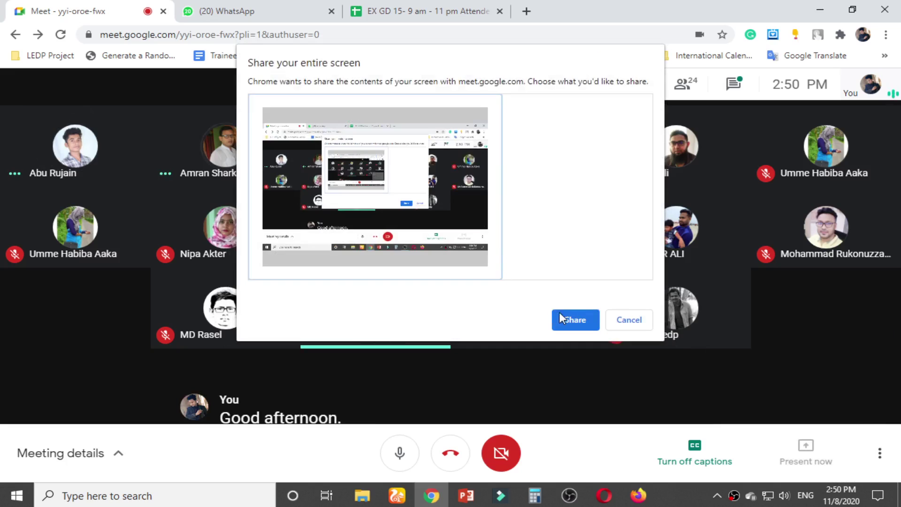
# Share your entire screen, then look along the attendance sheet's class columns
pyautogui.click(569, 318)
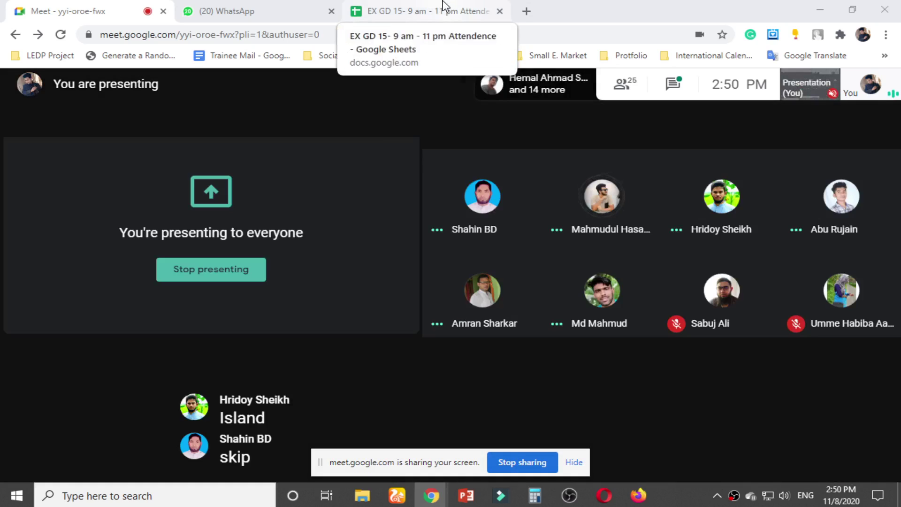
pyautogui.click(445, 7)
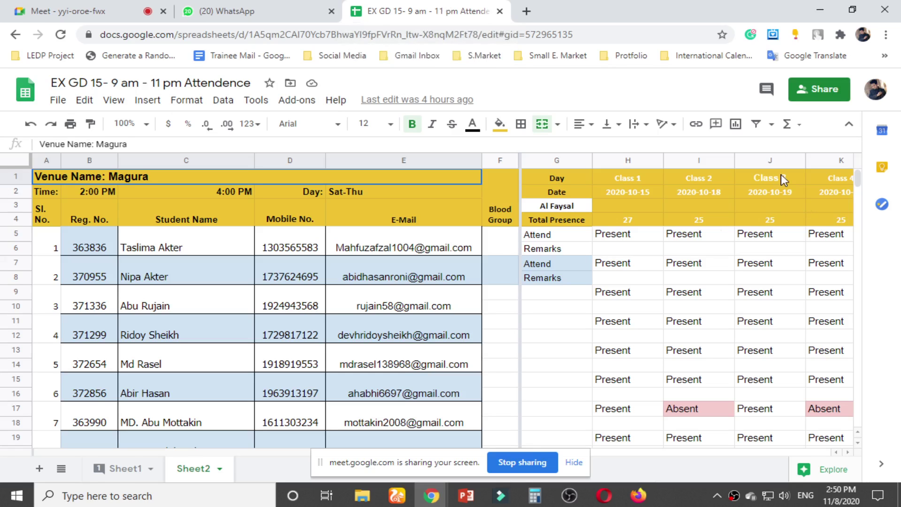
pyautogui.click(782, 173)
pyautogui.press('Right')
pyautogui.press('Right')
pyautogui.press('Right')
pyautogui.press('Right')
pyautogui.press('Right')
pyautogui.press('Right')
pyautogui.press('Right')
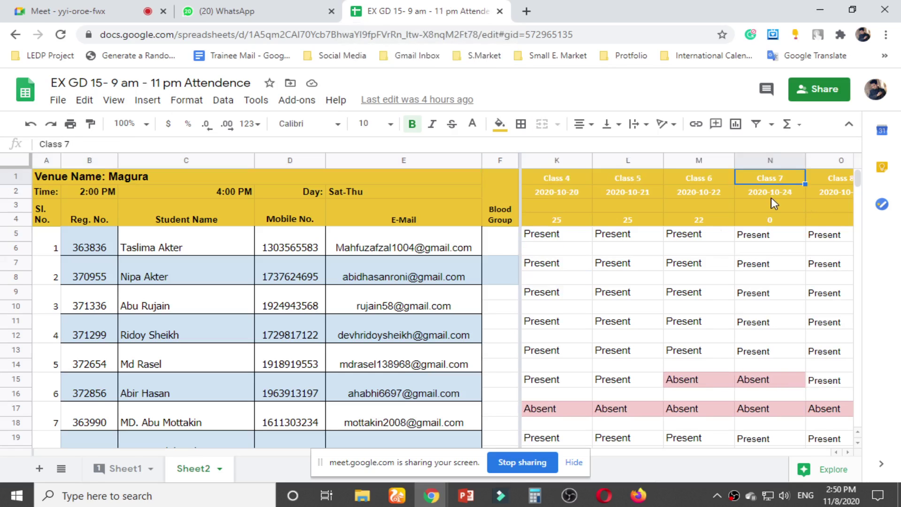
# Flip between the WhatsApp chat and the Class 20 column, ending on the Meet presentation view
pyautogui.click(257, 9)
pyautogui.click(113, 7)
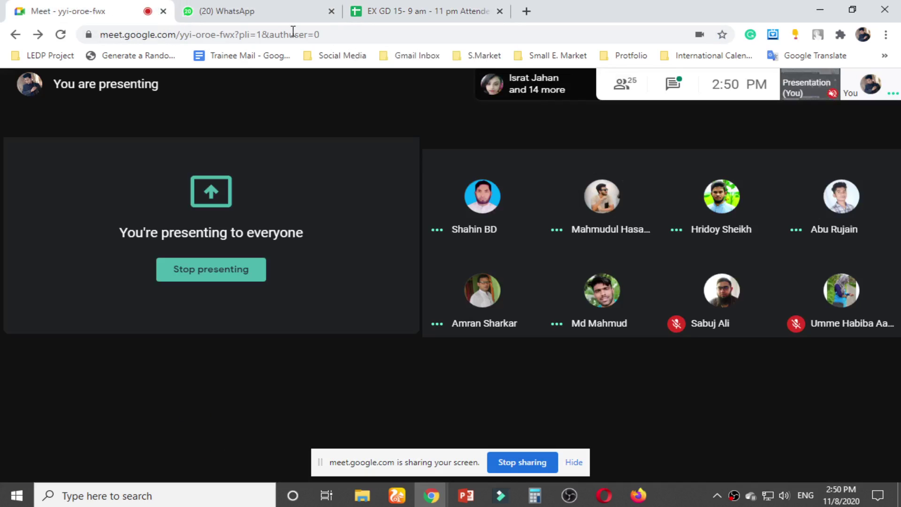
pyautogui.moveTo(282, 12); pyautogui.dragTo(113, 11)
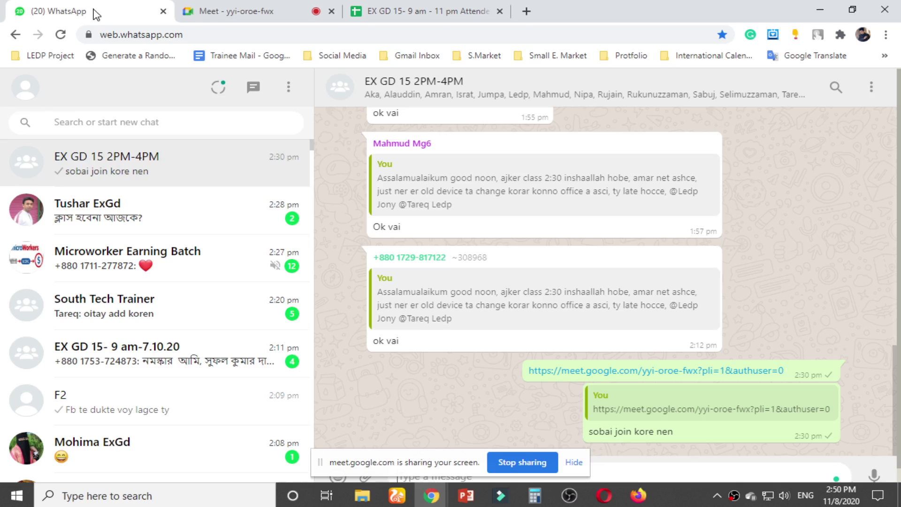
pyautogui.click(404, 10)
pyautogui.press('Right')
pyautogui.press('Right')
pyautogui.press('Right')
pyautogui.press('Right')
pyautogui.press('Right')
pyautogui.press('Right')
pyautogui.press('Right')
pyautogui.press('Right')
pyautogui.press('Right')
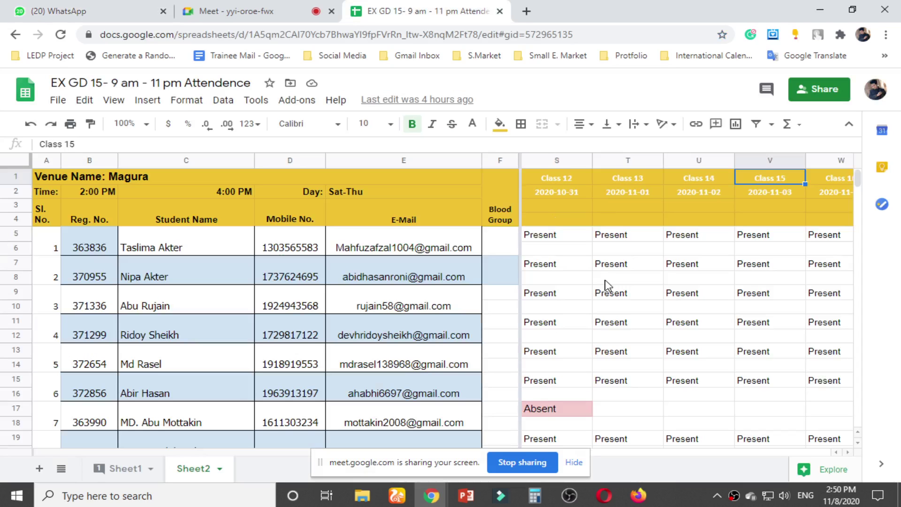
pyautogui.click(259, 11)
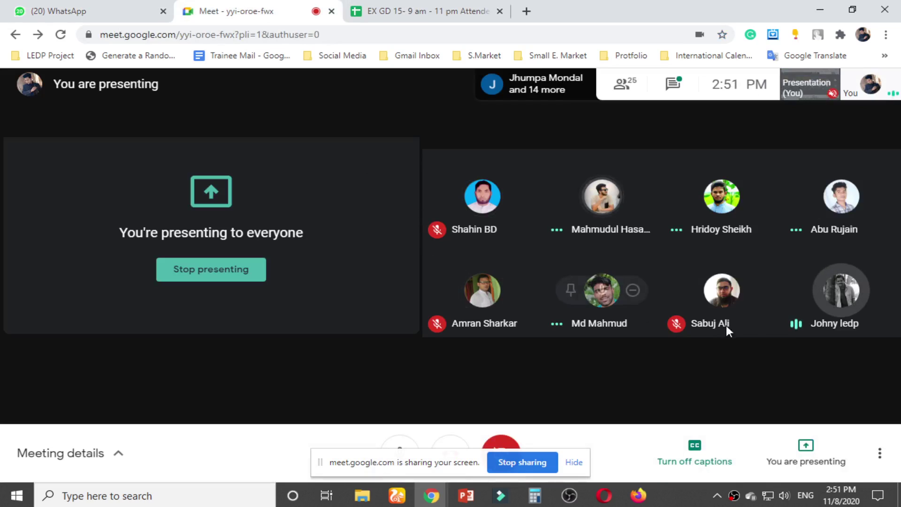
# Hide the 'meet.google.com is sharing your screen' notification bar
pyautogui.moveTo(573, 196)
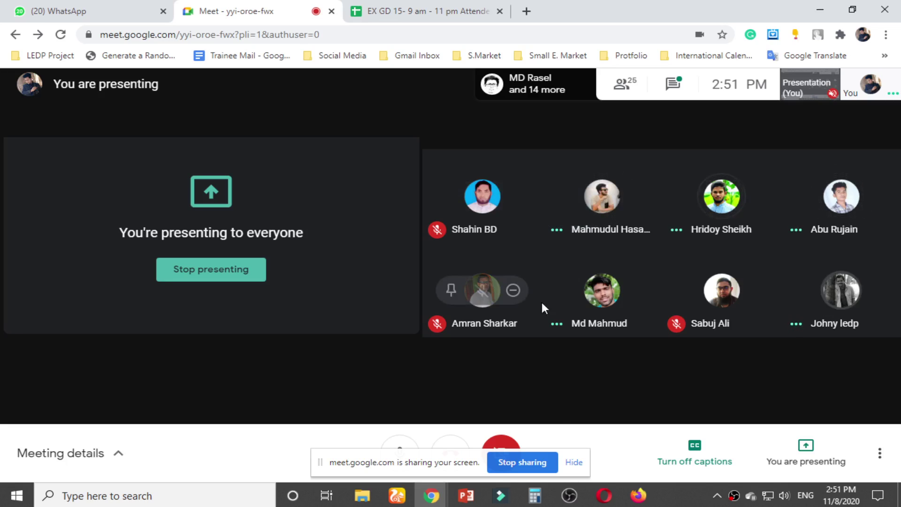
pyautogui.click(574, 462)
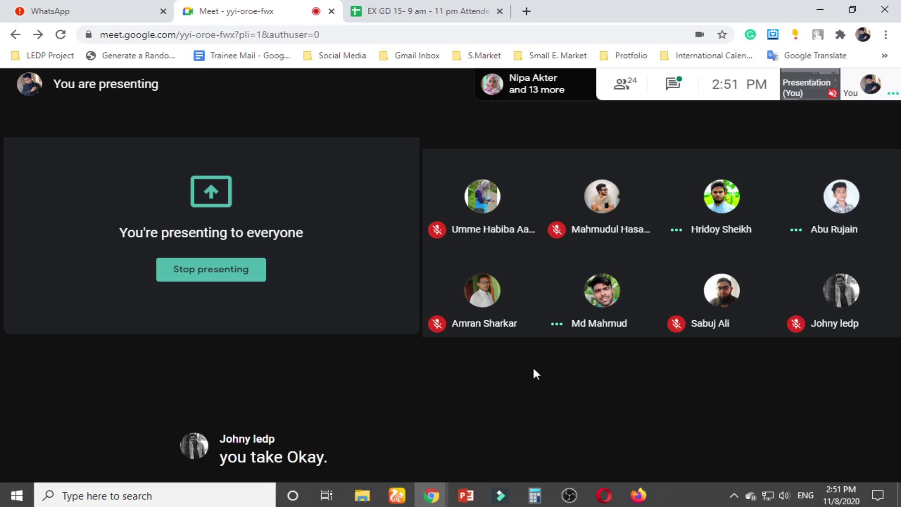
pyautogui.moveTo(476, 279)
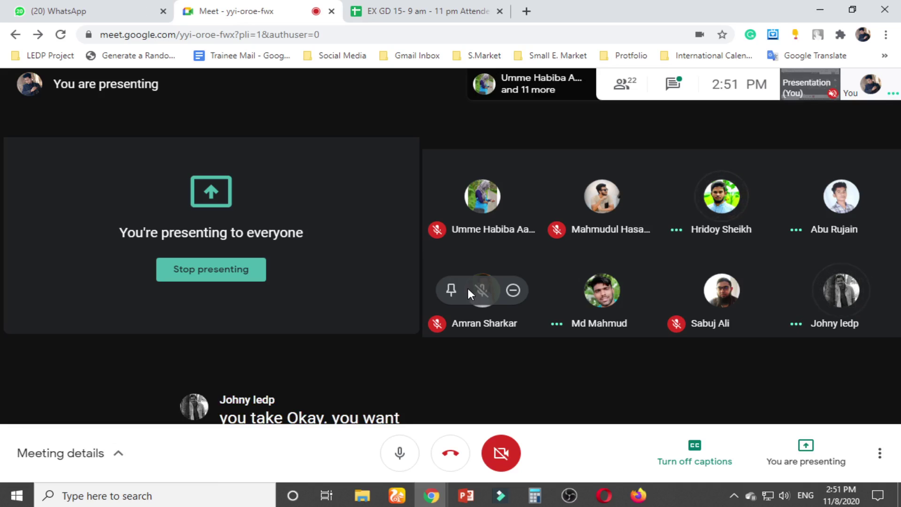
pyautogui.click(432, 7)
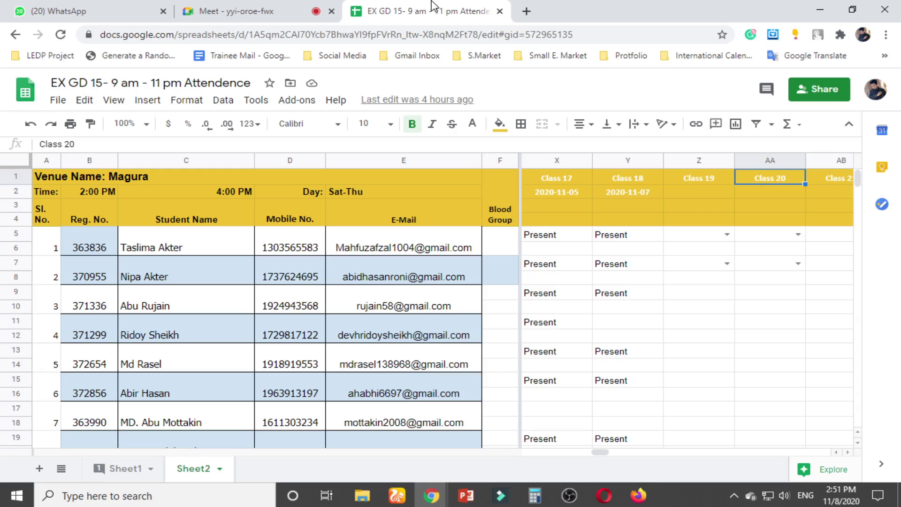
pyautogui.click(642, 238)
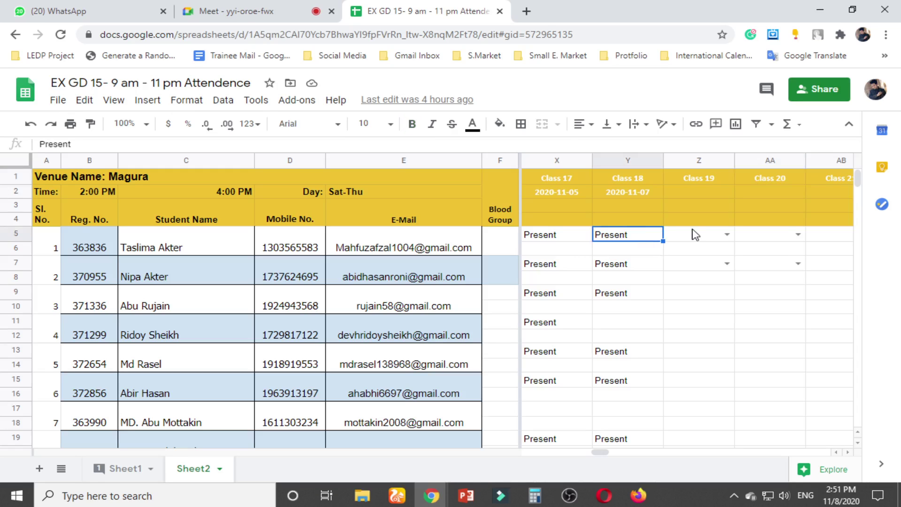
pyautogui.click(694, 195)
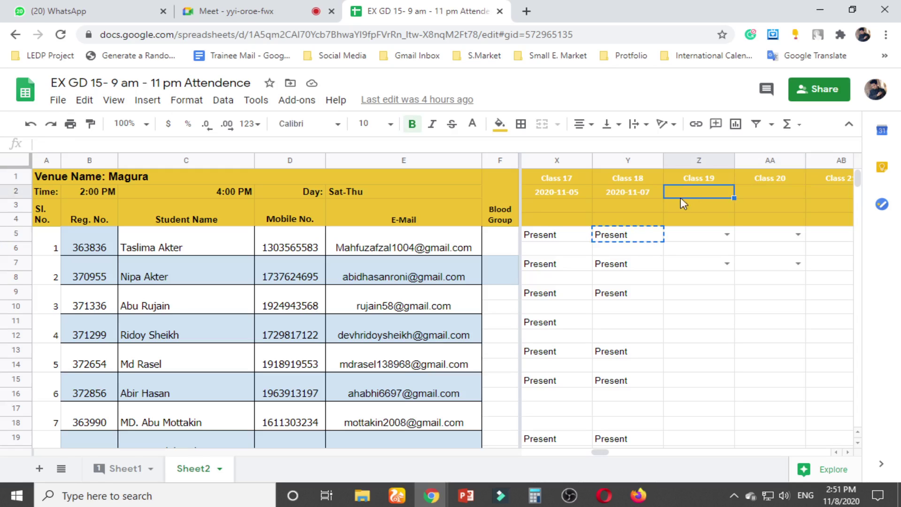
pyautogui.click(656, 192)
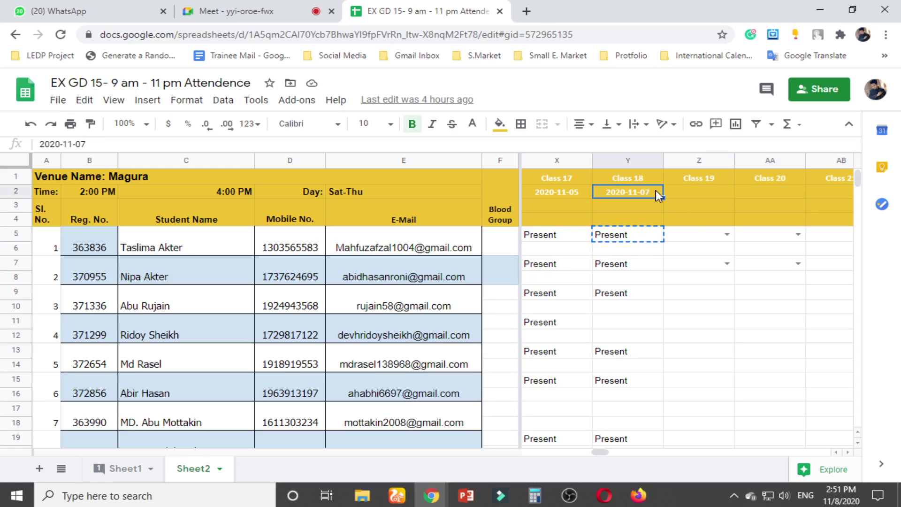
pyautogui.scroll(-10, 643, 328)
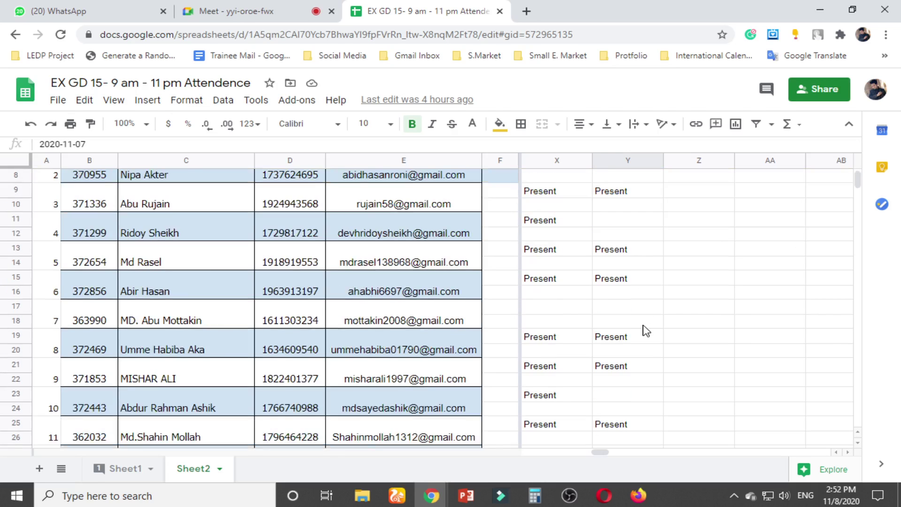
pyautogui.scroll(-2, 646, 331)
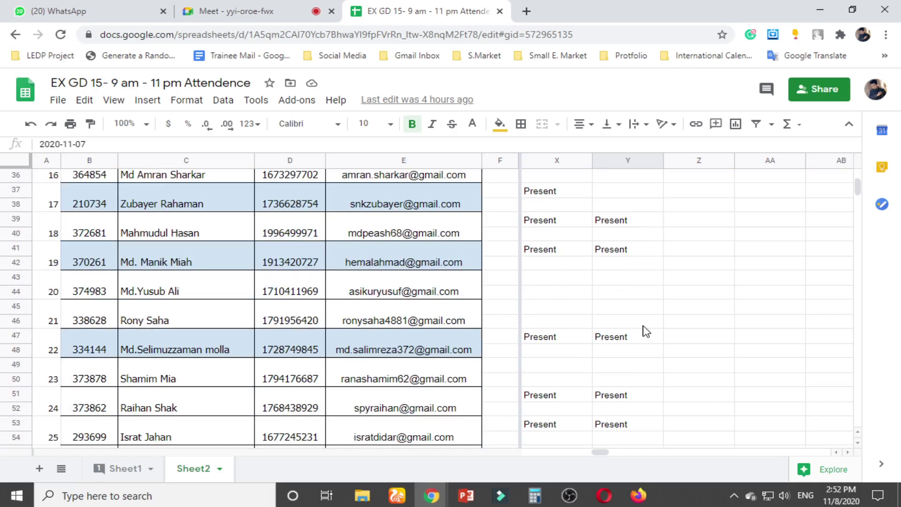
pyautogui.scroll(12, 646, 331)
pyautogui.scroll(-4, 647, 332)
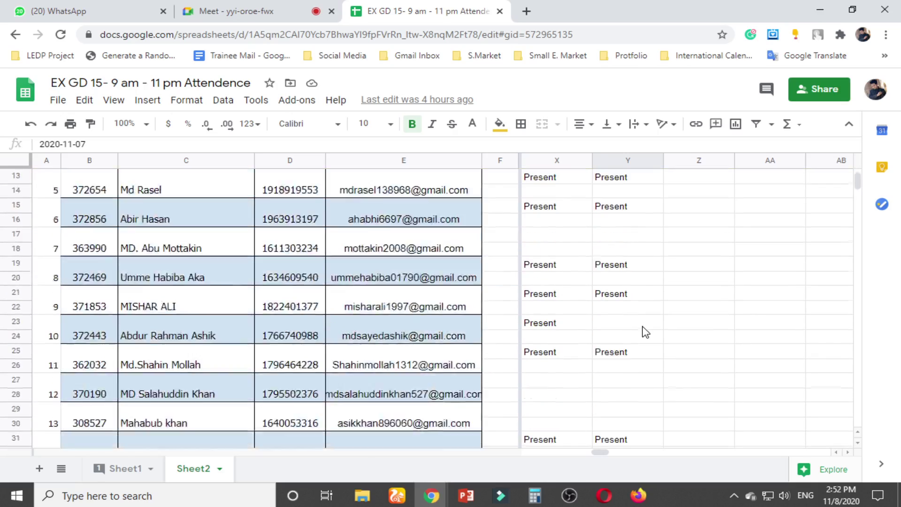
pyautogui.scroll(-12, 647, 332)
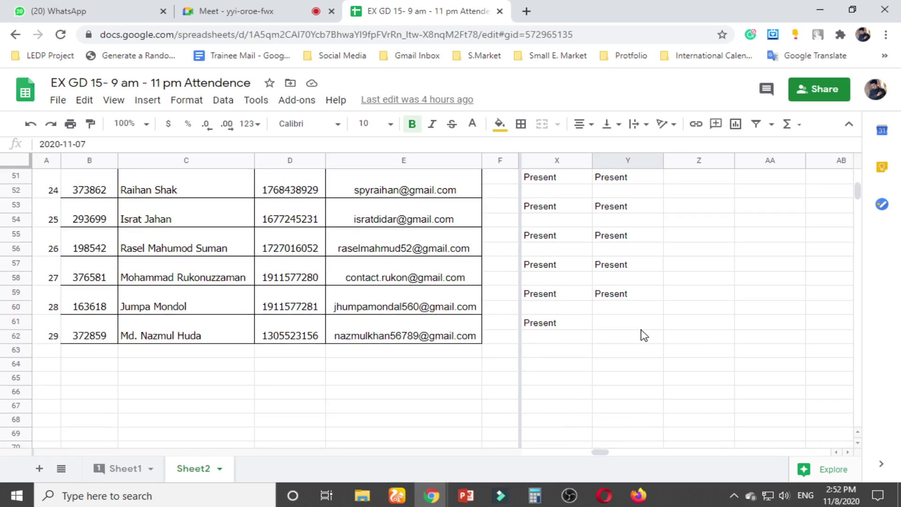
# Take a Present entry from column Y and paste it into empty Class 18 cell Y37
pyautogui.click(632, 299)
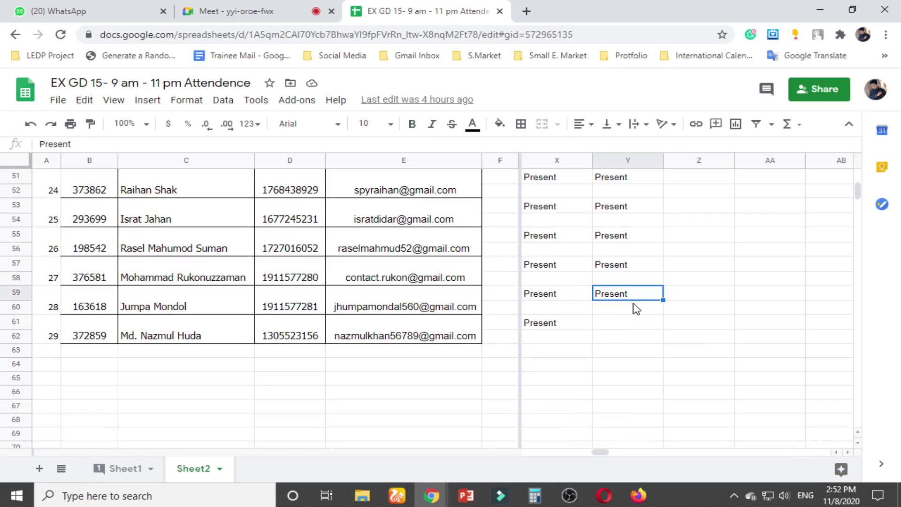
pyautogui.click(632, 323)
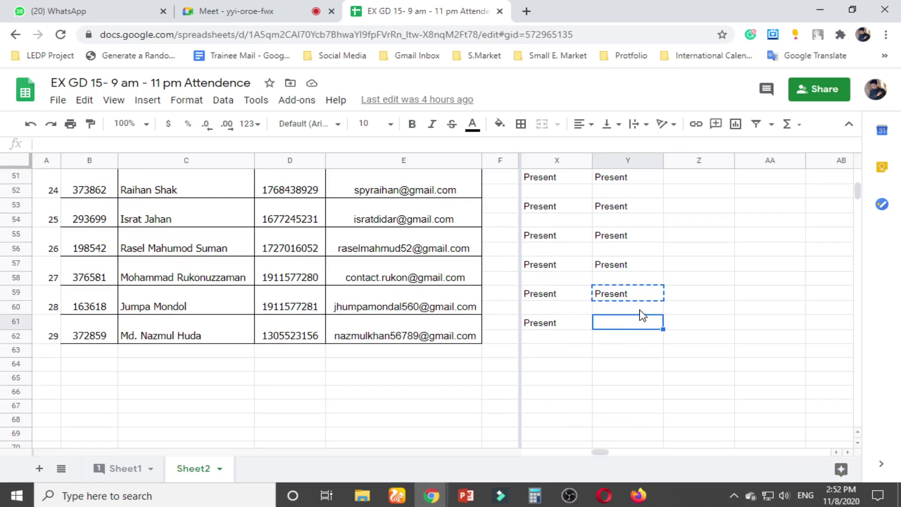
pyautogui.scroll(3, 639, 318)
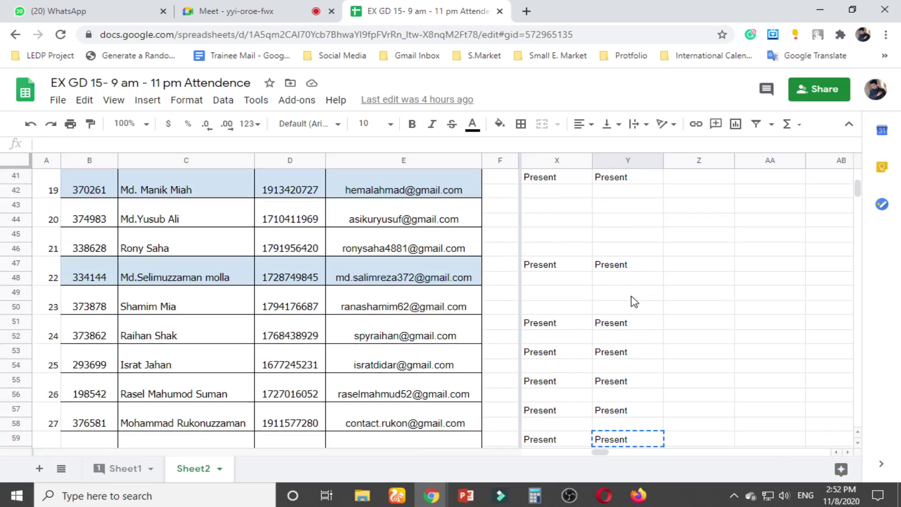
pyautogui.scroll(2, 634, 300)
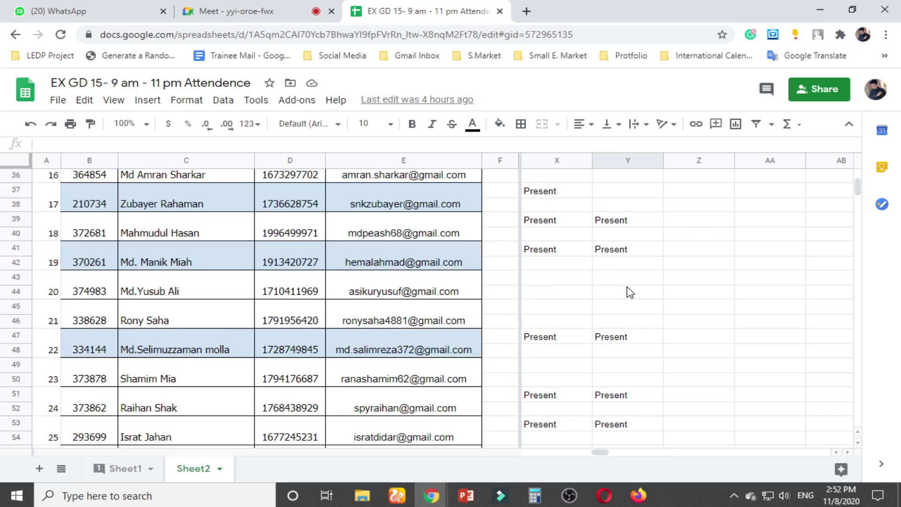
pyautogui.scroll(3, 630, 290)
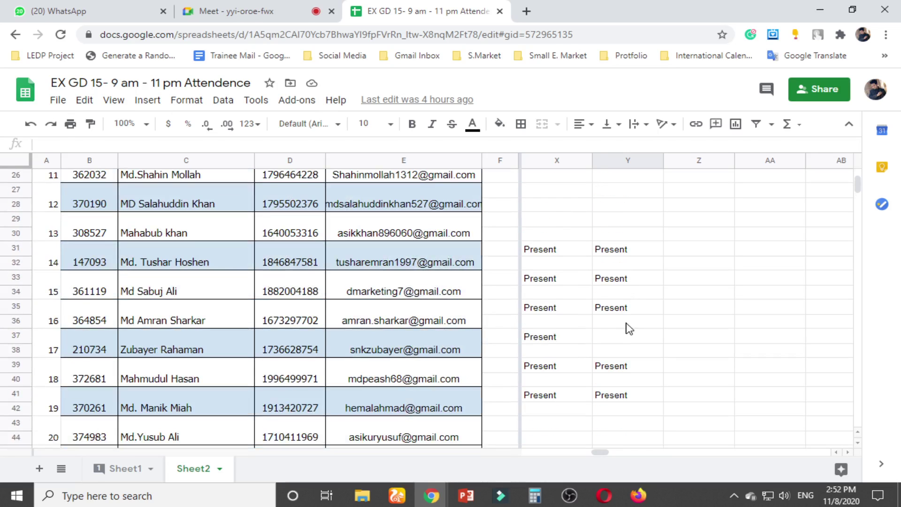
pyautogui.click(628, 338)
pyautogui.hotkey('ctrl', 'v')
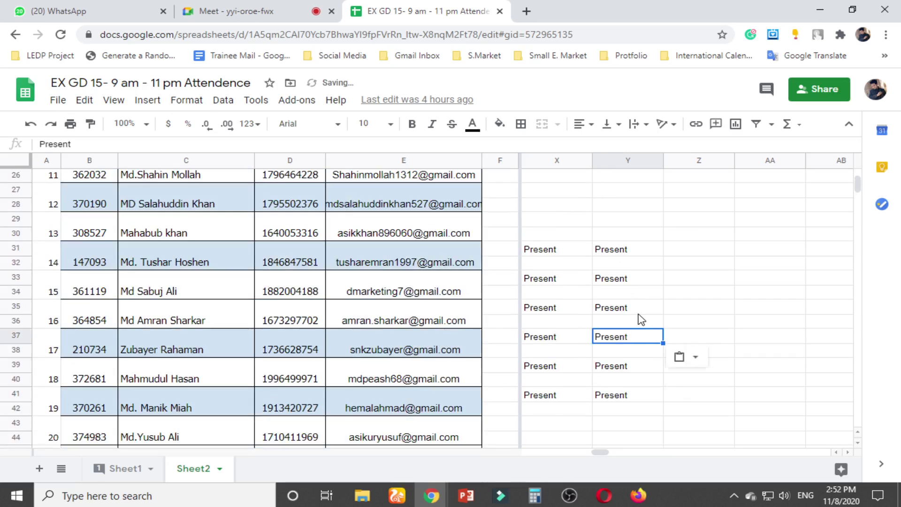
# Paste Present into empty Class 18 cell Y11 and check the Y5 entry
pyautogui.scroll(2, 629, 328)
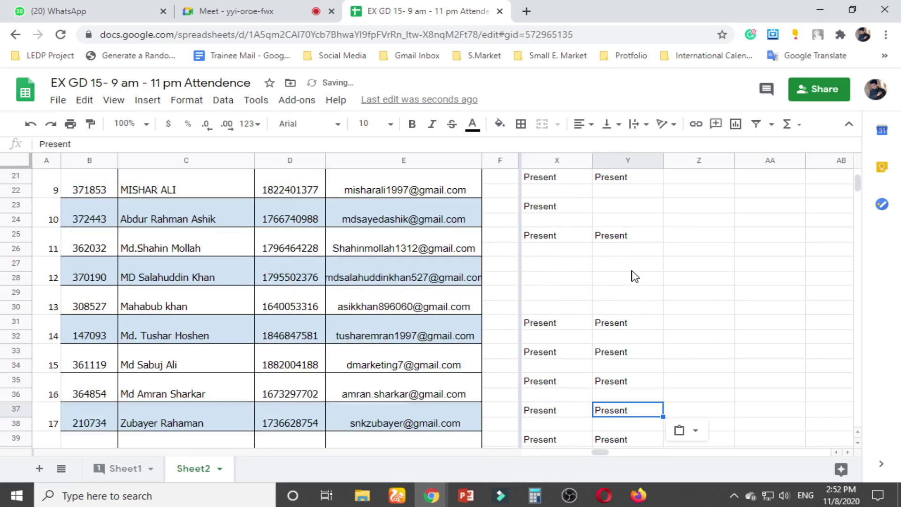
pyautogui.scroll(1, 623, 296)
pyautogui.scroll(3, 624, 297)
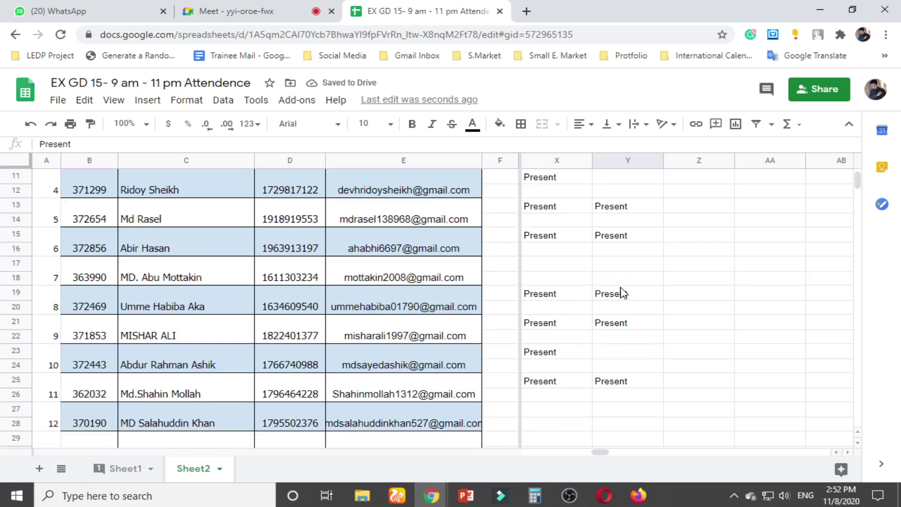
pyautogui.scroll(2, 627, 284)
pyautogui.click(631, 255)
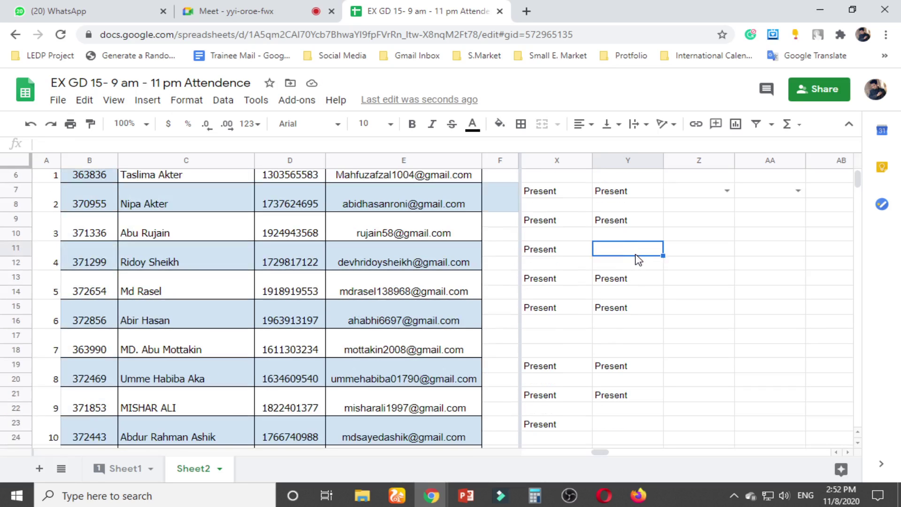
pyautogui.write('Present')
pyautogui.scroll(2, 718, 281)
pyautogui.click(629, 236)
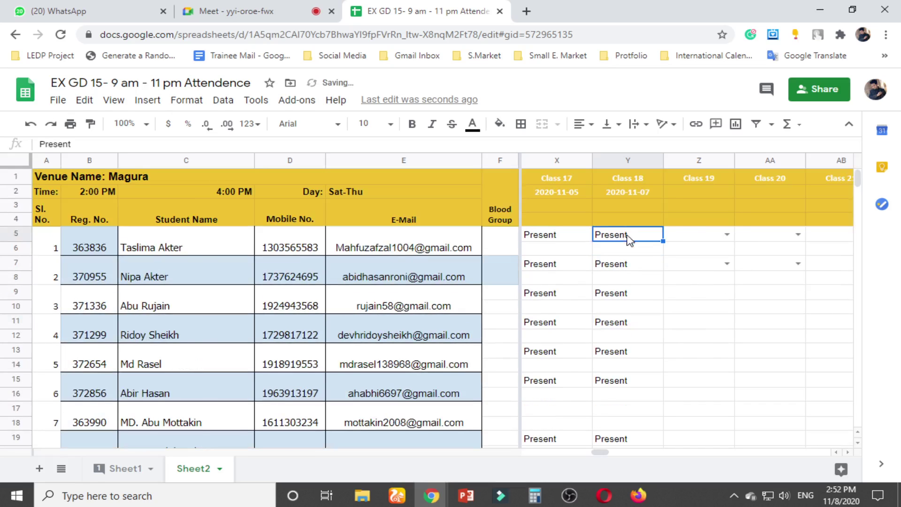
# Glance at the Meet presenting screen, then return to the EX GD 15 attendance sheet
pyautogui.click(291, 10)
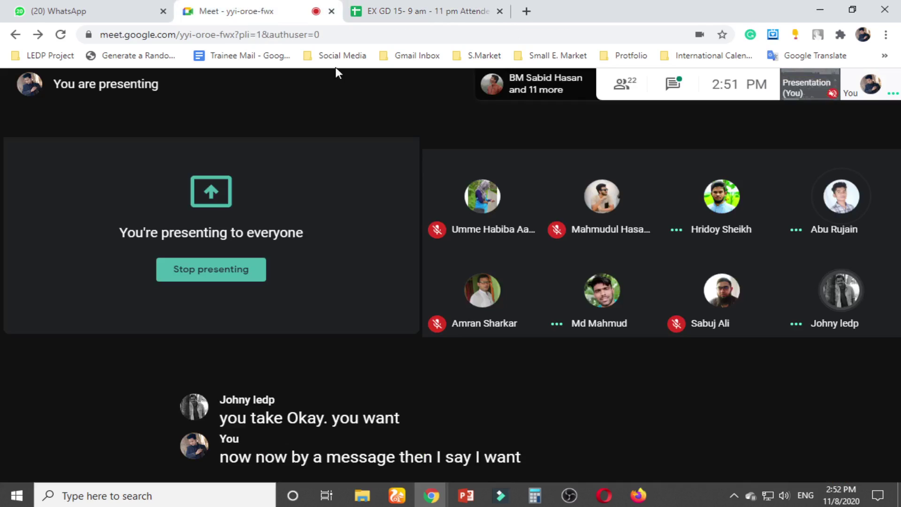
pyautogui.click(427, 6)
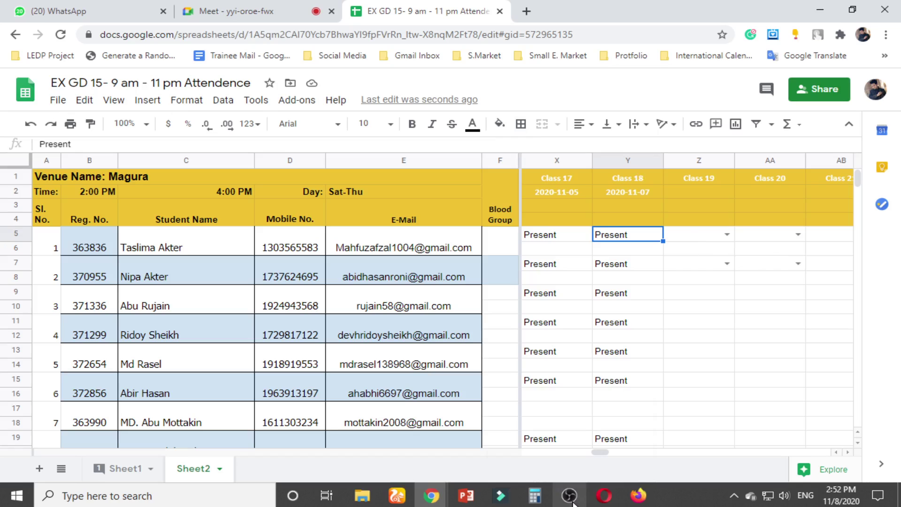
# Copy the Class 18 date into the Class 19 header and change it to 2020-11-08
pyautogui.click(696, 239)
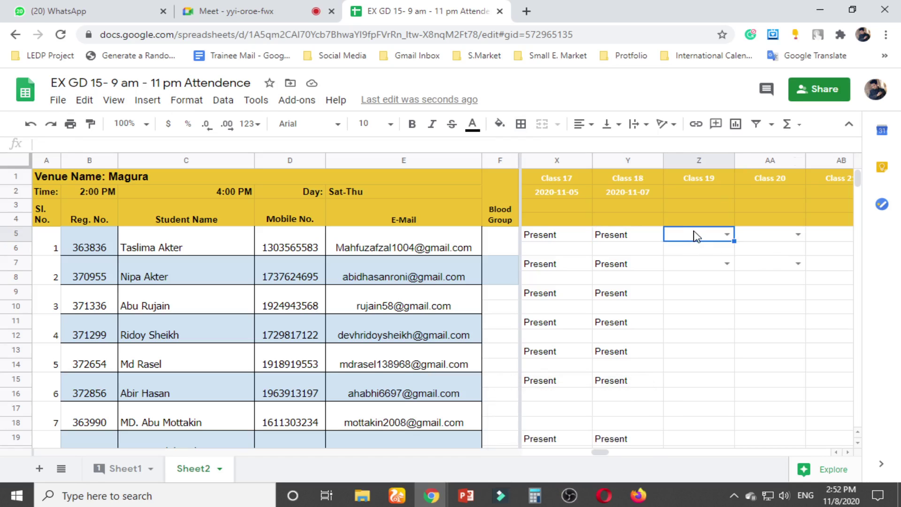
pyautogui.click(642, 195)
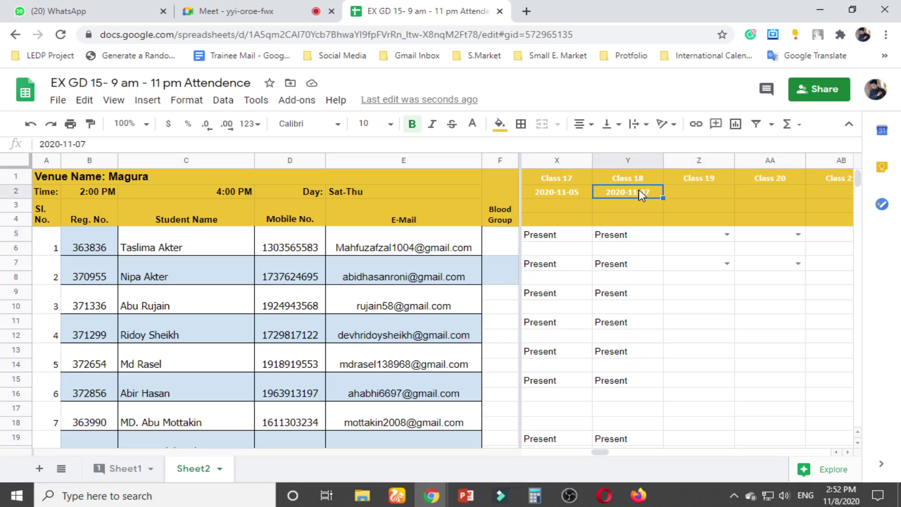
pyautogui.hotkey('ctrl', 'c')
pyautogui.click(682, 193)
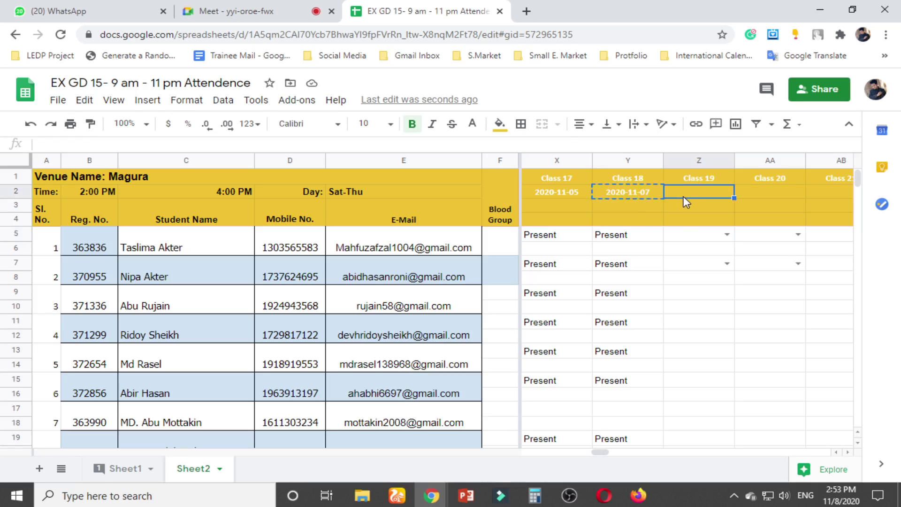
pyautogui.hotkey('ctrl', 'v')
pyautogui.doubleClick(701, 192)
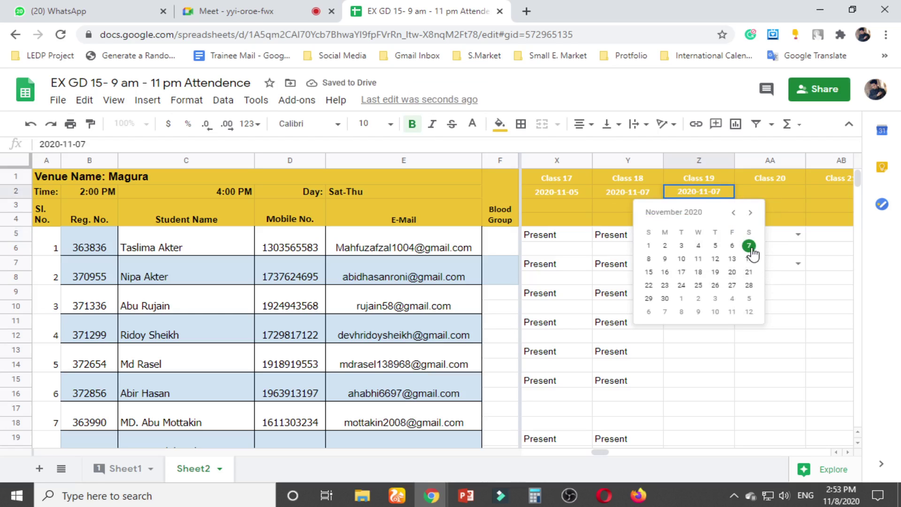
pyautogui.click(649, 259)
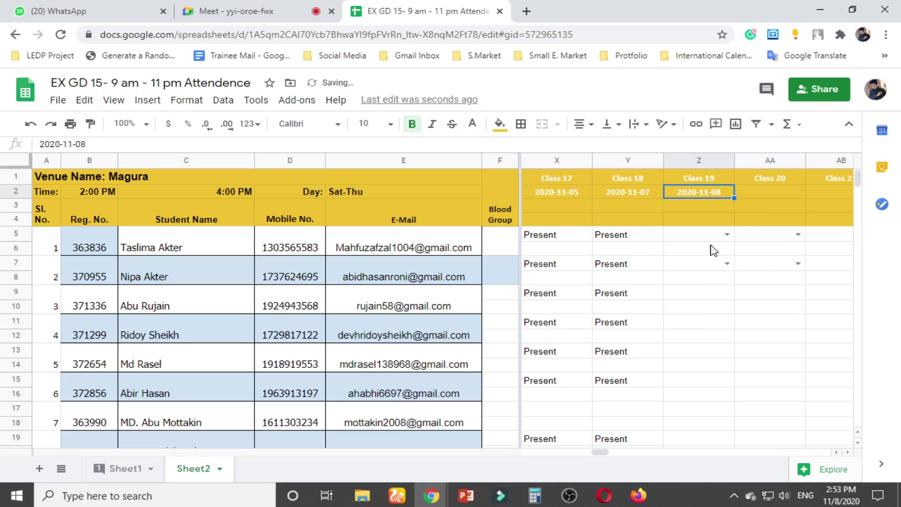
# Paste Present down Class 19 for the first nine present students, skipping the absent seventh
pyautogui.click(621, 245)
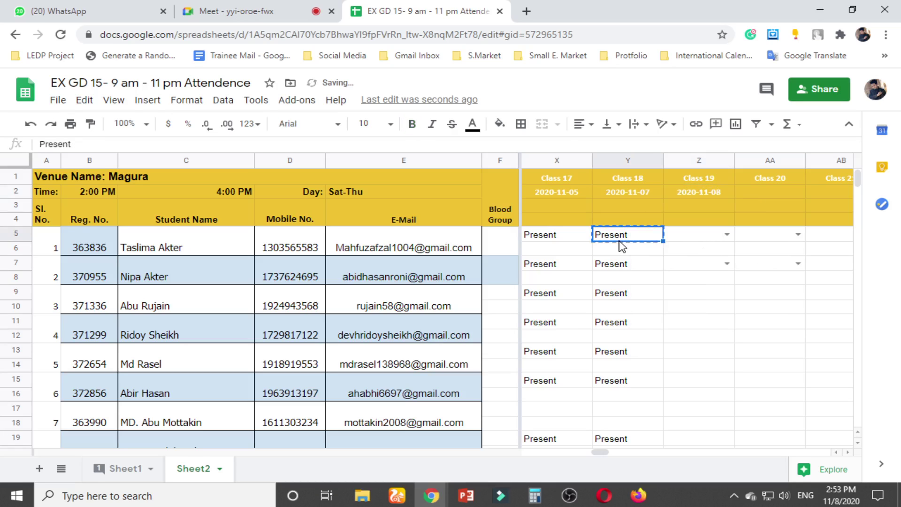
pyautogui.press('Right')
pyautogui.hotkey('ctrl', 'v')
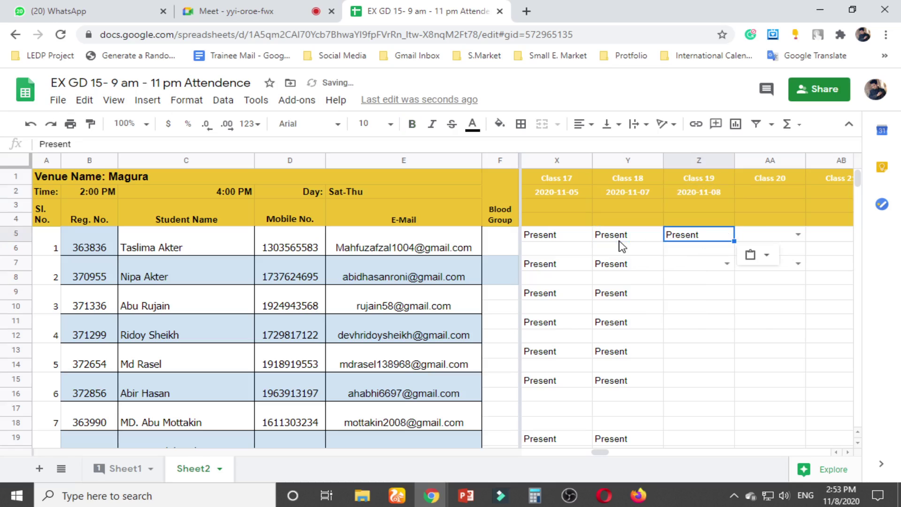
pyautogui.press('Down')
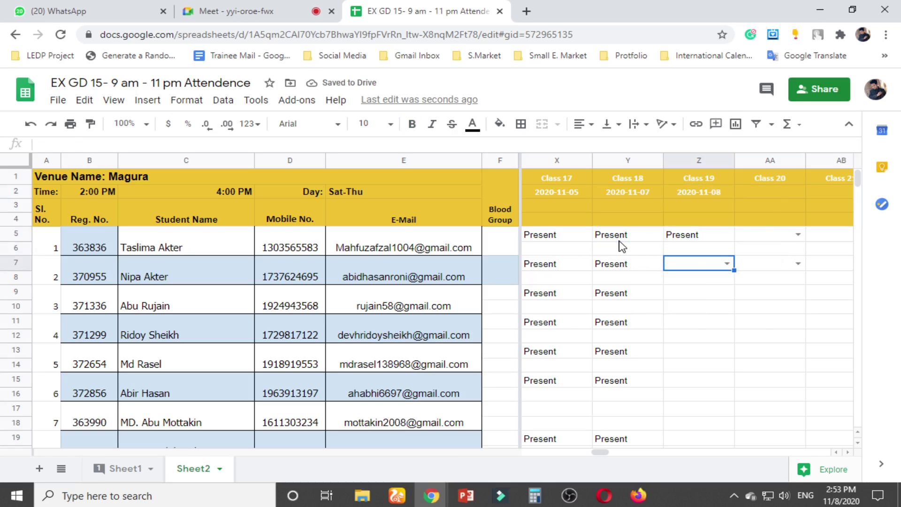
pyautogui.hotkey('ctrl', 'v')
pyautogui.press('Down')
pyautogui.press('Down')
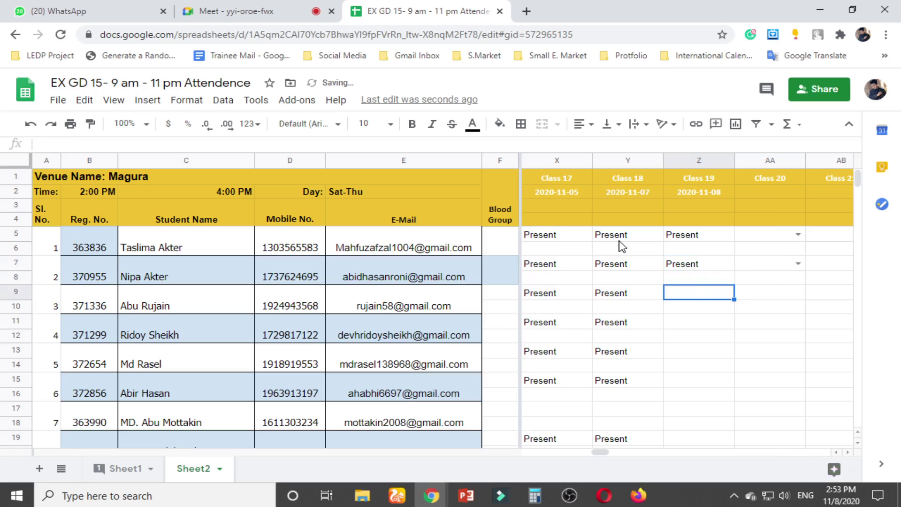
pyautogui.hotkey('ctrl', 'v')
pyautogui.press('Down')
pyautogui.press('Down')
pyautogui.hotkey('ctrl', 'v')
pyautogui.press('Down')
pyautogui.press('Down')
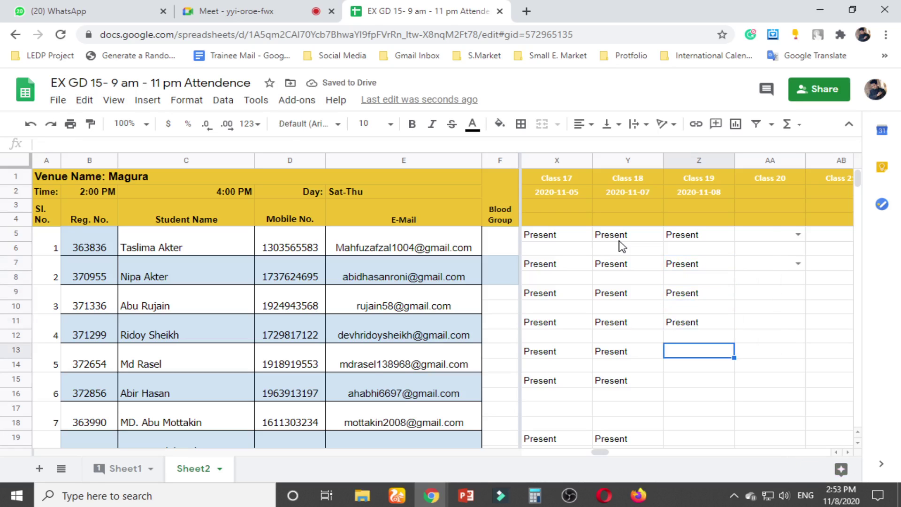
pyautogui.hotkey('ctrl', 'v')
pyautogui.press('Down')
pyautogui.press('Down')
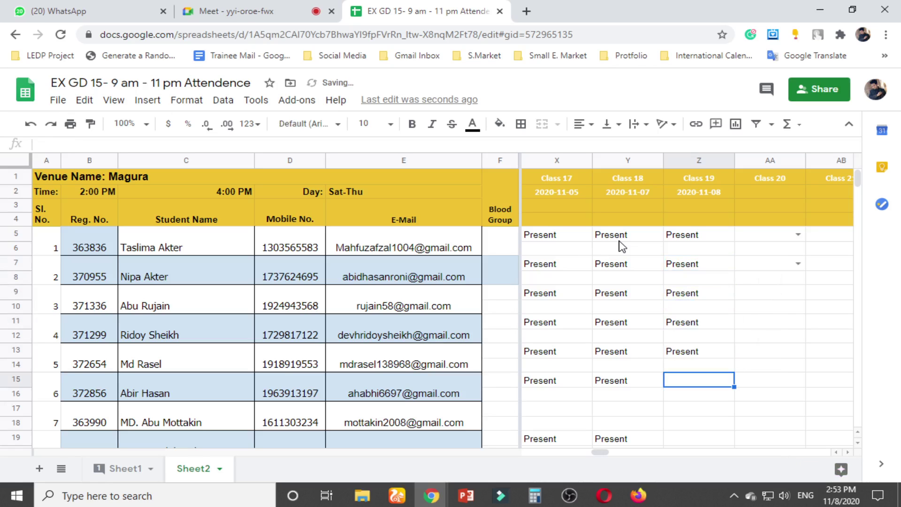
pyautogui.hotkey('ctrl', 'v')
pyautogui.press('Down')
pyautogui.press('Down')
pyautogui.press('Down')
pyautogui.press('Down')
pyautogui.press('Down')
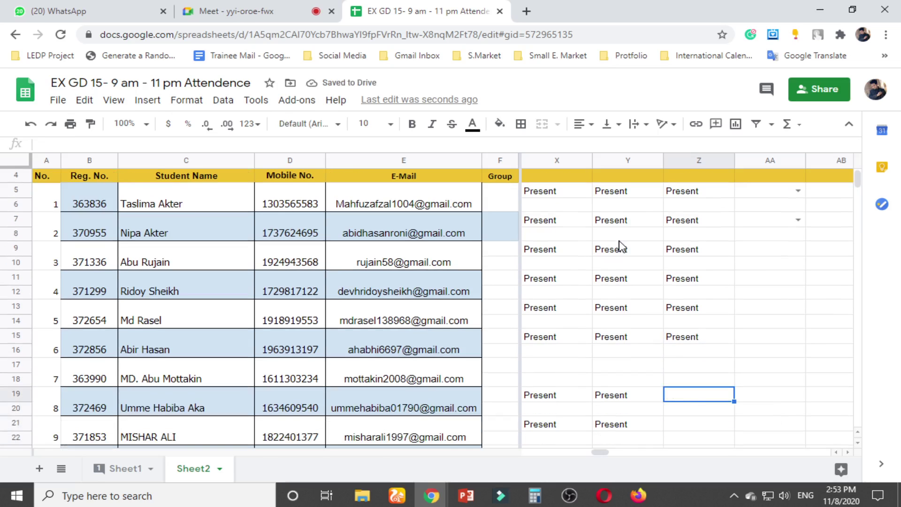
pyautogui.hotkey('ctrl', 'v')
pyautogui.press('Down')
pyautogui.hotkey('ctrl', 'v')
pyautogui.press('Down')
pyautogui.press('Down')
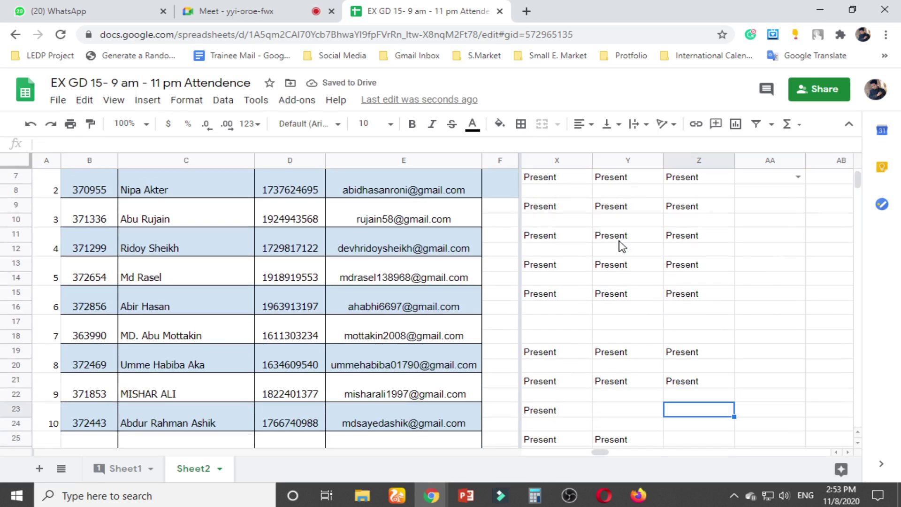
# Continue pasting Present in Class 19 for the eleventh through eighteenth students, skipping absentees
pyautogui.press('Down')
pyautogui.press('Down')
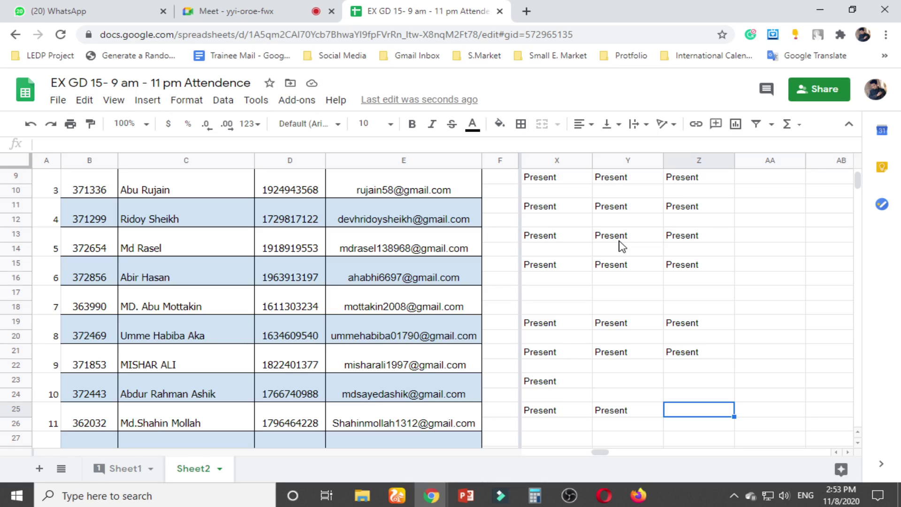
pyautogui.hotkey('ctrl', 'v')
pyautogui.press('Down')
pyautogui.press('Down')
pyautogui.press('Down')
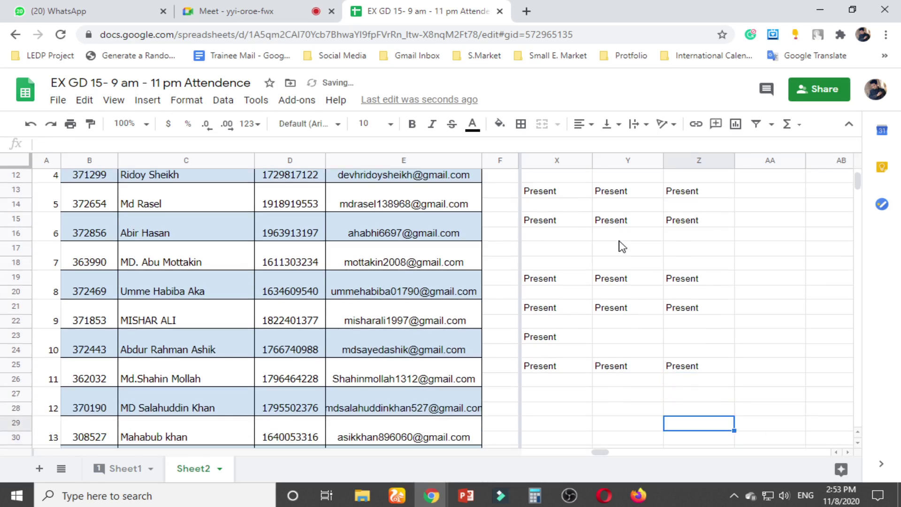
pyautogui.press('Down')
pyautogui.press('Down')
pyautogui.press('Down')
pyautogui.press('Down')
pyautogui.press('Down')
pyautogui.press('Down')
pyautogui.press('Up')
pyautogui.press('Up')
pyautogui.press('Up')
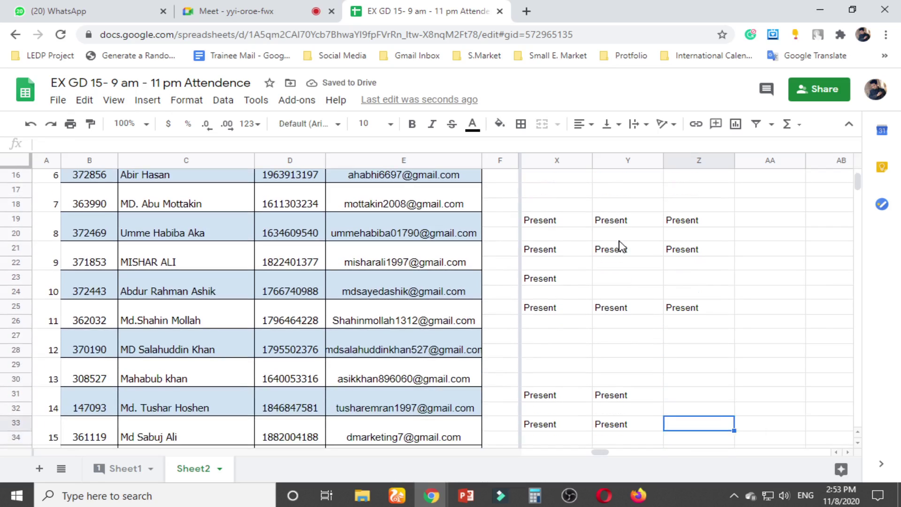
pyautogui.write('Present')
pyautogui.press('Down')
pyautogui.press('Down')
pyautogui.write('Present')
pyautogui.press('Down')
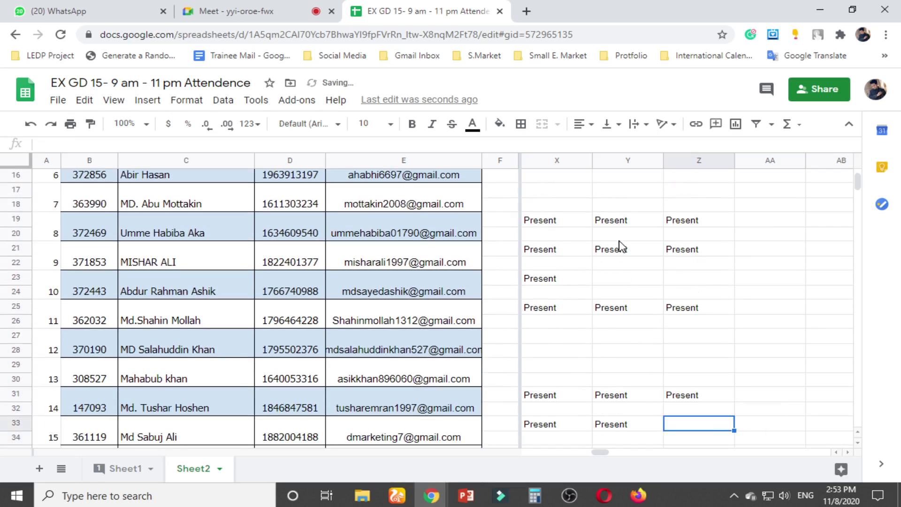
pyautogui.press('Down')
pyautogui.hotkey('ctrl', 'v')
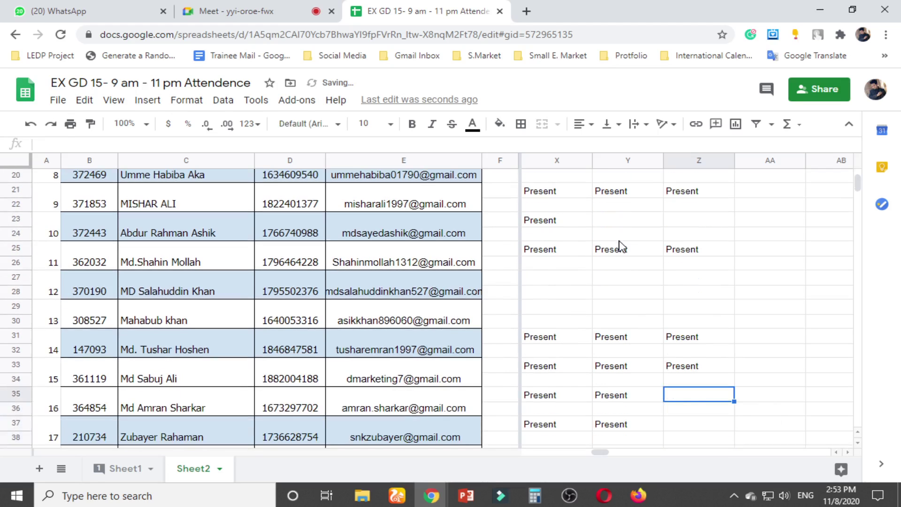
pyautogui.press('Down')
pyautogui.press('Down')
pyautogui.press('Down')
pyautogui.press('Down')
pyautogui.press('Down')
pyautogui.press('Down')
pyautogui.press('Down')
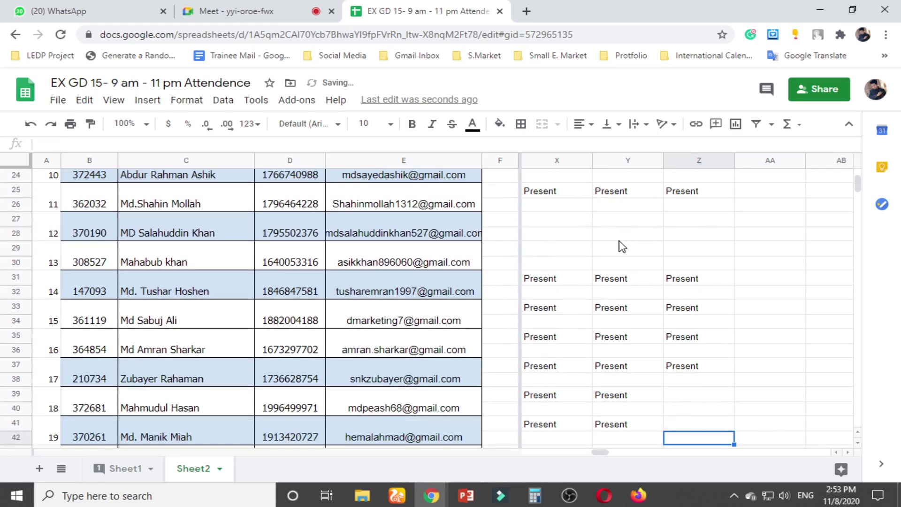
pyautogui.press('Up')
pyautogui.press('Up')
pyautogui.press('Up')
pyautogui.write('Present')
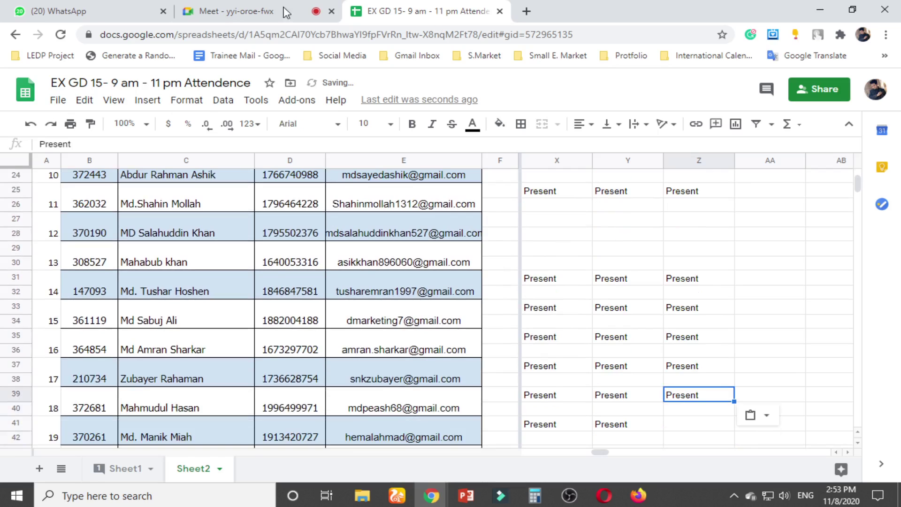
# Check the meeting, then mark the row 41 student Present for Class 19
pyautogui.click(242, 10)
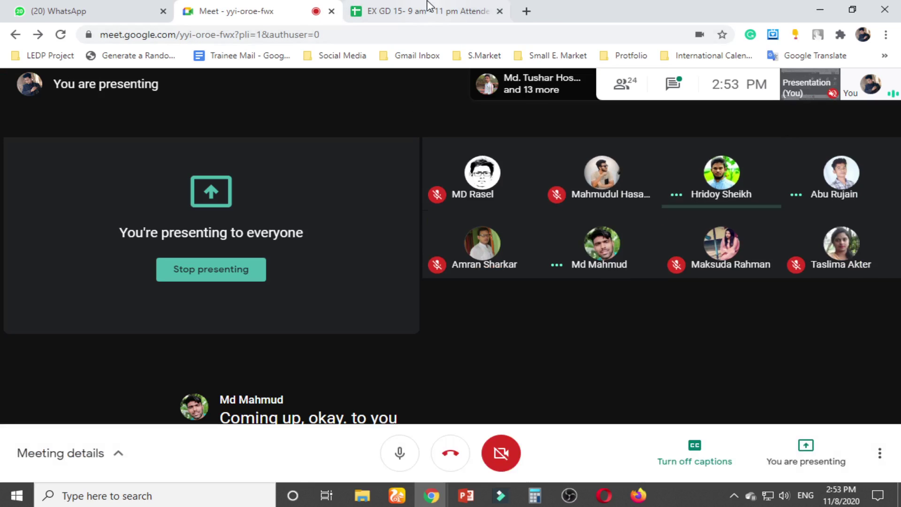
pyautogui.click(429, 10)
pyautogui.click(696, 357)
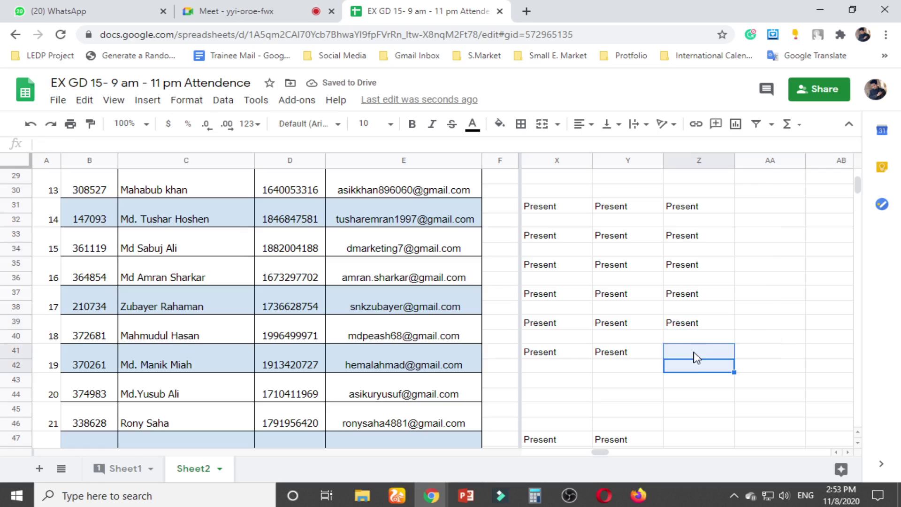
pyautogui.moveTo(697, 365); pyautogui.dragTo(697, 357)
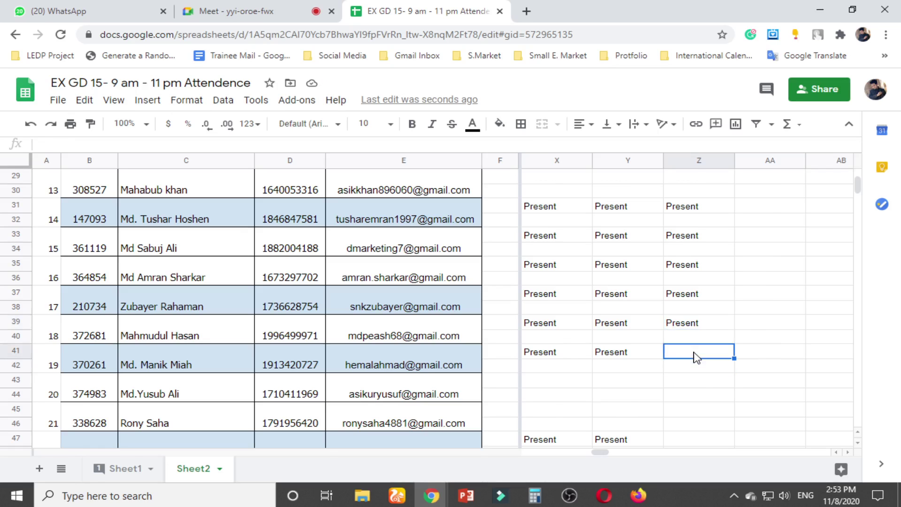
pyautogui.write('Present')
pyautogui.scroll(-1, 699, 375)
pyautogui.hotkey('ctrl', 'shift', 'Tab')
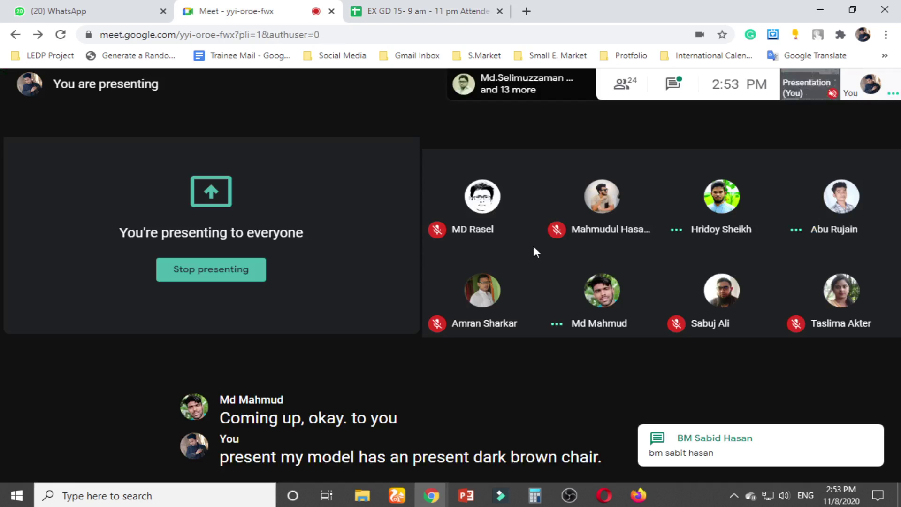
pyautogui.click(432, 11)
# Check the meeting again, then type Present into Class 19 cell Z51
pyautogui.click(693, 375)
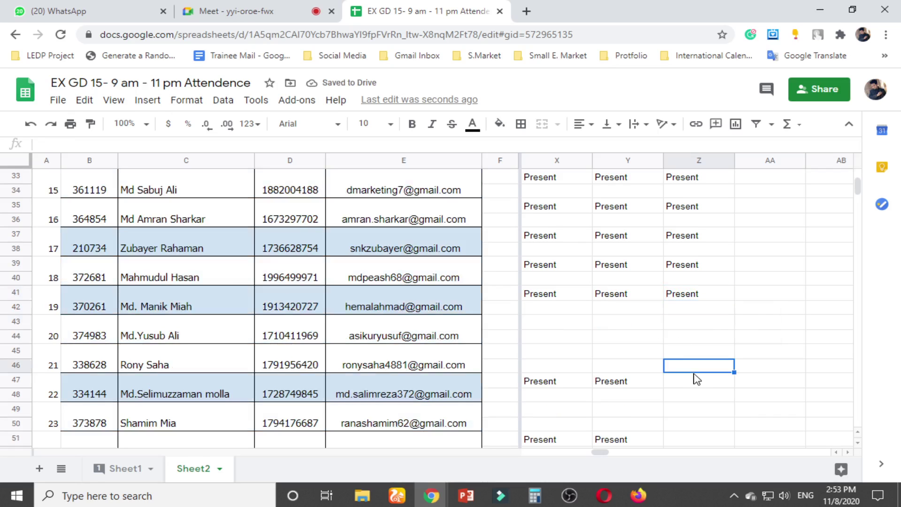
pyautogui.click(693, 379)
pyautogui.scroll(-2, 695, 380)
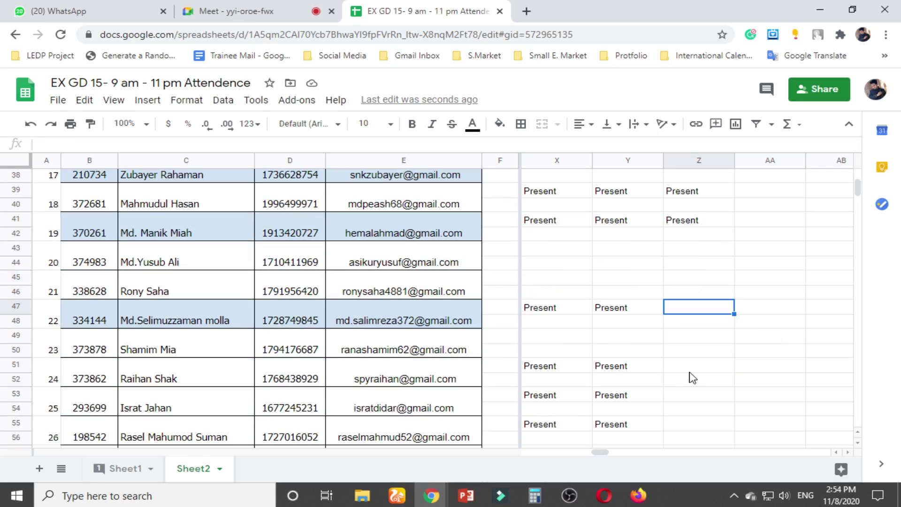
pyautogui.click(238, 11)
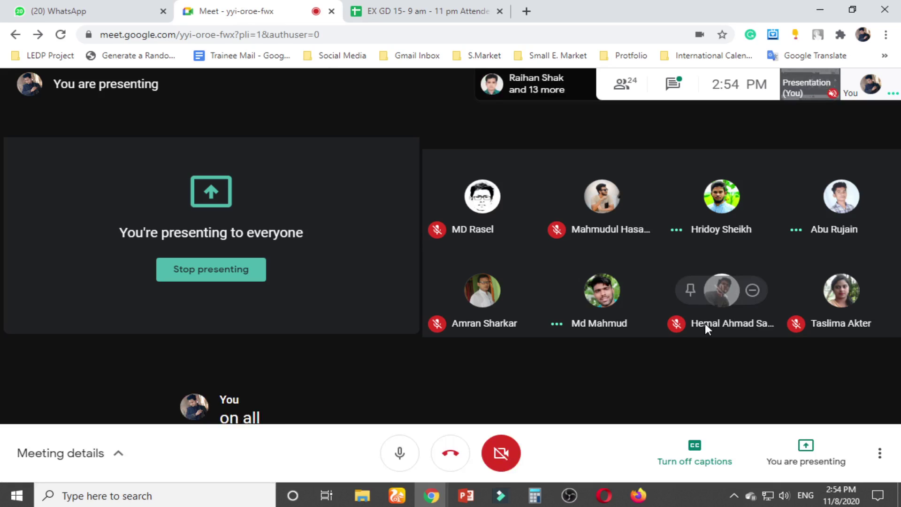
pyautogui.click(436, 6)
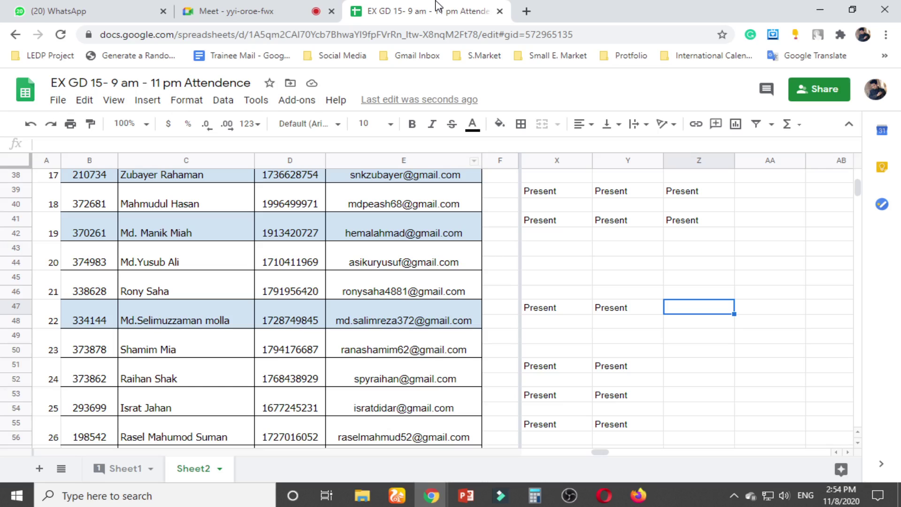
pyautogui.click(700, 376)
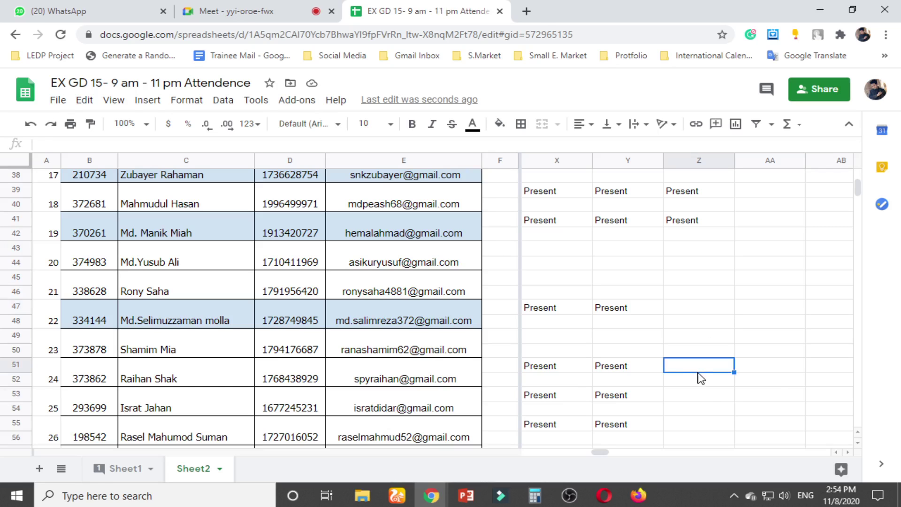
pyautogui.write('Present')
# Paste Present into Class 19 cells Z53 and Z47, then go back to the meeting
pyautogui.click(703, 399)
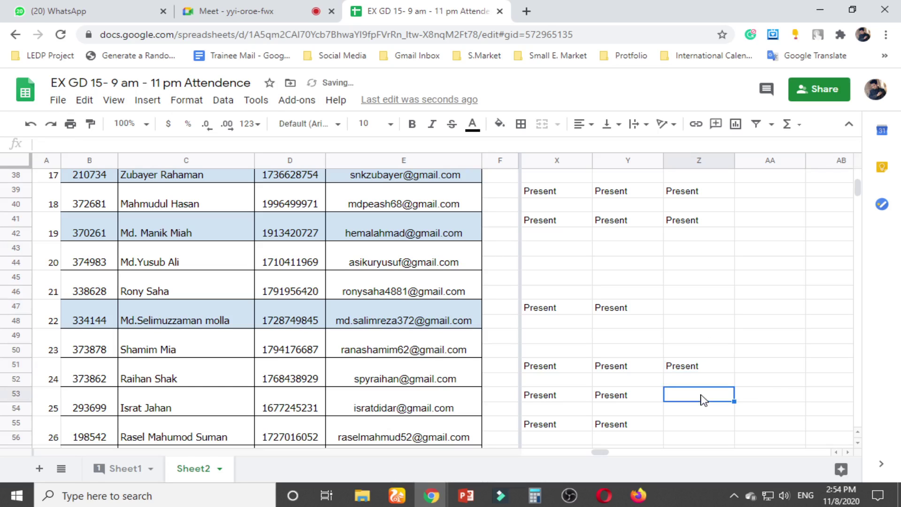
pyautogui.write('Present')
pyautogui.click(695, 427)
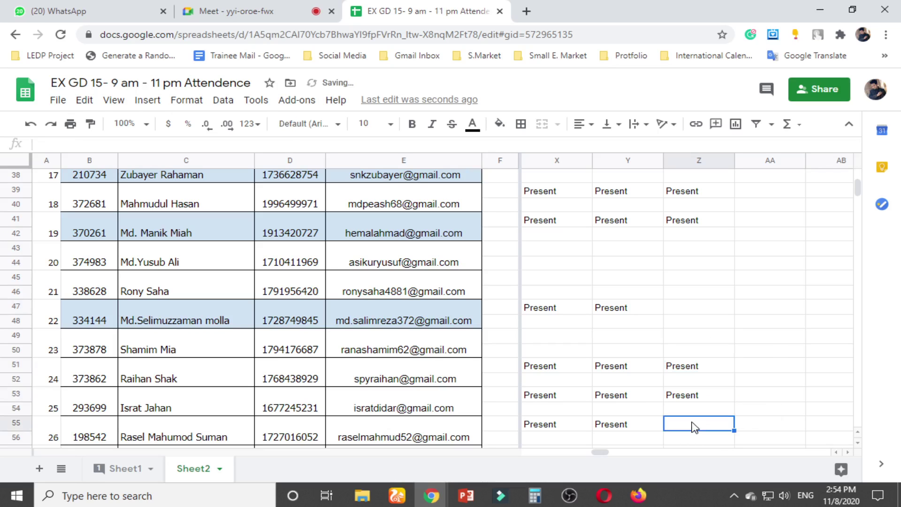
pyautogui.scroll(-1, 695, 427)
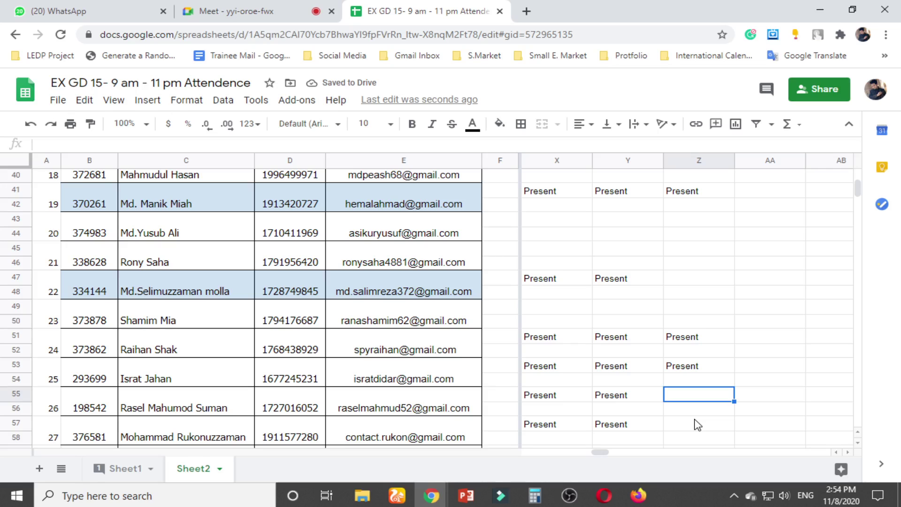
pyautogui.click(691, 278)
pyautogui.write('Present')
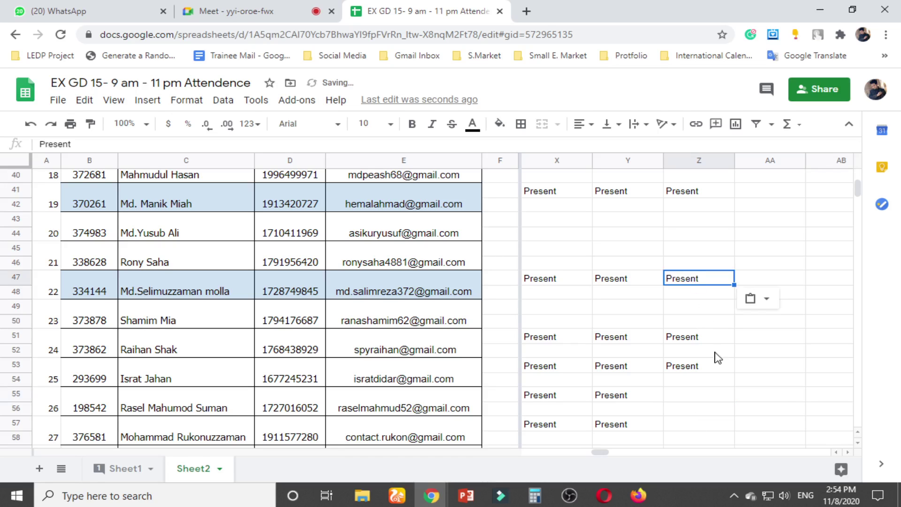
pyautogui.click(701, 343)
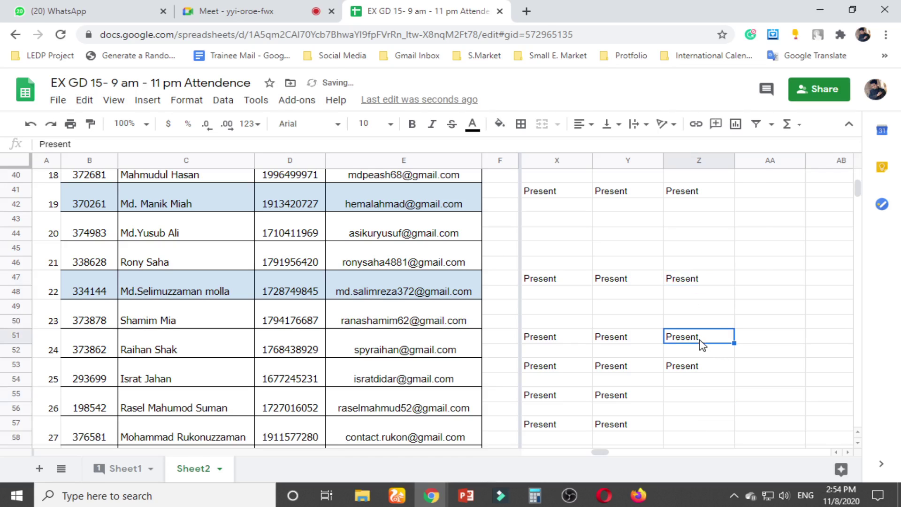
pyautogui.click(699, 399)
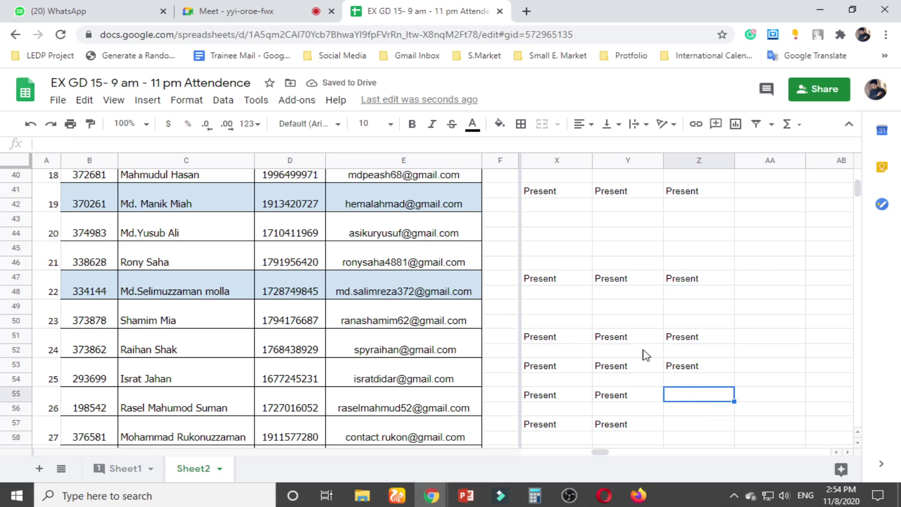
pyautogui.click(221, 9)
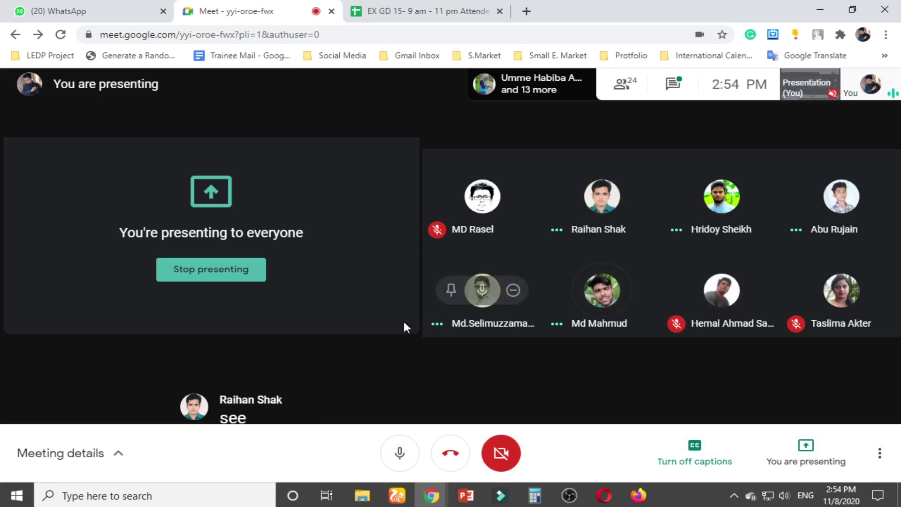
# Open the People panel, close and reopen it, and scroll through all 24 participants
pyautogui.click(627, 86)
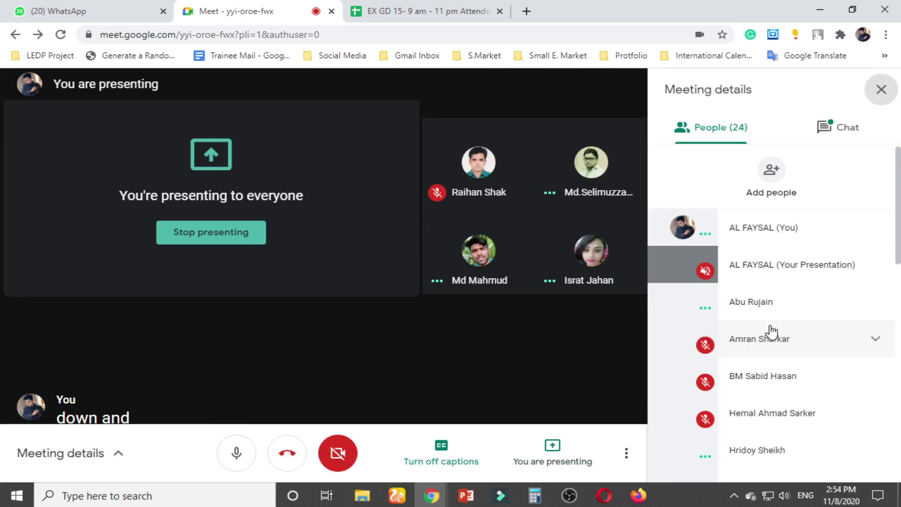
pyautogui.scroll(-5, 779, 334)
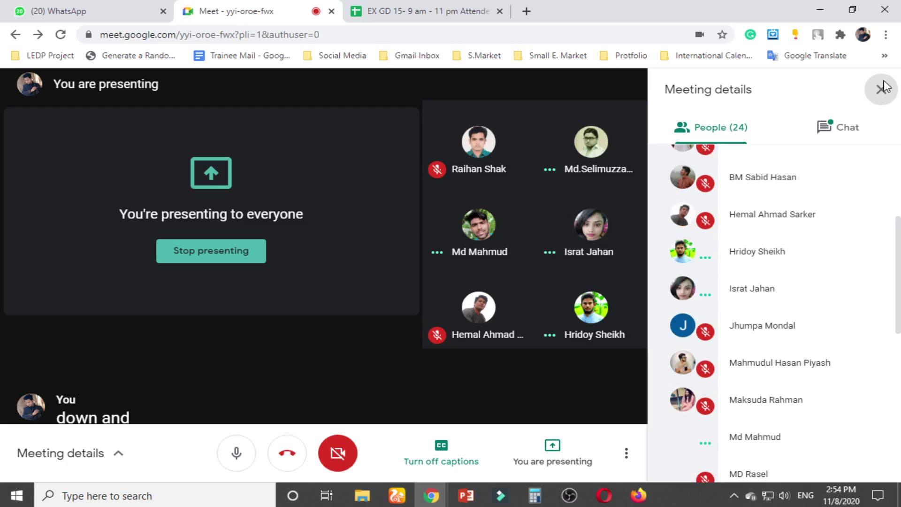
pyautogui.click(881, 90)
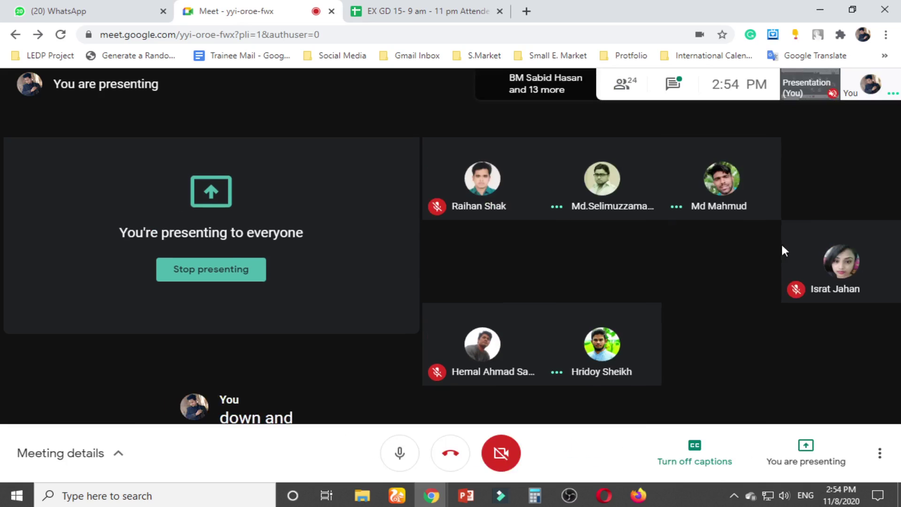
pyautogui.click(628, 90)
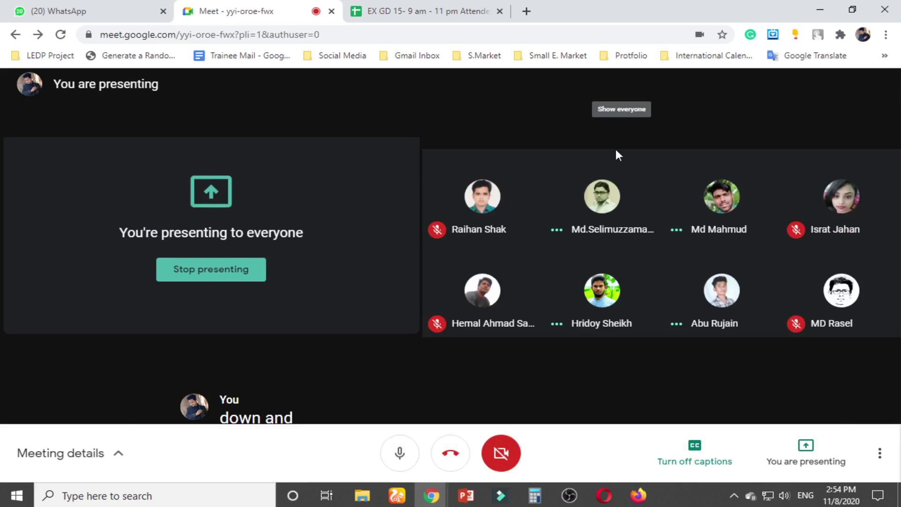
pyautogui.scroll(-3, 814, 342)
pyautogui.scroll(-1, 815, 342)
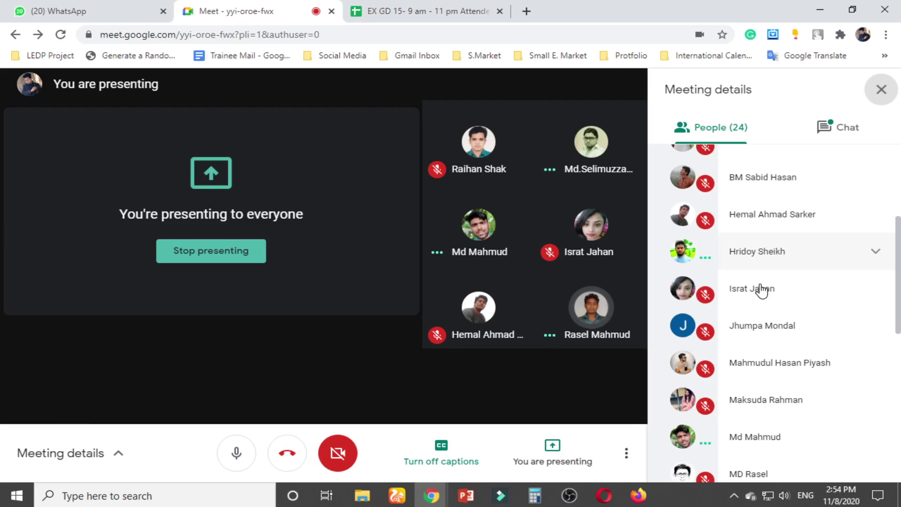
pyautogui.scroll(-6, 760, 318)
pyautogui.scroll(-3, 762, 323)
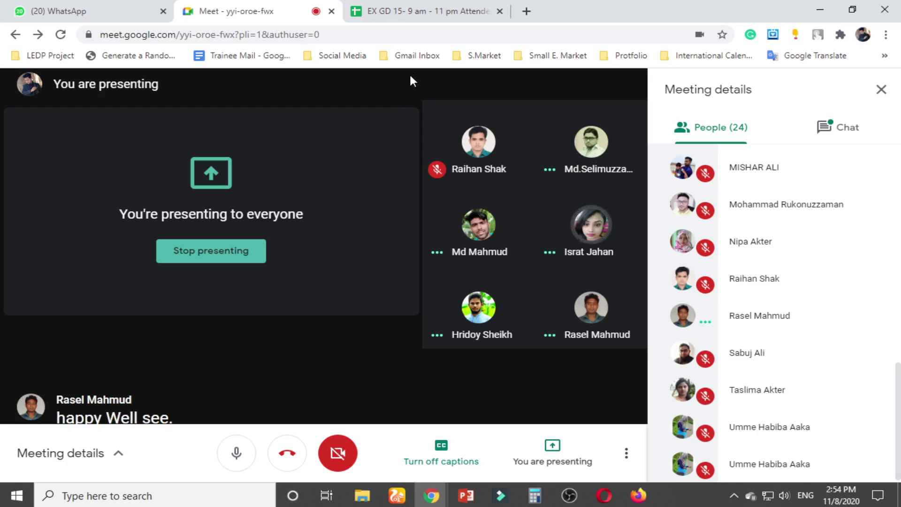
# Copy Present from Z53 and paste it into Class 19 cells Z55 and Z57
pyautogui.click(427, 13)
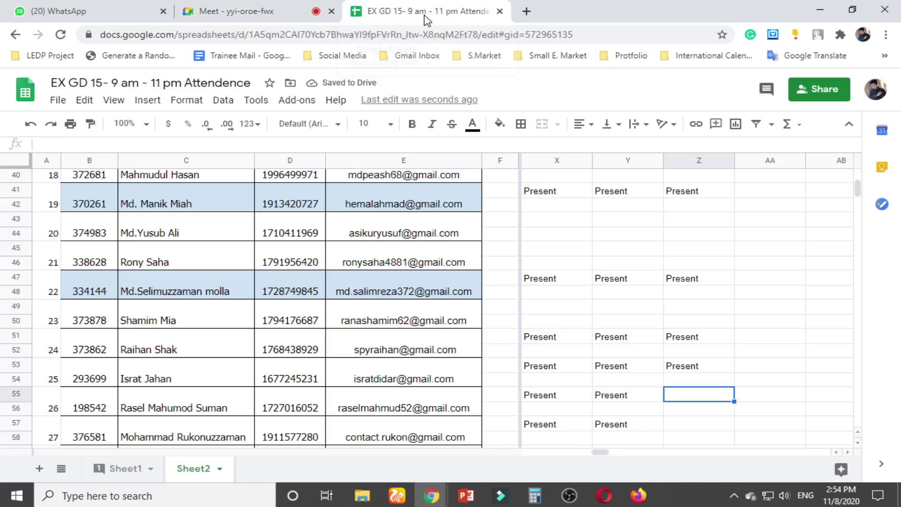
pyautogui.click(717, 373)
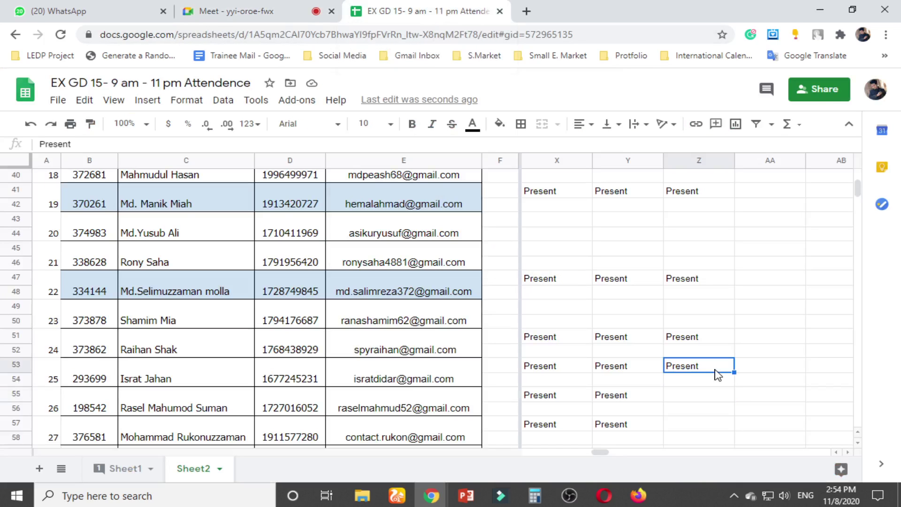
pyautogui.hotkey('ctrl', 'c')
pyautogui.press('Down')
pyautogui.press('Down')
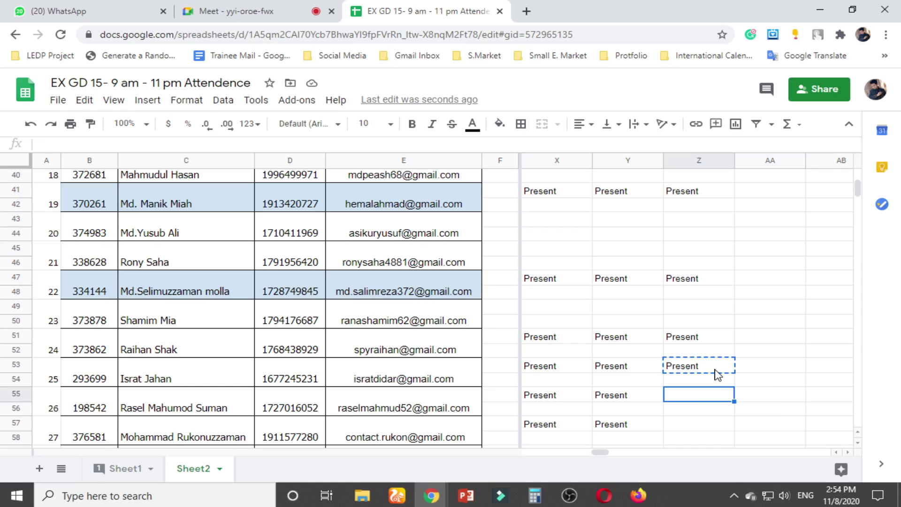
pyautogui.hotkey('ctrl', 'v')
pyautogui.press('Down')
pyautogui.press('Down')
pyautogui.press('Down')
pyautogui.press('Up')
pyautogui.hotkey('ctrl', 'v')
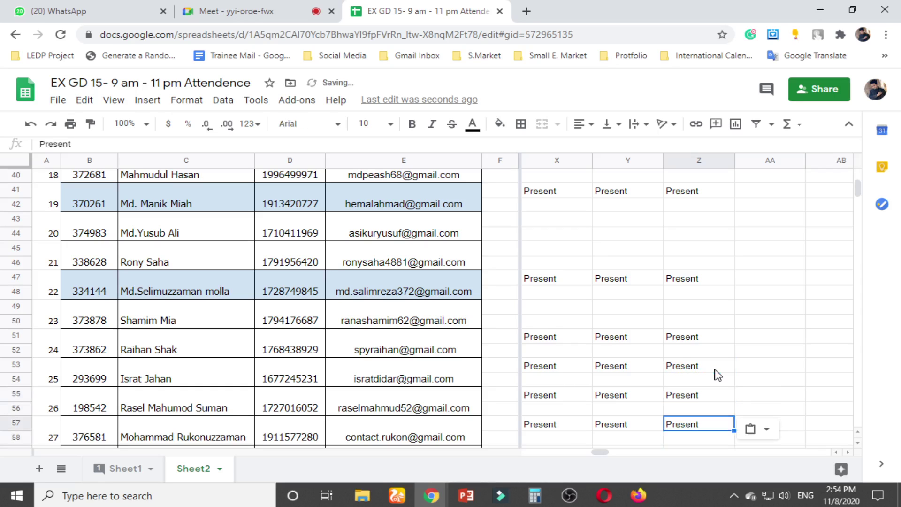
# Paste Present into Z59 and Z61, scroll back to the top, and return to the meeting
pyautogui.press('Down')
pyautogui.press('Down')
pyautogui.press('Down')
pyautogui.press('Down')
pyautogui.press('Down')
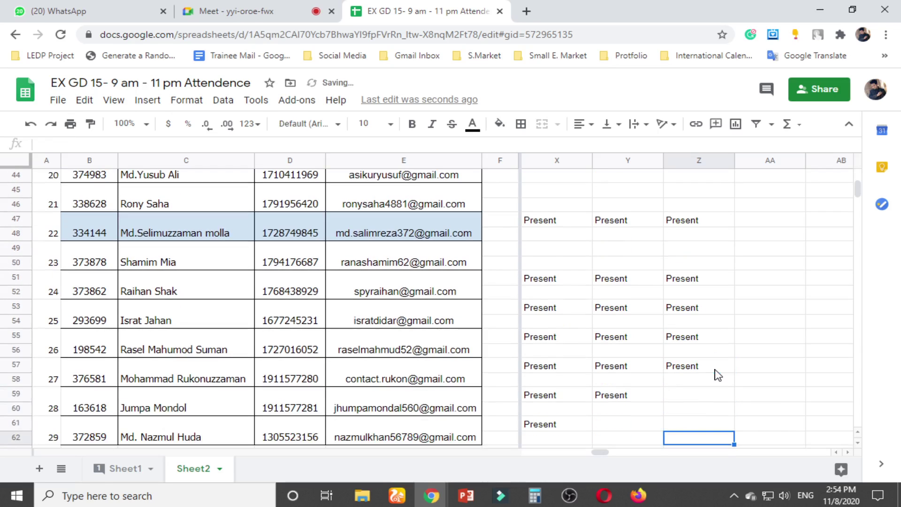
pyautogui.press('Up')
pyautogui.press('Up')
pyautogui.press('Up')
pyautogui.hotkey('ctrl', 'v')
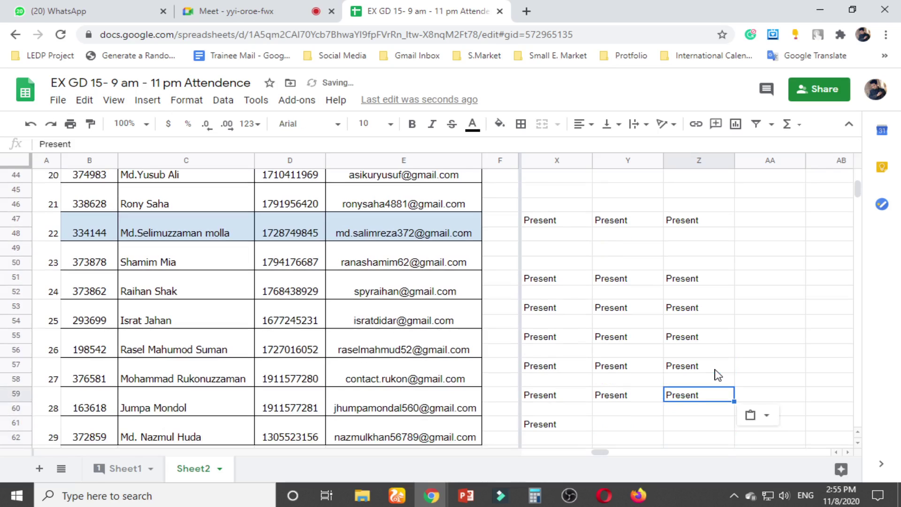
pyautogui.press('Down')
pyautogui.press('Down')
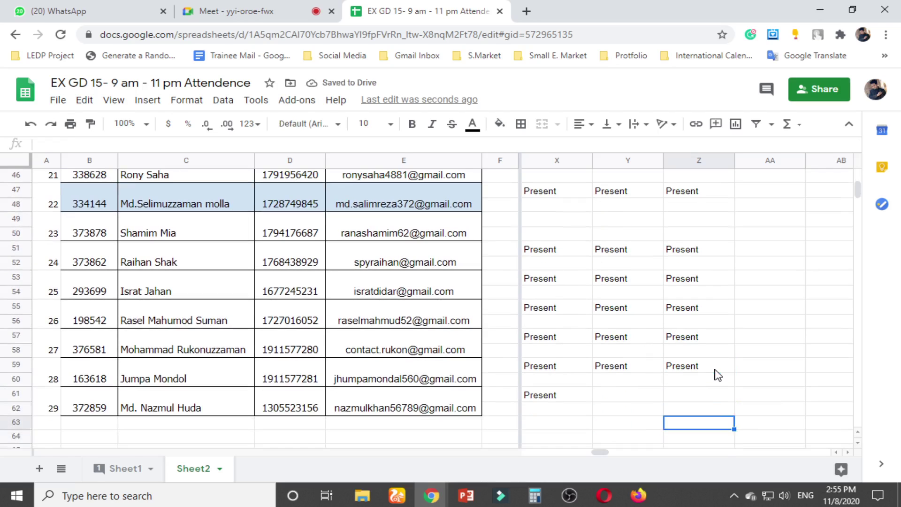
pyautogui.hotkey('ctrl', 'v')
pyautogui.scroll(15, 741, 305)
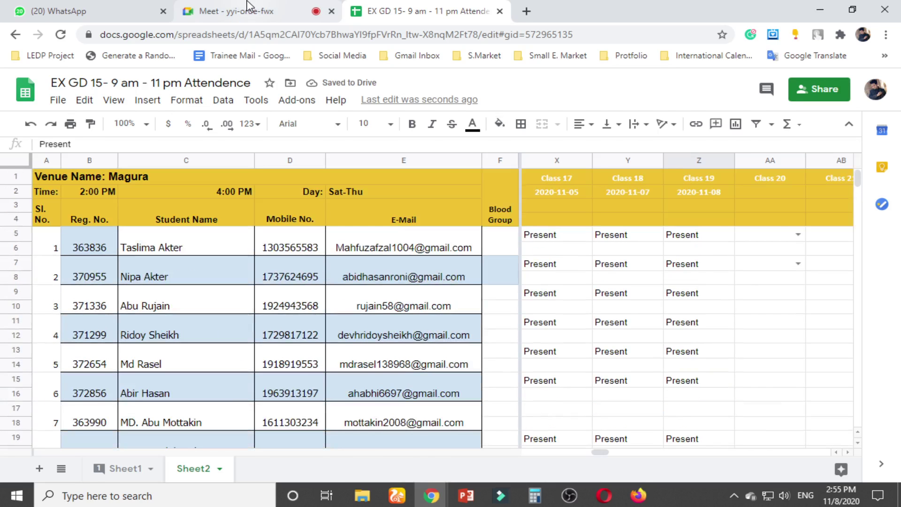
pyautogui.click(248, 7)
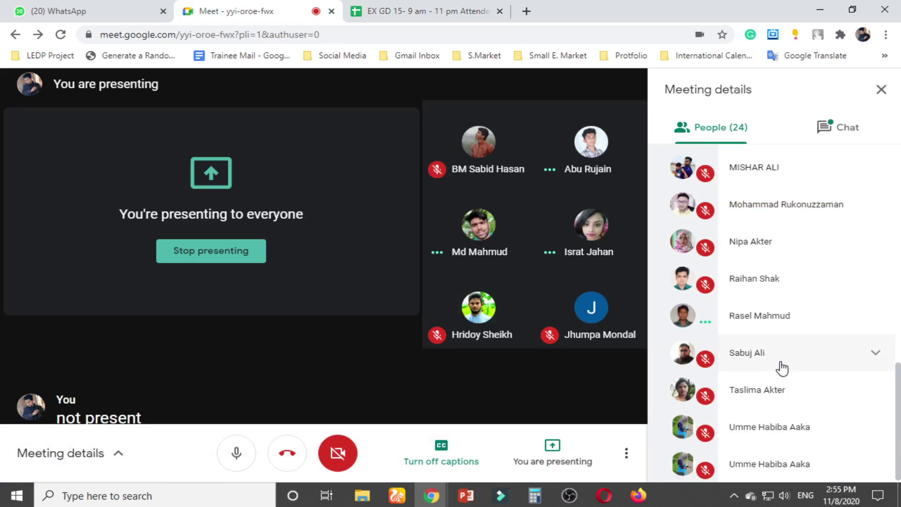
# Scroll through the 25-person People list and close Meeting details
pyautogui.scroll(10, 782, 368)
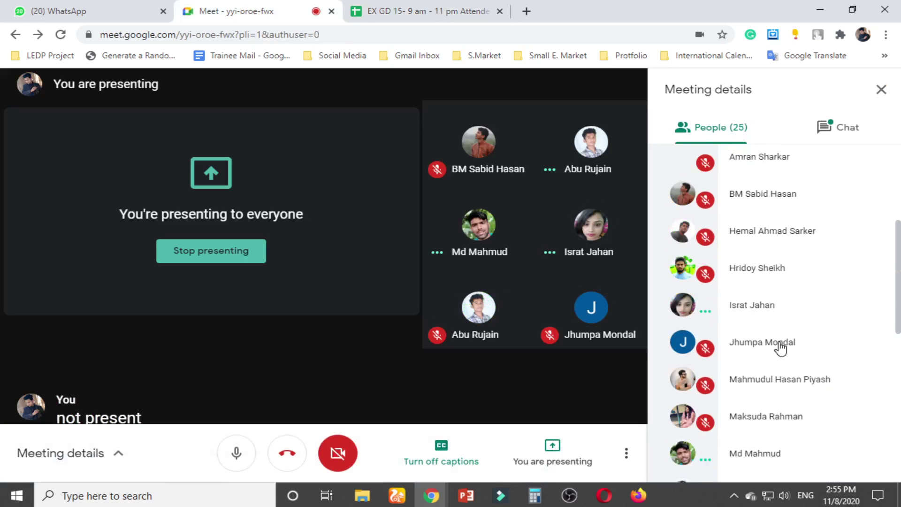
pyautogui.scroll(-12, 781, 342)
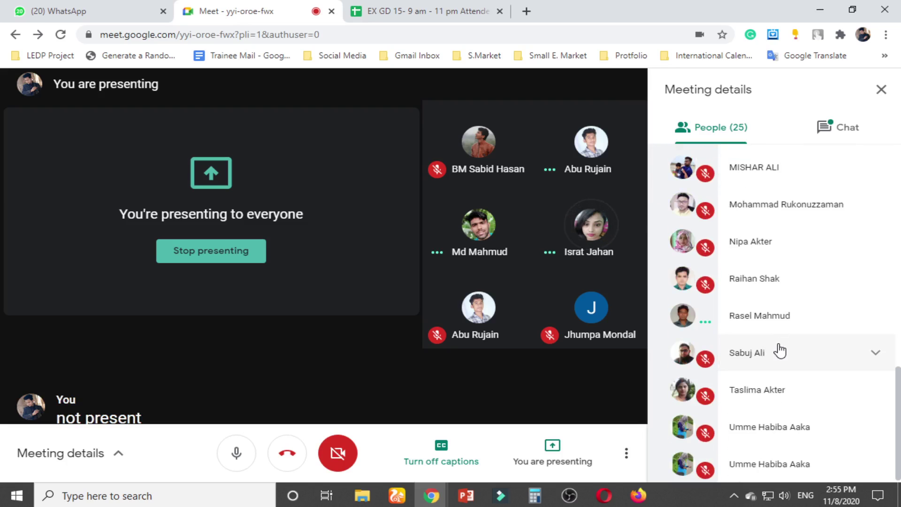
pyautogui.scroll(12, 790, 349)
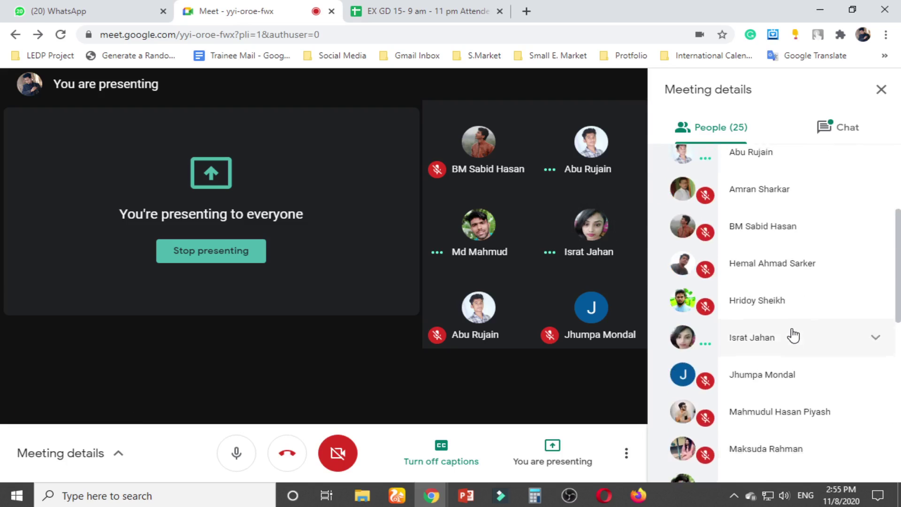
pyautogui.scroll(-12, 793, 318)
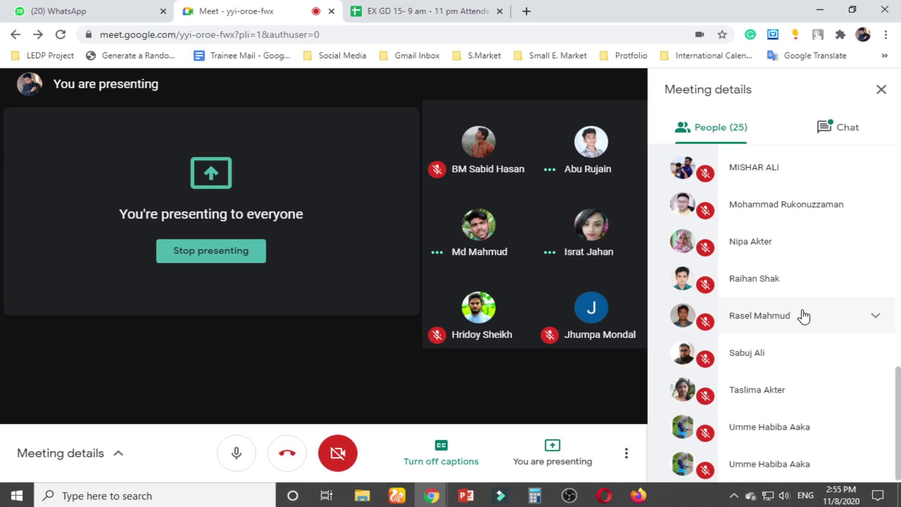
pyautogui.click(881, 90)
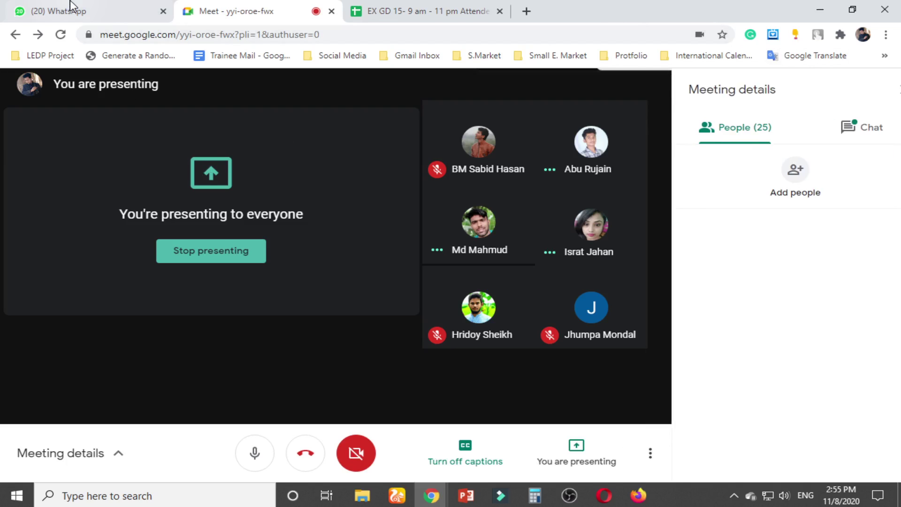
pyautogui.click(70, 6)
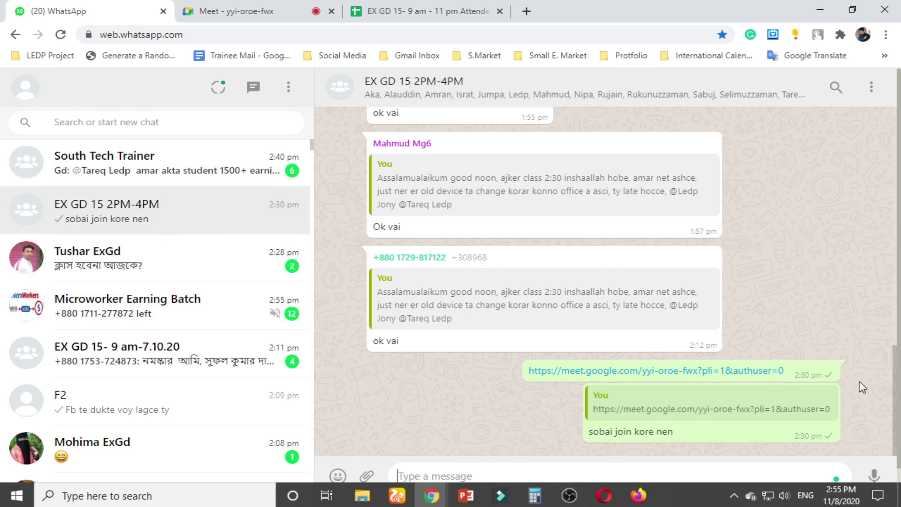
# Reply 'sobai class a join koren' to the shared Meet link, then go back to Meet
pyautogui.click(827, 373)
pyautogui.click(753, 267)
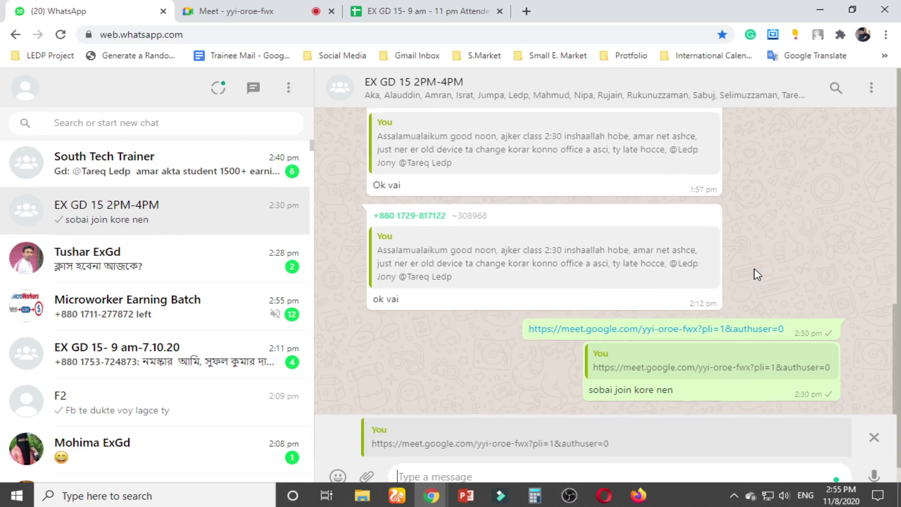
pyautogui.write('sobai clas')
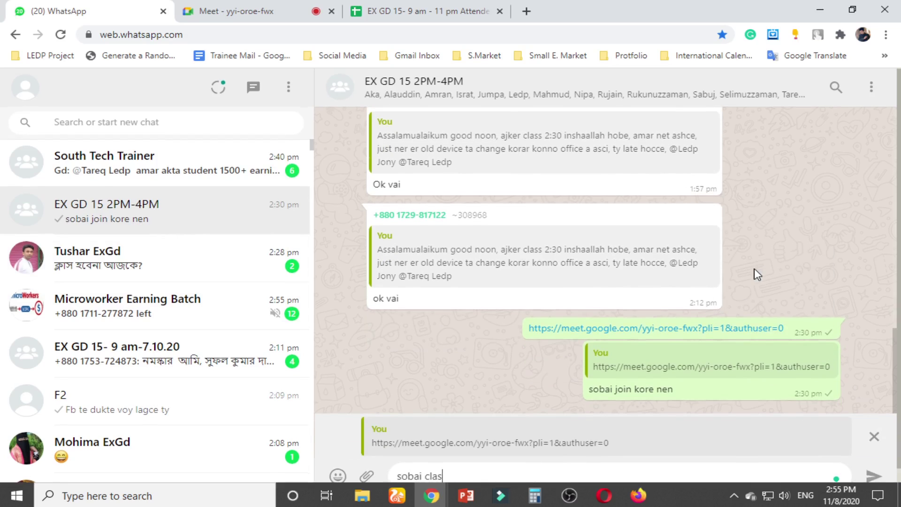
pyautogui.write('s a join koren')
pyautogui.press('Return')
pyautogui.click(297, 6)
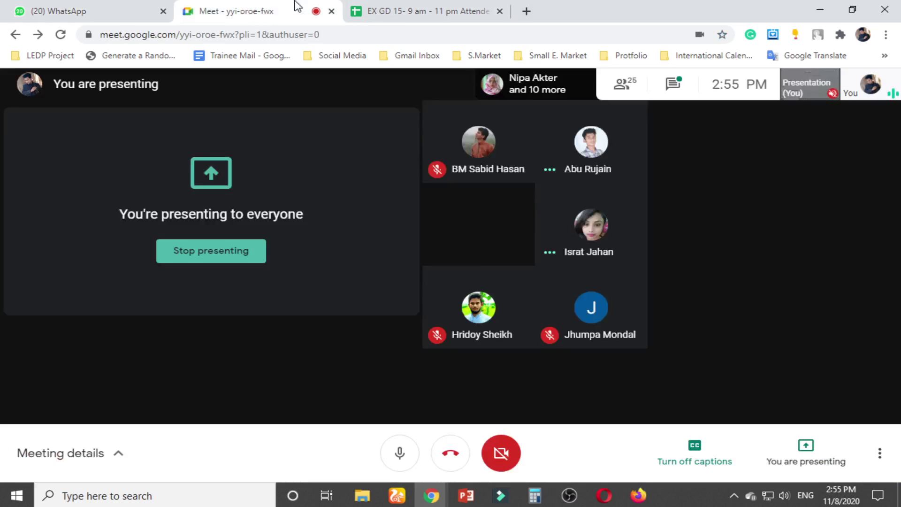
# Launch Adobe Photoshop 2020 from the Start menu and open a Behance portfolio in a new Chrome tab
pyautogui.click(14, 492)
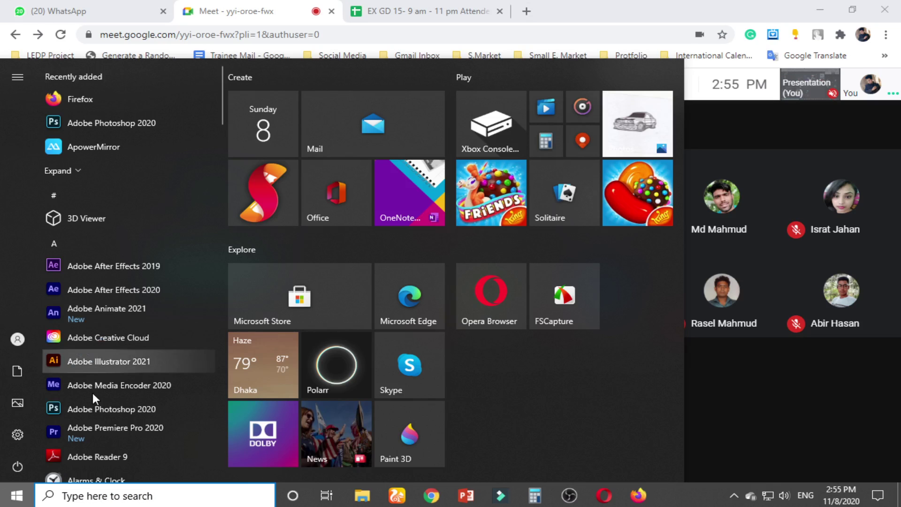
pyautogui.click(92, 393)
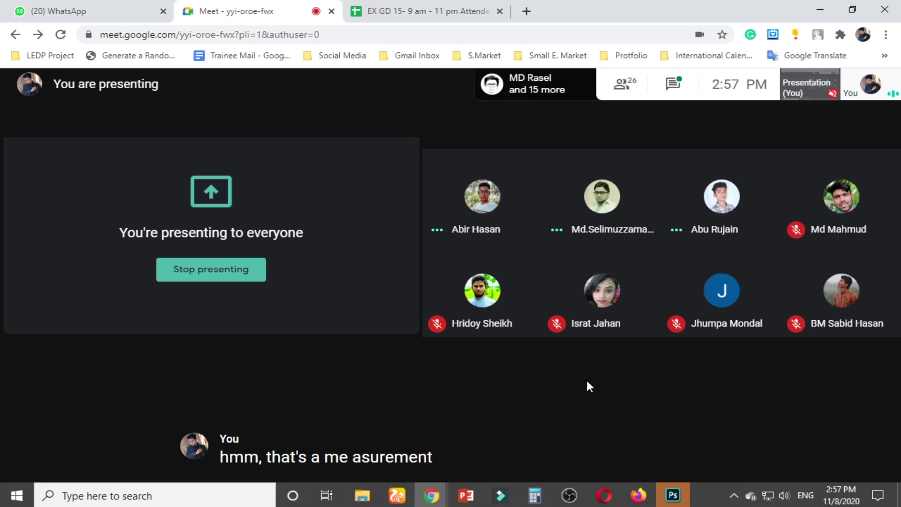
pyautogui.click(527, 11)
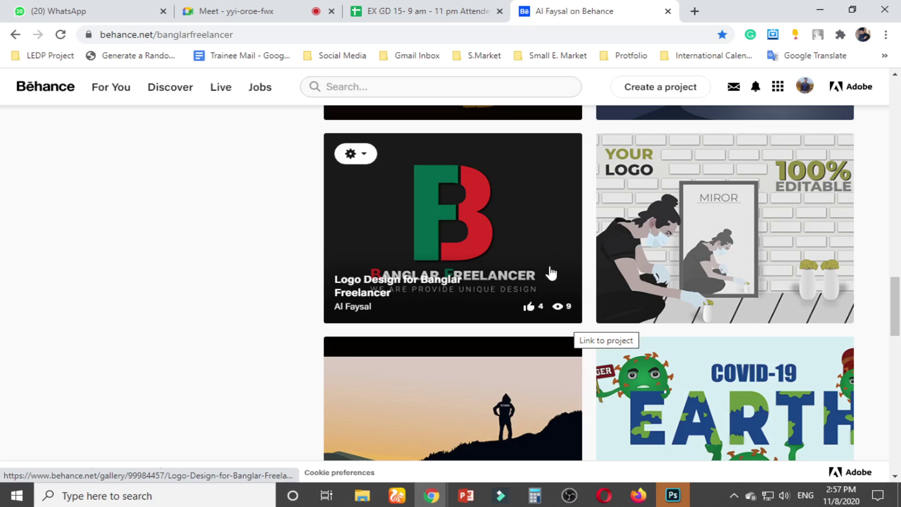
pyautogui.scroll(5, 493, 304)
# Check on the Meet call, then return to the Behance portfolio
pyautogui.click(232, 11)
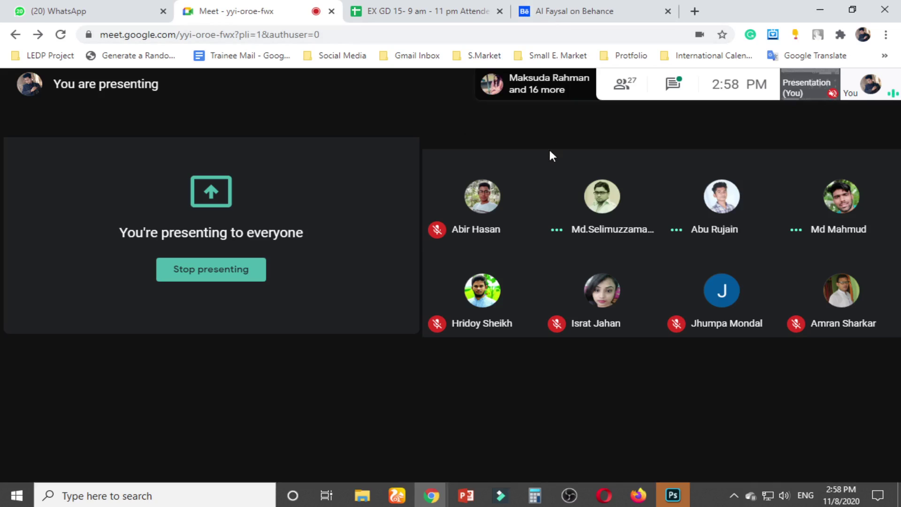
pyautogui.moveTo(552, 202)
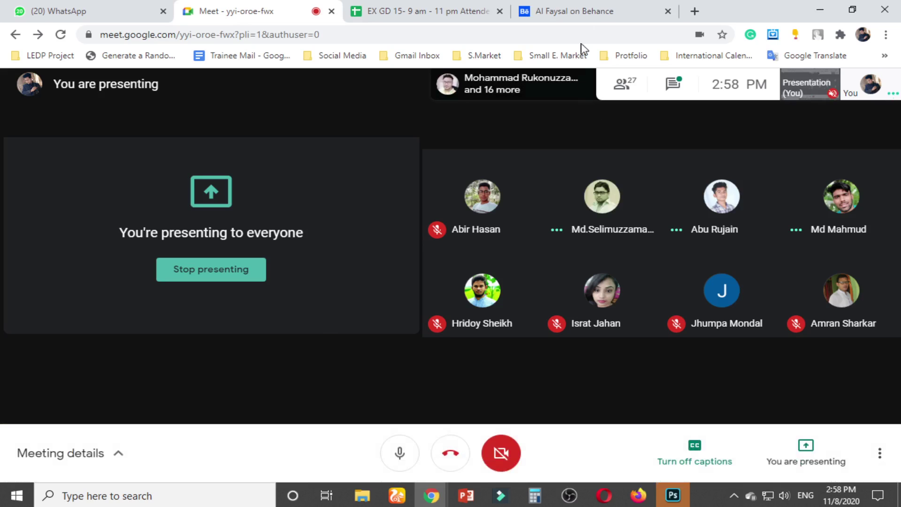
pyautogui.click(578, 6)
# Scroll the portfolio down until the Simple Corporate Business Card tile appears
pyautogui.scroll(4, 713, 311)
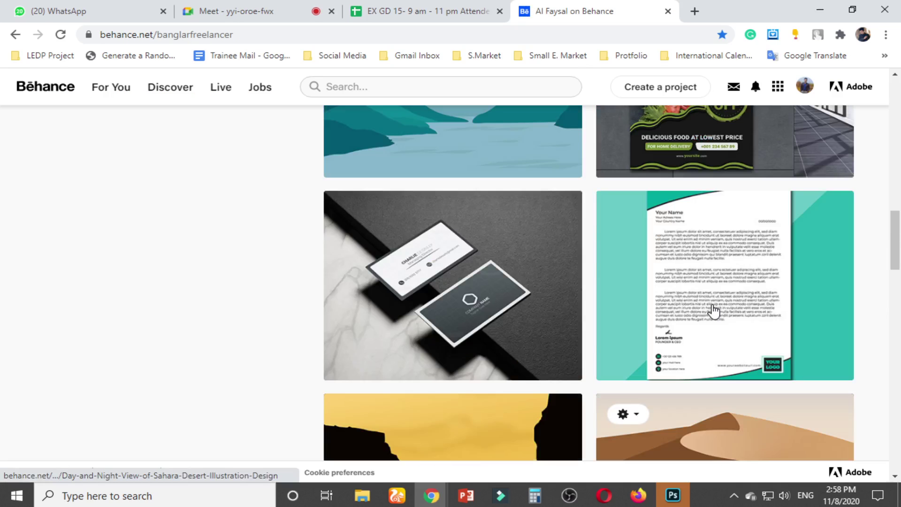
pyautogui.scroll(1, 714, 311)
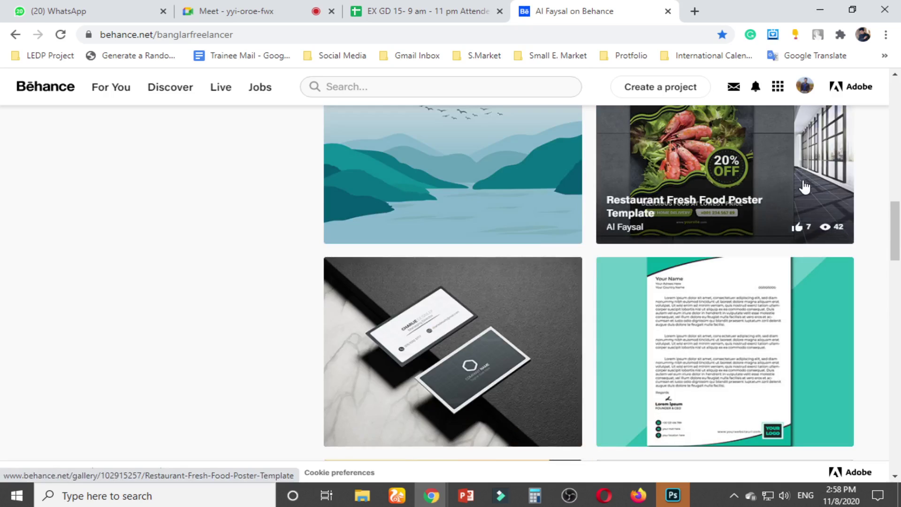
pyautogui.scroll(-1, 811, 213)
pyautogui.scroll(-4, 547, 167)
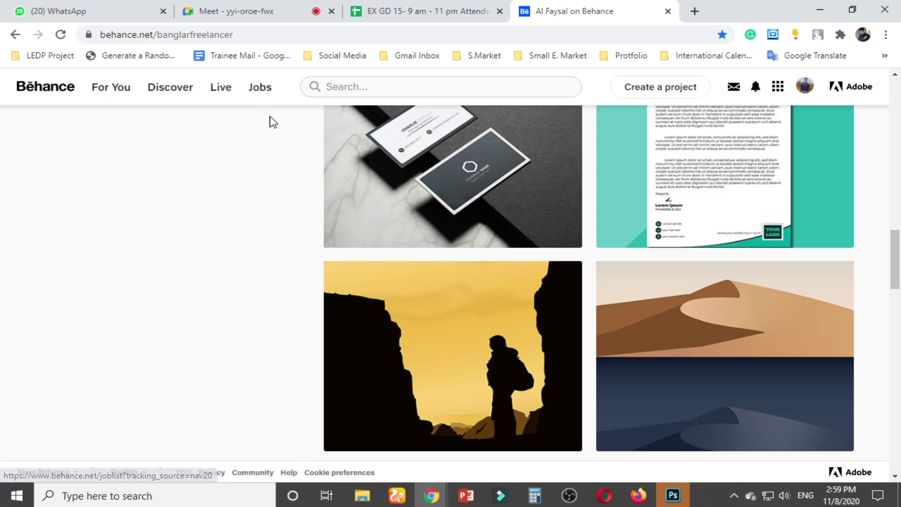
pyautogui.scroll(-3, 621, 208)
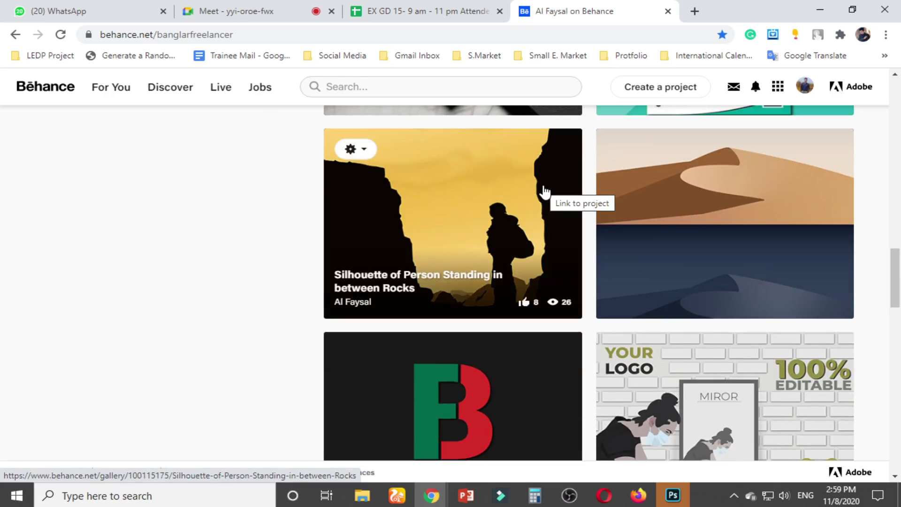
pyautogui.scroll(-4, 552, 211)
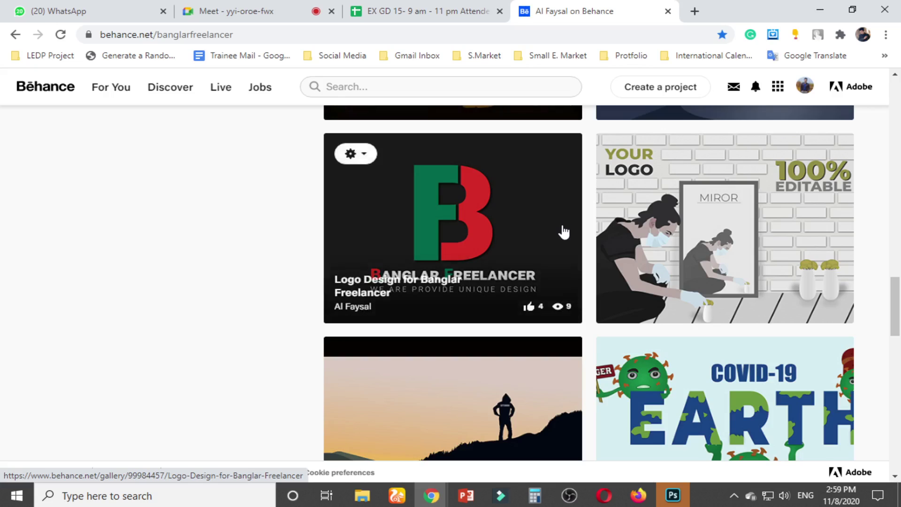
pyautogui.scroll(-4, 563, 231)
pyautogui.scroll(-4, 564, 231)
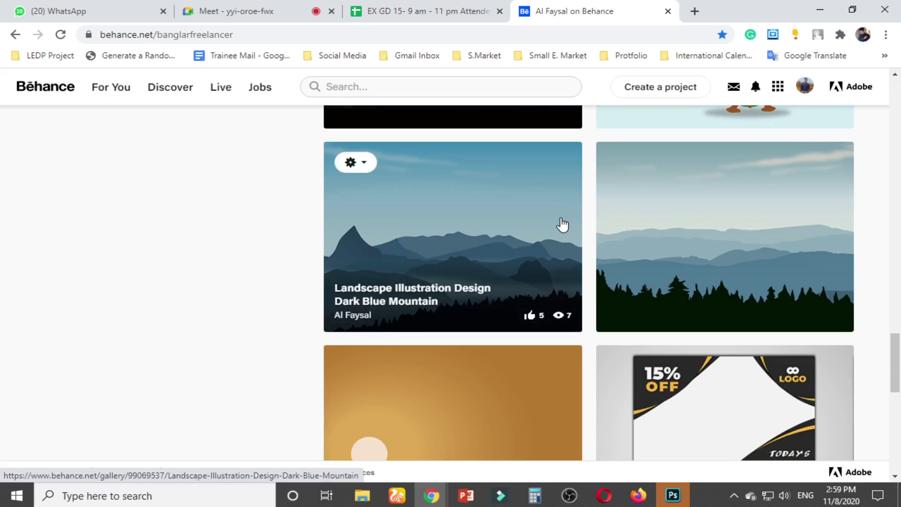
pyautogui.scroll(-3, 555, 215)
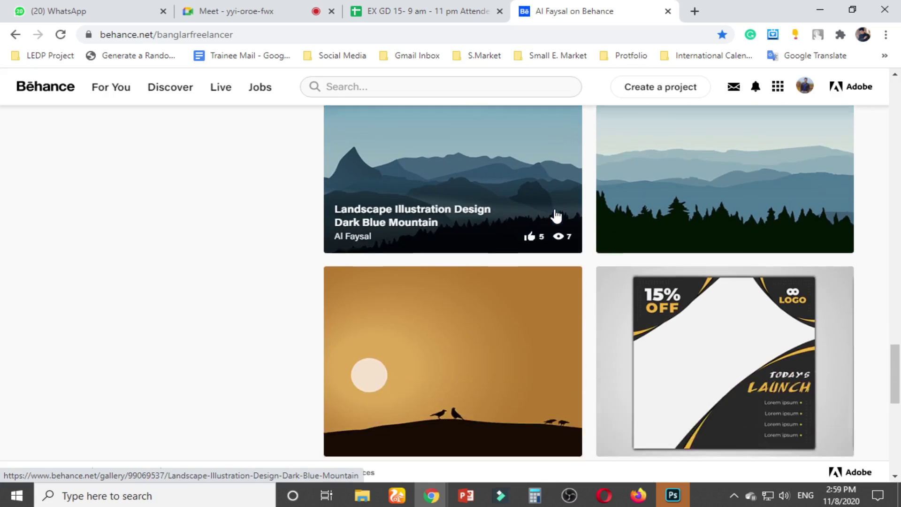
pyautogui.scroll(-7, 554, 209)
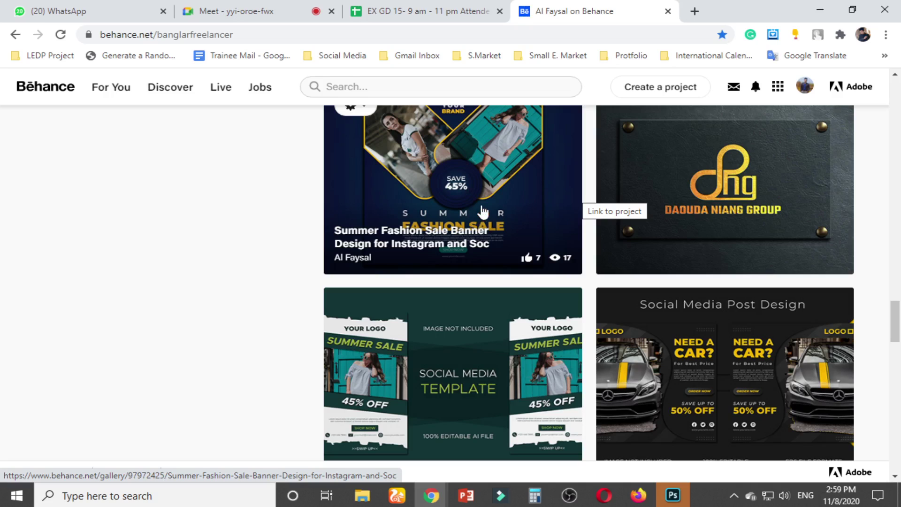
pyautogui.scroll(-10, 520, 227)
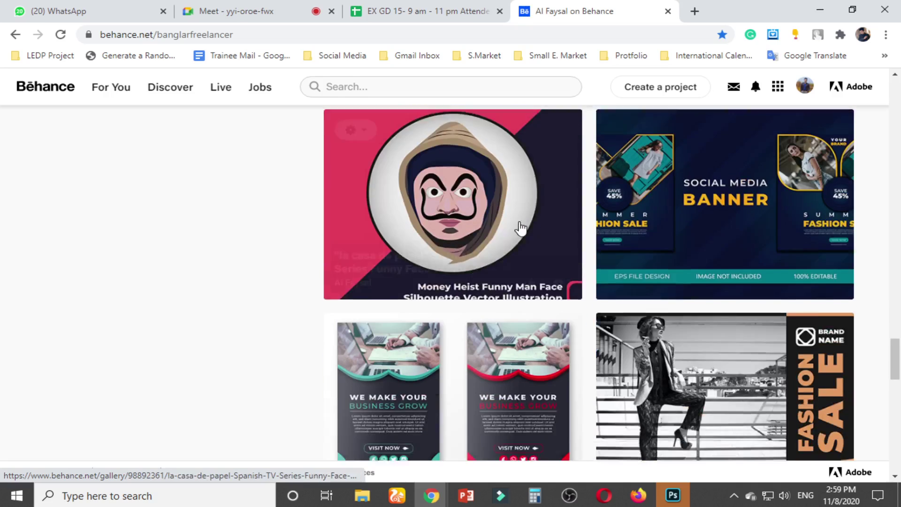
pyautogui.scroll(-6, 519, 228)
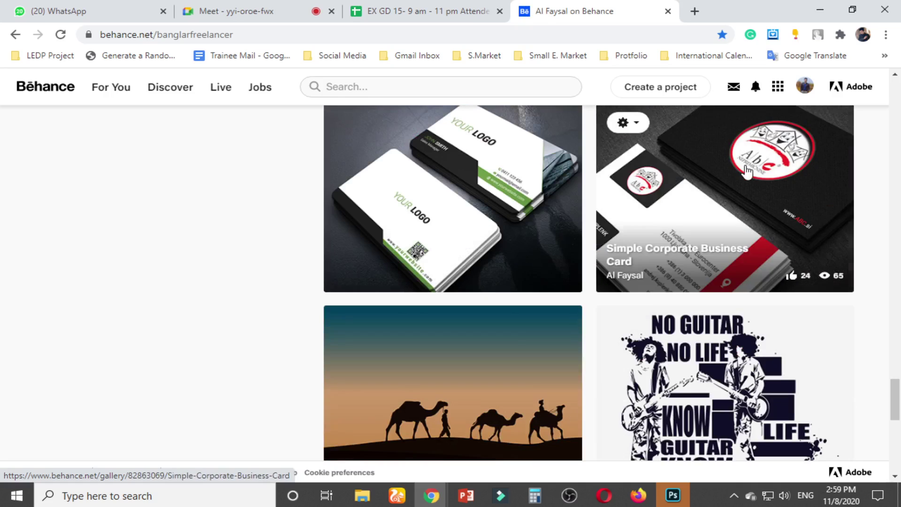
# Open the Simple Corporate Business Card project, briefly checking the Meet call
pyautogui.click(748, 169)
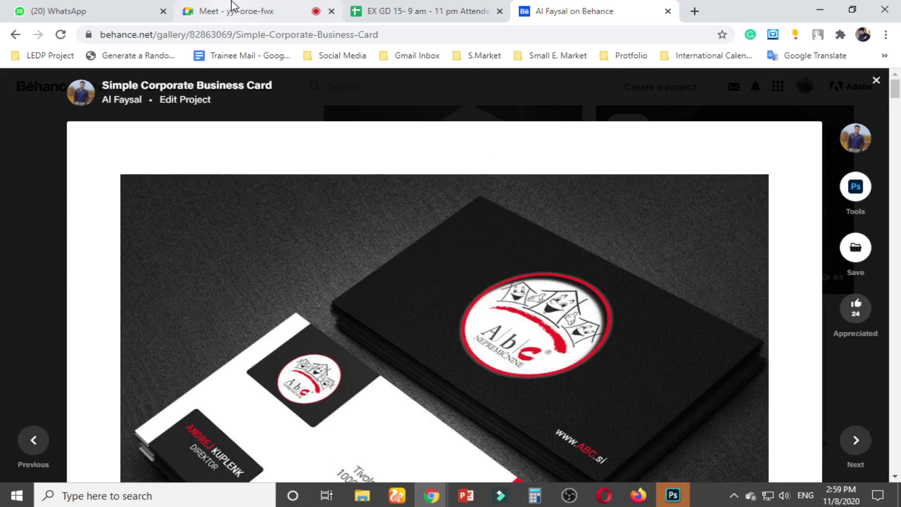
pyautogui.click(233, 6)
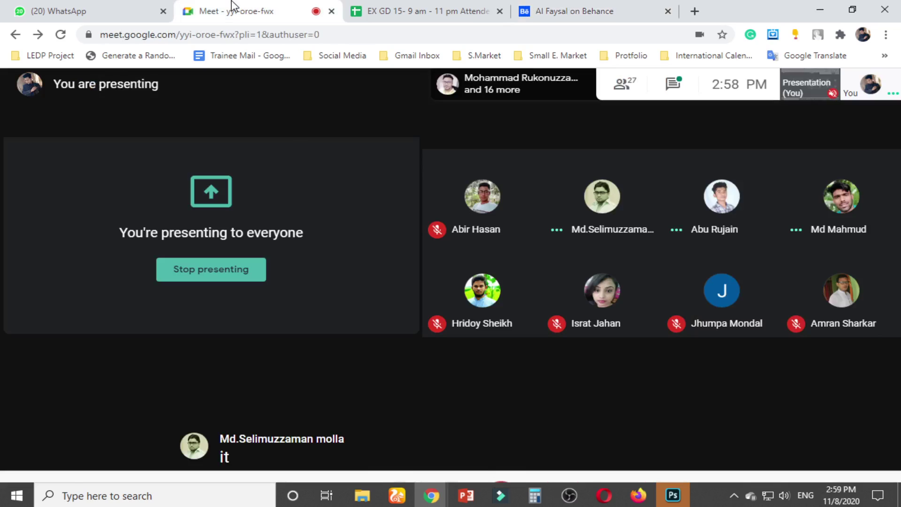
pyautogui.click(578, 11)
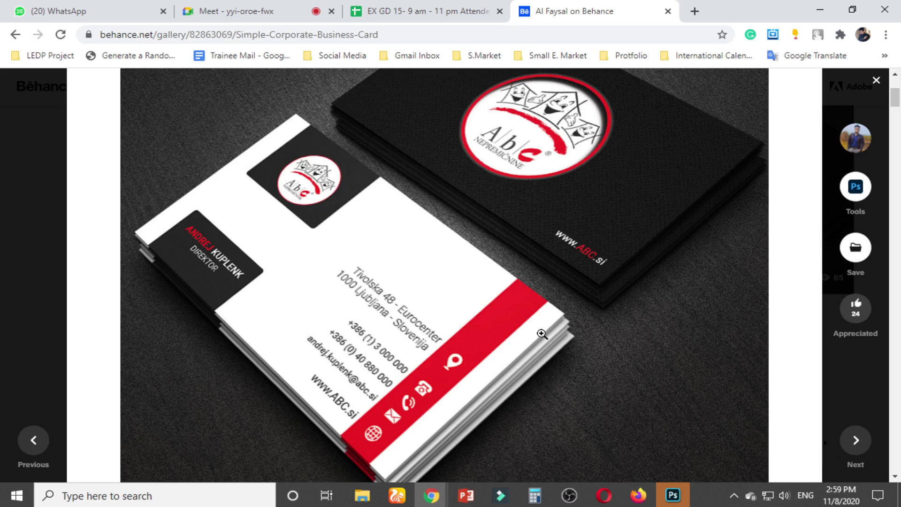
# Scroll to the business-card image and copy it to the clipboard
pyautogui.scroll(3, 542, 334)
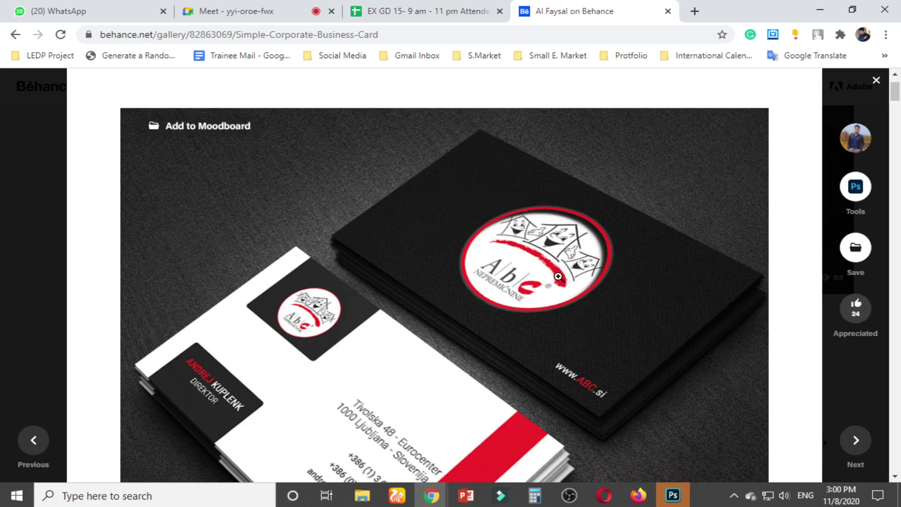
pyautogui.scroll(-5, 551, 276)
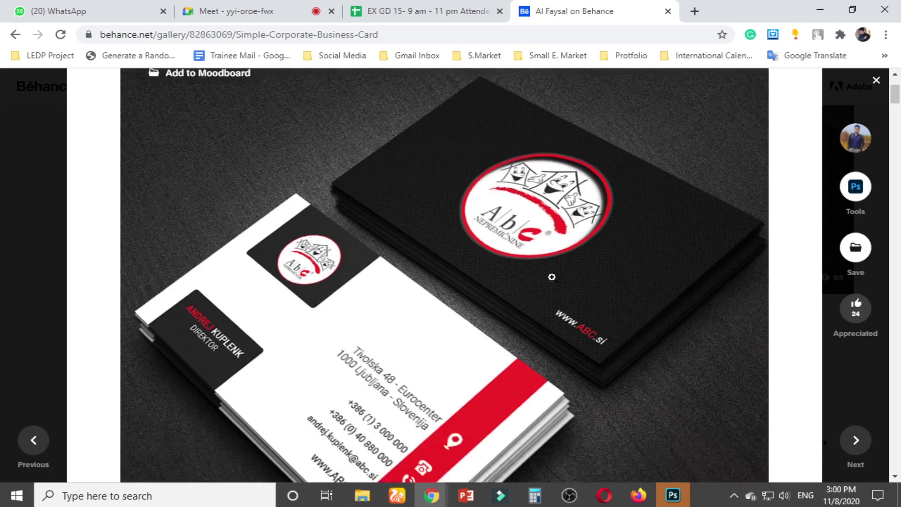
pyautogui.scroll(3, 519, 316)
pyautogui.scroll(4, 518, 313)
pyautogui.scroll(-5, 518, 305)
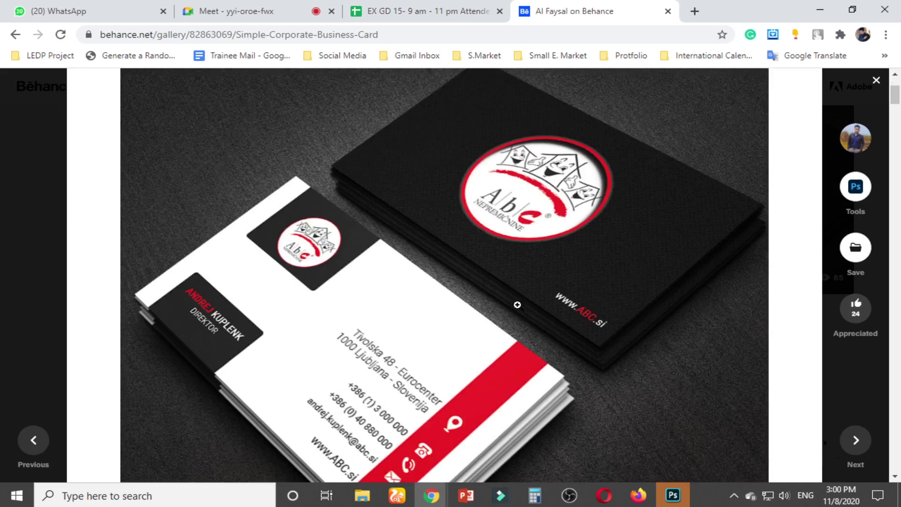
pyautogui.rightClick(388, 189)
pyautogui.click(438, 231)
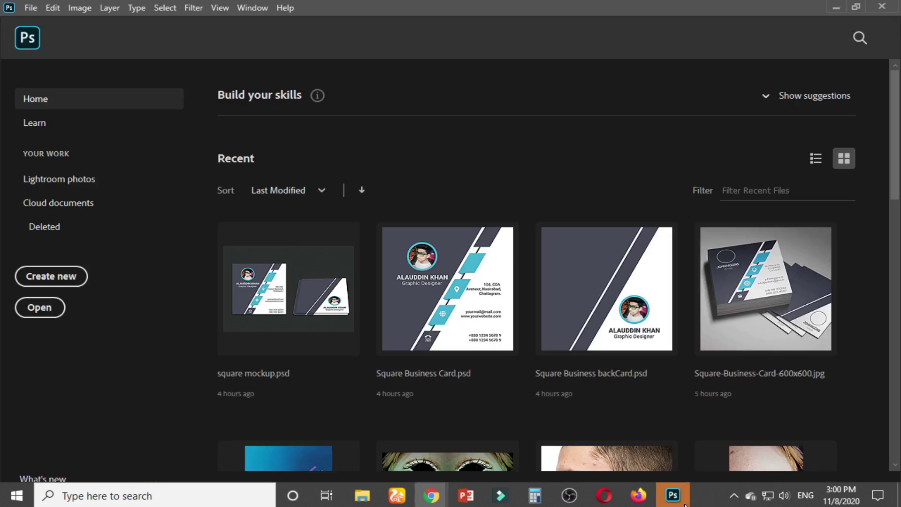
# In Photoshop, create a clipboard-preset document, paste the card image, then undo the paste
pyautogui.hotkey('alt', 'Tab')
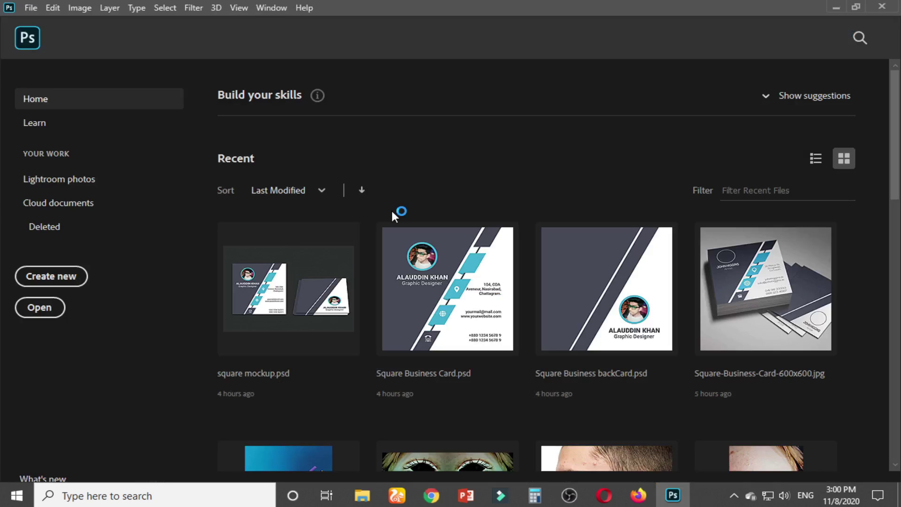
pyautogui.hotkey('ctrl', 'n')
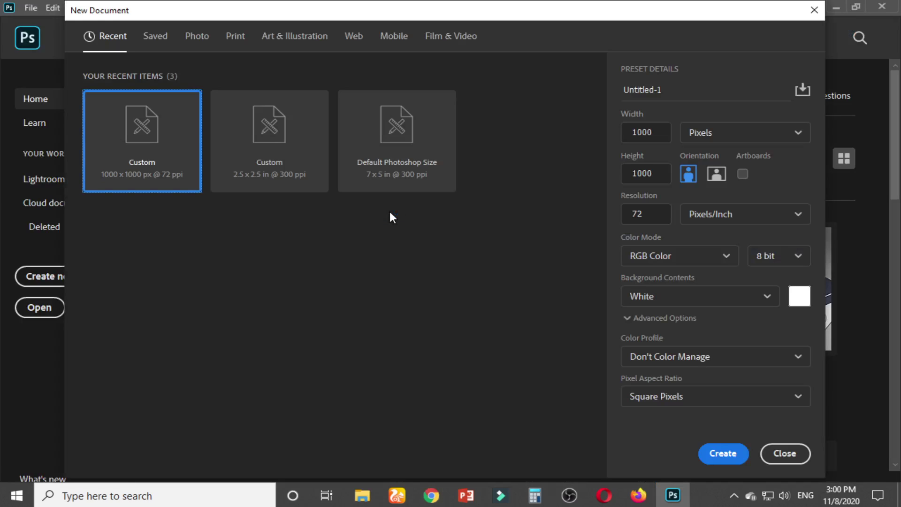
pyautogui.click(726, 453)
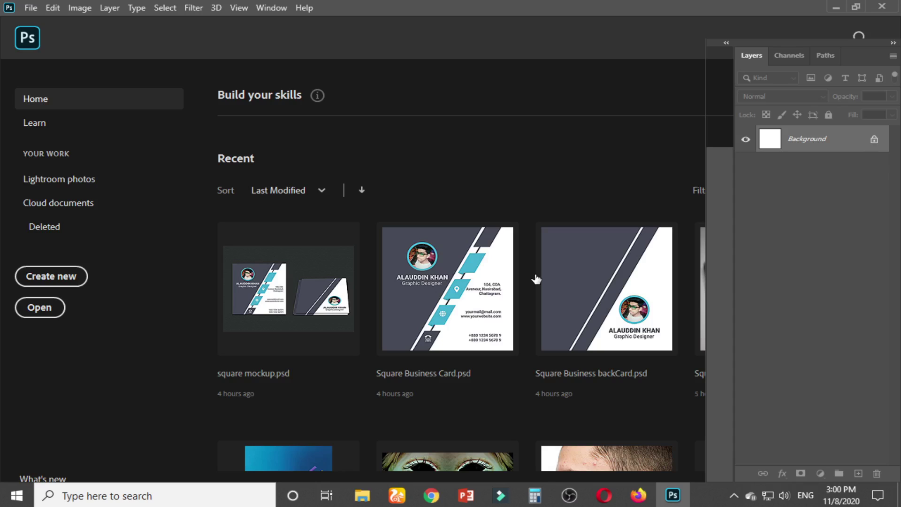
pyautogui.hotkey('ctrl', 'v')
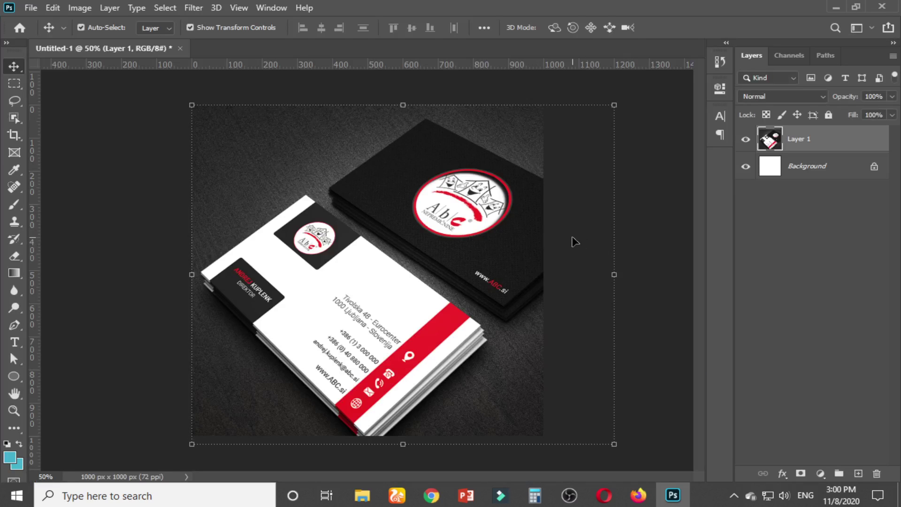
pyautogui.hotkey('ctrl', 'z')
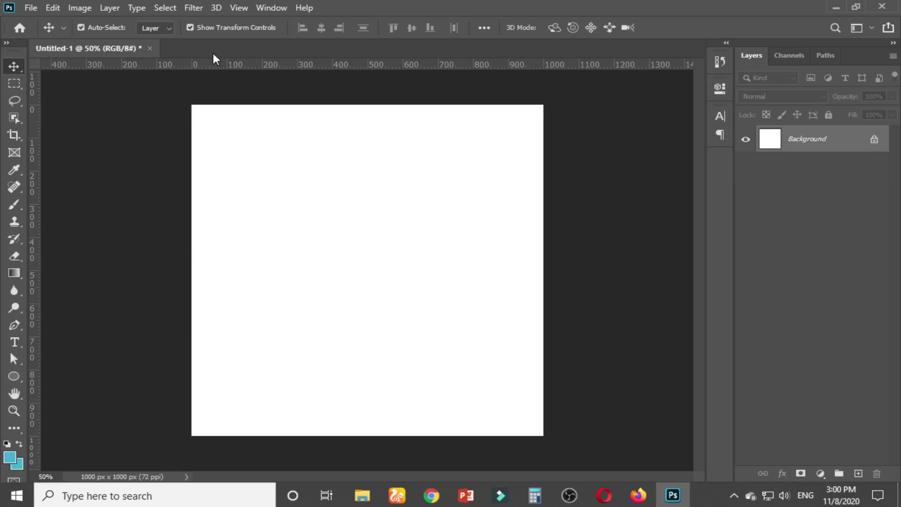
# Close that document unsaved, make a fresh 1200×1025 document and paste the card image in
pyautogui.click(150, 47)
pyautogui.click(445, 194)
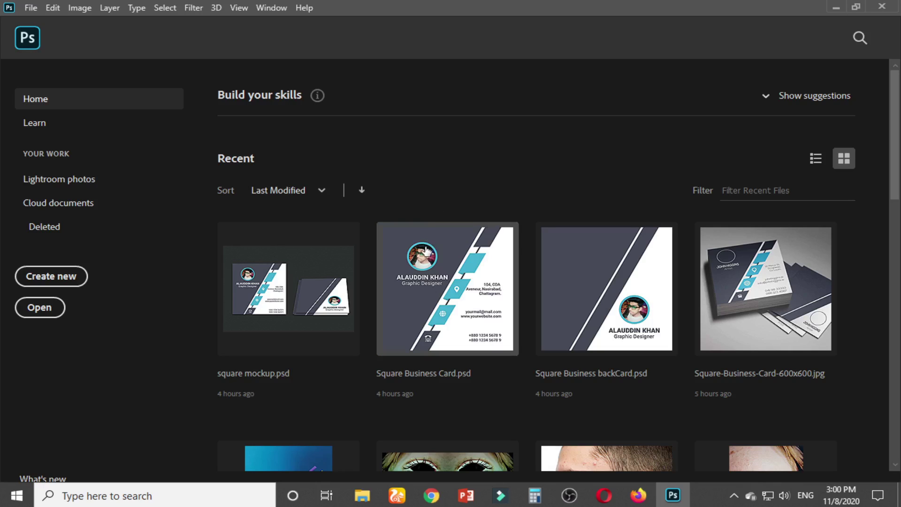
pyautogui.hotkey('ctrl', 'n')
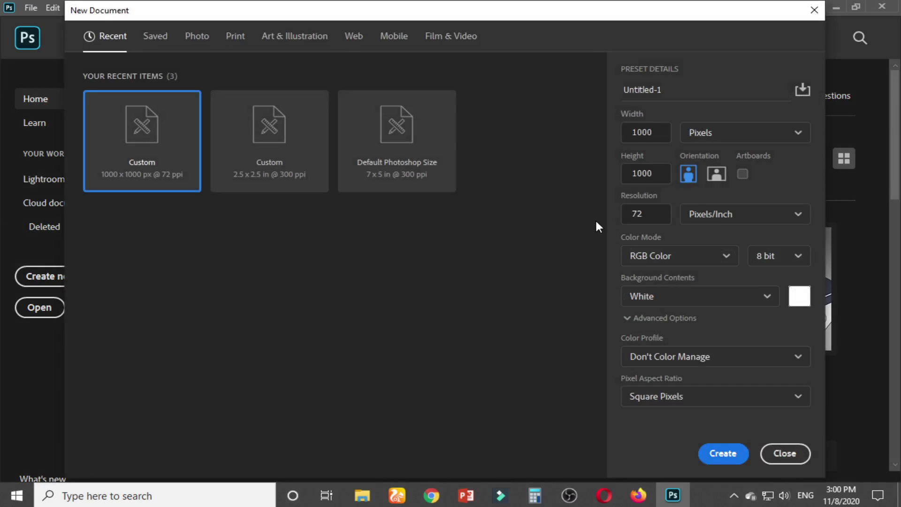
pyautogui.click(723, 454)
pyautogui.hotkey('ctrl', '-')
pyautogui.hotkey('ctrl', '-')
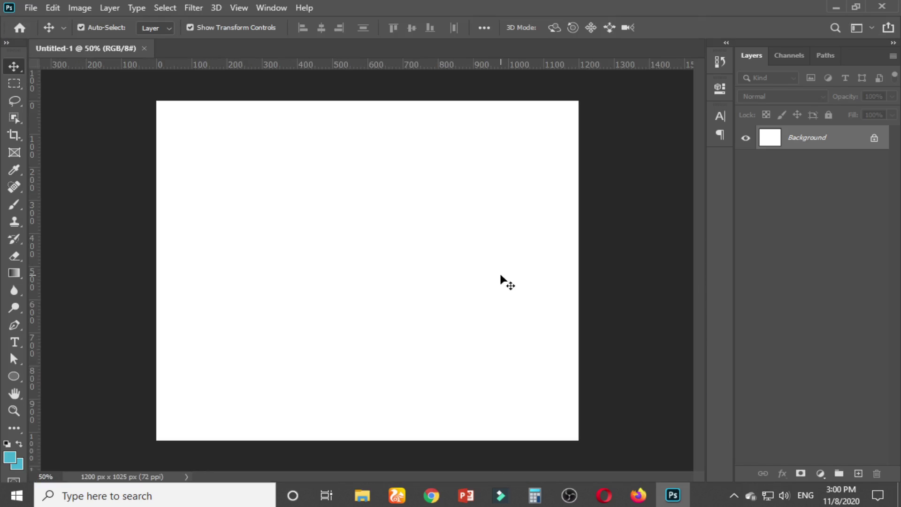
pyautogui.hotkey('ctrl', 'v')
pyautogui.hotkey('ctrl', 'v')
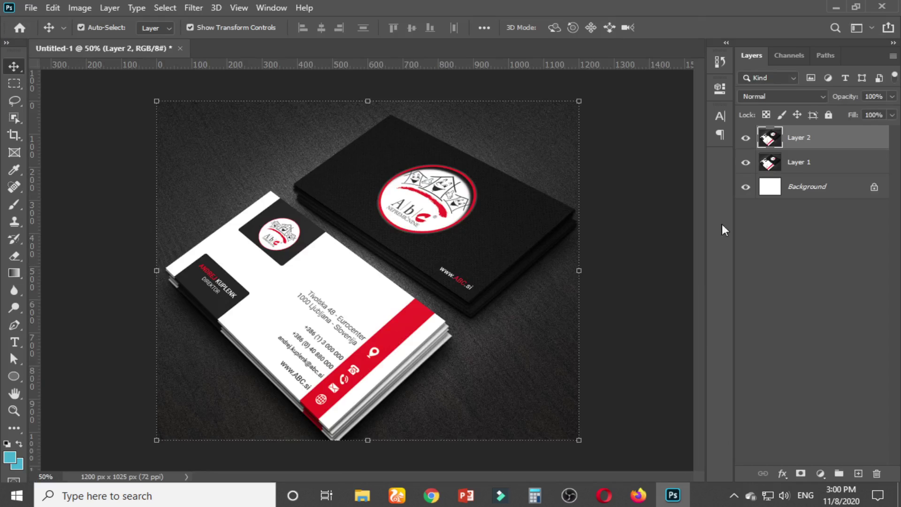
pyautogui.click(643, 228)
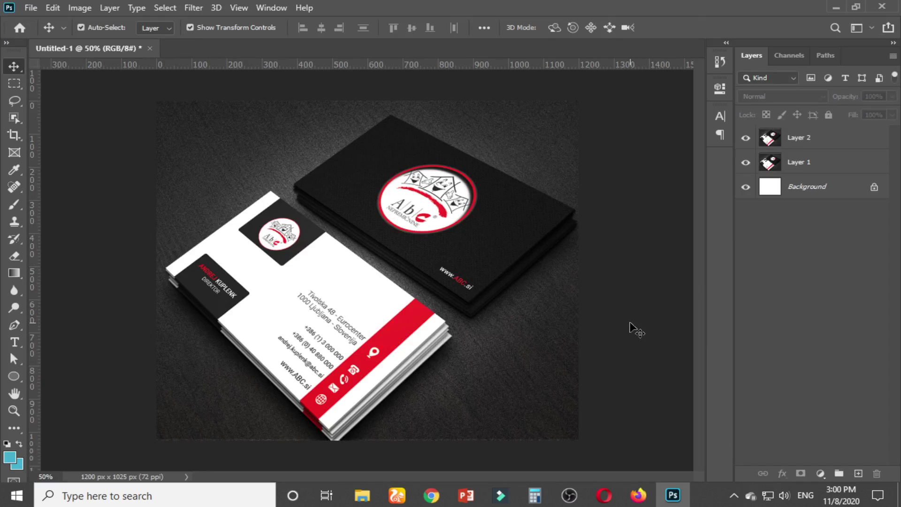
# Delete the duplicate Layer 1 so only the card image remains, then start a new document
pyautogui.hotkey('ctrl', 'r')
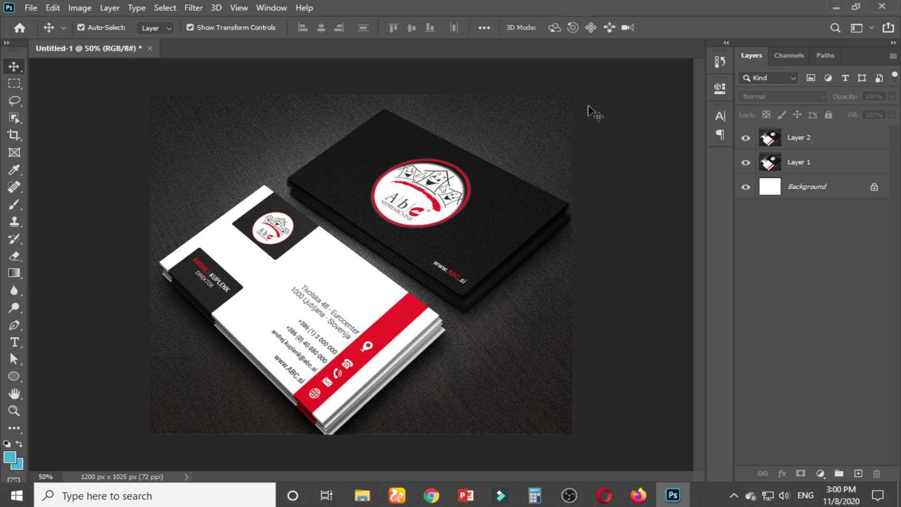
pyautogui.click(810, 159)
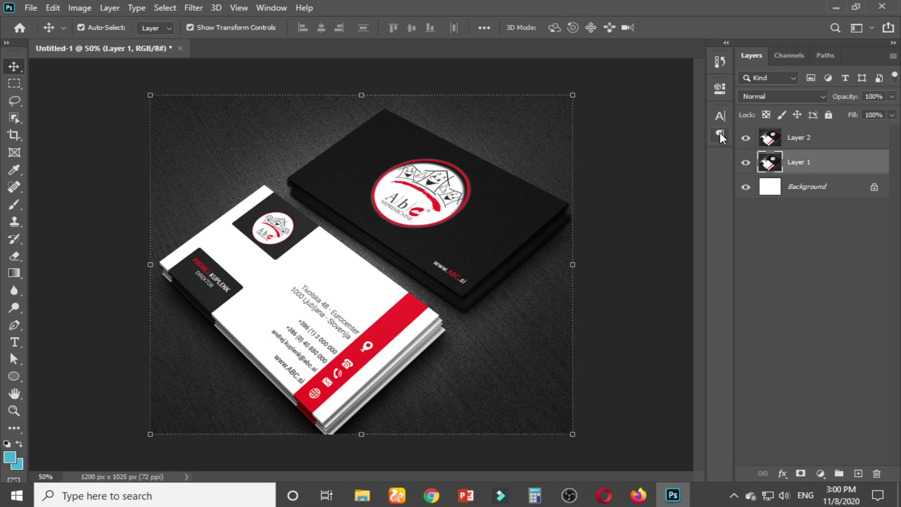
pyautogui.press('Delete')
pyautogui.click(790, 146)
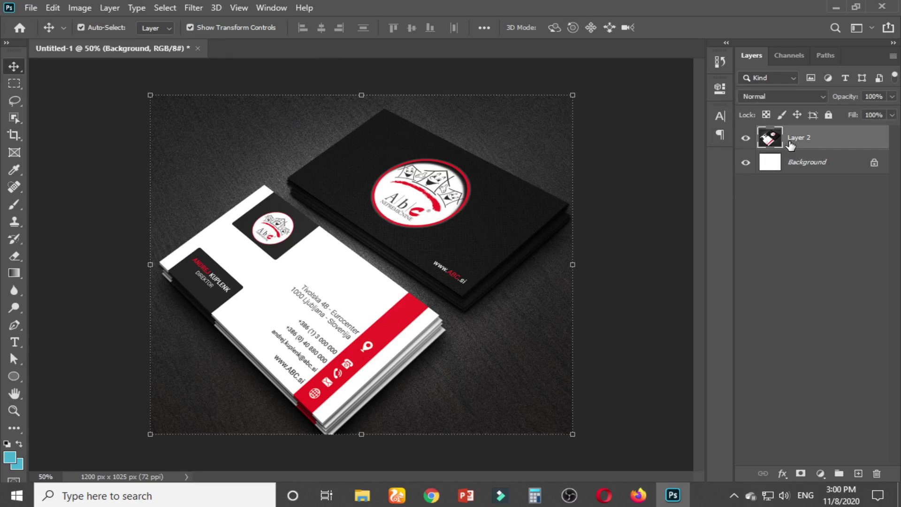
pyautogui.click(829, 115)
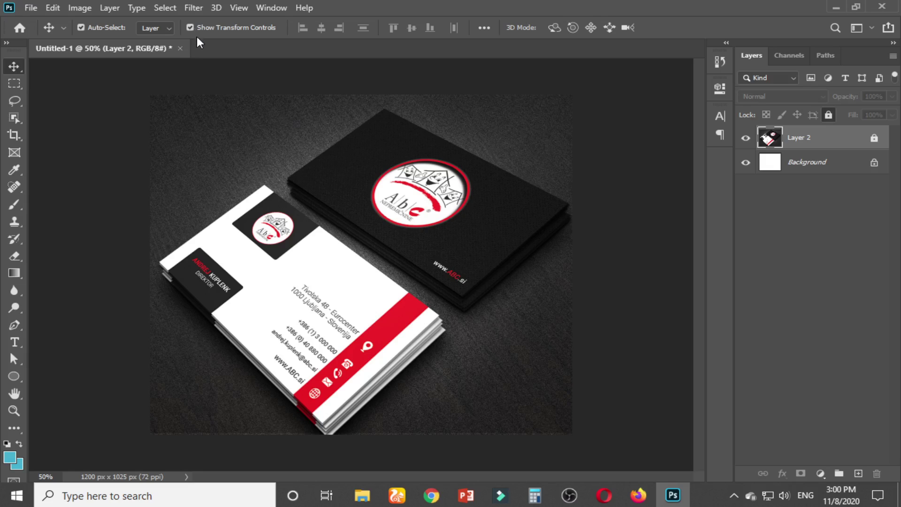
pyautogui.click(874, 140)
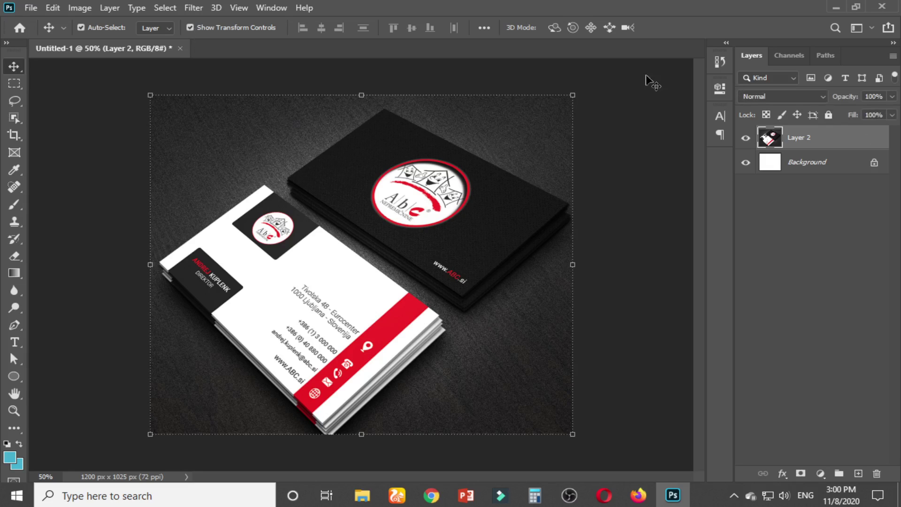
pyautogui.click(222, 69)
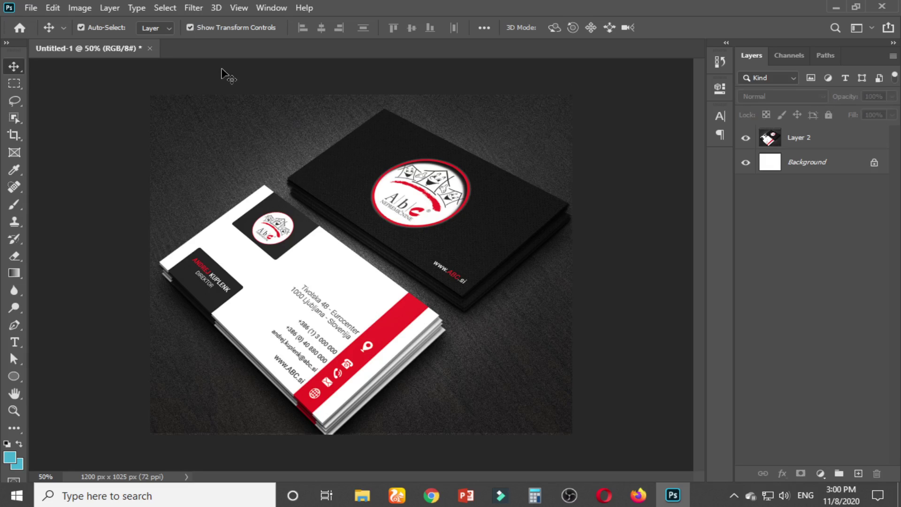
pyautogui.hotkey('ctrl', 'n')
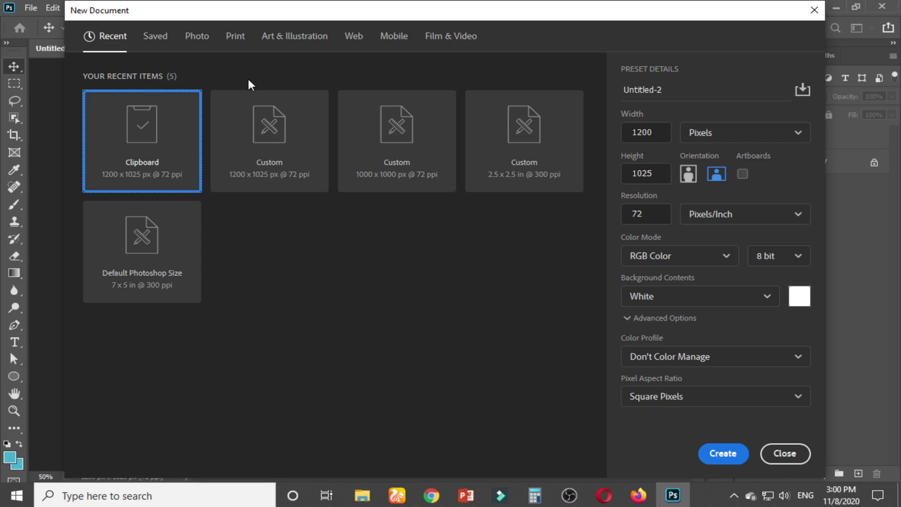
# Choose the Print presets and name the document 'horizontal b.card design'
pyautogui.click(235, 36)
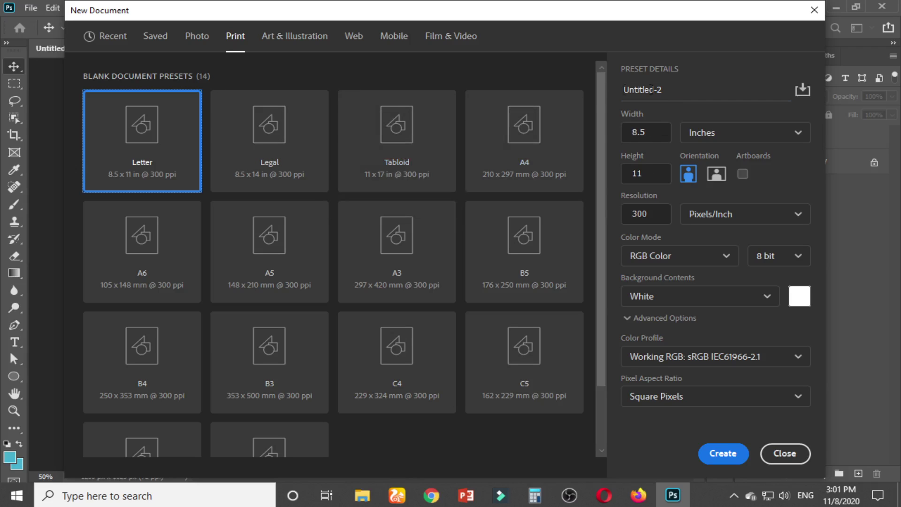
pyautogui.press('Tab')
pyautogui.write('ho')
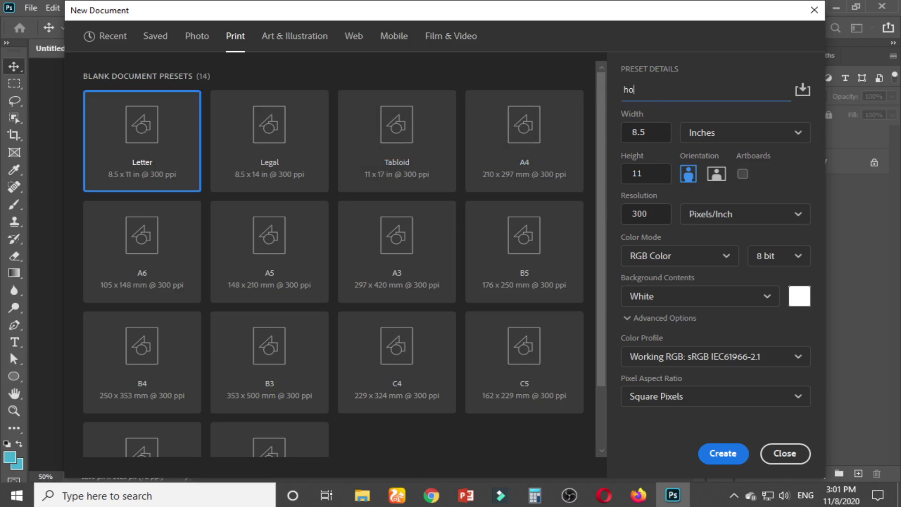
pyautogui.write('rizontal b.card')
pyautogui.write('design')
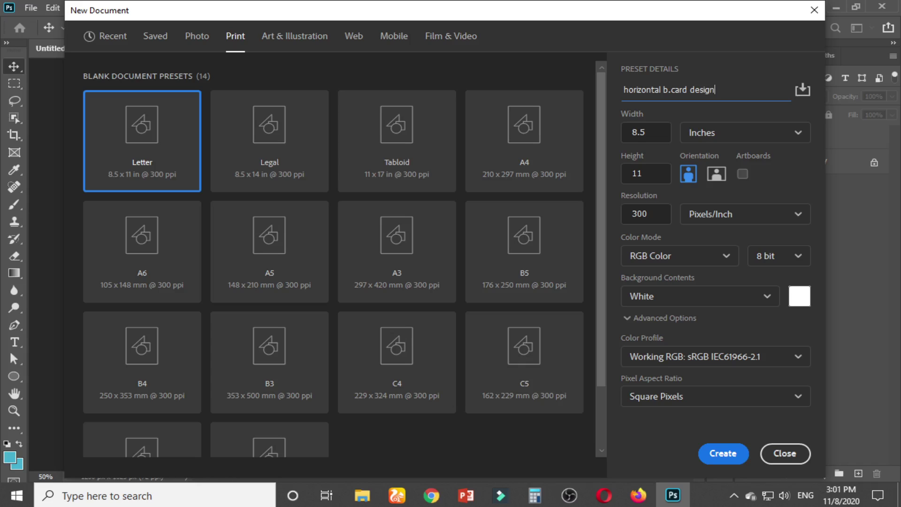
# Set the document size to 3.5 × 2 inches at 300 ppi
pyautogui.click(739, 137)
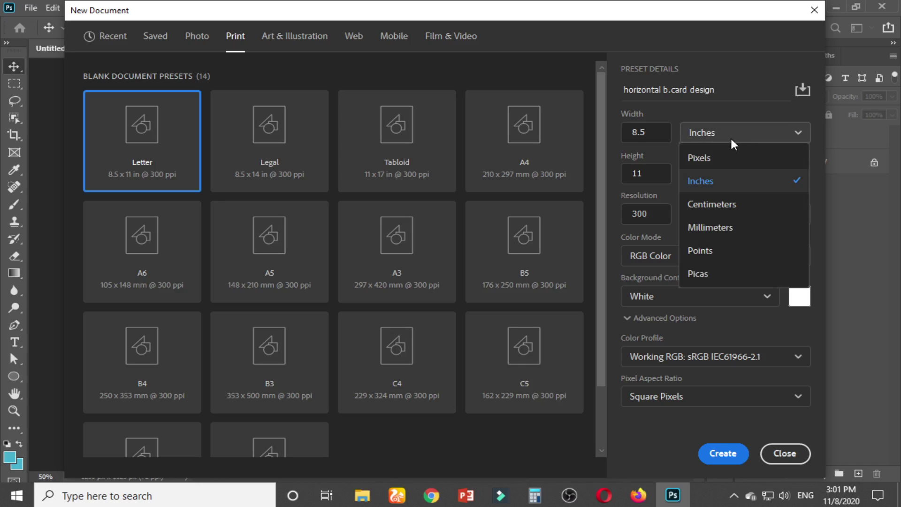
pyautogui.click(714, 159)
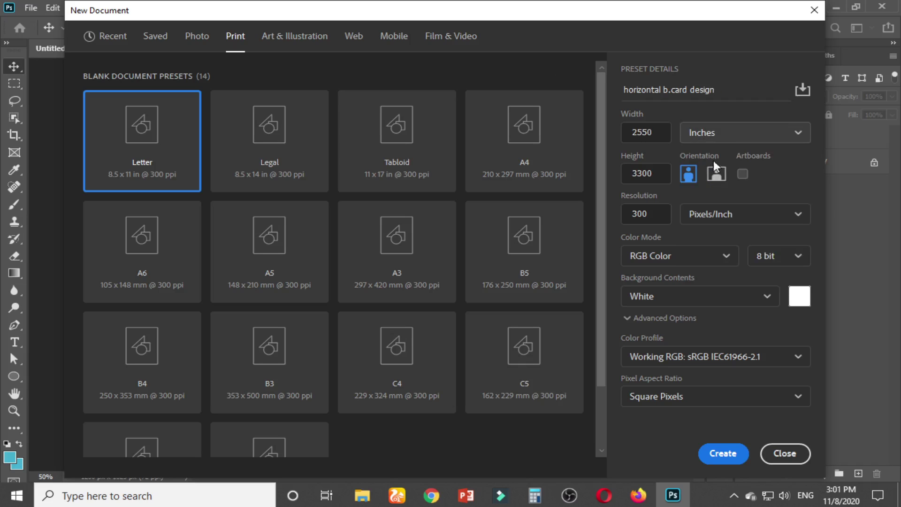
pyautogui.click(744, 140)
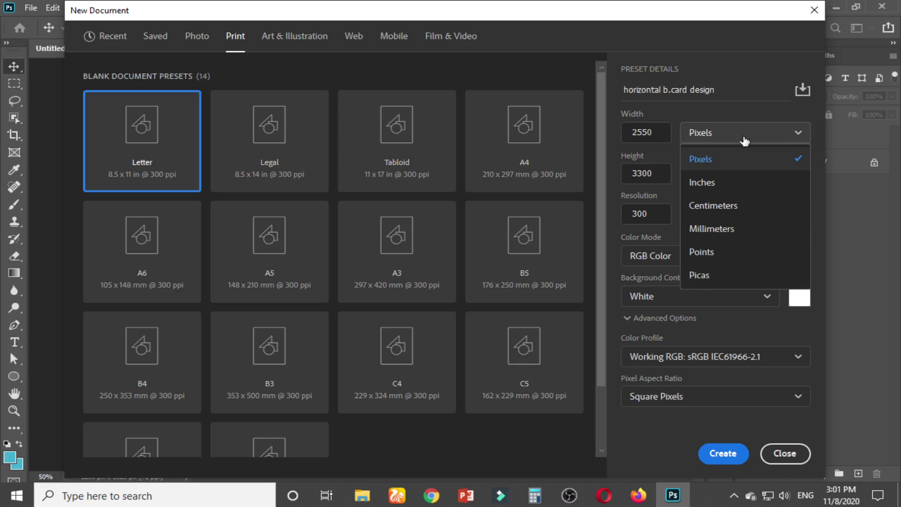
pyautogui.click(732, 182)
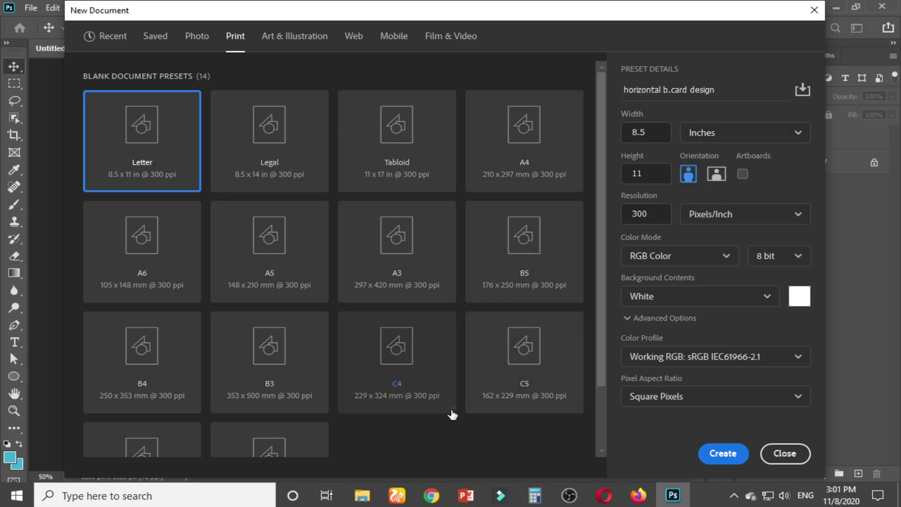
pyautogui.click(648, 132)
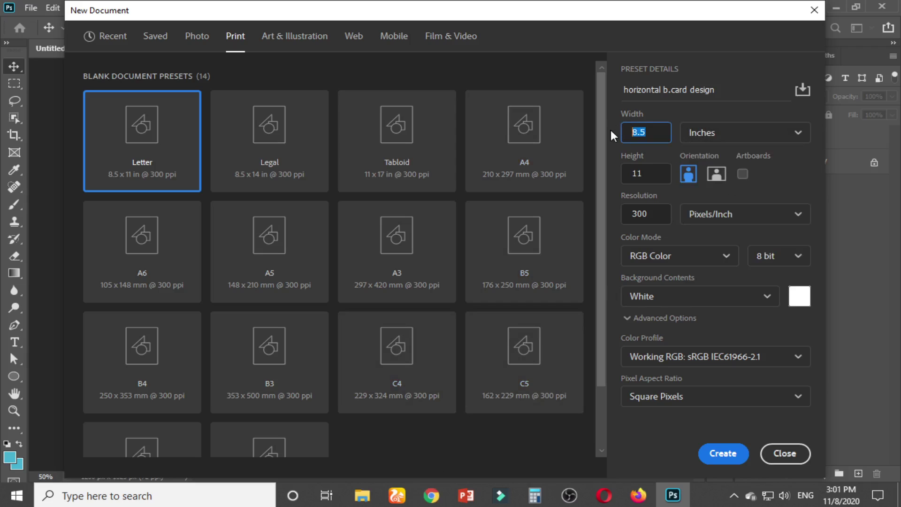
pyautogui.write('3.5')
pyautogui.press('Tab')
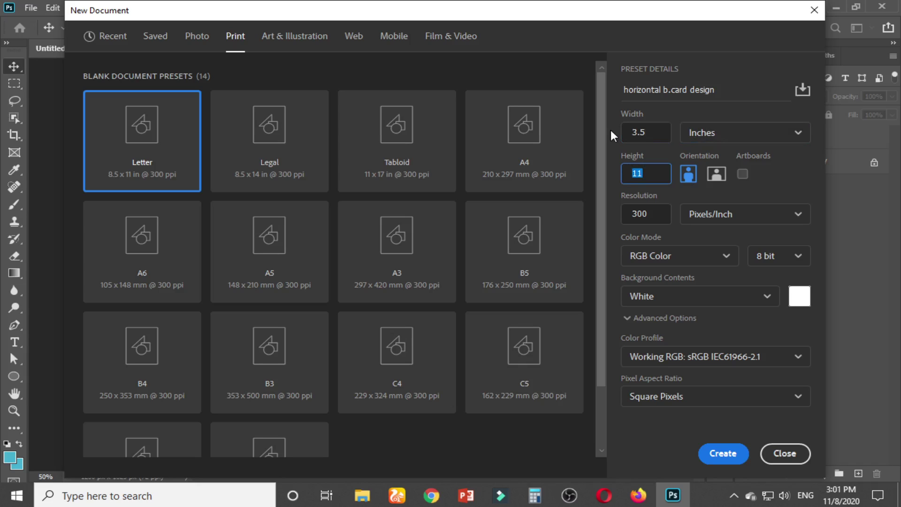
pyautogui.write('2')
pyautogui.click(658, 220)
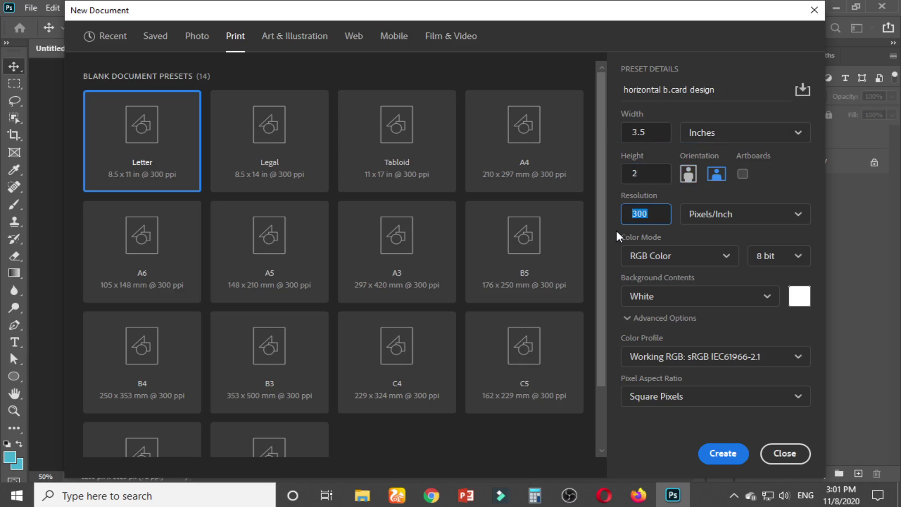
pyautogui.click(655, 215)
# Set the colour mode to CMYK and create the document
pyautogui.click(715, 266)
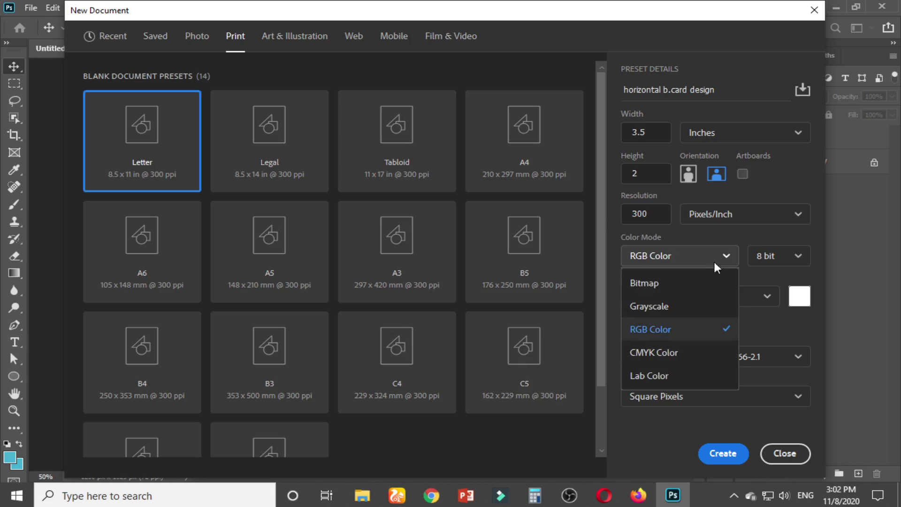
pyautogui.click(664, 352)
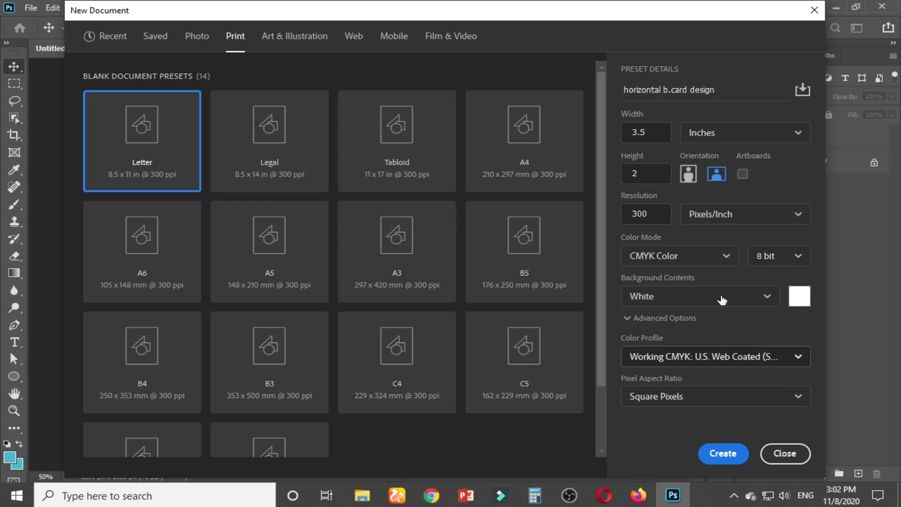
pyautogui.click(726, 461)
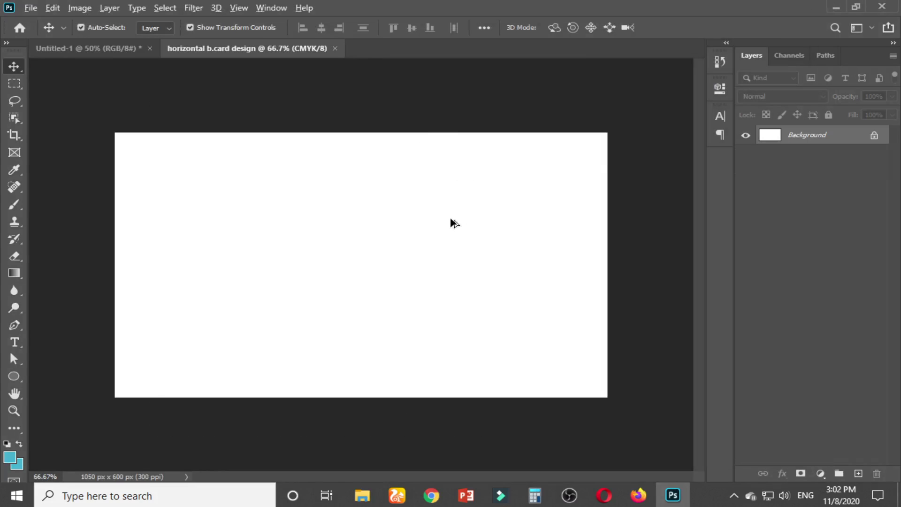
# Show the rulers and drag guides onto the card's top, bottom, right and left edges
pyautogui.scroll(-3, 451, 218)
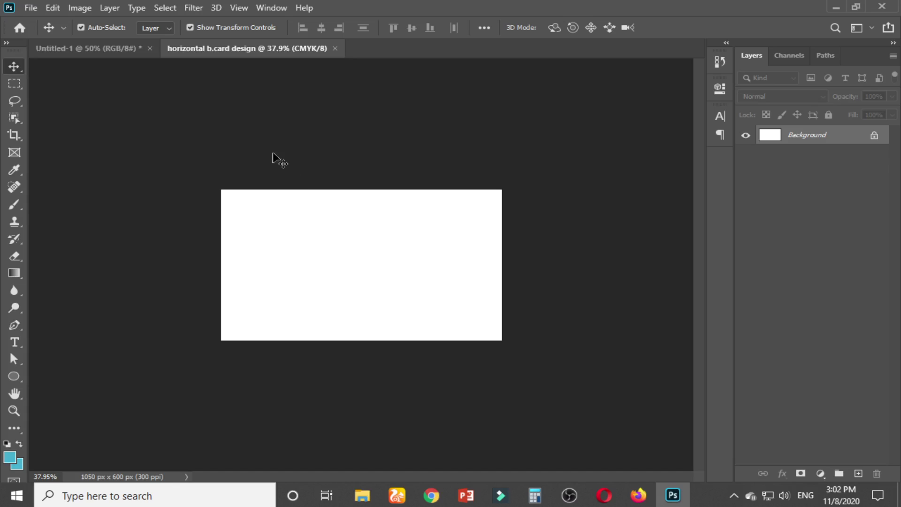
pyautogui.click(239, 8)
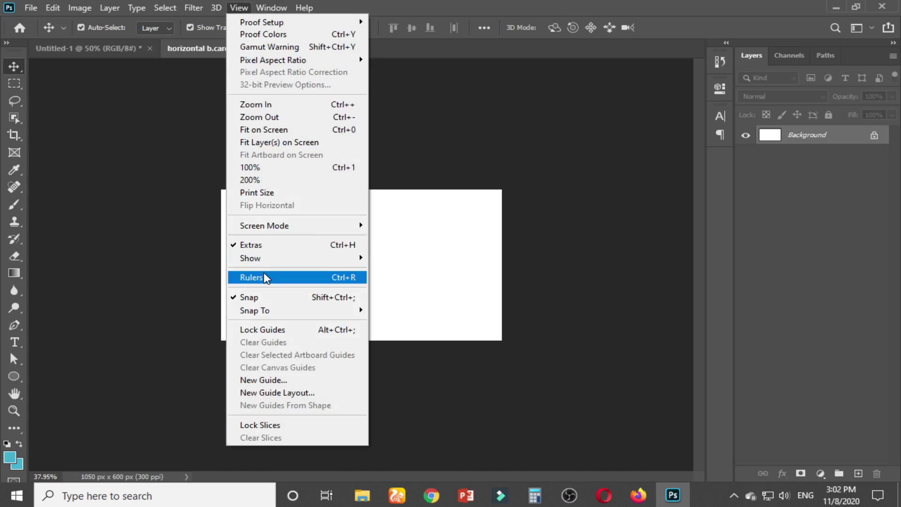
pyautogui.click(257, 277)
pyautogui.moveTo(381, 65); pyautogui.dragTo(376, 195)
pyautogui.moveTo(389, 66); pyautogui.dragTo(393, 346)
pyautogui.moveTo(38, 243); pyautogui.dragTo(508, 249)
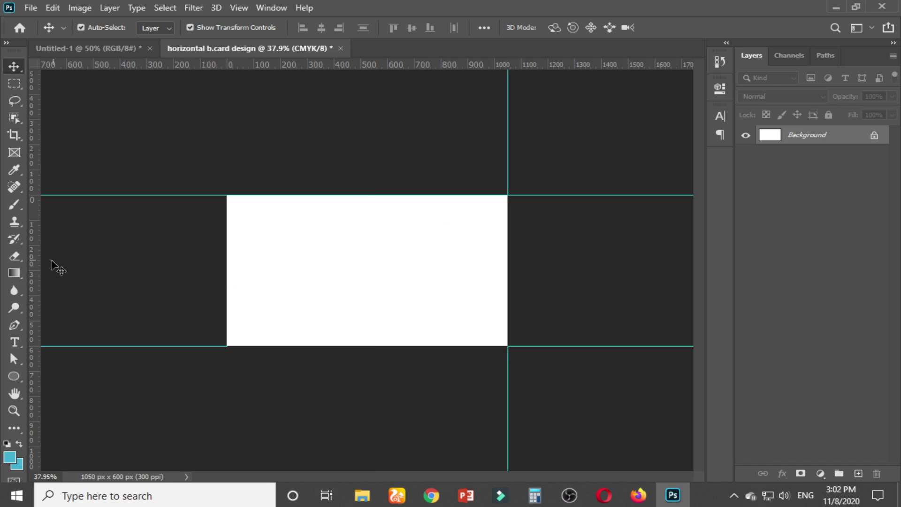
pyautogui.moveTo(33, 270); pyautogui.dragTo(227, 246)
pyautogui.scroll(-5, 436, 220)
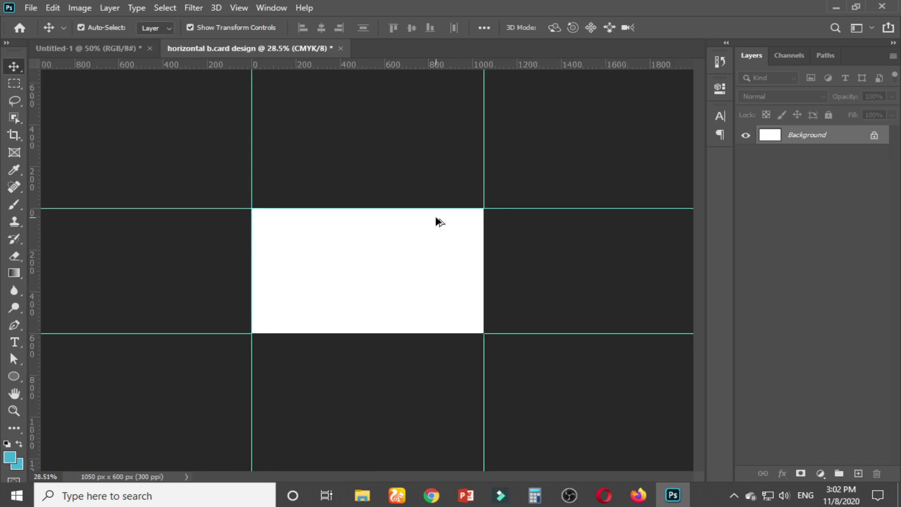
pyautogui.scroll(4, 413, 245)
pyautogui.scroll(2, 407, 249)
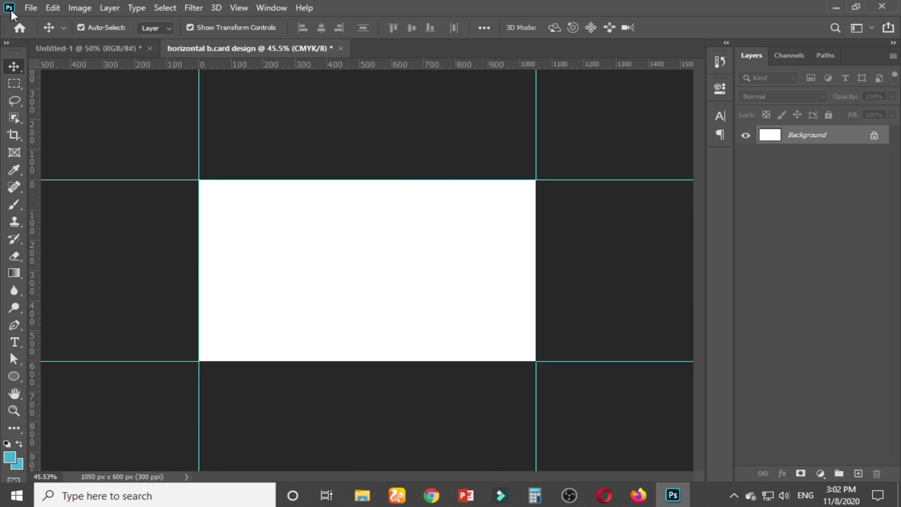
pyautogui.click(30, 8)
# Save As to this computer under the file name 'horizontal b.card frontside'
pyautogui.click(66, 168)
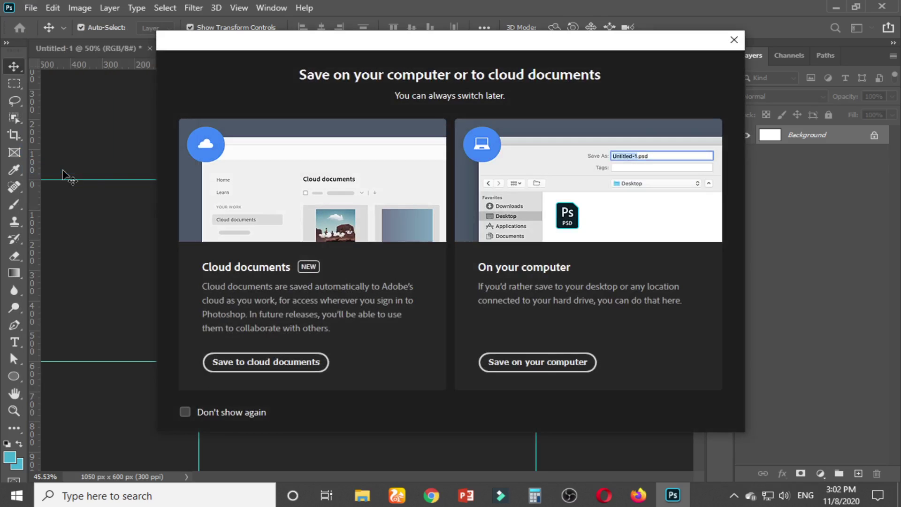
pyautogui.click(547, 365)
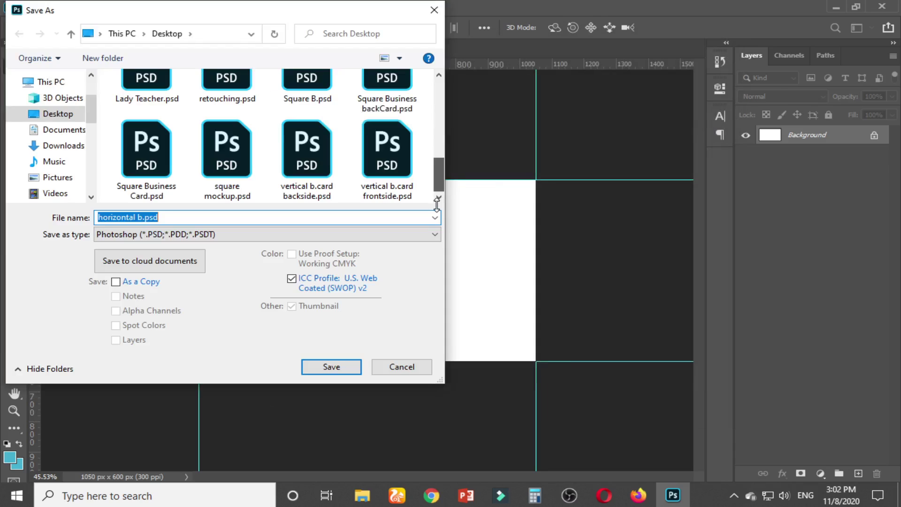
pyautogui.click(171, 217)
pyautogui.press('BackSpace')
pyautogui.press('BackSpace')
pyautogui.press('BackSpace')
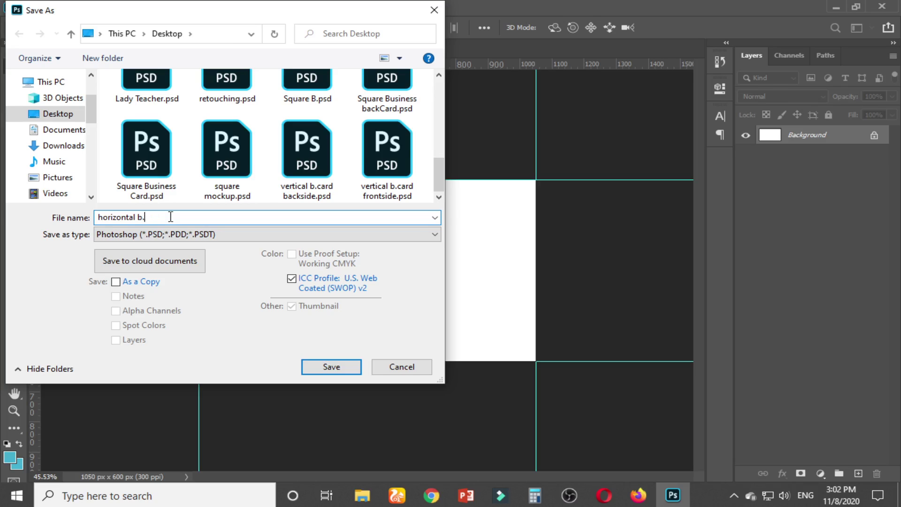
pyautogui.write('card frontside')
pyautogui.press('Return')
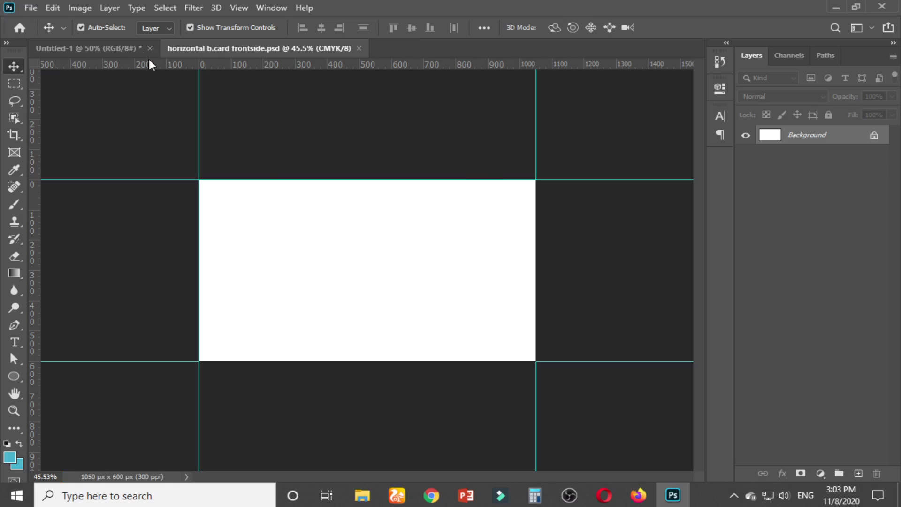
# Shrink the canvas by -0.25 inch in width and height using relative Canvas Size
pyautogui.click(81, 12)
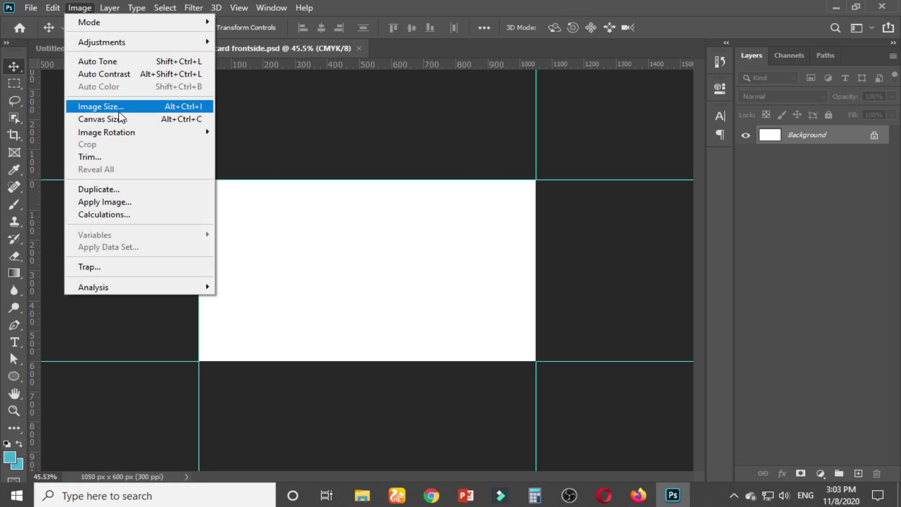
pyautogui.click(120, 119)
pyautogui.moveTo(453, 74); pyautogui.dragTo(598, 58)
pyautogui.click(659, 145)
pyautogui.click(625, 177)
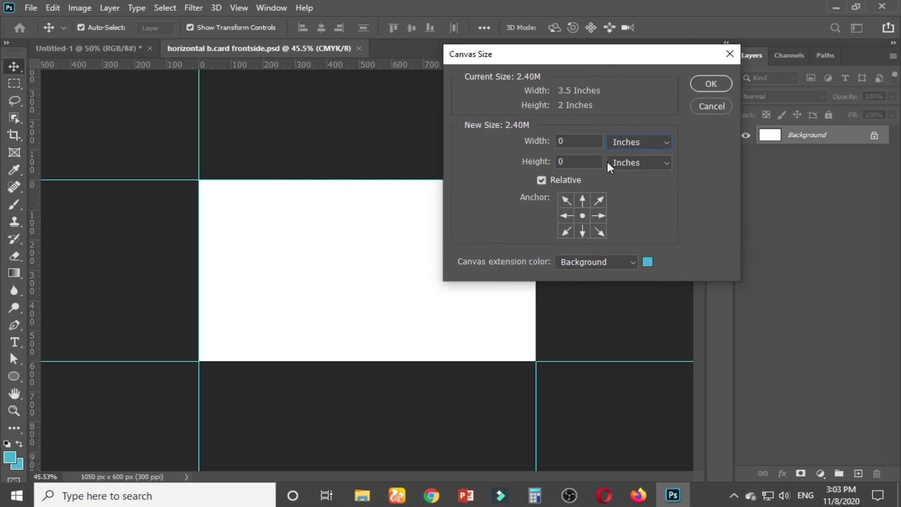
pyautogui.click(541, 181)
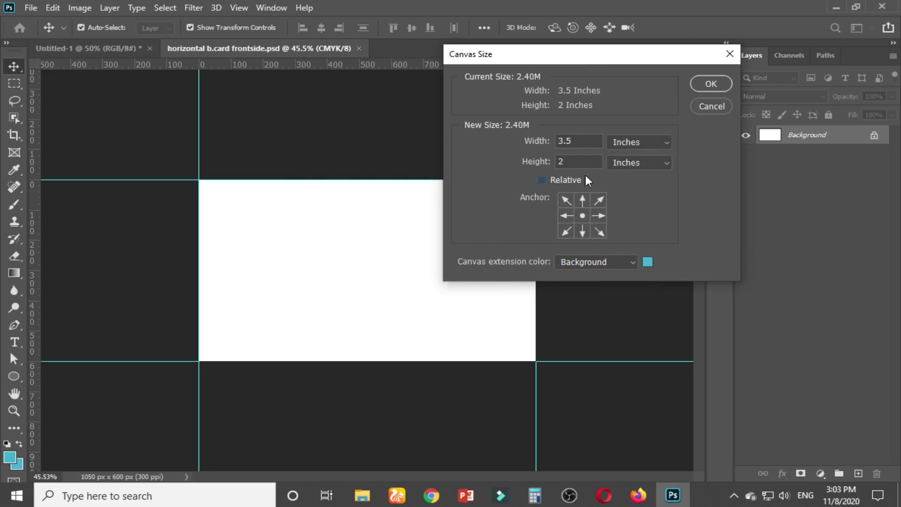
pyautogui.click(543, 180)
pyautogui.write('-0.2')
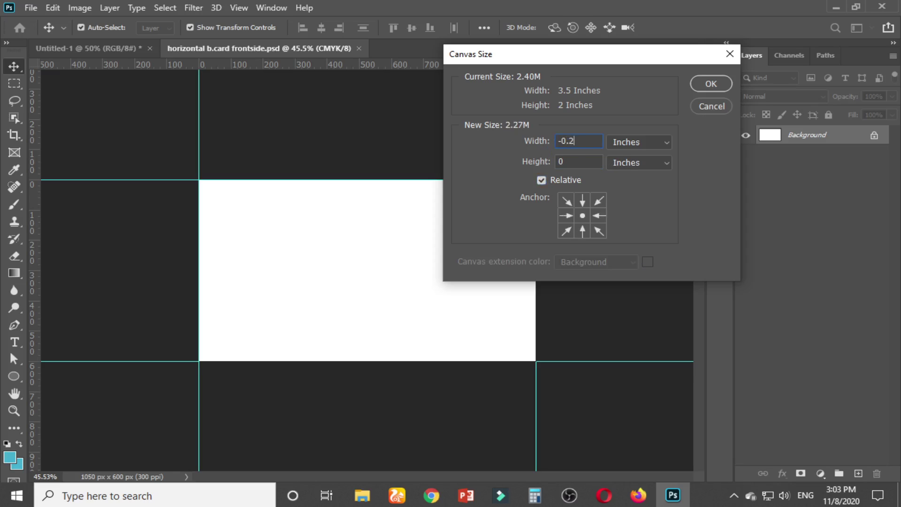
pyautogui.write('5-0.25')
pyautogui.press('Return')
pyautogui.press('Return')
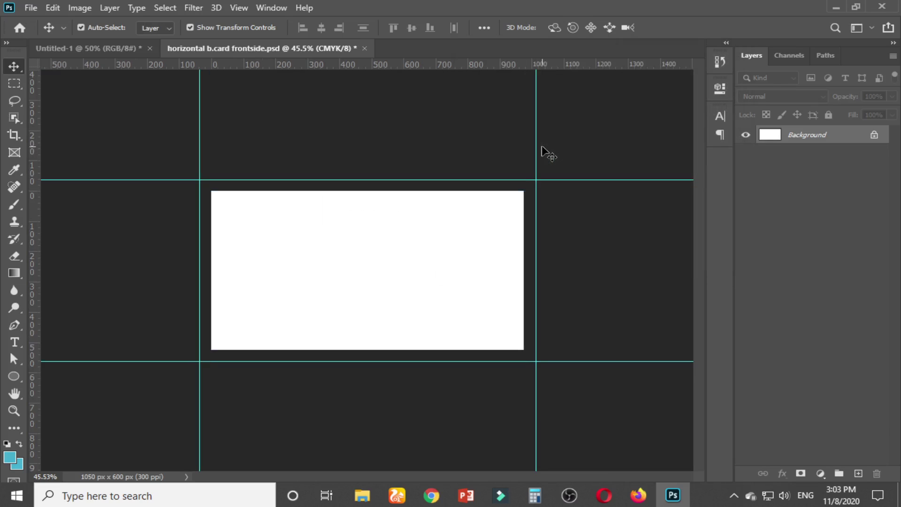
# Drag guides onto the new top, bottom, right and left card edges
pyautogui.moveTo(370, 66); pyautogui.dragTo(374, 193)
pyautogui.moveTo(403, 66); pyautogui.dragTo(417, 350)
pyautogui.moveTo(36, 306); pyautogui.dragTo(523, 315)
pyautogui.moveTo(38, 277); pyautogui.dragTo(212, 280)
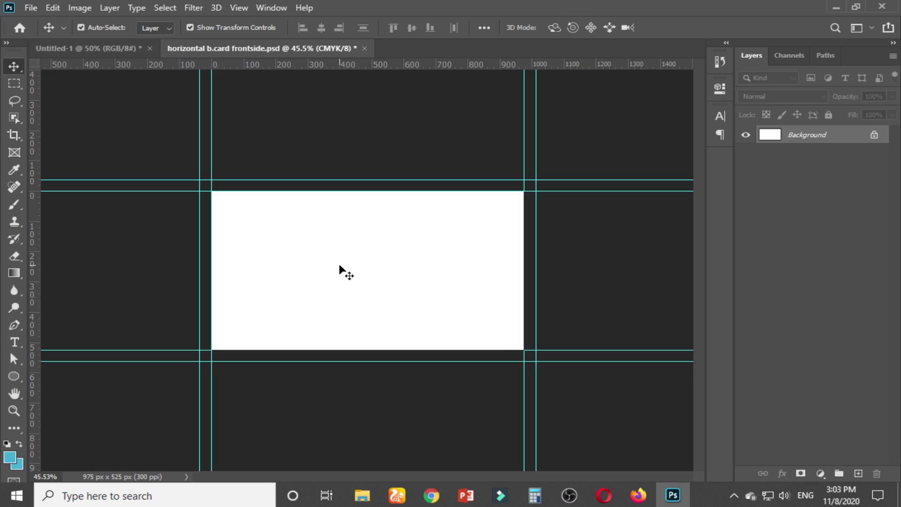
# Enlarge the canvas by 0.5 inch in width and height via Canvas Size, then save
pyautogui.click(79, 8)
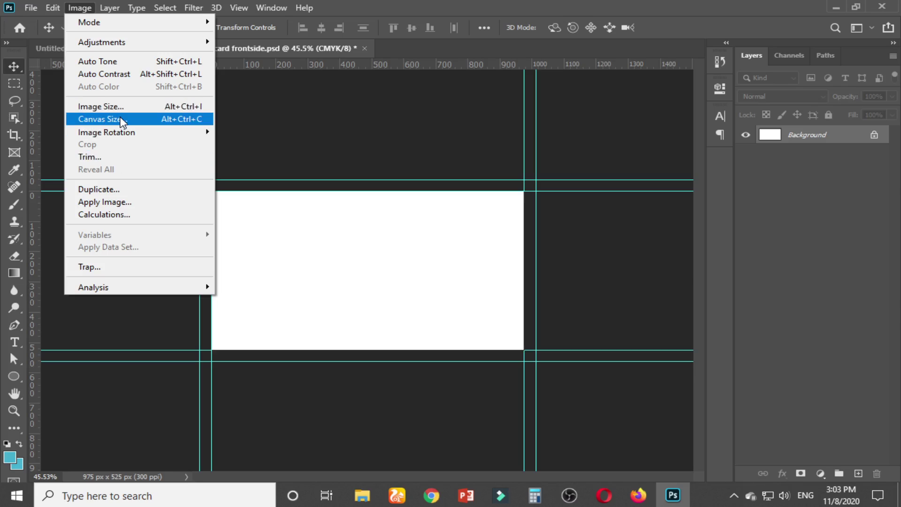
pyautogui.click(121, 120)
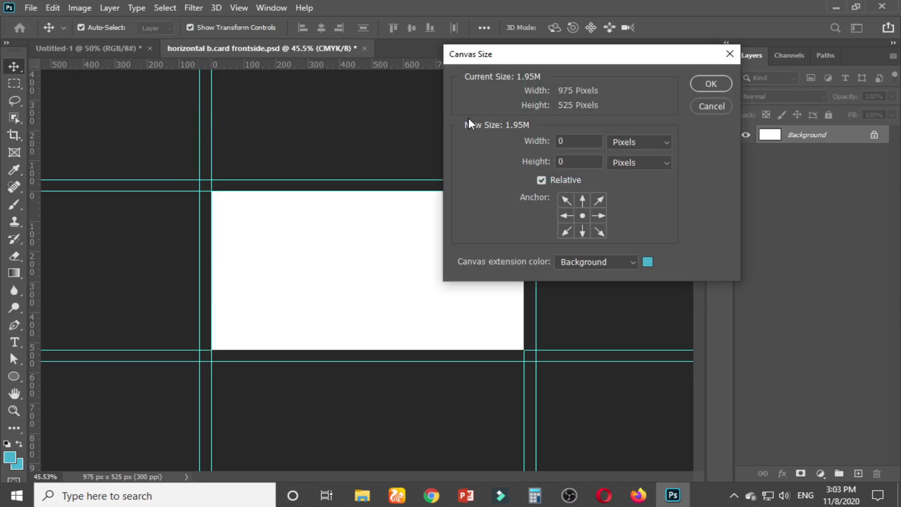
pyautogui.click(653, 143)
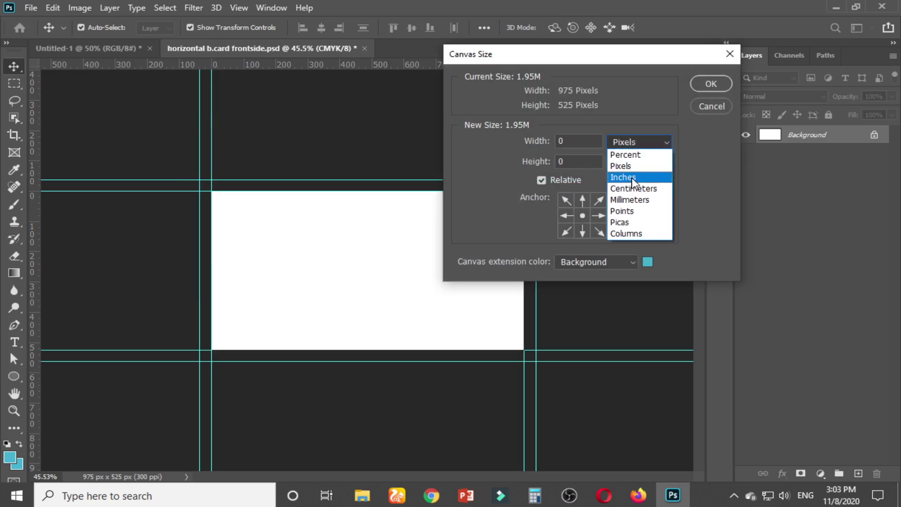
pyautogui.click(632, 177)
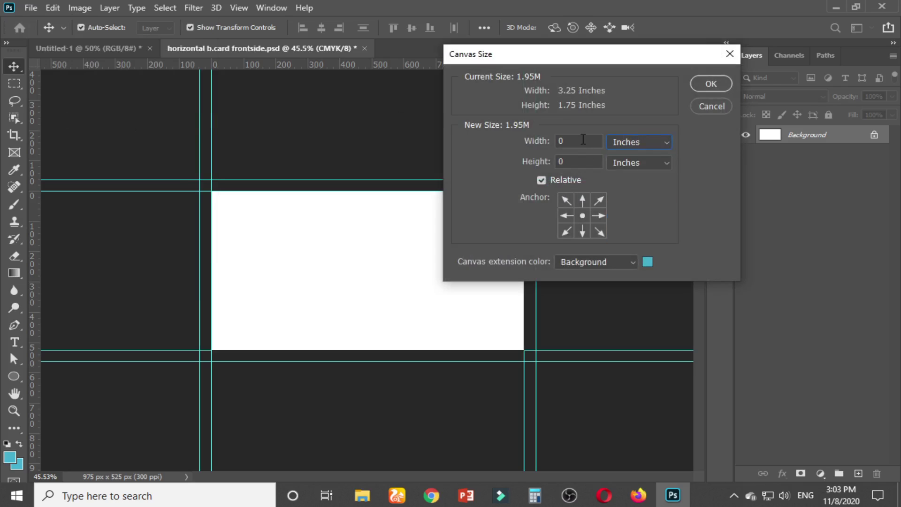
pyautogui.click(565, 141)
pyautogui.write('0')
pyautogui.press('BackSpace')
pyautogui.write('.50')
pyautogui.press('Tab')
pyautogui.click(711, 84)
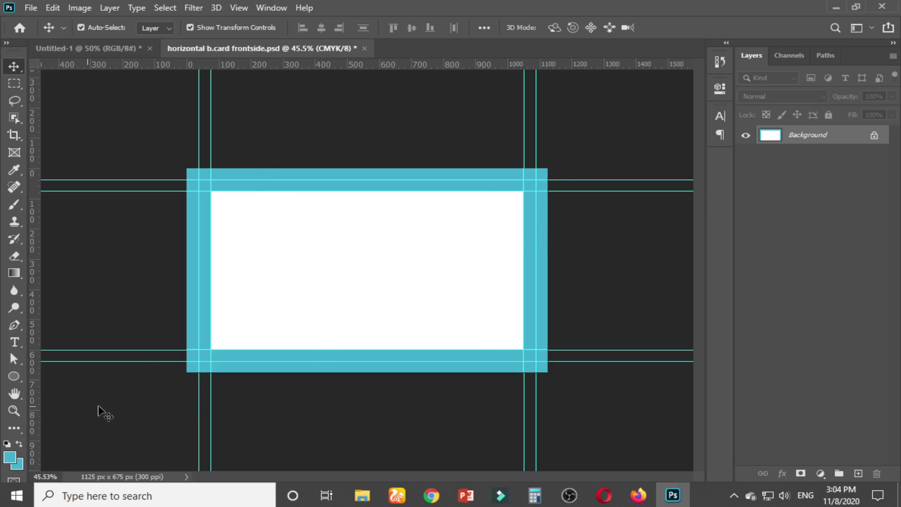
pyautogui.hotkey('ctrl', 's')
# Unlock the Background into Layer 0 and hide it
pyautogui.click(873, 136)
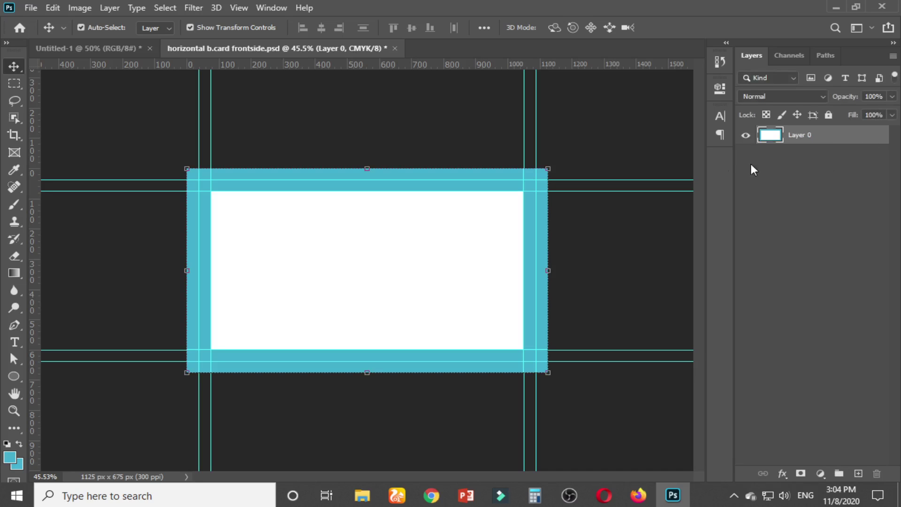
pyautogui.click(746, 135)
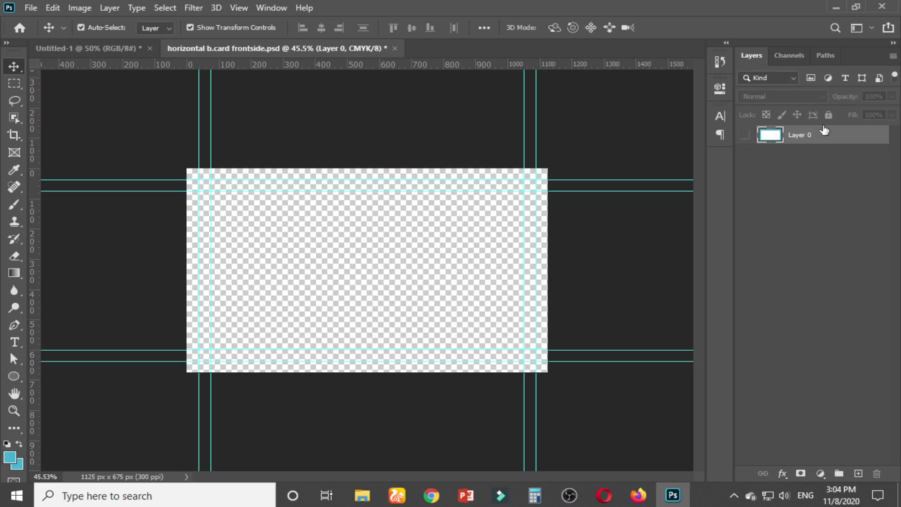
pyautogui.click(746, 136)
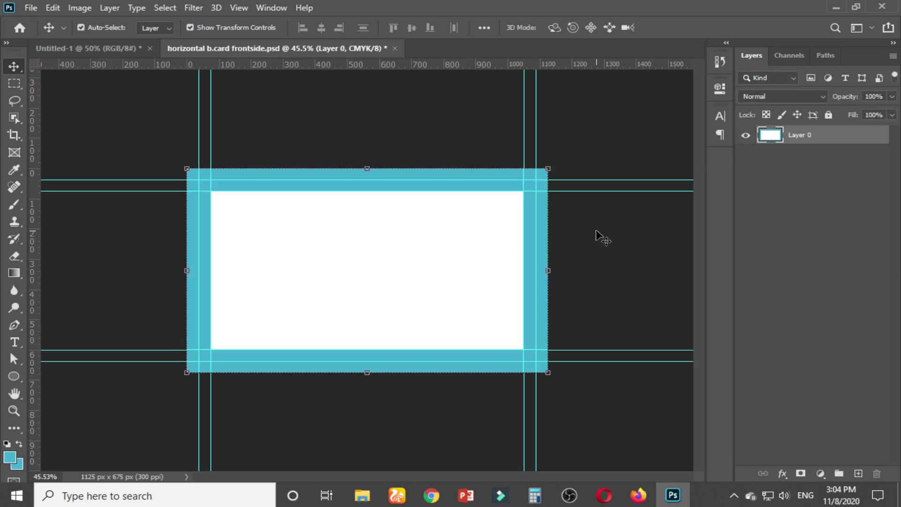
pyautogui.click(746, 137)
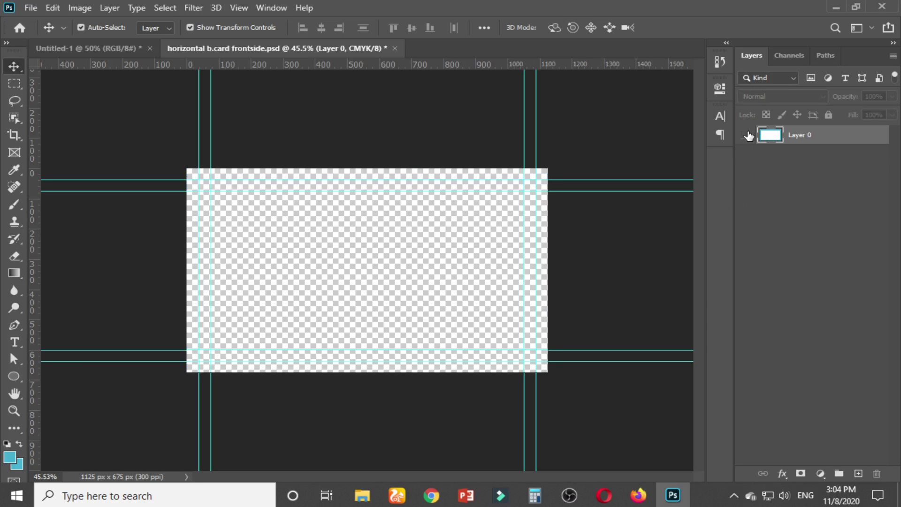
# Draw a test rectangle across the whole card with the Rectangle Tool, then remove it
pyautogui.click(11, 376)
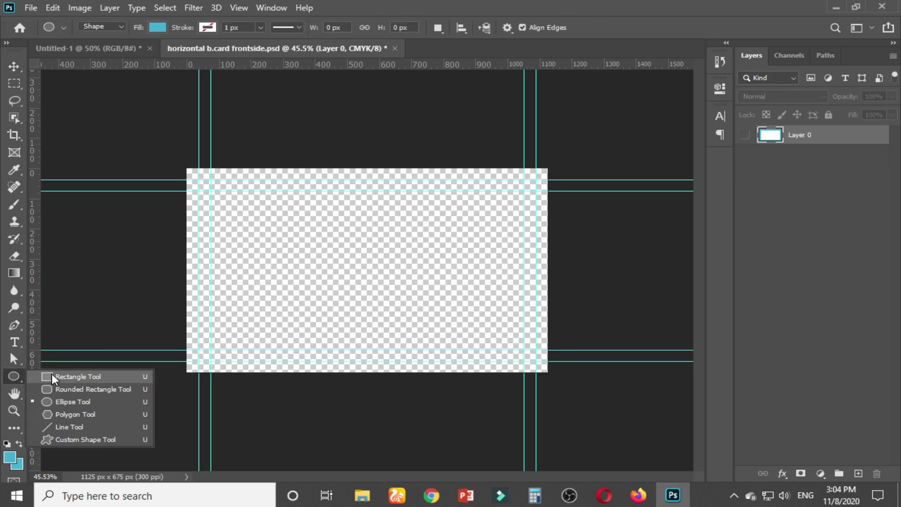
pyautogui.click(71, 377)
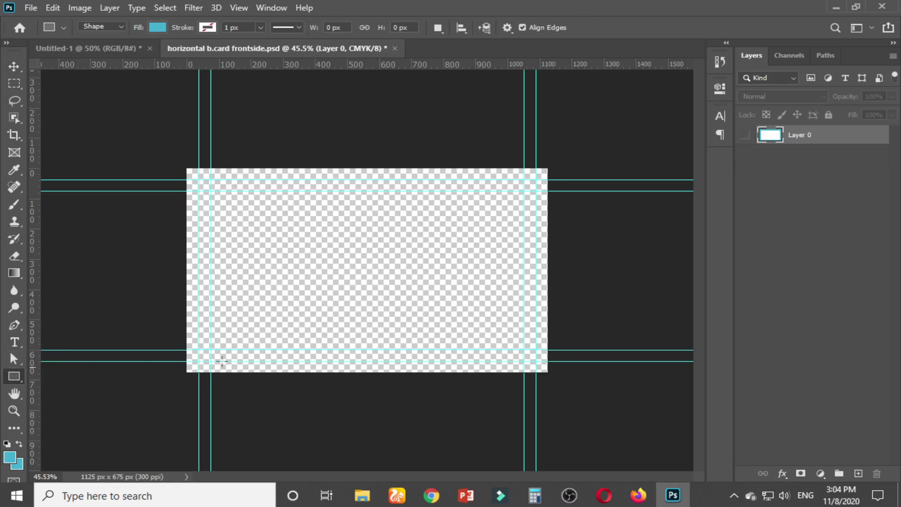
pyautogui.moveTo(177, 164); pyautogui.dragTo(547, 372)
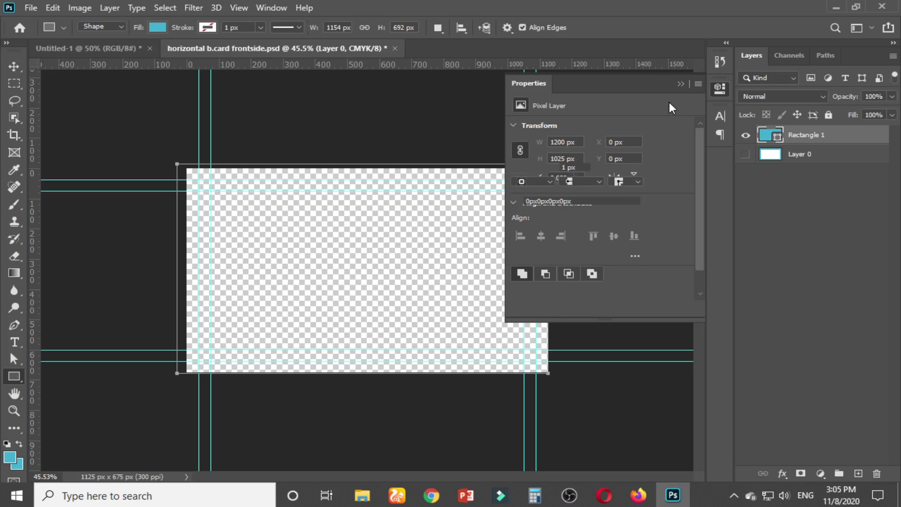
pyautogui.click(681, 83)
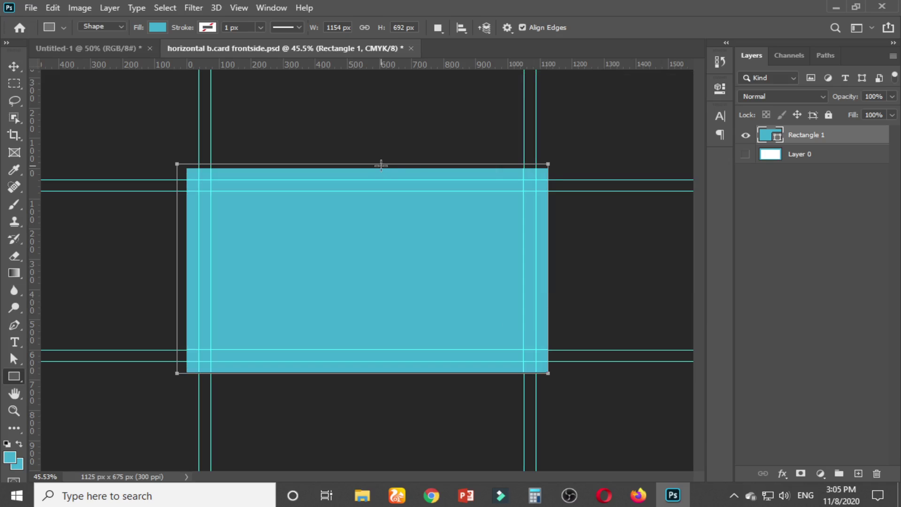
pyautogui.press('Delete')
# Create an exact-size rectangle of 3.75 × 2.25 inches with the Rectangle Tool
pyautogui.rightClick(16, 379)
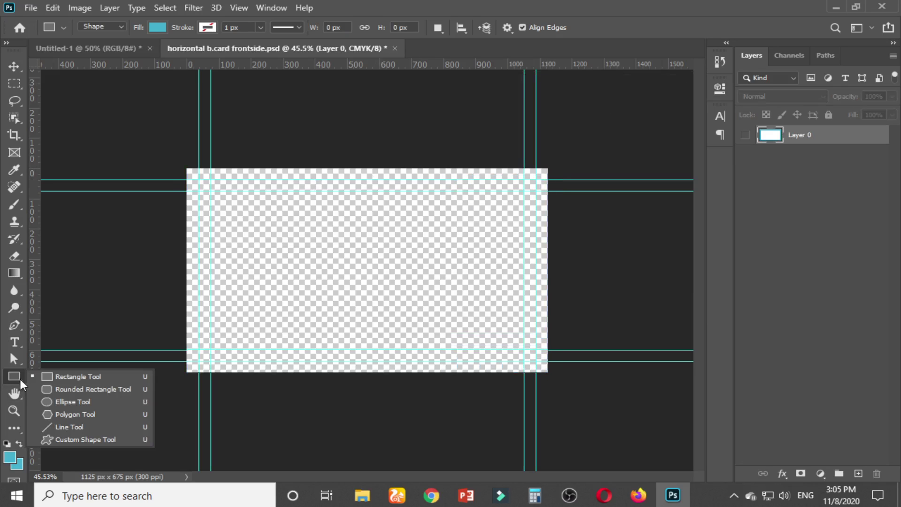
pyautogui.click(59, 378)
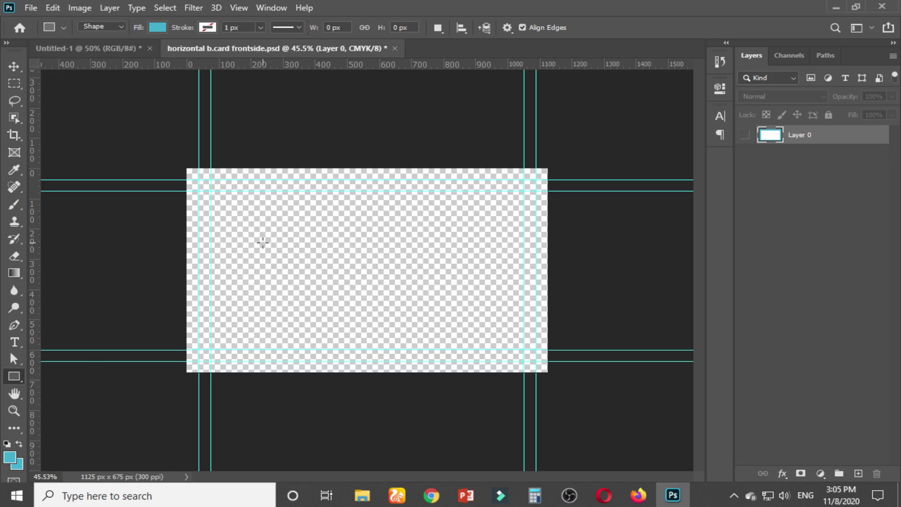
pyautogui.click(263, 242)
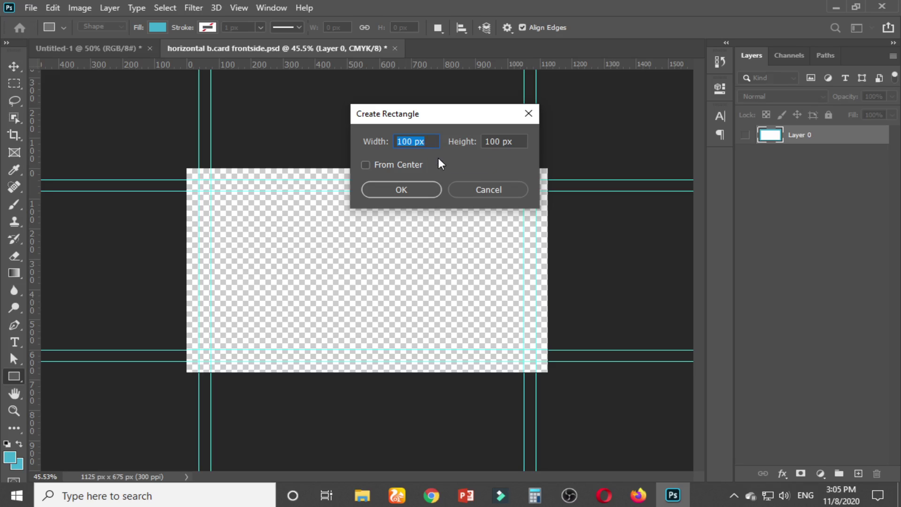
pyautogui.rightClick(436, 141)
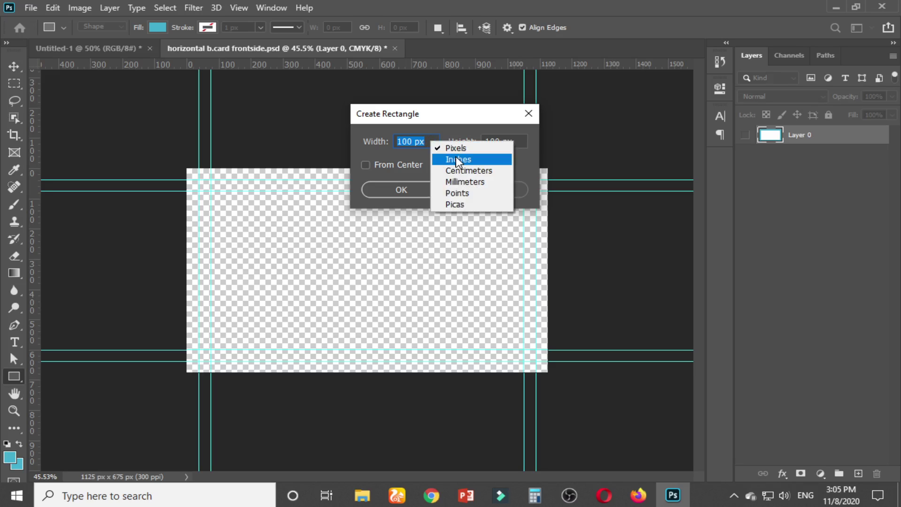
pyautogui.click(456, 158)
pyautogui.rightClick(506, 142)
pyautogui.click(529, 161)
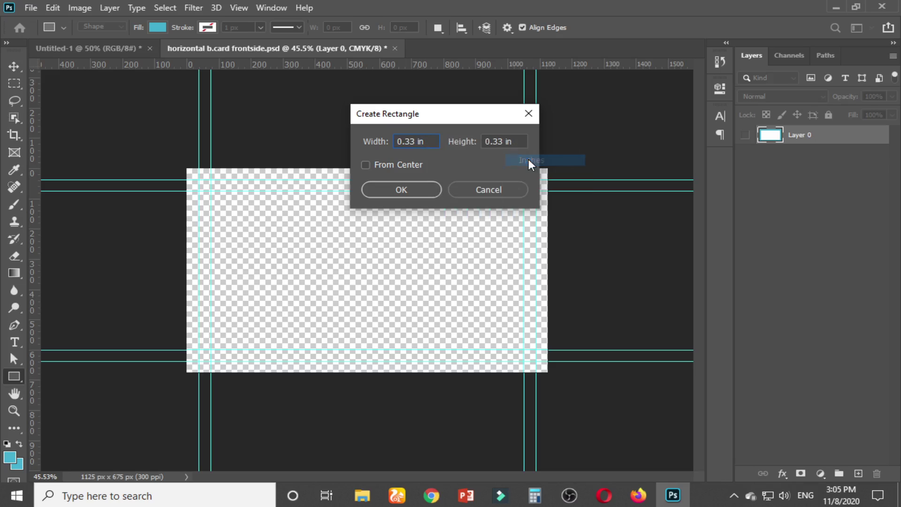
pyautogui.moveTo(423, 142); pyautogui.dragTo(362, 147)
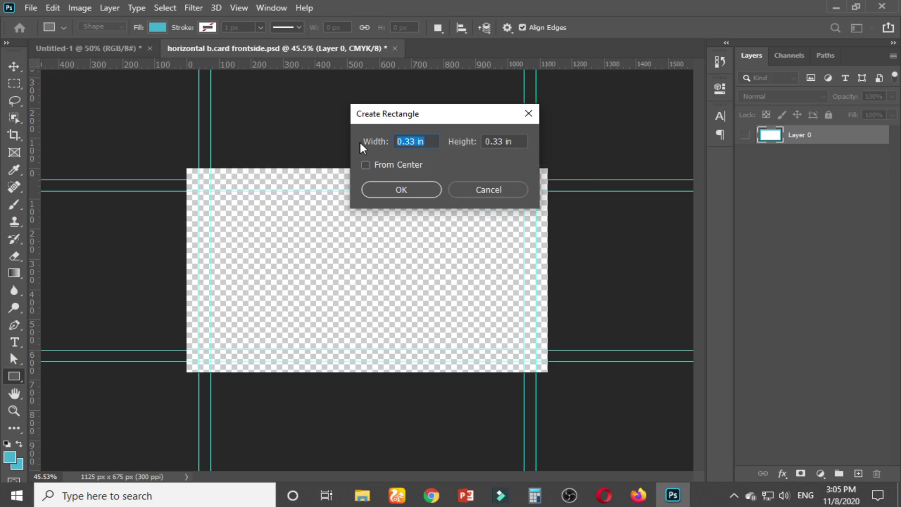
pyautogui.write('3.75')
pyautogui.press('Tab')
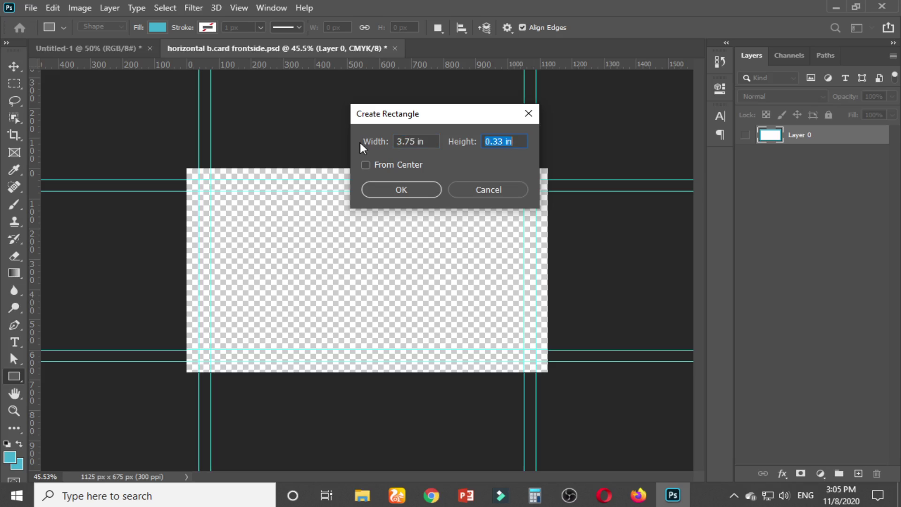
pyautogui.write('2.25')
pyautogui.click(402, 189)
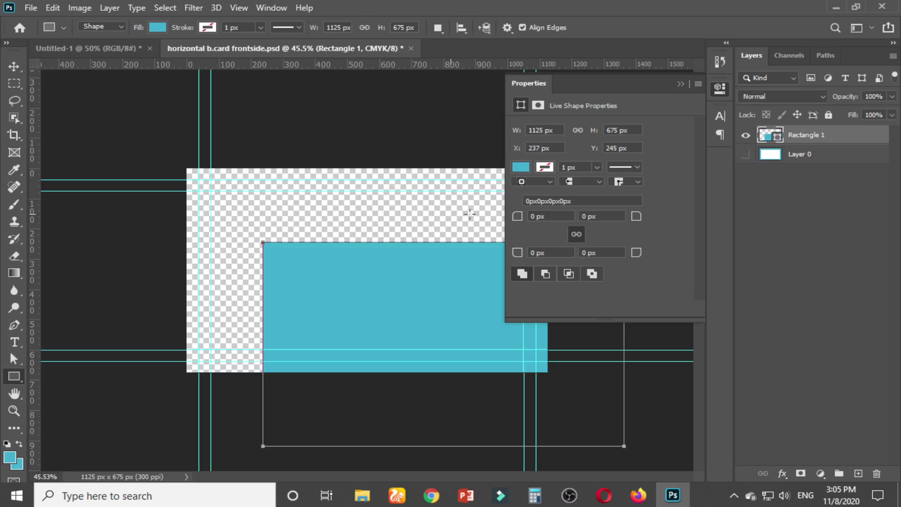
# Review the rectangle's stroke and fill colour options, then close the Properties panel
pyautogui.click(207, 27)
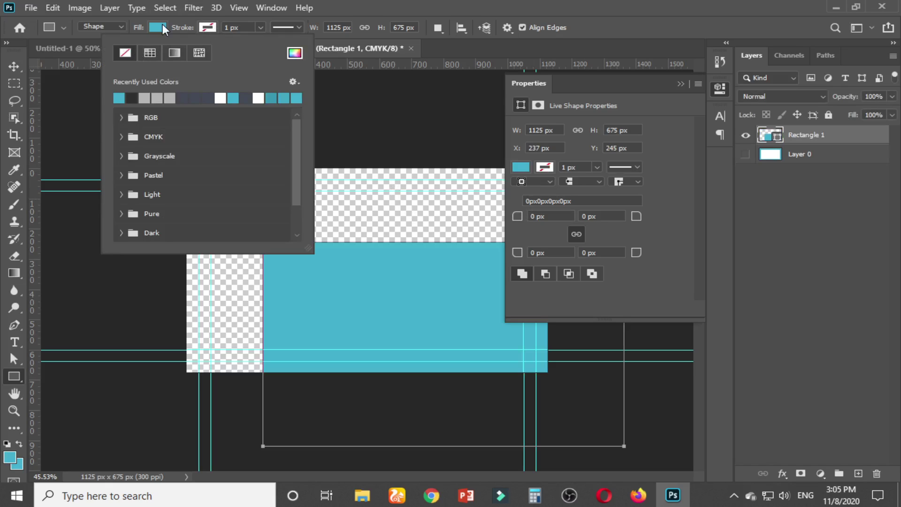
pyautogui.click(160, 27)
pyautogui.click(393, 5)
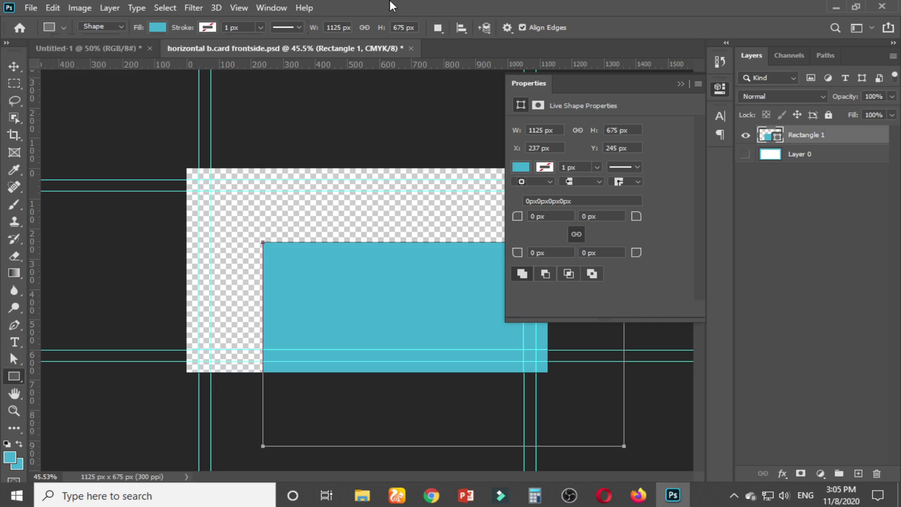
pyautogui.click(681, 84)
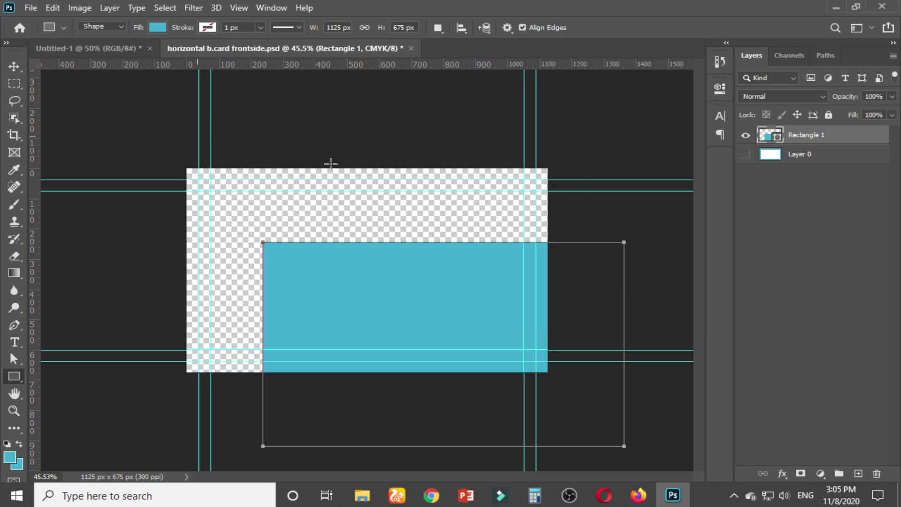
# Select all and align the rectangle to the canvas's vertical and horizontal centres, then deselect
pyautogui.click(179, 9)
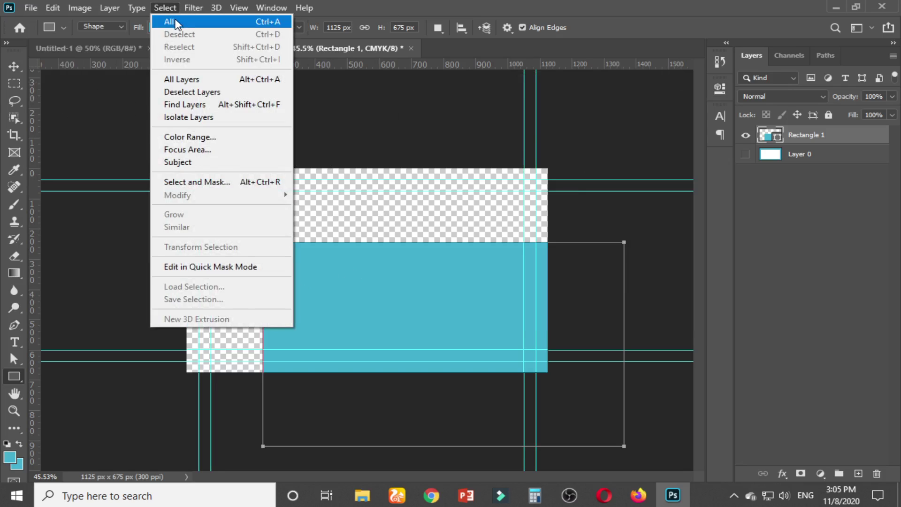
pyautogui.click(162, 22)
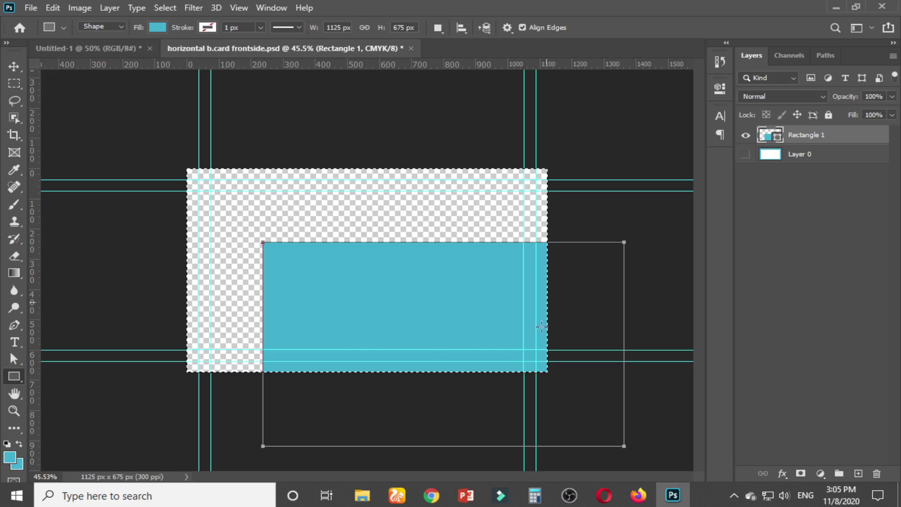
pyautogui.click(11, 65)
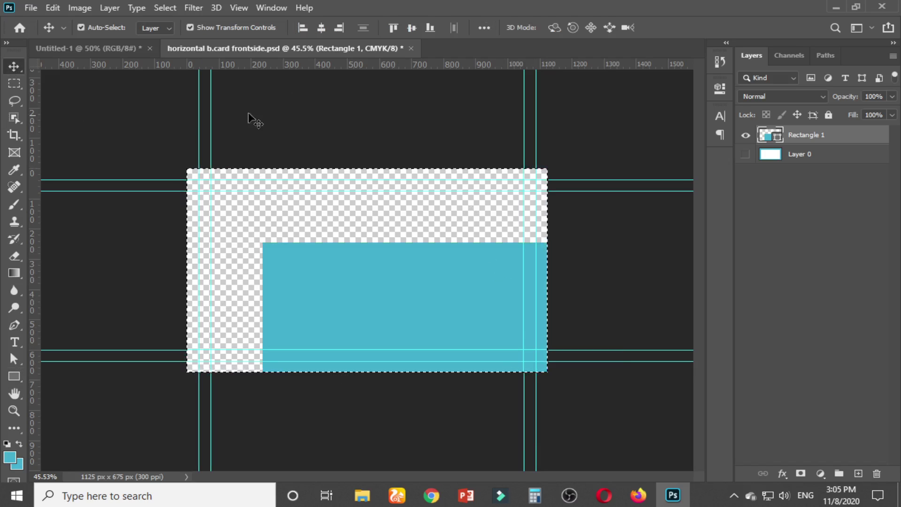
pyautogui.click(412, 27)
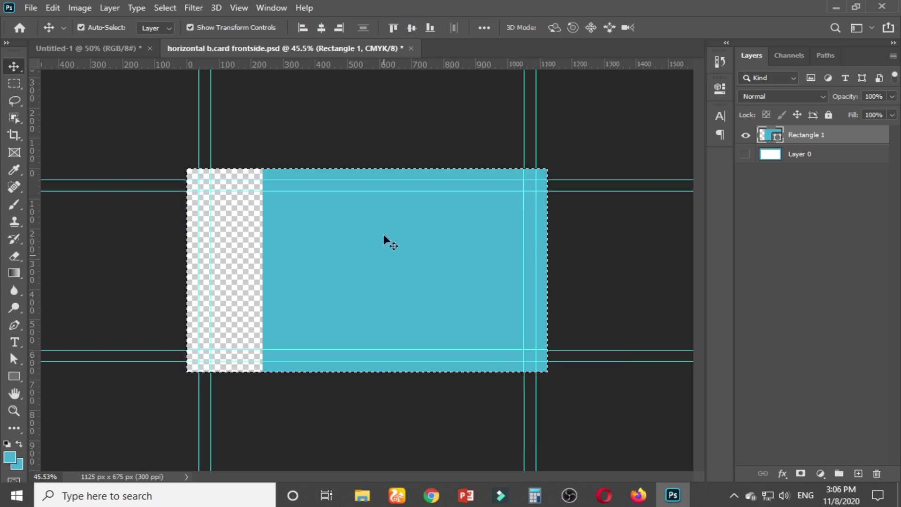
pyautogui.click(323, 28)
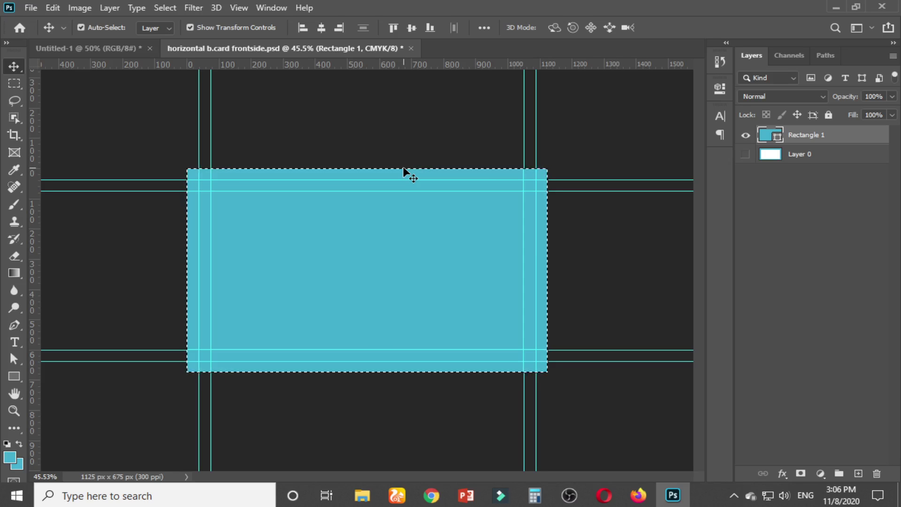
pyautogui.hotkey('ctrl', 'd')
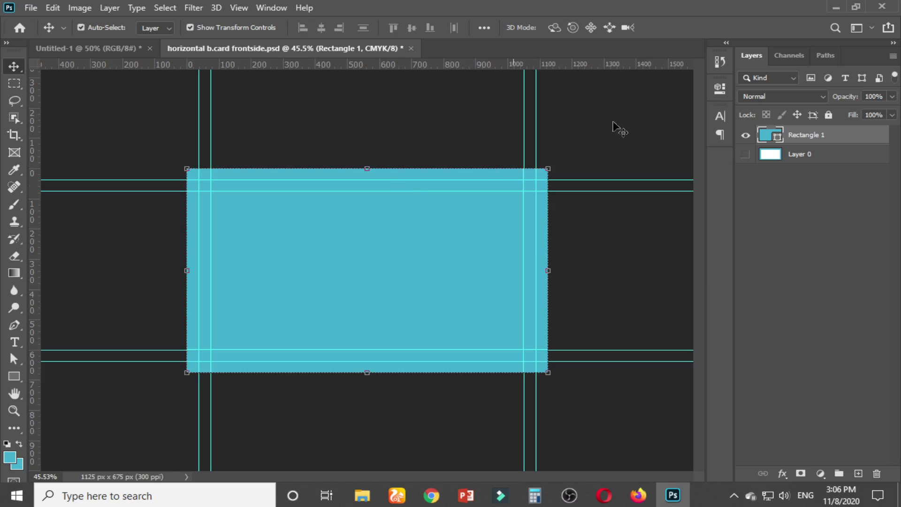
pyautogui.click(460, 110)
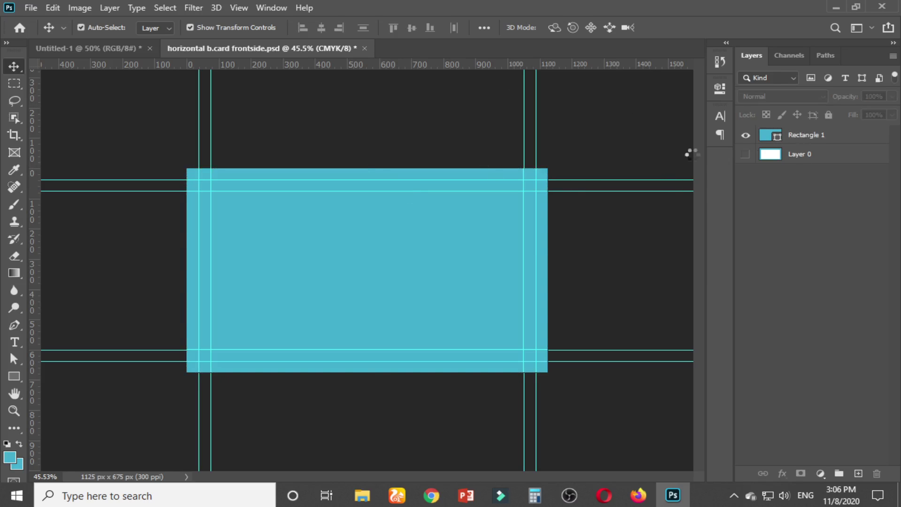
pyautogui.click(540, 170)
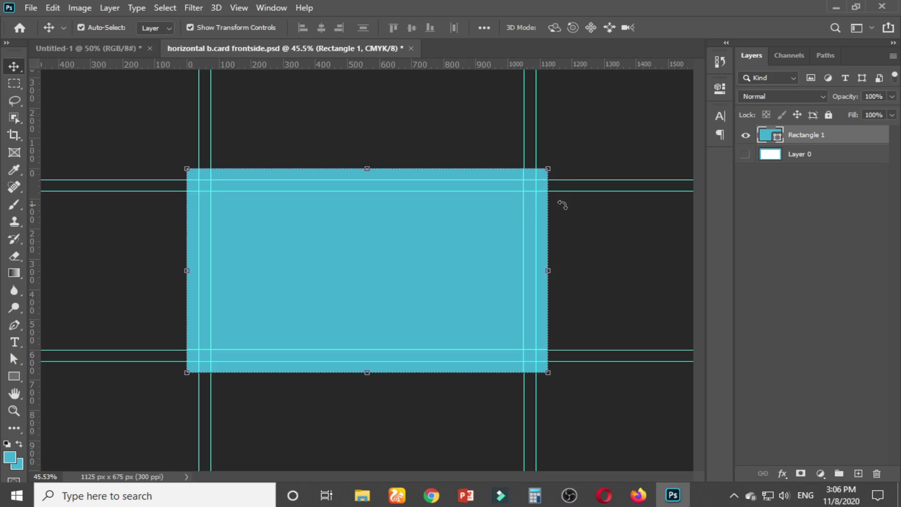
# Rename the Rectangle 1 layer to 'bg' and delete the empty Layer 0
pyautogui.doubleClick(836, 145)
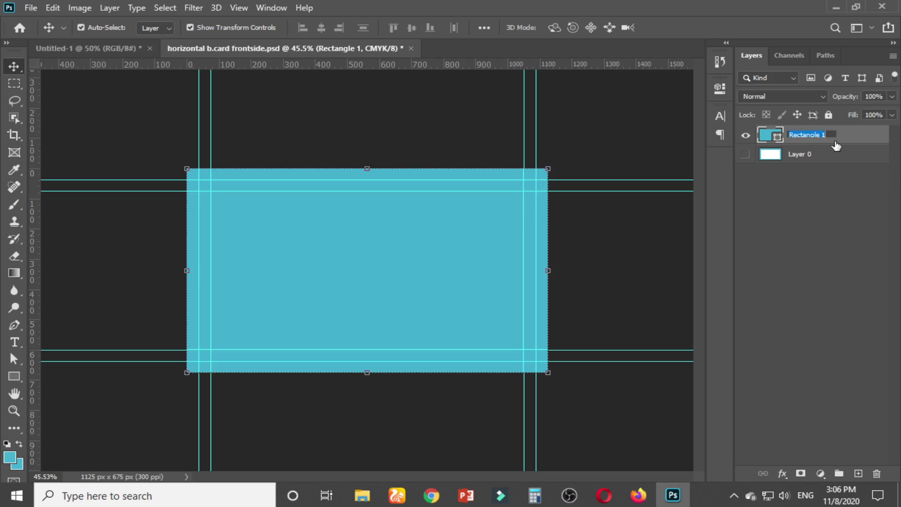
pyautogui.write('bg')
pyautogui.press('Return')
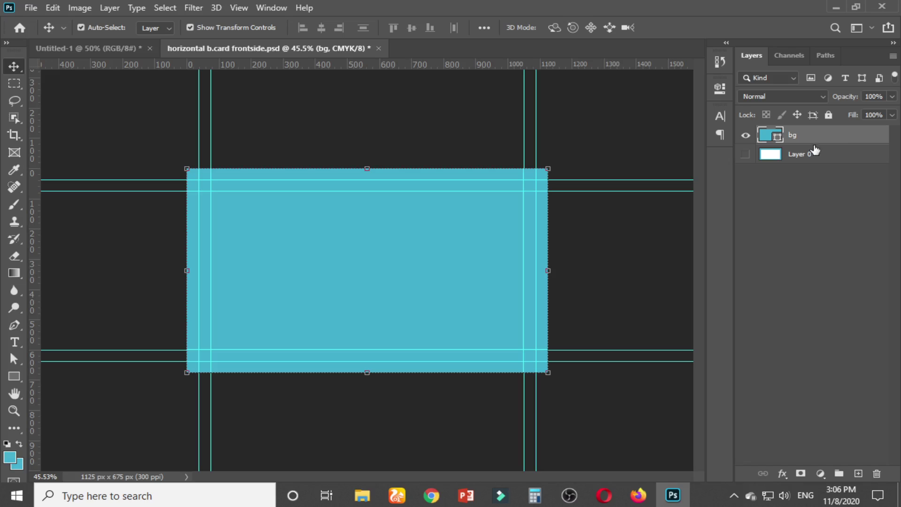
pyautogui.click(795, 159)
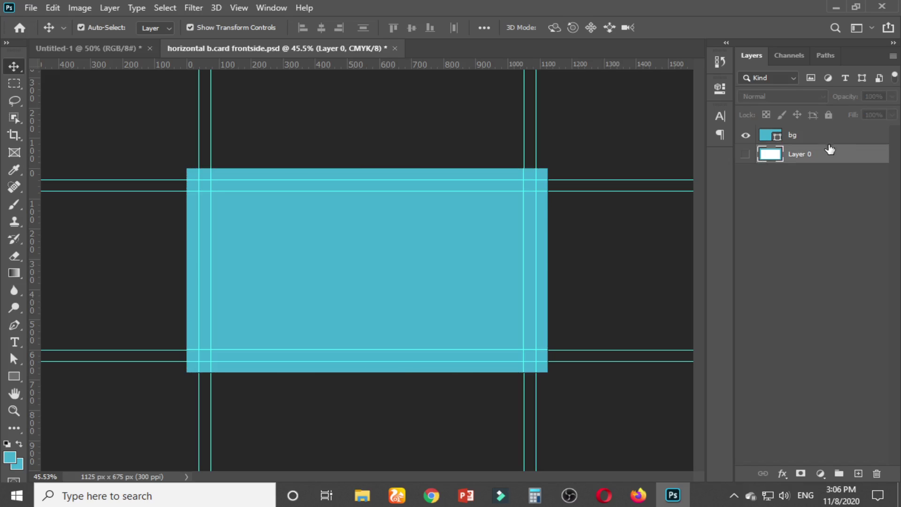
pyautogui.click(746, 154)
pyautogui.press('Delete')
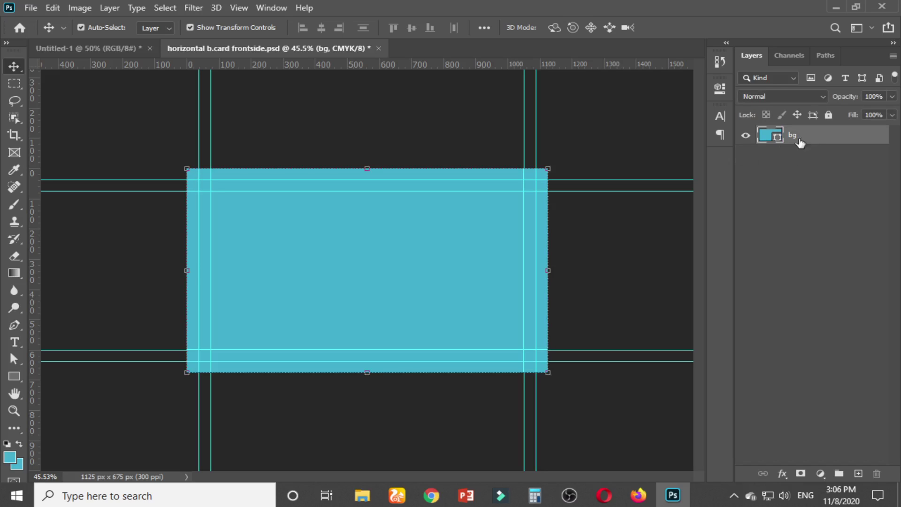
# Change the bg shape layer's fill colour to white
pyautogui.click(829, 114)
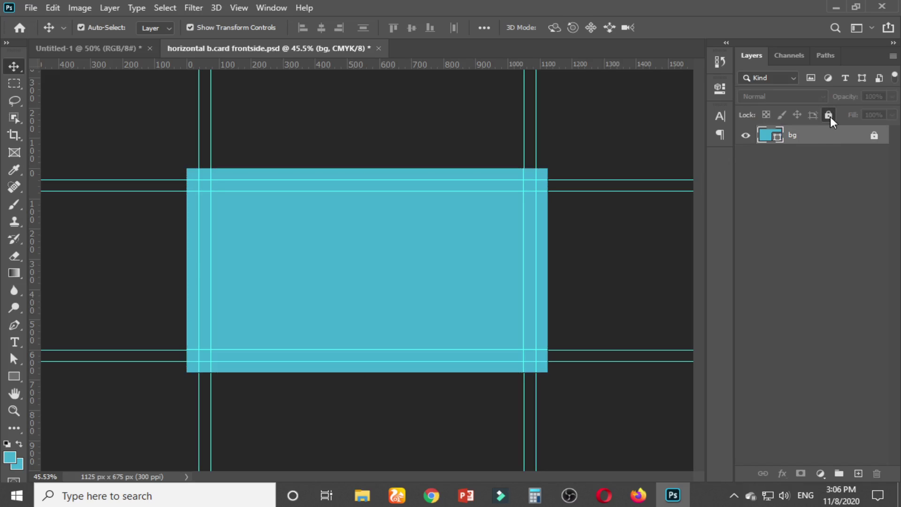
pyautogui.click(874, 135)
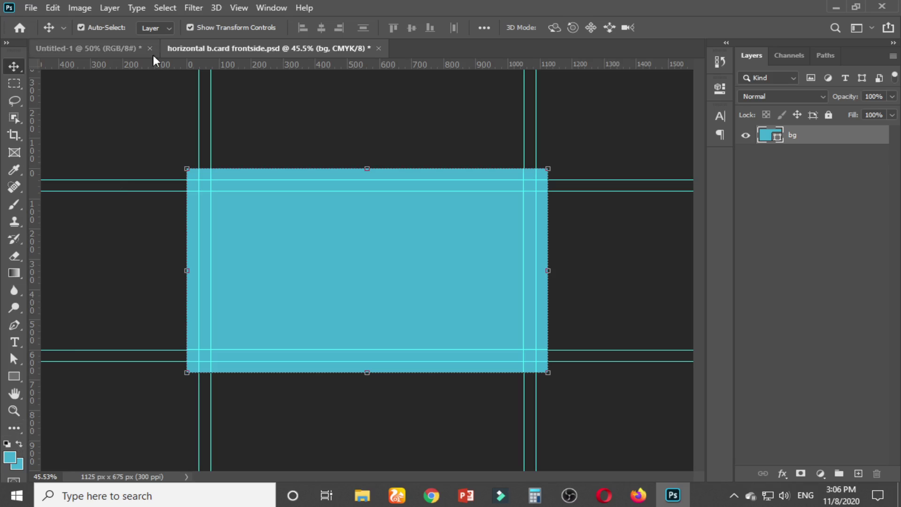
pyautogui.click(14, 376)
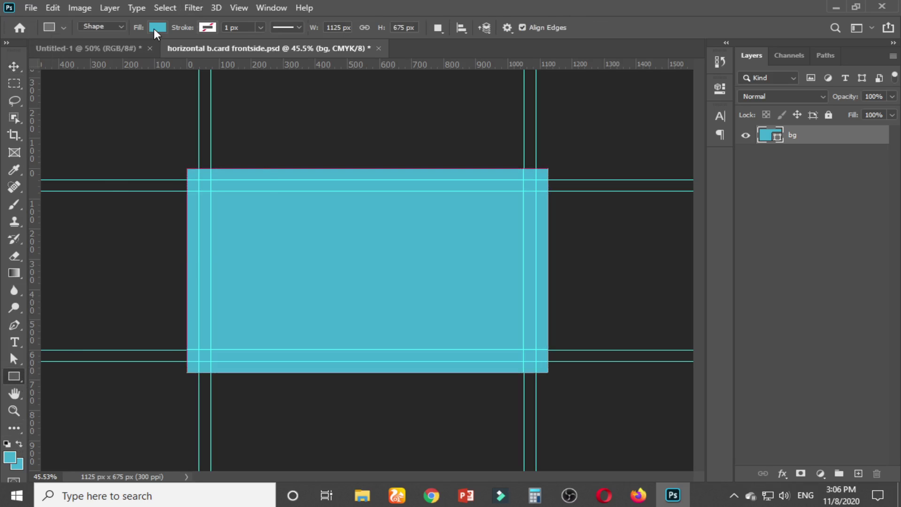
pyautogui.click(157, 28)
pyautogui.click(212, 94)
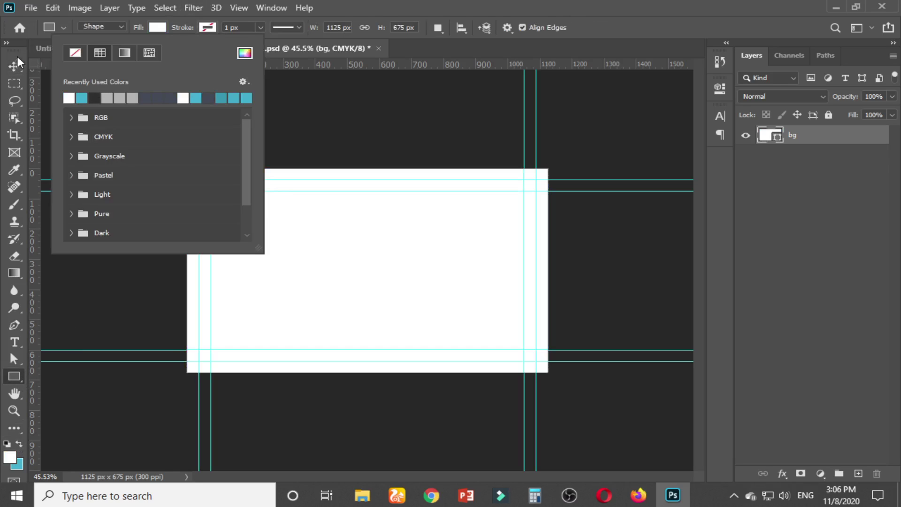
pyautogui.click(14, 67)
# Lock the white bg layer completely and save the business card file
pyautogui.click(634, 153)
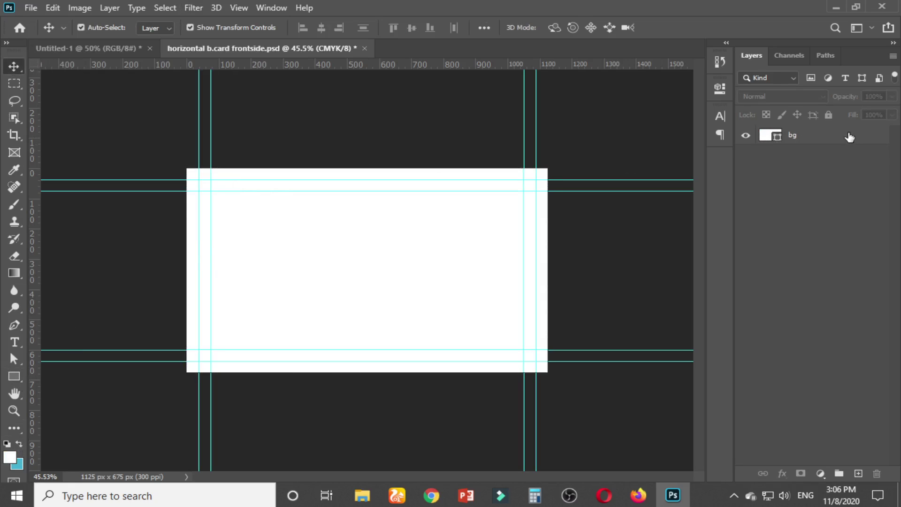
pyautogui.click(838, 140)
pyautogui.click(828, 115)
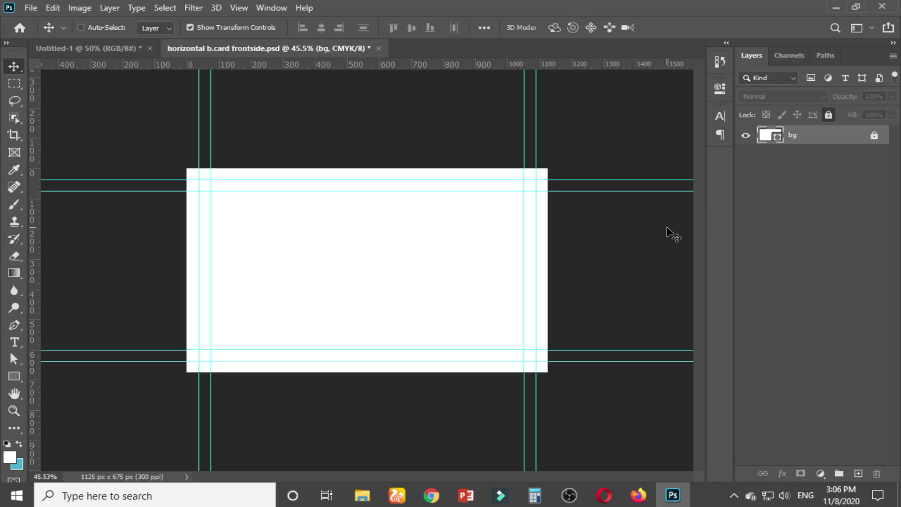
pyautogui.hotkey('ctrl', 's')
pyautogui.click(625, 128)
# Zoom in and out on the Untitled-1 card mockup, then bring the Behance page forward
pyautogui.click(131, 47)
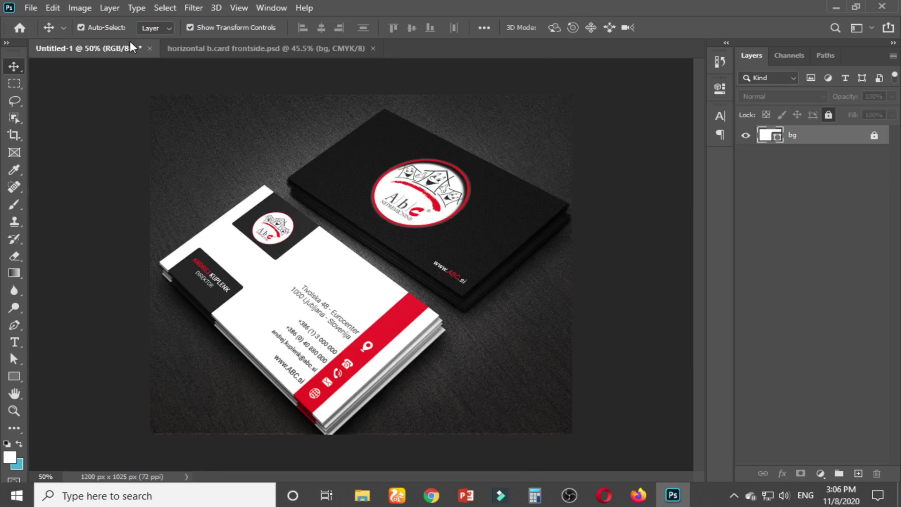
pyautogui.scroll(3, 300, 315)
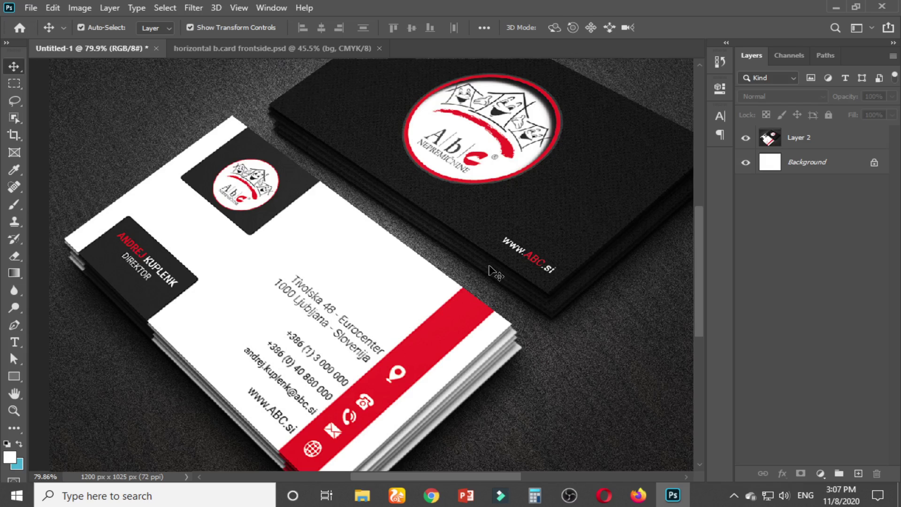
pyautogui.scroll(-3, 486, 281)
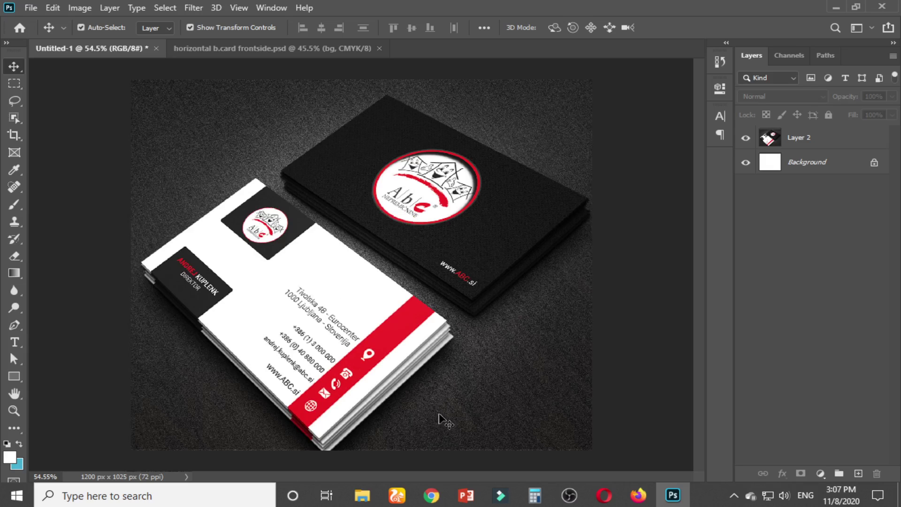
pyautogui.moveTo(431, 496)
pyautogui.click(401, 404)
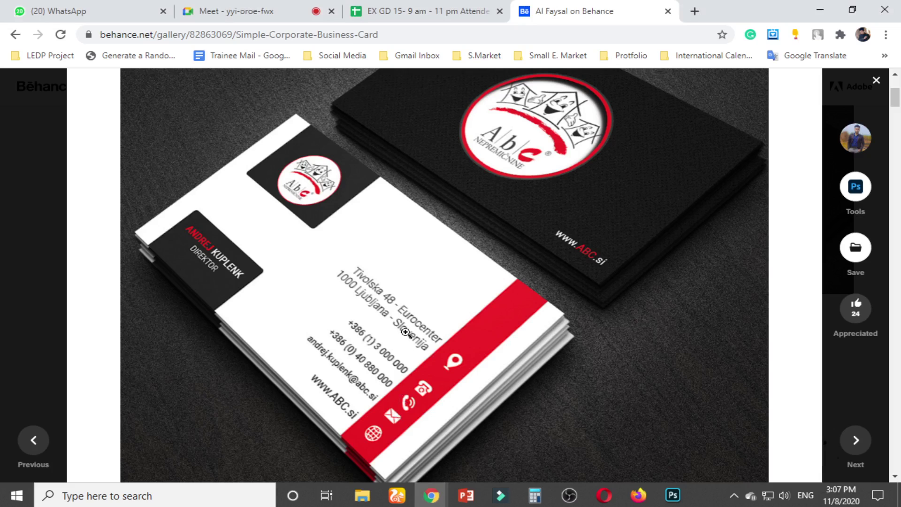
# Bring the Google Meet call window to the front in Chrome
pyautogui.click(302, 6)
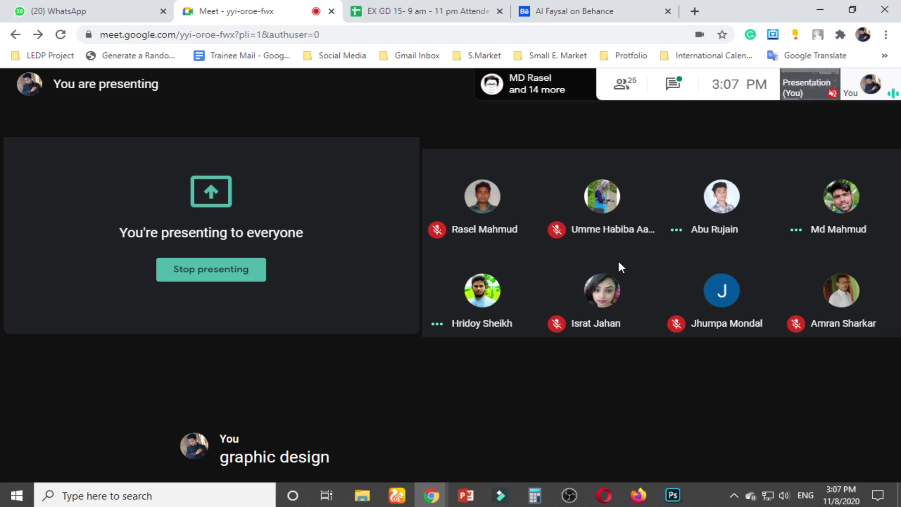
pyautogui.moveTo(633, 202)
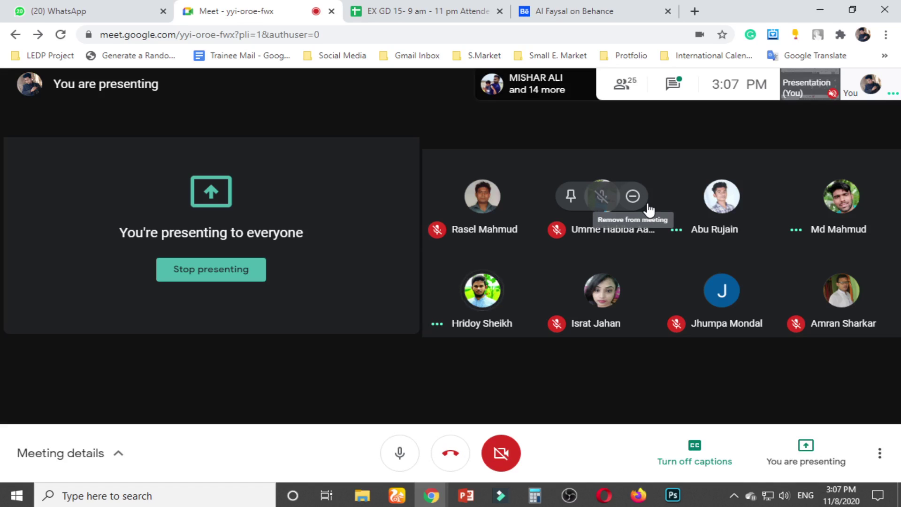
pyautogui.click(821, 10)
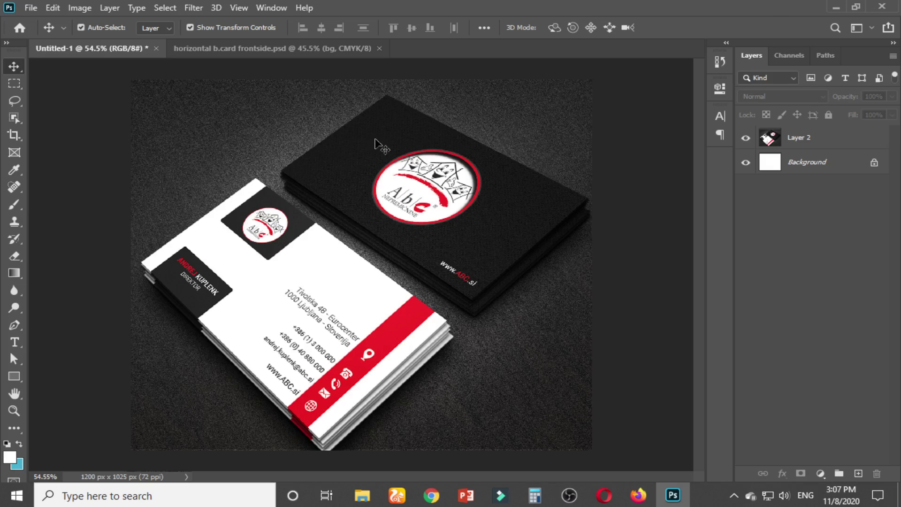
pyautogui.scroll(-1, 342, 308)
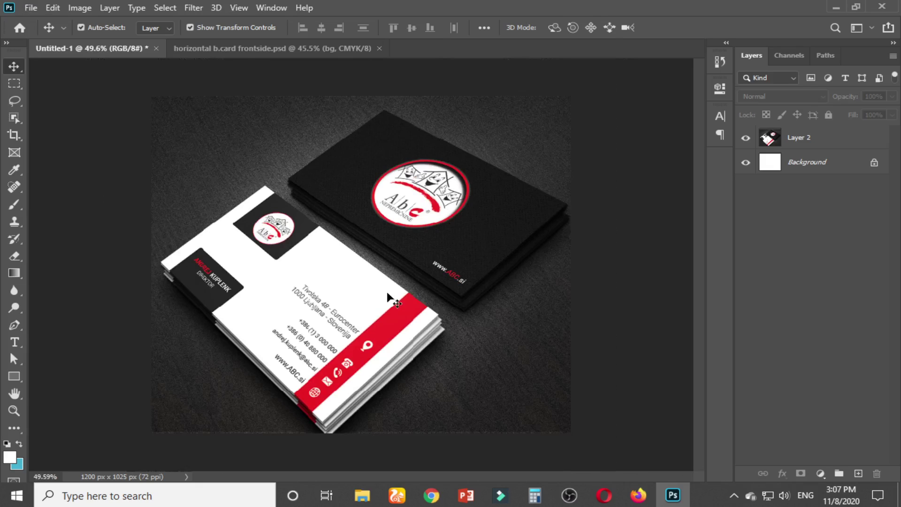
pyautogui.scroll(2, 358, 299)
pyautogui.click(800, 138)
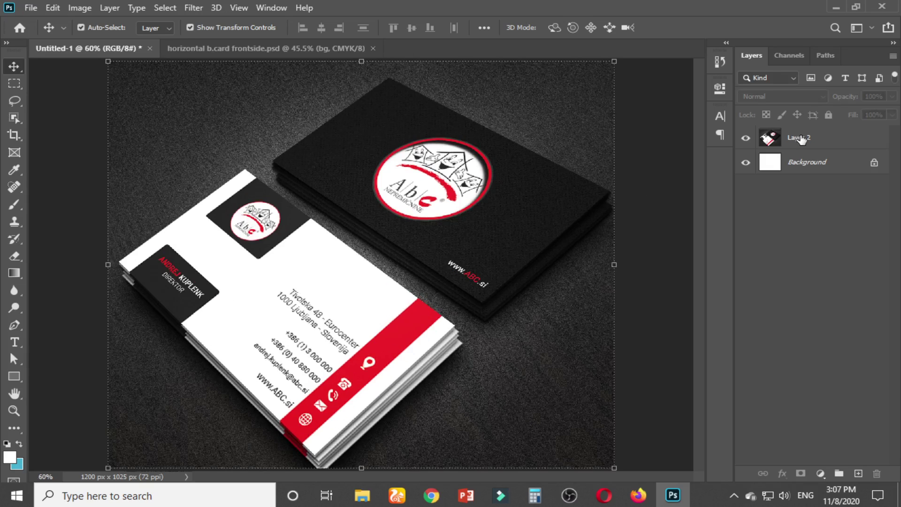
pyautogui.click(666, 146)
pyautogui.scroll(-2, 614, 220)
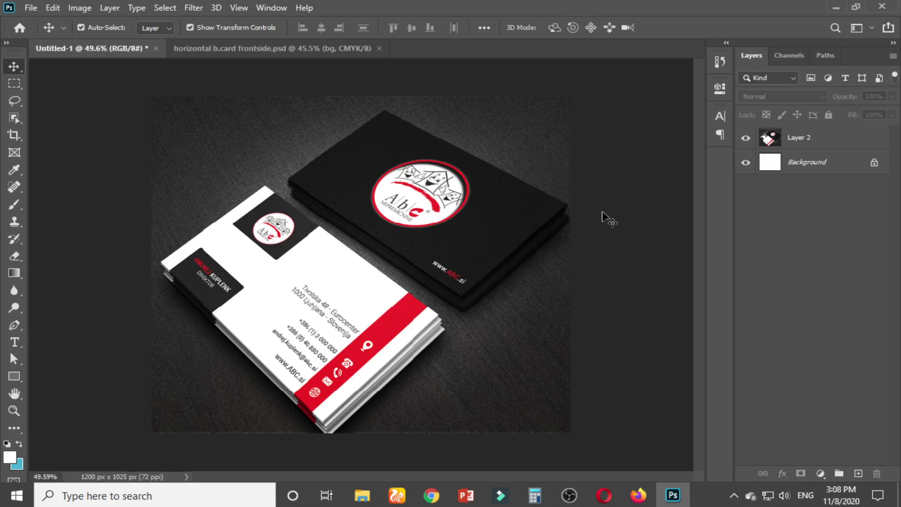
pyautogui.moveTo(431, 495)
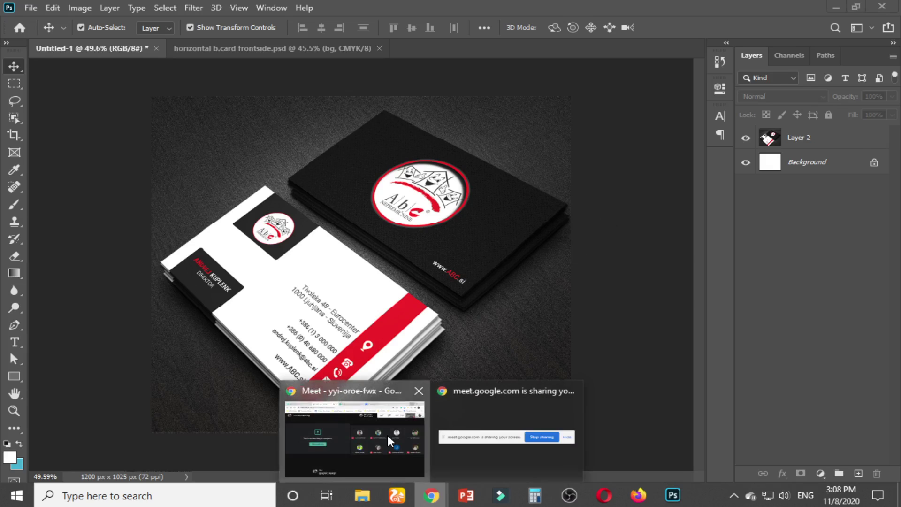
pyautogui.click(387, 433)
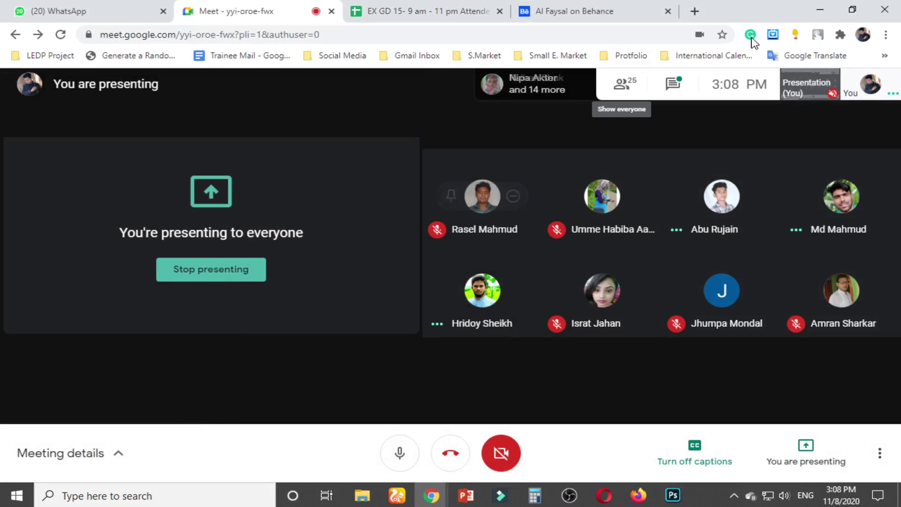
pyautogui.click(820, 9)
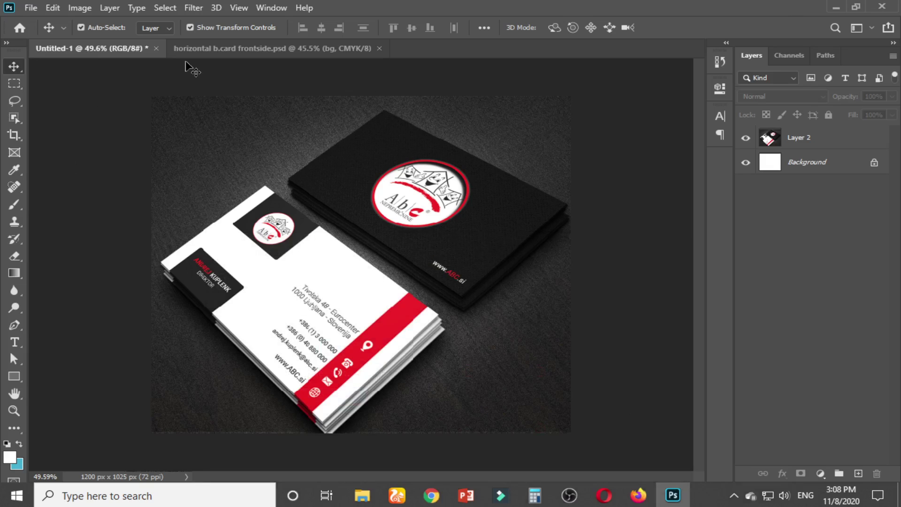
# Return to the blank horizontal b.card frontside.psd document and pick the Rectangle Tool
pyautogui.scroll(3, 293, 330)
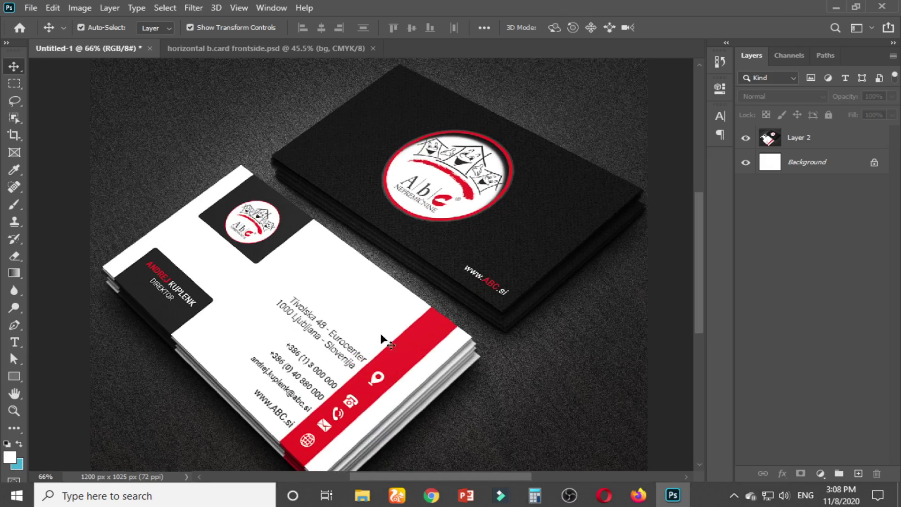
pyautogui.click(223, 49)
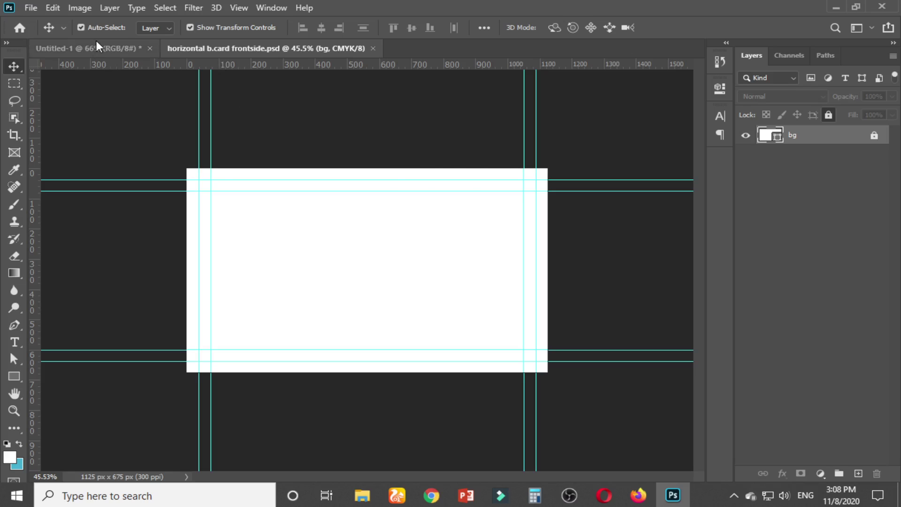
pyautogui.click(97, 45)
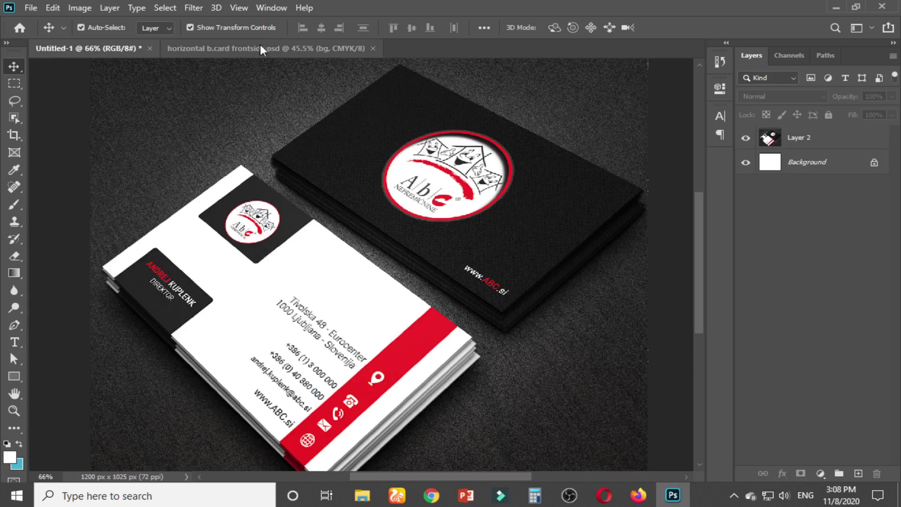
pyautogui.click(256, 47)
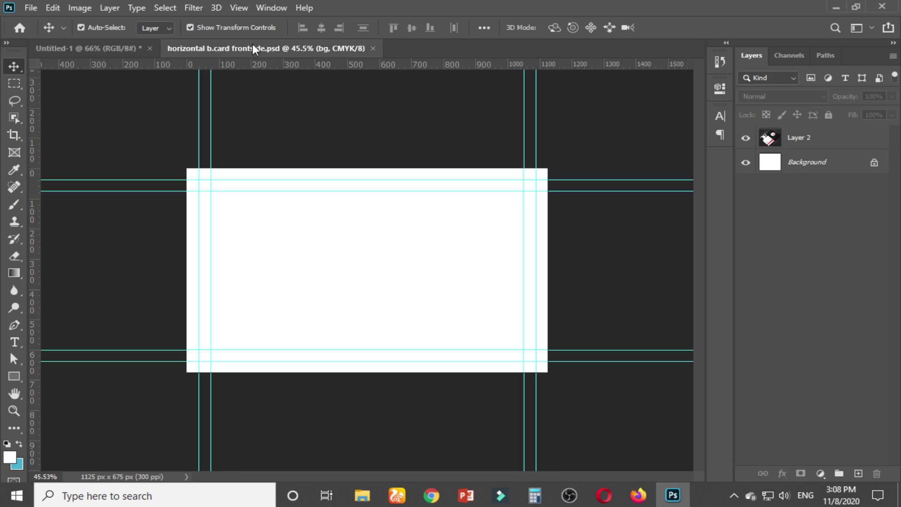
pyautogui.click(20, 376)
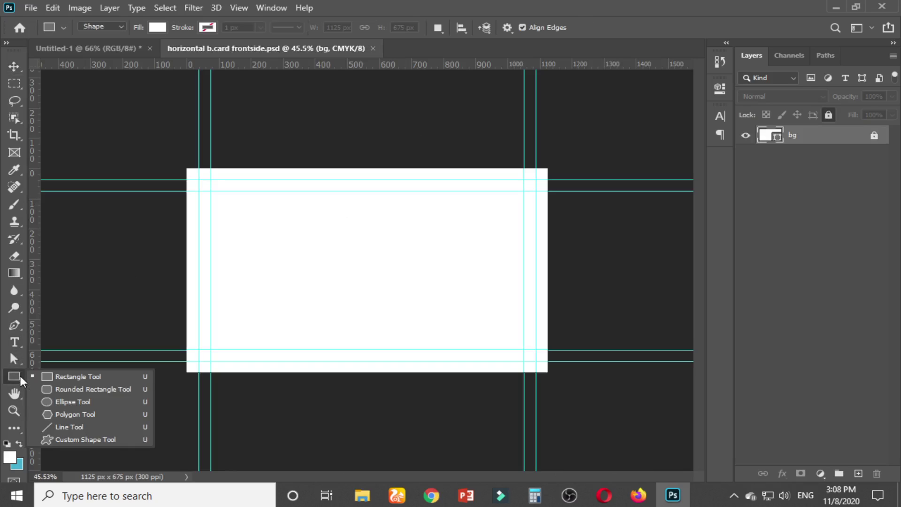
# Draw a 354×220 px rectangle near the card's lower-left corner, then view the Untitled-1 mockup
pyautogui.click(66, 375)
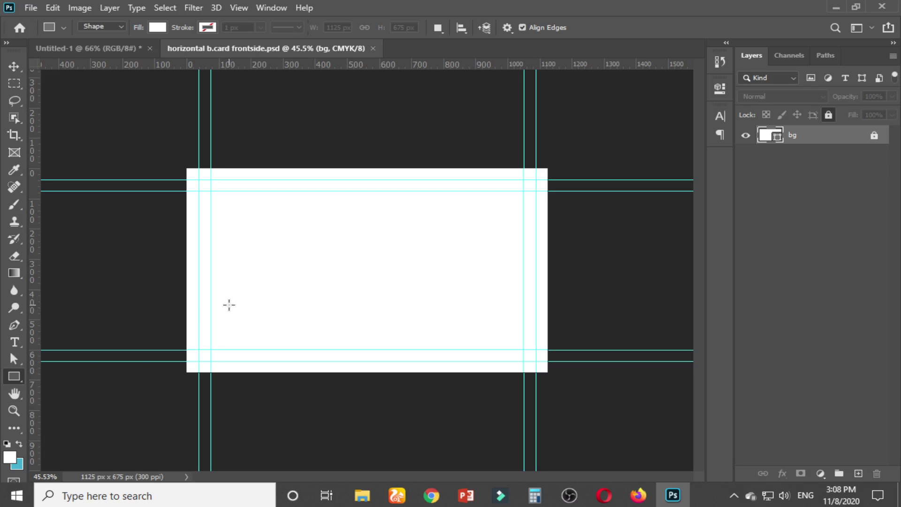
pyautogui.moveTo(223, 306); pyautogui.dragTo(336, 373)
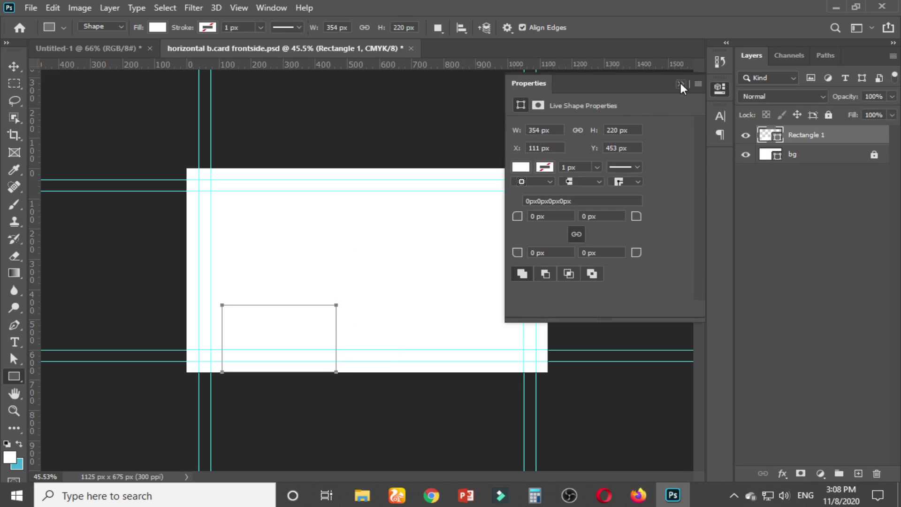
pyautogui.click(681, 84)
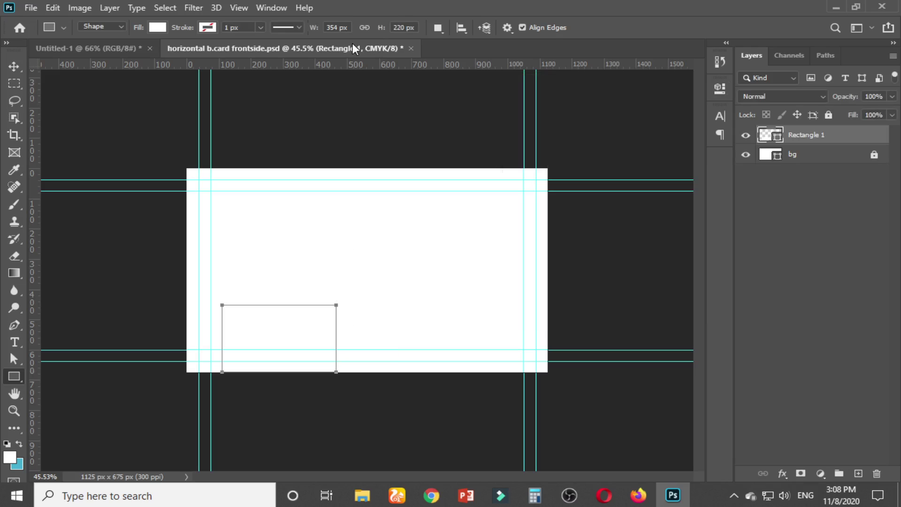
pyautogui.click(98, 46)
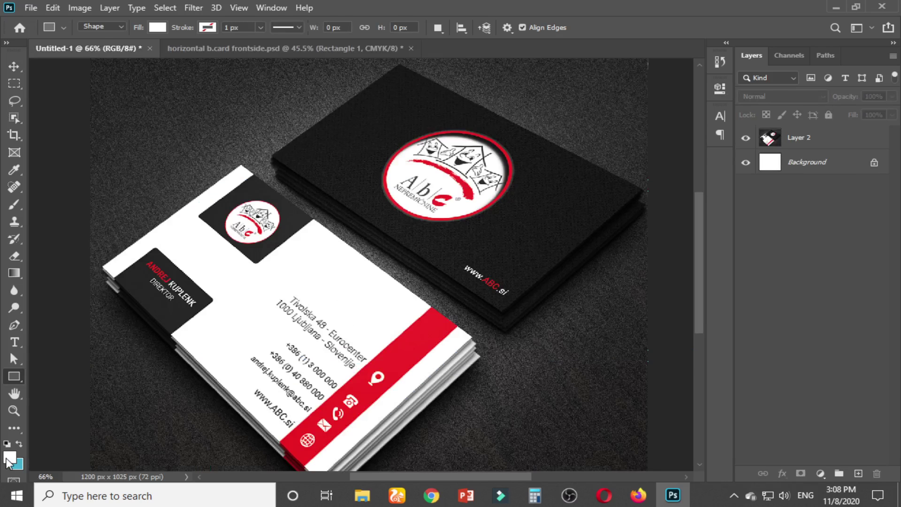
# Set the foreground colour to dark grey #252525 sampled from the mockup card
pyautogui.click(10, 456)
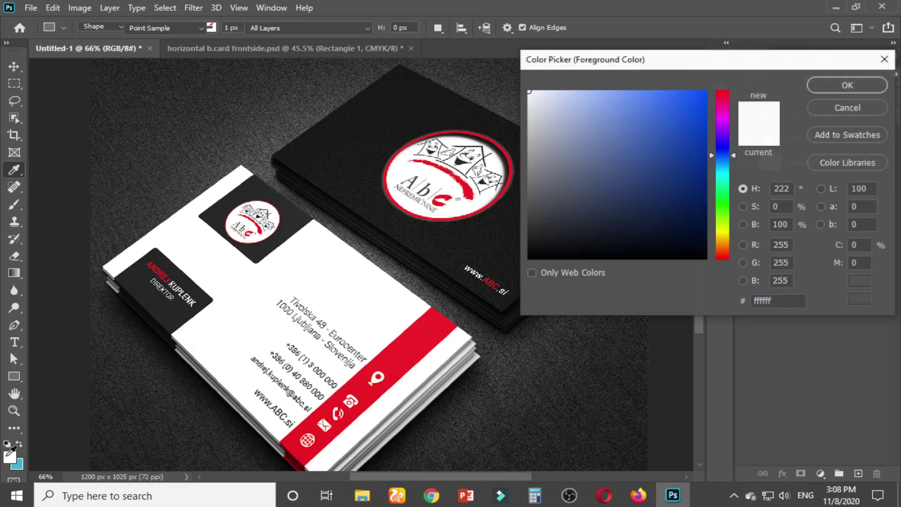
pyautogui.click(140, 272)
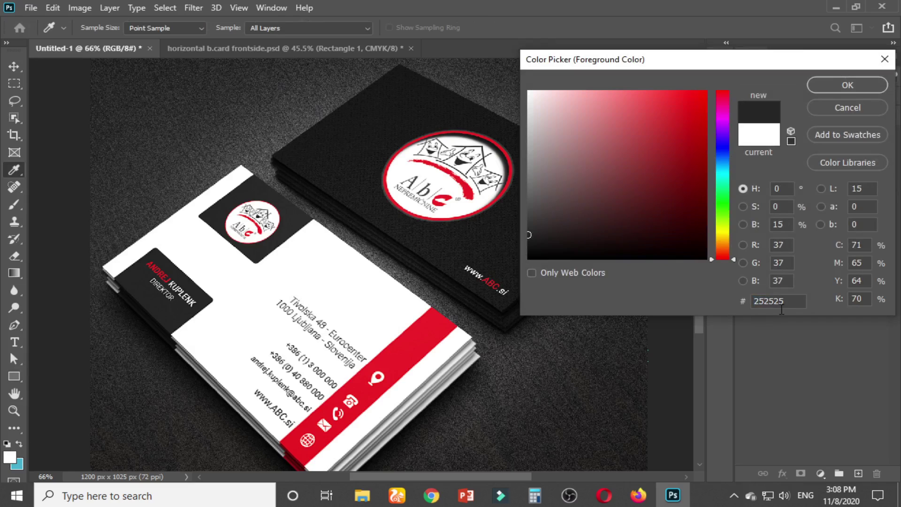
pyautogui.click(838, 86)
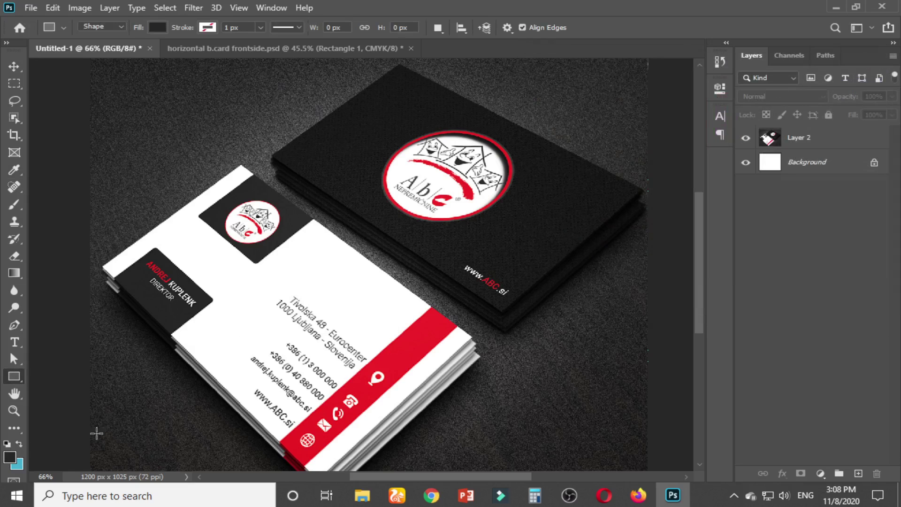
# Set the background colour to red #f02328 from the mockup's stripe, then return to the card
pyautogui.click(19, 465)
pyautogui.click(419, 330)
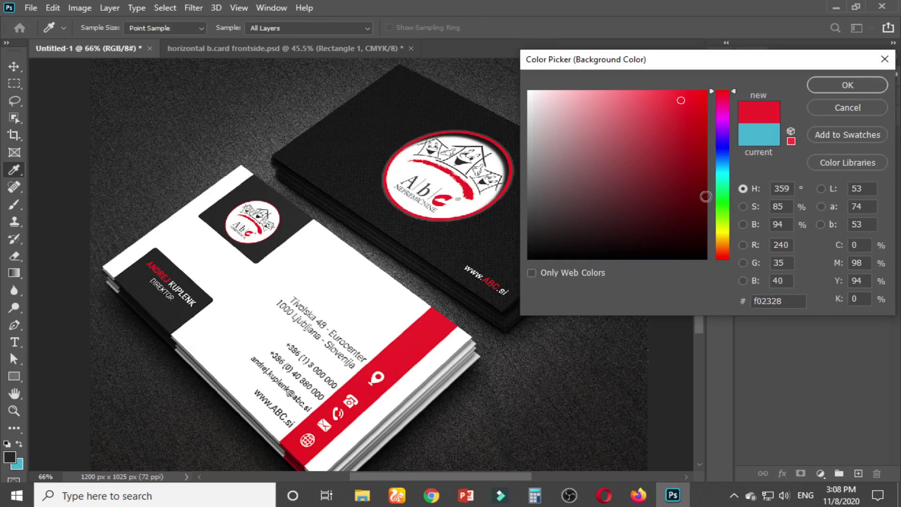
pyautogui.click(835, 85)
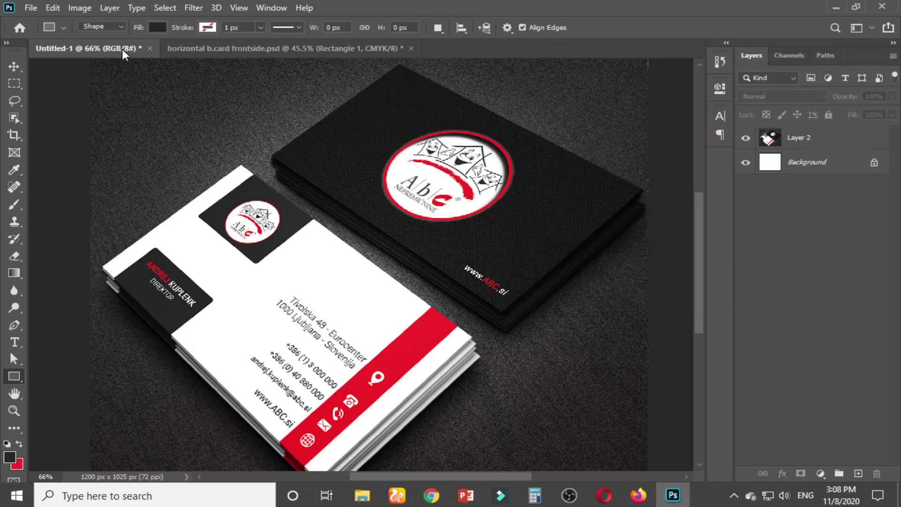
pyautogui.click(258, 52)
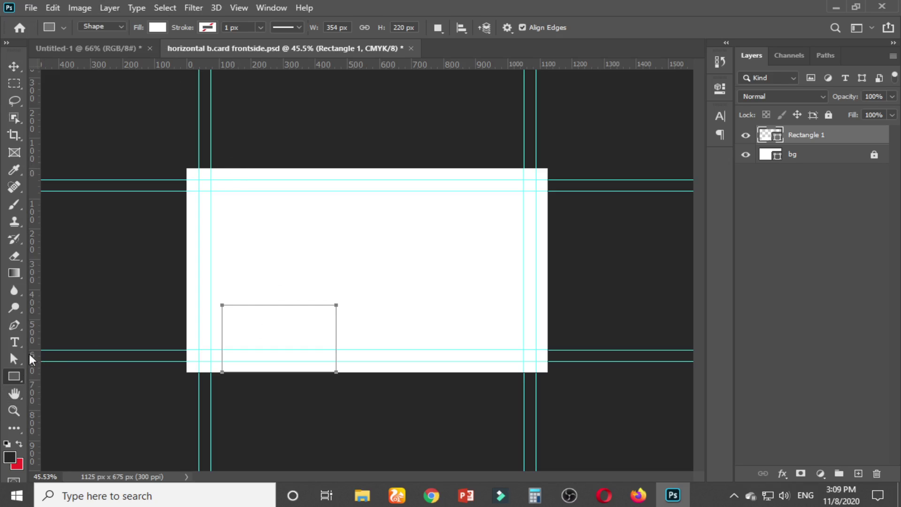
# Fill the small lower-left rectangle with dark grey #252525, then view the Untitled-1 mockup
pyautogui.click(159, 27)
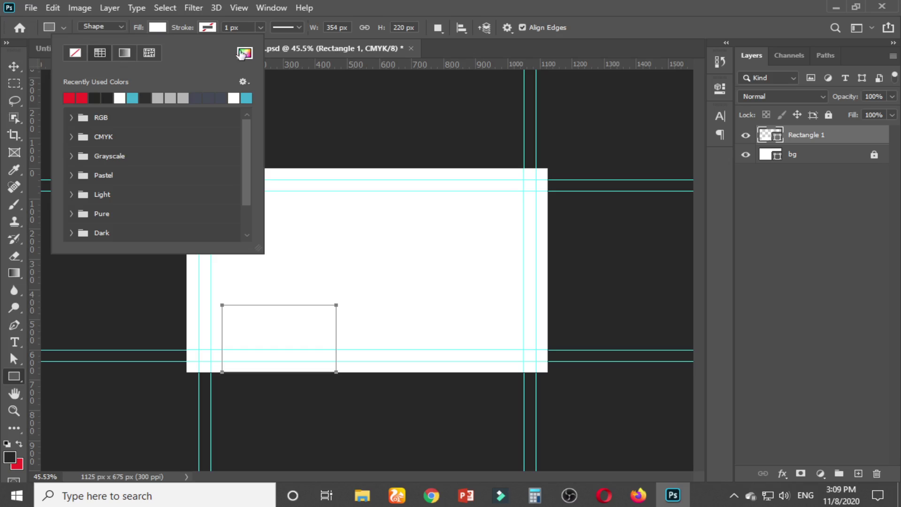
pyautogui.click(243, 53)
pyautogui.click(13, 452)
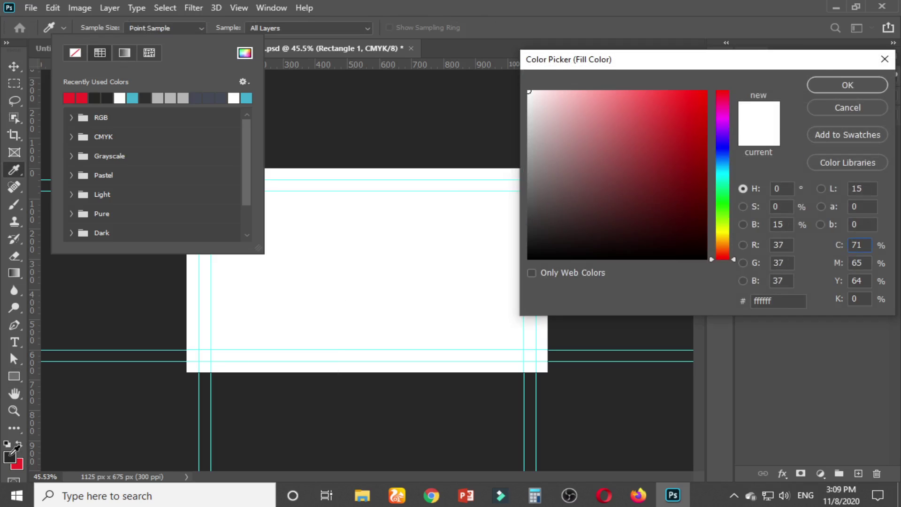
pyautogui.click(841, 85)
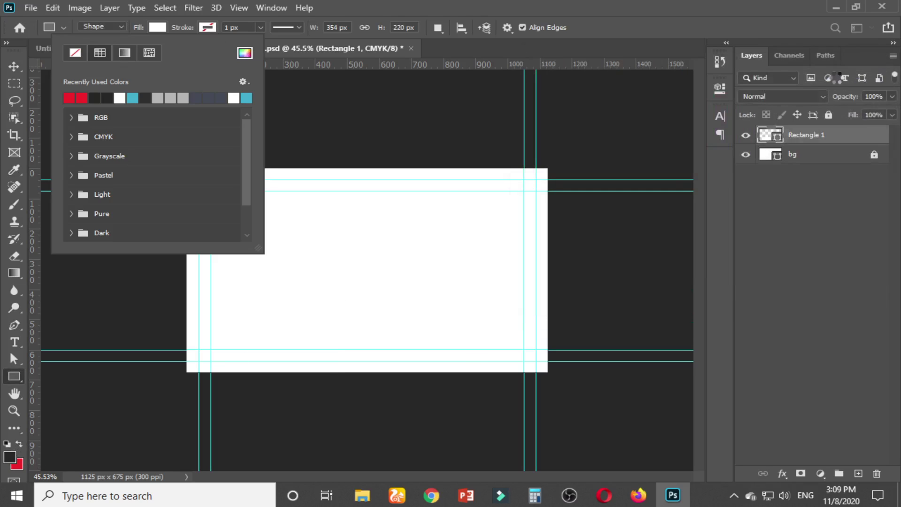
pyautogui.click(14, 66)
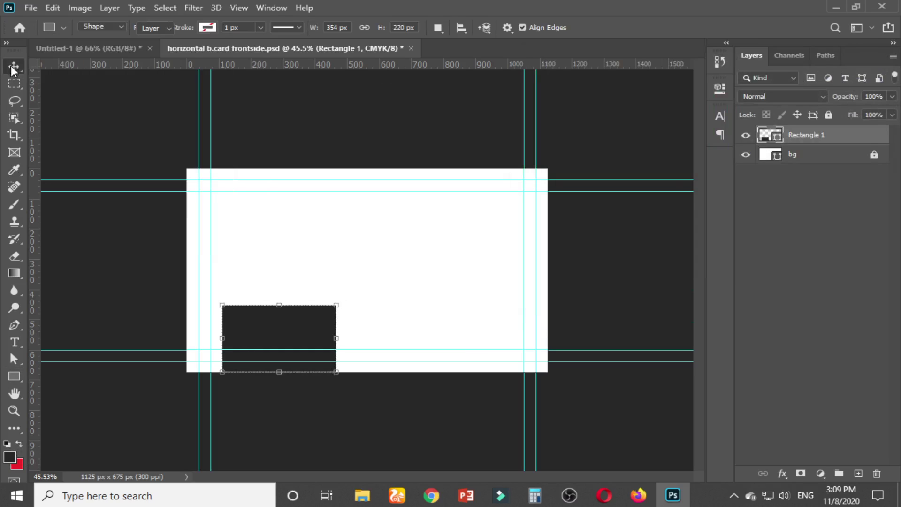
pyautogui.click(125, 48)
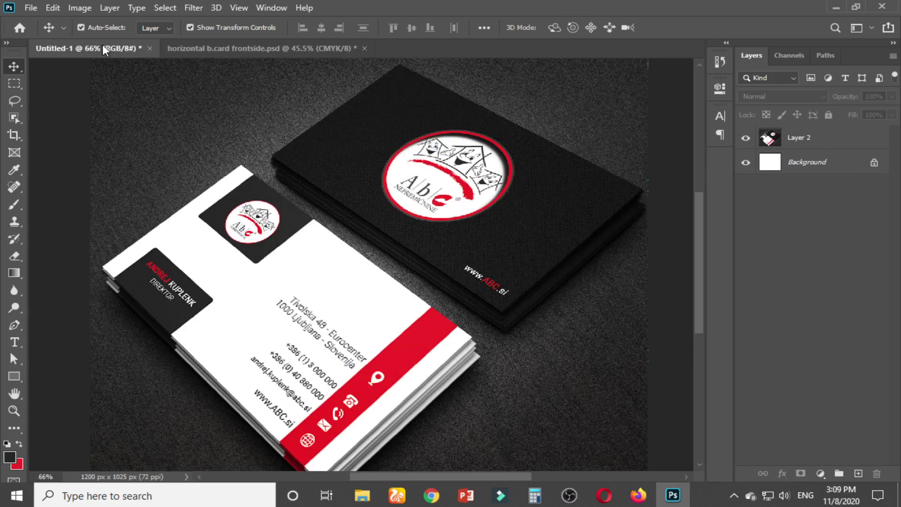
# Compare the mockup with the card, then delete the dark Rectangle 1 from the card
pyautogui.click(201, 45)
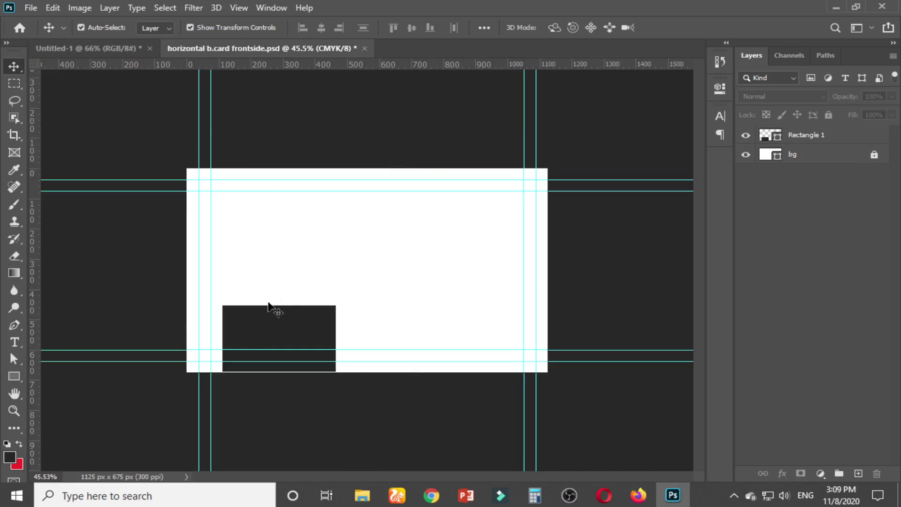
pyautogui.scroll(4, 272, 308)
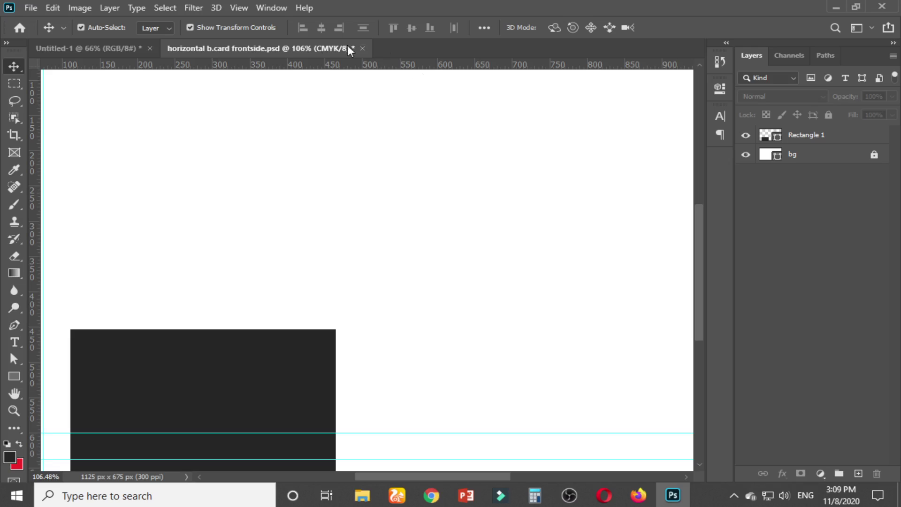
pyautogui.click(129, 48)
pyautogui.scroll(6, 161, 306)
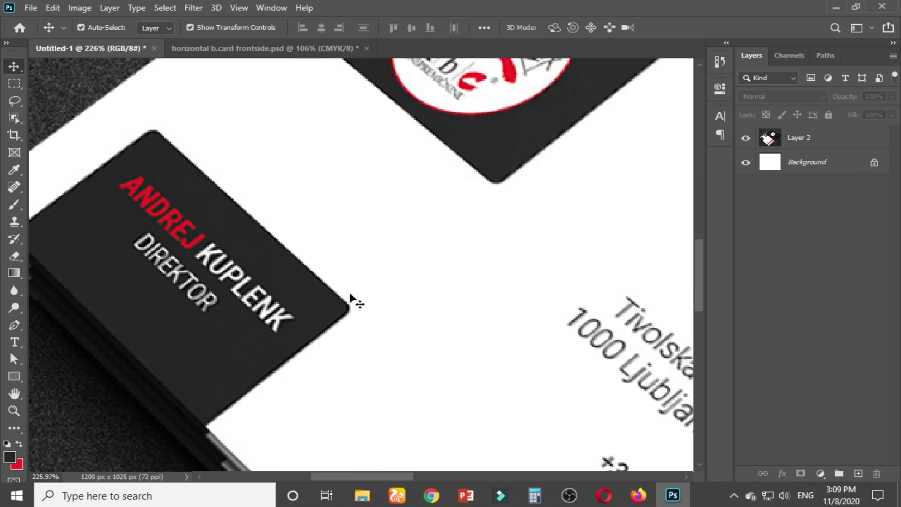
pyautogui.click(230, 47)
pyautogui.scroll(-4, 281, 245)
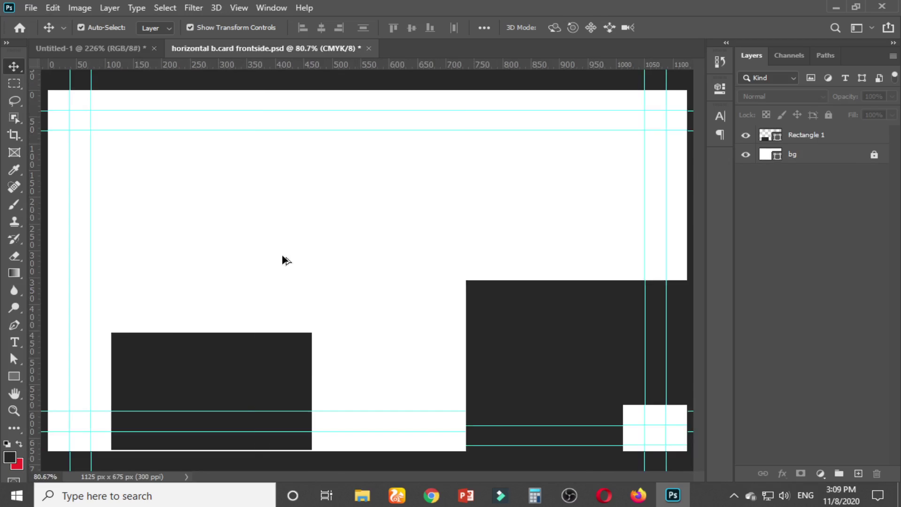
pyautogui.click(246, 350)
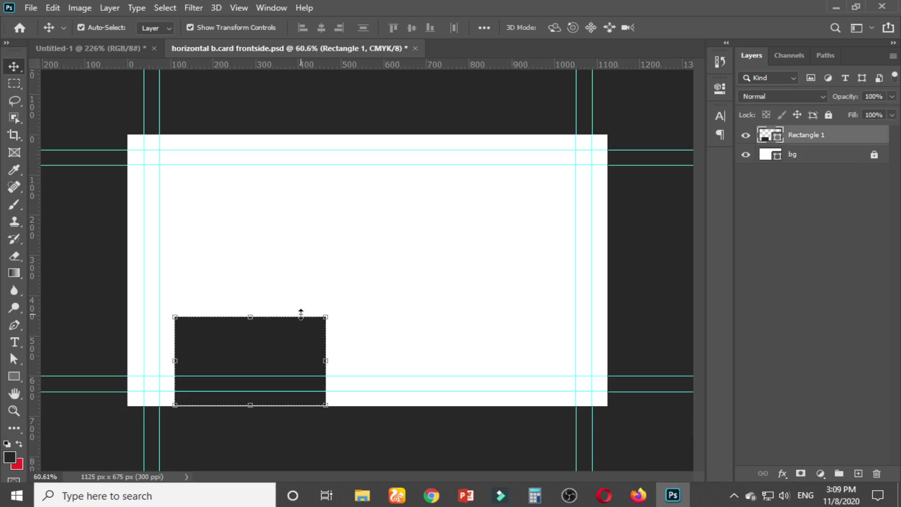
pyautogui.press('Delete')
pyautogui.click(16, 378)
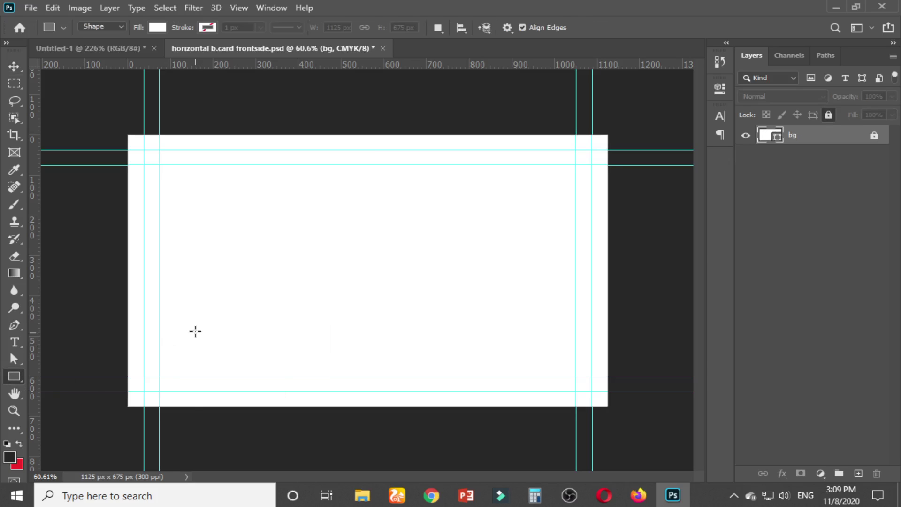
pyautogui.moveTo(195, 289); pyautogui.dragTo(371, 427)
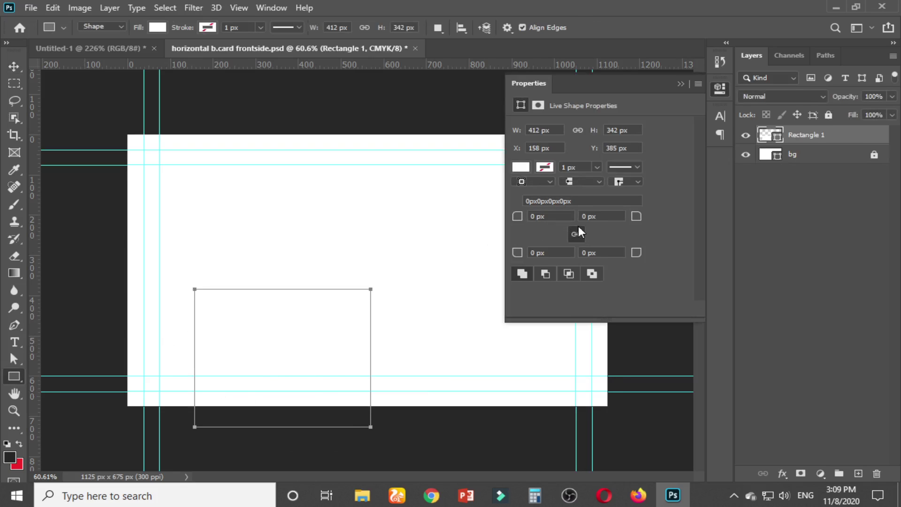
pyautogui.click(599, 182)
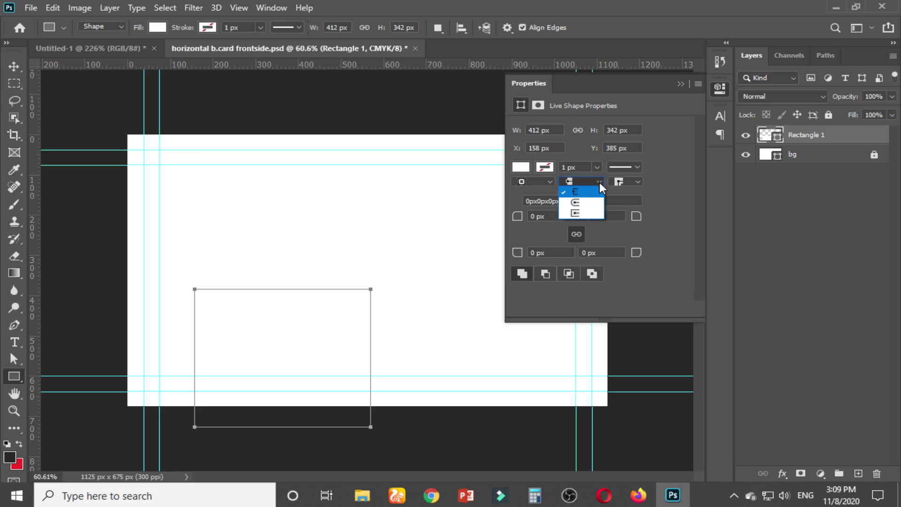
pyautogui.click(592, 203)
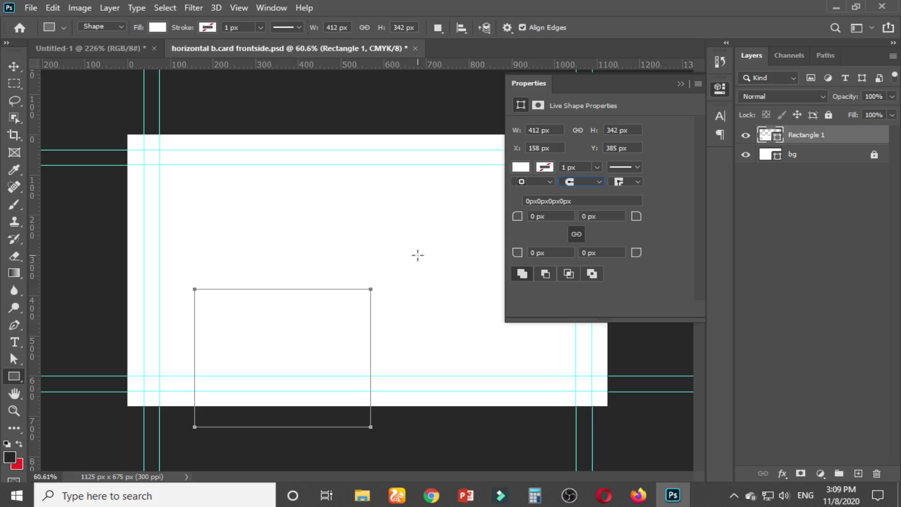
pyautogui.click(522, 169)
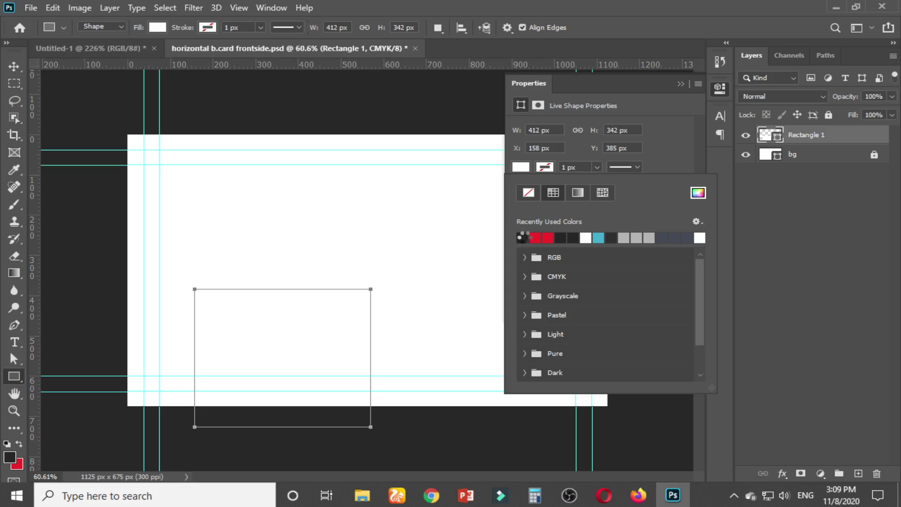
pyautogui.click(526, 234)
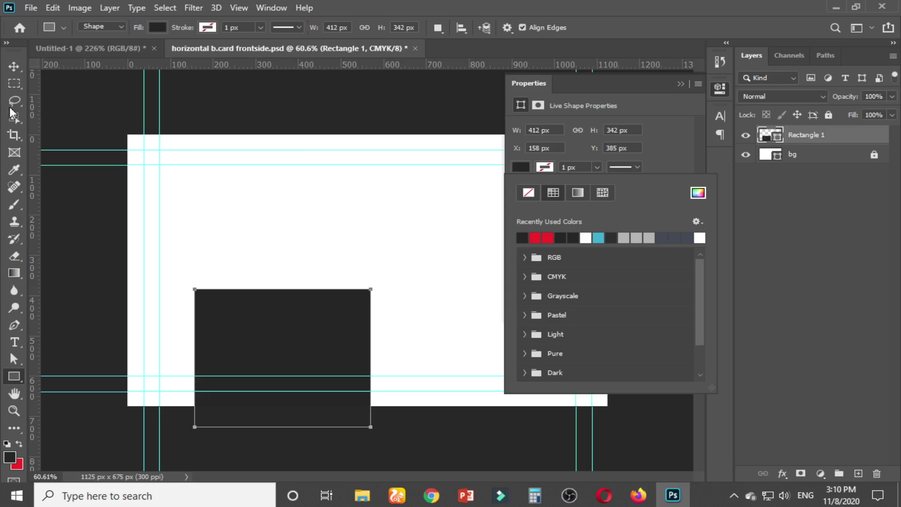
pyautogui.click(12, 61)
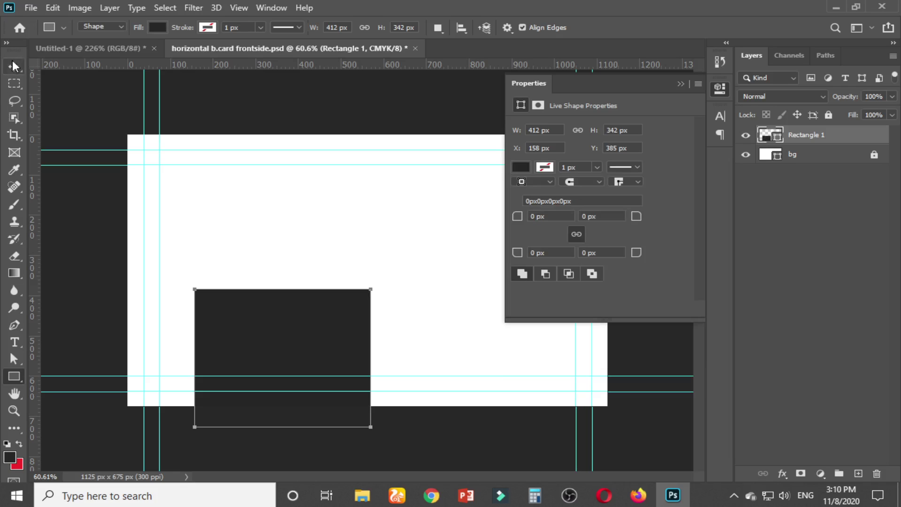
pyautogui.click(231, 241)
pyautogui.click(300, 343)
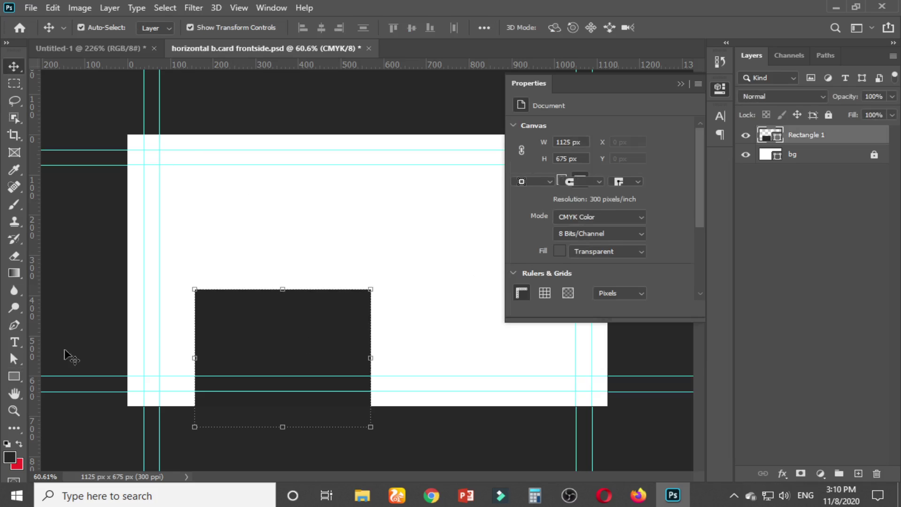
pyautogui.click(599, 183)
pyautogui.click(577, 193)
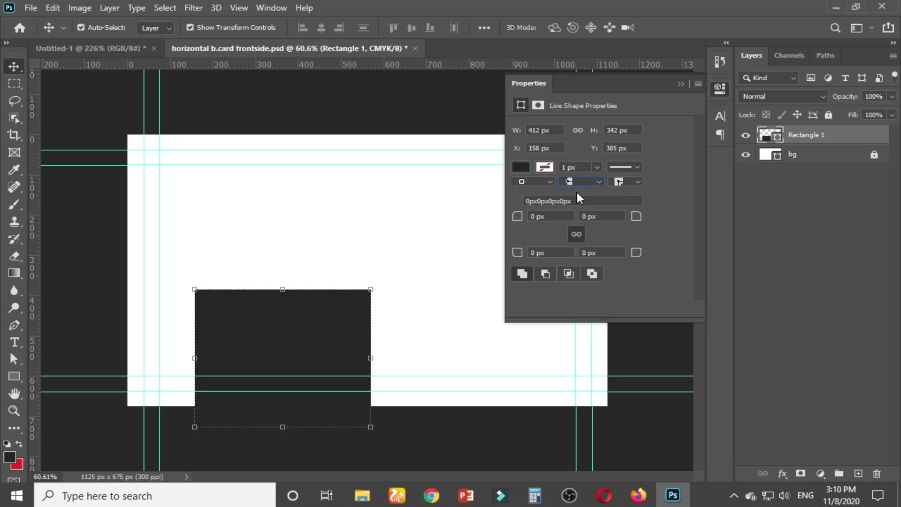
pyautogui.click(551, 183)
pyautogui.click(548, 215)
pyautogui.press('Return')
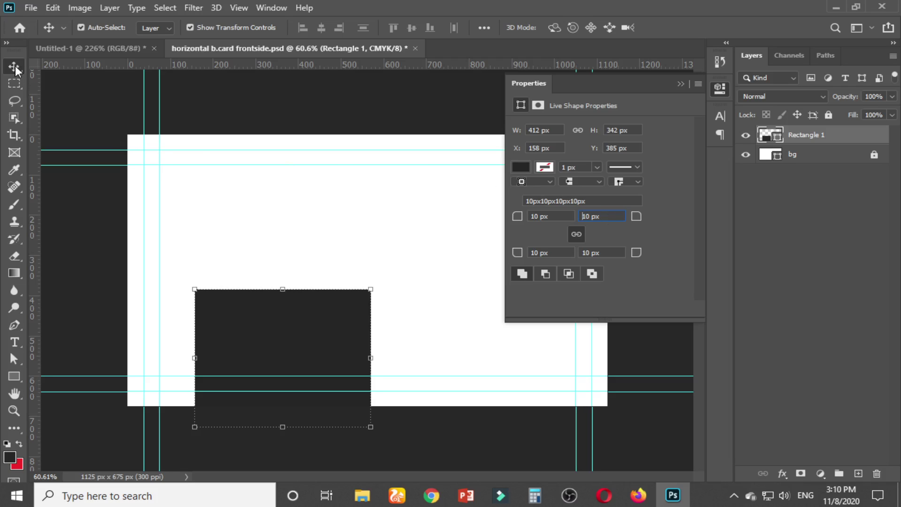
pyautogui.click(330, 242)
pyautogui.scroll(5, 249, 324)
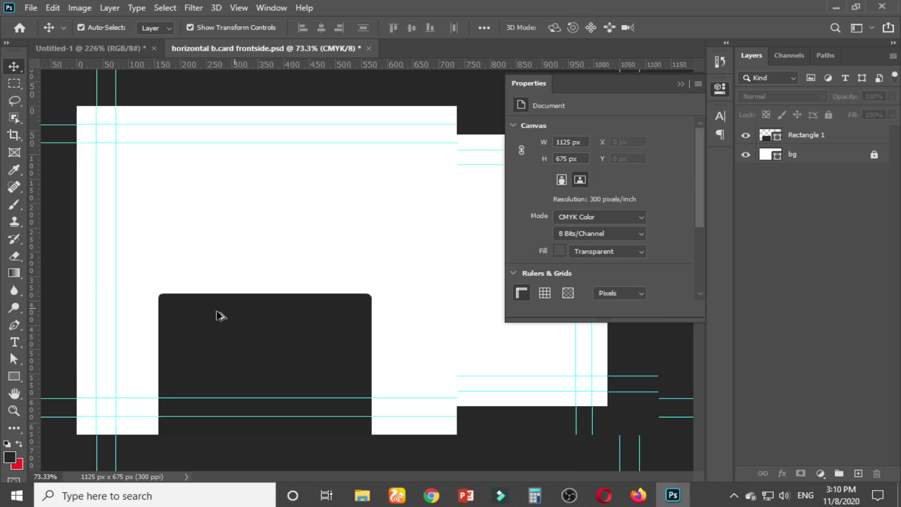
pyautogui.scroll(-5, 312, 338)
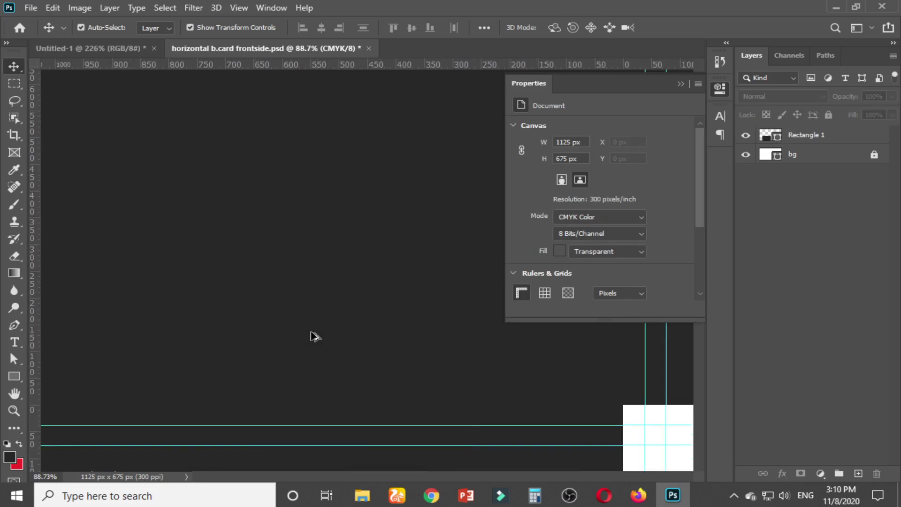
pyautogui.click(681, 84)
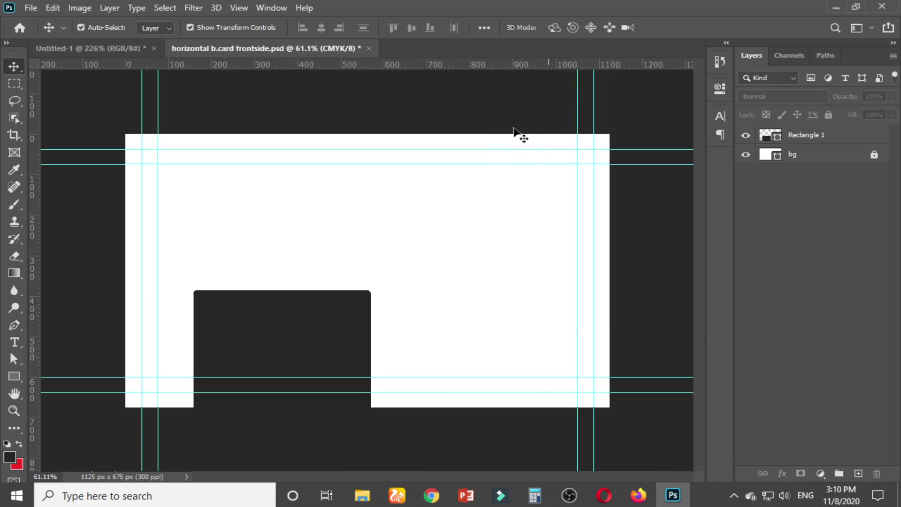
pyautogui.click(226, 337)
pyautogui.press('Delete')
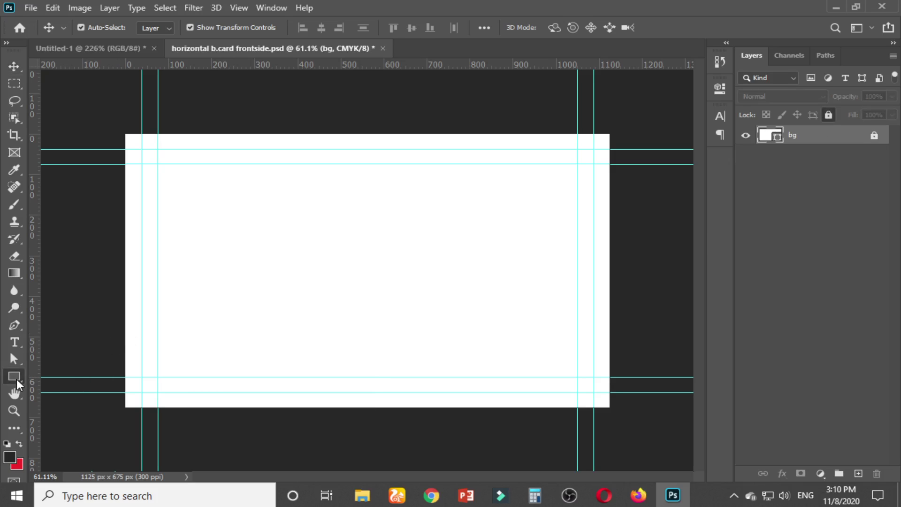
# Draw a rounded rectangle at the card's lower left and fill it dark grey
pyautogui.click(14, 377)
pyautogui.click(72, 388)
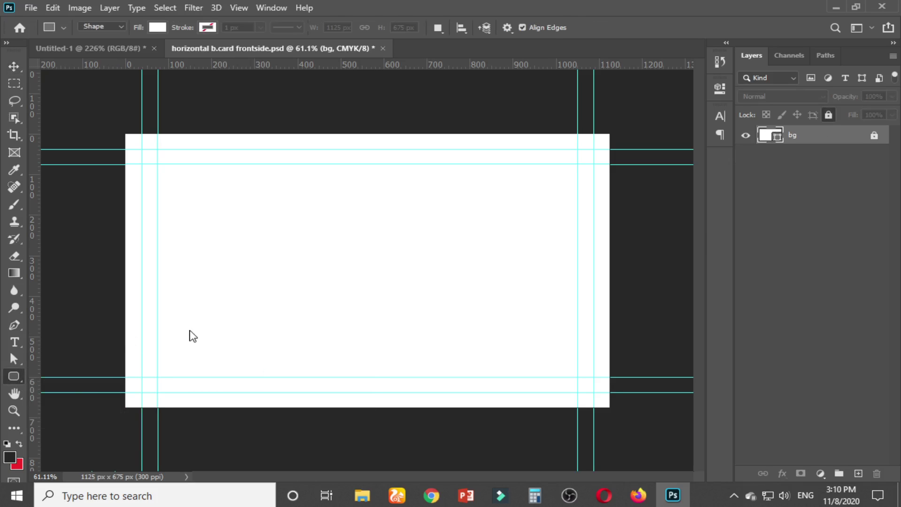
pyautogui.moveTo(183, 323); pyautogui.dragTo(325, 431)
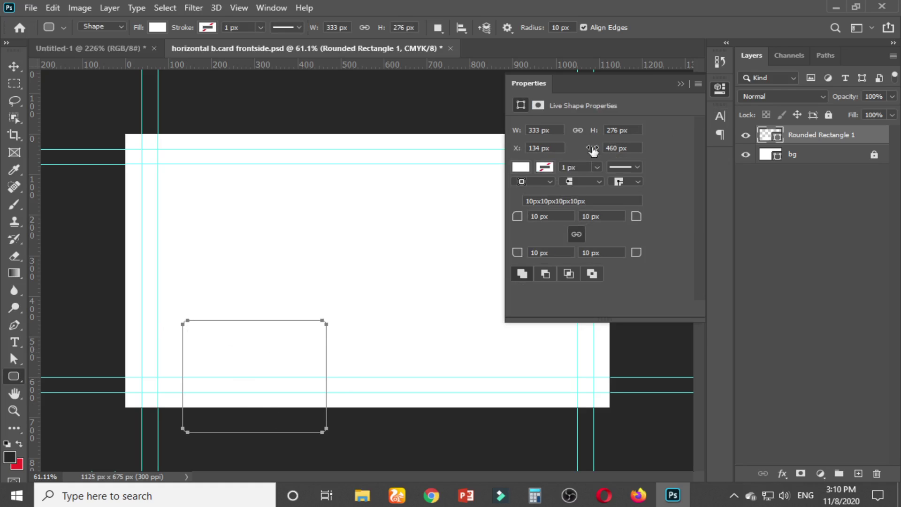
pyautogui.click(525, 168)
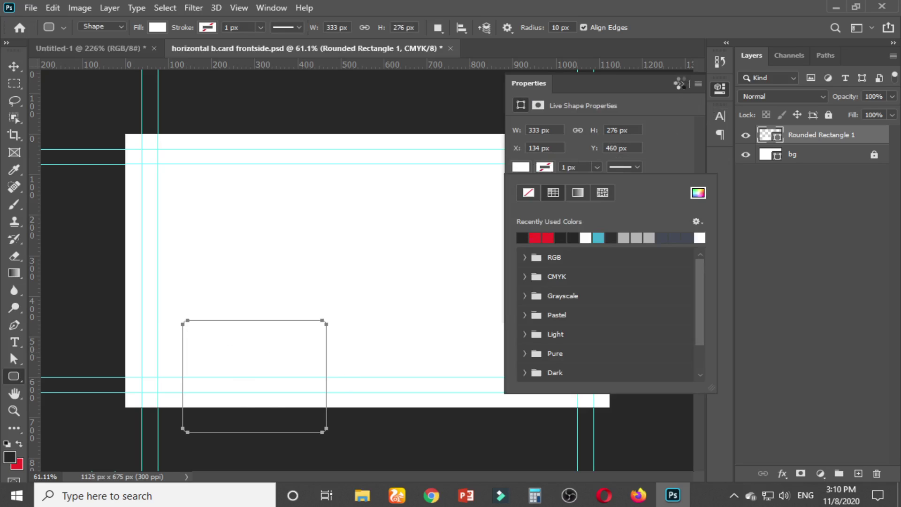
pyautogui.click(679, 83)
pyautogui.click(680, 84)
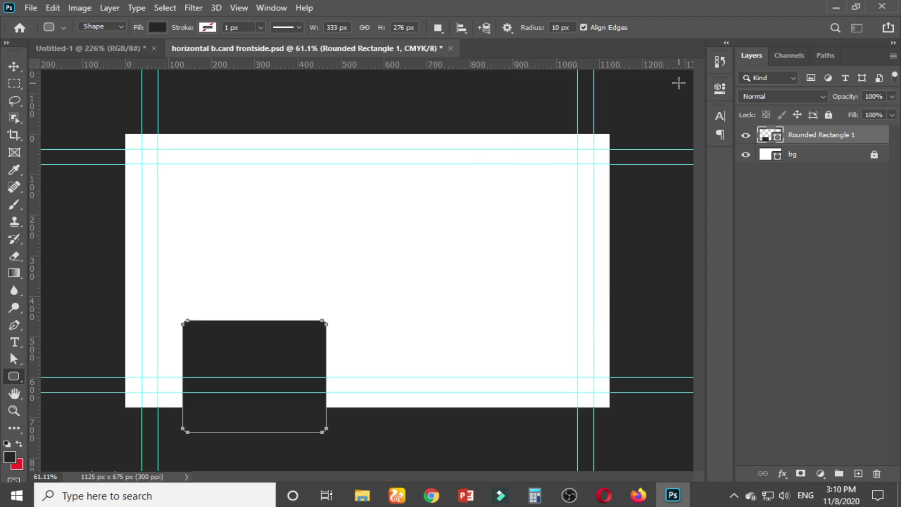
pyautogui.click(14, 66)
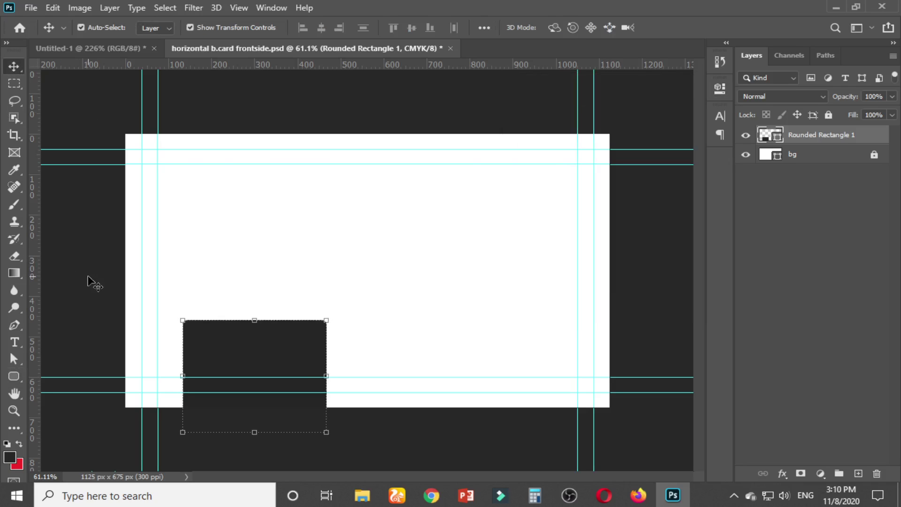
pyautogui.click(84, 368)
# Select the dark Rounded Rectangle 1 layer with the Move tool
pyautogui.click(14, 375)
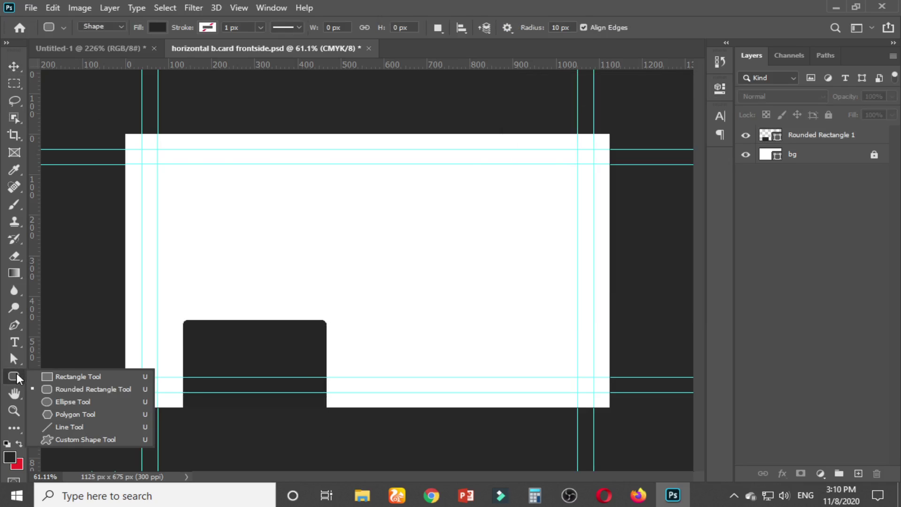
pyautogui.click(75, 389)
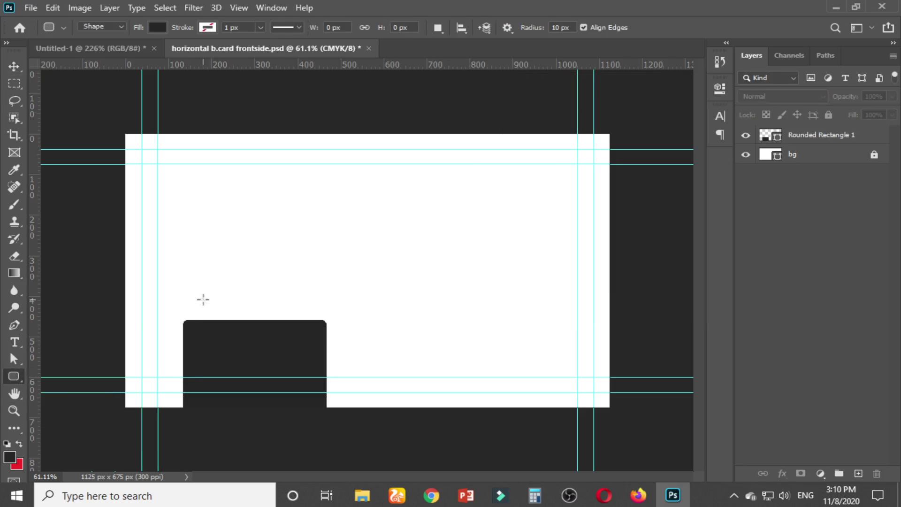
pyautogui.click(10, 66)
pyautogui.scroll(2, 221, 423)
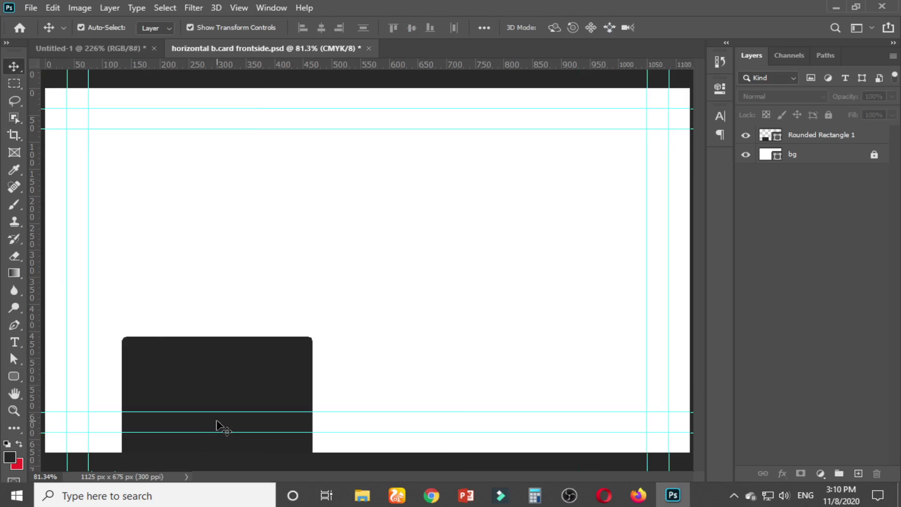
pyautogui.scroll(-3, 222, 425)
pyautogui.click(223, 346)
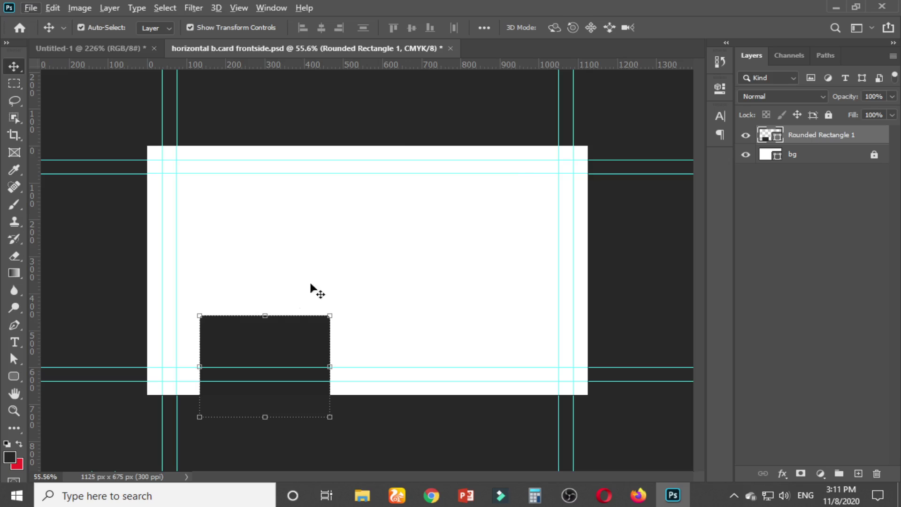
# Alt-drag a copy of the dark rounded rectangle up to the card's top, then check the mockup
pyautogui.moveTo(271, 360); pyautogui.dragTo(262, 186)
pyautogui.click(340, 128)
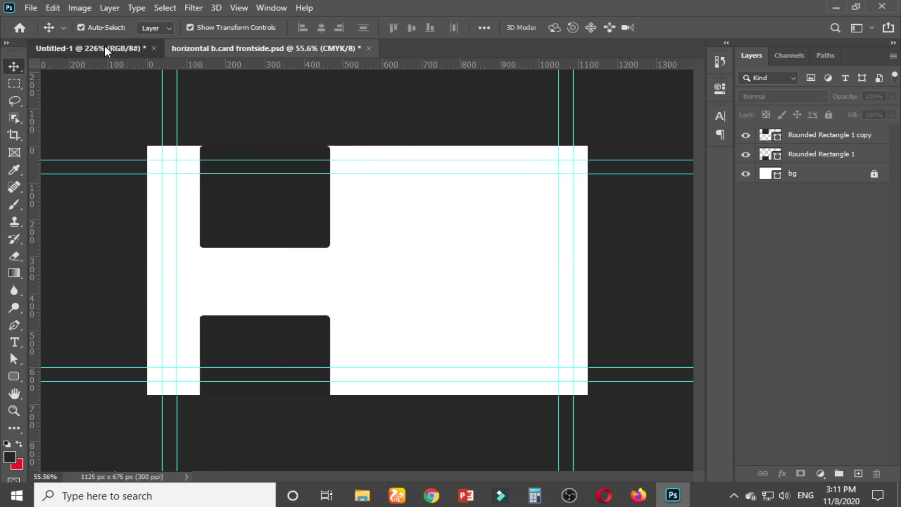
pyautogui.click(105, 48)
pyautogui.scroll(-6, 272, 257)
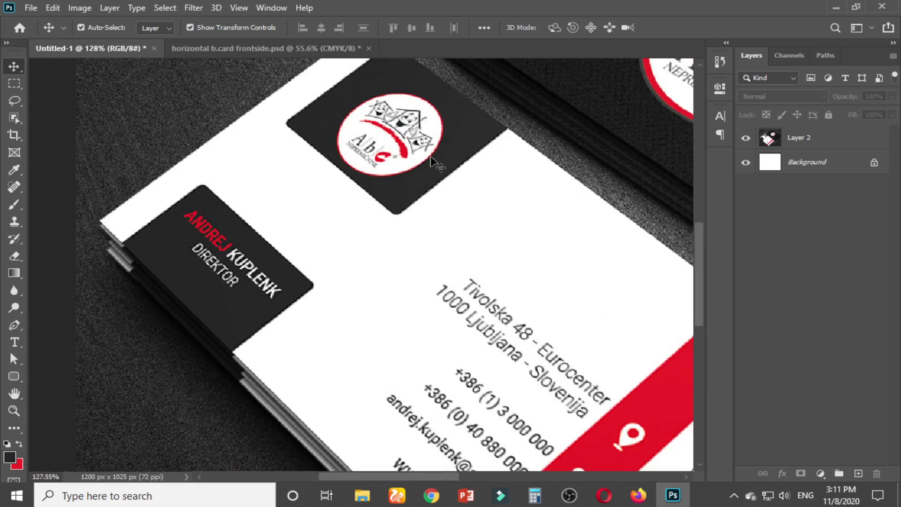
pyautogui.click(257, 43)
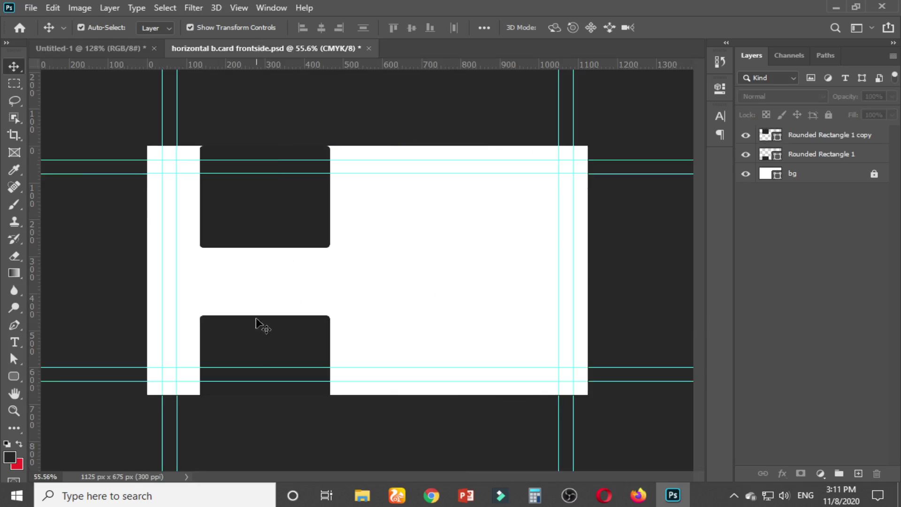
# Move the original rectangle down to the card's bottom edge and compare with the mockup
pyautogui.click(259, 346)
pyautogui.moveTo(259, 346); pyautogui.dragTo(257, 362)
pyautogui.click(404, 420)
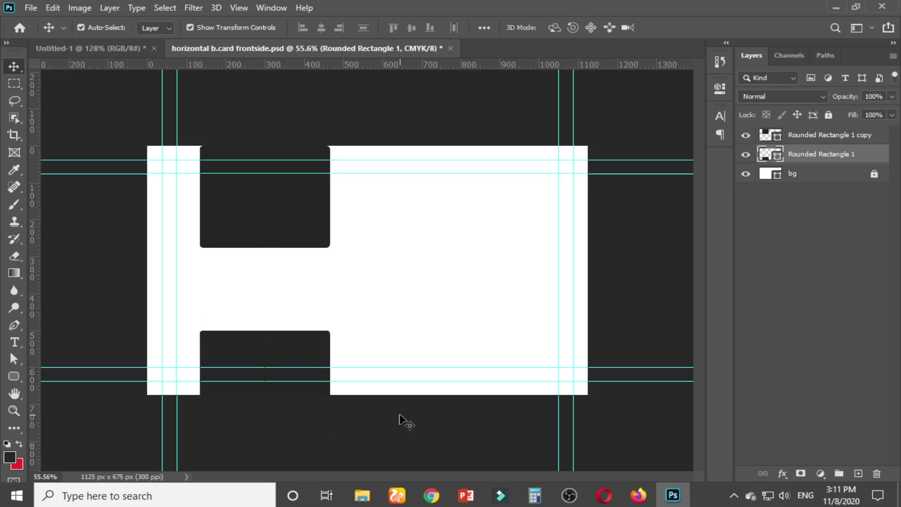
pyautogui.click(272, 216)
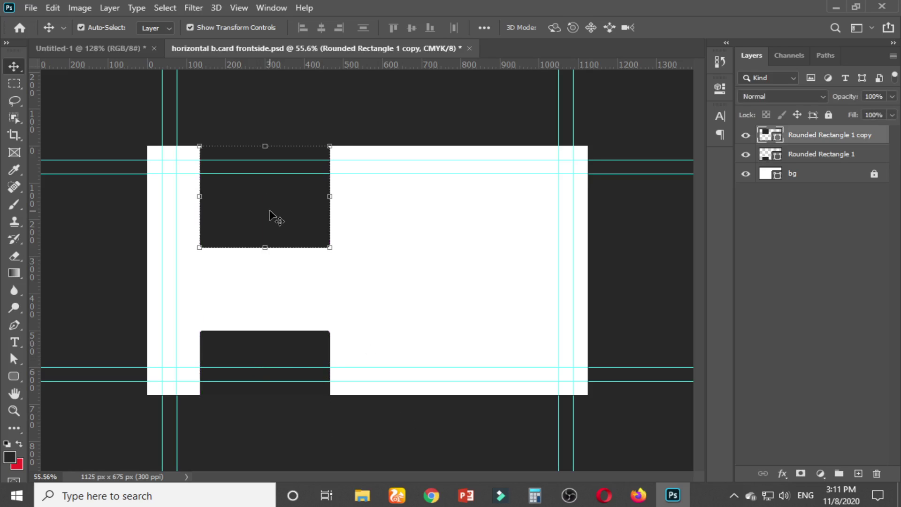
pyautogui.click(289, 276)
pyautogui.click(113, 47)
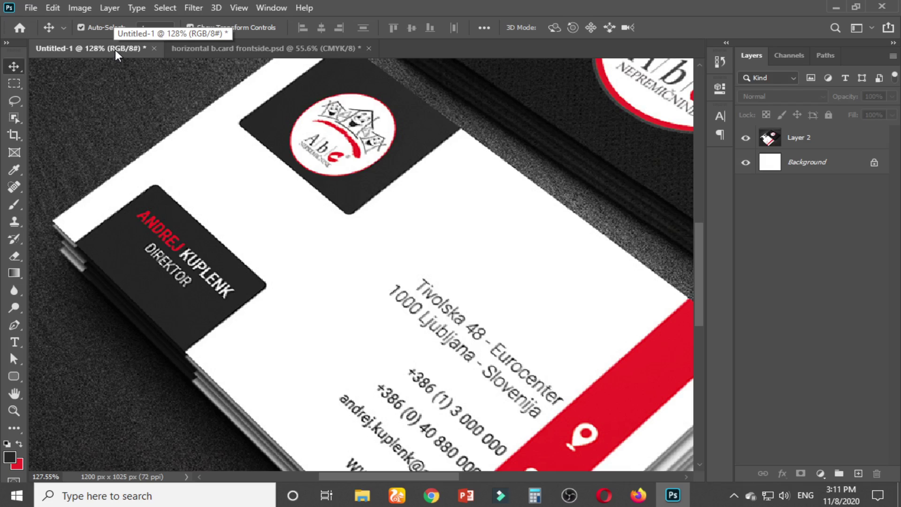
pyautogui.click(277, 49)
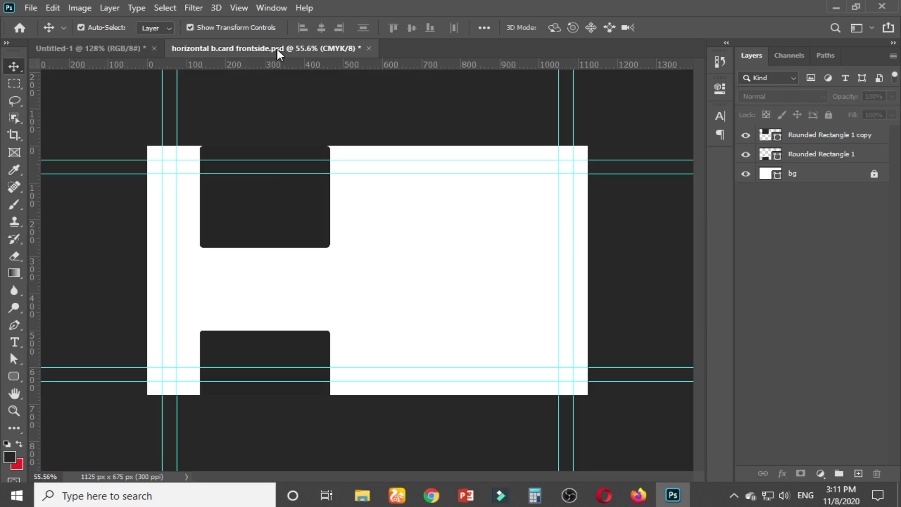
pyautogui.click(261, 188)
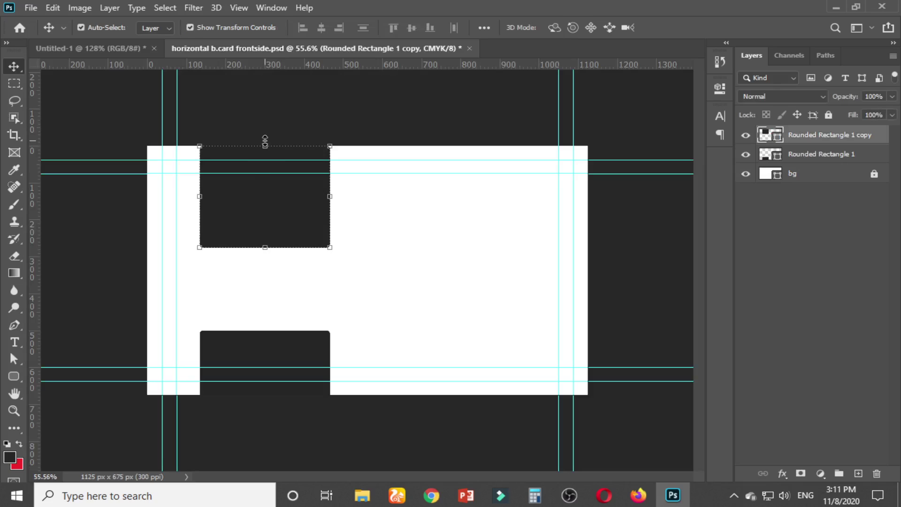
# Stretch the upper dark rectangle taller past the card's top edge and compare with the mockup
pyautogui.moveTo(265, 141); pyautogui.dragTo(271, 109)
pyautogui.hotkey('ctrl', 'z')
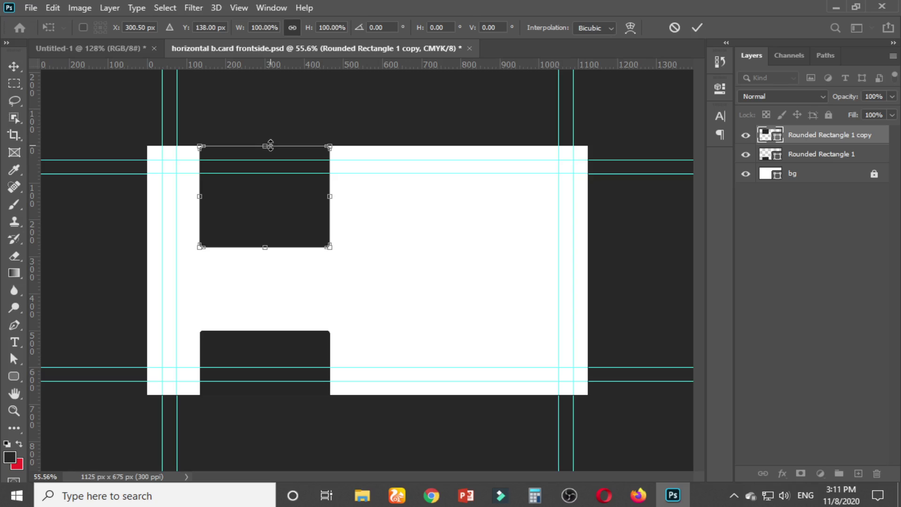
pyautogui.moveTo(270, 145); pyautogui.dragTo(265, 120)
pyautogui.hotkey('ctrl', 'z')
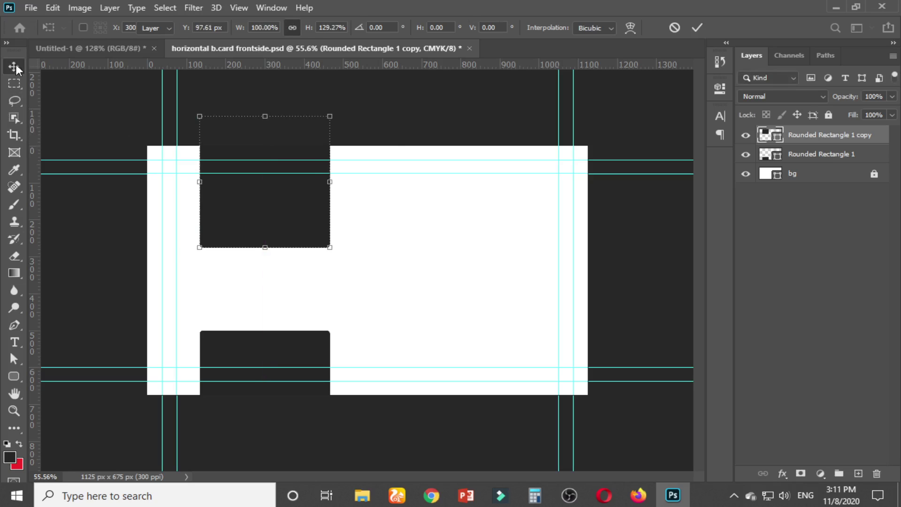
pyautogui.click(15, 64)
pyautogui.click(419, 112)
pyautogui.click(314, 197)
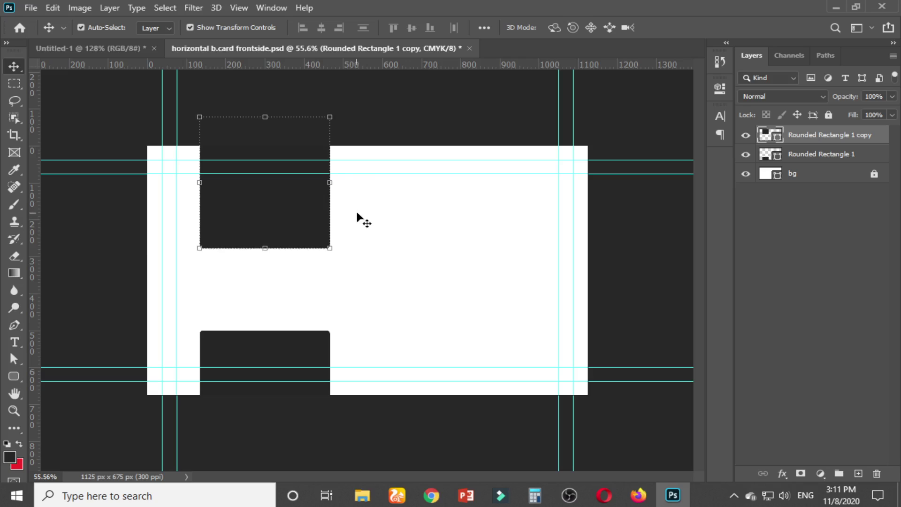
pyautogui.click(386, 131)
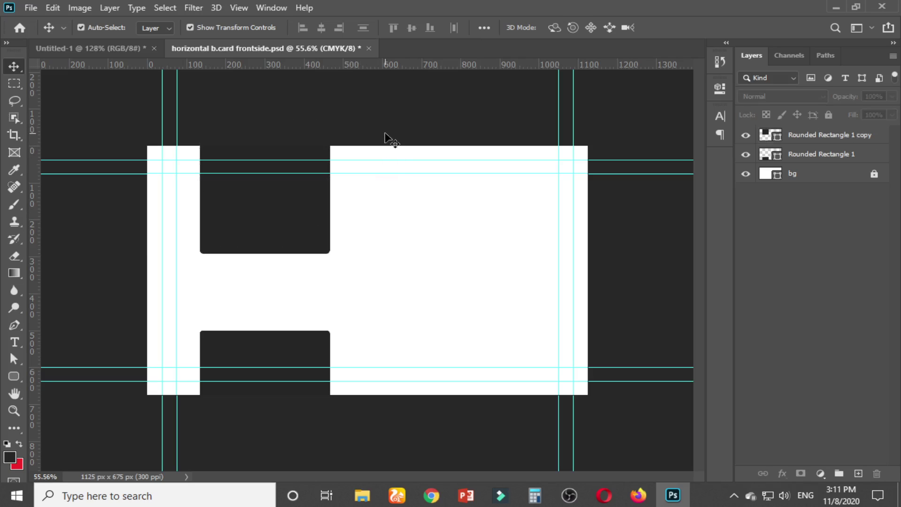
pyautogui.click(116, 49)
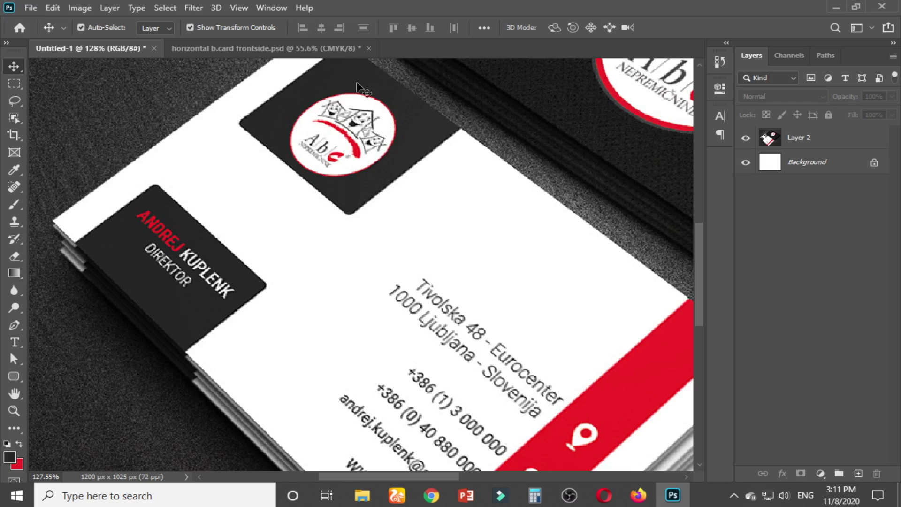
pyautogui.click(207, 47)
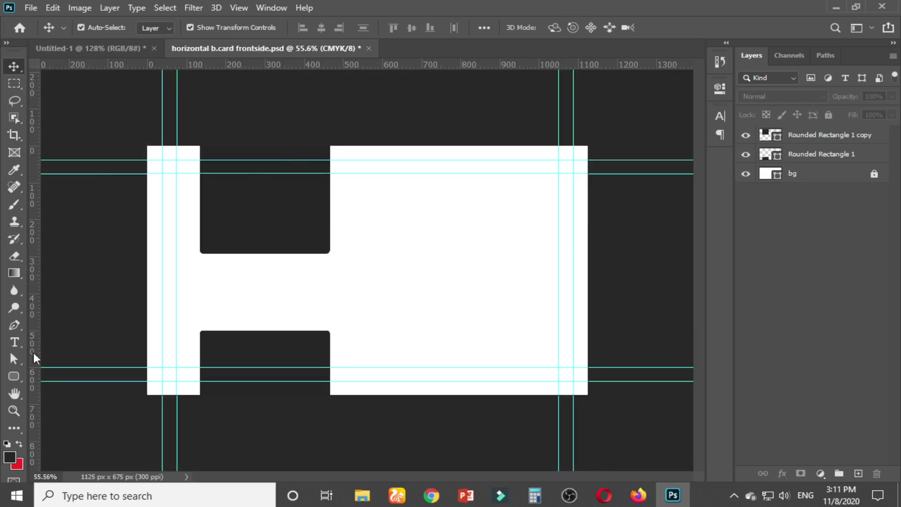
pyautogui.click(16, 375)
# Draw a 237 × 237 px Ellipse 1 circle overlapping the top rectangle's lower edge
pyautogui.click(71, 402)
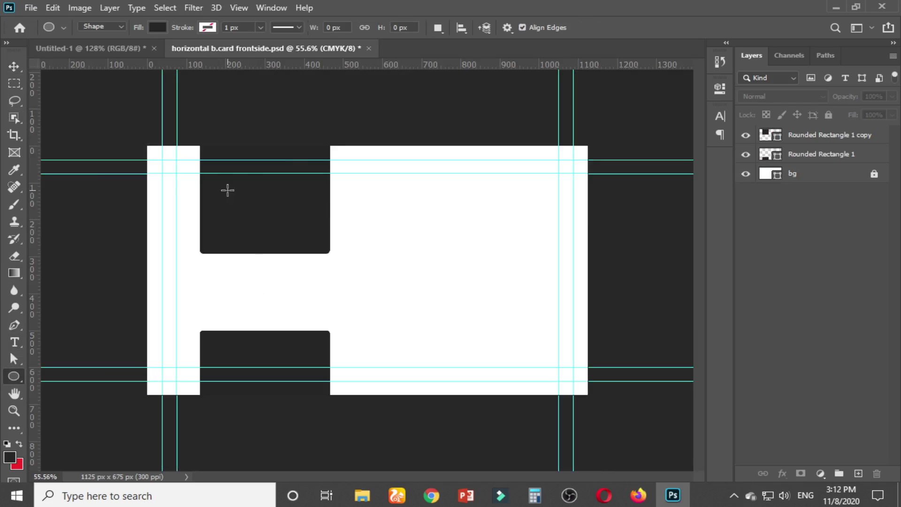
pyautogui.moveTo(227, 190); pyautogui.dragTo(321, 359)
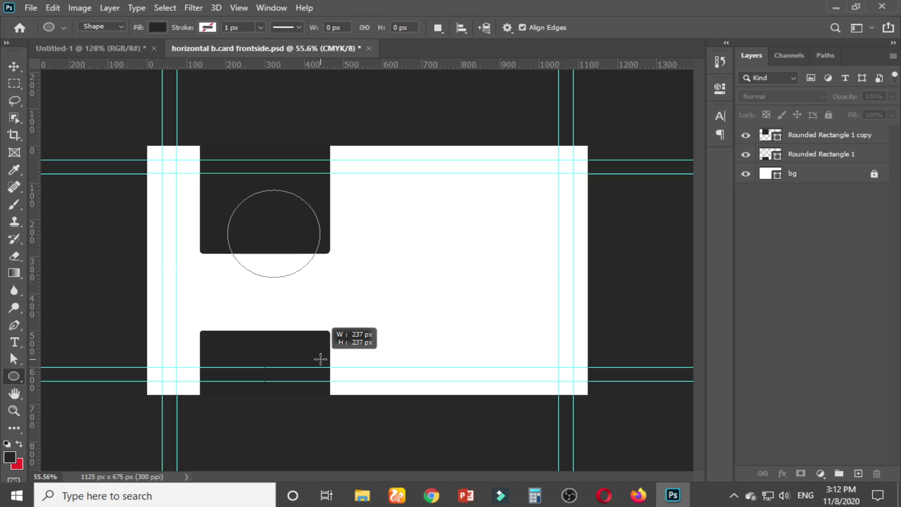
pyautogui.moveTo(321, 359); pyautogui.dragTo(320, 360)
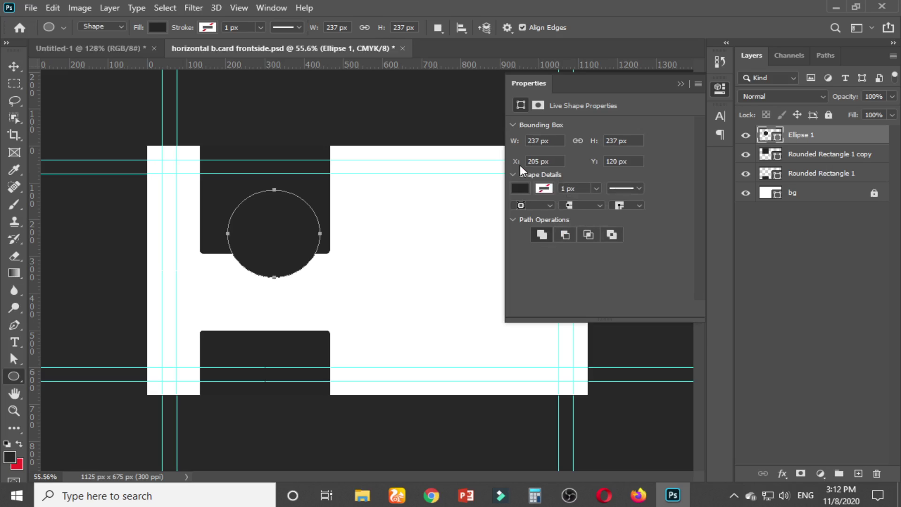
# Set the circle's fill colour to white #ffffff
pyautogui.click(519, 188)
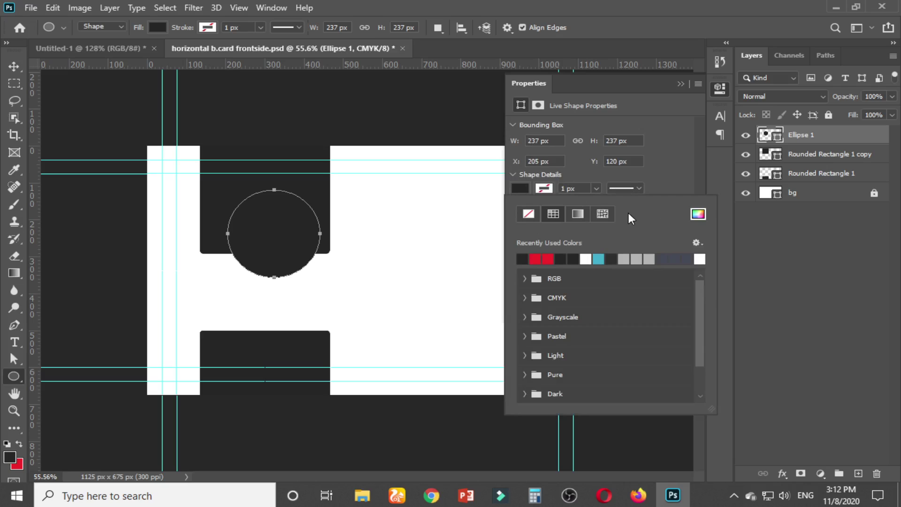
pyautogui.click(162, 25)
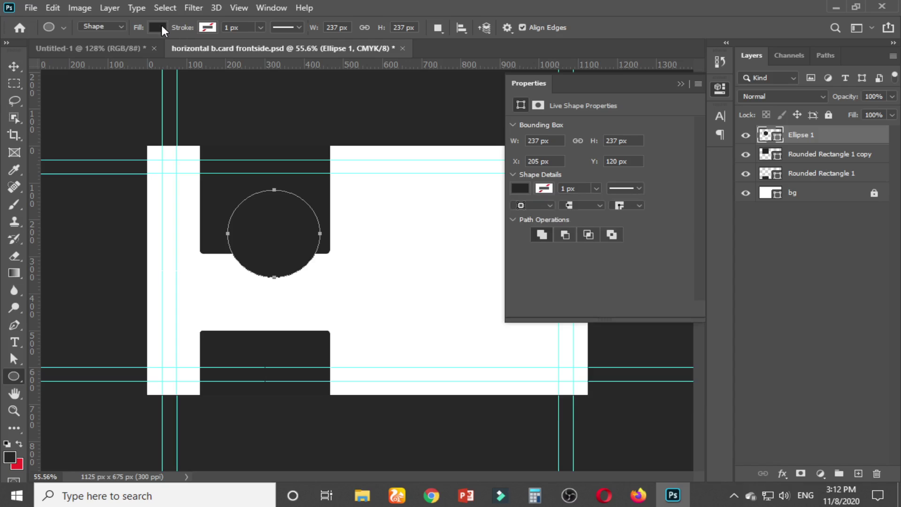
pyautogui.click(162, 26)
pyautogui.click(243, 53)
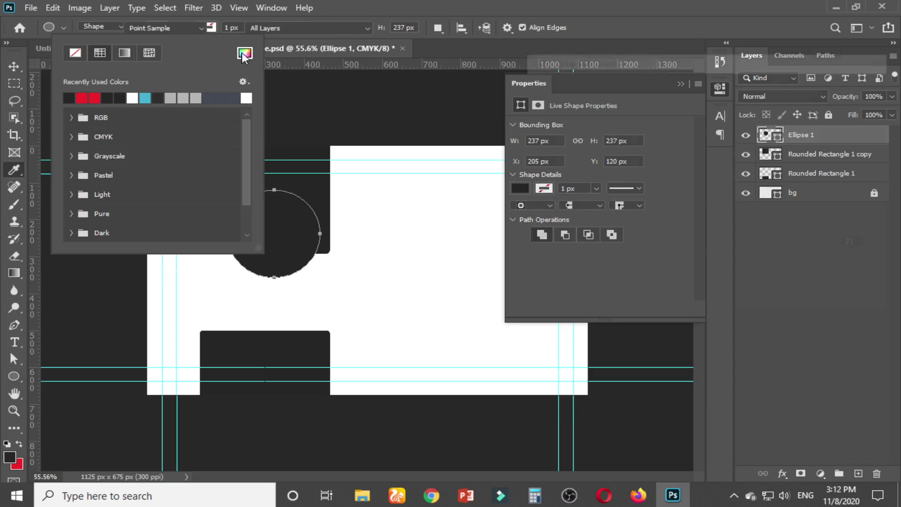
pyautogui.moveTo(644, 136); pyautogui.dragTo(525, 88)
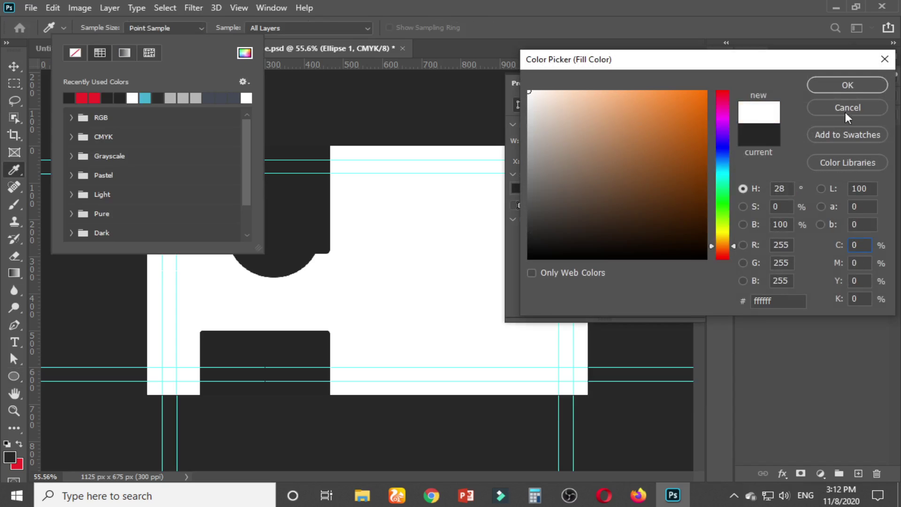
pyautogui.click(847, 85)
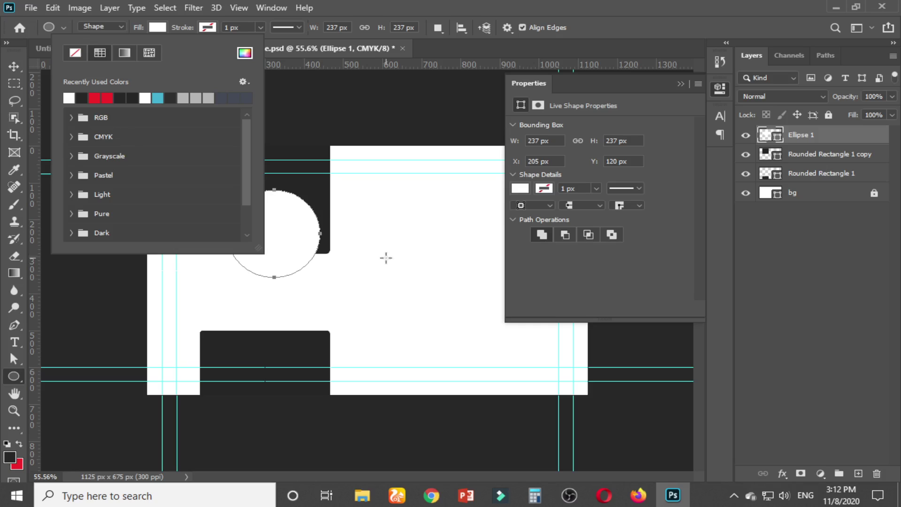
pyautogui.click(547, 190)
# Give the circle a 1 px red stroke, then view the Untitled-1 mockup
pyautogui.click(545, 189)
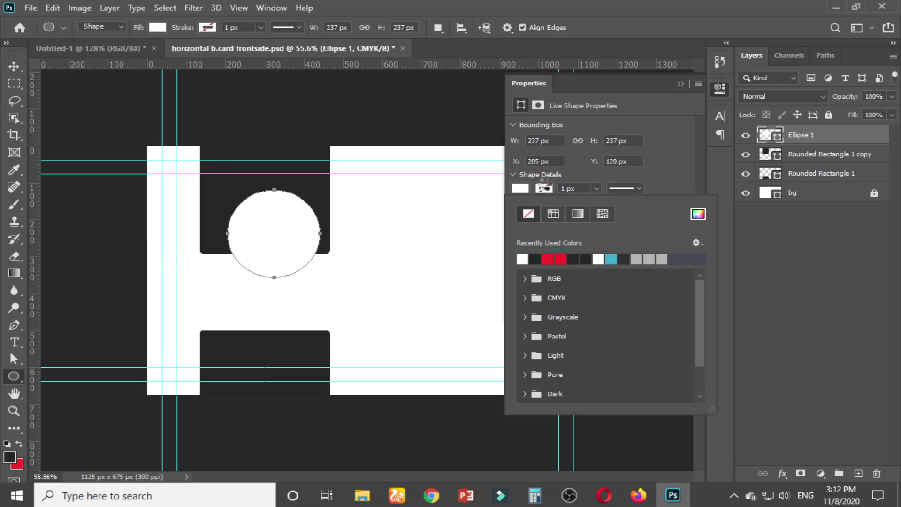
pyautogui.click(548, 258)
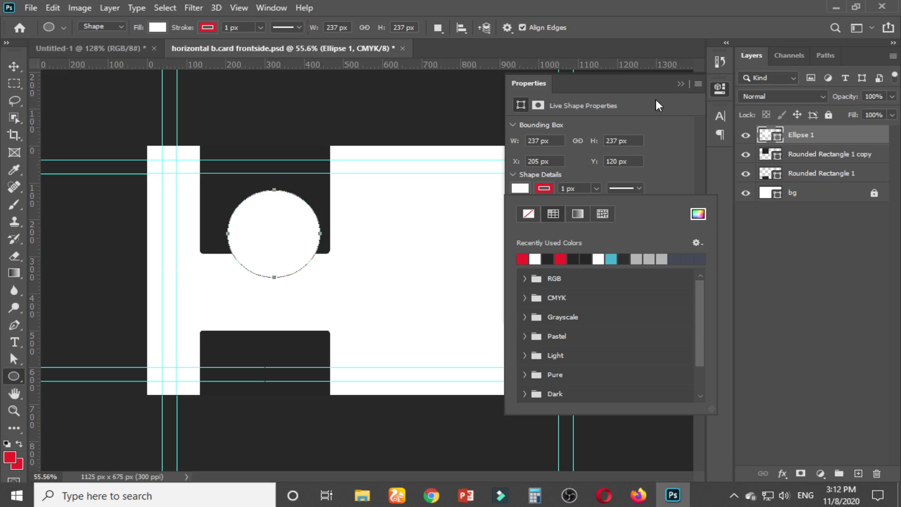
pyautogui.click(681, 82)
pyautogui.click(681, 81)
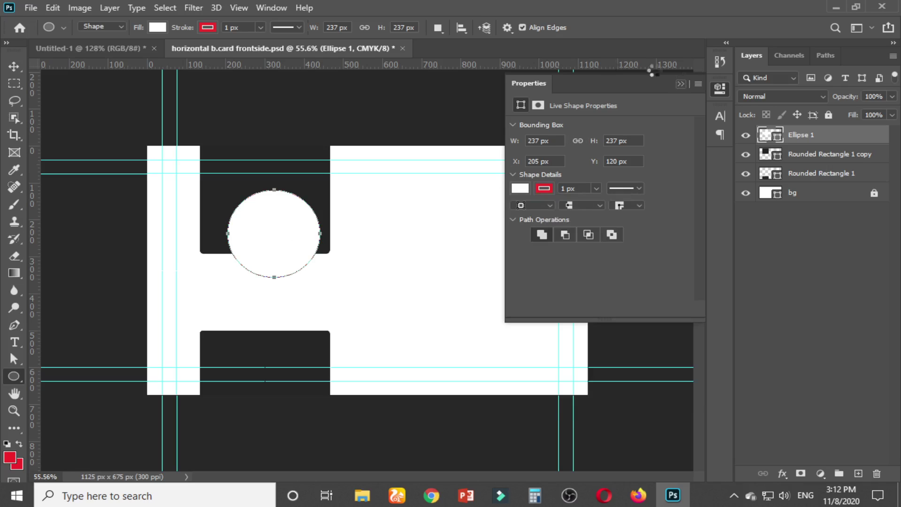
pyautogui.click(67, 48)
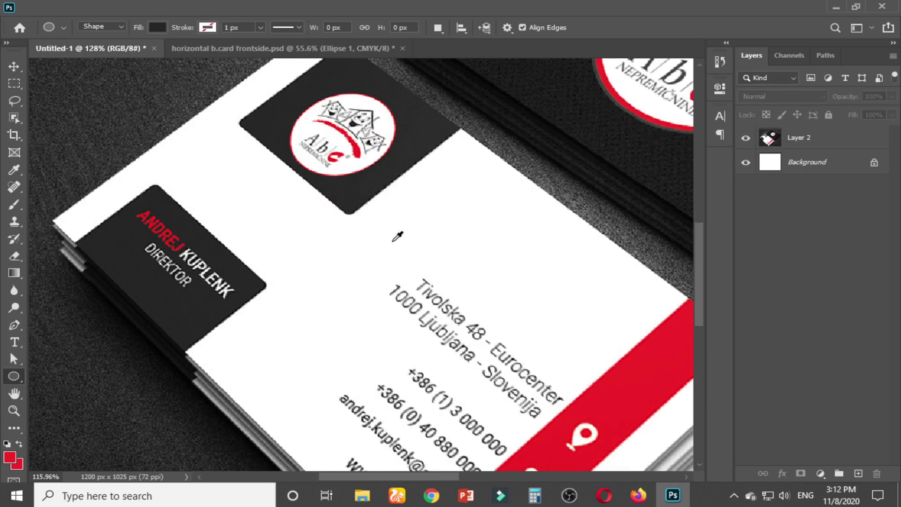
# Zoom in and out on the Untitled-1 mockup, then return to horizontal b.card frontside.psd
pyautogui.scroll(-3, 397, 234)
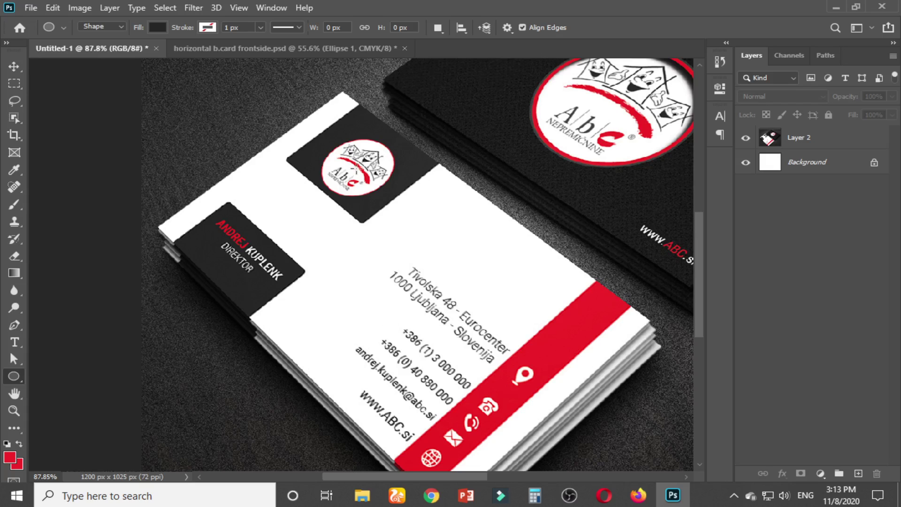
pyautogui.scroll(2, 357, 170)
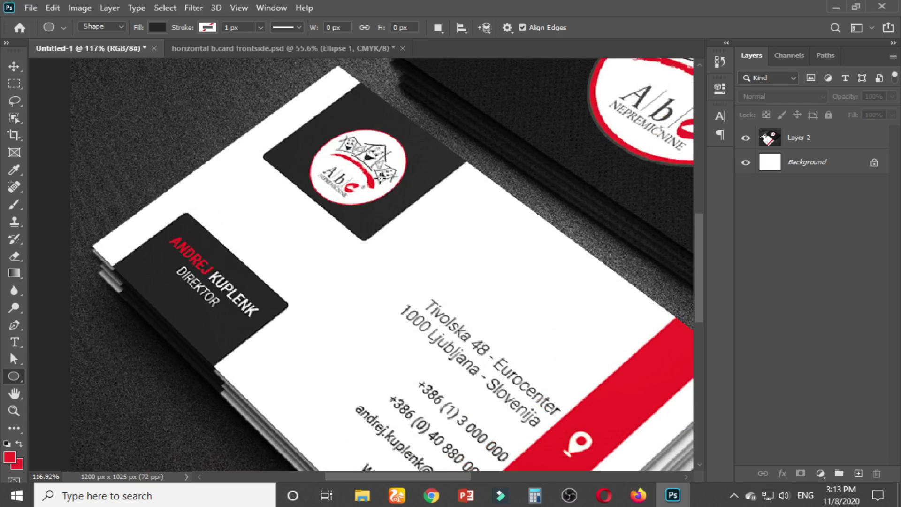
pyautogui.scroll(-1, 382, 185)
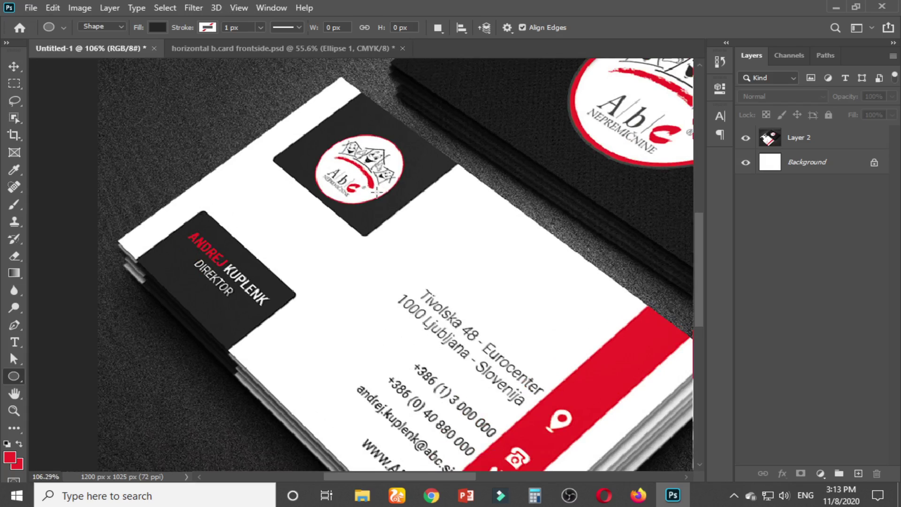
pyautogui.scroll(-2, 376, 192)
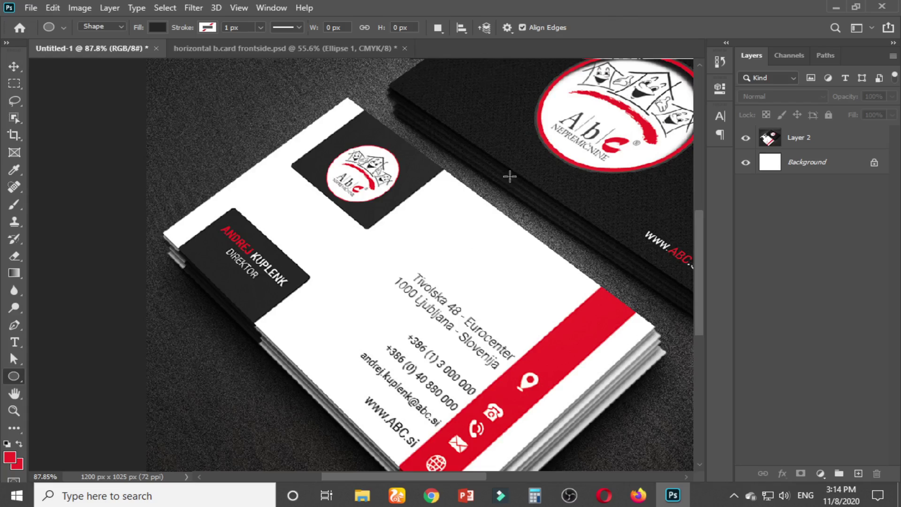
pyautogui.scroll(-3, 510, 176)
pyautogui.scroll(2, 383, 287)
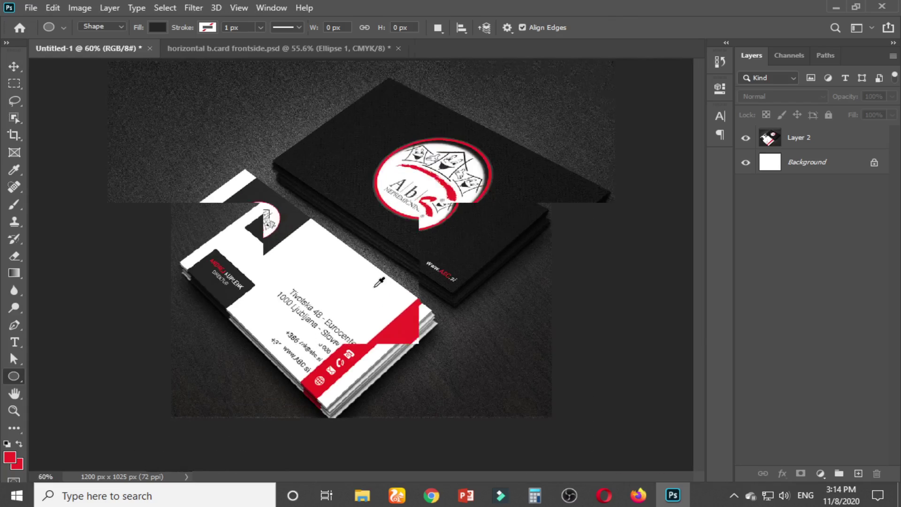
pyautogui.scroll(4, 379, 282)
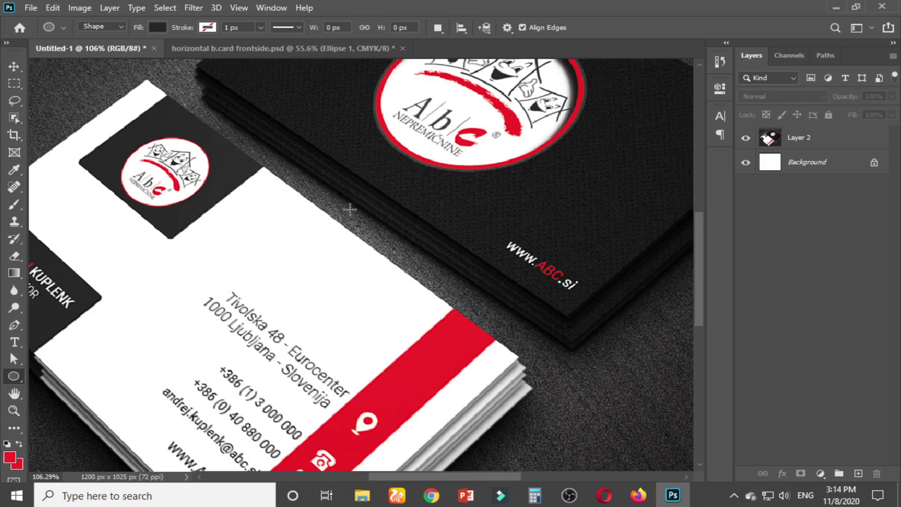
pyautogui.scroll(-3, 351, 208)
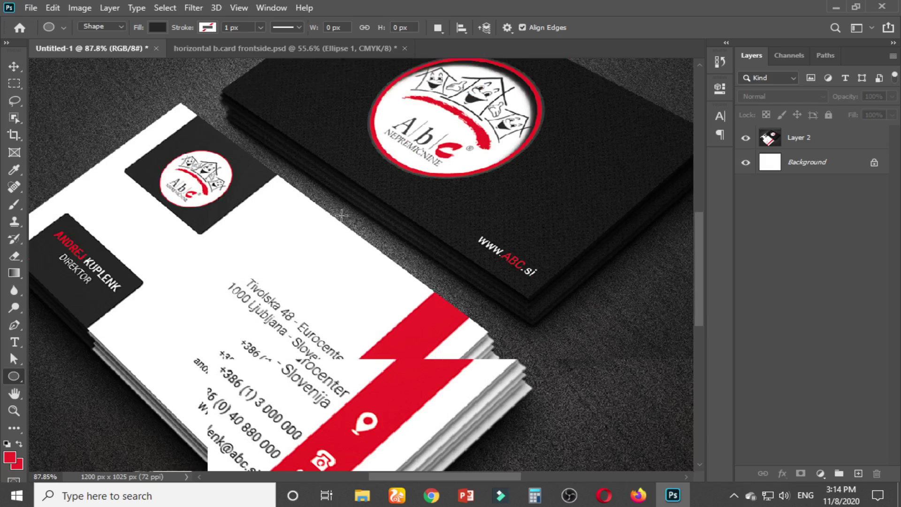
pyautogui.click(176, 45)
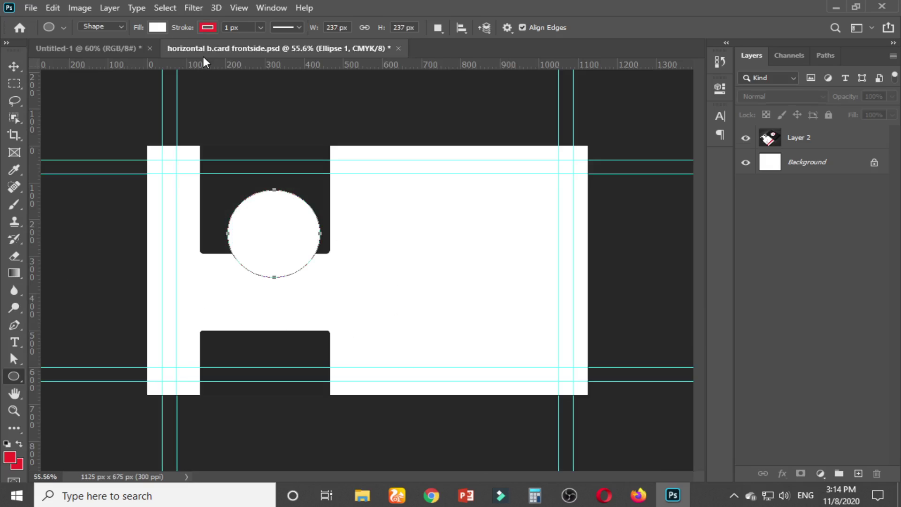
# Move the white circle onto the upper dark rectangle and shrink it
pyautogui.click(15, 66)
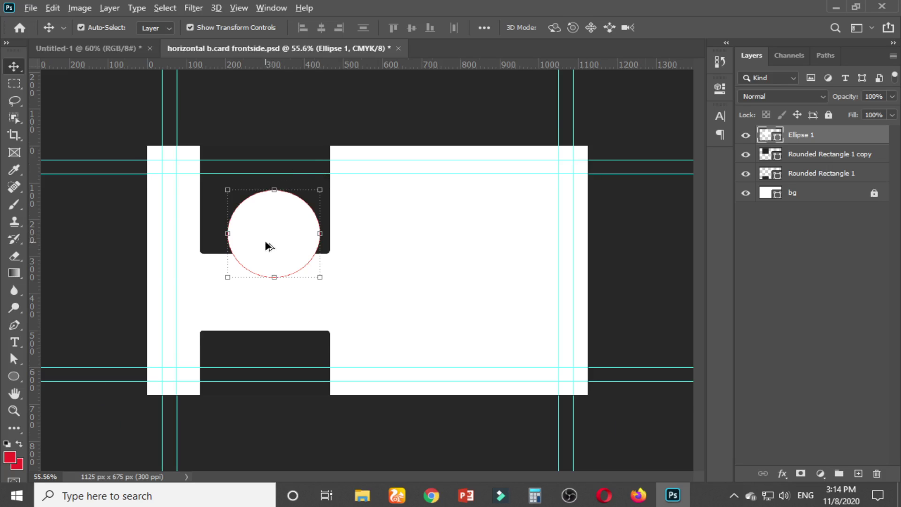
pyautogui.scroll(3, 264, 240)
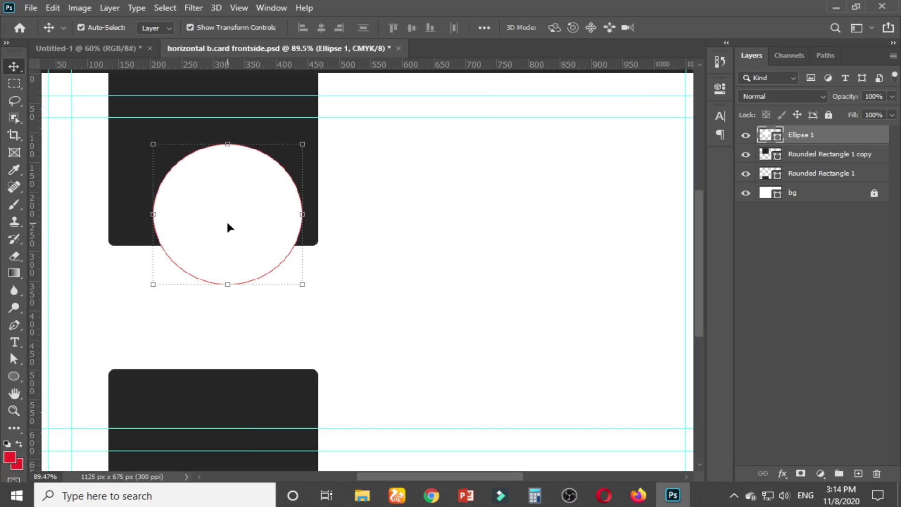
pyautogui.moveTo(227, 224); pyautogui.dragTo(226, 181)
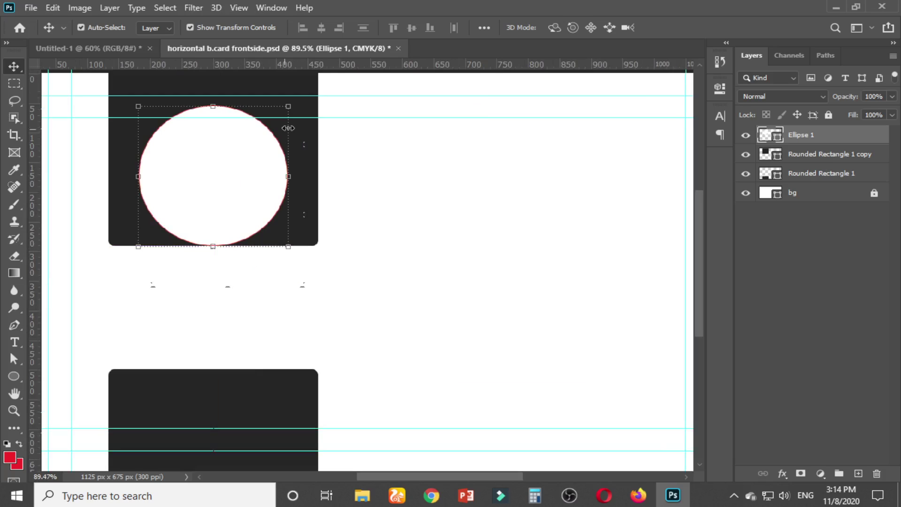
pyautogui.moveTo(291, 109); pyautogui.dragTo(269, 124)
pyautogui.moveTo(233, 158); pyautogui.dragTo(225, 157)
pyautogui.press('Return')
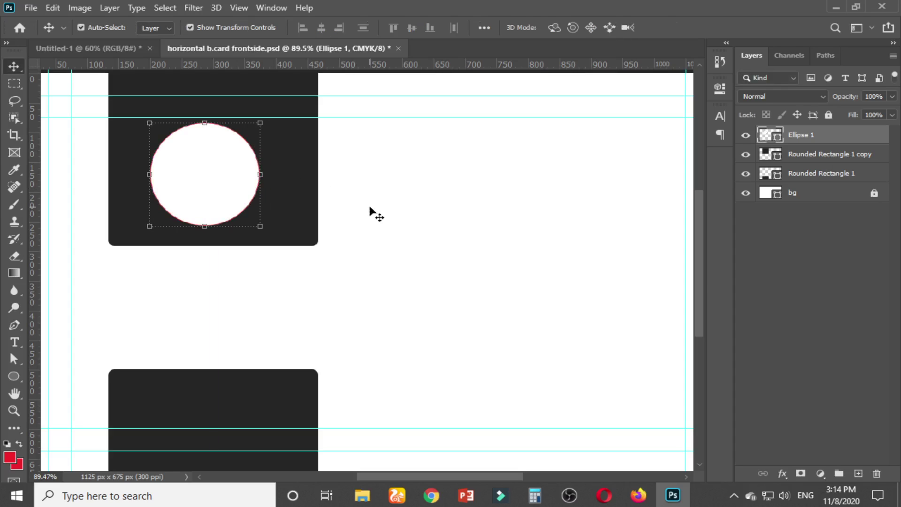
# Centre the circle on the upper dark rectangle both ways, then shift it down
pyautogui.keyDown('shift'); pyautogui.click(298, 185); pyautogui.keyUp('shift')
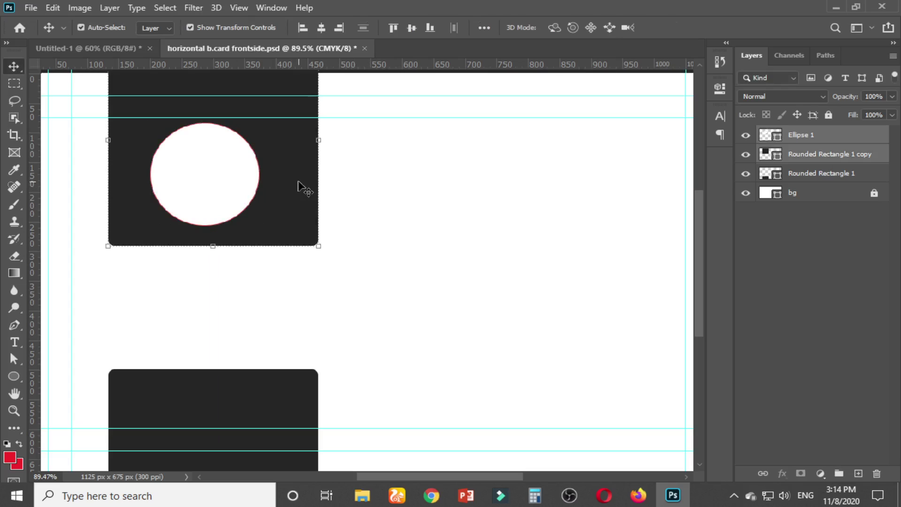
pyautogui.click(411, 28)
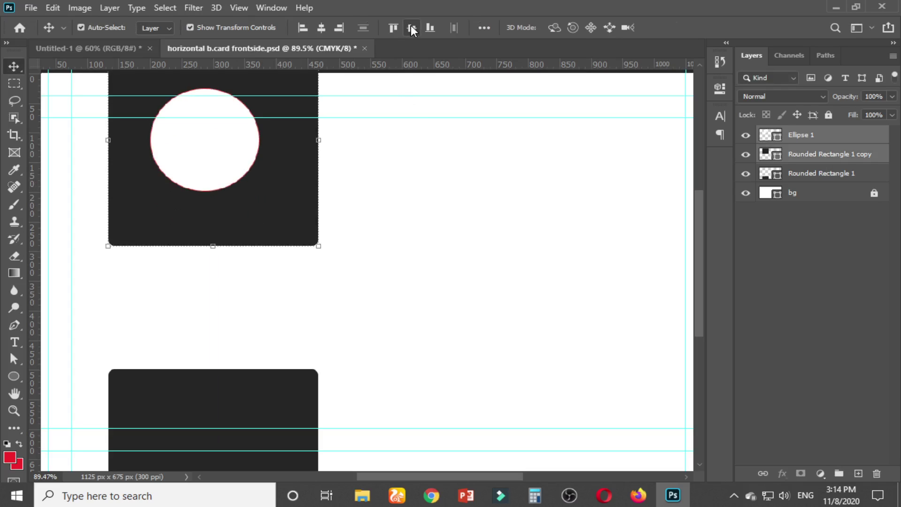
pyautogui.click(321, 27)
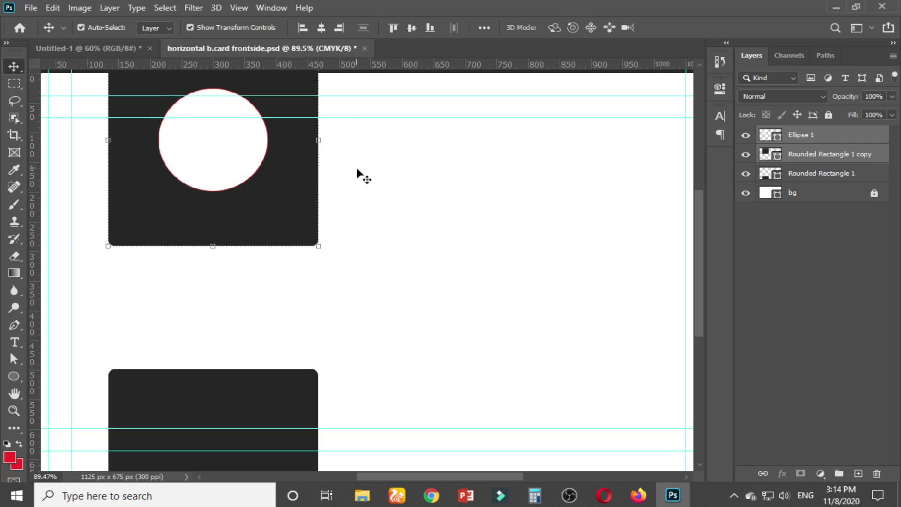
pyautogui.click(365, 179)
pyautogui.moveTo(203, 148); pyautogui.dragTo(202, 190)
pyautogui.click(353, 194)
pyautogui.scroll(-2, 353, 193)
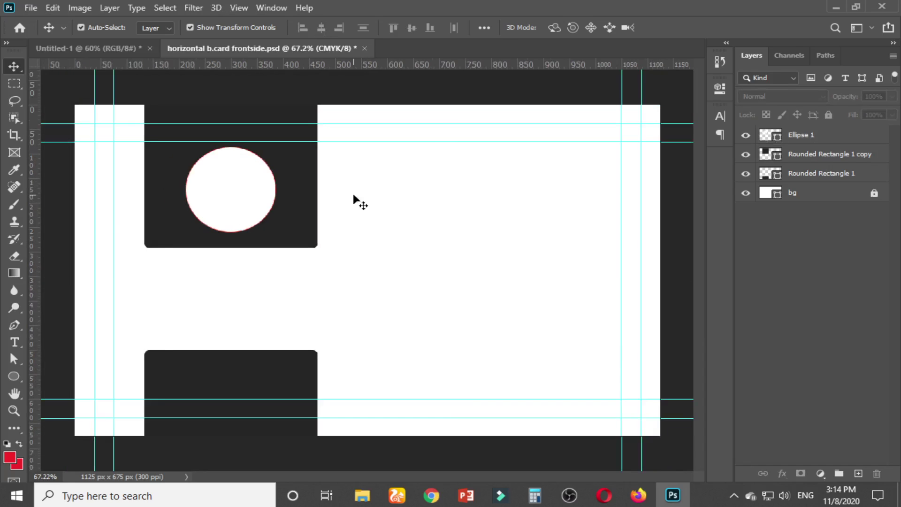
# Lengthen the upper dark rectangle slightly downward after checking the mockup
pyautogui.click(98, 47)
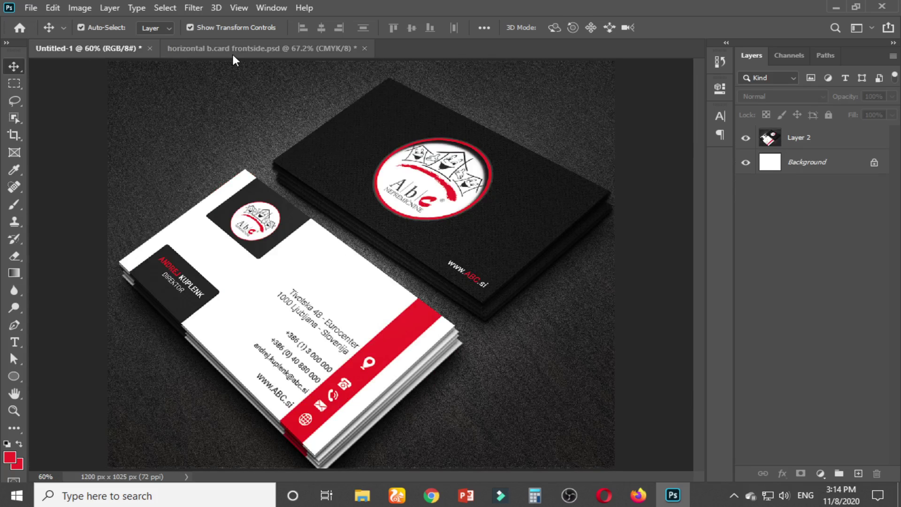
pyautogui.click(232, 51)
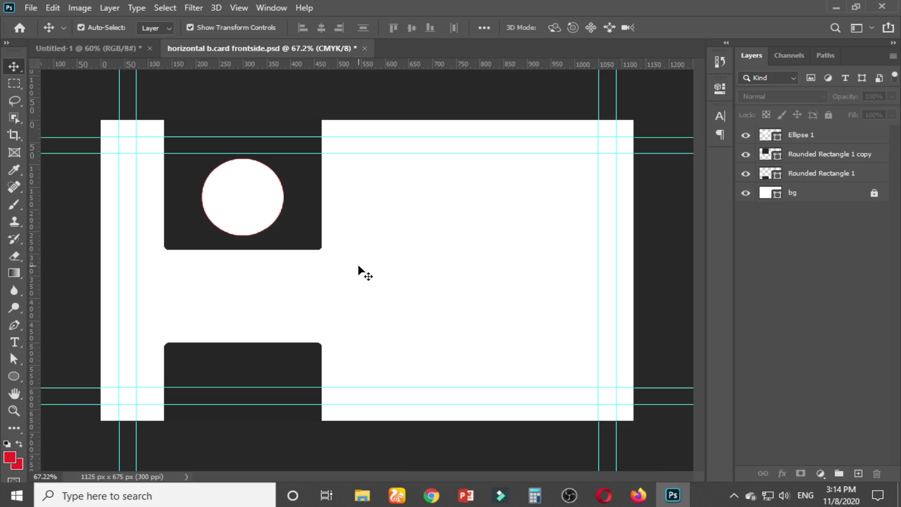
pyautogui.click(305, 245)
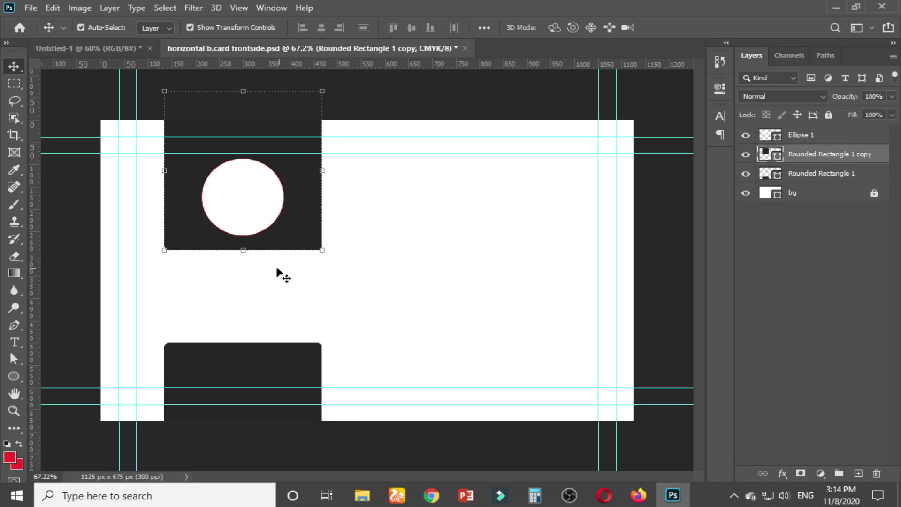
pyautogui.moveTo(244, 250); pyautogui.dragTo(244, 261)
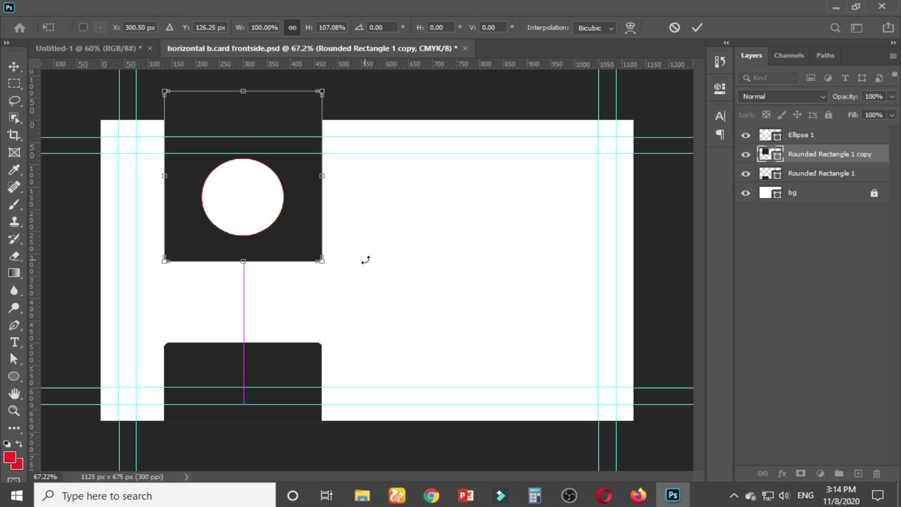
pyautogui.moveTo(366, 260); pyautogui.dragTo(367, 260)
pyautogui.press('Return')
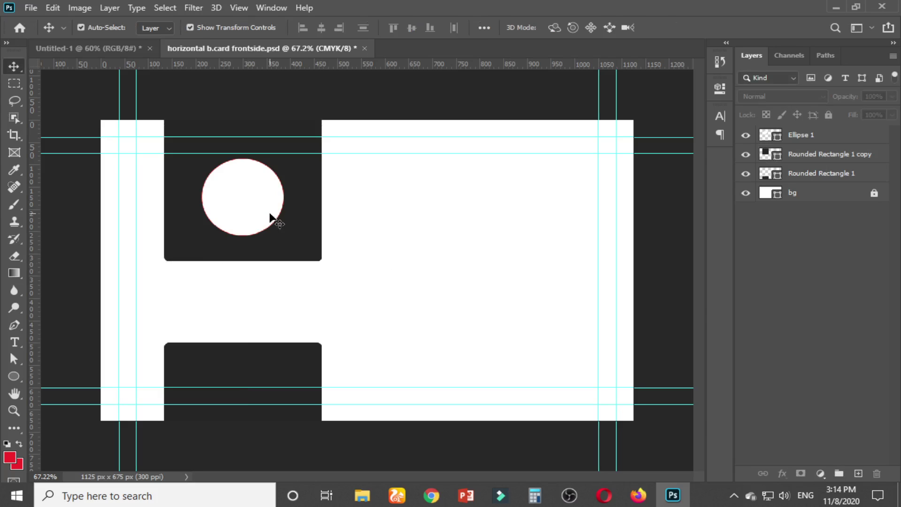
# Enlarge the circle slightly to 192.25 × 192.25 px and reselect it
pyautogui.click(262, 211)
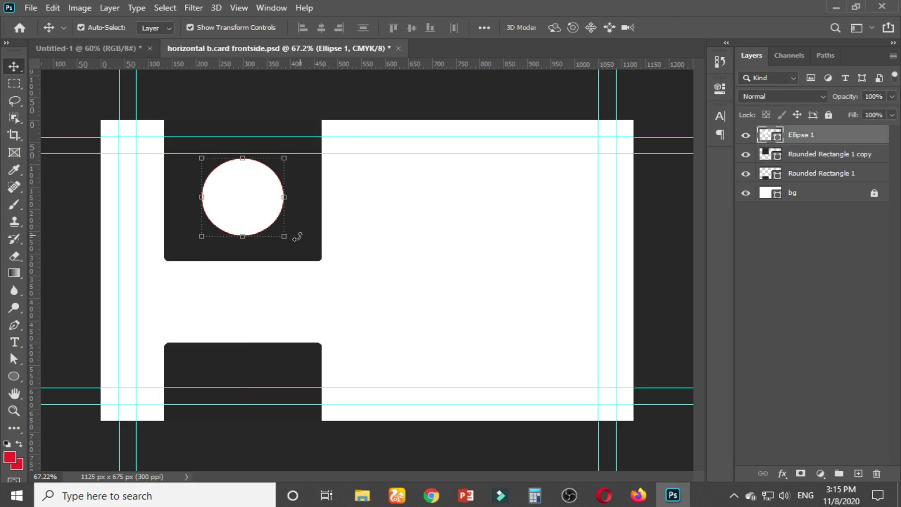
pyautogui.moveTo(289, 239); pyautogui.dragTo(291, 242)
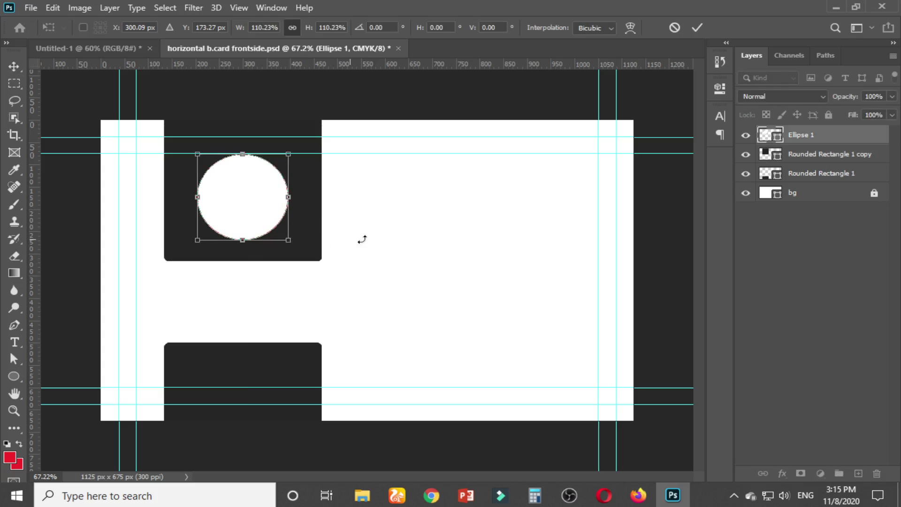
pyautogui.press('Return')
pyautogui.click(395, 219)
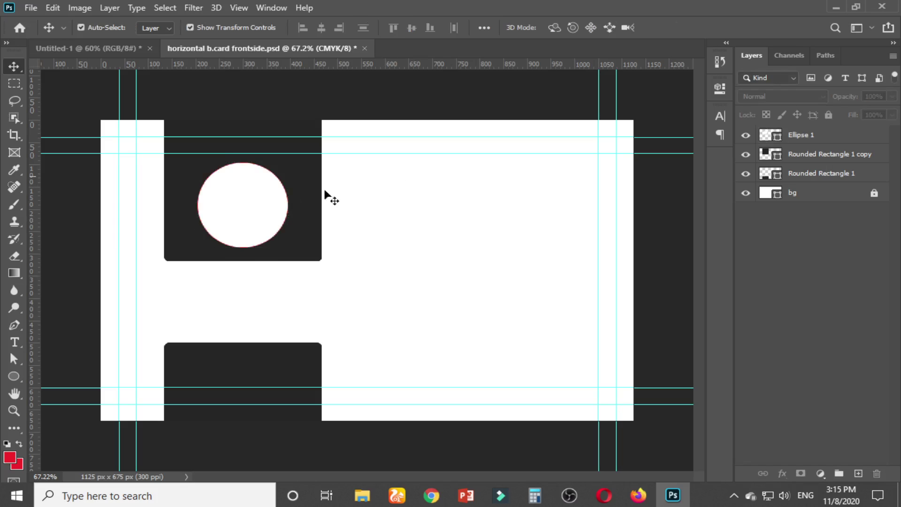
pyautogui.click(269, 200)
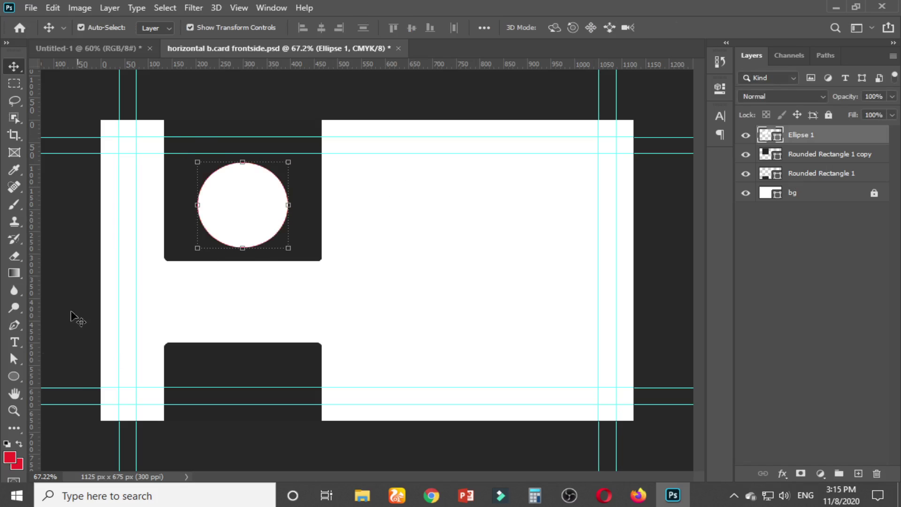
pyautogui.click(14, 376)
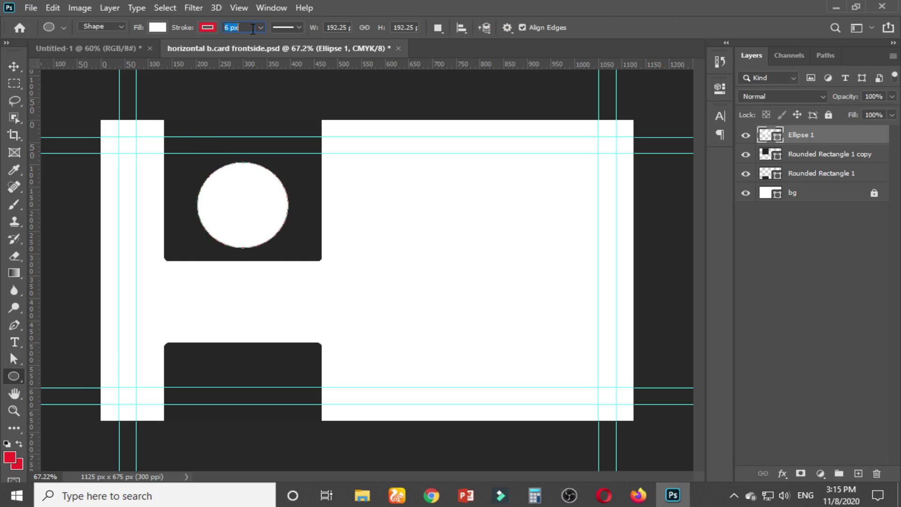
# Give the circle an 8 px red outline and nudge it down a few pixels
pyautogui.press('Return')
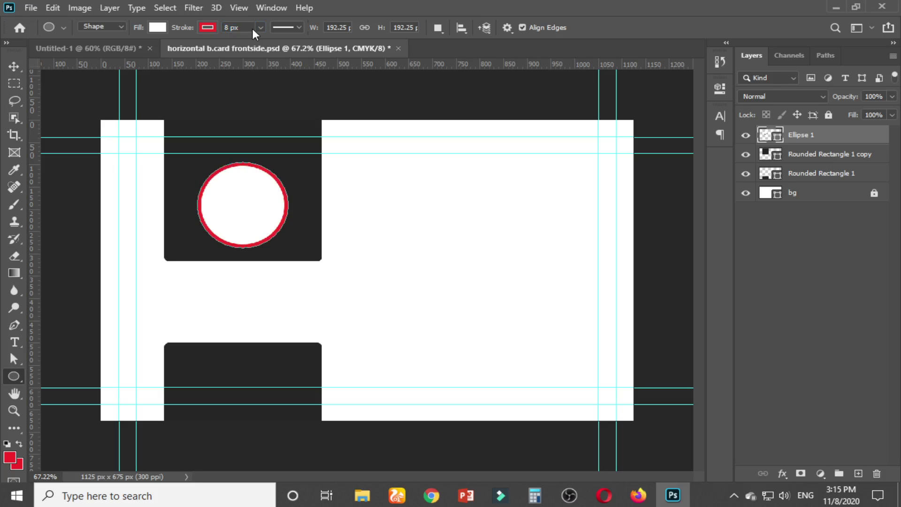
pyautogui.click(14, 66)
pyautogui.click(431, 237)
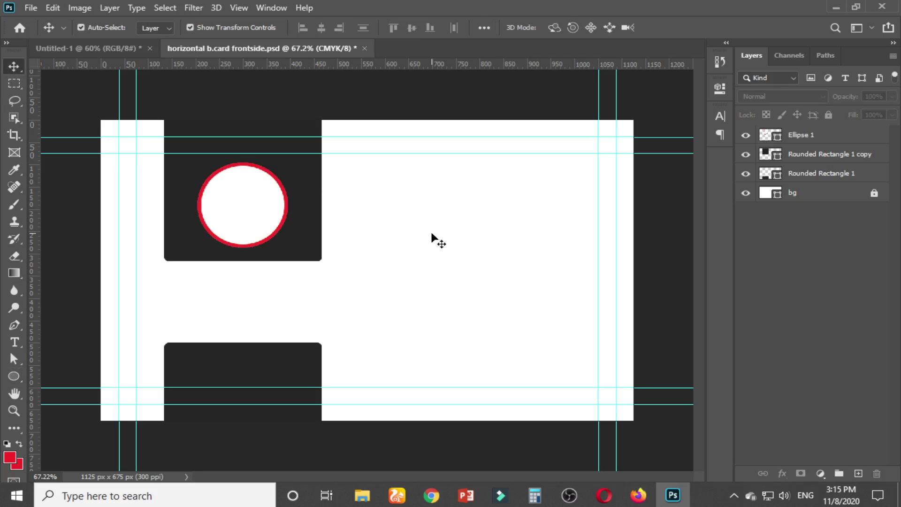
pyautogui.click(242, 215)
pyautogui.press('Down')
pyautogui.press('Down')
pyautogui.press('Down')
pyautogui.press('Down')
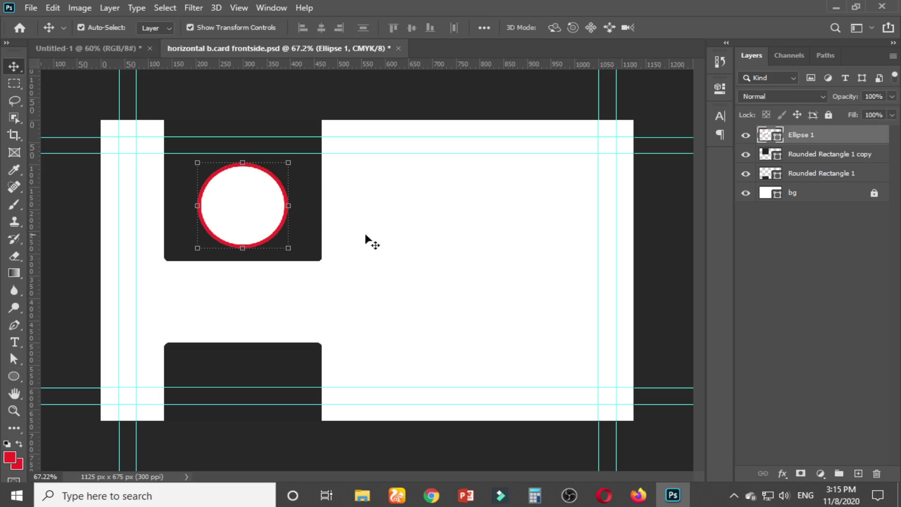
pyautogui.click(415, 238)
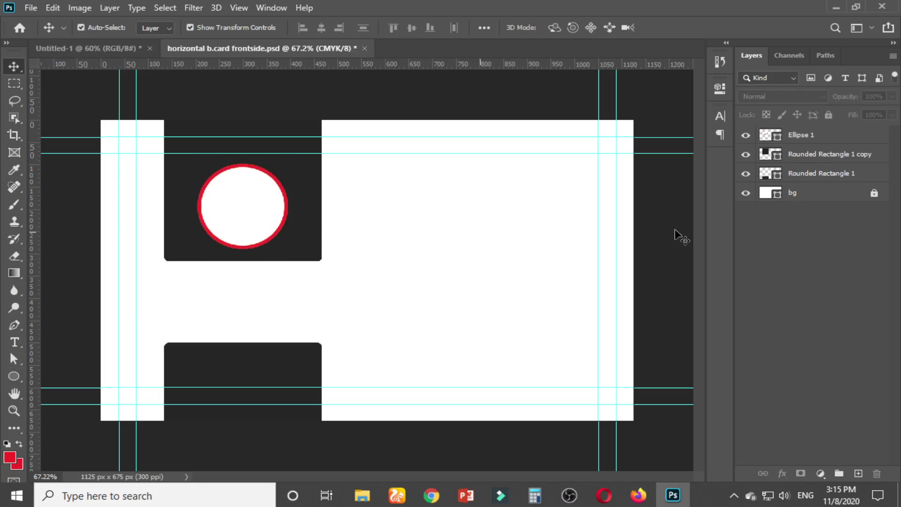
# Convert the Ellipse 1 layer to a smart object
pyautogui.click(823, 135)
pyautogui.rightClick(824, 135)
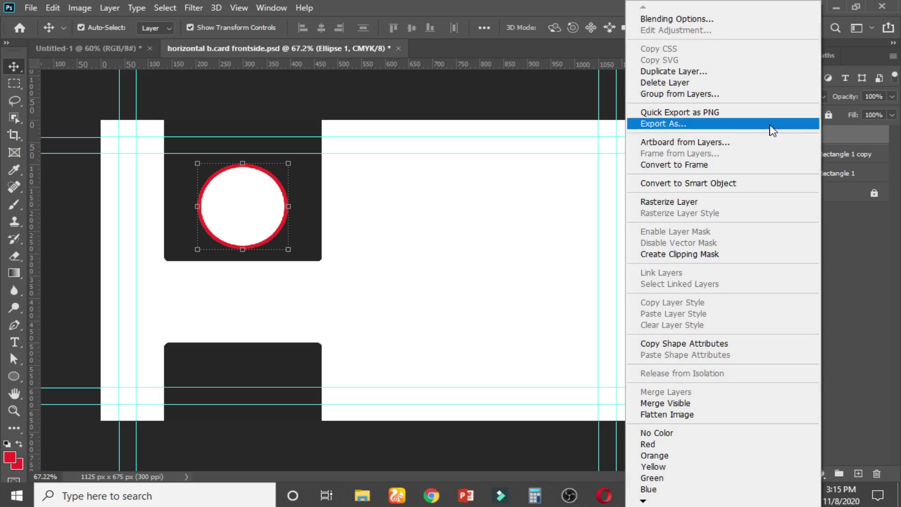
pyautogui.click(694, 185)
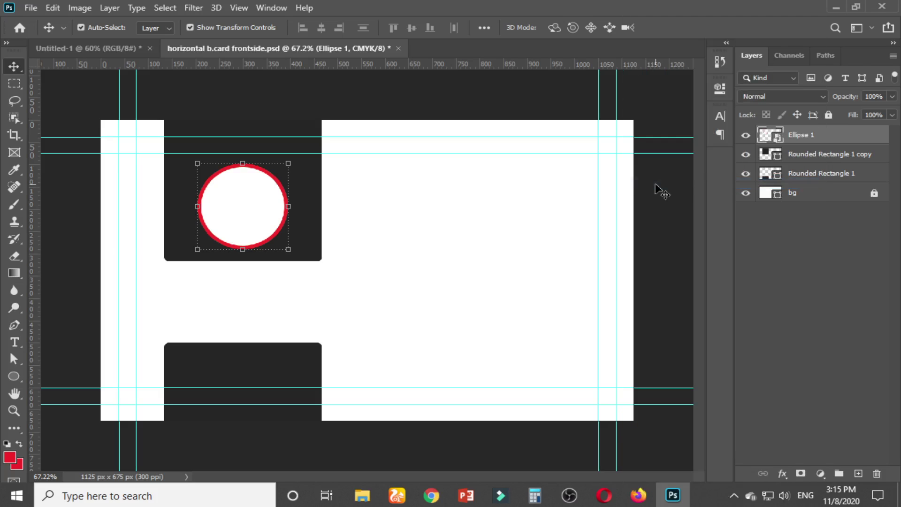
pyautogui.click(534, 200)
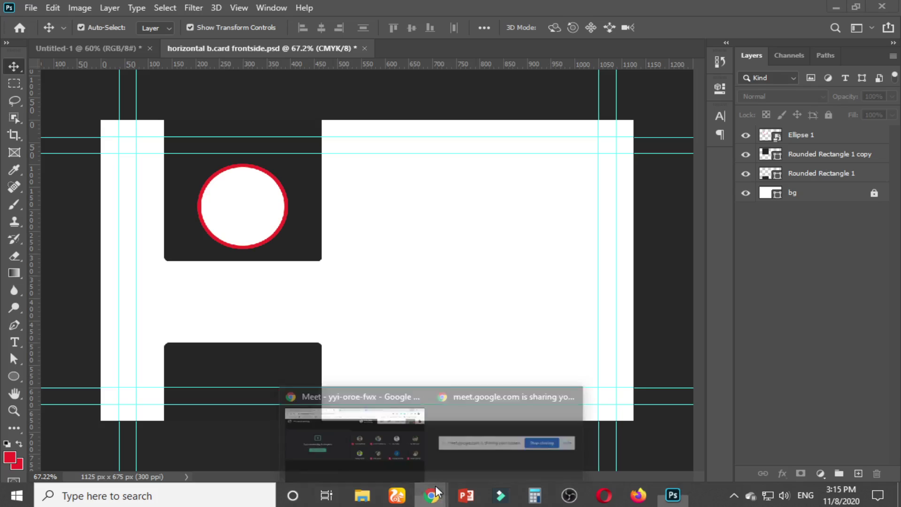
# Search Google Images in a new browser tab for 'balck and red logo'
pyautogui.hotkey('alt', 'Tab')
pyautogui.click(695, 11)
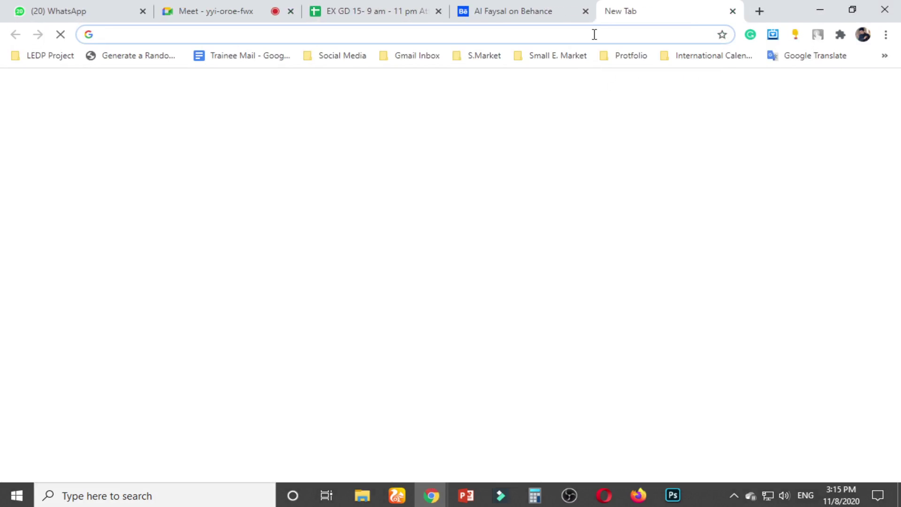
pyautogui.write('balck a')
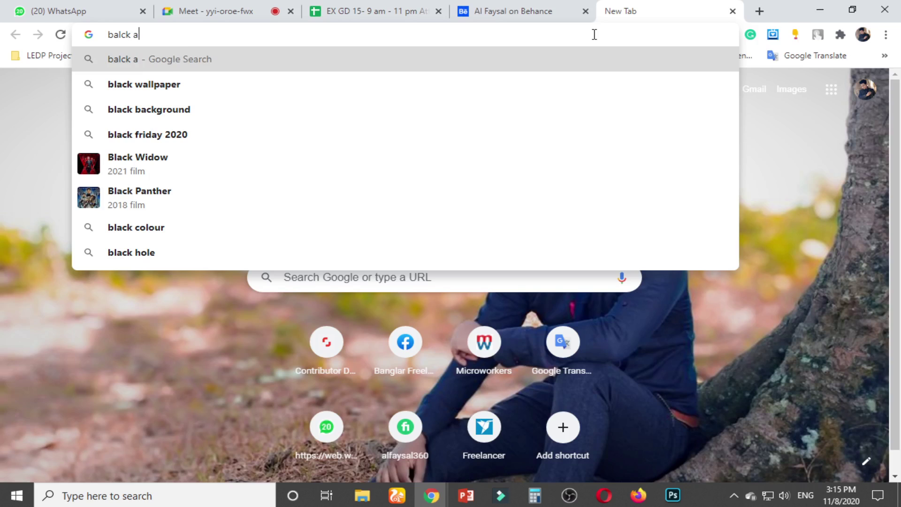
pyautogui.write('nd red logo')
pyautogui.press('Return')
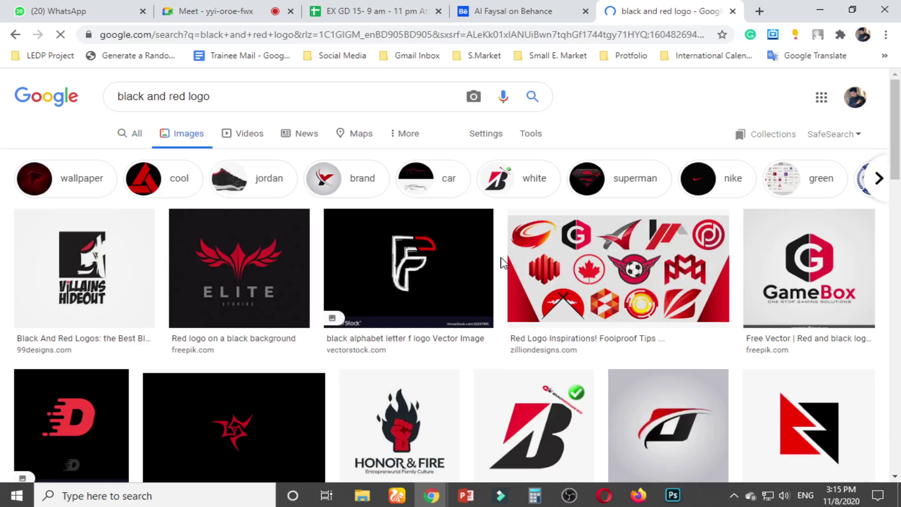
pyautogui.scroll(-3, 536, 281)
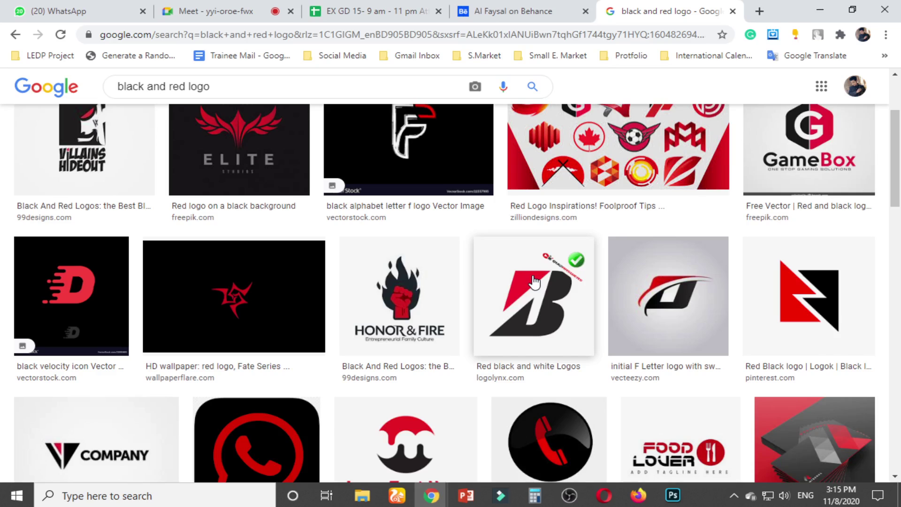
pyautogui.scroll(-1, 535, 282)
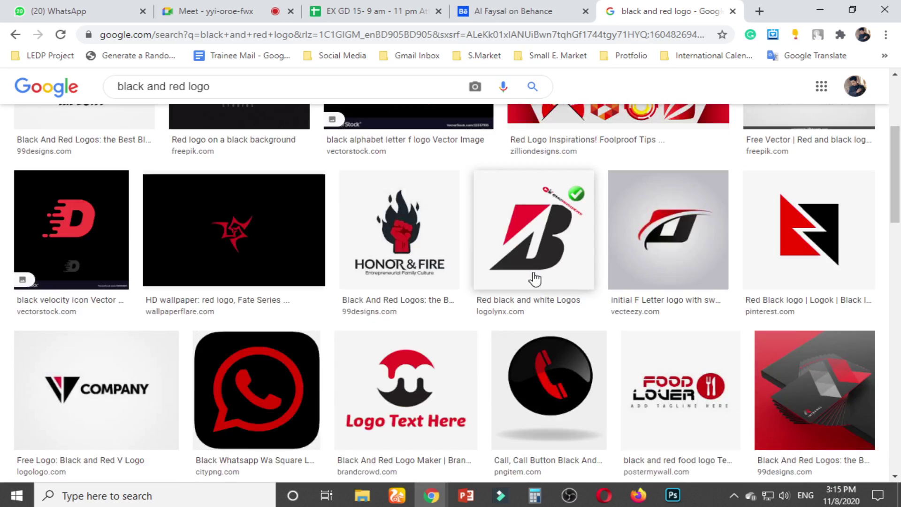
# Copy the red-and-black Lady Design logo image and close the extra image tab
pyautogui.click(453, 344)
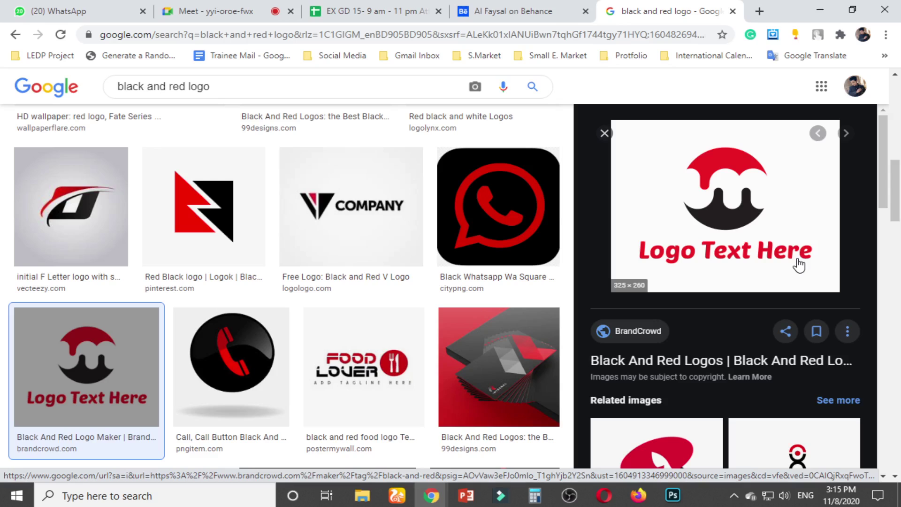
pyautogui.rightClick(699, 229)
pyautogui.click(741, 332)
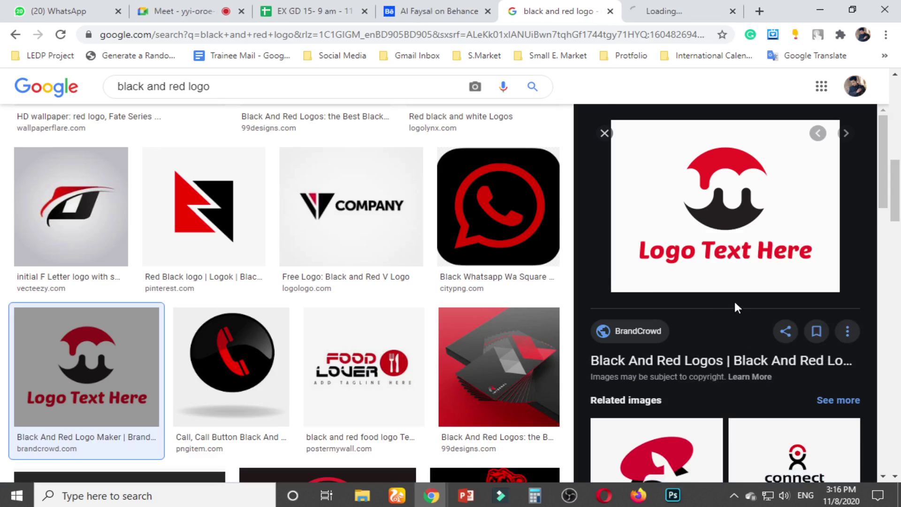
pyautogui.scroll(-3, 710, 276)
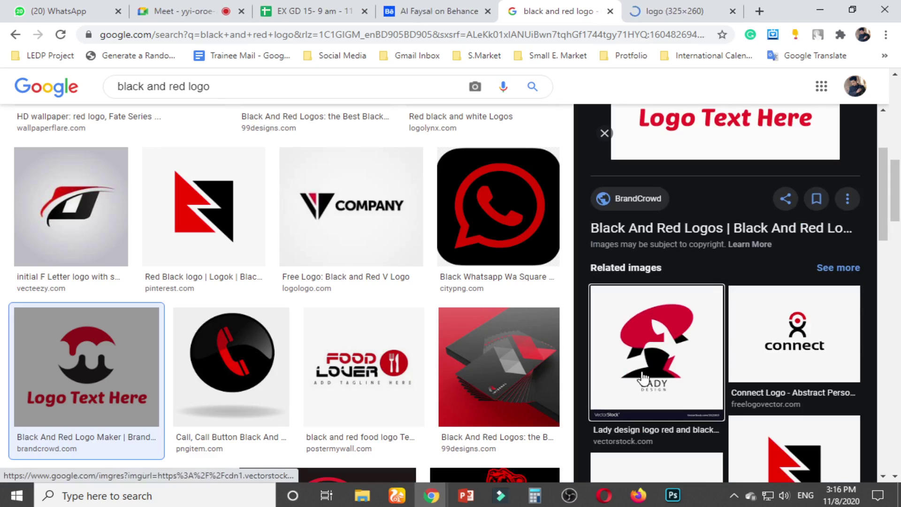
pyautogui.click(674, 339)
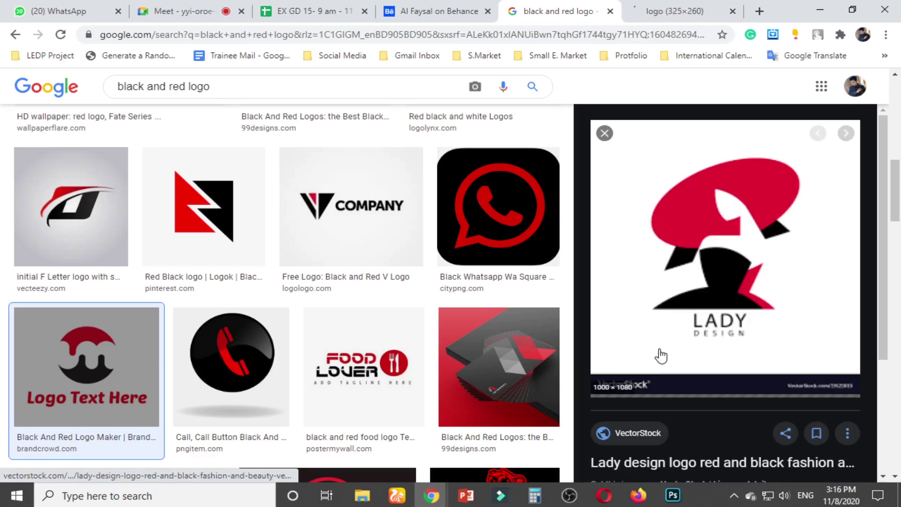
pyautogui.rightClick(701, 228)
pyautogui.click(744, 370)
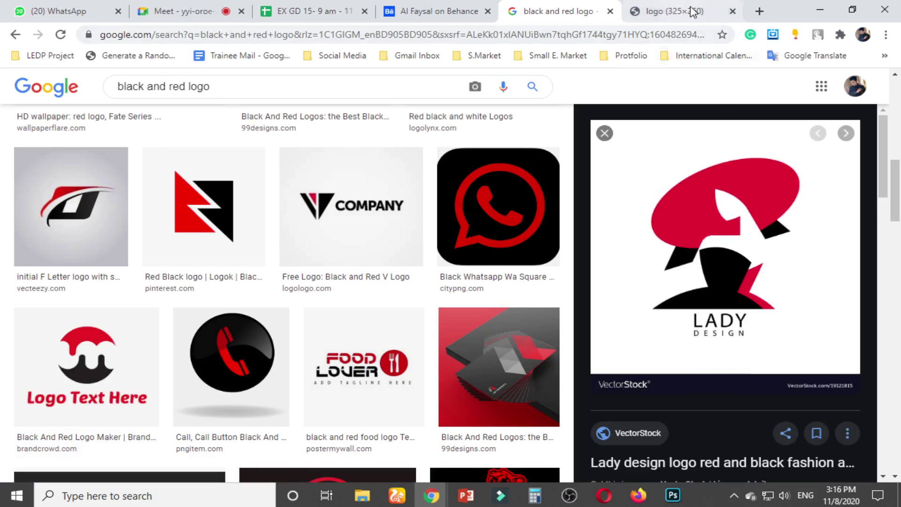
pyautogui.click(733, 11)
# Rename the Ellipse 1 layer to 'logo here'
pyautogui.click(671, 496)
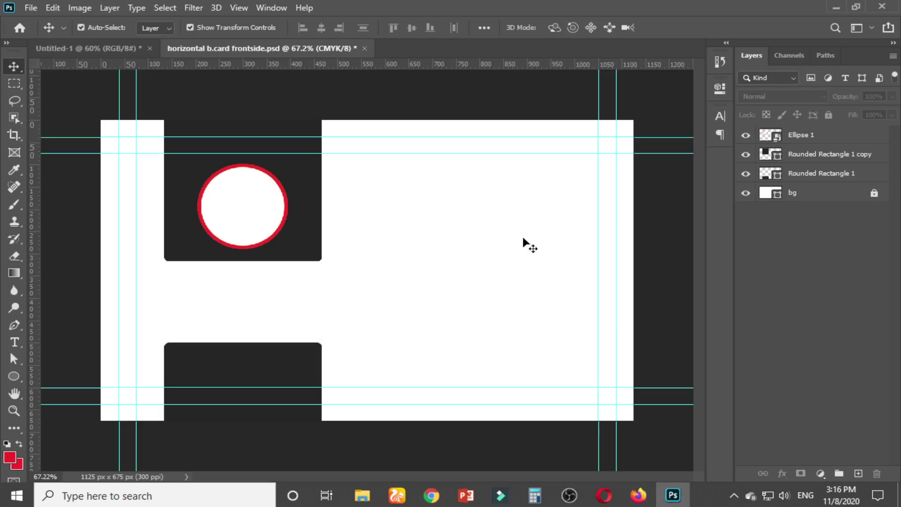
pyautogui.doubleClick(800, 136)
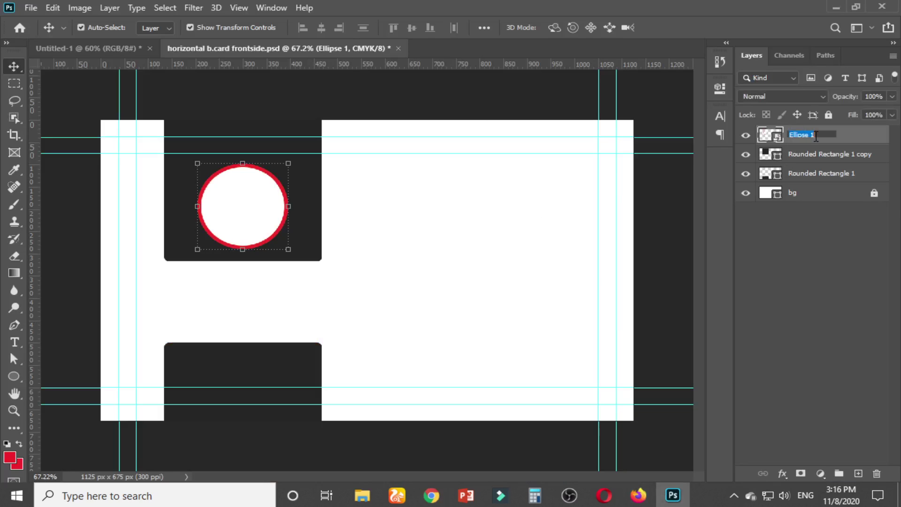
pyautogui.write('logo here')
pyautogui.press('Return')
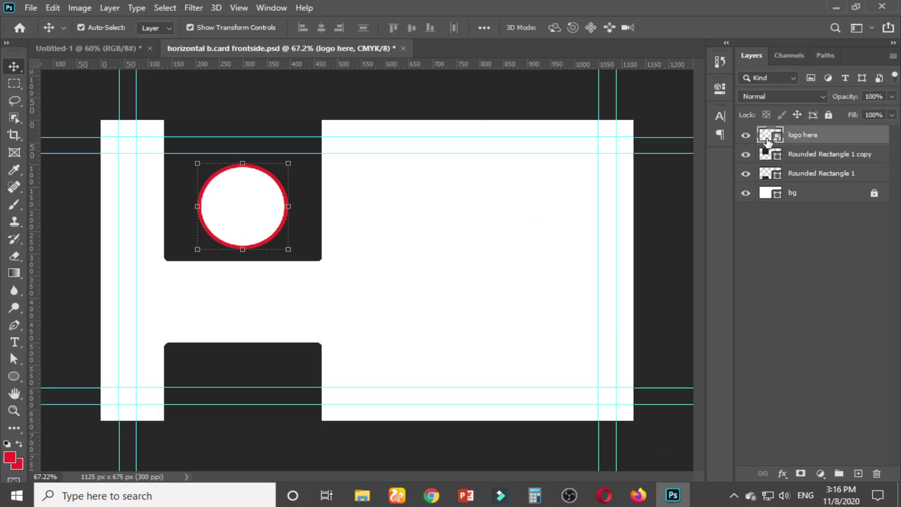
# Paste the Lady Design logo inside the circle's smart object and convert it to a smart object
pyautogui.doubleClick(770, 135)
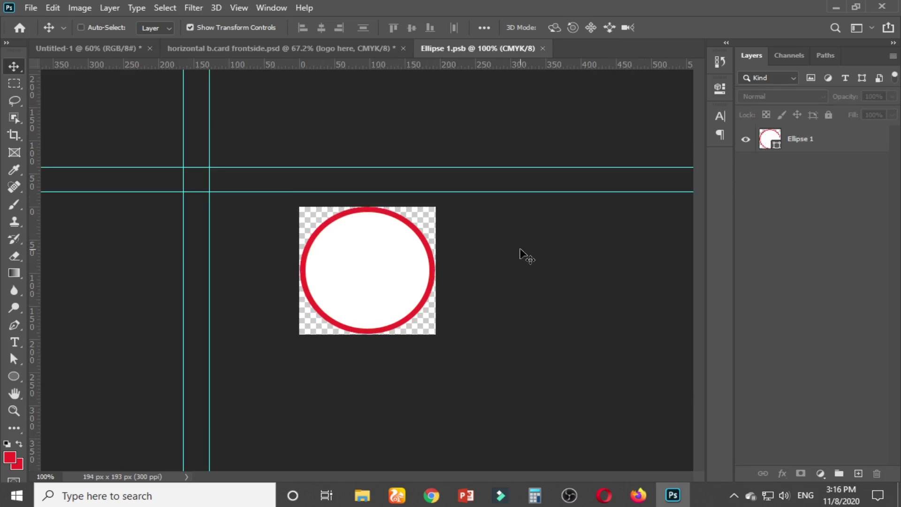
pyautogui.hotkey('ctrl', 'v')
pyautogui.scroll(-2, 503, 273)
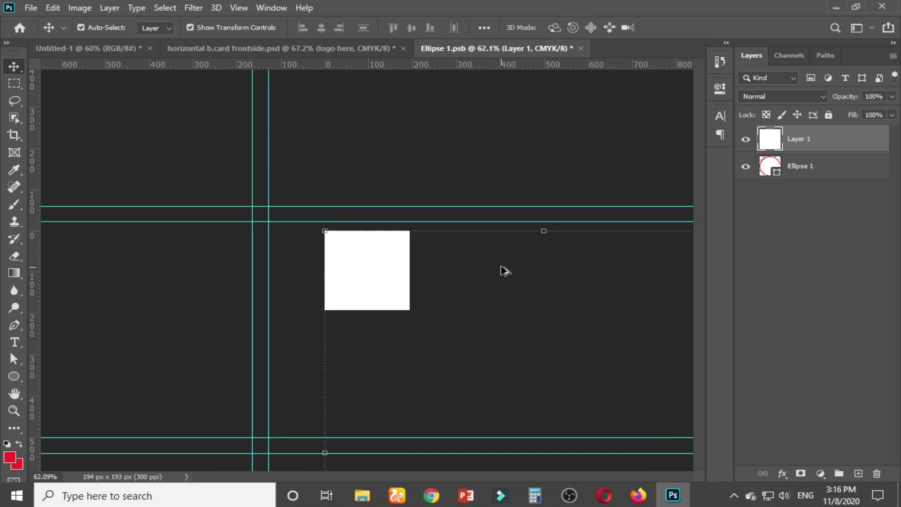
pyautogui.scroll(-2, 502, 271)
pyautogui.rightClick(819, 143)
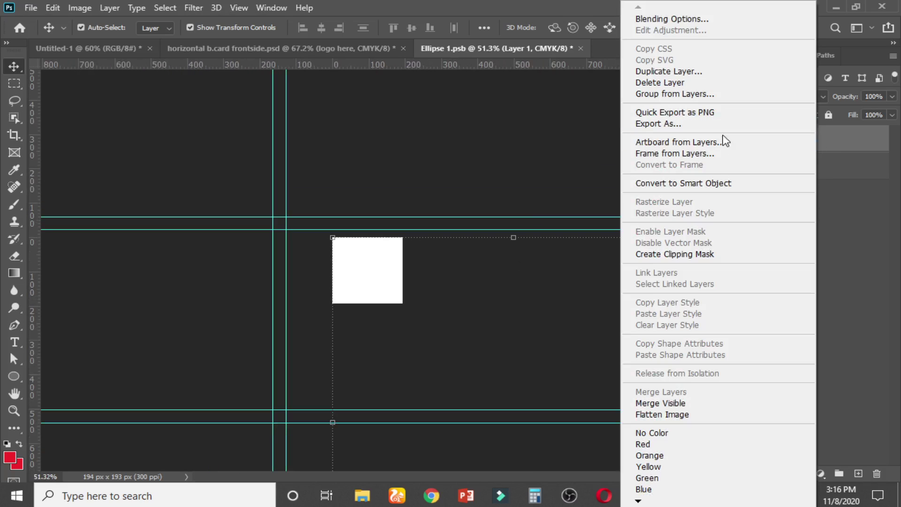
pyautogui.click(693, 184)
# Scale the pasted logo down and move it onto the circle
pyautogui.scroll(-2, 556, 246)
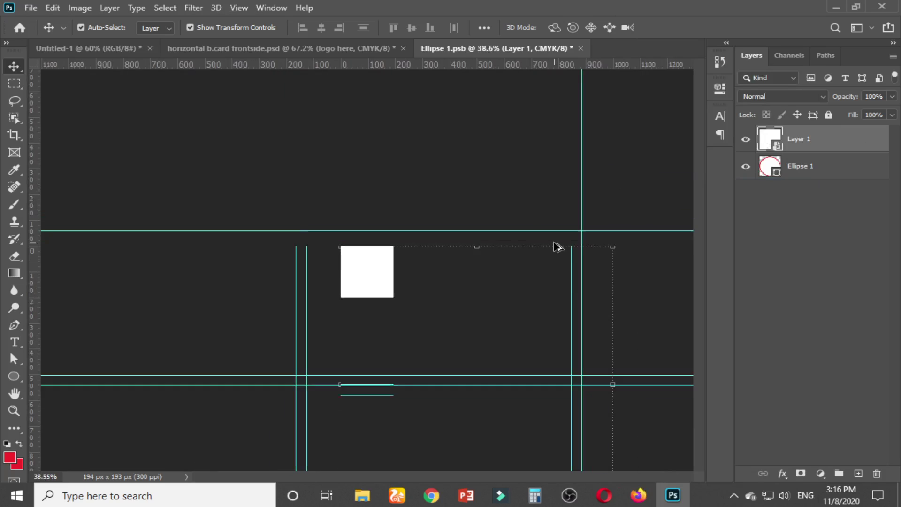
pyautogui.scroll(-2, 556, 245)
pyautogui.moveTo(542, 441); pyautogui.dragTo(453, 384)
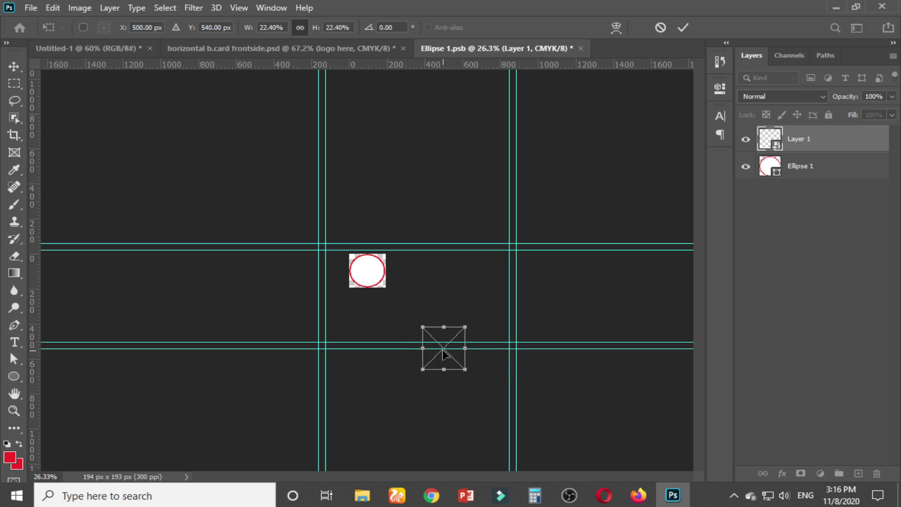
pyautogui.moveTo(445, 353); pyautogui.dragTo(367, 273)
# Minimize OBS Studio and the browser so Photoshop is back in front
pyautogui.click(673, 495)
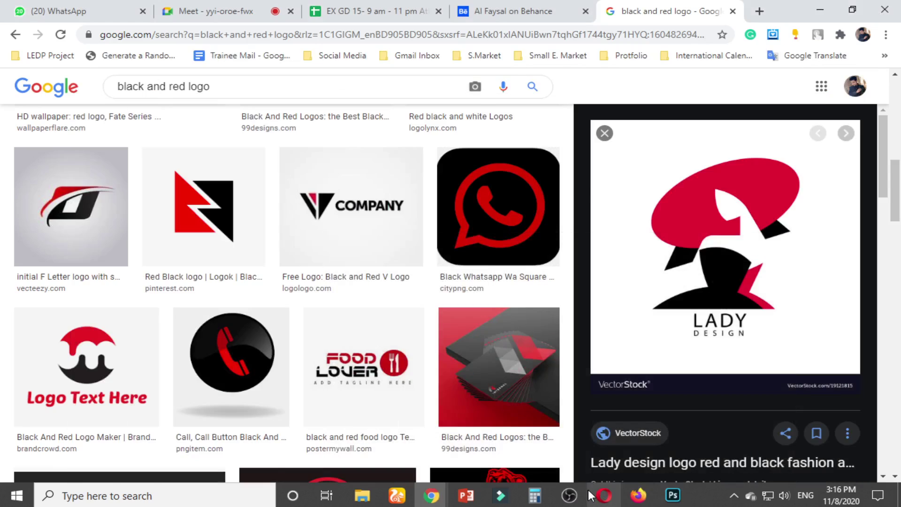
pyautogui.click(581, 498)
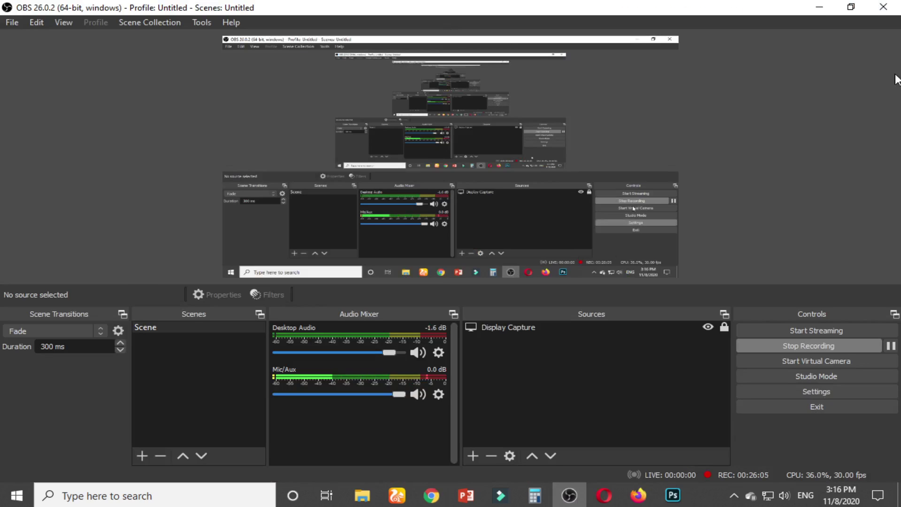
pyautogui.click(826, 7)
pyautogui.scroll(1, 422, 196)
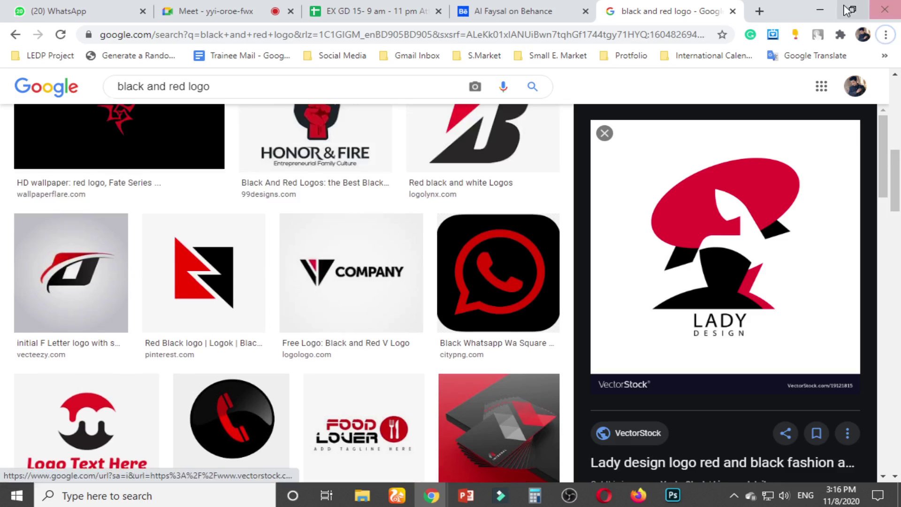
pyautogui.click(820, 8)
pyautogui.click(673, 495)
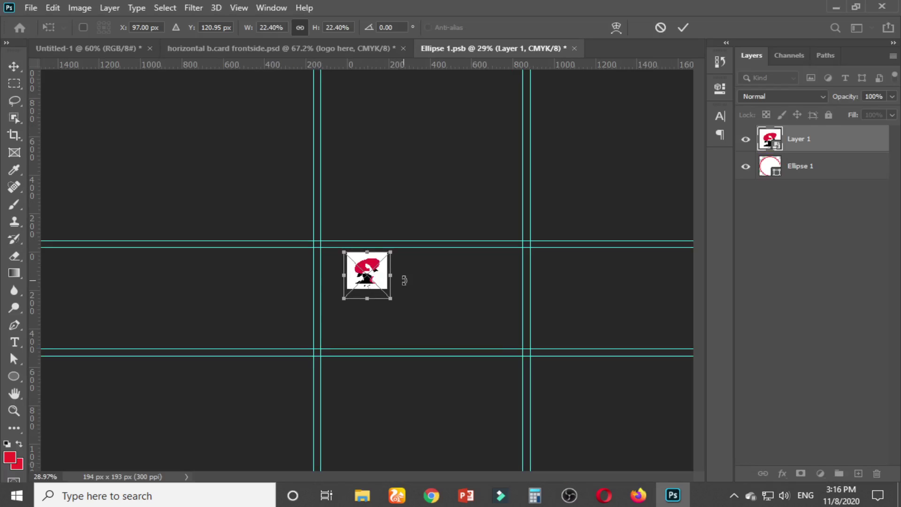
# Nudge the logo up to centre it on the circle and apply the transform
pyautogui.scroll(8, 369, 287)
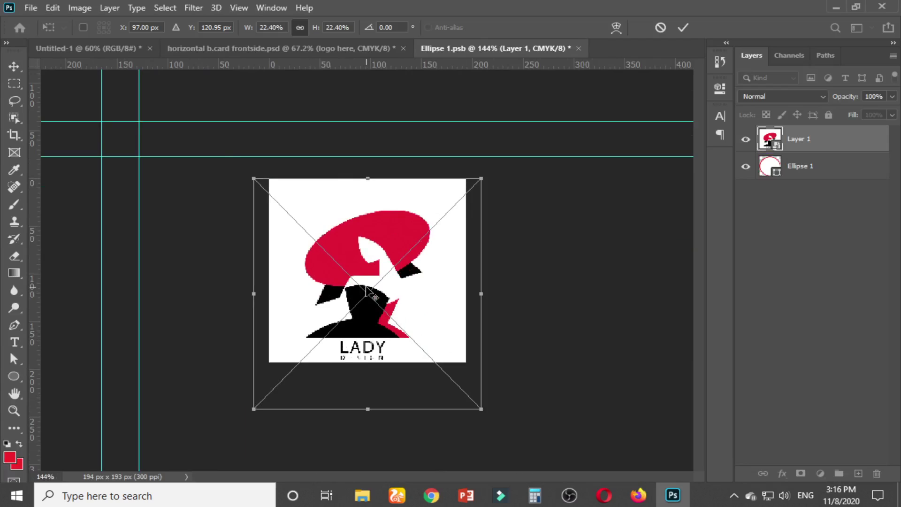
pyautogui.scroll(1, 367, 291)
pyautogui.moveTo(367, 291); pyautogui.dragTo(354, 234)
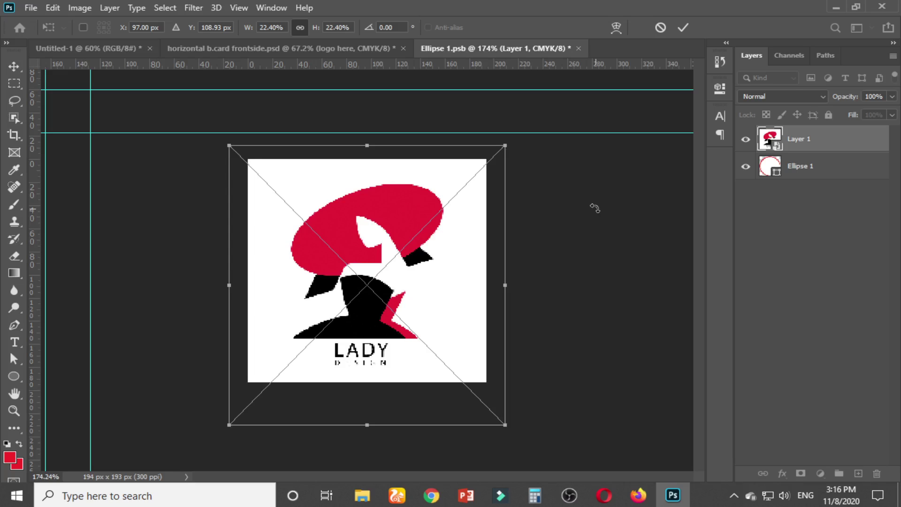
pyautogui.press('Return')
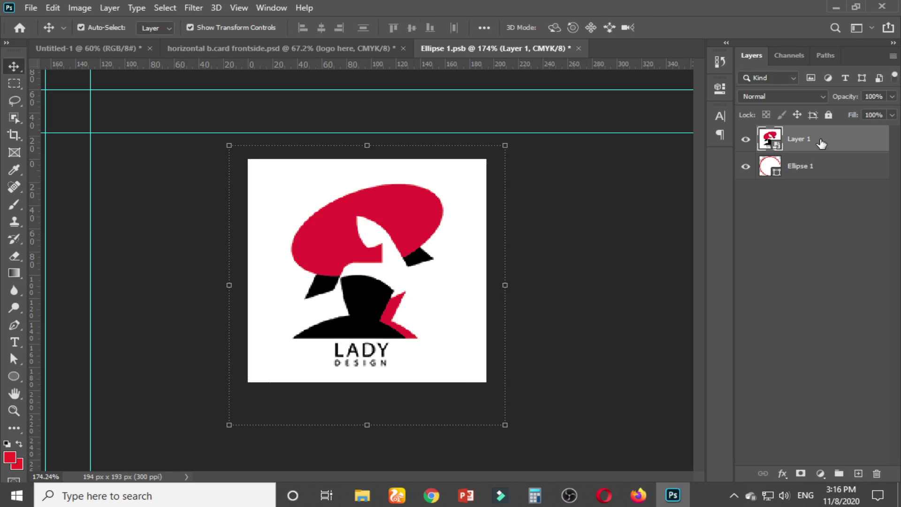
pyautogui.rightClick(818, 146)
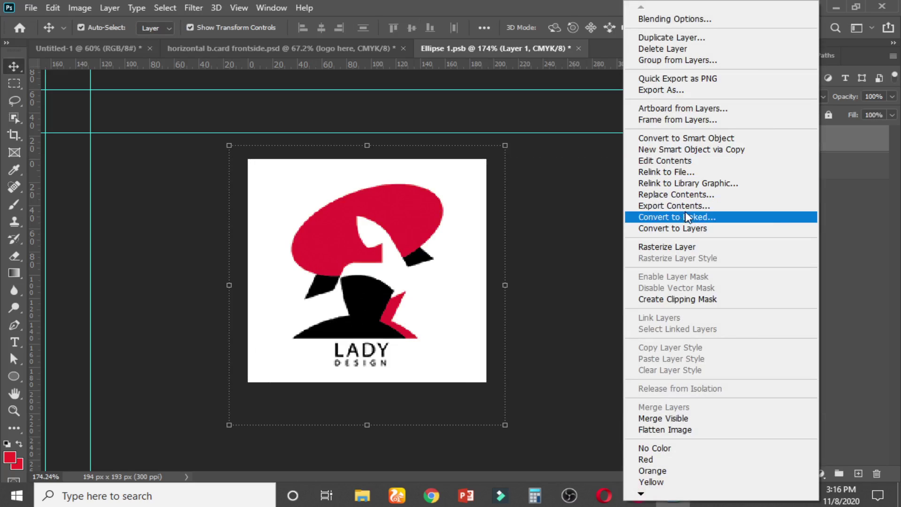
# Clip the logo layer to the Ellipse 1 circle as a clipping mask
pyautogui.click(680, 300)
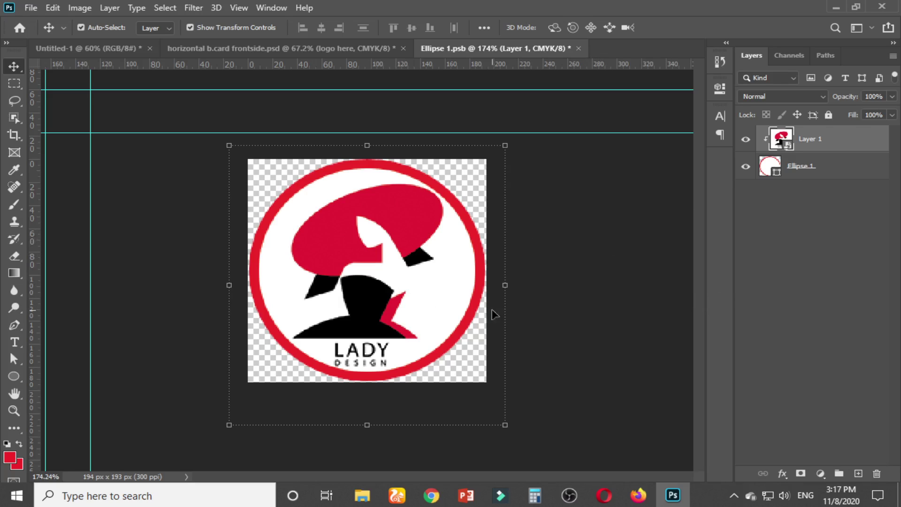
pyautogui.click(597, 231)
pyautogui.rightClick(824, 140)
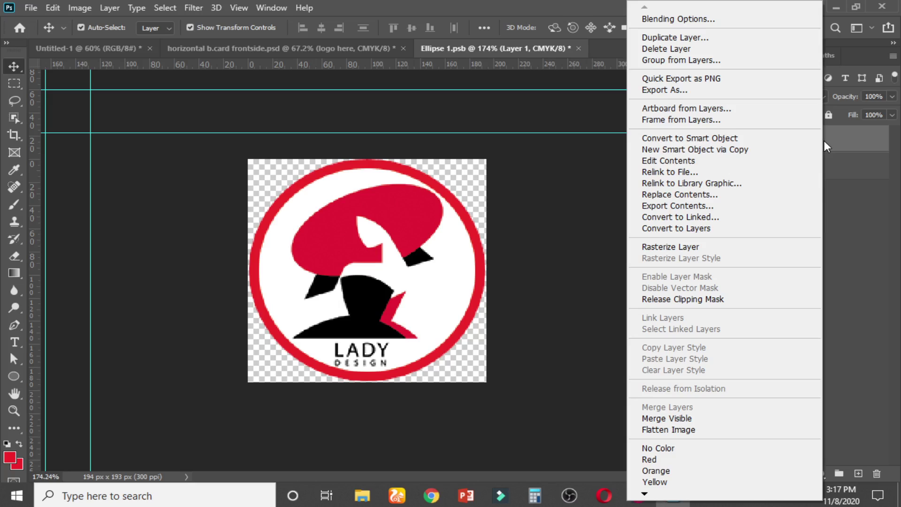
pyautogui.click(847, 275)
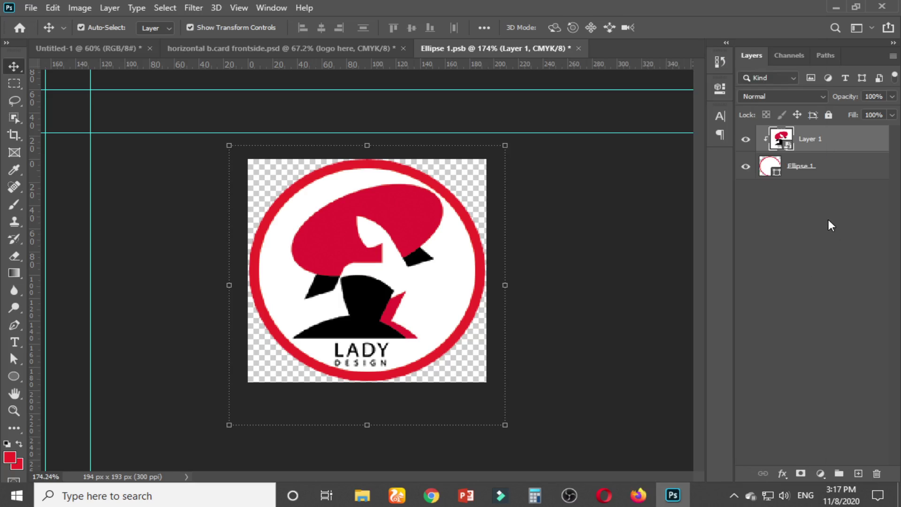
pyautogui.hotkey('ctrl', 'alt', 'g')
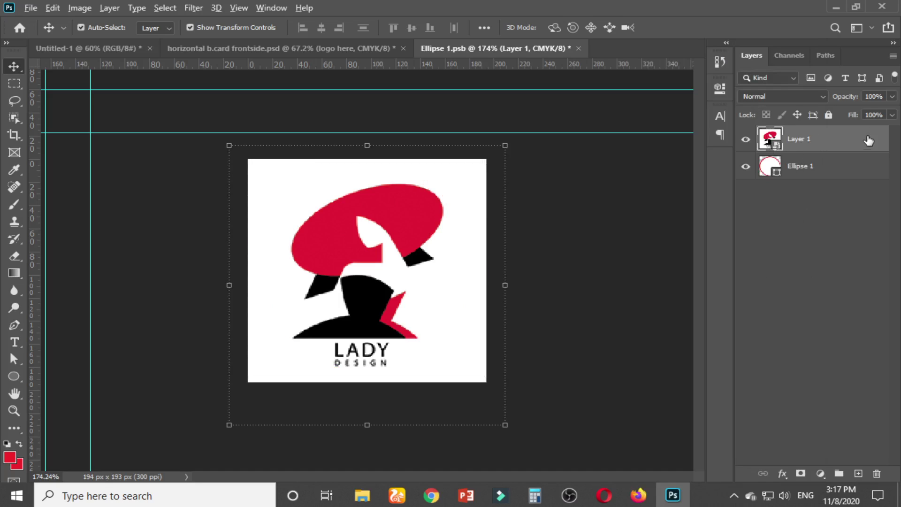
pyautogui.moveTo(868, 141); pyautogui.dragTo(834, 150)
pyautogui.keyDown('alt'); pyautogui.click(834, 148); pyautogui.keyUp('alt')
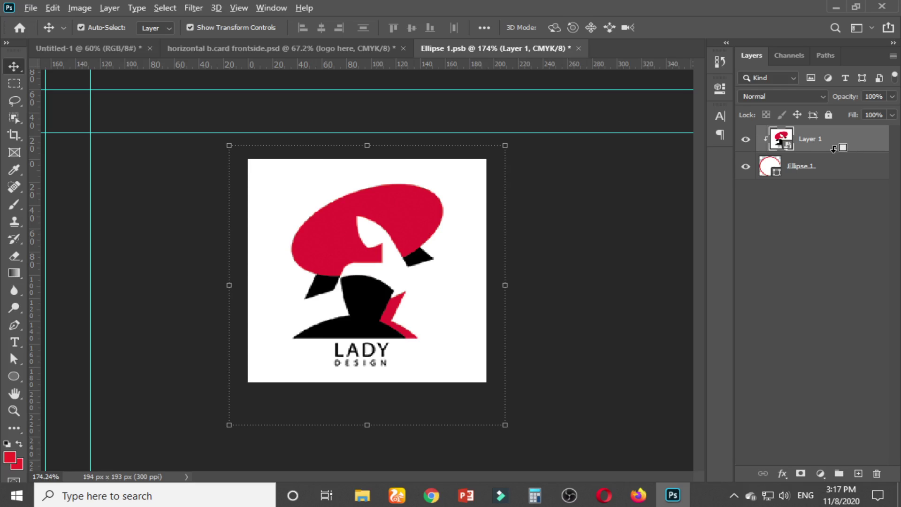
# Save the Ellipse 1.psb contents and close it to return to the card
pyautogui.click(630, 249)
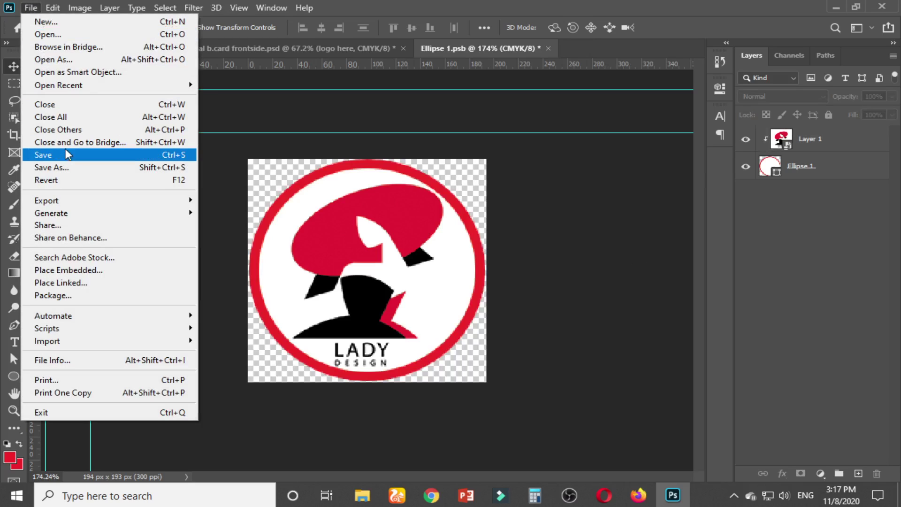
pyautogui.click(141, 156)
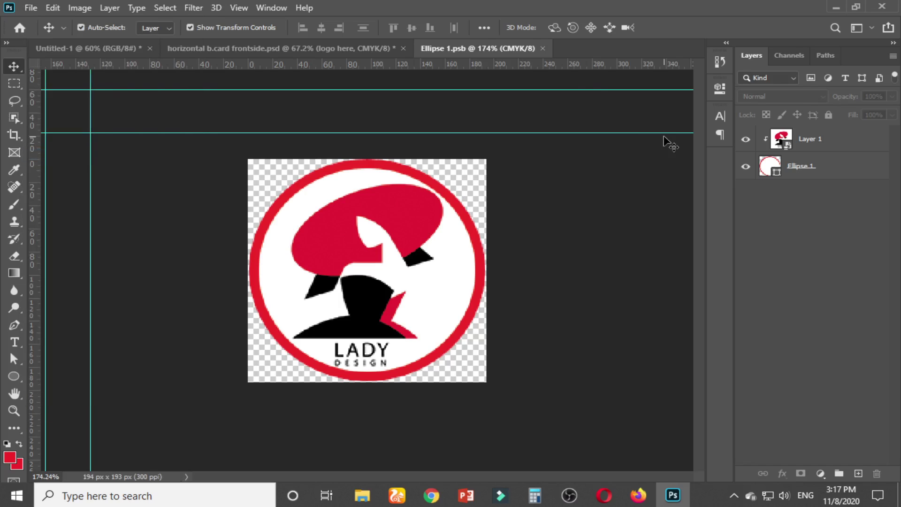
pyautogui.click(543, 48)
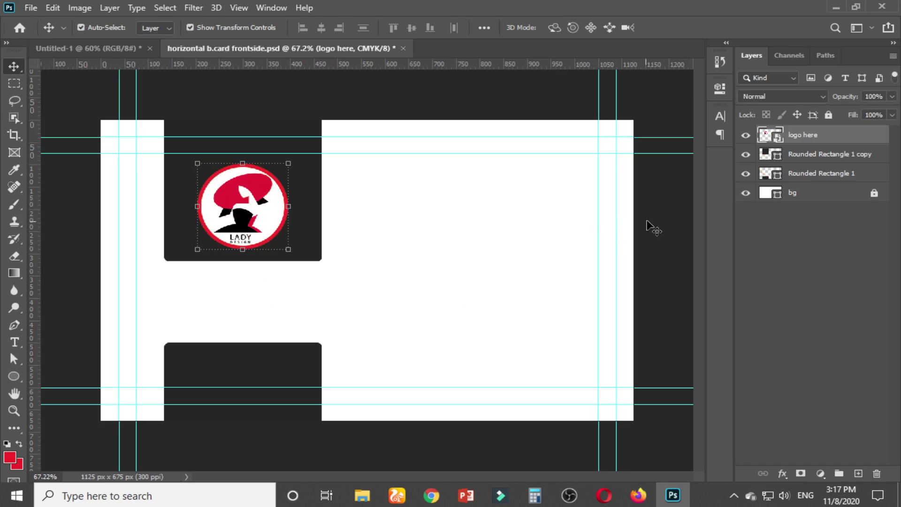
# Centre the logo in view and sample its black as the foreground colour
pyautogui.click(651, 209)
pyautogui.scroll(4, 288, 227)
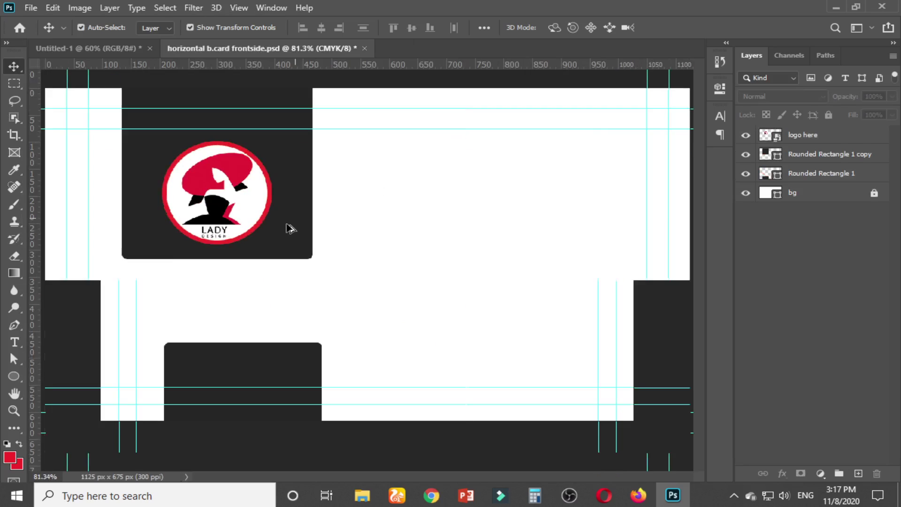
pyautogui.scroll(3, 222, 226)
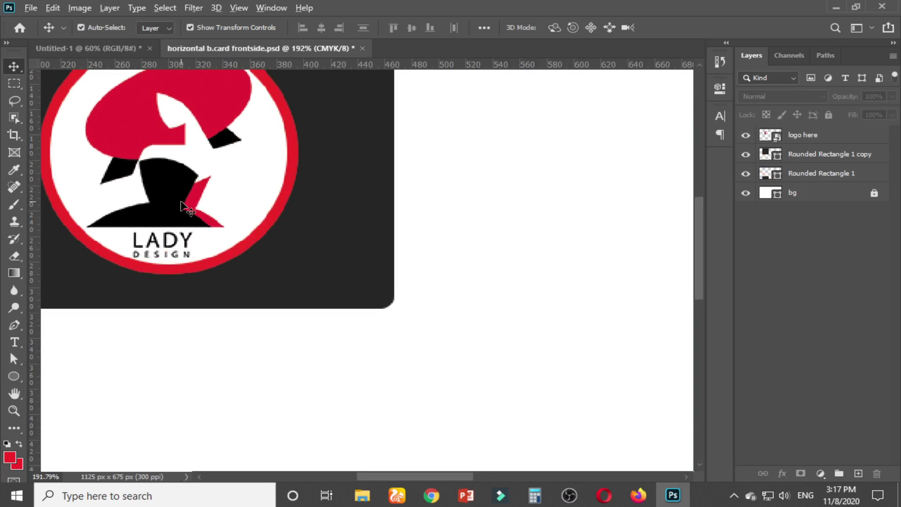
pyautogui.moveTo(495, 278); pyautogui.dragTo(509, 291)
pyautogui.hotkey('ctrl', 'r')
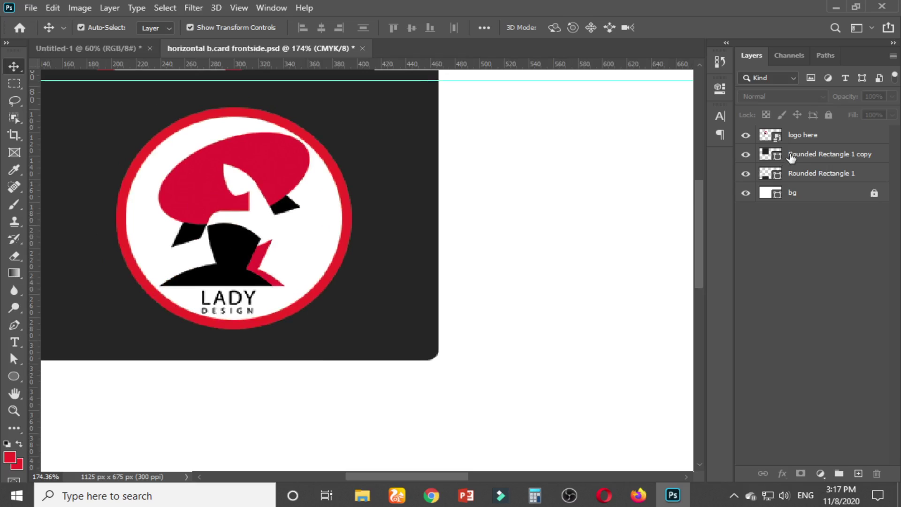
pyautogui.click(10, 457)
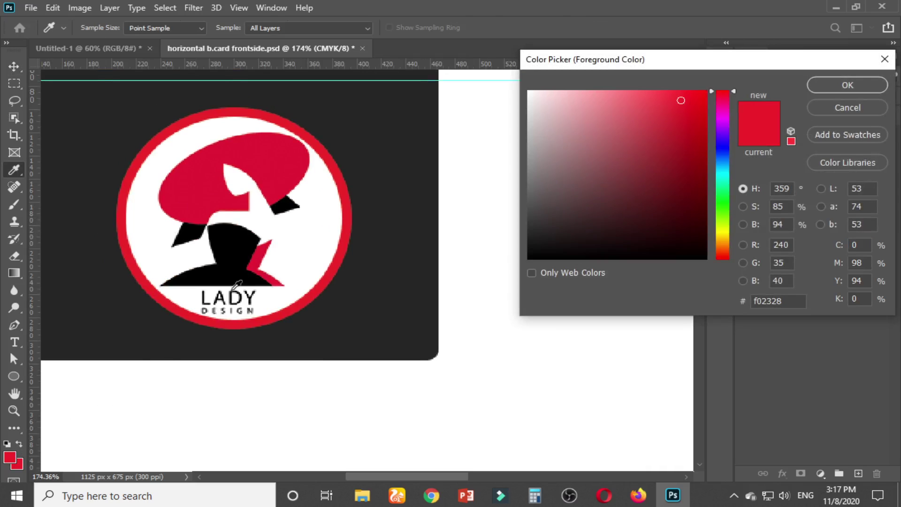
pyautogui.click(238, 241)
pyautogui.click(848, 86)
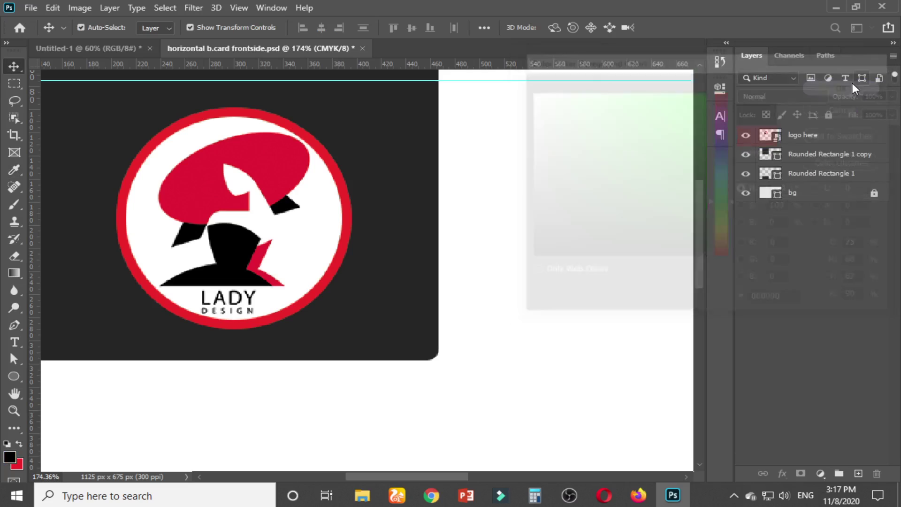
pyautogui.click(10, 457)
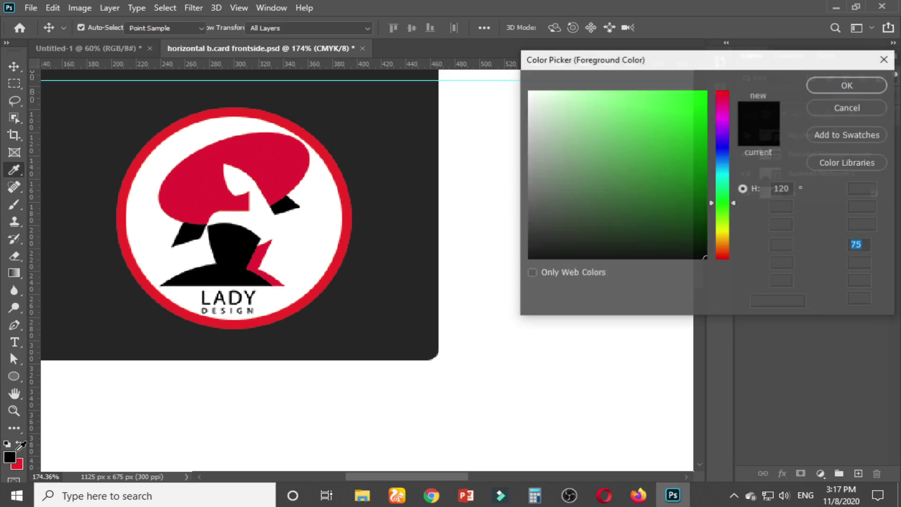
pyautogui.press('Escape')
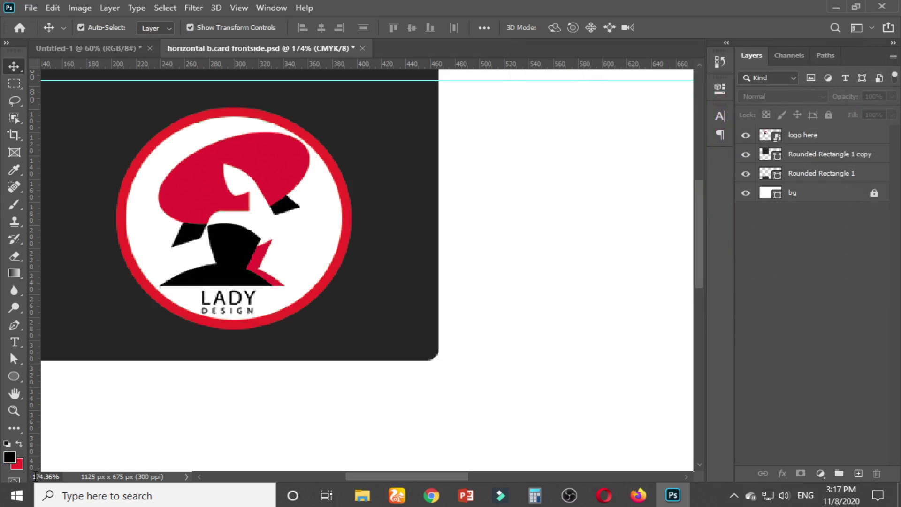
# Sample the logo's red e21d36 as the background colour, then fit the card on screen
pyautogui.click(19, 465)
pyautogui.click(201, 170)
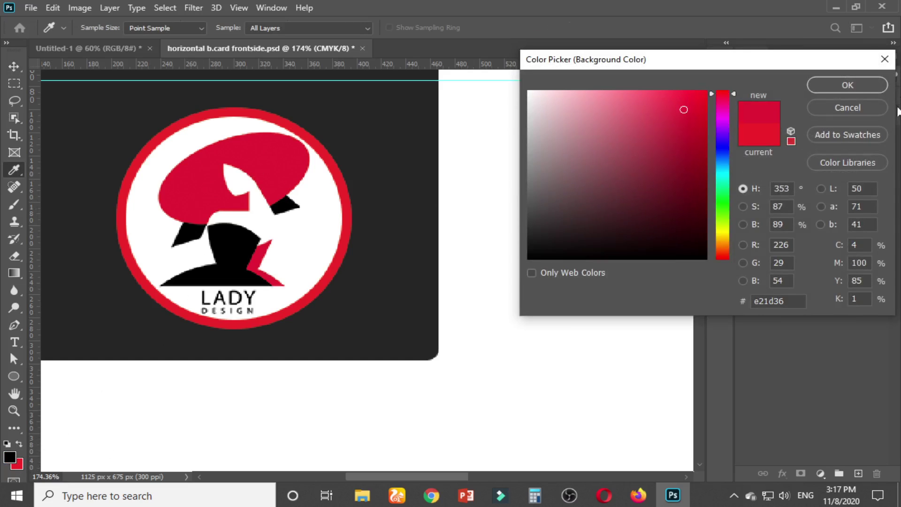
pyautogui.click(866, 85)
pyautogui.scroll(-3, 497, 209)
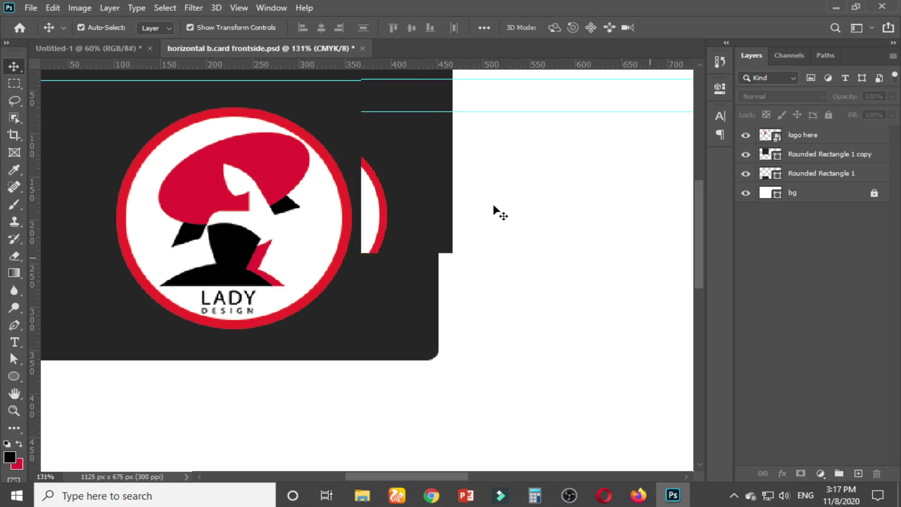
pyautogui.hotkey('ctrl', '0')
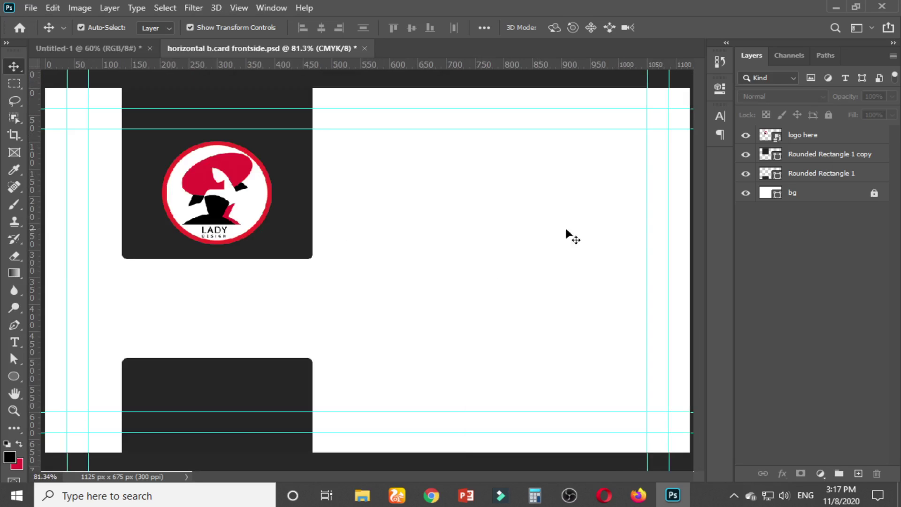
# Fill Rounded Rectangle 1 and its copy with pure black 000000
pyautogui.click(809, 160)
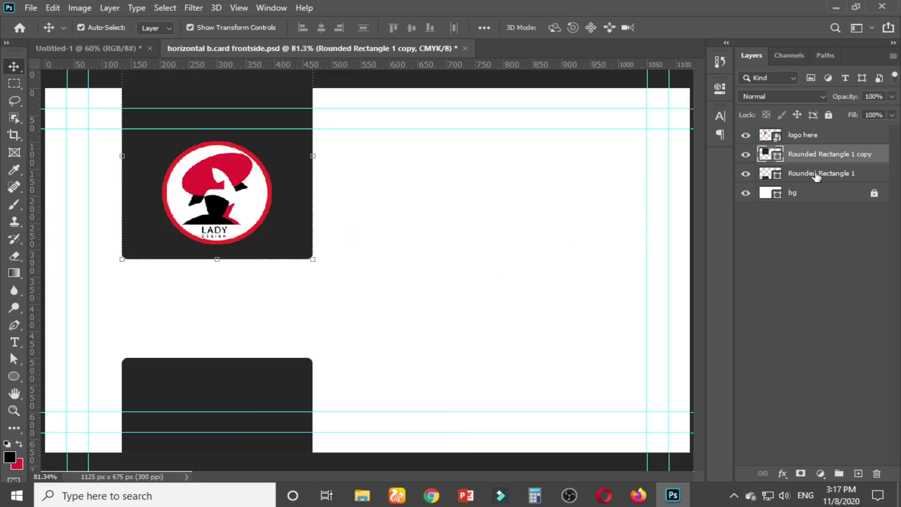
pyautogui.keyDown('shift'); pyautogui.click(818, 176); pyautogui.keyUp('shift')
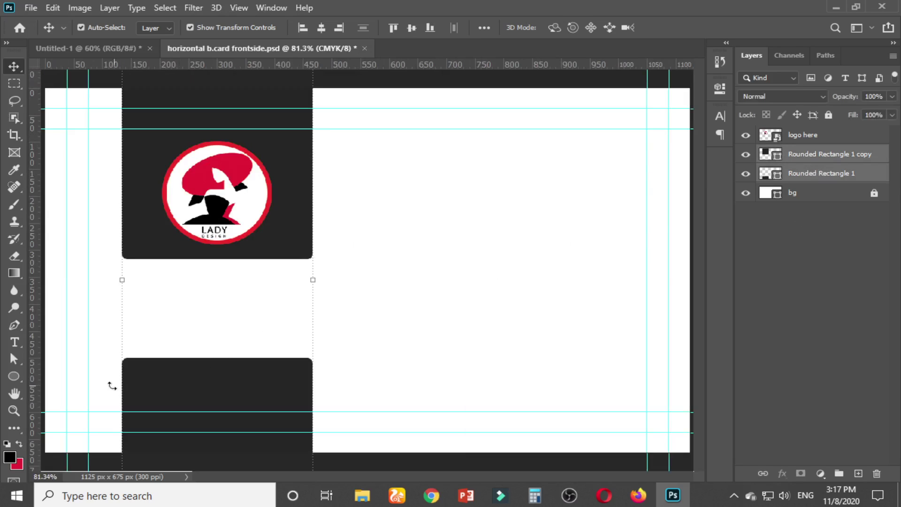
pyautogui.click(14, 376)
pyautogui.click(161, 28)
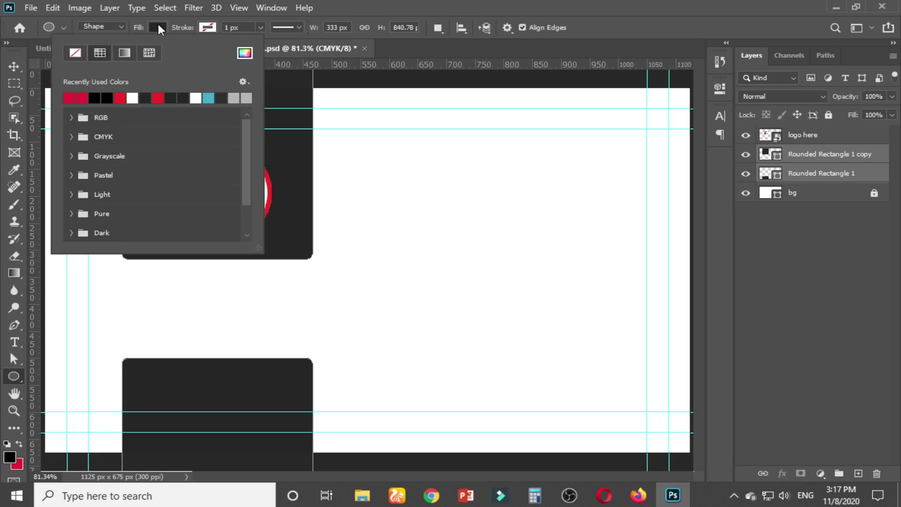
pyautogui.click(245, 52)
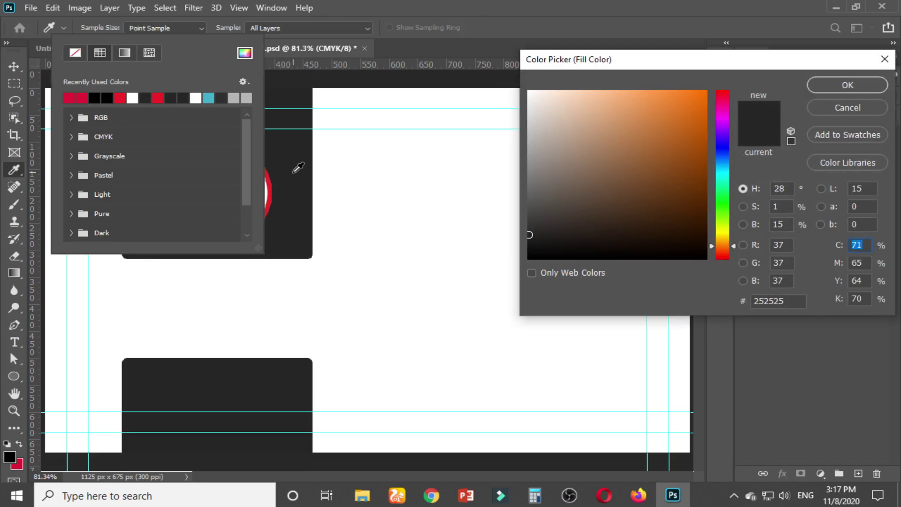
pyautogui.click(10, 454)
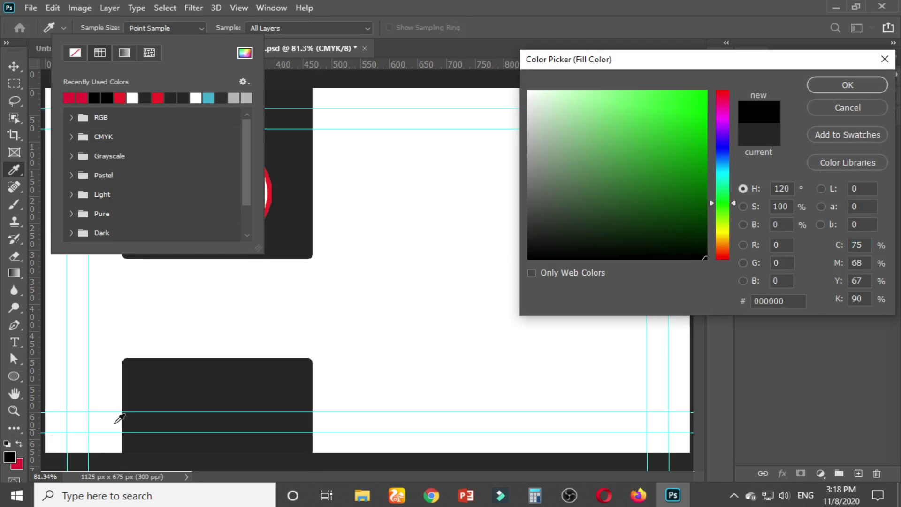
pyautogui.click(875, 89)
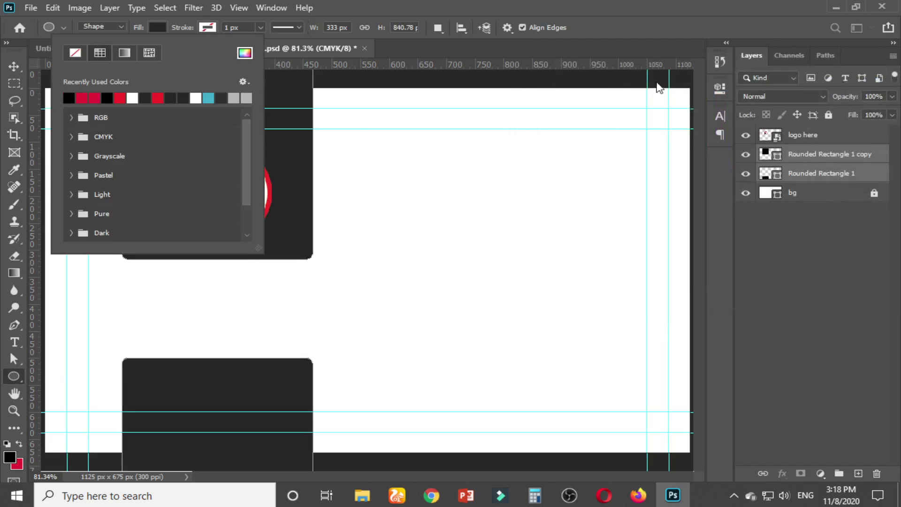
pyautogui.click(13, 67)
pyautogui.click(14, 66)
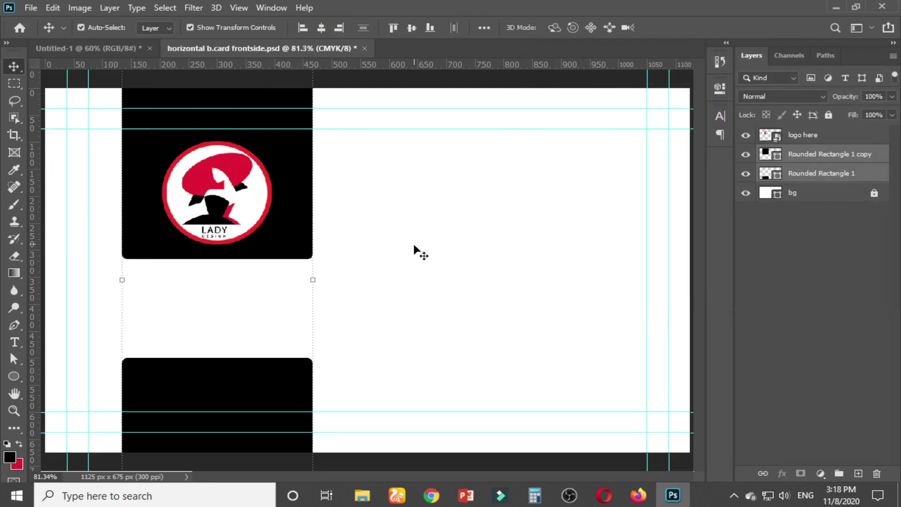
pyautogui.click(380, 245)
pyautogui.scroll(-2, 347, 243)
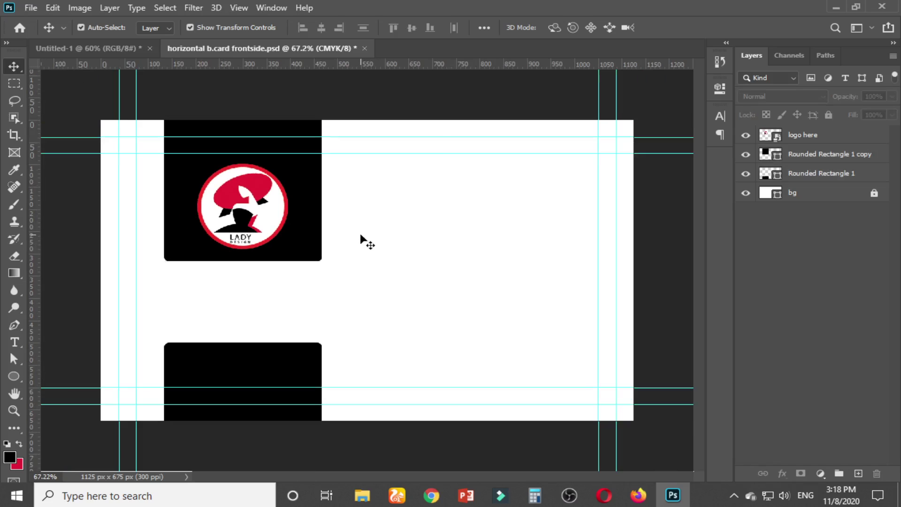
# After checking the mockup, give the Ellipse 1 outline inside 'logo here' a red stroke
pyautogui.click(80, 49)
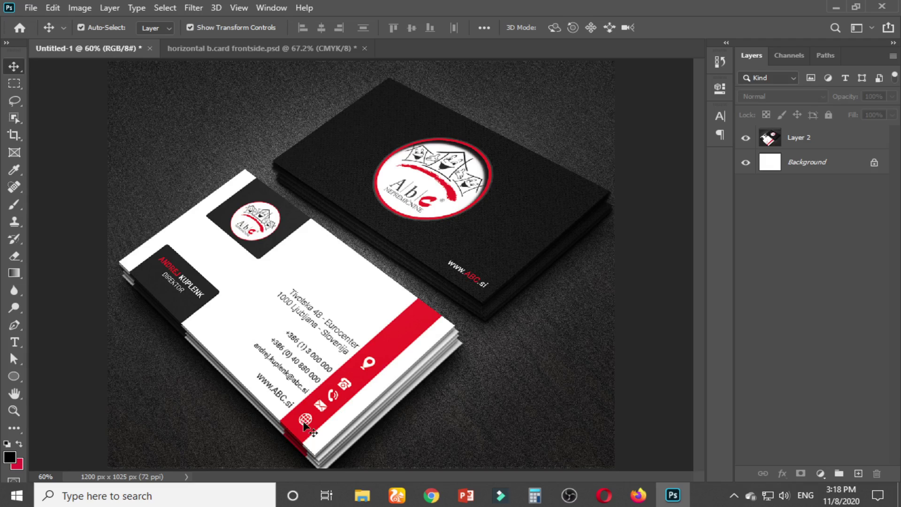
pyautogui.click(261, 48)
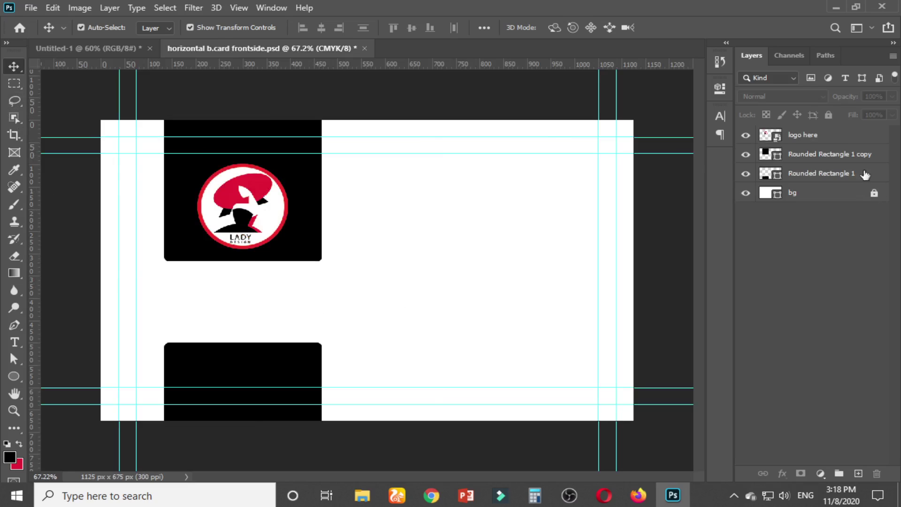
pyautogui.doubleClick(778, 140)
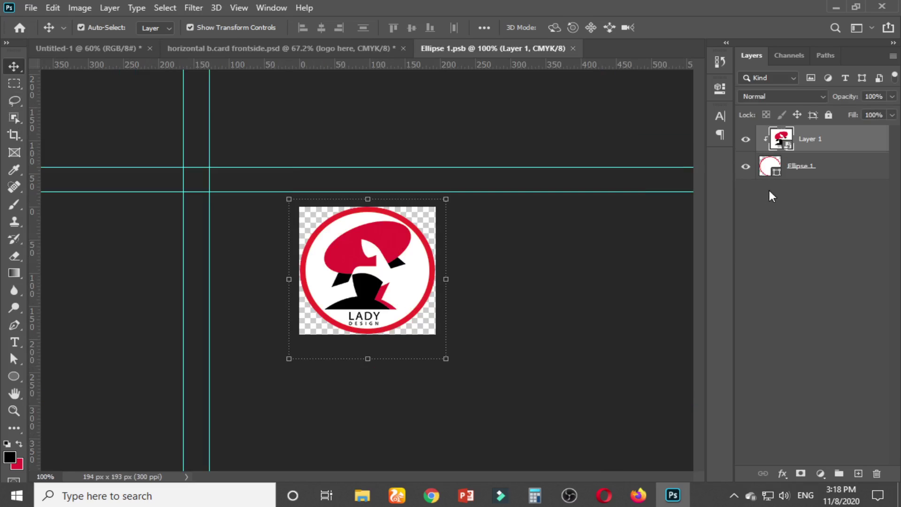
pyautogui.click(816, 172)
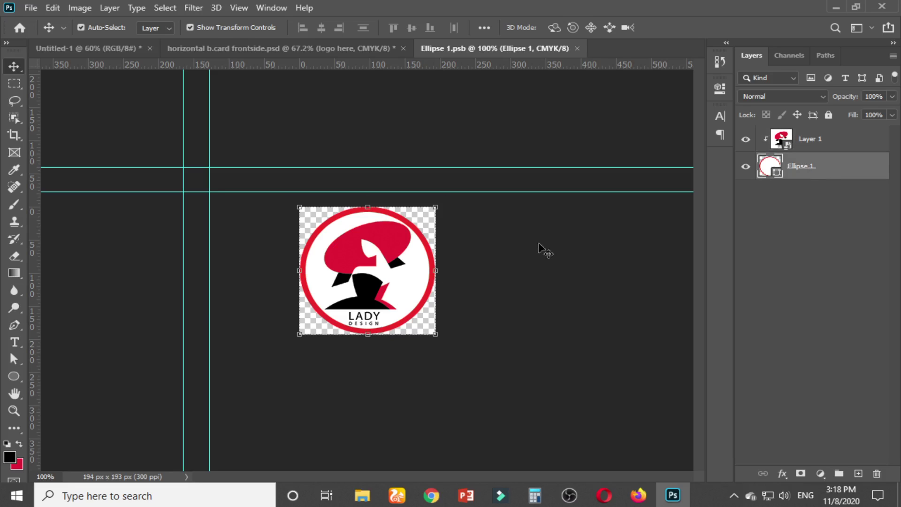
pyautogui.click(10, 379)
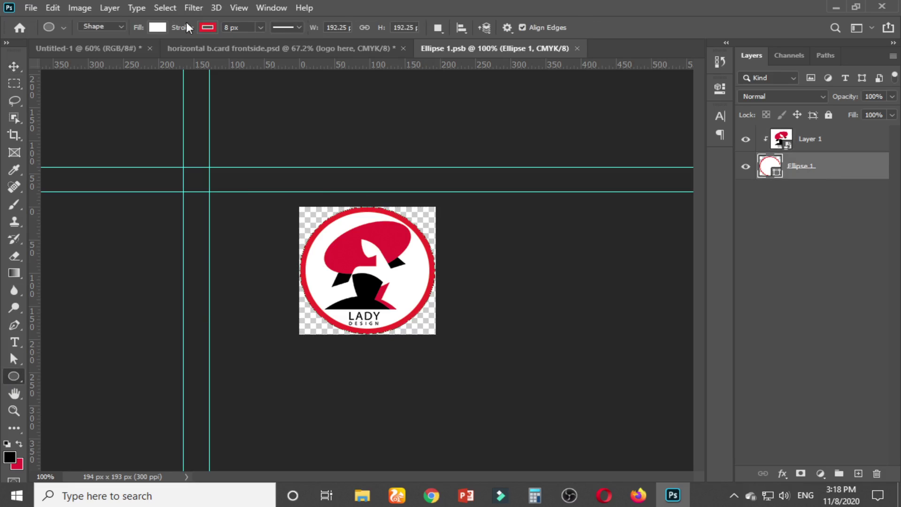
pyautogui.click(205, 29)
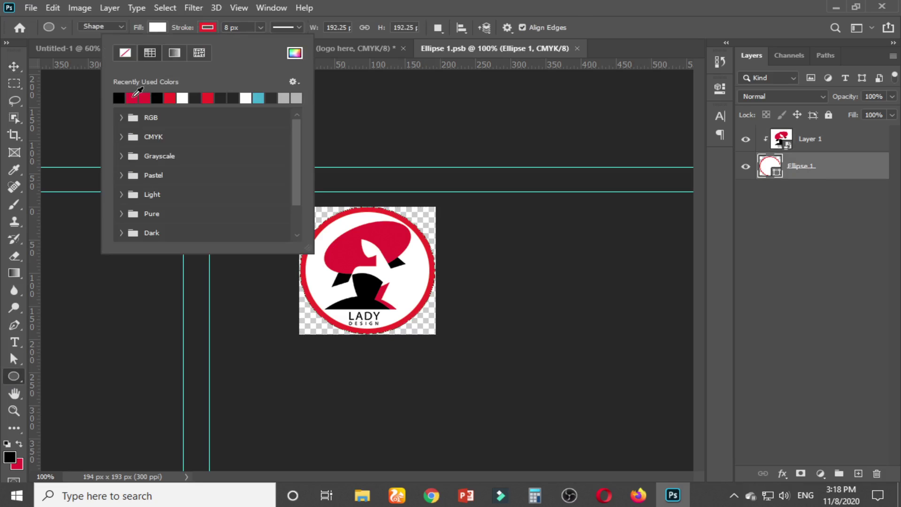
pyautogui.click(134, 96)
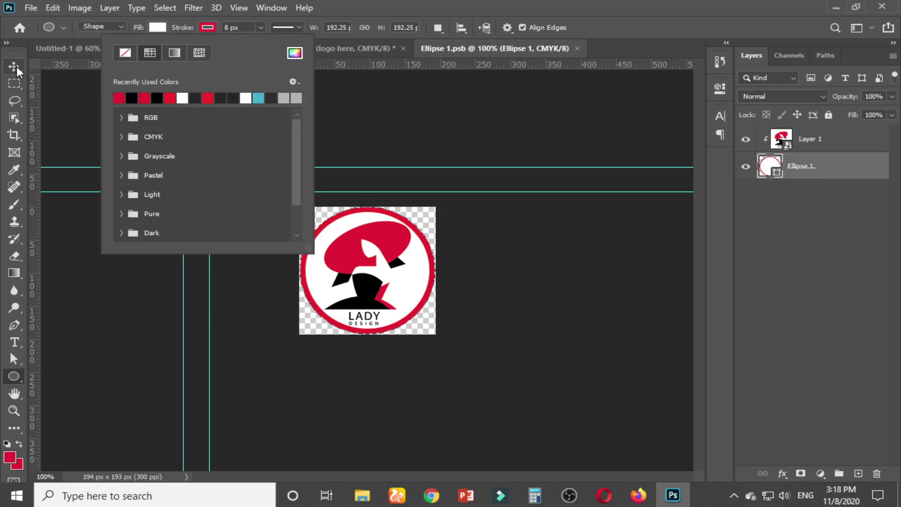
# Save the edited logo contents and close the .psb to update the card
pyautogui.click(17, 70)
pyautogui.click(496, 219)
pyautogui.hotkey('ctrl', 's')
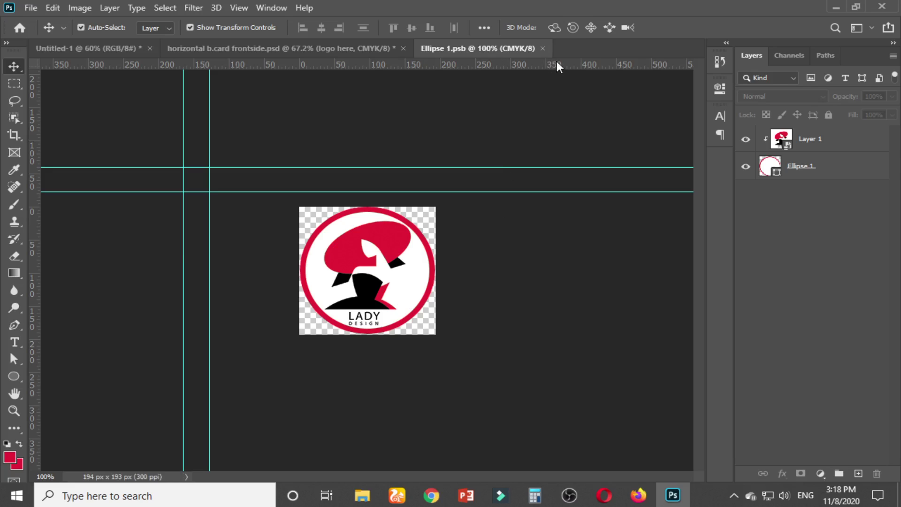
pyautogui.click(543, 49)
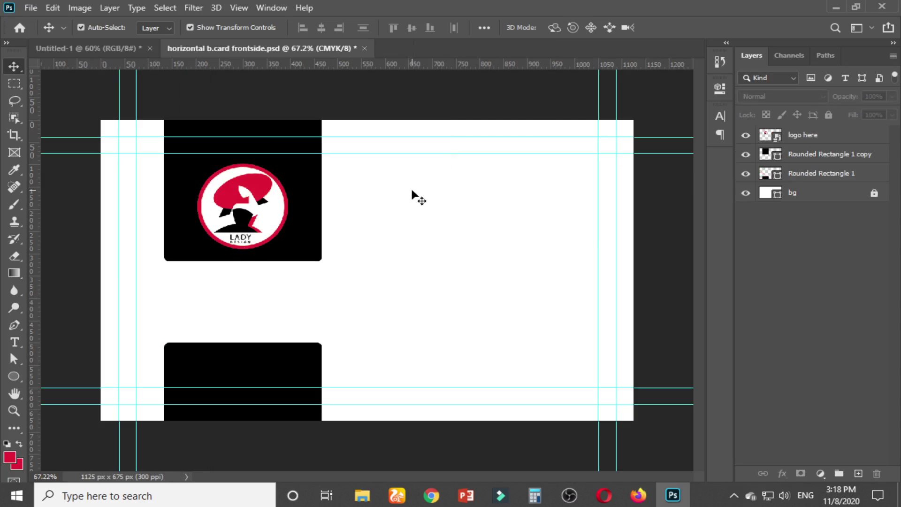
# Zoom around the card, then fit the whole front on screen with Ctrl+0
pyautogui.scroll(3, 210, 311)
pyautogui.scroll(-1, 211, 310)
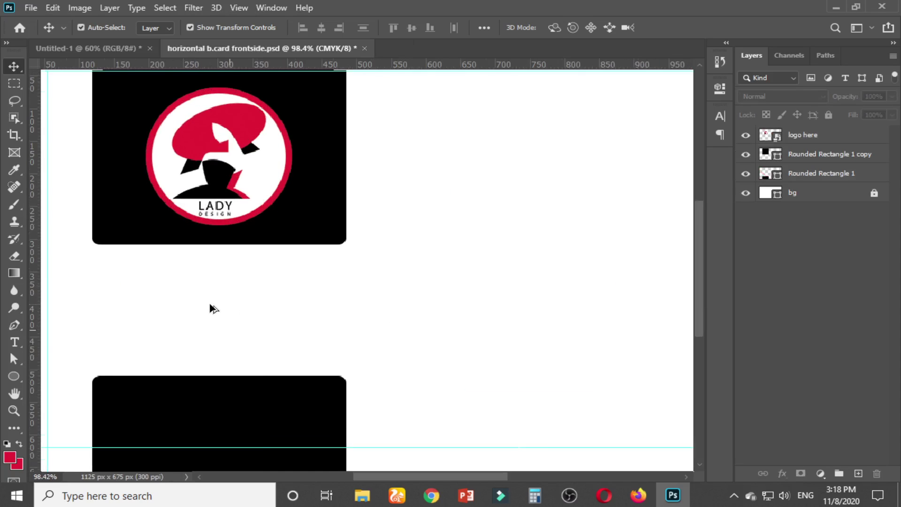
pyautogui.scroll(1, 210, 306)
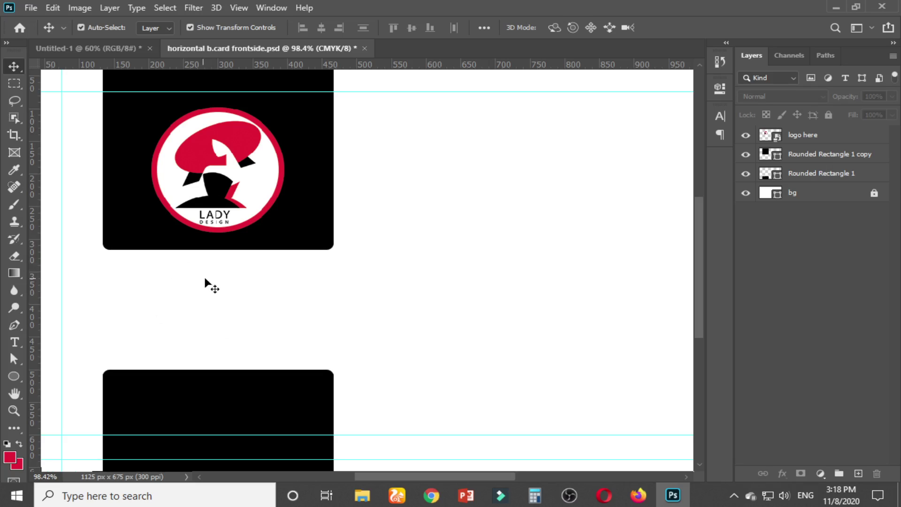
pyautogui.scroll(-2, 261, 226)
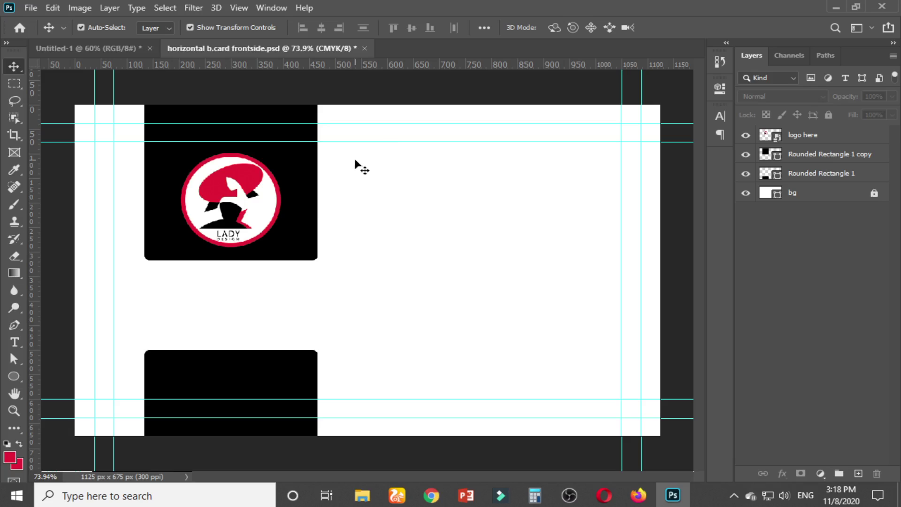
pyautogui.scroll(3, 274, 248)
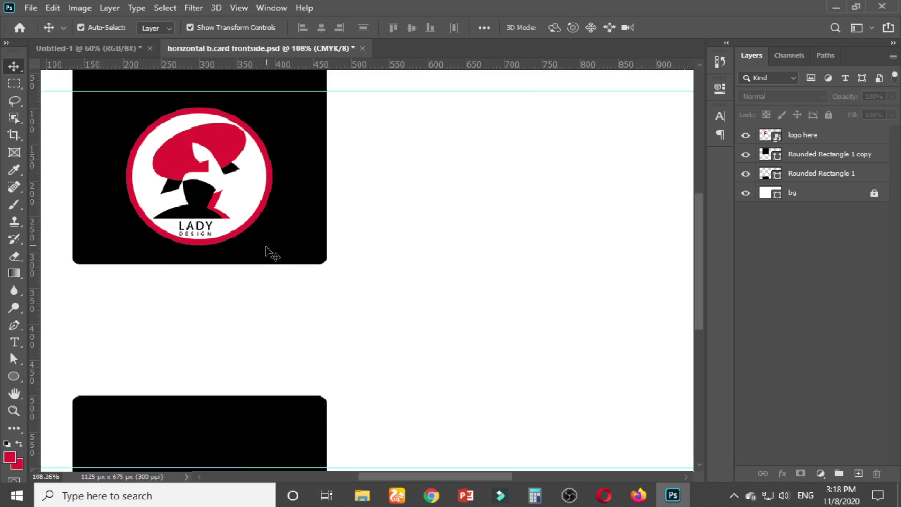
pyautogui.scroll(3, 244, 245)
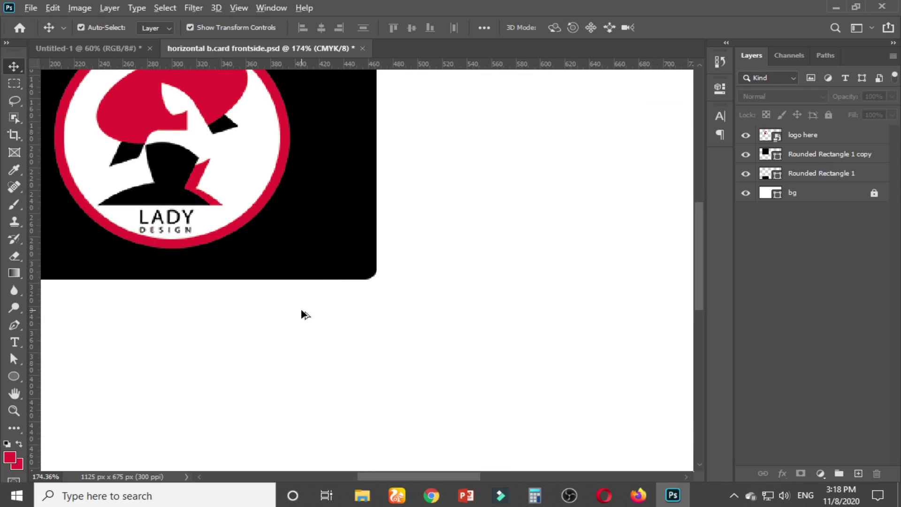
pyautogui.scroll(-1, 303, 314)
pyautogui.scroll(-3, 305, 314)
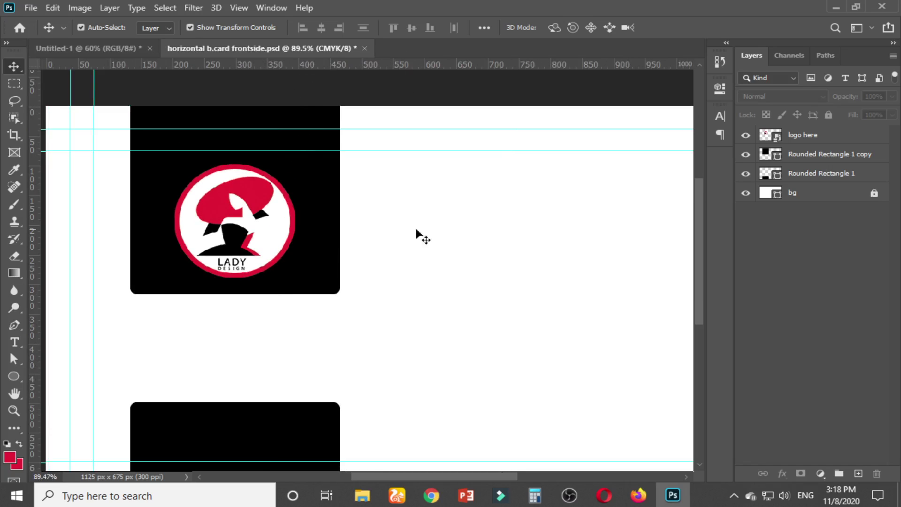
pyautogui.press('Home')
pyautogui.hotkey('ctrl', '0')
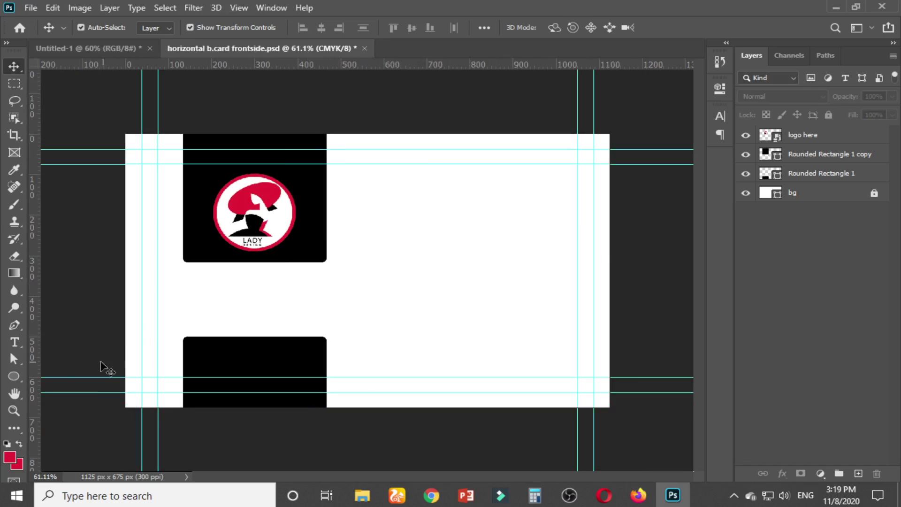
# Draw a red 104 × 697 px rectangle running the full height near the right edge
pyautogui.click(19, 383)
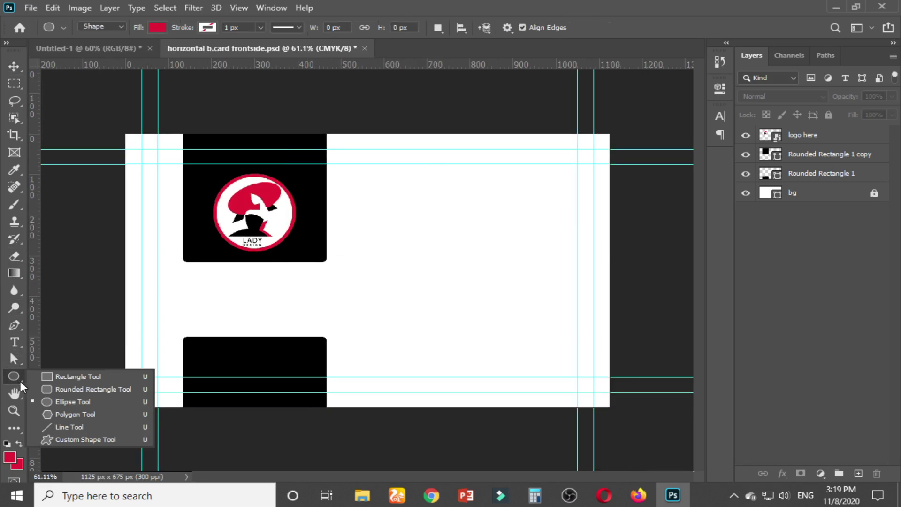
pyautogui.click(61, 378)
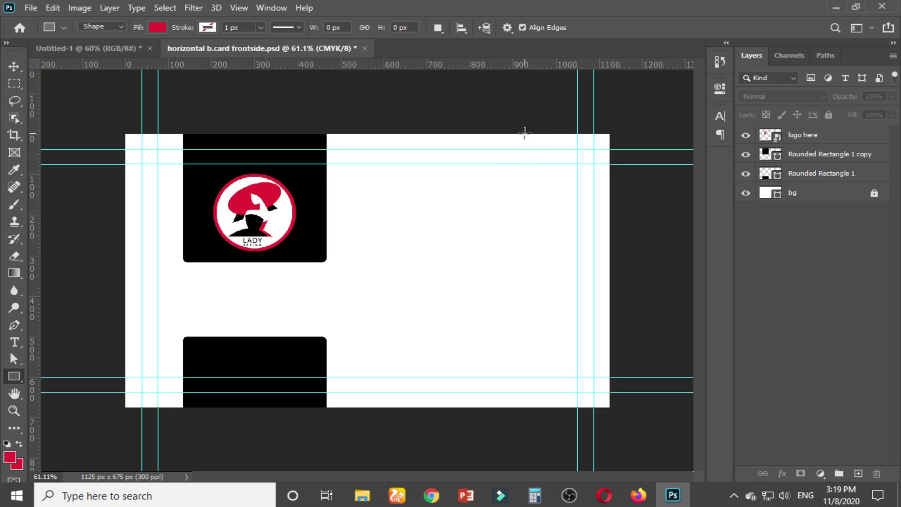
pyautogui.moveTo(525, 135); pyautogui.dragTo(569, 415)
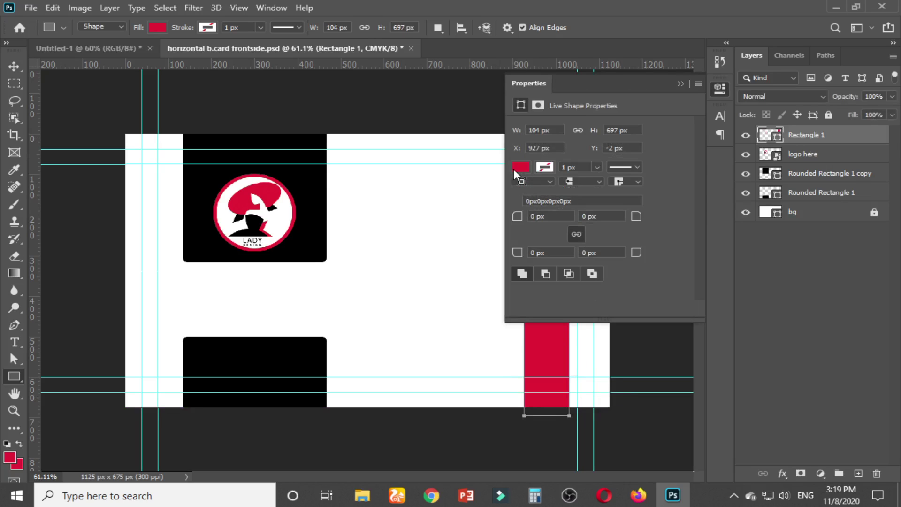
pyautogui.click(519, 167)
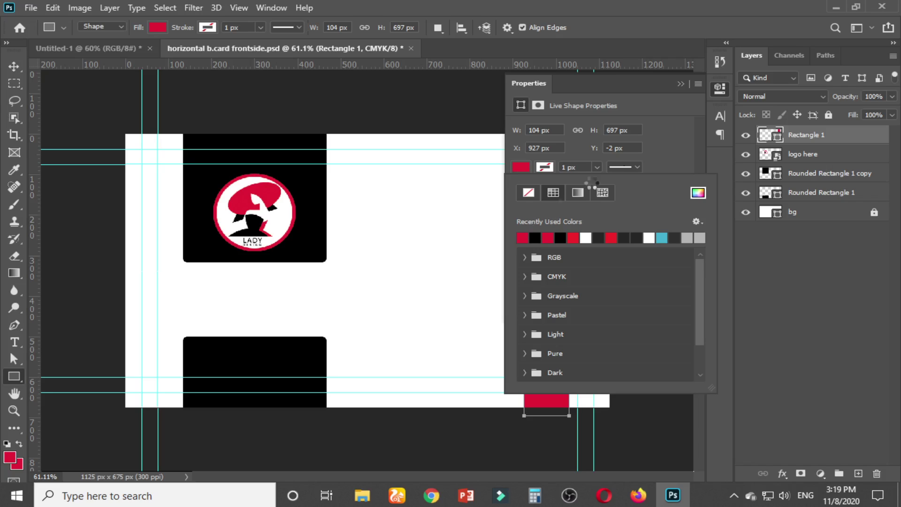
pyautogui.click(683, 87)
pyautogui.click(681, 84)
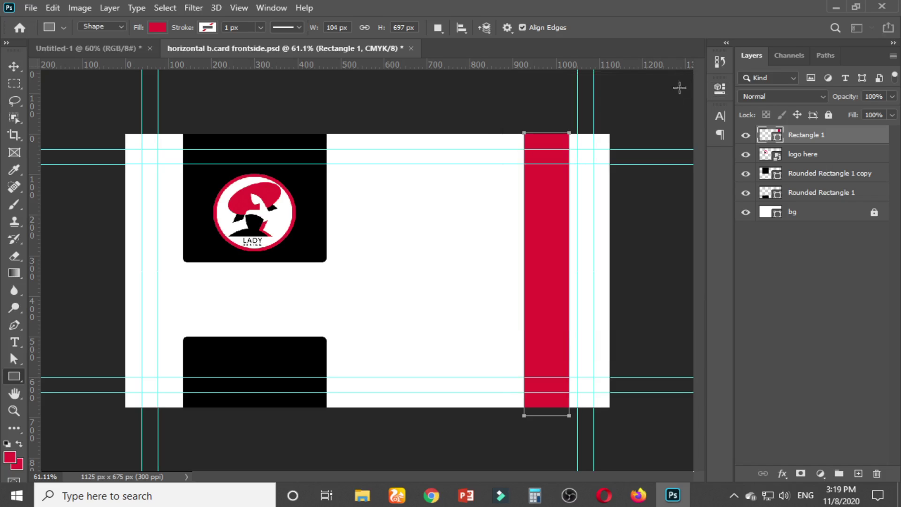
pyautogui.click(14, 68)
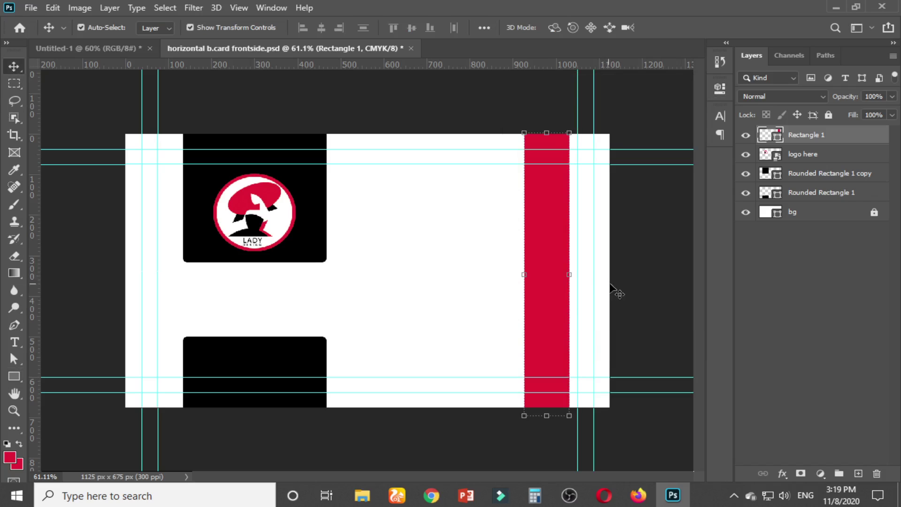
pyautogui.click(655, 295)
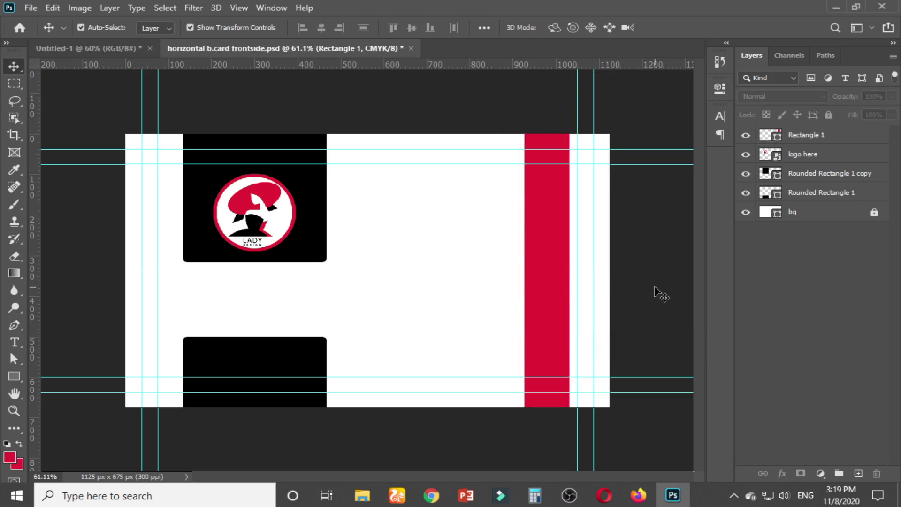
# Zoom into the red icon stripe on the mockup, then return to the card front
pyautogui.click(77, 49)
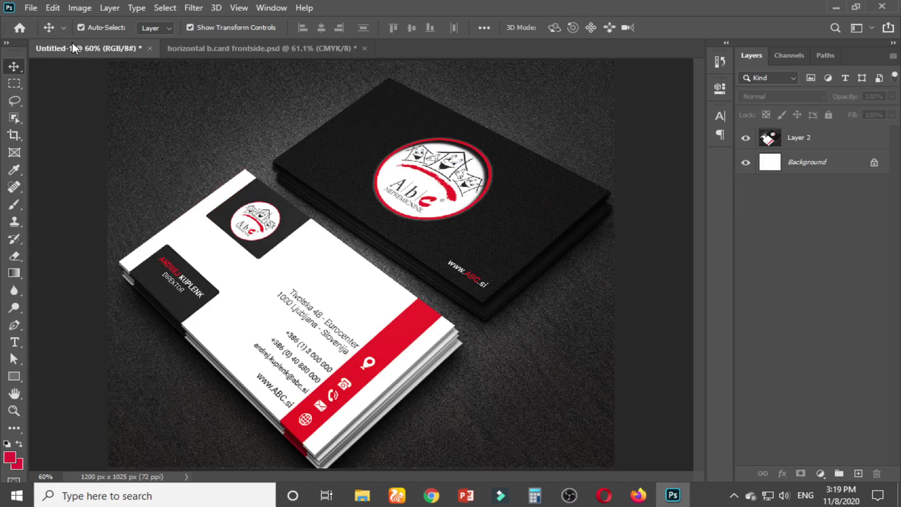
pyautogui.scroll(4, 366, 401)
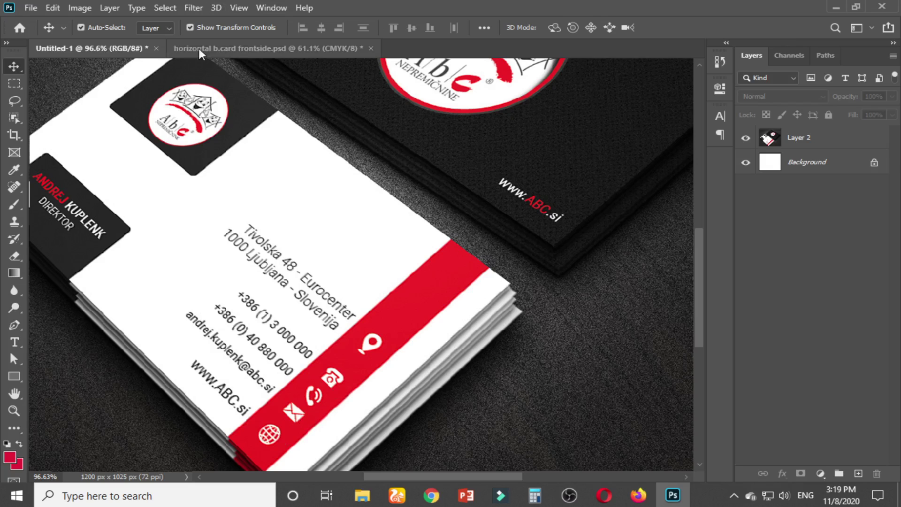
pyautogui.click(228, 52)
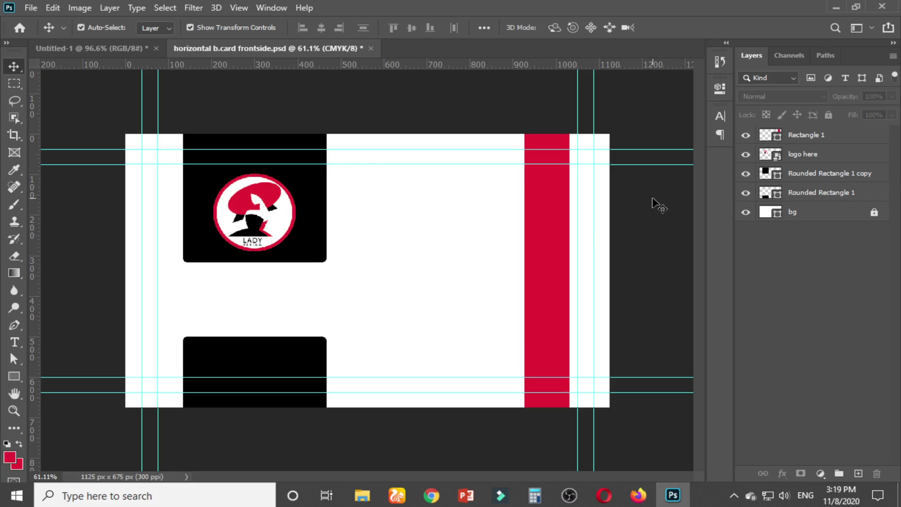
# Load flaticon.com in place of the logo search, then go to the Google Meet tab
pyautogui.moveTo(432, 495)
pyautogui.click(348, 432)
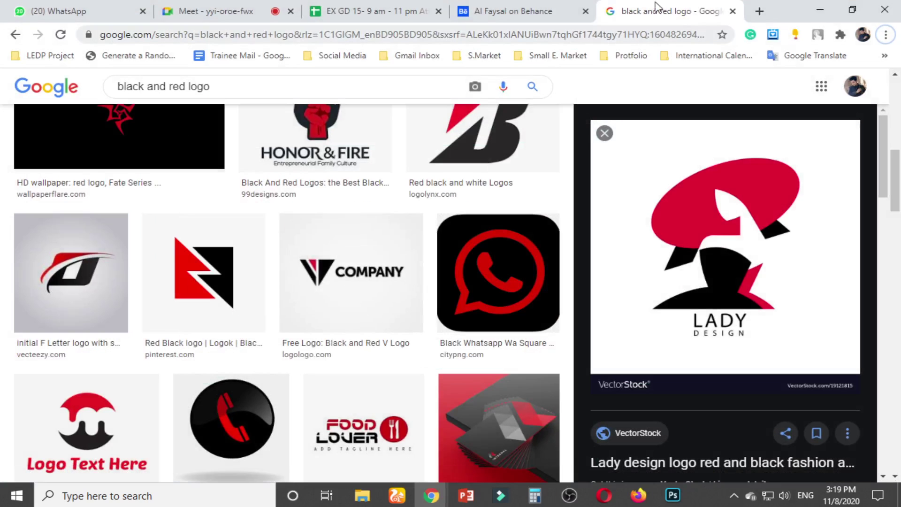
pyautogui.click(415, 33)
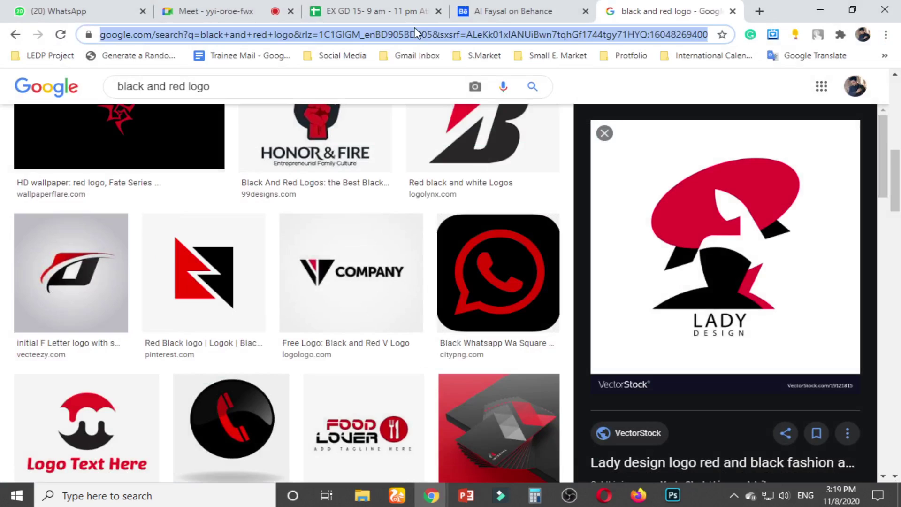
pyautogui.write('fla')
pyautogui.press('Return')
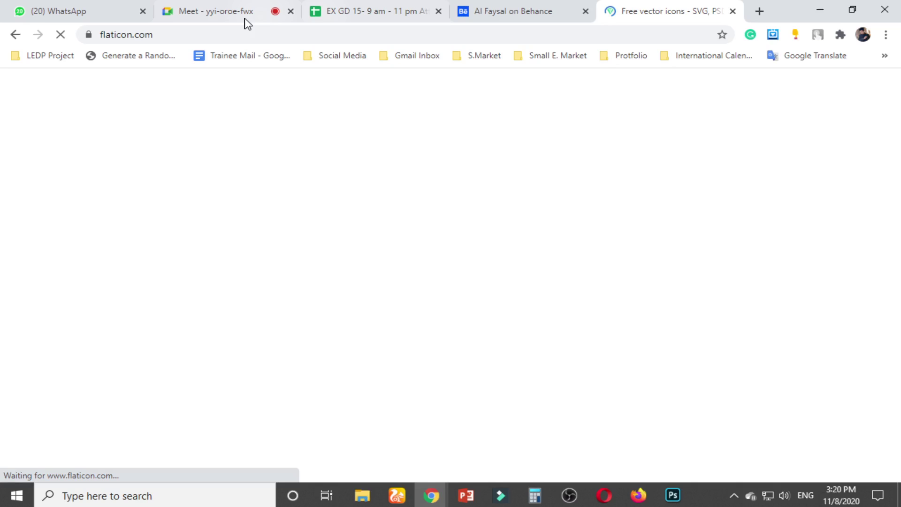
pyautogui.click(224, 37)
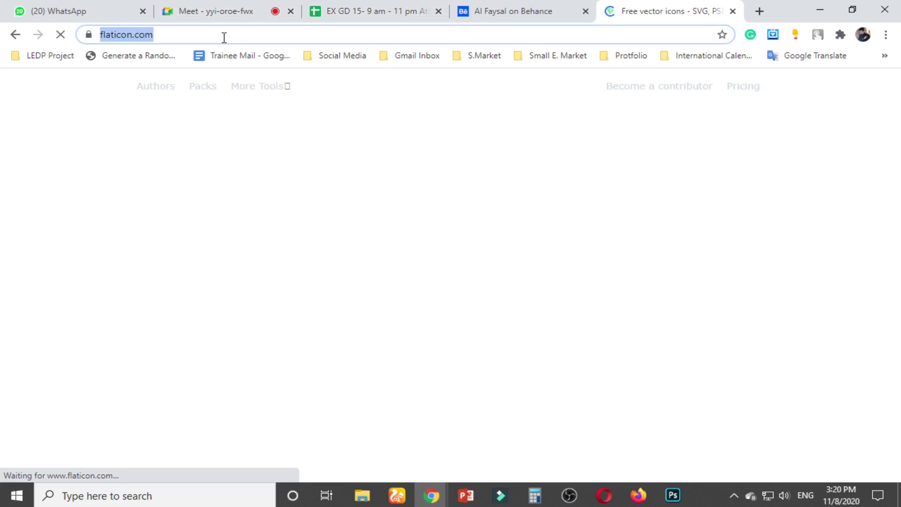
pyautogui.click(216, 10)
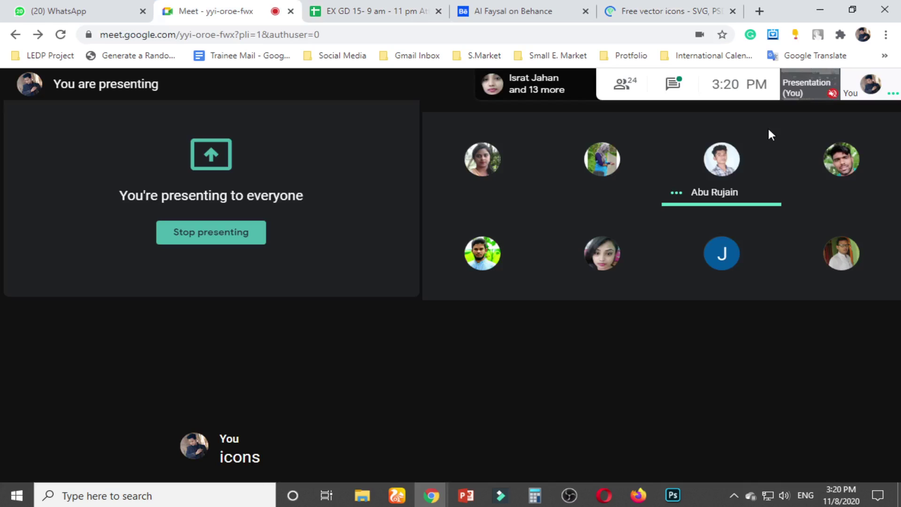
pyautogui.hotkey('ctrl', 'alt', 'c')
pyautogui.press('Return')
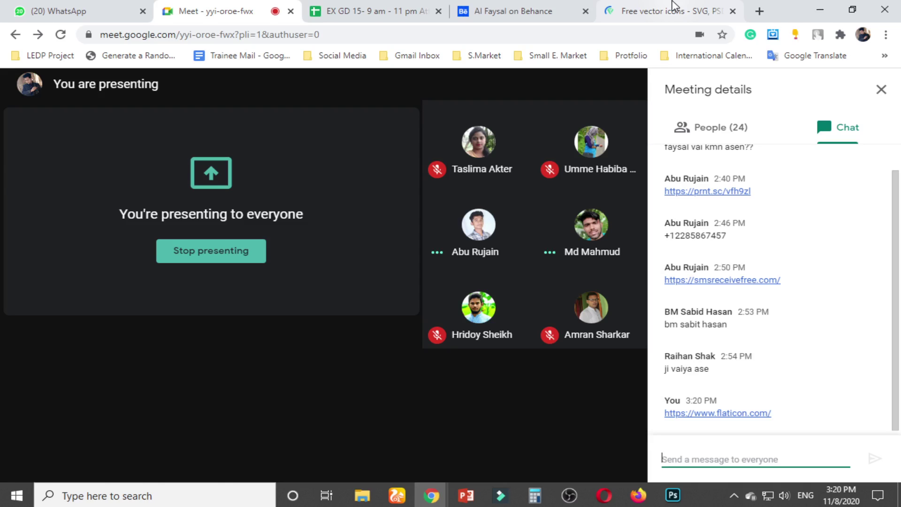
pyautogui.click(674, 10)
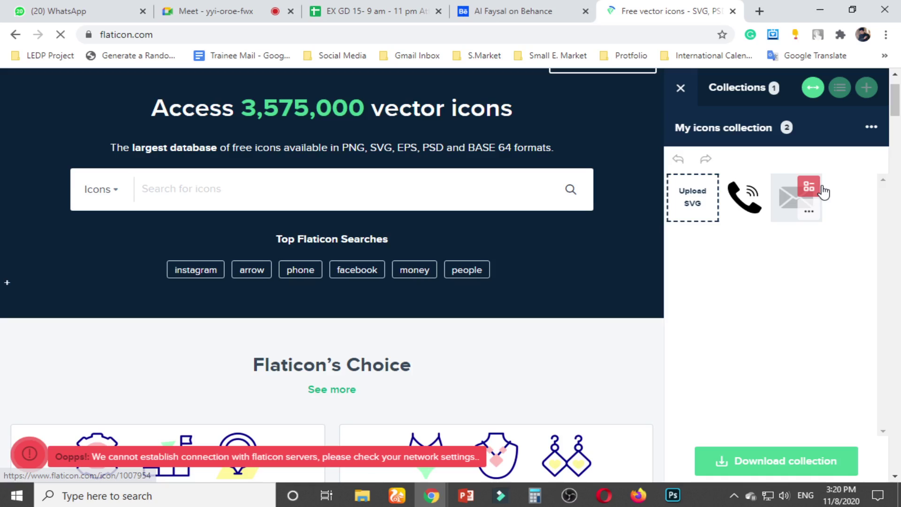
# Search Flaticon for 'globe' and 'envelop' icons and add black ones to the collection
pyautogui.click(197, 189)
pyautogui.write('globe')
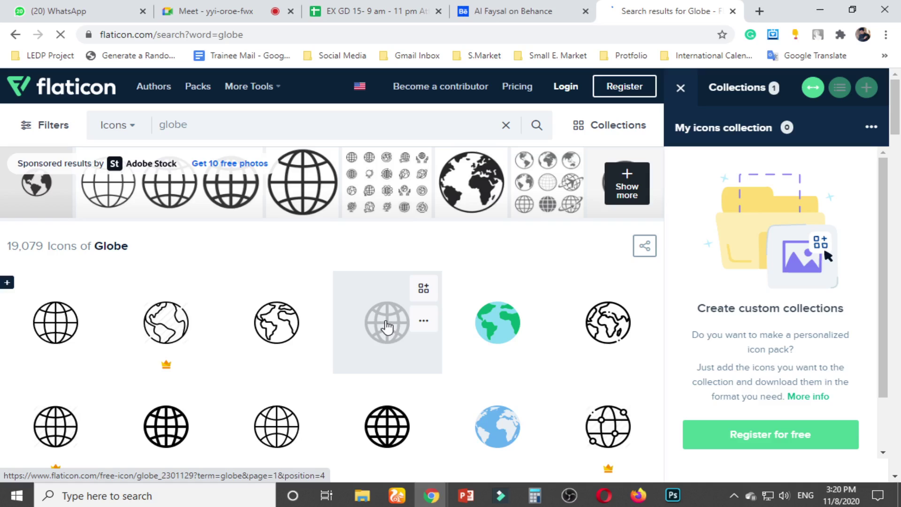
pyautogui.scroll(-2, 277, 101)
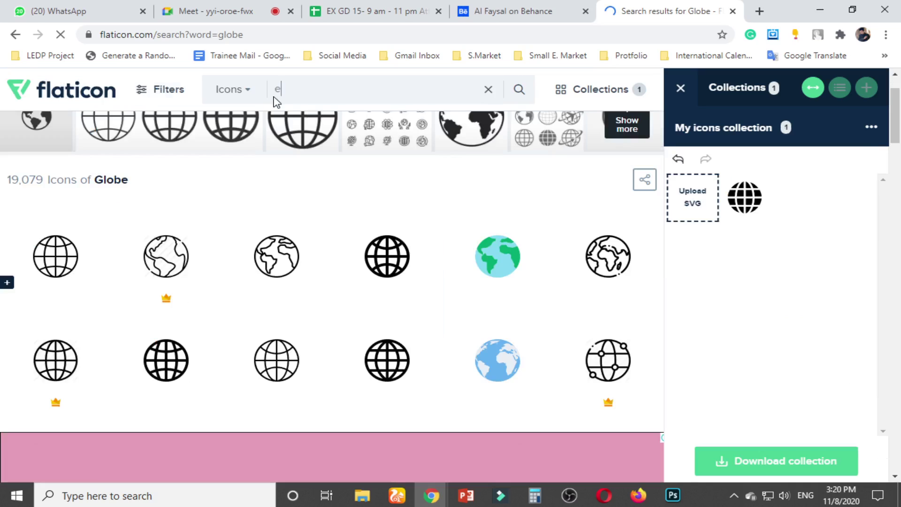
pyautogui.write('velop')
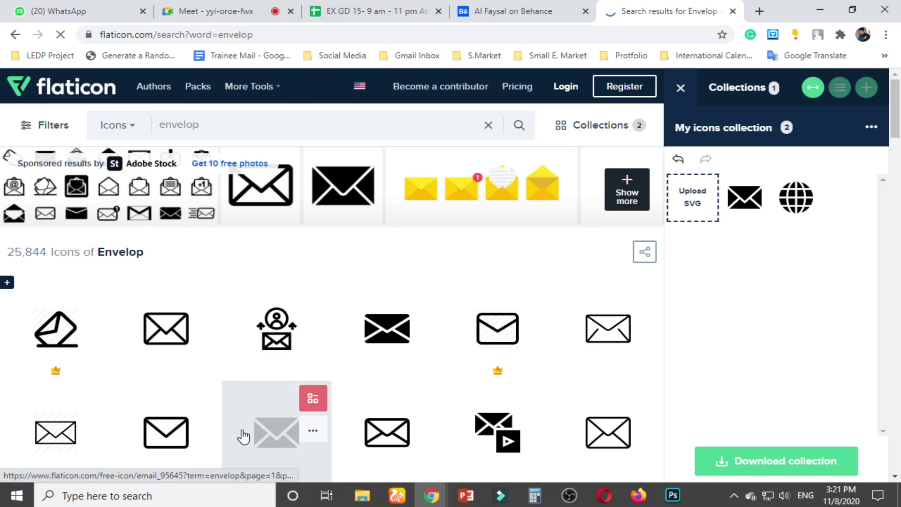
# Add a black location pin icon to the collection and clear the 'location' search
pyautogui.click(534, 345)
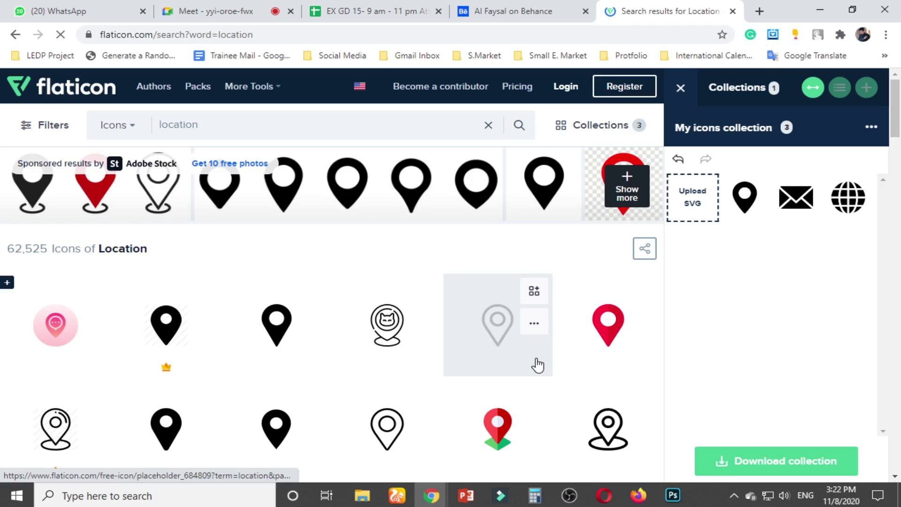
pyautogui.click(162, 125)
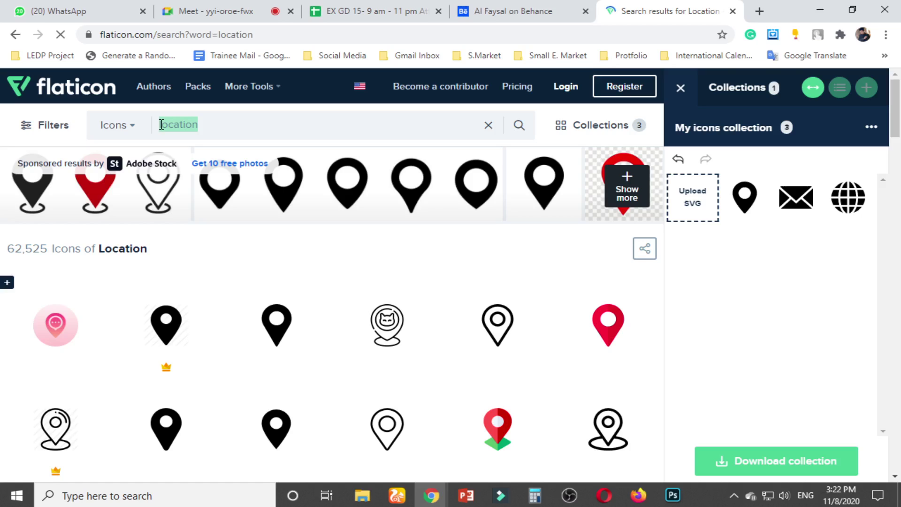
pyautogui.press('BackSpace')
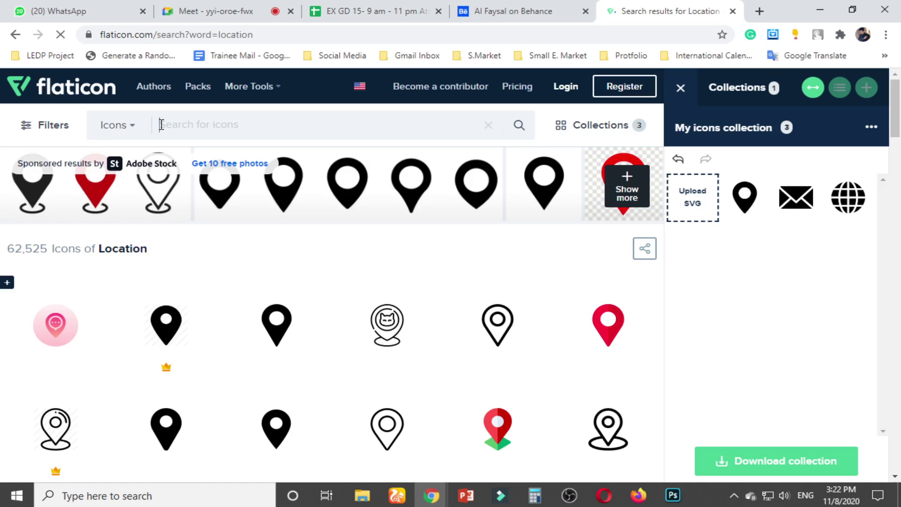
# Search Flaticon for 'phone' icons and browse the results
pyautogui.write('phone')
pyautogui.press('Return')
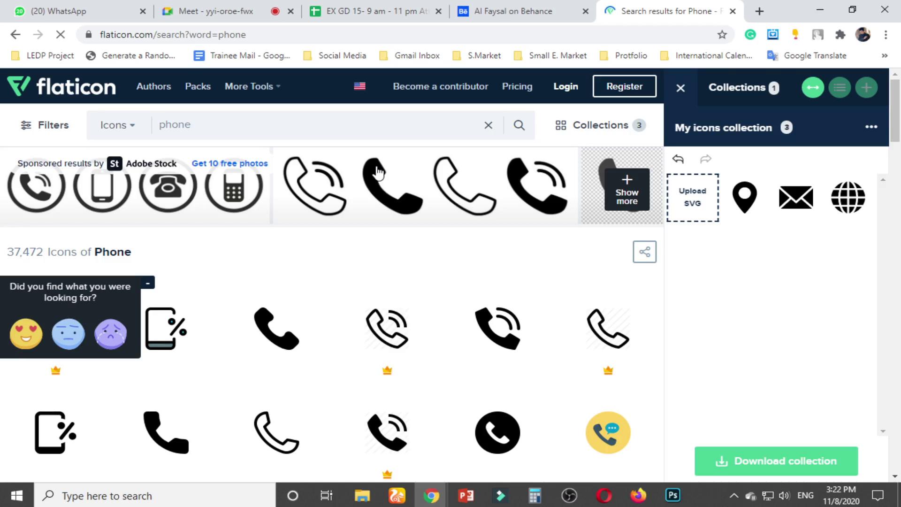
pyautogui.scroll(-10, 91, 145)
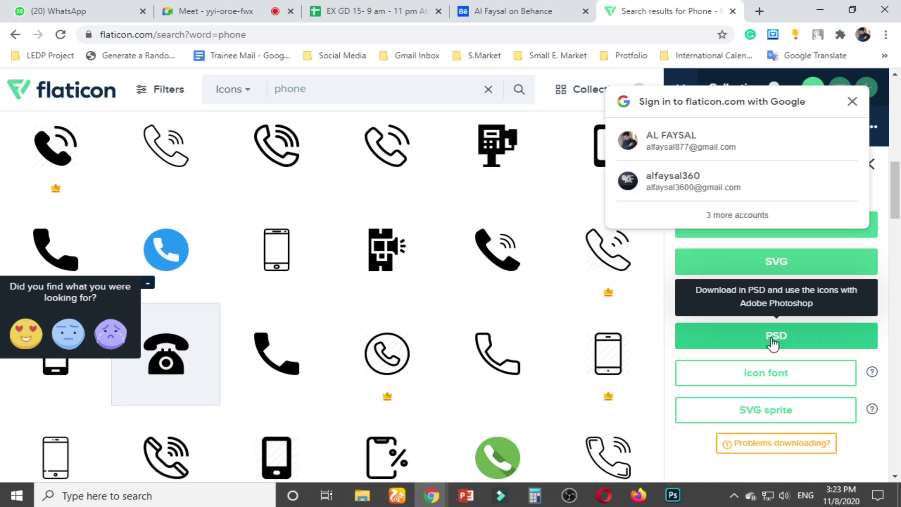
# Download the collection as a free PSD and save my-icons-collection.zip to the Desktop
pyautogui.click(774, 345)
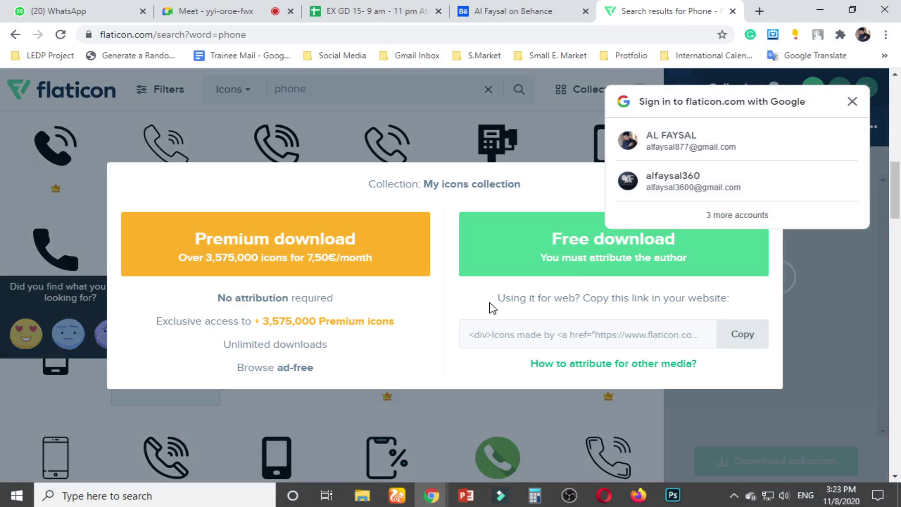
pyautogui.click(575, 265)
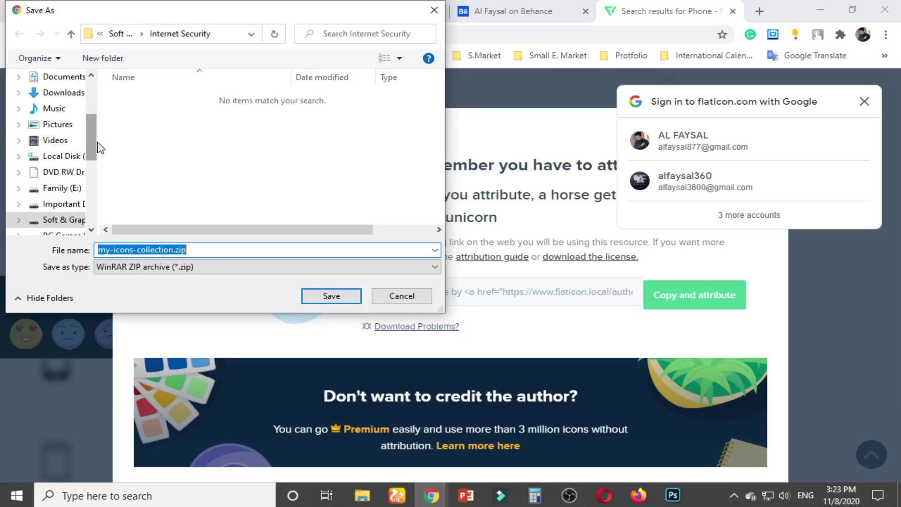
pyautogui.scroll(3, 70, 136)
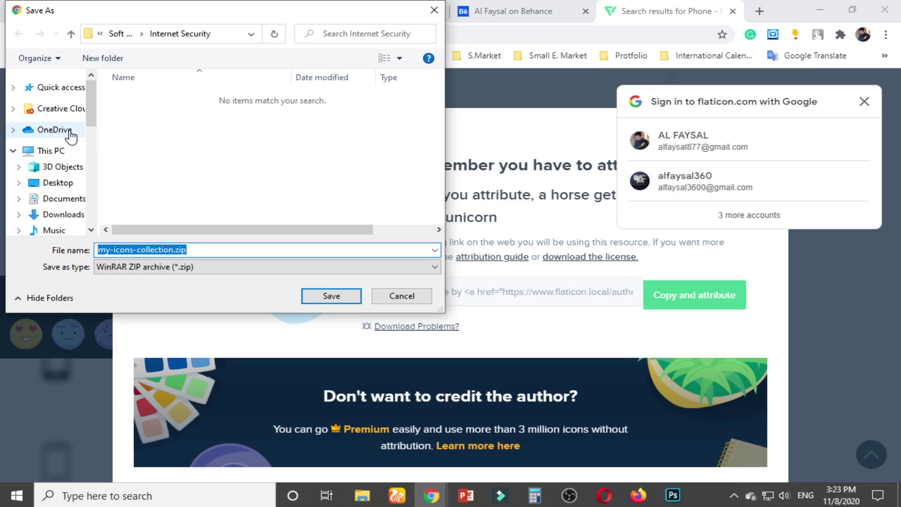
pyautogui.click(58, 183)
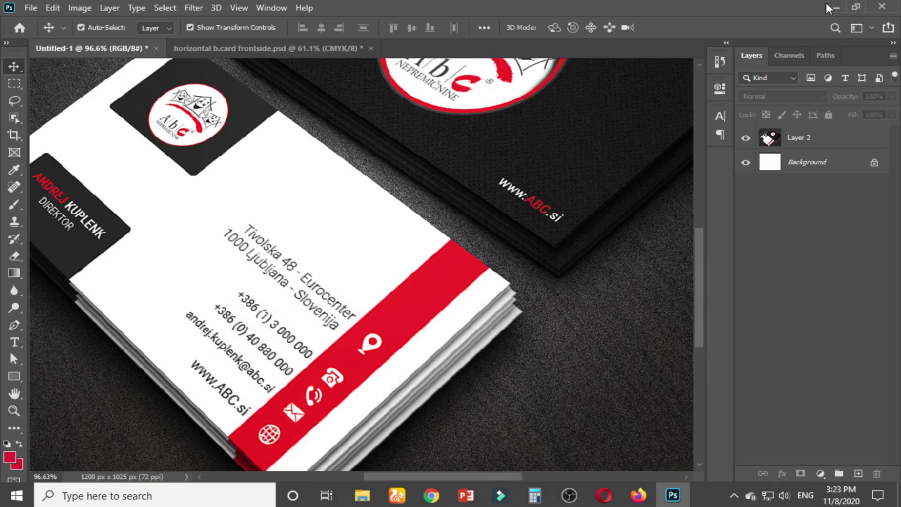
# Extract icon.zip on the Desktop into an icon folder
pyautogui.click(829, 7)
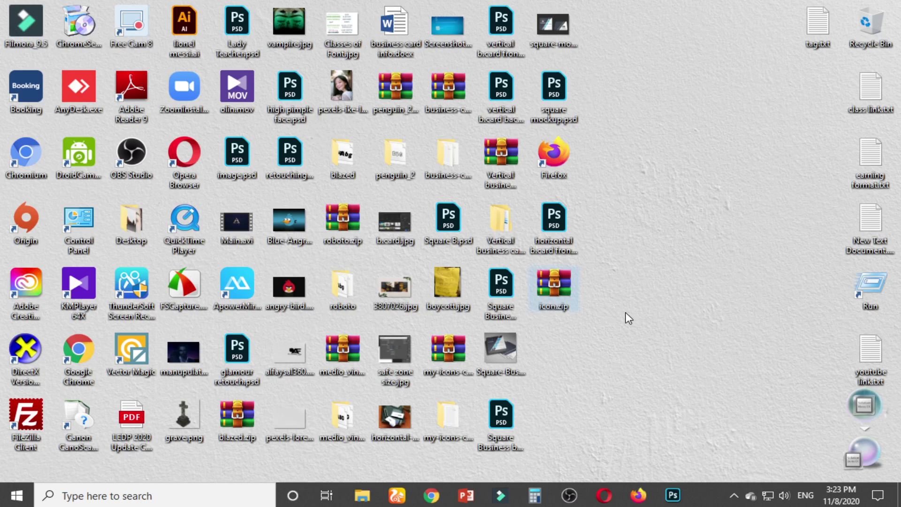
pyautogui.rightClick(552, 293)
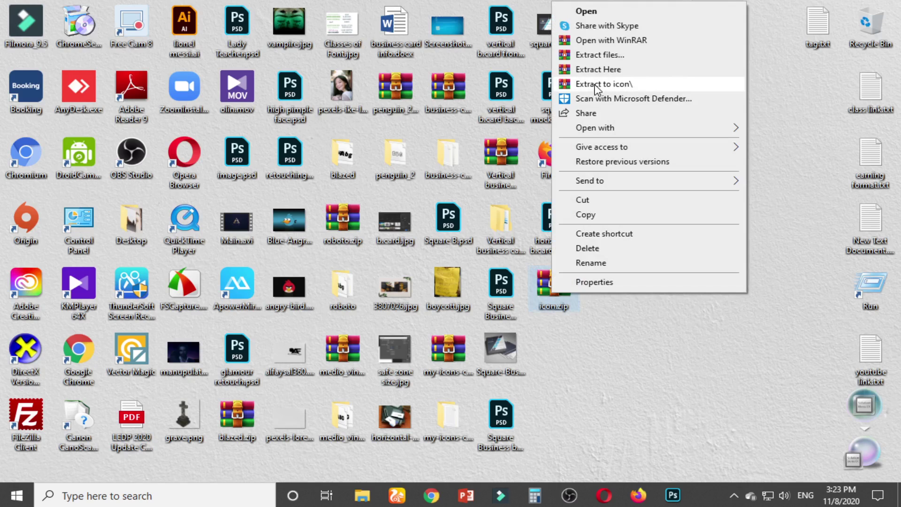
pyautogui.click(595, 84)
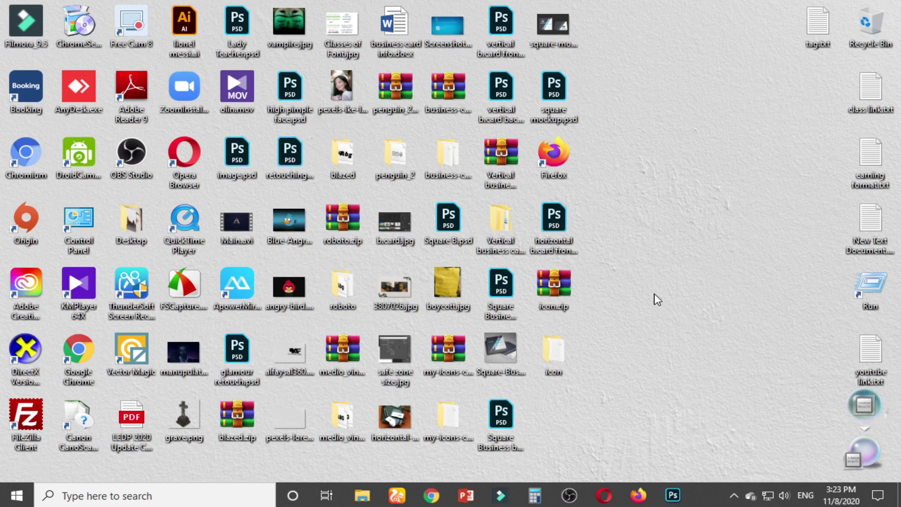
# Open all four PSD icon files from the icon folder's psd subfolder
pyautogui.click(563, 348)
pyautogui.doubleClick(563, 344)
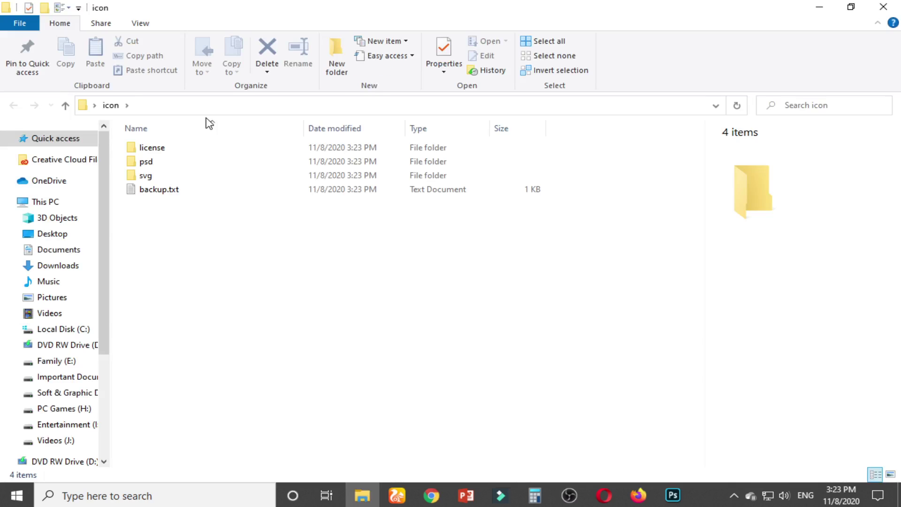
pyautogui.click(158, 164)
pyautogui.doubleClick(160, 166)
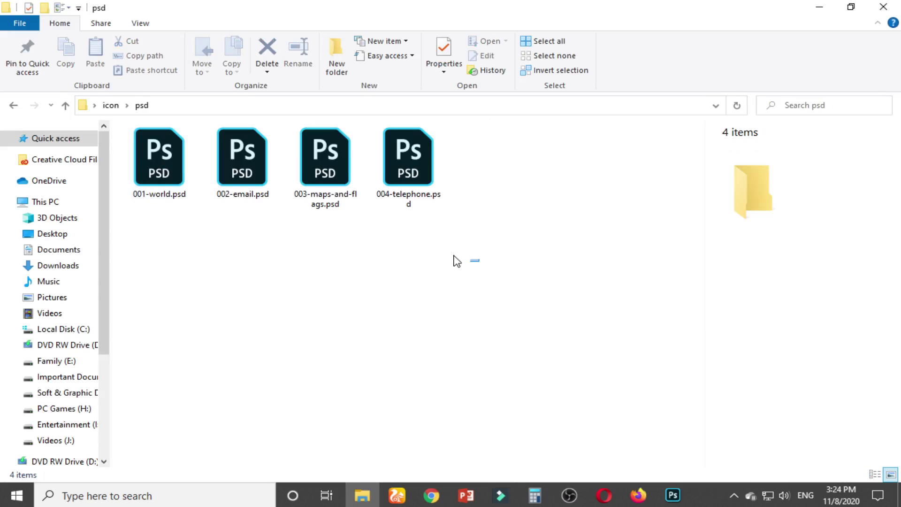
pyautogui.moveTo(453, 256); pyautogui.dragTo(118, 127)
pyautogui.rightClick(139, 154)
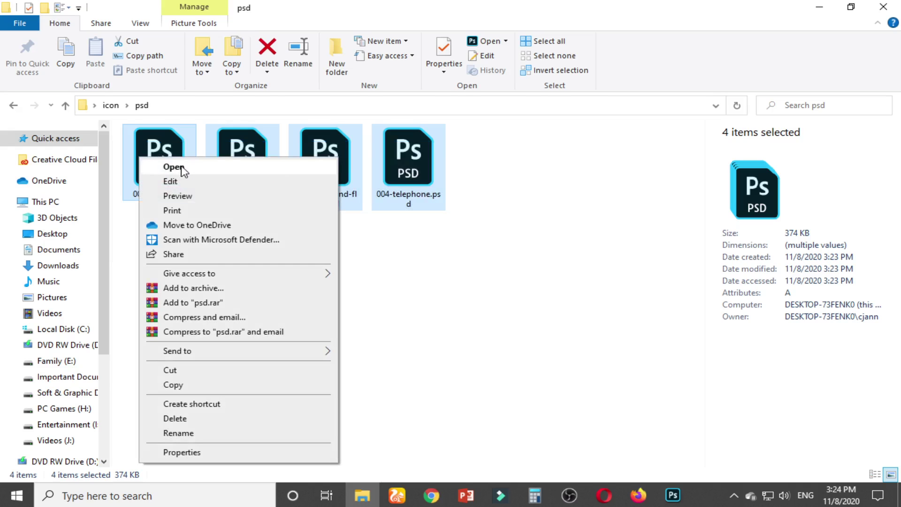
pyautogui.click(173, 167)
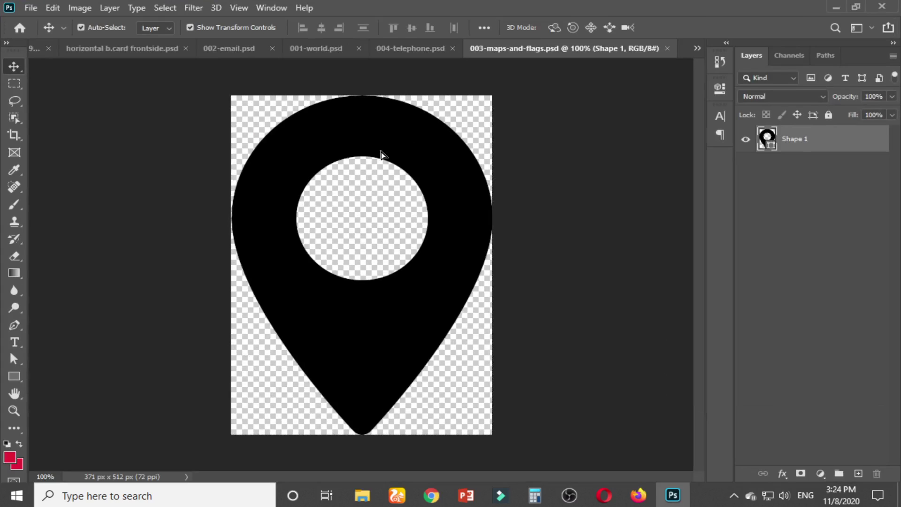
# Copy the map-pin and telephone icons into the Untitled-1 mockup, closing the map-pin file
pyautogui.click(38, 49)
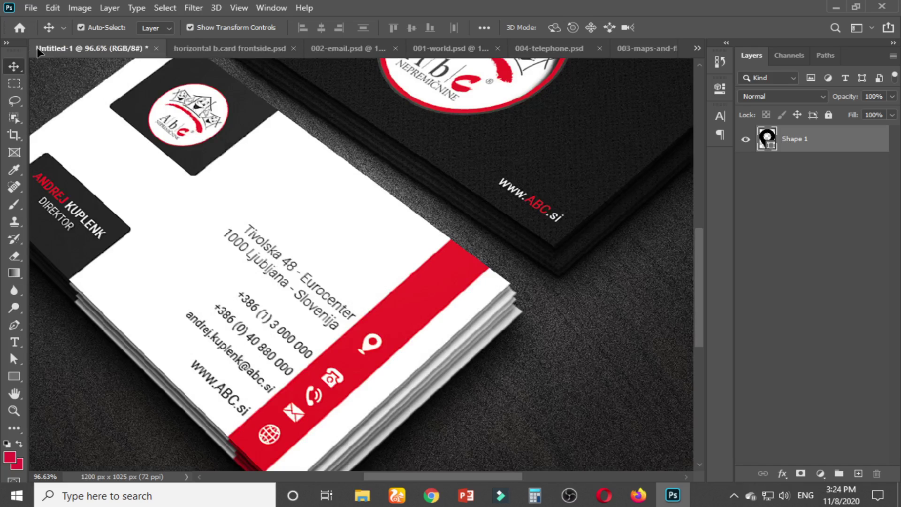
pyautogui.moveTo(37, 49); pyautogui.dragTo(235, 227)
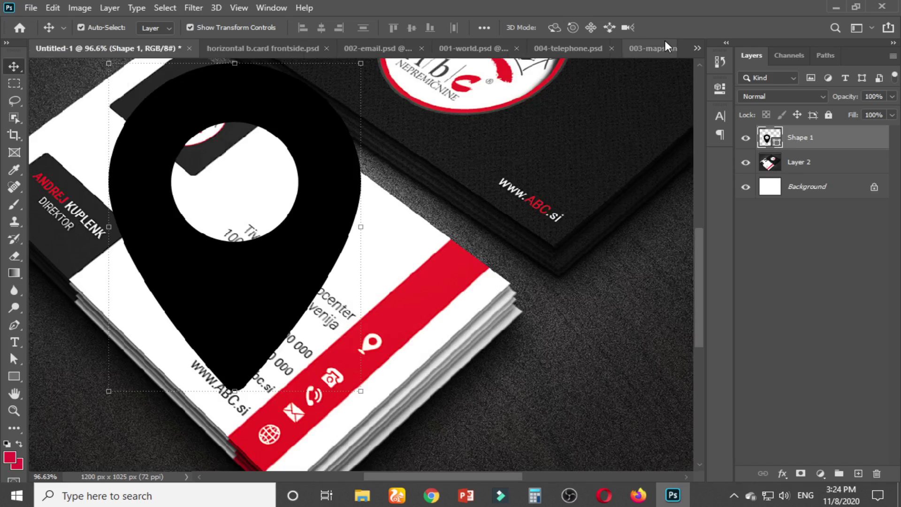
pyautogui.click(666, 47)
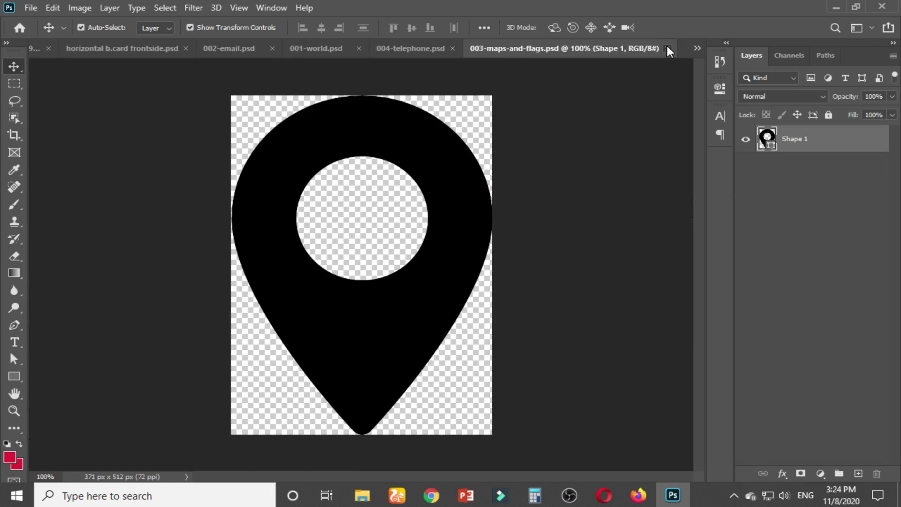
pyautogui.click(667, 47)
pyautogui.click(613, 48)
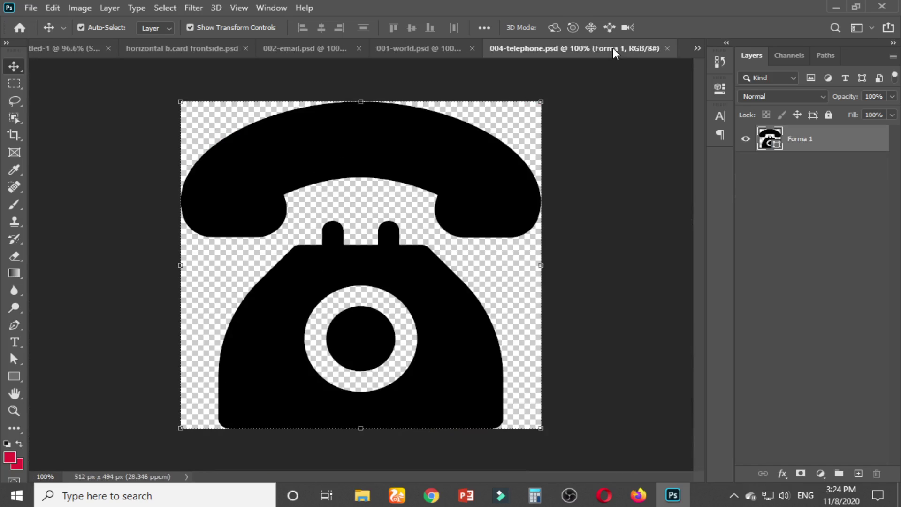
pyautogui.moveTo(455, 175); pyautogui.dragTo(187, 47)
pyautogui.moveTo(93, 50); pyautogui.dragTo(433, 229)
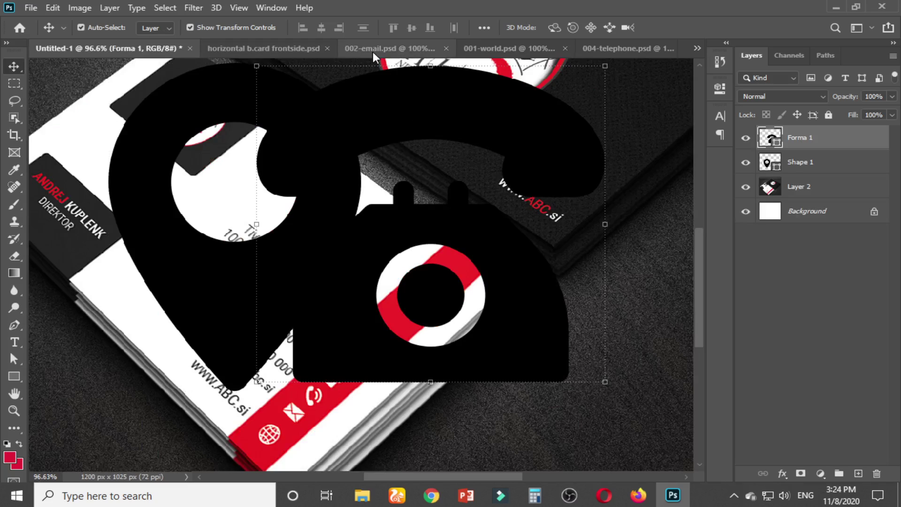
# Copy the envelope and globe icons into the mockup and close the telephone file
pyautogui.click(372, 51)
pyautogui.moveTo(374, 187); pyautogui.dragTo(312, 235)
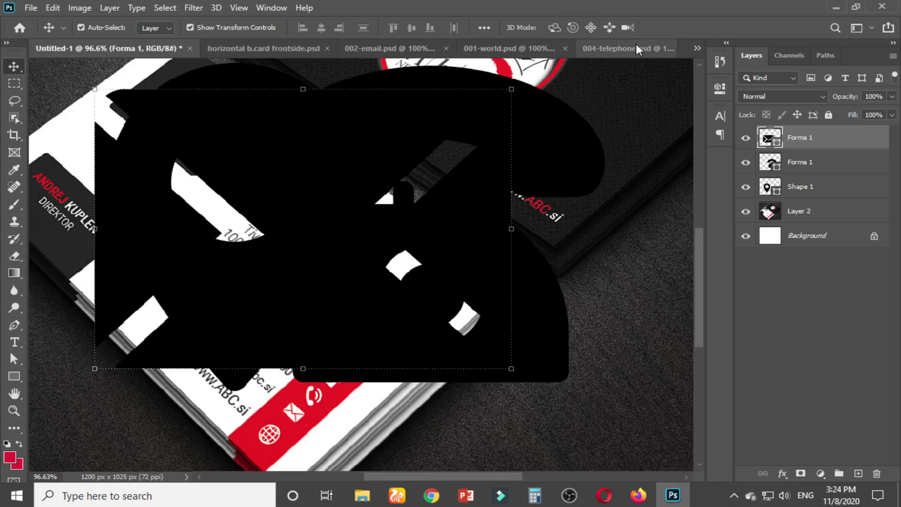
pyautogui.click(636, 47)
pyautogui.click(667, 48)
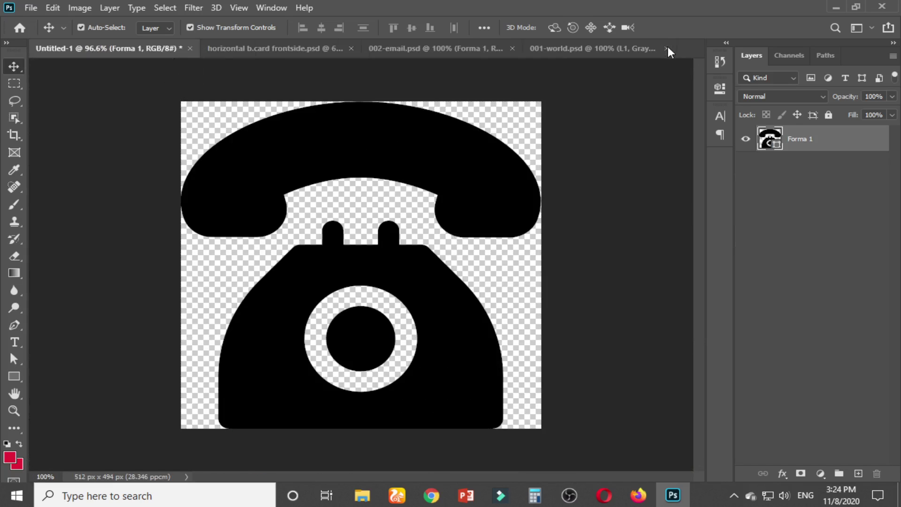
pyautogui.click(630, 48)
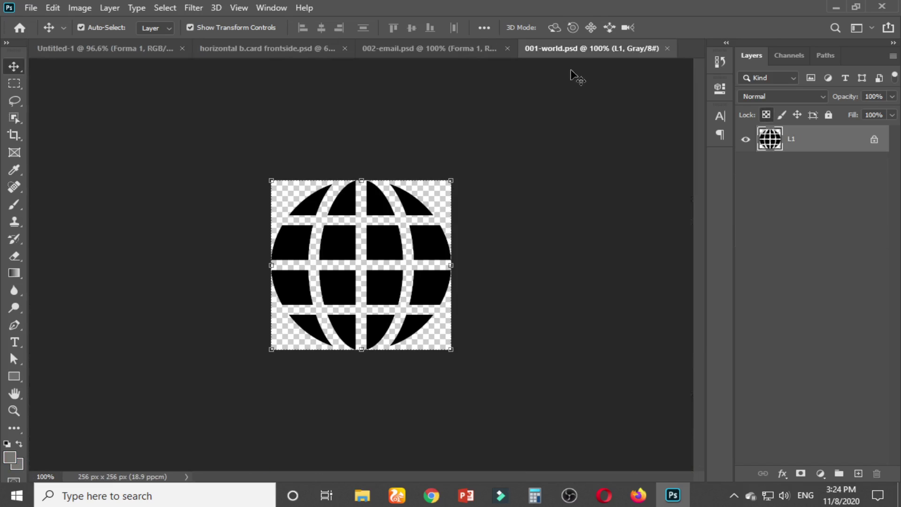
pyautogui.moveTo(419, 206); pyautogui.dragTo(374, 238)
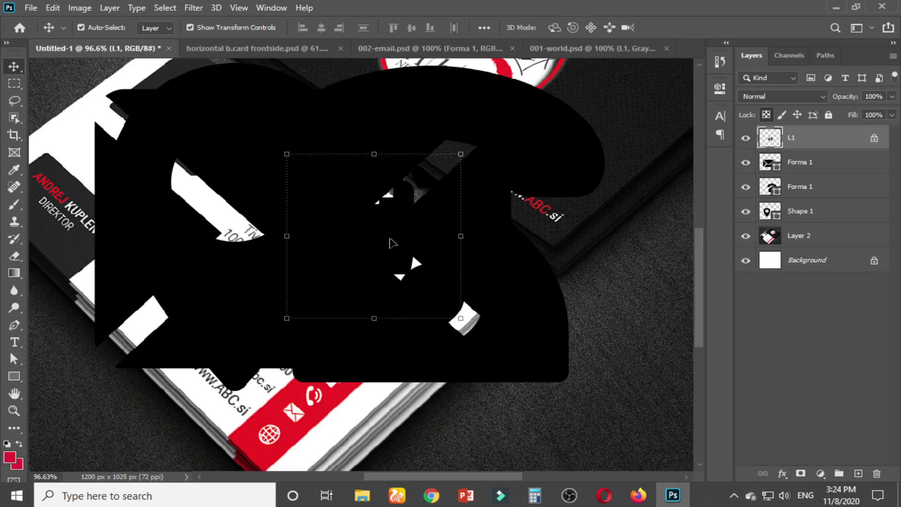
# Close the globe and envelope source files and select the mockup photo layer
pyautogui.click(632, 48)
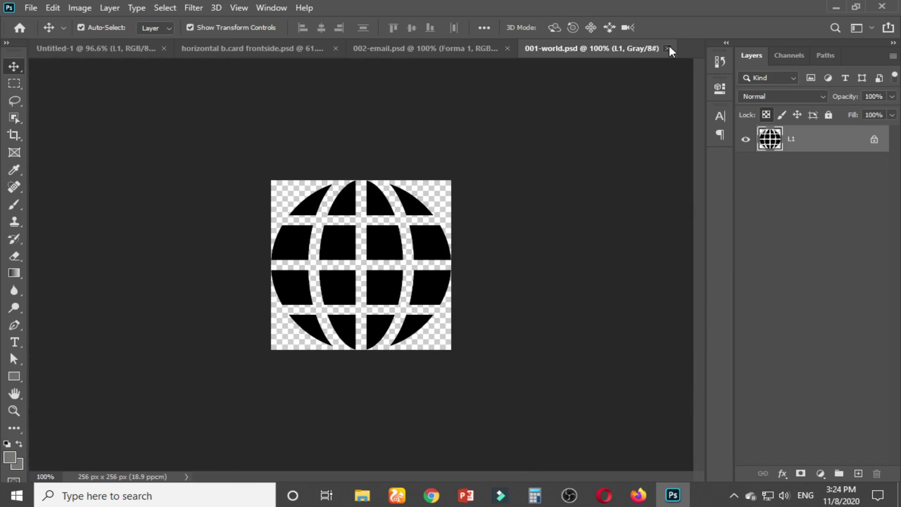
pyautogui.click(669, 47)
pyautogui.click(530, 47)
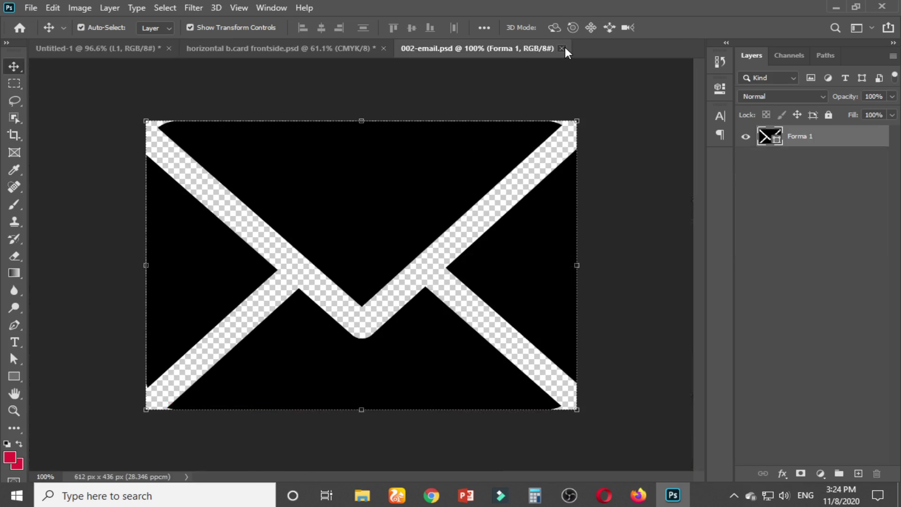
pyautogui.click(561, 48)
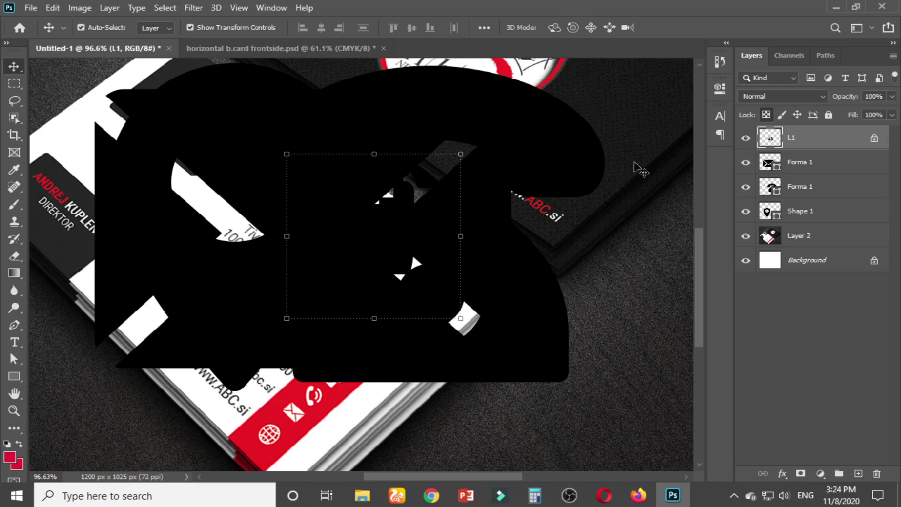
pyautogui.click(638, 168)
pyautogui.scroll(-2, 555, 228)
# Lock the mockup photo layer and spread out the envelope, telephone and pin icons
pyautogui.scroll(-4, 555, 229)
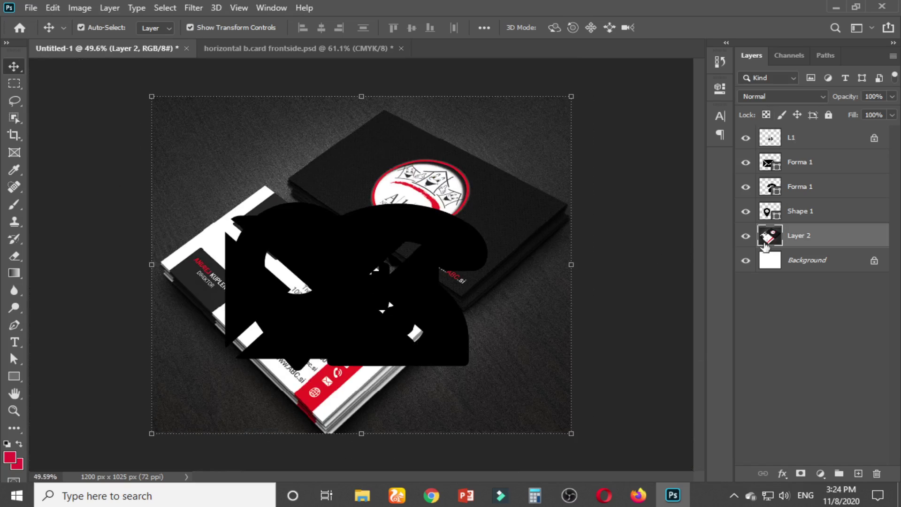
pyautogui.click(829, 116)
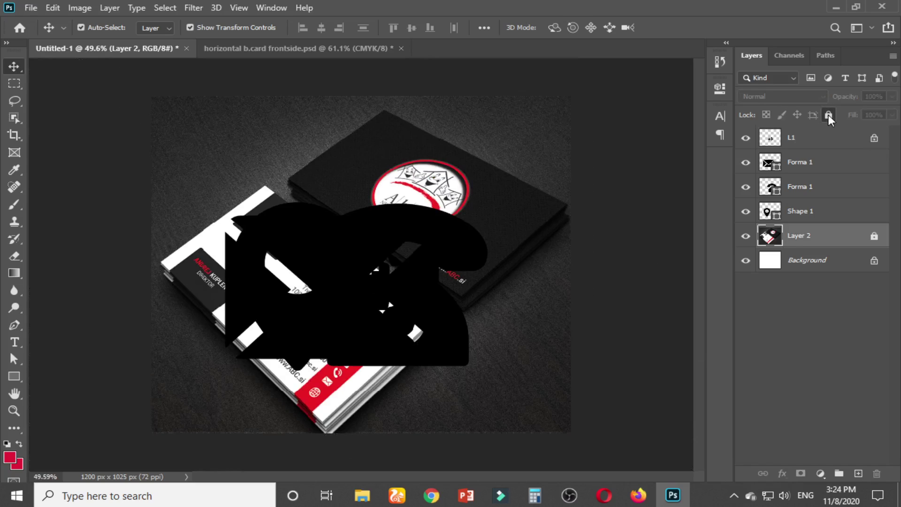
pyautogui.click(806, 220)
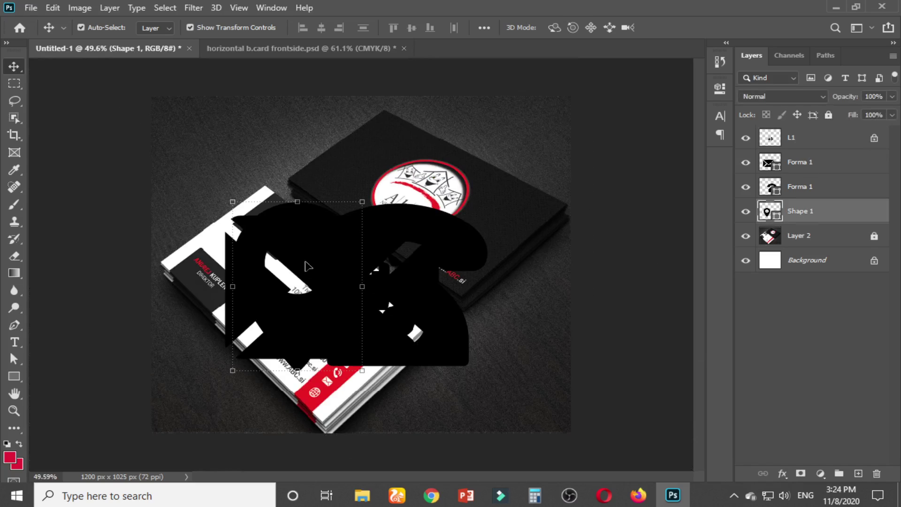
pyautogui.moveTo(307, 266); pyautogui.dragTo(237, 146)
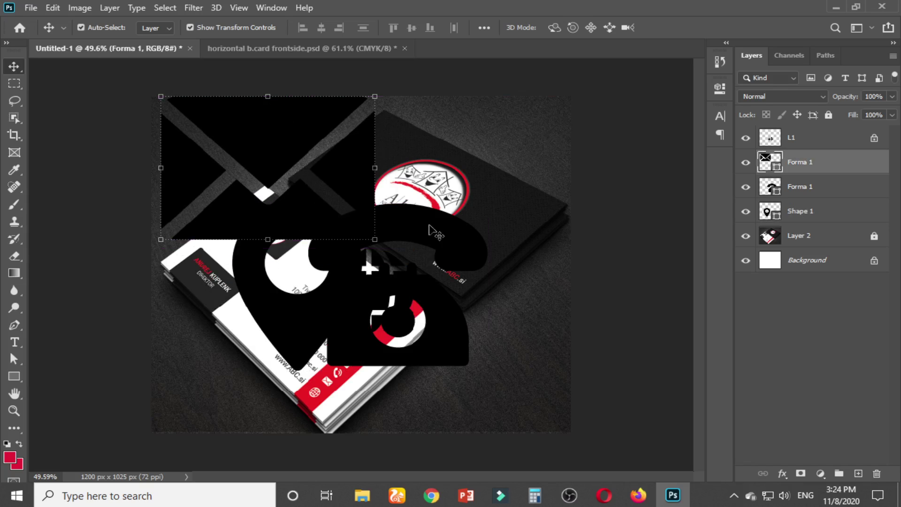
pyautogui.moveTo(436, 233); pyautogui.dragTo(524, 149)
pyautogui.moveTo(318, 307); pyautogui.dragTo(259, 355)
# Scale the envelope, telephone and pin icons down together to a small size
pyautogui.keyDown('shift'); pyautogui.click(817, 170); pyautogui.keyUp('shift')
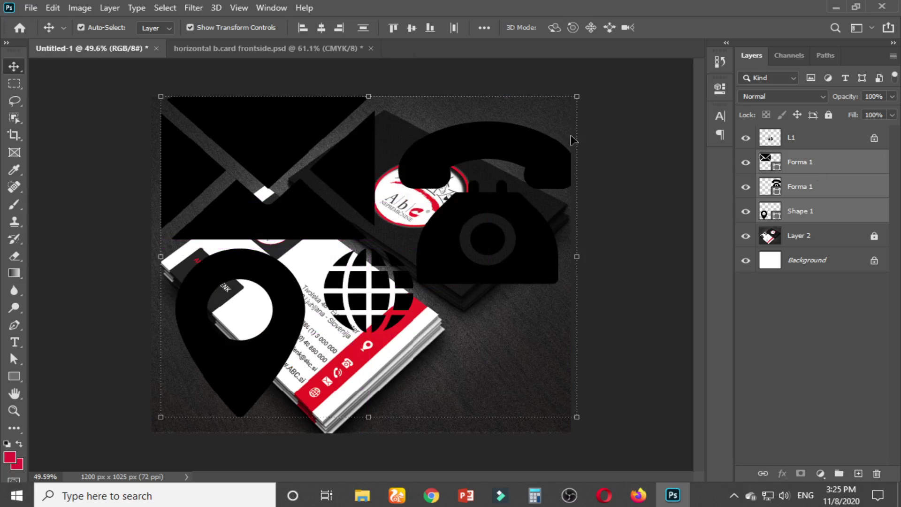
pyautogui.moveTo(585, 97); pyautogui.dragTo(381, 223)
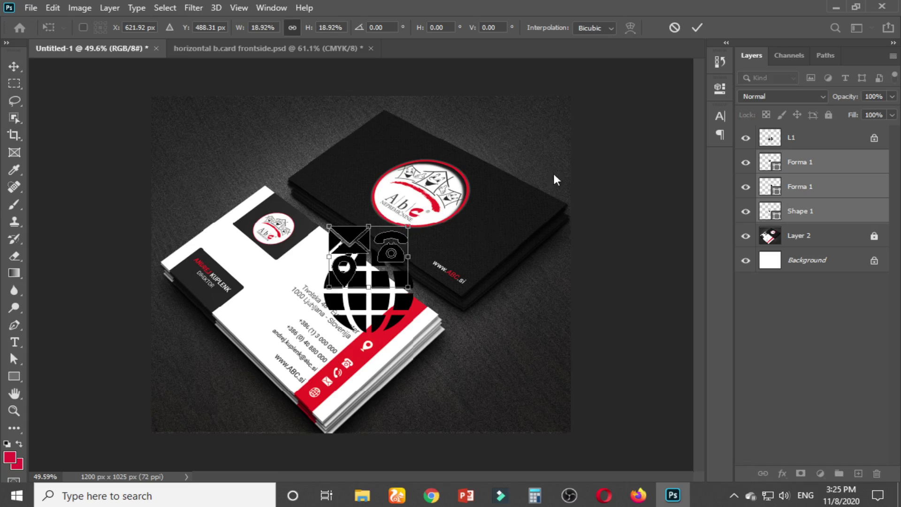
pyautogui.click(600, 203)
pyautogui.click(605, 211)
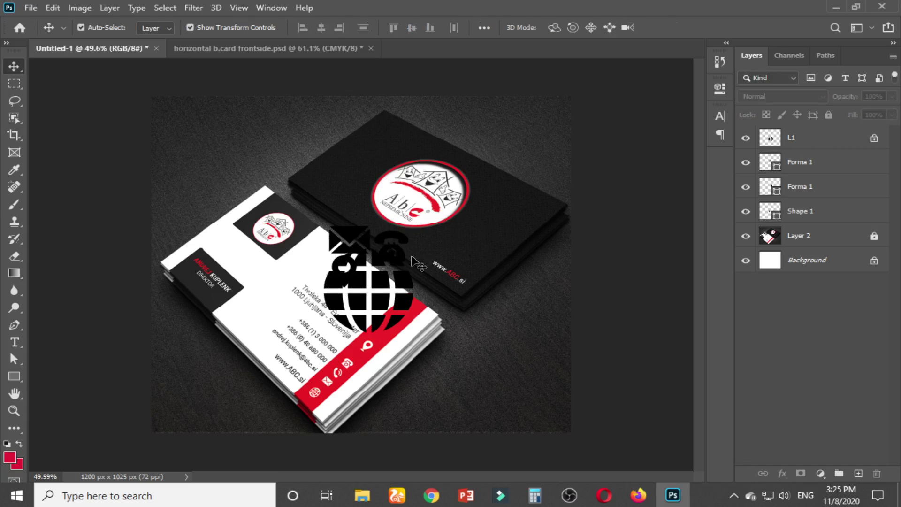
# Capture a screen snip, then make the globe layer visible again
pyautogui.press('Print')
pyautogui.moveTo(4, 20); pyautogui.dragTo(900, 419)
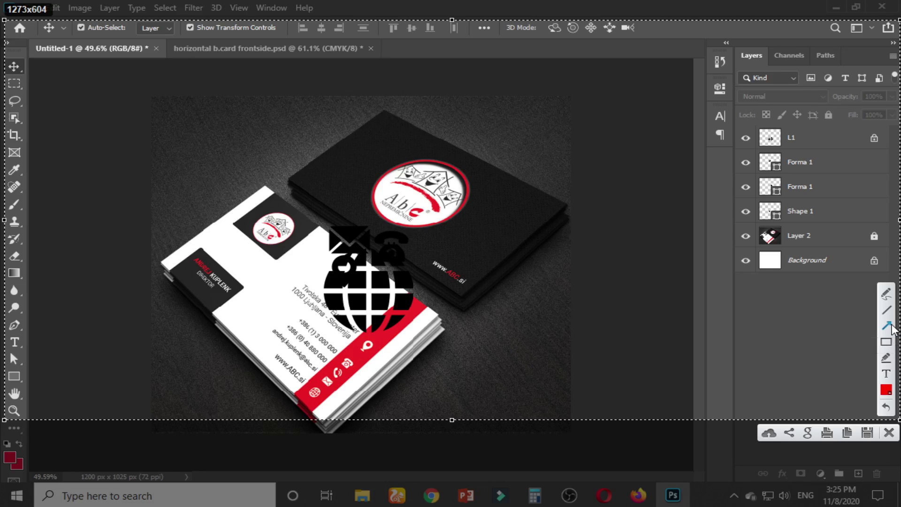
pyautogui.moveTo(545, 271); pyautogui.dragTo(762, 218)
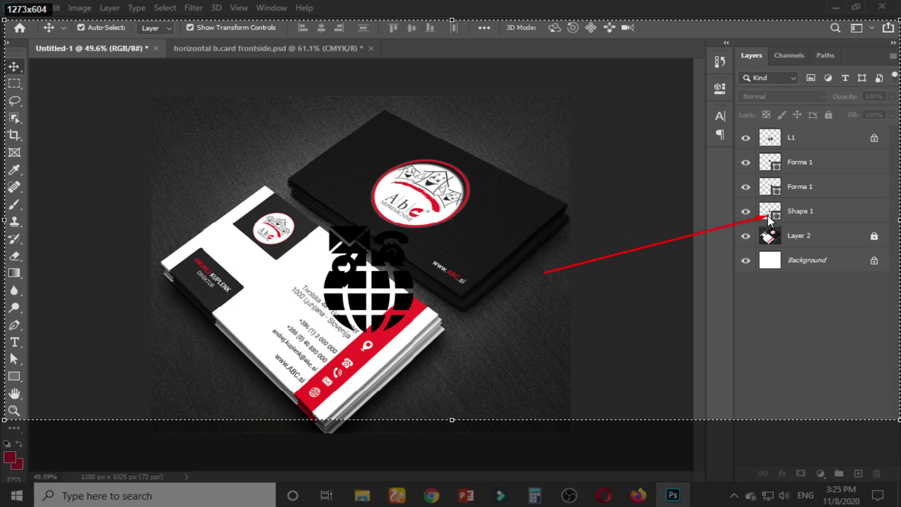
pyautogui.moveTo(740, 145); pyautogui.dragTo(767, 165)
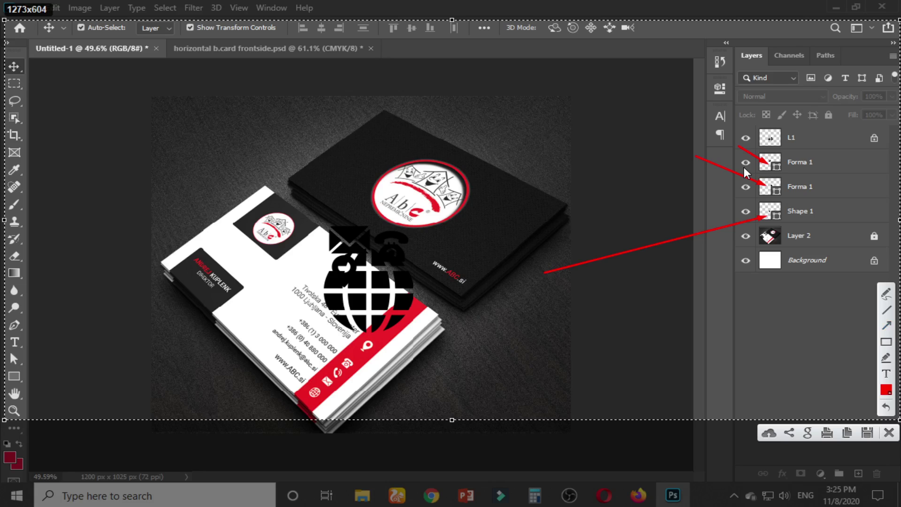
pyautogui.press('Escape')
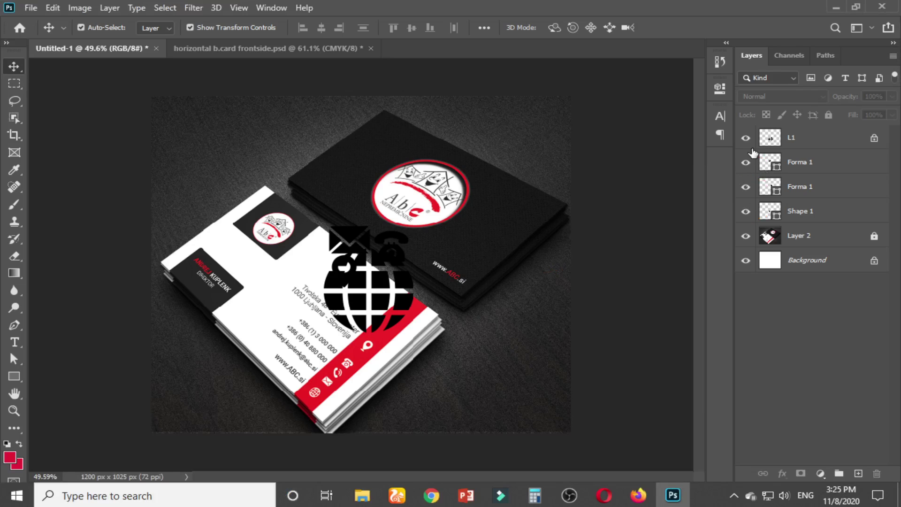
pyautogui.click(746, 138)
# Select the globe layer L1 and unlock it
pyautogui.scroll(4, 472, 305)
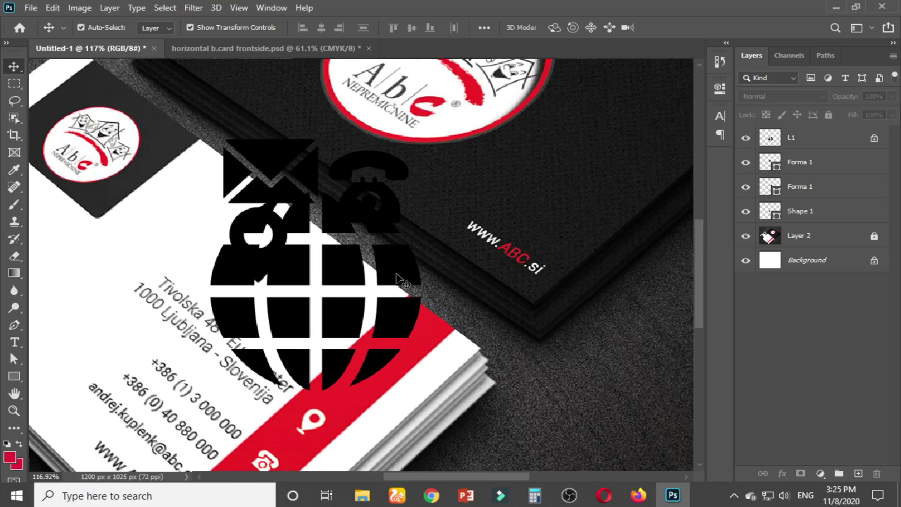
pyautogui.click(465, 319)
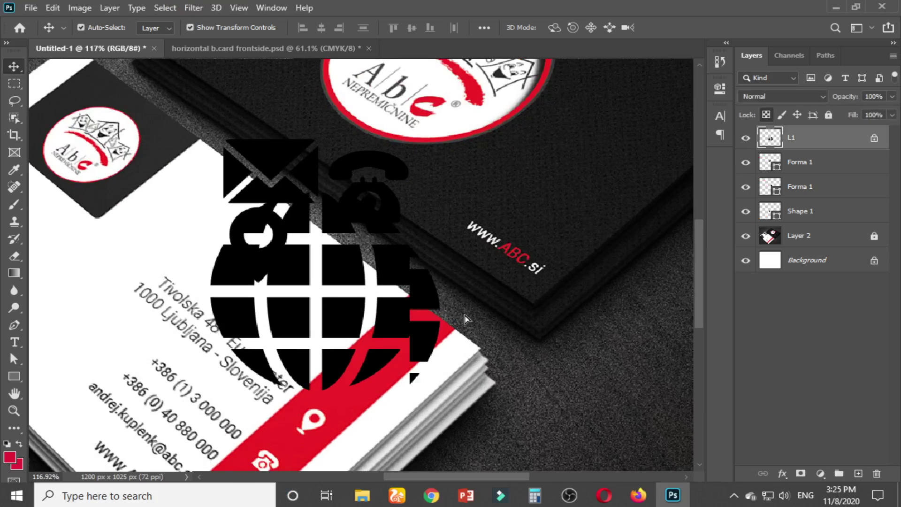
pyautogui.click(875, 141)
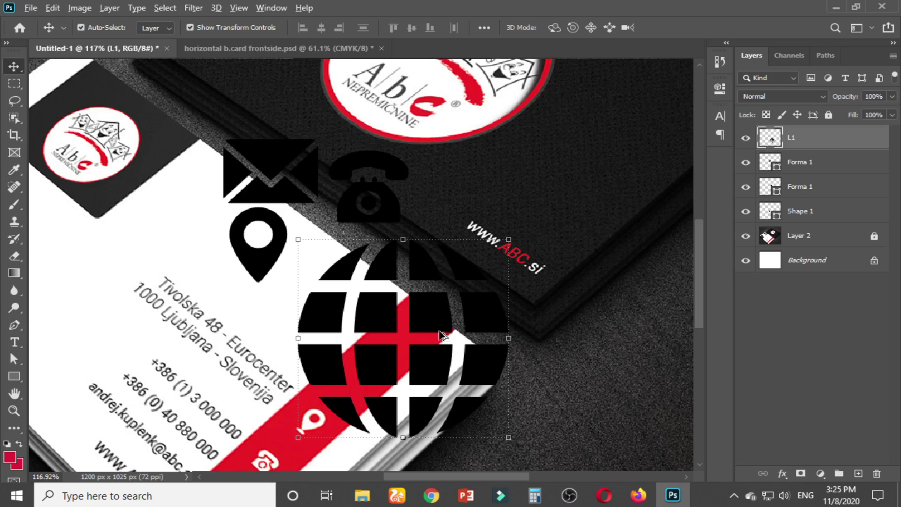
pyautogui.scroll(-2, 441, 334)
pyautogui.scroll(5, 442, 334)
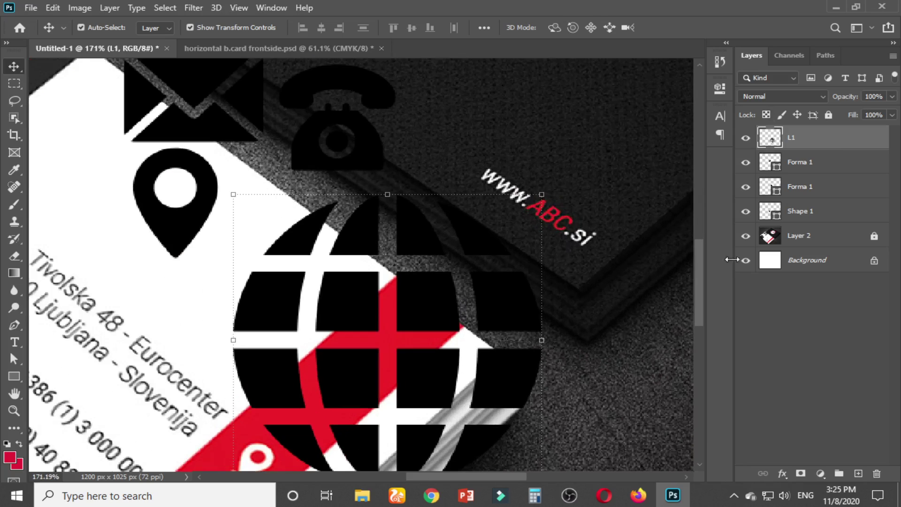
# Scale the globe down and place it under the phone icon
pyautogui.click(804, 165)
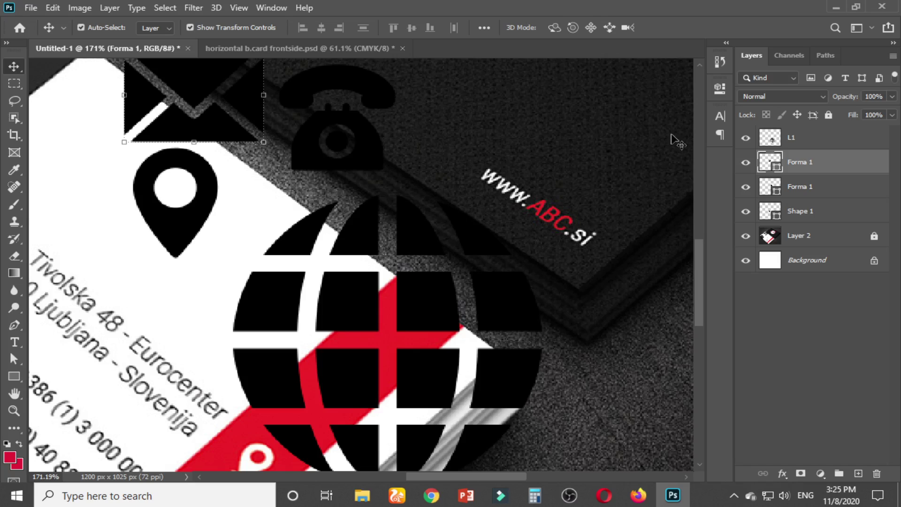
pyautogui.scroll(-5, 515, 324)
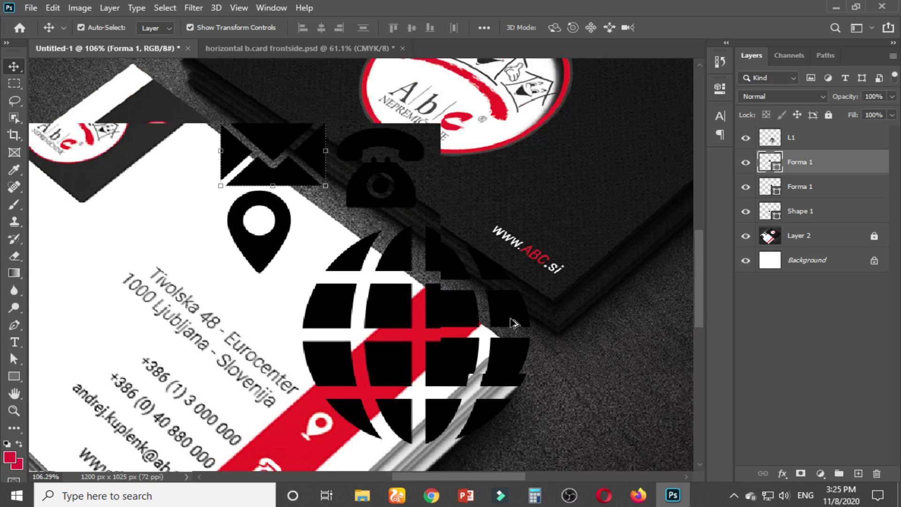
pyautogui.scroll(2, 514, 324)
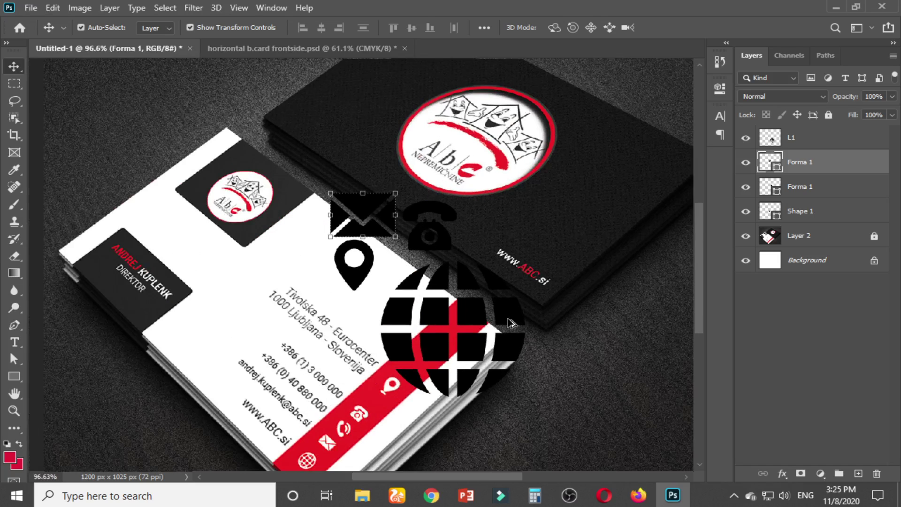
pyautogui.click(511, 323)
pyautogui.scroll(1, 512, 323)
pyautogui.moveTo(532, 253); pyautogui.dragTo(495, 314)
pyautogui.moveTo(441, 337); pyautogui.dragTo(409, 283)
pyautogui.press('Return')
# Select layers Shape 1, both Forma 1 and L1, and drag them into the business card
pyautogui.click(316, 261)
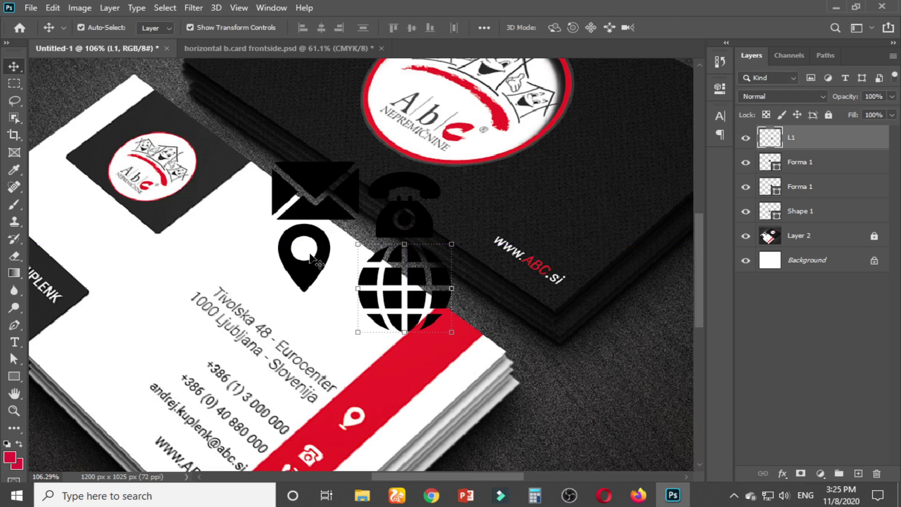
pyautogui.click(808, 211)
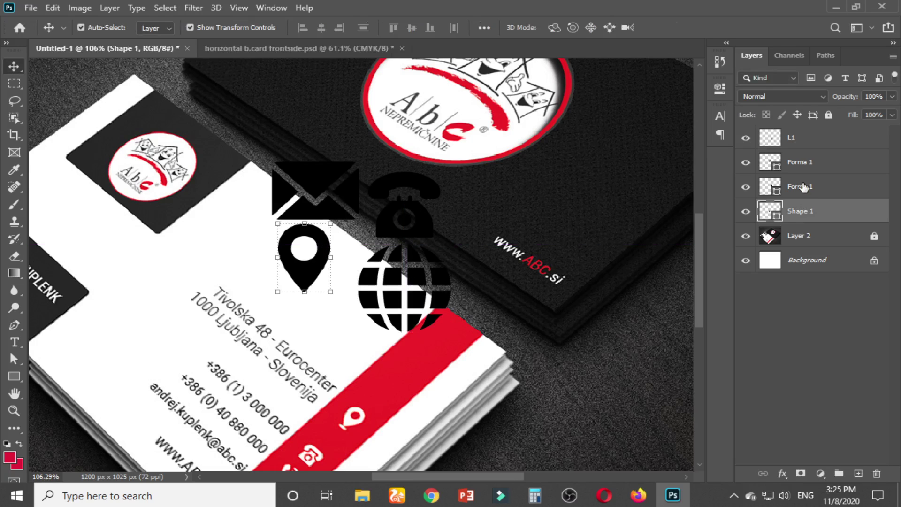
pyautogui.keyDown('shift'); pyautogui.click(804, 186); pyautogui.keyUp('shift')
pyautogui.keyDown('shift'); pyautogui.click(801, 164); pyautogui.keyUp('shift')
pyautogui.keyDown('shift'); pyautogui.click(794, 141); pyautogui.keyUp('shift')
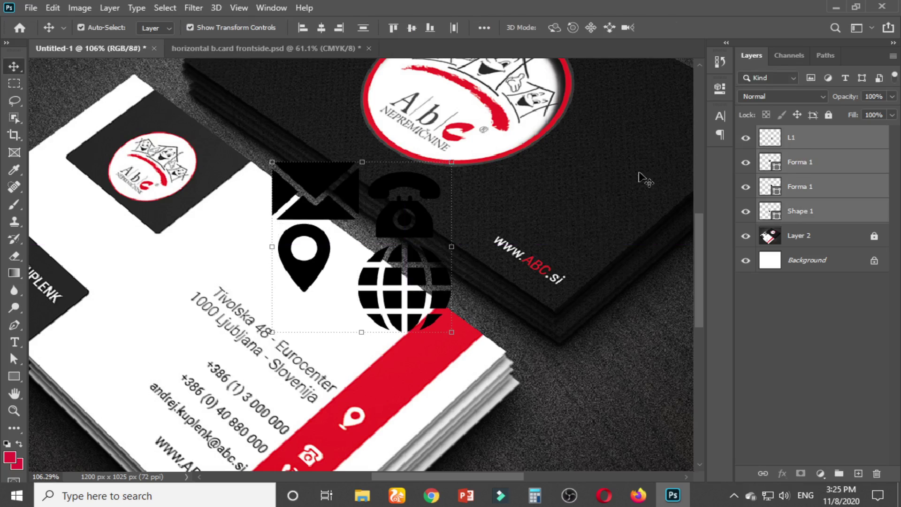
pyautogui.moveTo(431, 284); pyautogui.dragTo(411, 275)
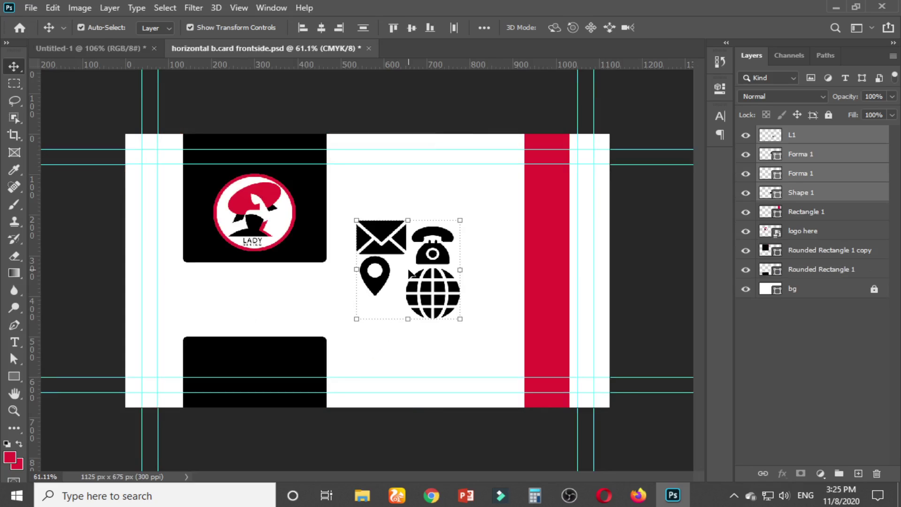
# Scale all four contact icons down to about 25%
pyautogui.click(658, 263)
pyautogui.scroll(4, 612, 280)
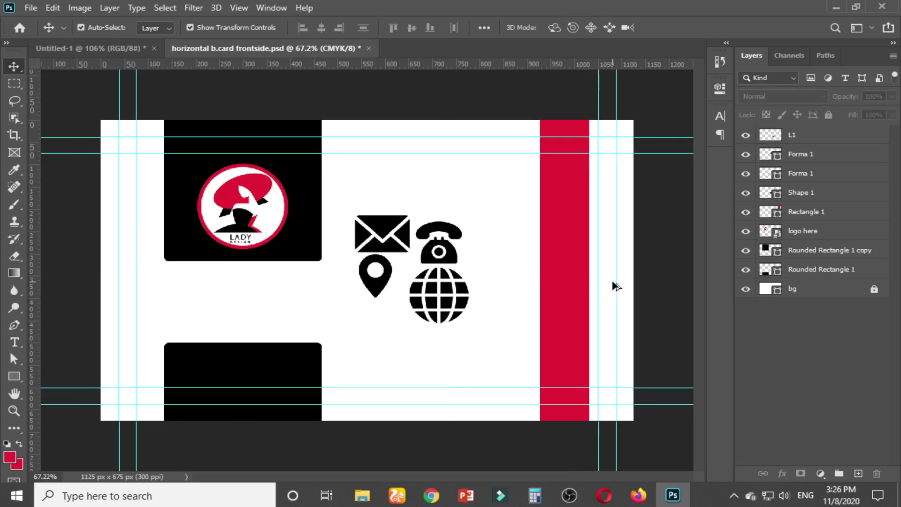
pyautogui.scroll(2, 467, 301)
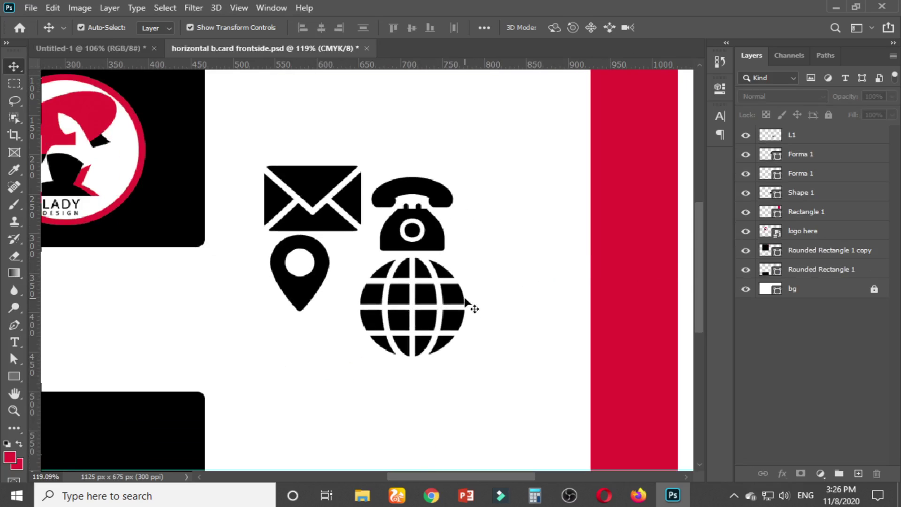
pyautogui.click(352, 196)
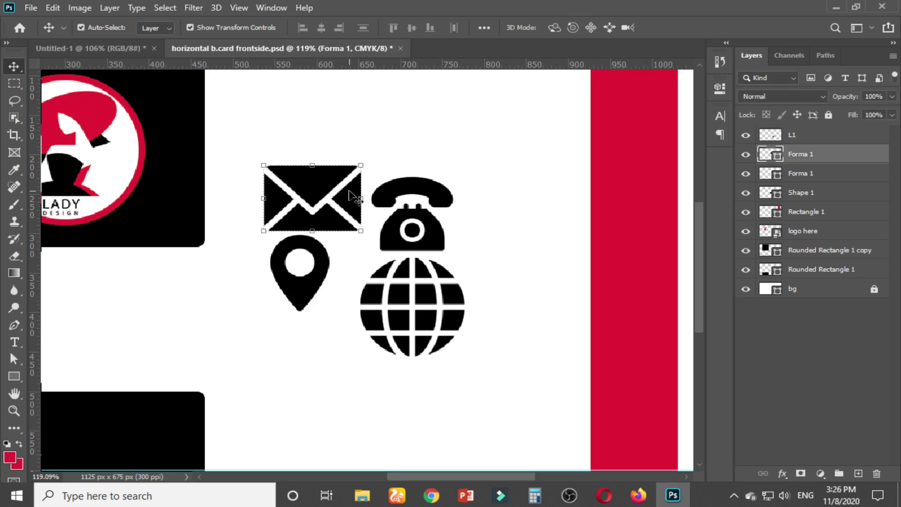
pyautogui.click(435, 247)
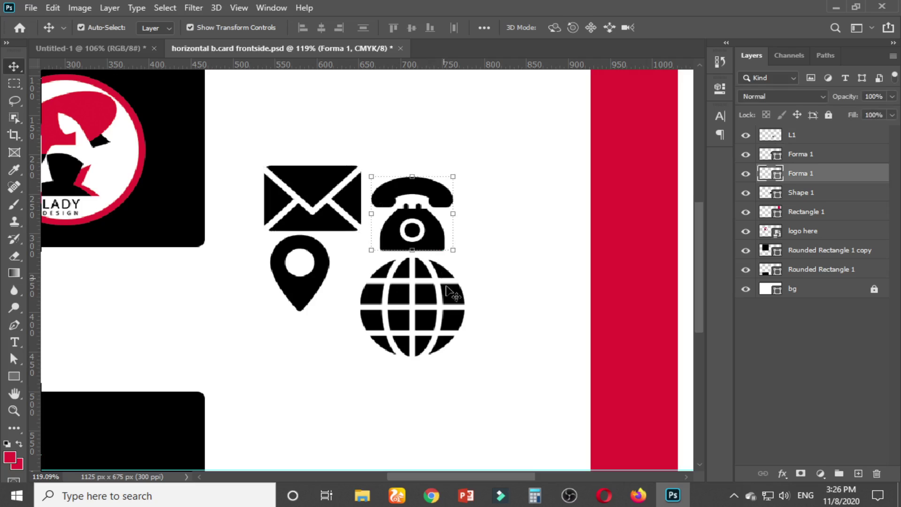
pyautogui.keyDown('shift'); pyautogui.click(457, 303); pyautogui.keyUp('shift')
pyautogui.keyDown('shift'); pyautogui.click(306, 288); pyautogui.keyUp('shift')
pyautogui.keyDown('shift'); pyautogui.click(313, 185); pyautogui.keyUp('shift')
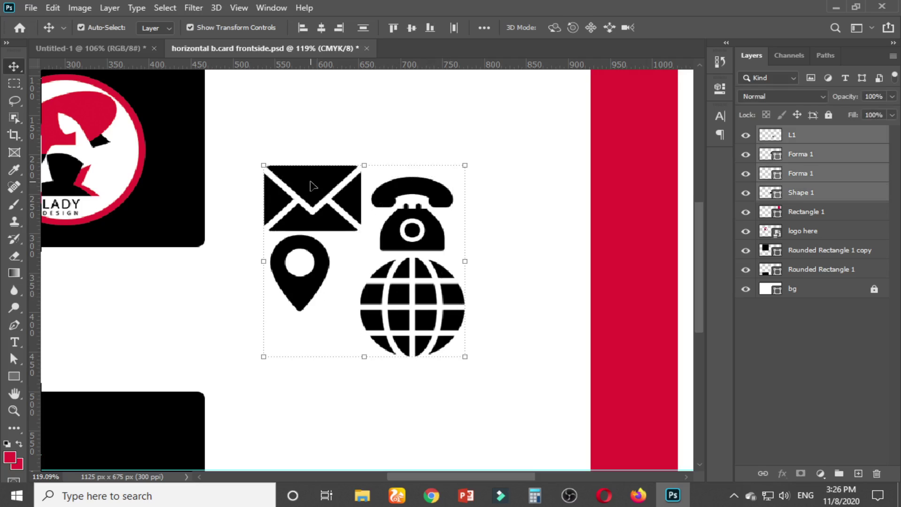
pyautogui.moveTo(465, 165); pyautogui.dragTo(395, 238)
pyautogui.press('Return')
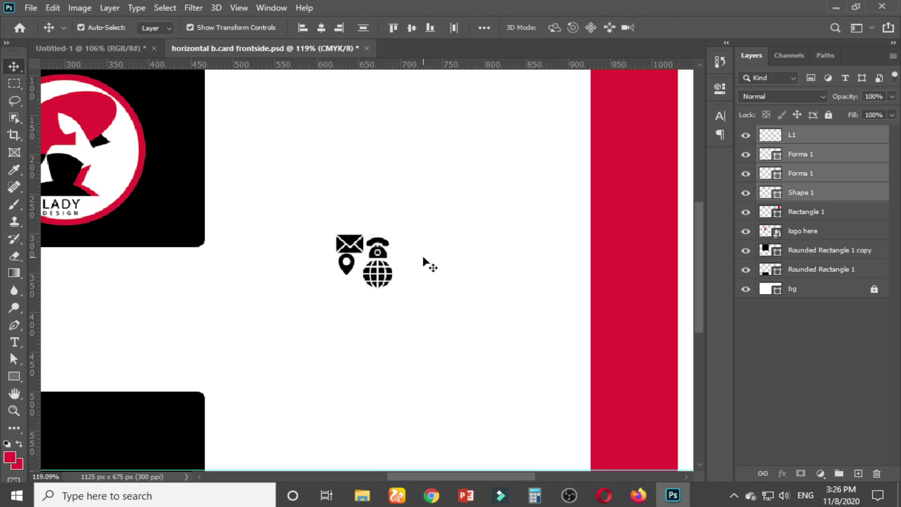
pyautogui.click(399, 249)
# Arrange the icons in one row: pin, phone, globe, envelope
pyautogui.scroll(5, 383, 254)
pyautogui.scroll(1, 377, 258)
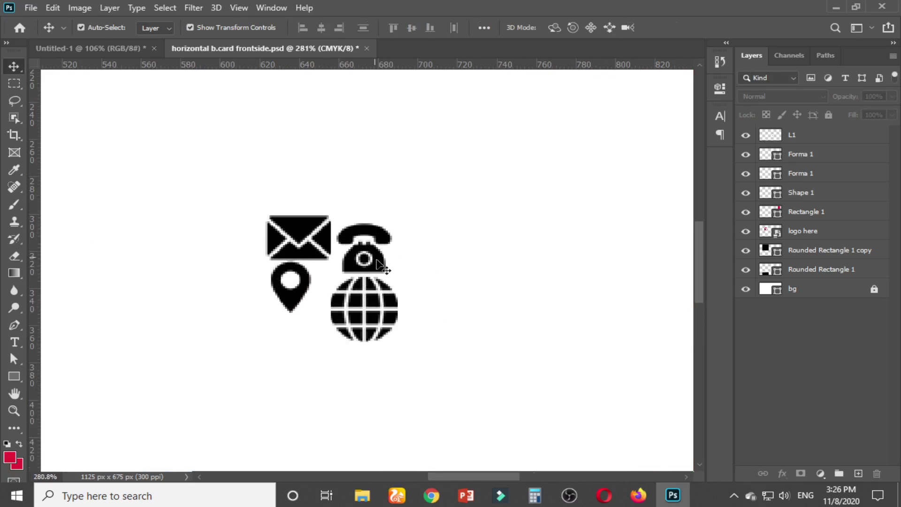
pyautogui.moveTo(383, 310); pyautogui.dragTo(465, 224)
pyautogui.press('Return')
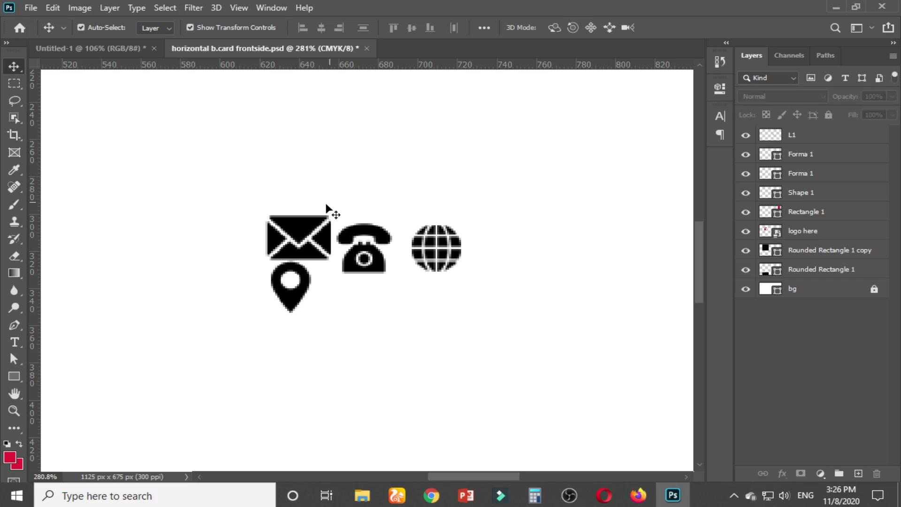
pyautogui.moveTo(303, 226); pyautogui.dragTo(520, 236)
pyautogui.click(562, 182)
pyautogui.moveTo(304, 279); pyautogui.dragTo(310, 240)
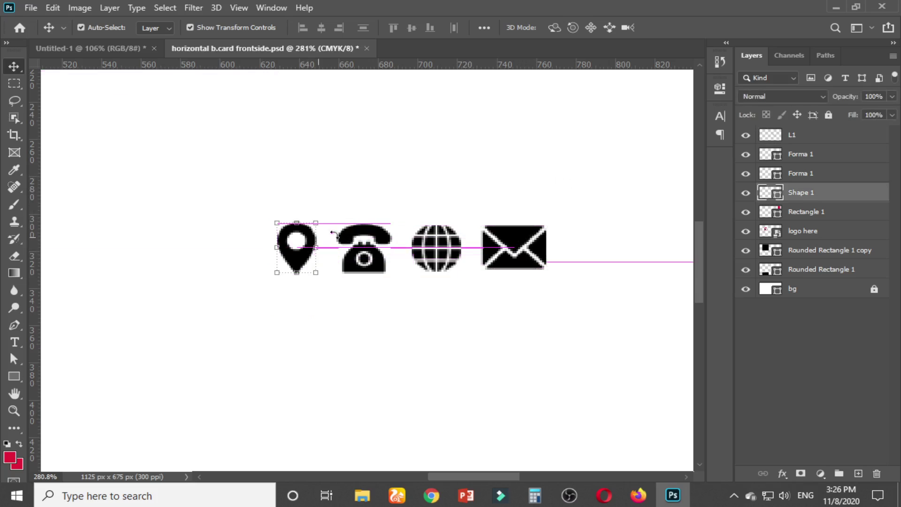
pyautogui.click(483, 175)
# Enlarge the icon row together to about 159% over the red bar
pyautogui.scroll(-10, 451, 224)
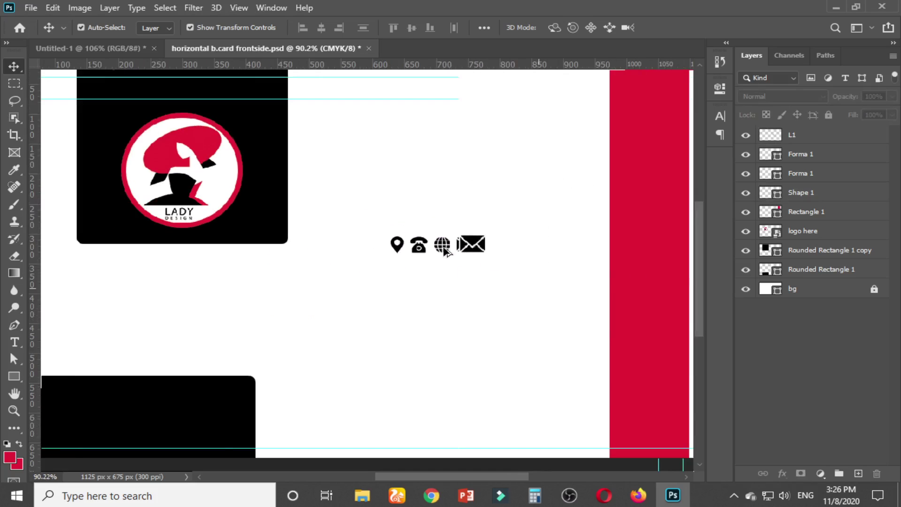
pyautogui.moveTo(466, 289); pyautogui.dragTo(380, 299)
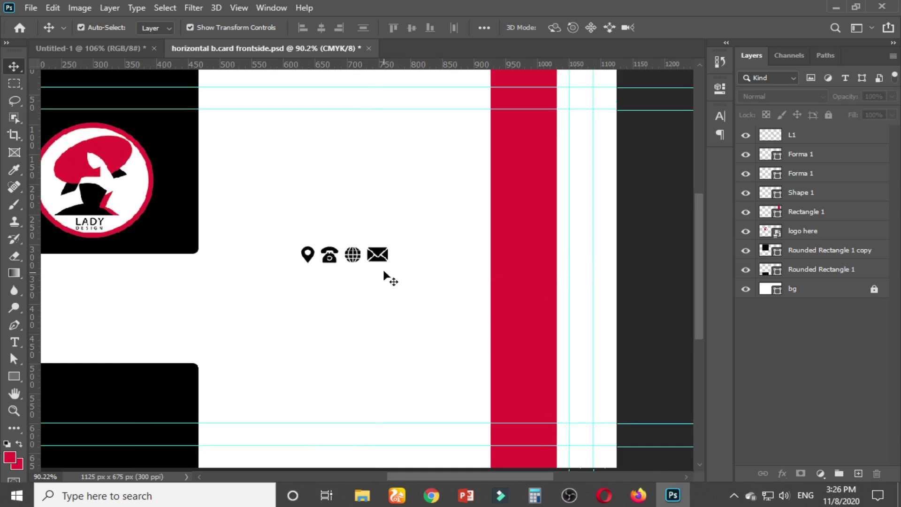
pyautogui.moveTo(291, 236); pyautogui.dragTo(414, 286)
pyautogui.hotkey('ctrl', 't')
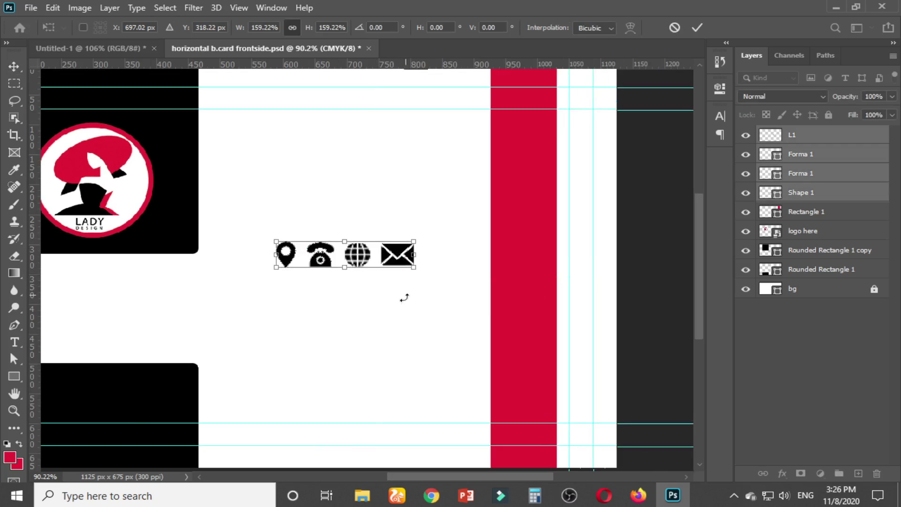
pyautogui.press('Return')
pyautogui.click(395, 317)
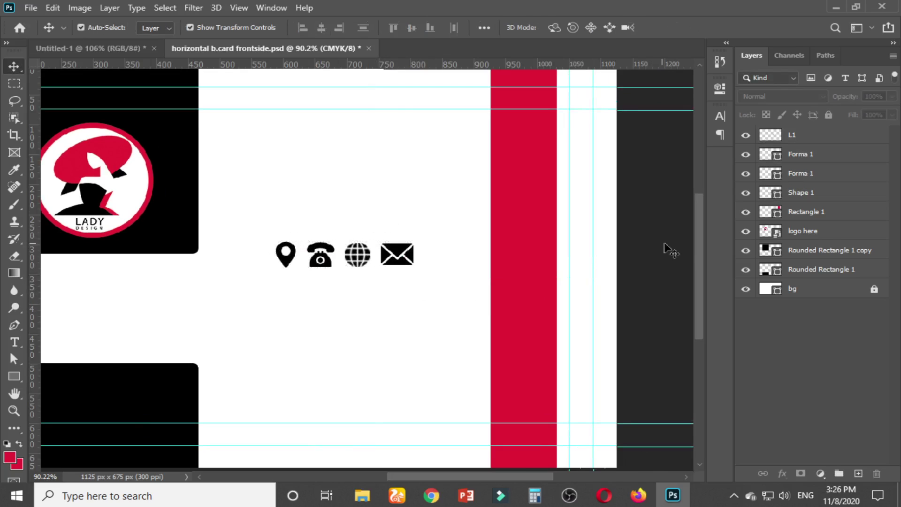
# Group the four icon layers with Ctrl+G
pyautogui.click(828, 196)
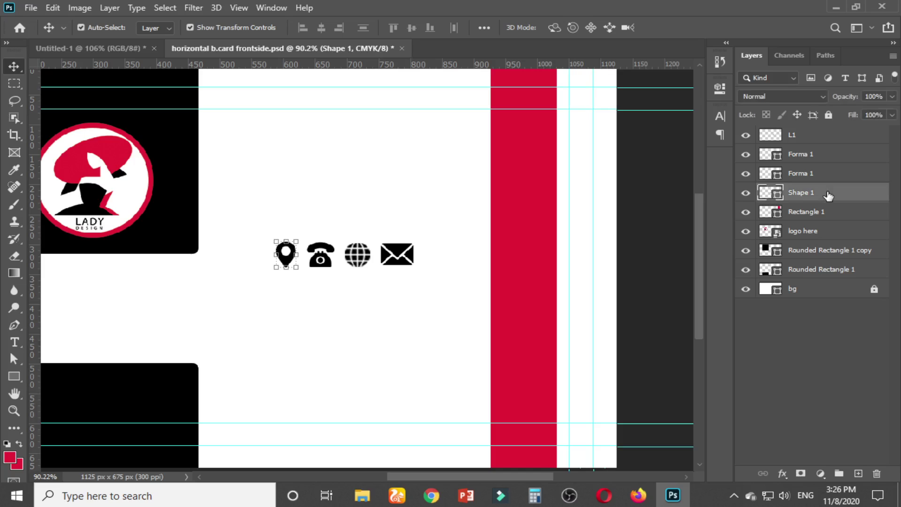
pyautogui.keyDown('shift'); pyautogui.click(802, 141); pyautogui.keyUp('shift')
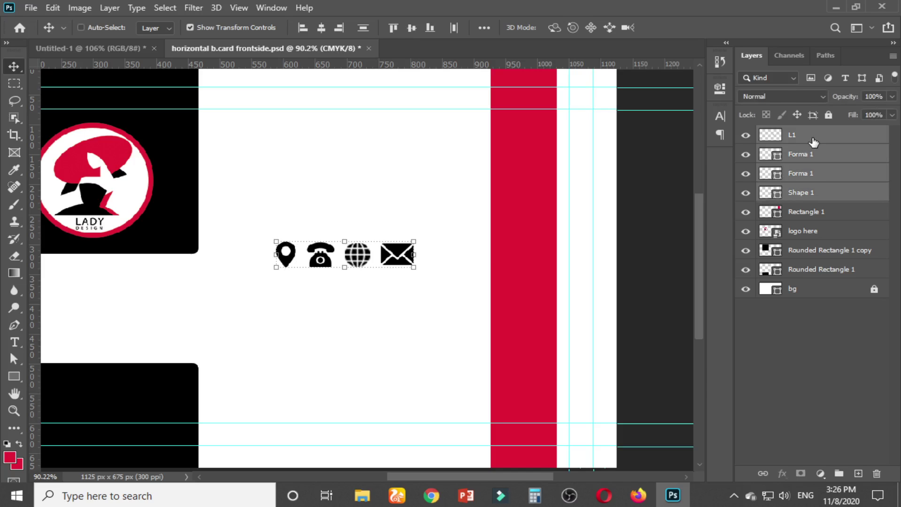
pyautogui.hotkey('ctrl', 'g')
# Give Group 1 a white (ffffff) Color Overlay so the four contact icons render white
pyautogui.rightClick(852, 137)
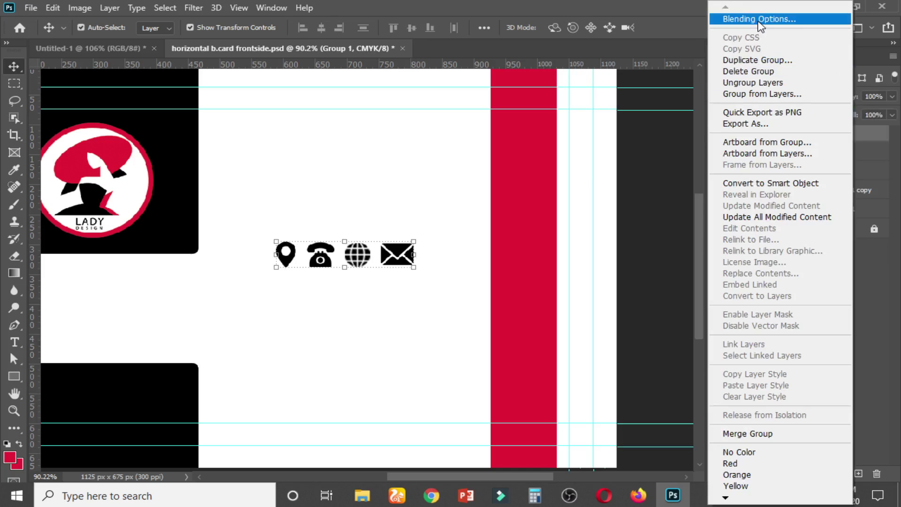
pyautogui.click(605, 161)
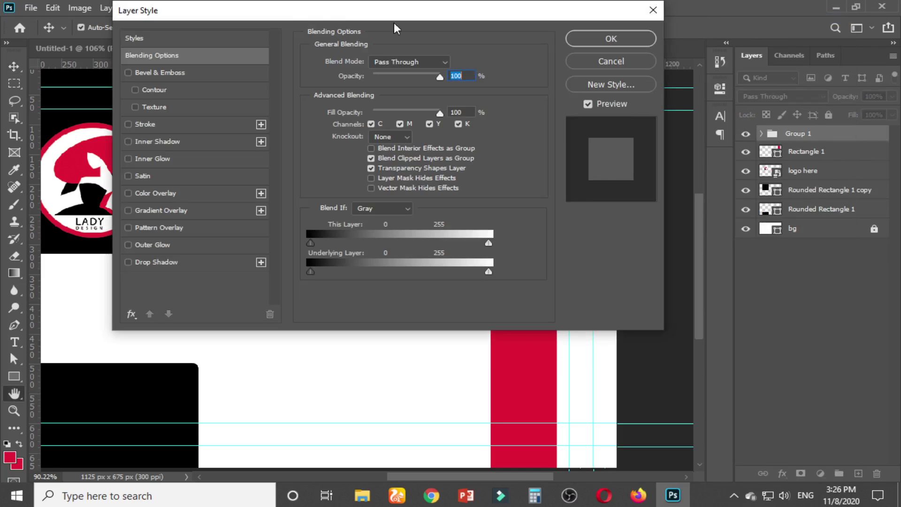
pyautogui.moveTo(293, 21); pyautogui.dragTo(632, 19)
pyautogui.click(508, 202)
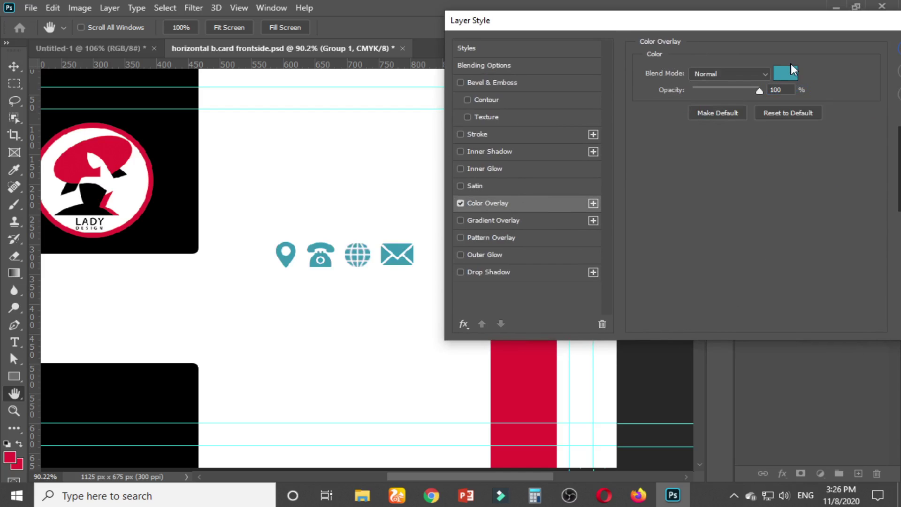
pyautogui.click(790, 69)
pyautogui.click(511, 81)
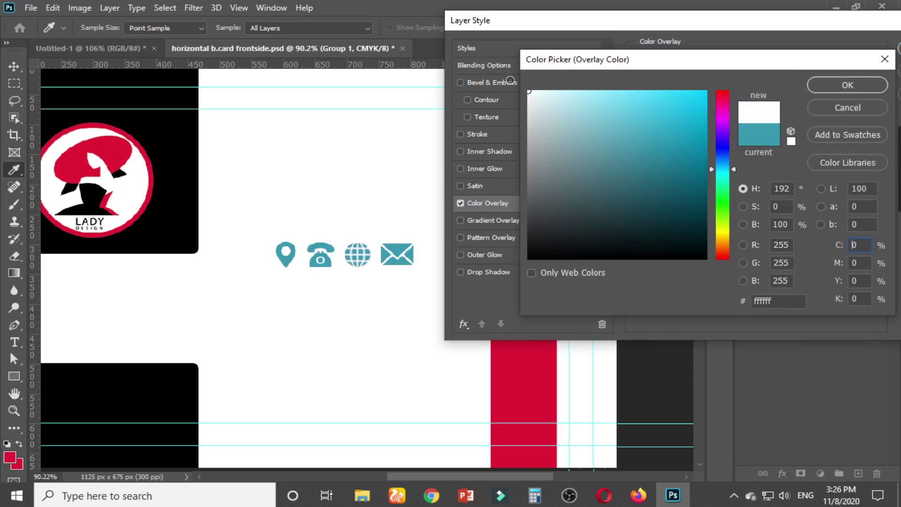
pyautogui.click(848, 85)
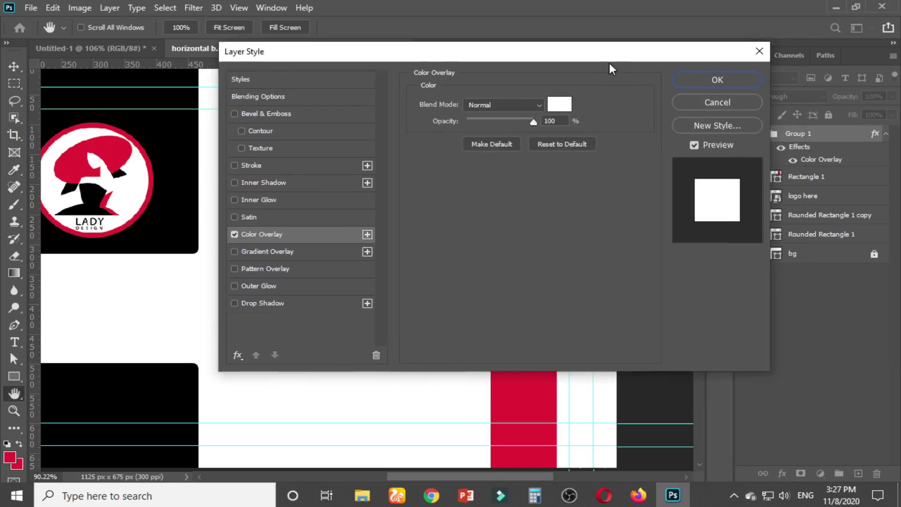
pyautogui.click(692, 84)
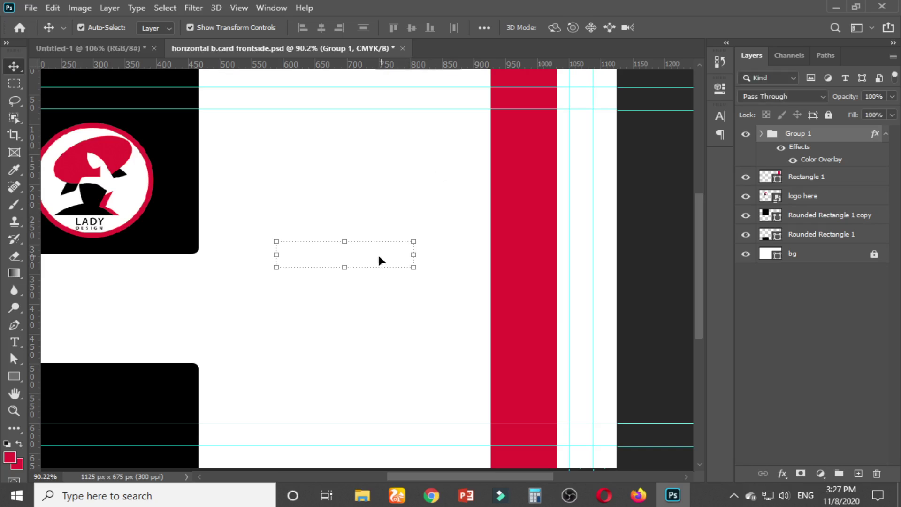
pyautogui.click(363, 255)
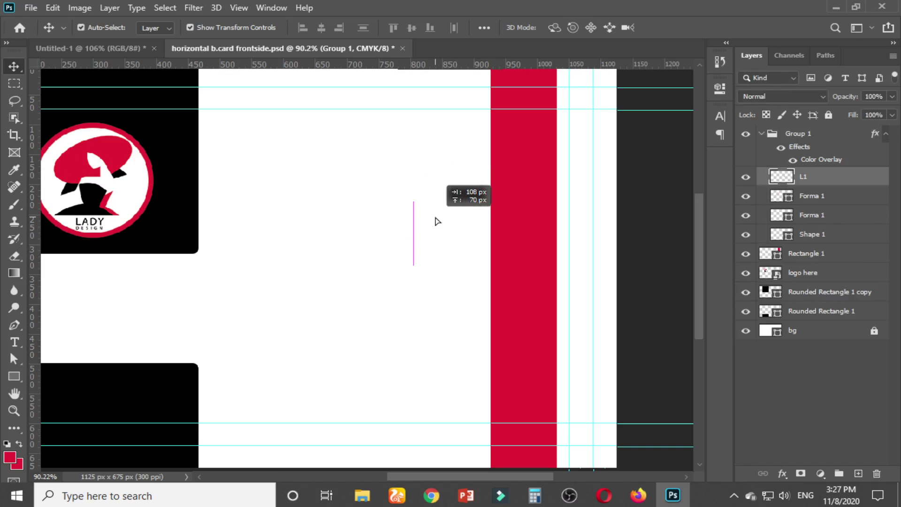
# Move the white globe onto the red bar and lock the red bar Rectangle 1
pyautogui.moveTo(452, 223); pyautogui.dragTo(523, 196)
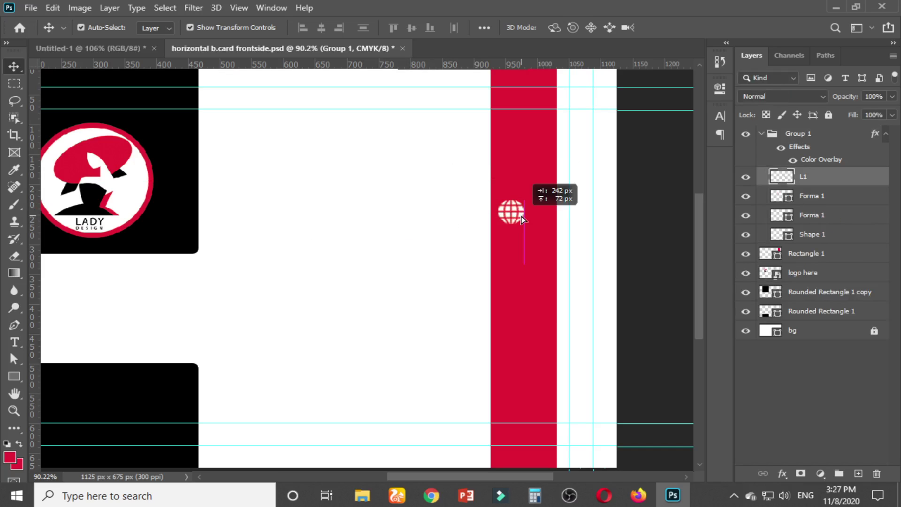
pyautogui.moveTo(460, 218); pyautogui.dragTo(484, 168)
pyautogui.moveTo(431, 208); pyautogui.dragTo(493, 177)
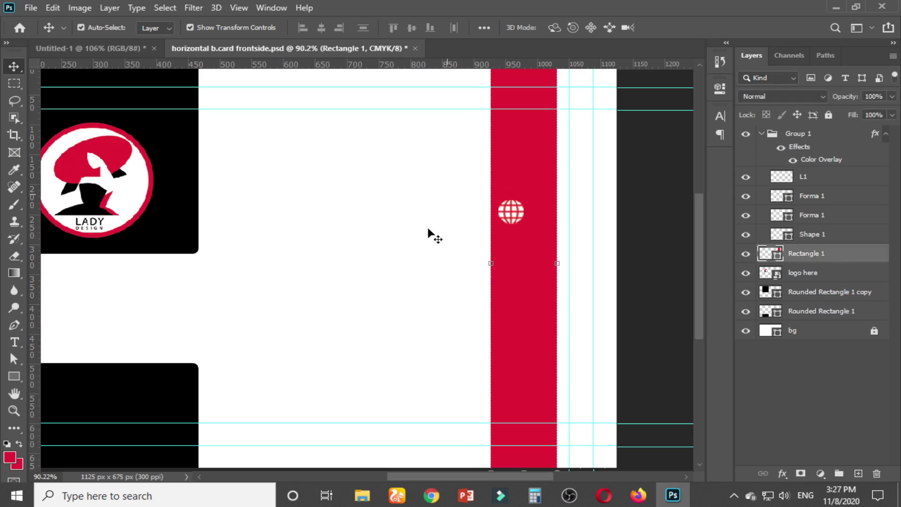
pyautogui.click(403, 260)
pyautogui.click(548, 163)
pyautogui.click(829, 115)
pyautogui.moveTo(456, 217); pyautogui.dragTo(441, 165)
# Place the white envelope icon on the red bar below the globe
pyautogui.click(403, 256)
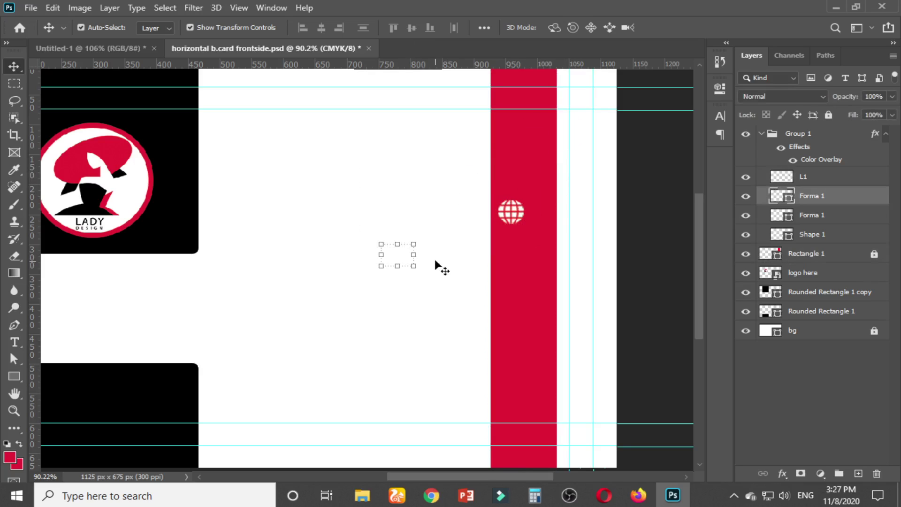
pyautogui.moveTo(392, 255); pyautogui.dragTo(437, 316)
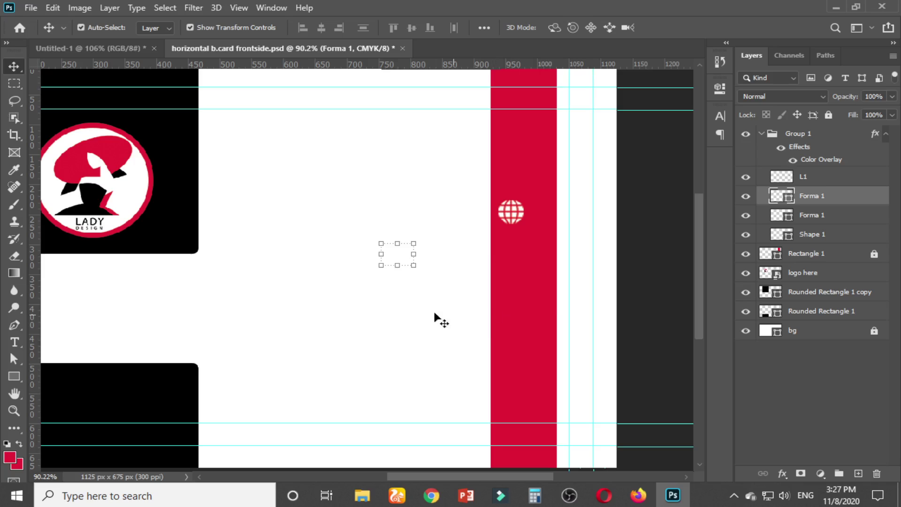
pyautogui.moveTo(393, 247); pyautogui.dragTo(464, 320)
pyautogui.scroll(2, 398, 272)
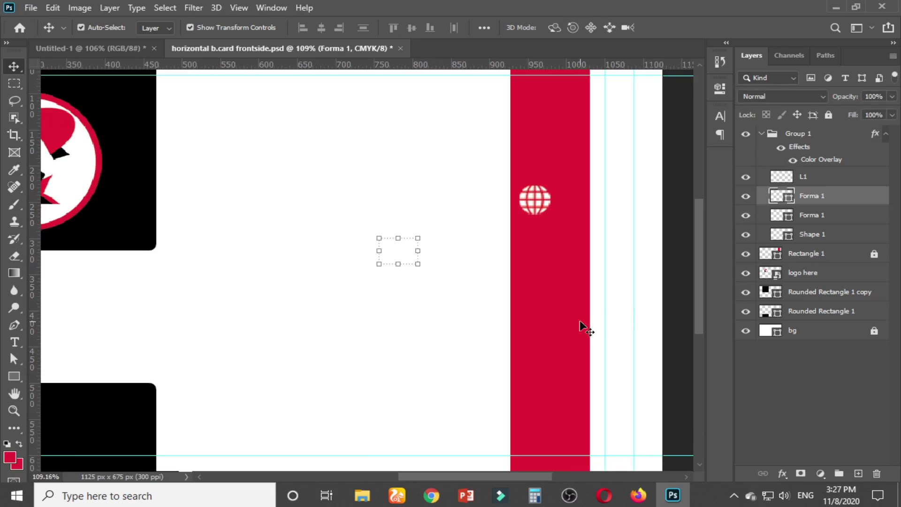
pyautogui.moveTo(413, 255); pyautogui.dragTo(542, 289)
# Move the white phone icon onto the red bar
pyautogui.moveTo(262, 141); pyautogui.dragTo(497, 316)
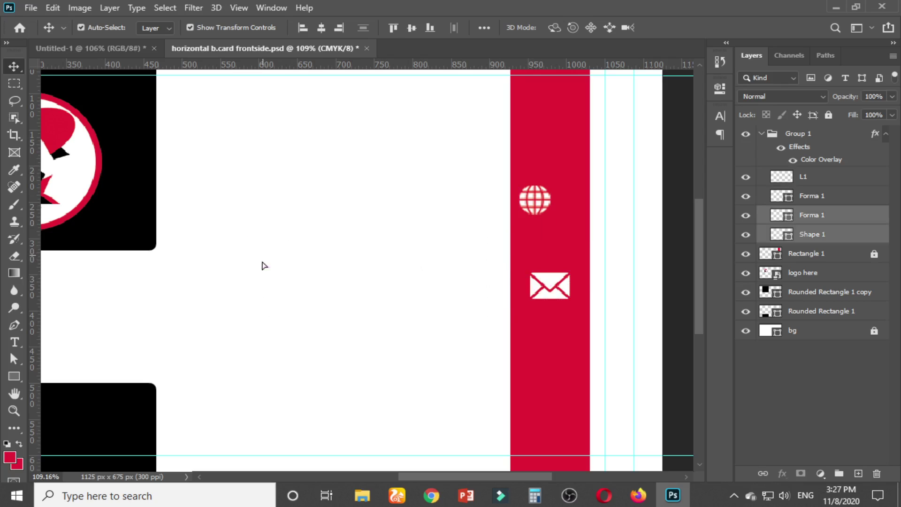
pyautogui.moveTo(264, 266); pyautogui.dragTo(520, 350)
pyautogui.moveTo(390, 297); pyautogui.dragTo(487, 350)
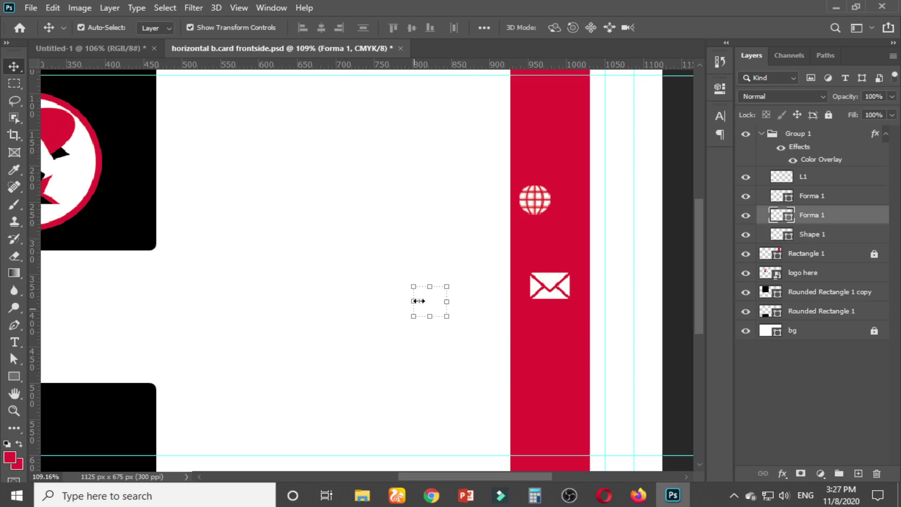
pyautogui.moveTo(434, 303); pyautogui.dragTo(547, 361)
# Move the white location pin onto the red bar and deselect it
pyautogui.moveTo(256, 159); pyautogui.dragTo(470, 375)
pyautogui.moveTo(388, 301); pyautogui.dragTo(430, 291)
pyautogui.scroll(5, 395, 331)
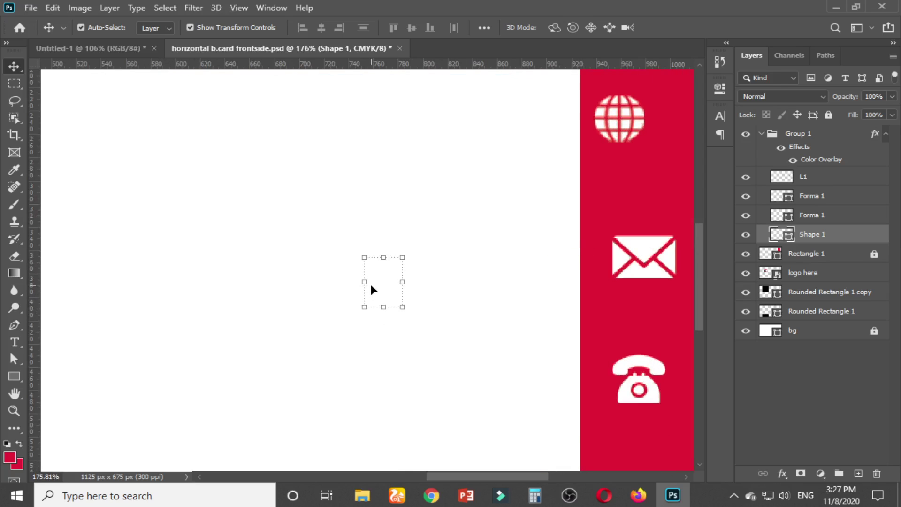
pyautogui.moveTo(372, 288); pyautogui.dragTo(642, 313)
pyautogui.click(471, 288)
pyautogui.scroll(-5, 467, 296)
pyautogui.scroll(-1, 468, 298)
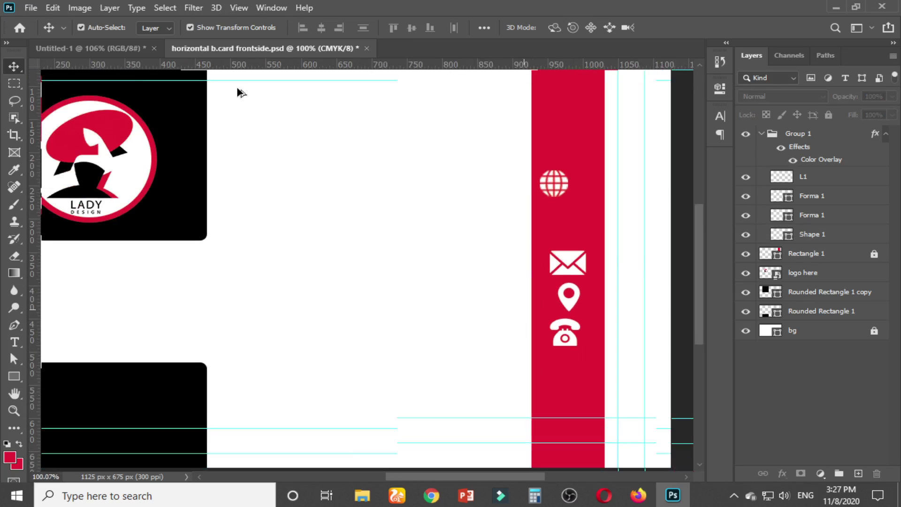
pyautogui.click(92, 47)
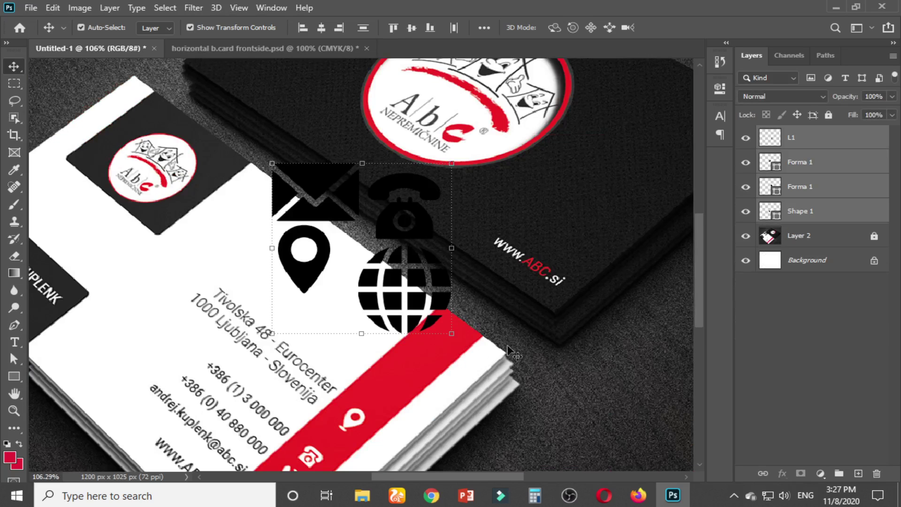
pyautogui.scroll(-3, 516, 350)
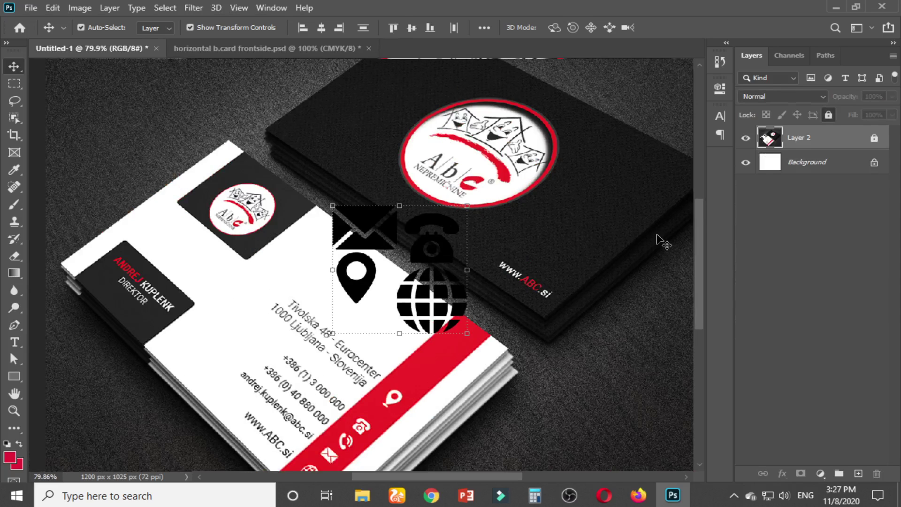
pyautogui.scroll(-1, 503, 327)
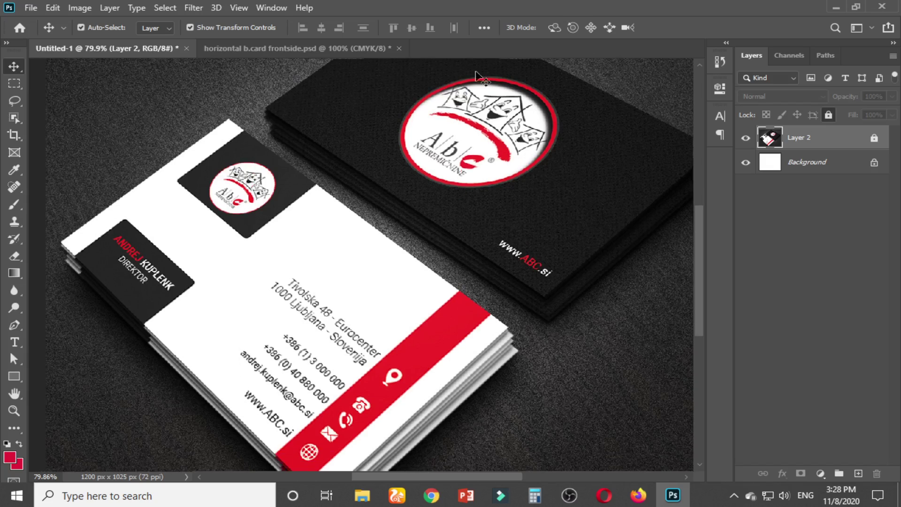
pyautogui.click(288, 50)
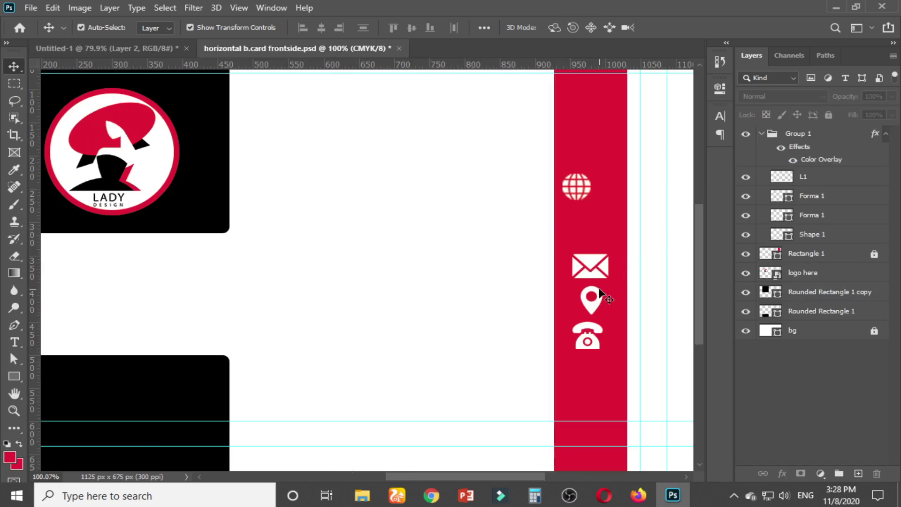
# Move the pin to the top and the globe to the bottom, and shrink the envelope
pyautogui.moveTo(599, 304); pyautogui.dragTo(593, 124)
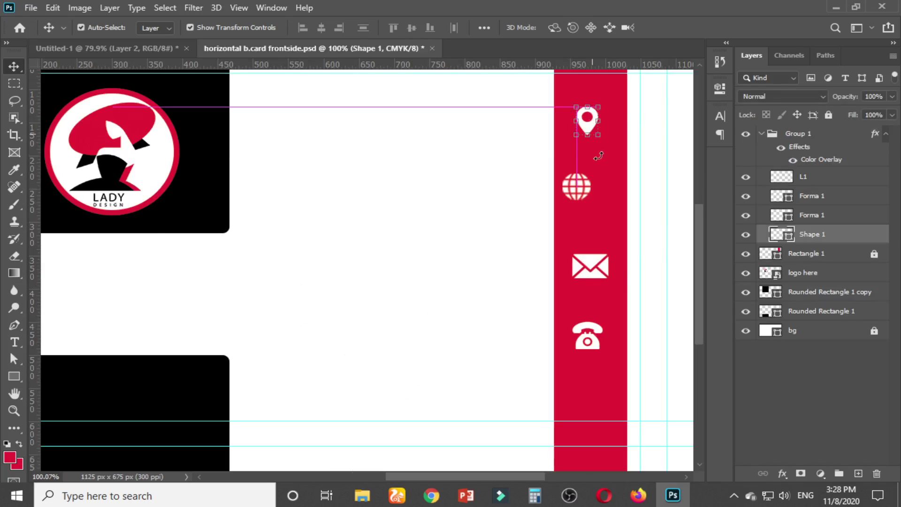
pyautogui.moveTo(582, 185); pyautogui.dragTo(593, 401)
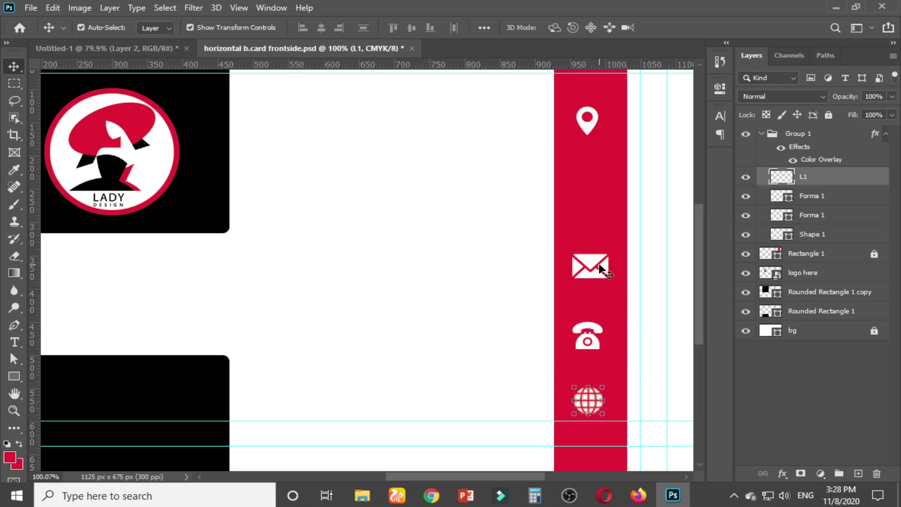
pyautogui.click(604, 266)
pyautogui.moveTo(608, 257); pyautogui.dragTo(592, 233)
pyautogui.press('Return')
pyautogui.click(654, 264)
pyautogui.click(657, 193)
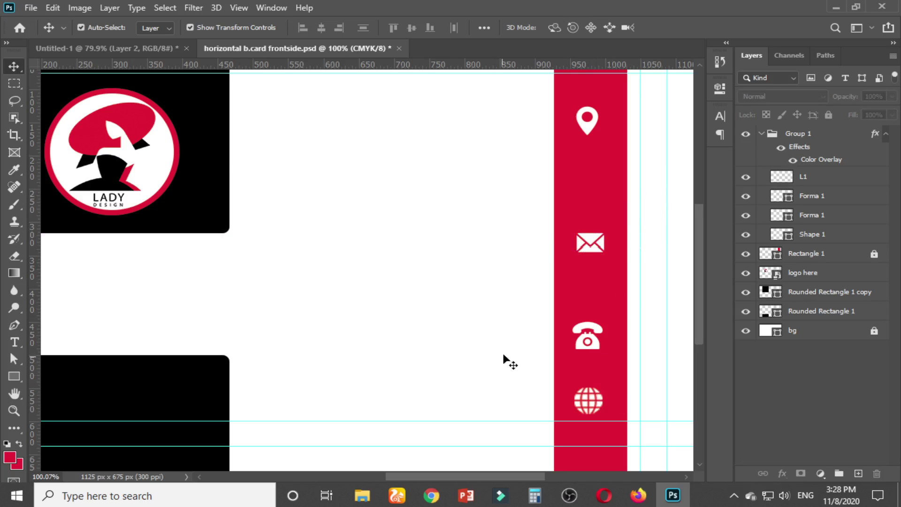
# Save the business card document
pyautogui.scroll(-3, 501, 356)
pyautogui.scroll(3, 598, 398)
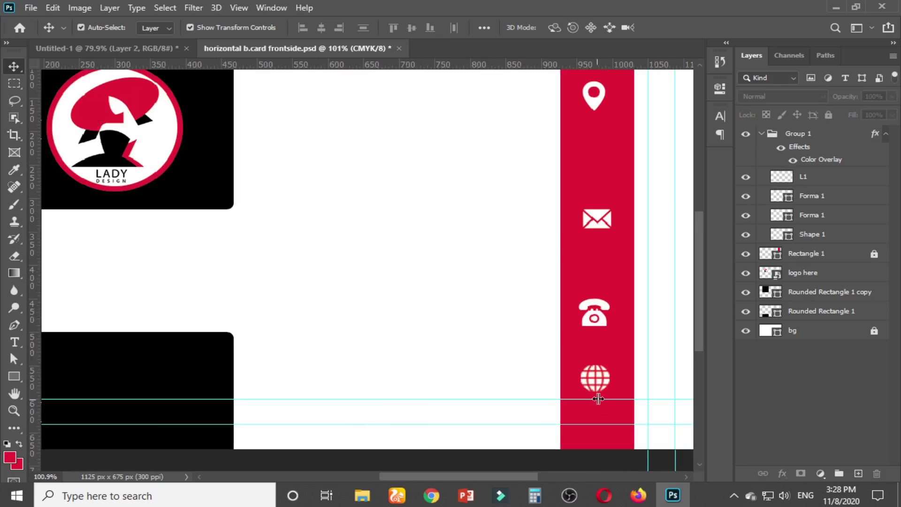
pyautogui.scroll(1, 598, 398)
pyautogui.moveTo(480, 477); pyautogui.dragTo(507, 478)
pyautogui.hotkey('ctrl', 's')
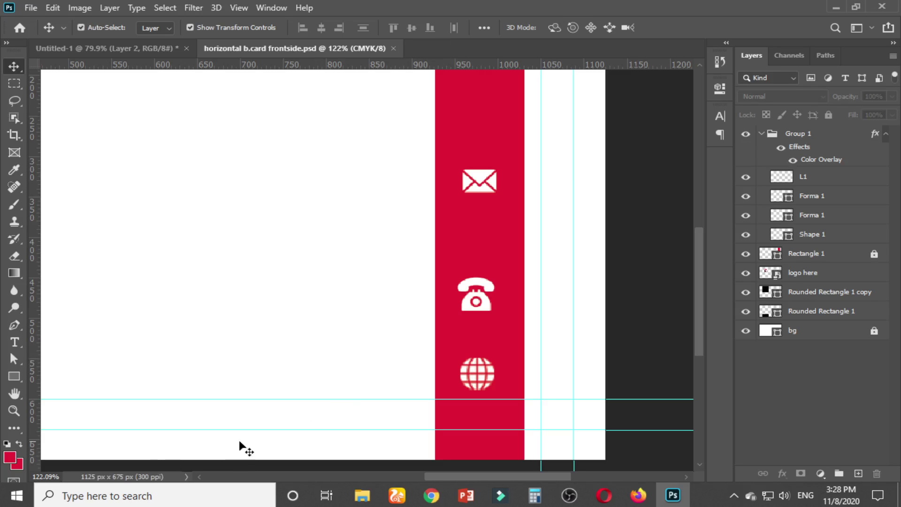
# Nudge the globe down, lower the location pin, then view the Untitled-1 mockup
pyautogui.click(490, 375)
pyautogui.press('Down')
pyautogui.press('Down')
pyautogui.press('Down')
pyautogui.press('Down')
pyautogui.press('Down')
pyautogui.press('Down')
pyautogui.press('Down')
pyautogui.press('Down')
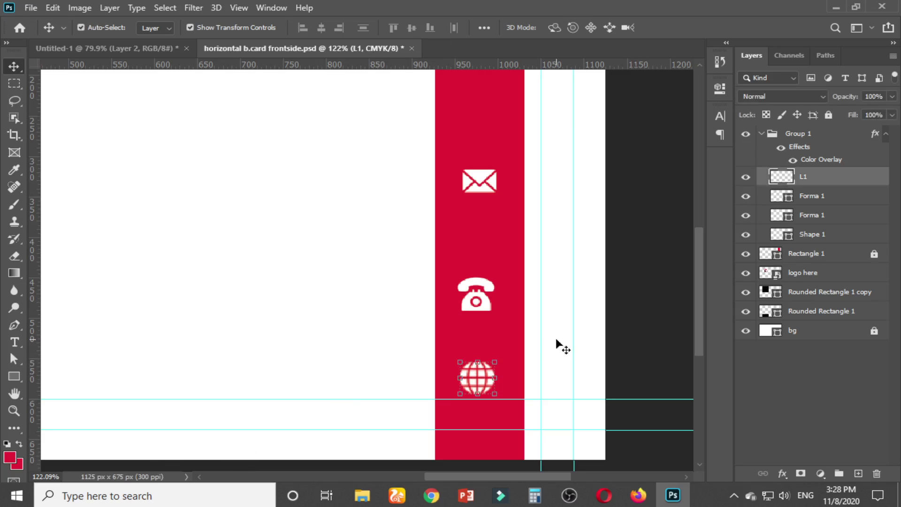
pyautogui.click(493, 302)
pyautogui.click(481, 300)
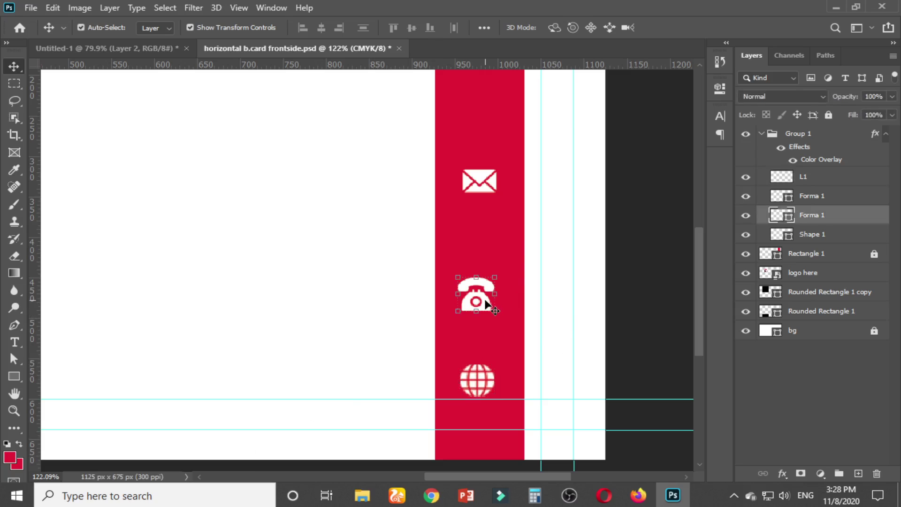
pyautogui.click(506, 169)
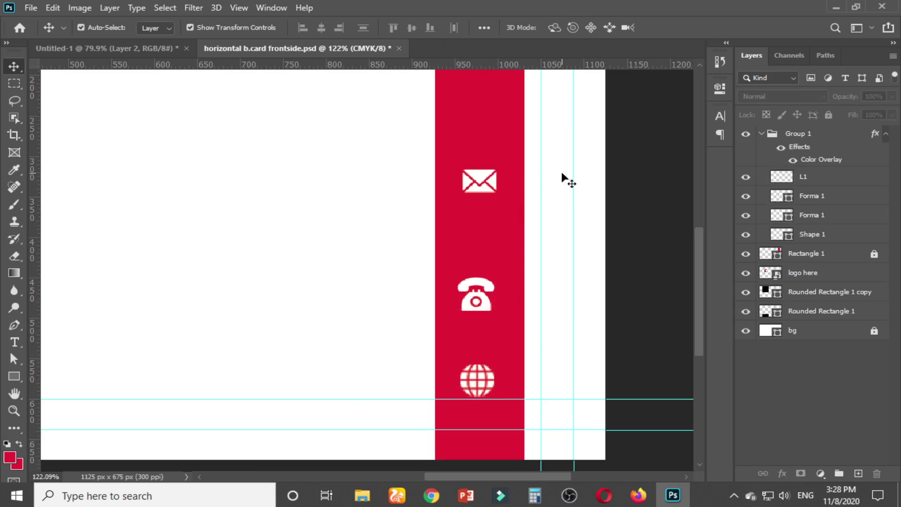
pyautogui.scroll(-1, 559, 171)
pyautogui.scroll(3, 696, 258)
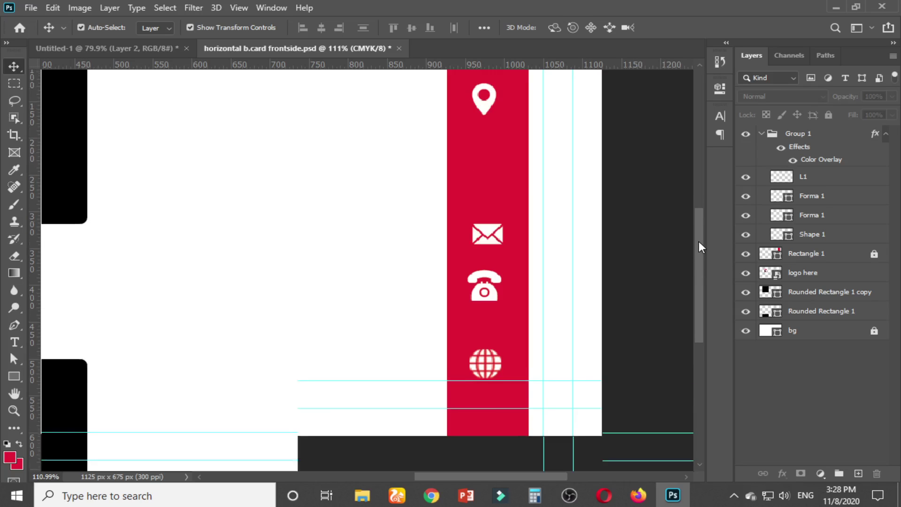
pyautogui.moveTo(493, 133); pyautogui.dragTo(489, 204)
pyautogui.click(75, 47)
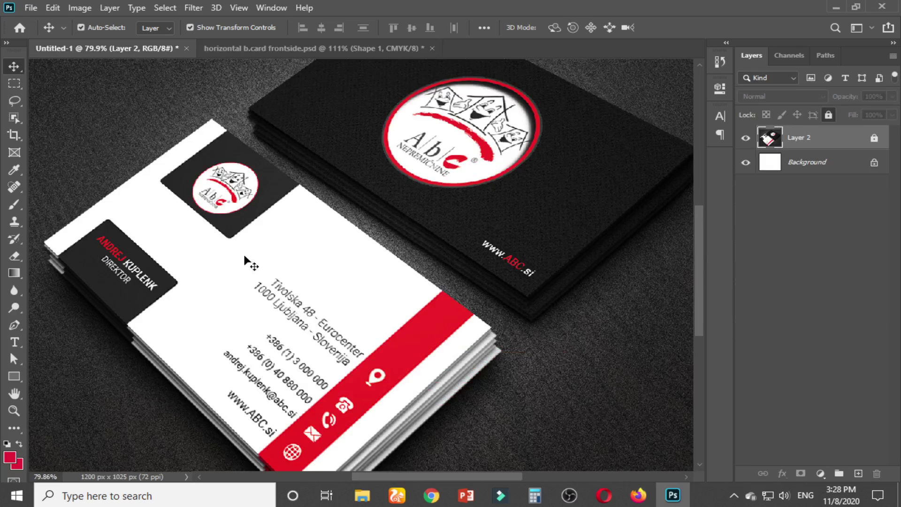
# Back in horizontal b.card frontside.psd, move the envelope and pin down nearer the phone
pyautogui.click(397, 371)
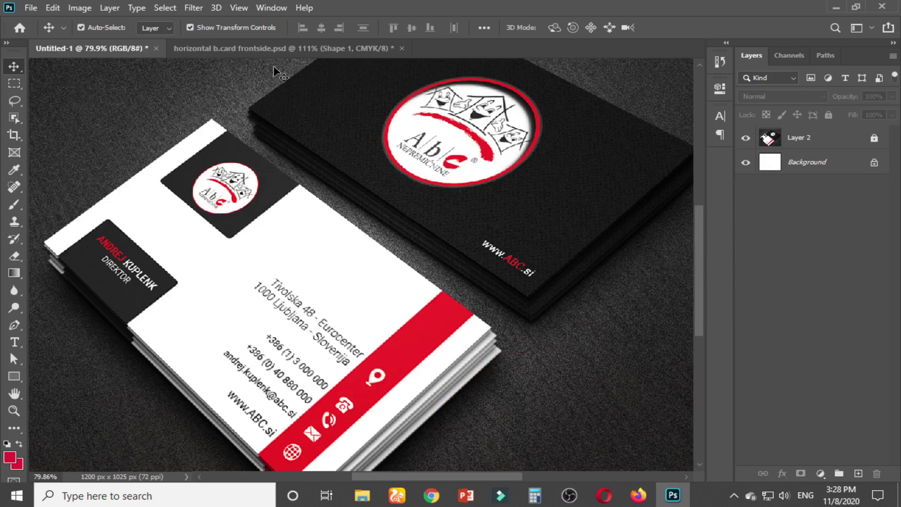
pyautogui.click(231, 49)
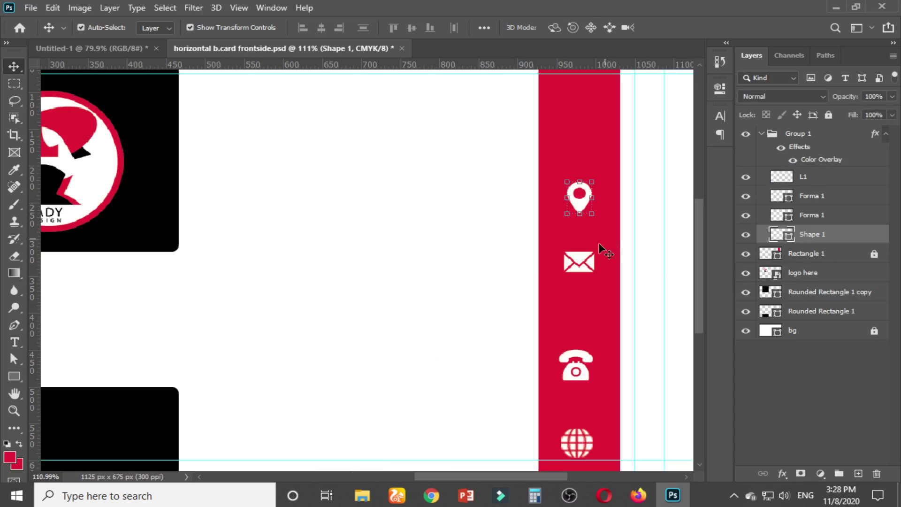
pyautogui.moveTo(593, 260); pyautogui.dragTo(587, 311)
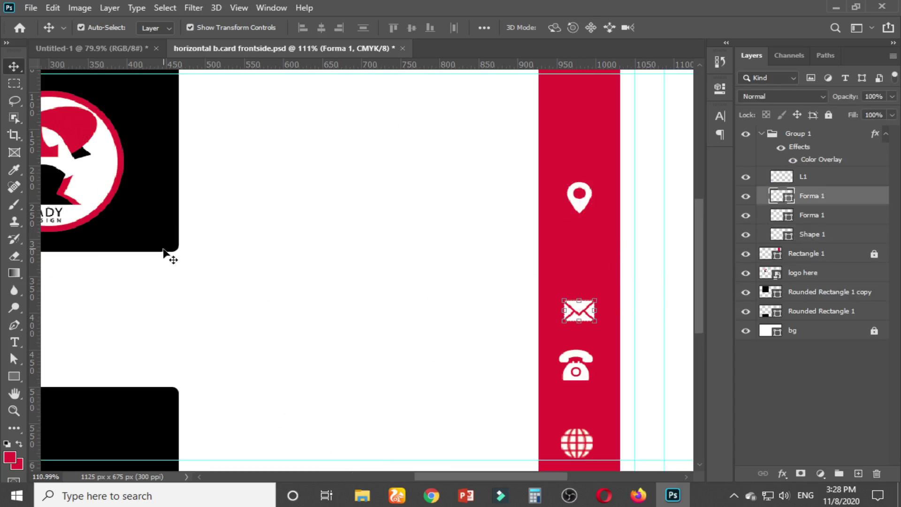
pyautogui.moveTo(580, 211); pyautogui.dragTo(582, 275)
pyautogui.scroll(-2, 622, 290)
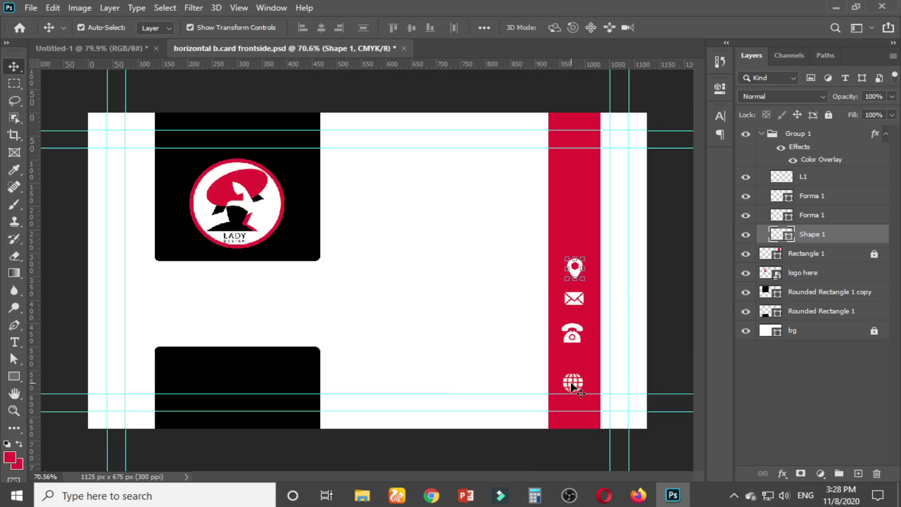
# Select all four contact icons together: globe, phone, envelope and location pin
pyautogui.click(576, 386)
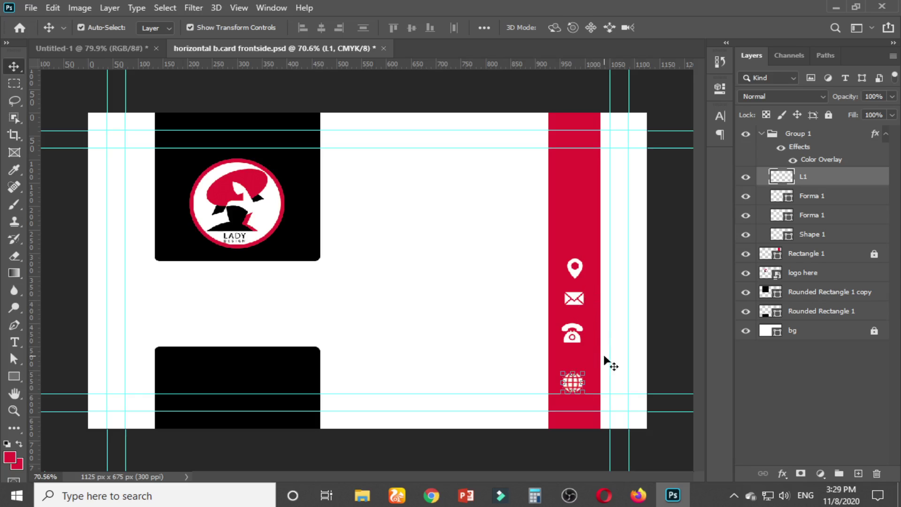
pyautogui.keyDown('shift'); pyautogui.click(822, 235); pyautogui.keyUp('shift')
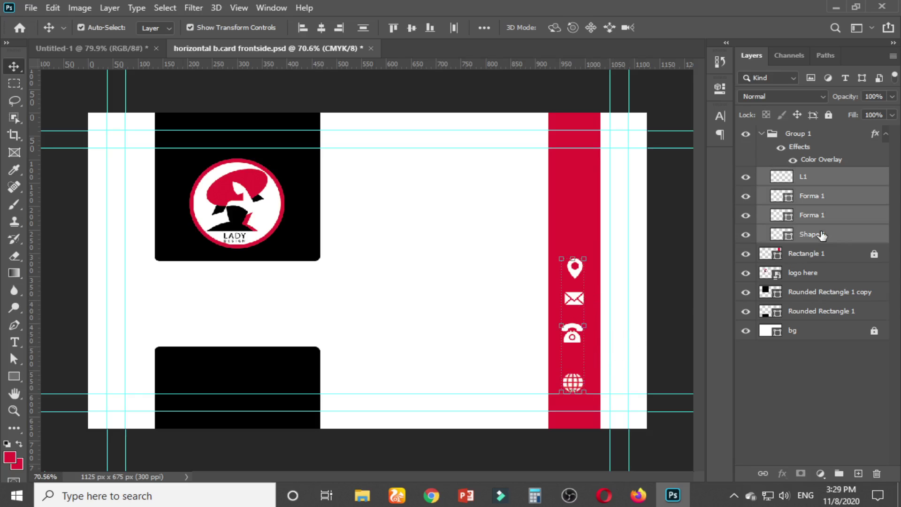
pyautogui.click(678, 256)
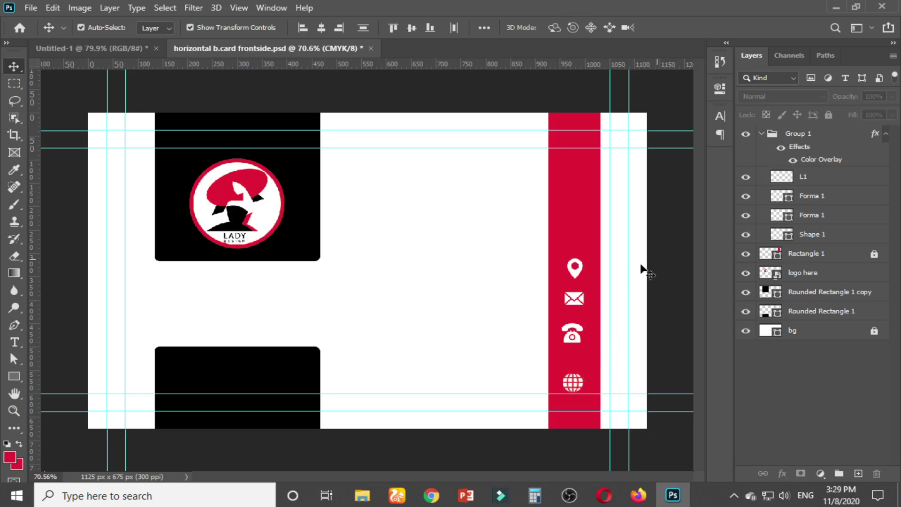
pyautogui.click(574, 385)
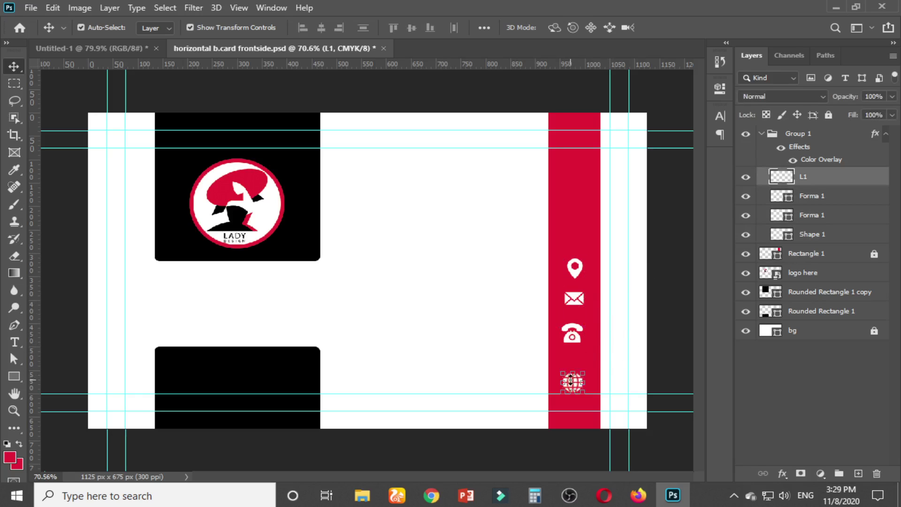
pyautogui.keyDown('shift'); pyautogui.click(575, 332); pyautogui.keyUp('shift')
pyautogui.keyDown('shift'); pyautogui.click(574, 298); pyautogui.keyUp('shift')
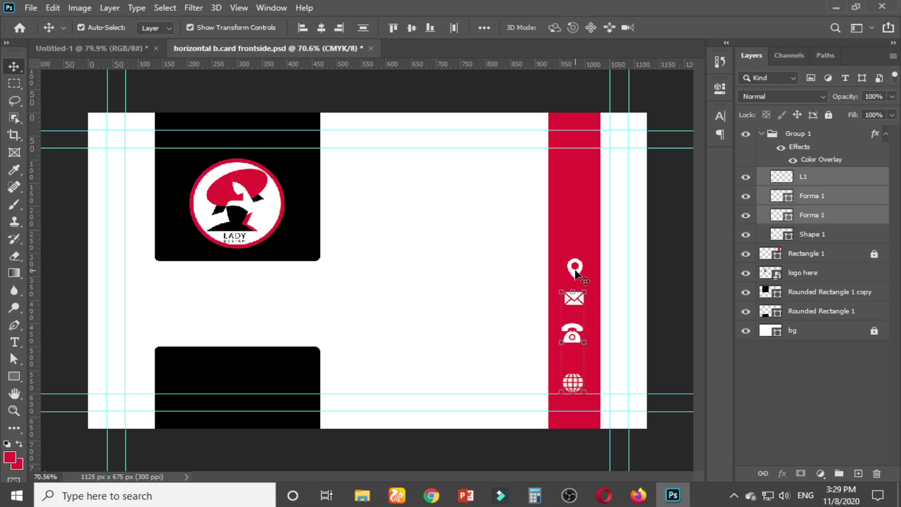
pyautogui.keyDown('shift'); pyautogui.click(576, 271); pyautogui.keyUp('shift')
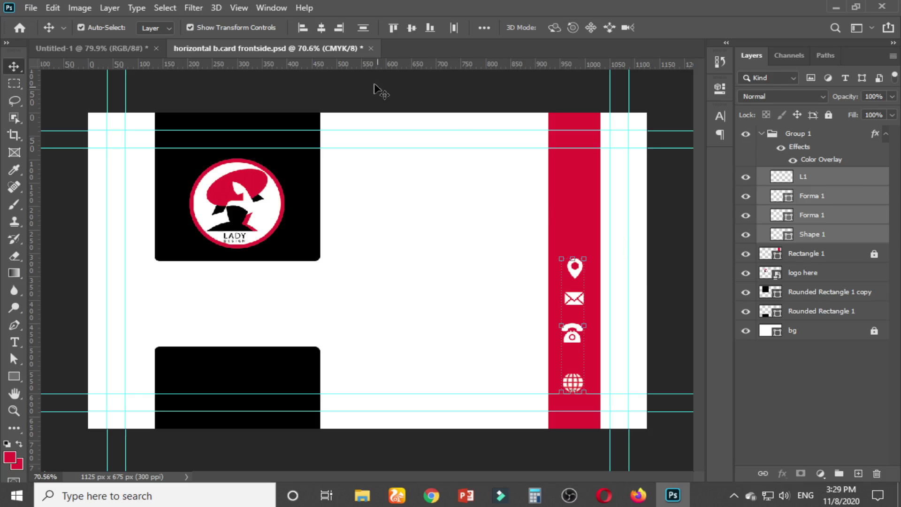
# Distribute the four icons' vertical centres and align their horizontal centres, then deselect
pyautogui.click(362, 29)
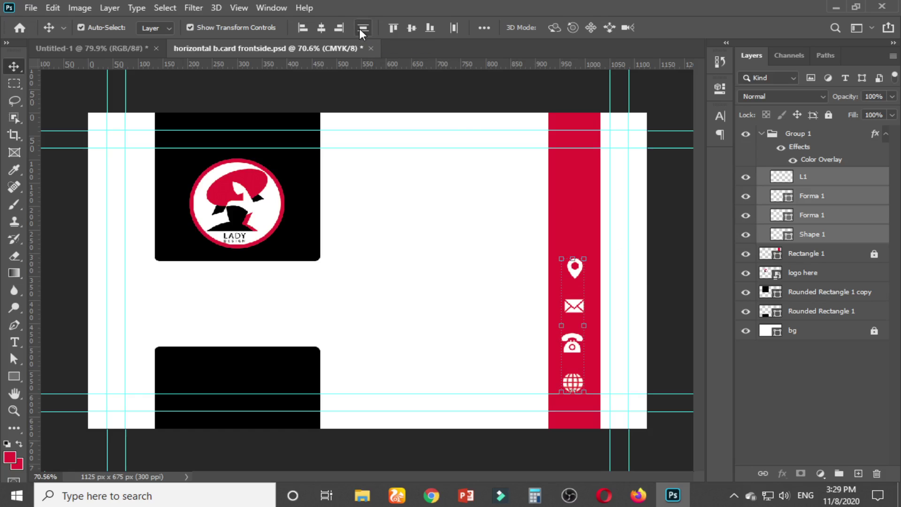
pyautogui.click(322, 29)
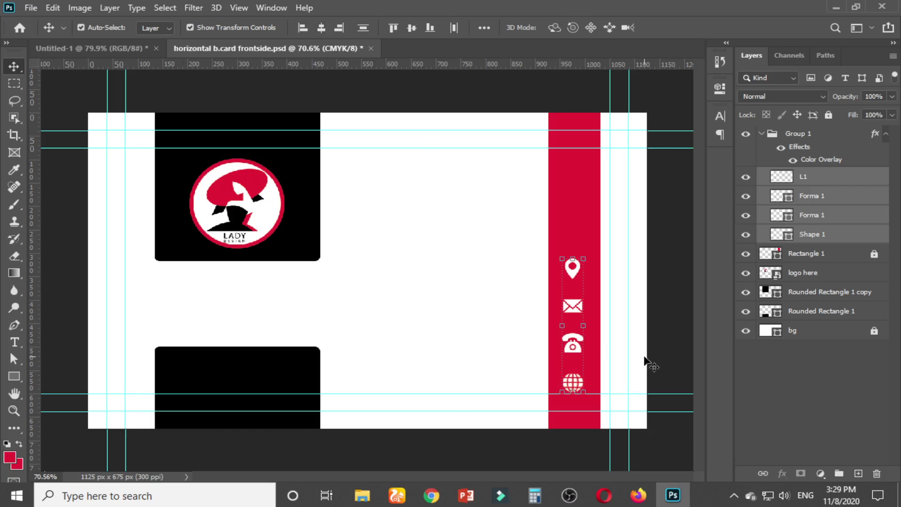
pyautogui.scroll(3, 643, 360)
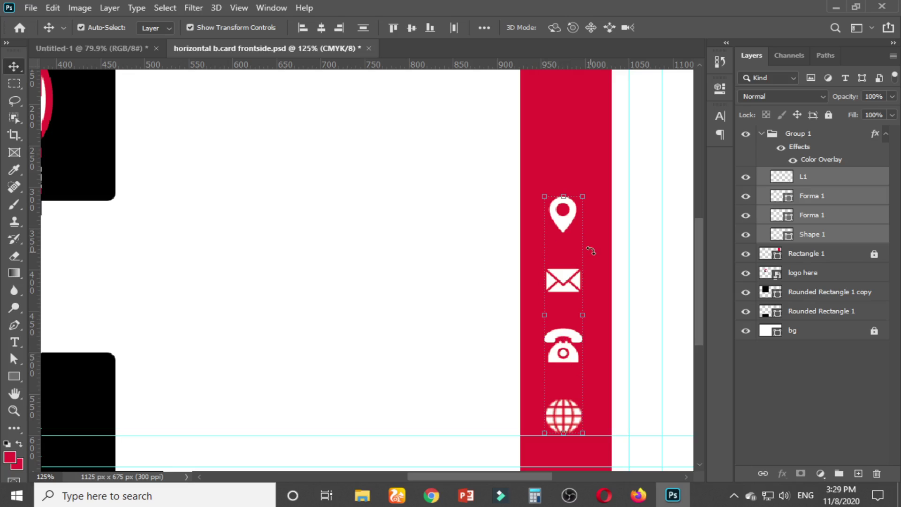
pyautogui.click(460, 278)
# Check the reference business card mockup, then return to the card front document
pyautogui.scroll(-3, 511, 385)
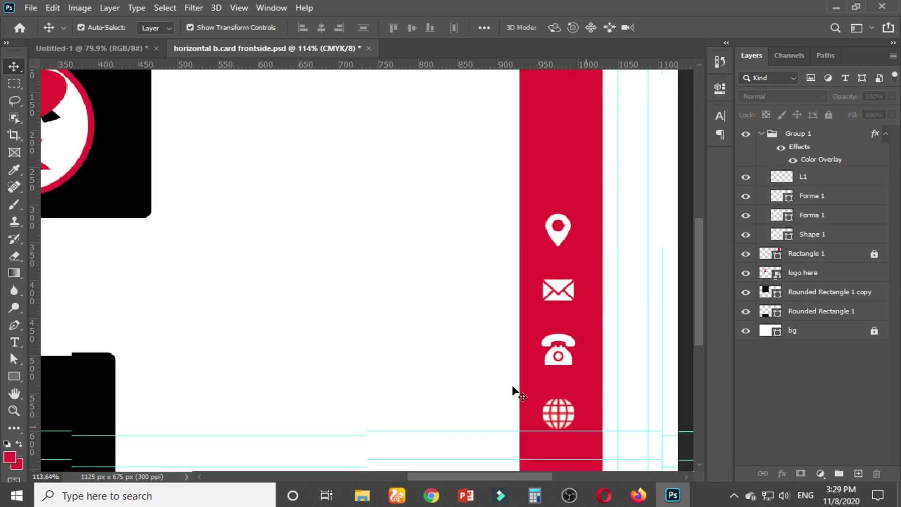
pyautogui.scroll(3, 588, 379)
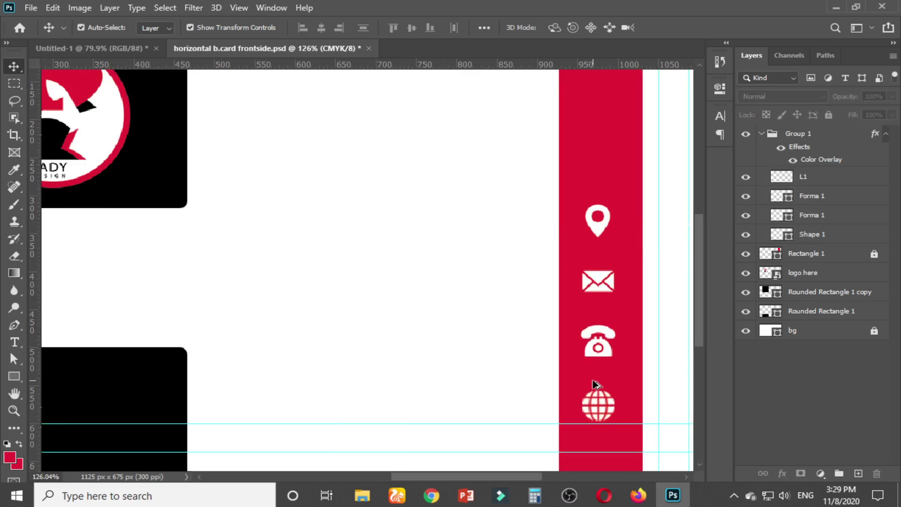
pyautogui.moveTo(526, 474); pyautogui.dragTo(547, 474)
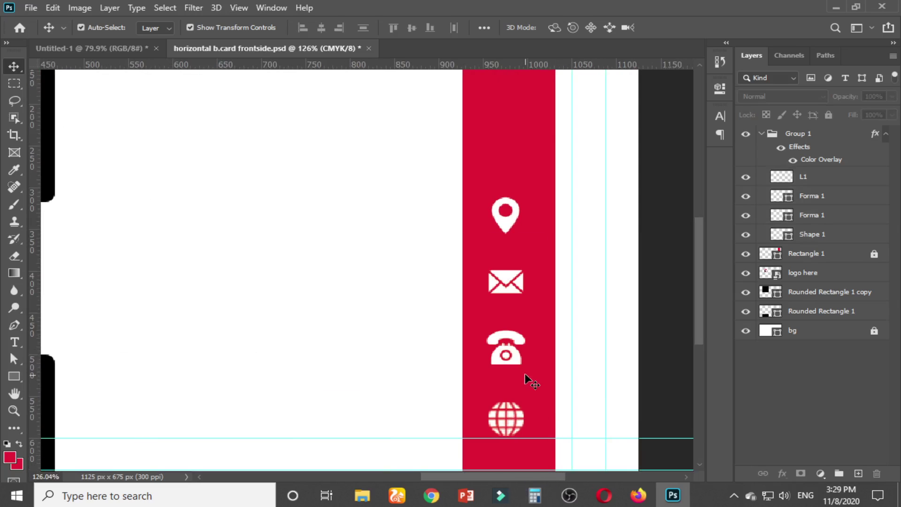
pyautogui.scroll(-1, 525, 373)
pyautogui.scroll(-2, 525, 373)
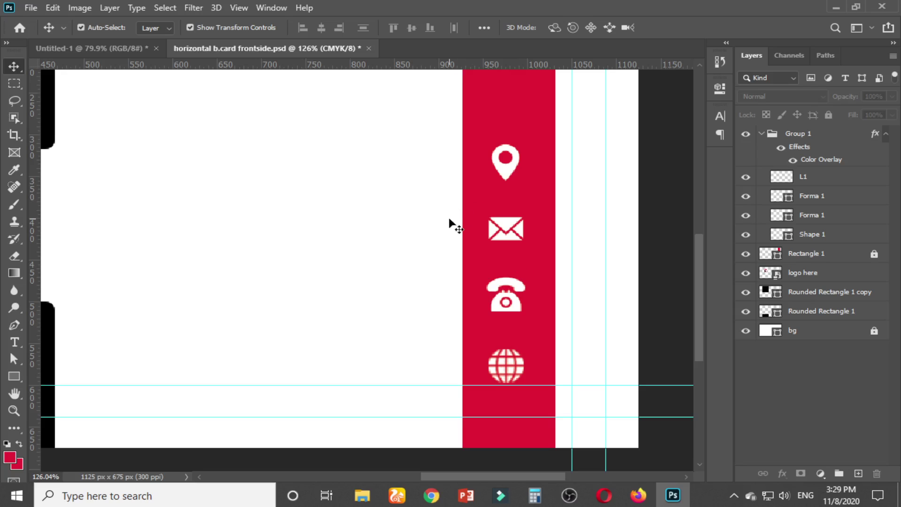
pyautogui.click(107, 48)
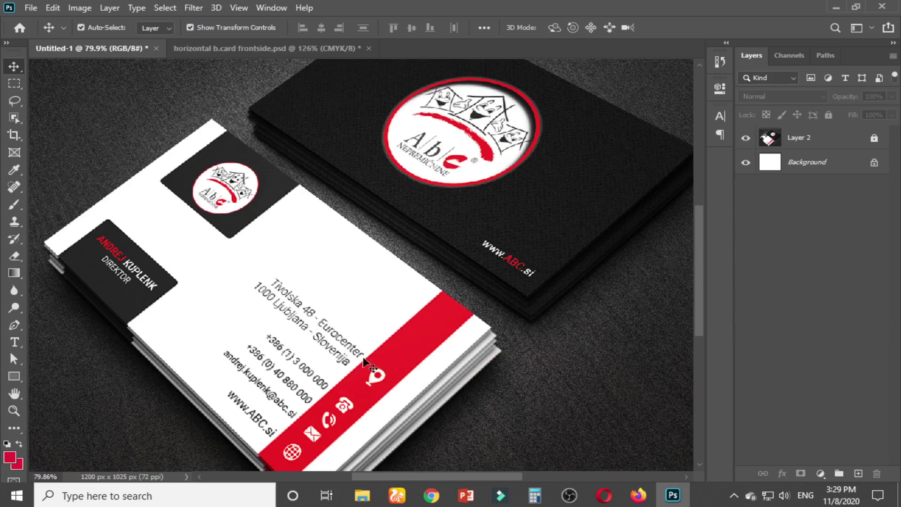
pyautogui.click(247, 48)
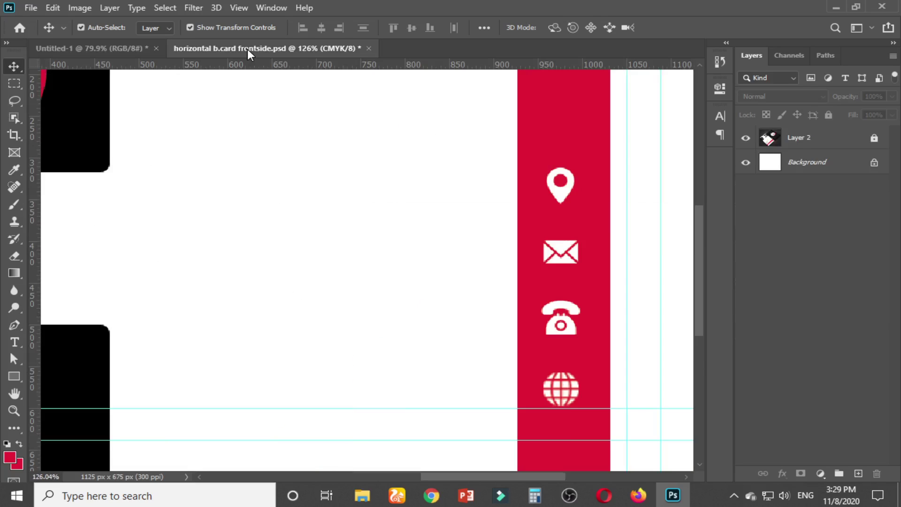
# Set the Type tool colour to black sampled from the card in the Character panel
pyautogui.click(15, 346)
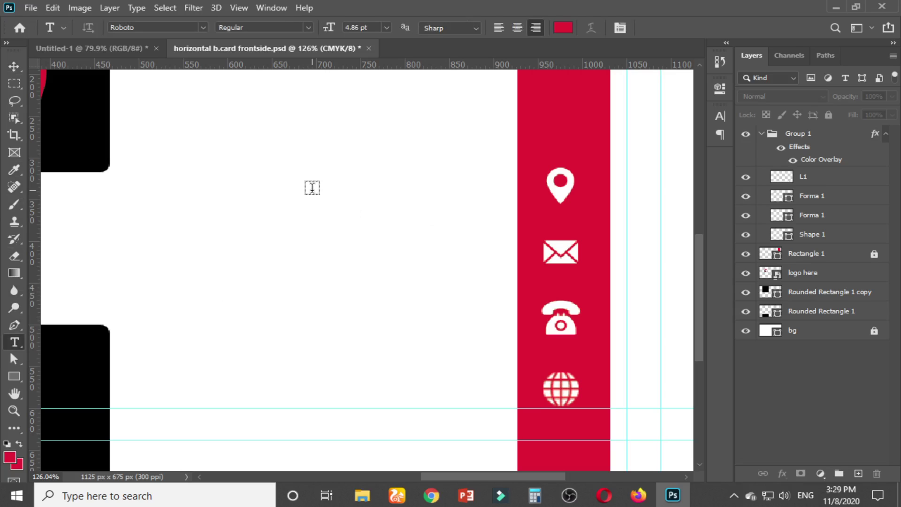
pyautogui.click(721, 117)
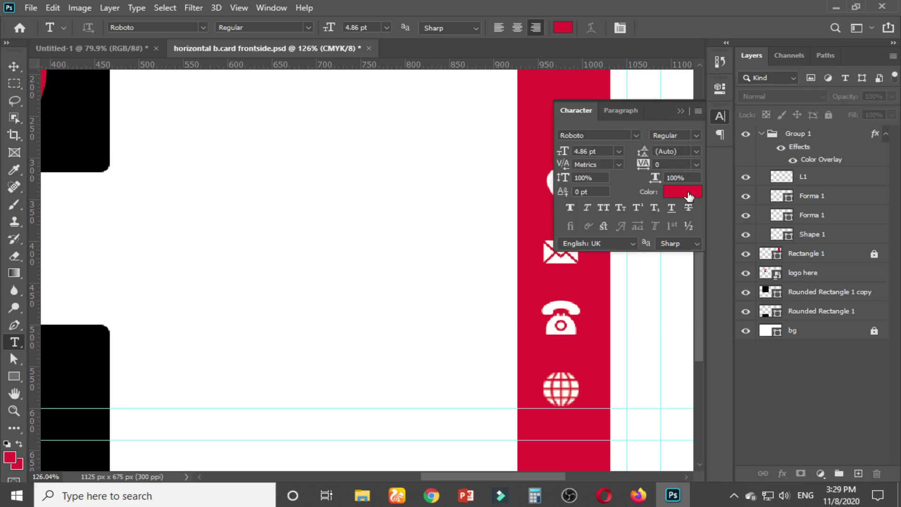
pyautogui.click(689, 194)
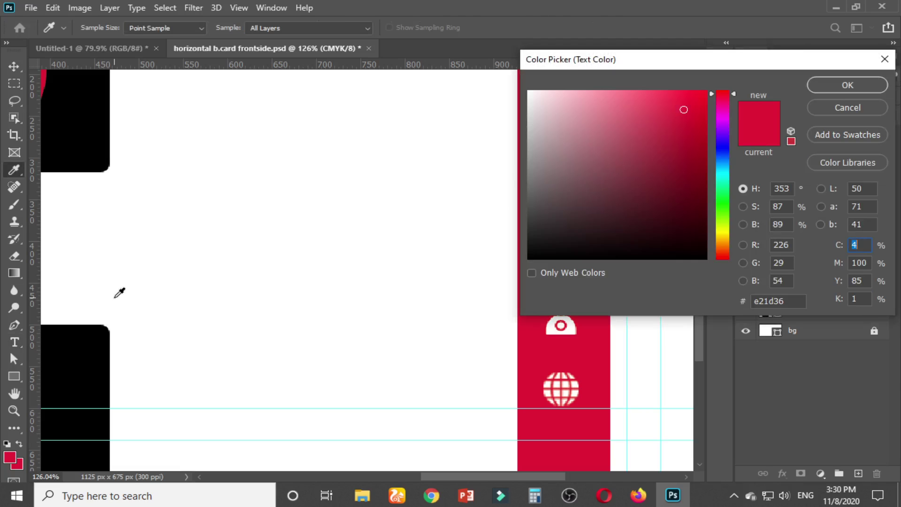
pyautogui.click(94, 336)
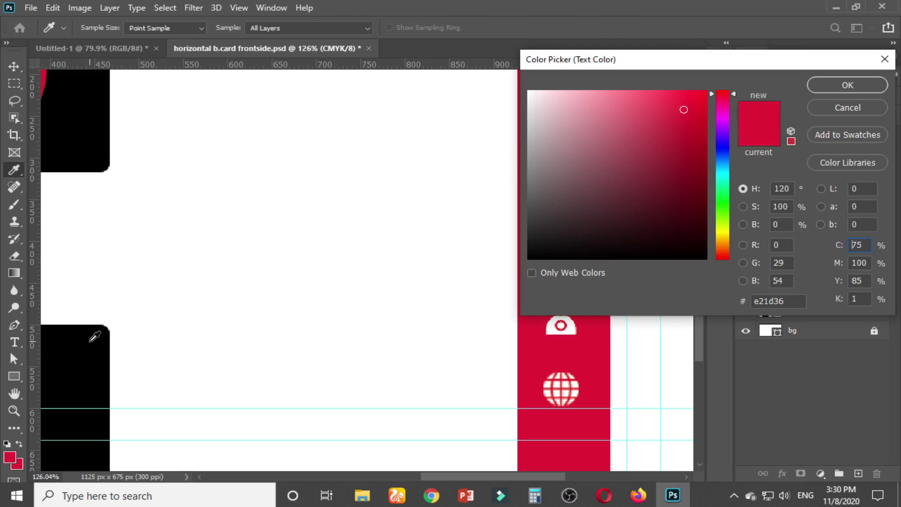
pyautogui.click(879, 87)
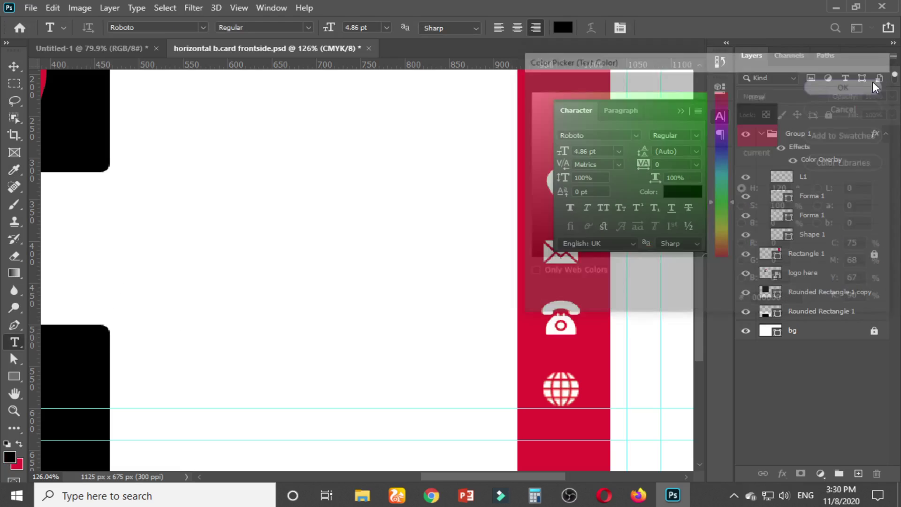
pyautogui.click(684, 112)
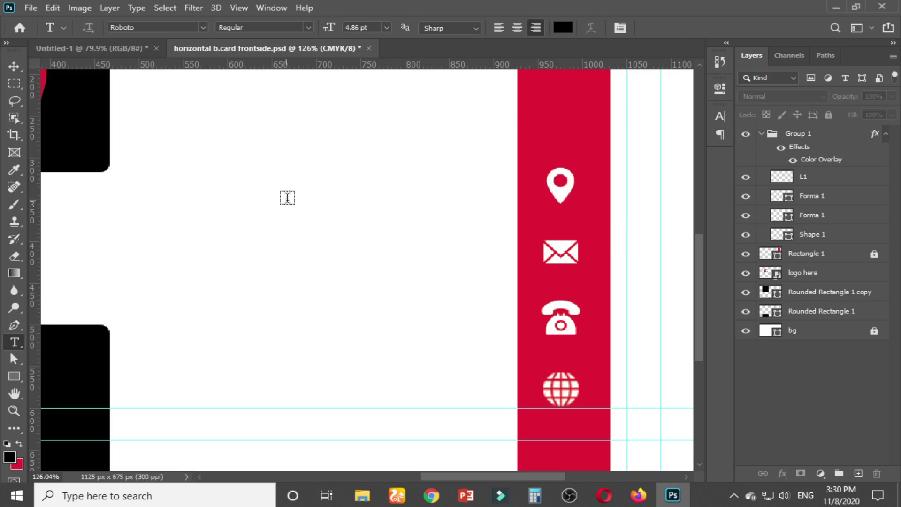
# Discard the empty trial text layer and collapse Group 1 in the Layers panel
pyautogui.click(288, 198)
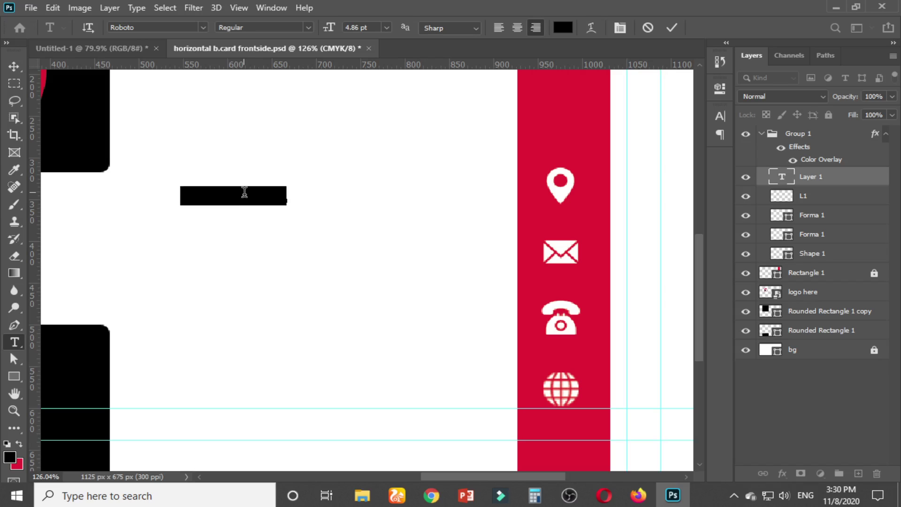
pyautogui.press('BackSpace')
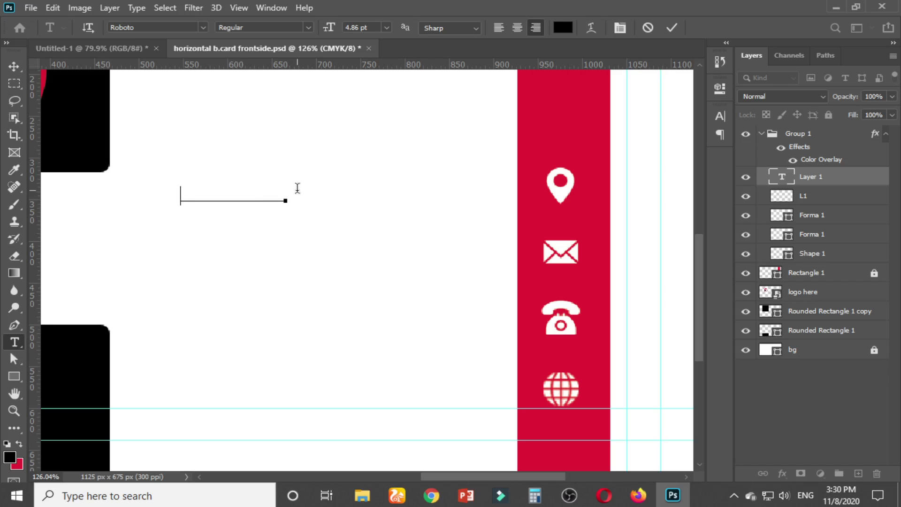
pyautogui.click(720, 116)
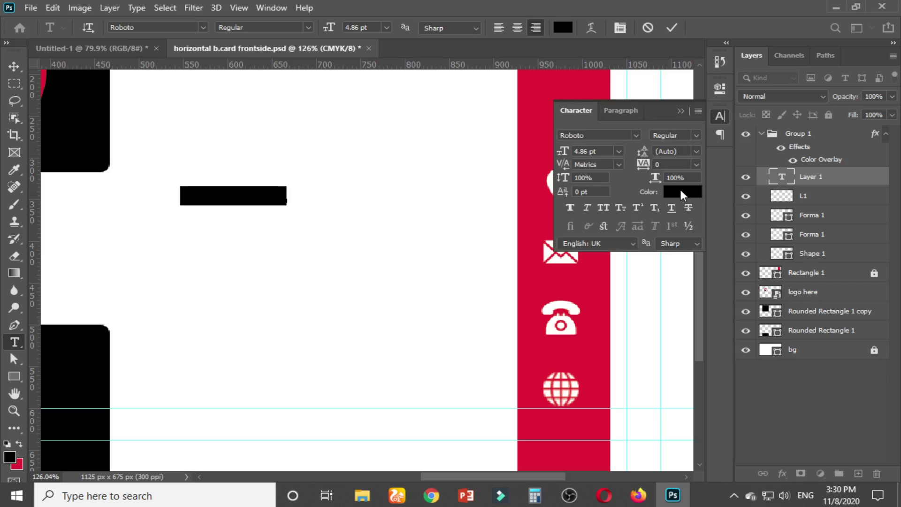
pyautogui.click(251, 196)
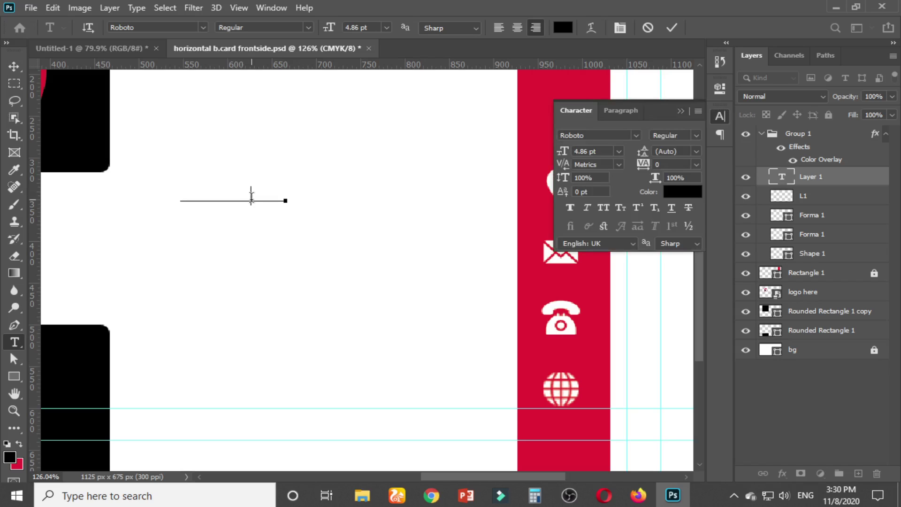
pyautogui.hotkey('ctrl', 'a')
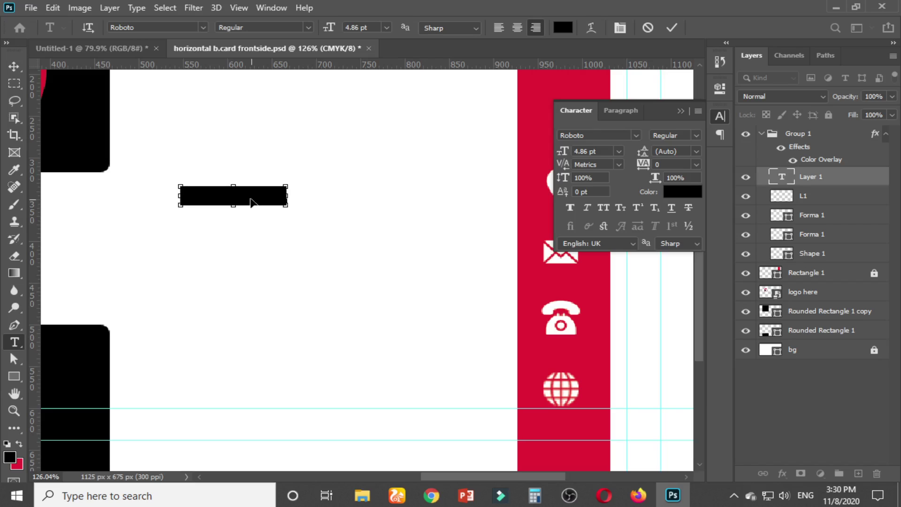
pyautogui.click(251, 196)
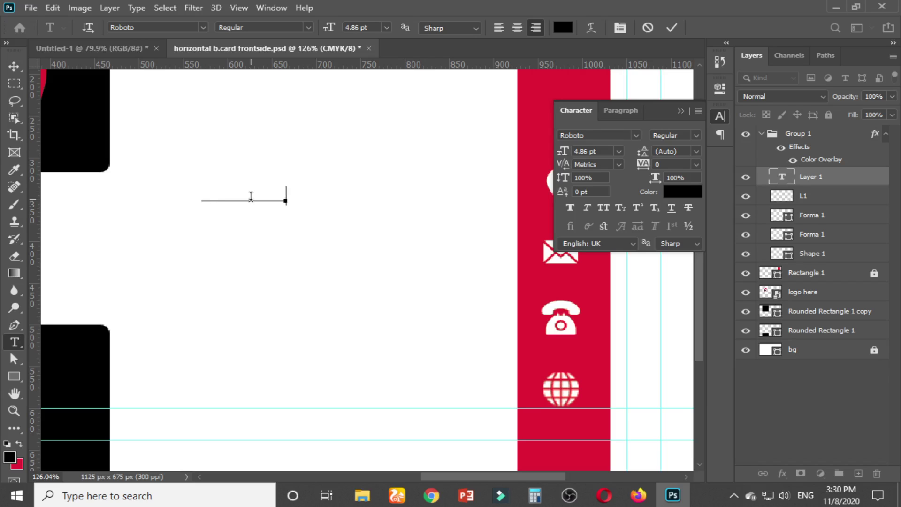
pyautogui.hotkey('ctrl', 'a')
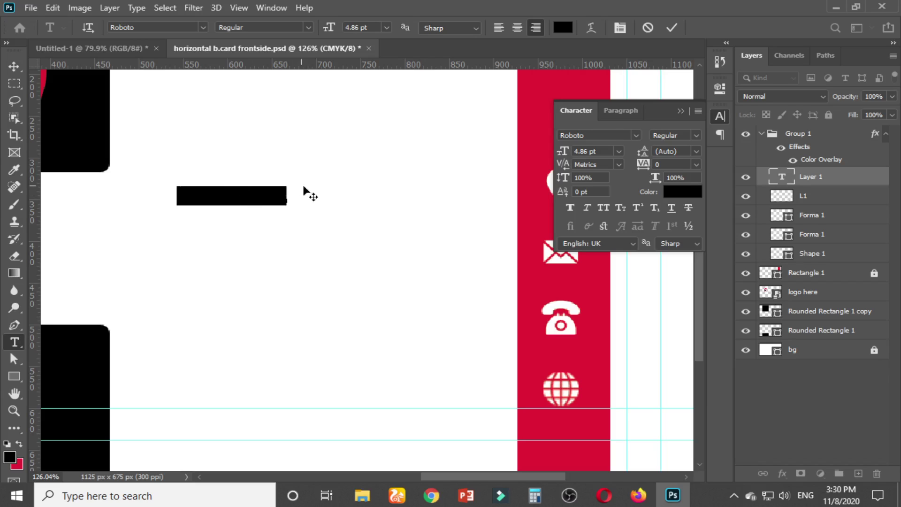
pyautogui.click(13, 69)
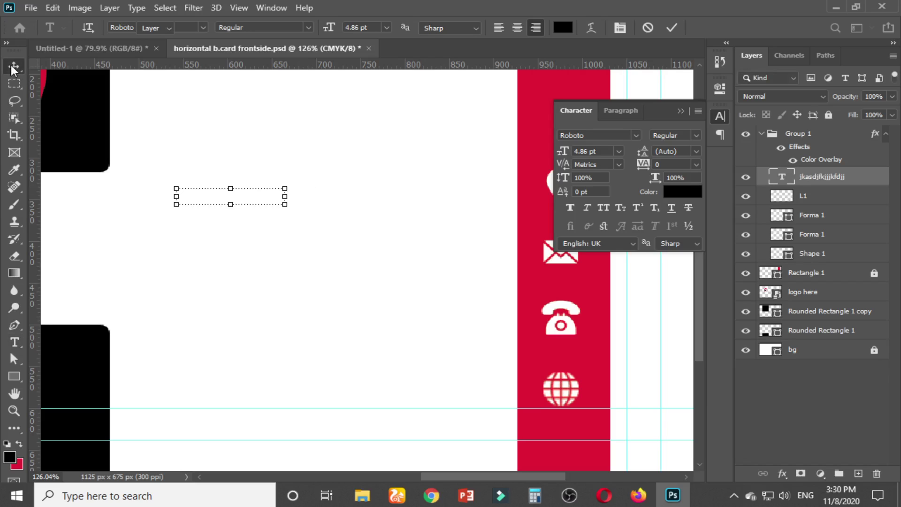
pyautogui.press('Delete')
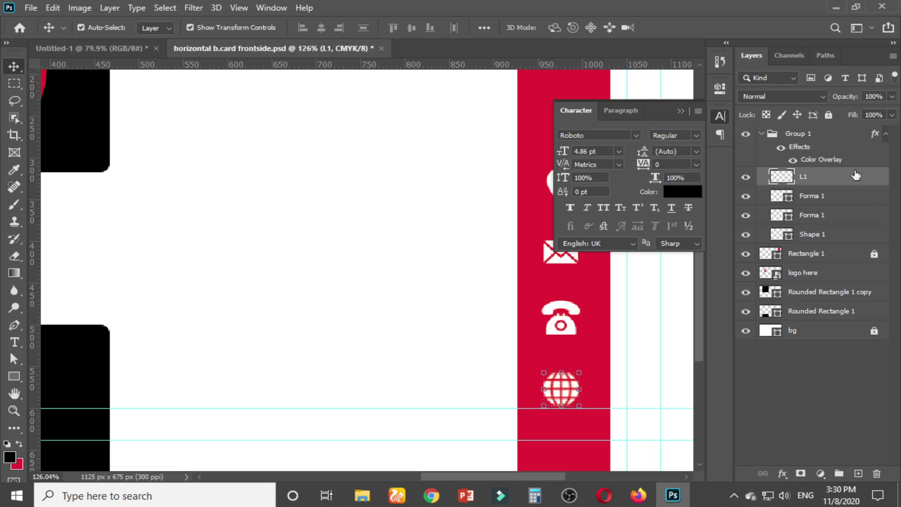
pyautogui.click(762, 134)
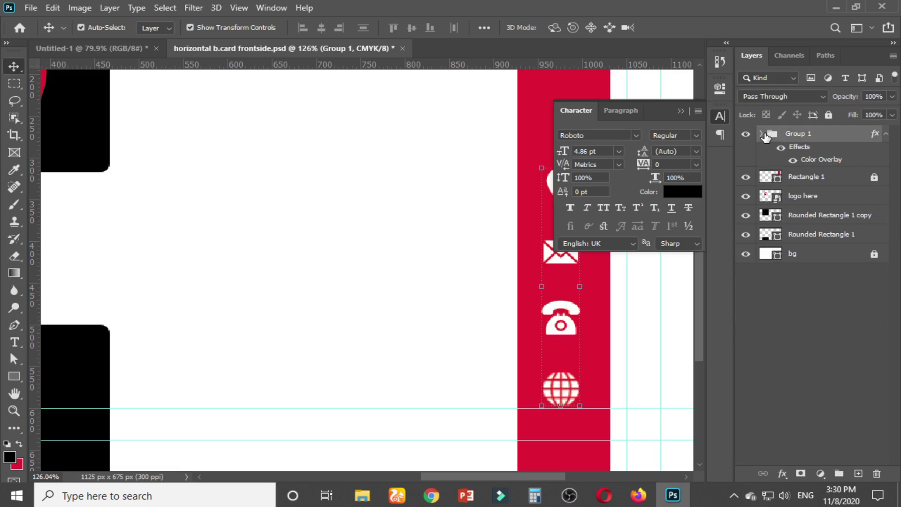
pyautogui.click(14, 342)
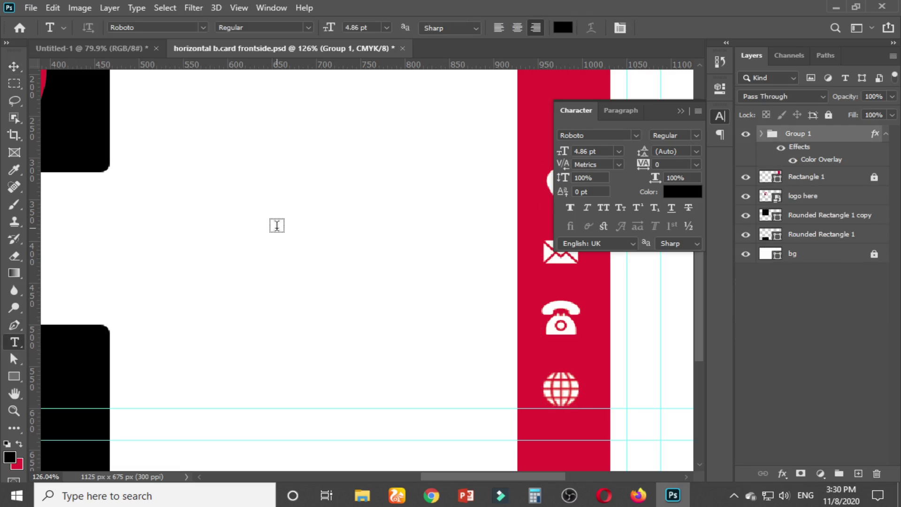
# Create a text line left of the icons and select its Lorem Ipsum placeholder
pyautogui.click(276, 228)
pyautogui.click(254, 223)
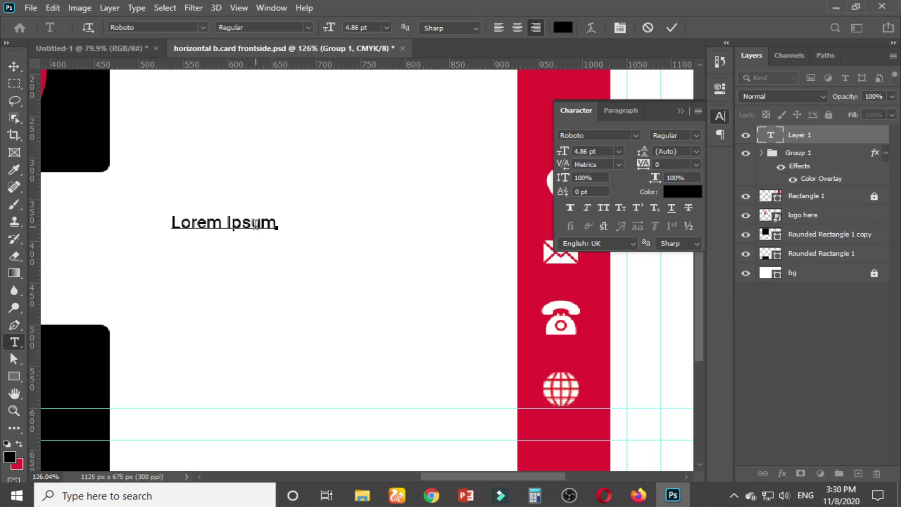
pyautogui.hotkey('ctrl', 'a')
pyautogui.click(679, 111)
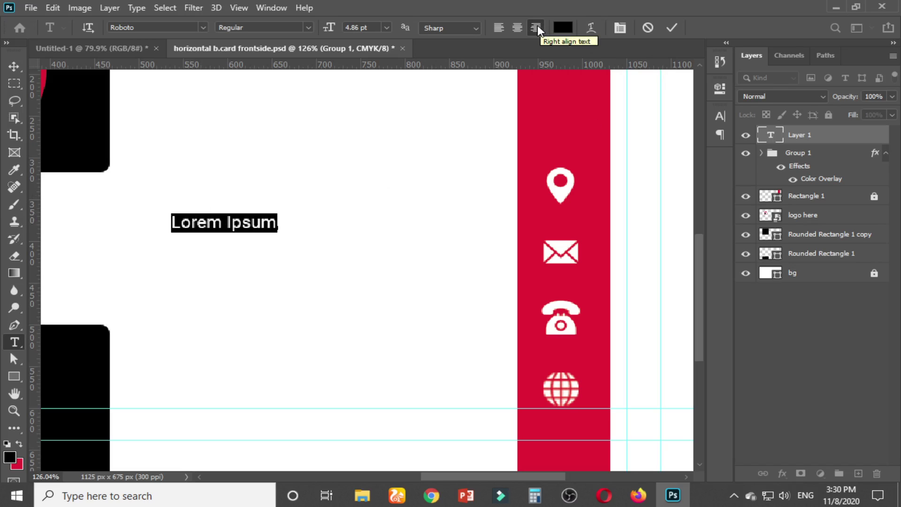
pyautogui.click(220, 224)
pyautogui.hotkey('ctrl', 'a')
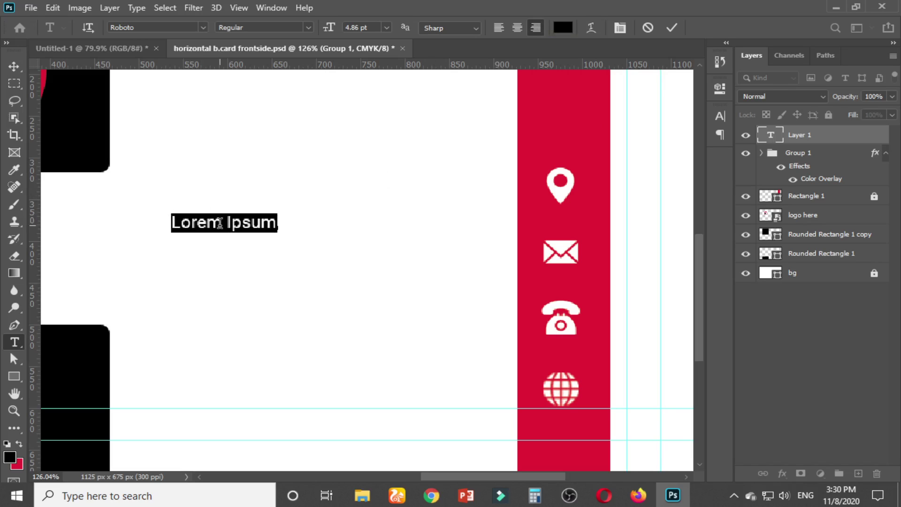
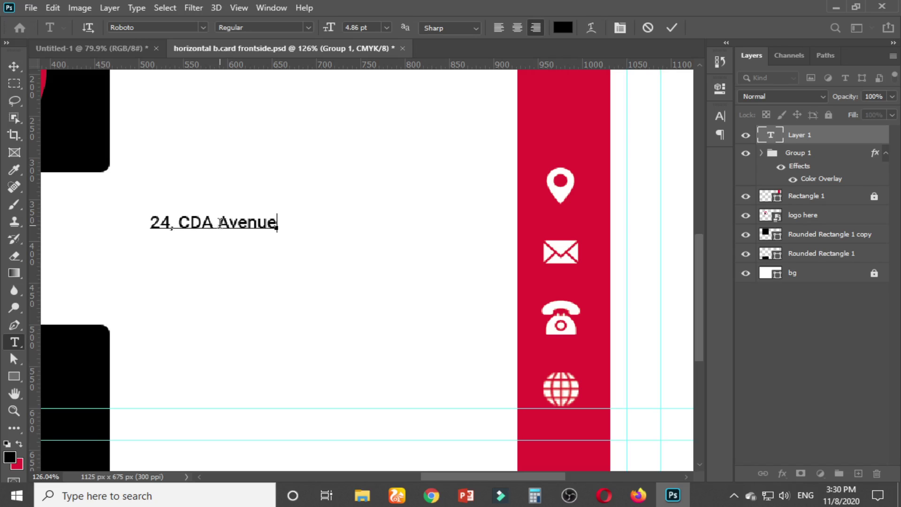
# Type the two-line street address, commit it, and move it beside the red bar
pyautogui.press('Return')
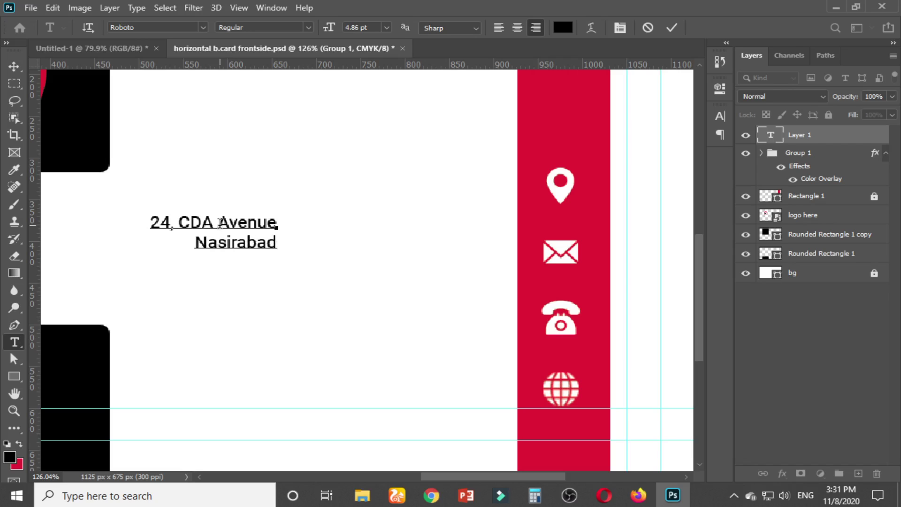
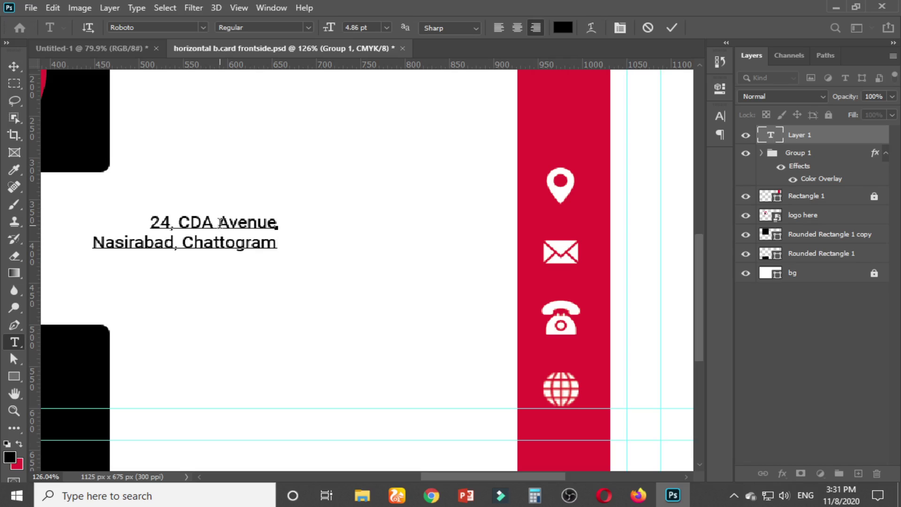
pyautogui.click(14, 66)
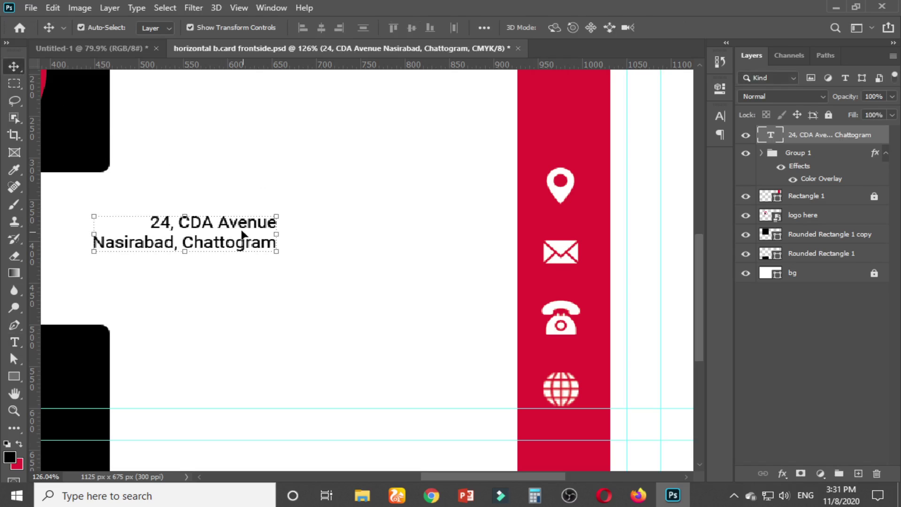
pyautogui.moveTo(242, 233); pyautogui.dragTo(462, 241)
# Replace the address copy's text with the first e-mail address and place it beside the envelope
pyautogui.doubleClick(462, 241)
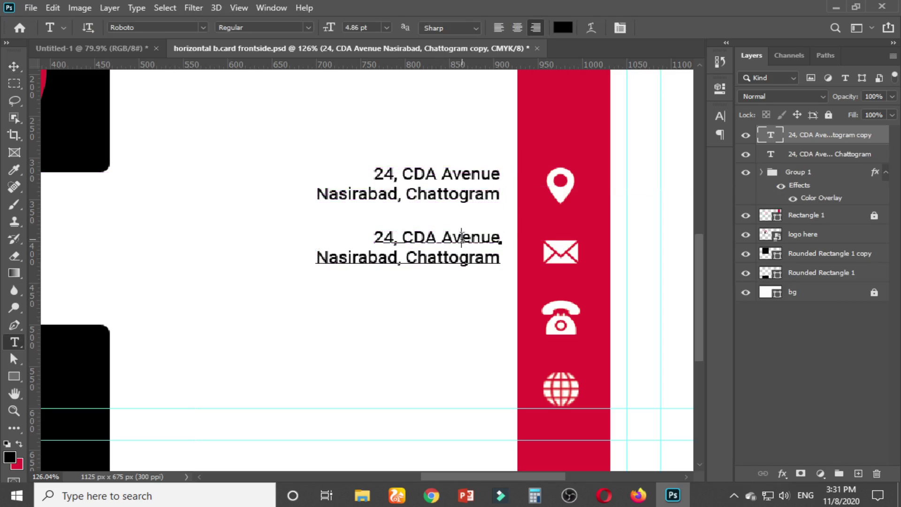
pyautogui.hotkey('ctrl', 'a')
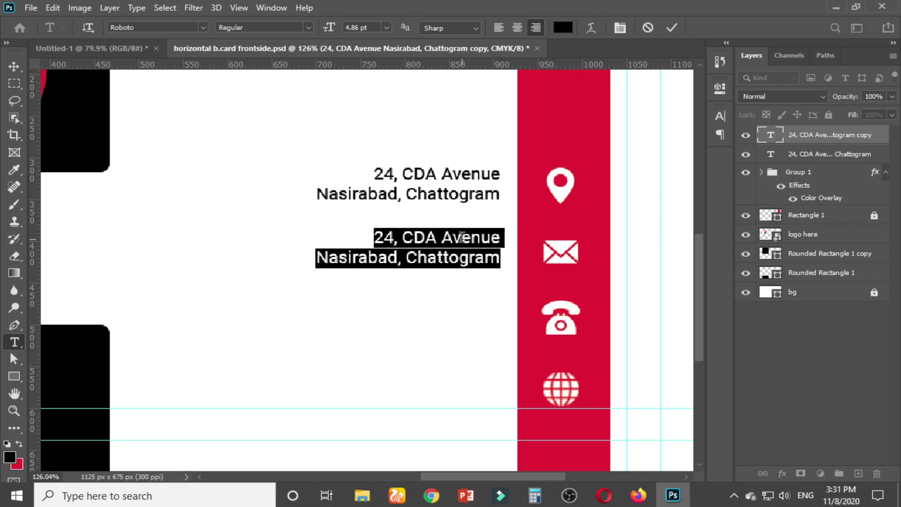
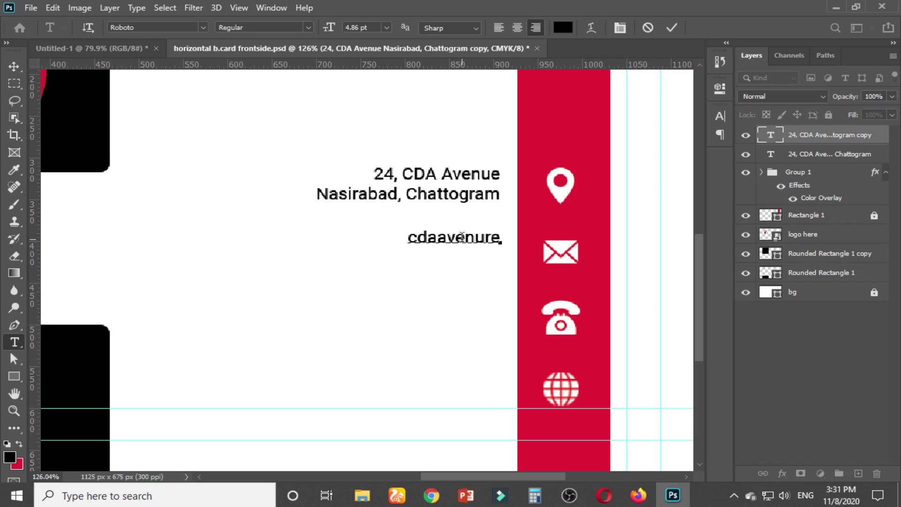
pyautogui.press('Left')
pyautogui.press('Right')
pyautogui.press('Right')
pyautogui.press('Right')
pyautogui.press('Right')
pyautogui.press('Right')
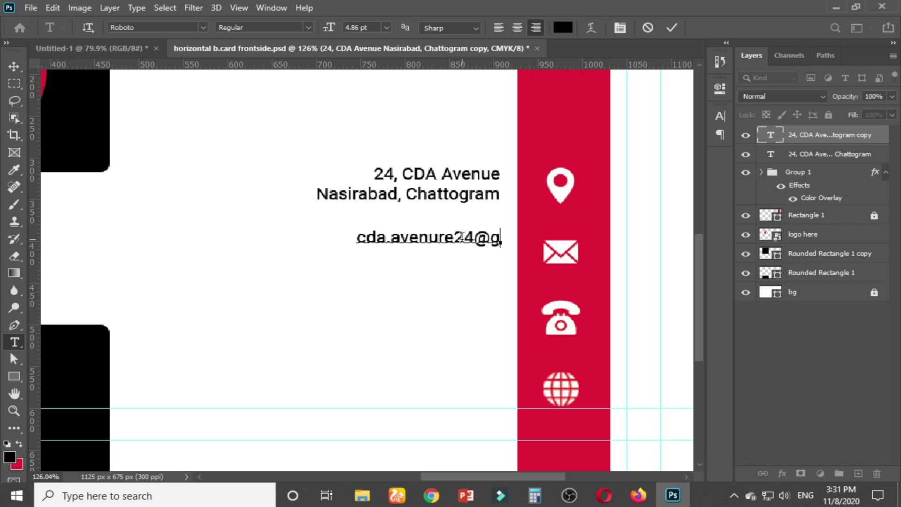
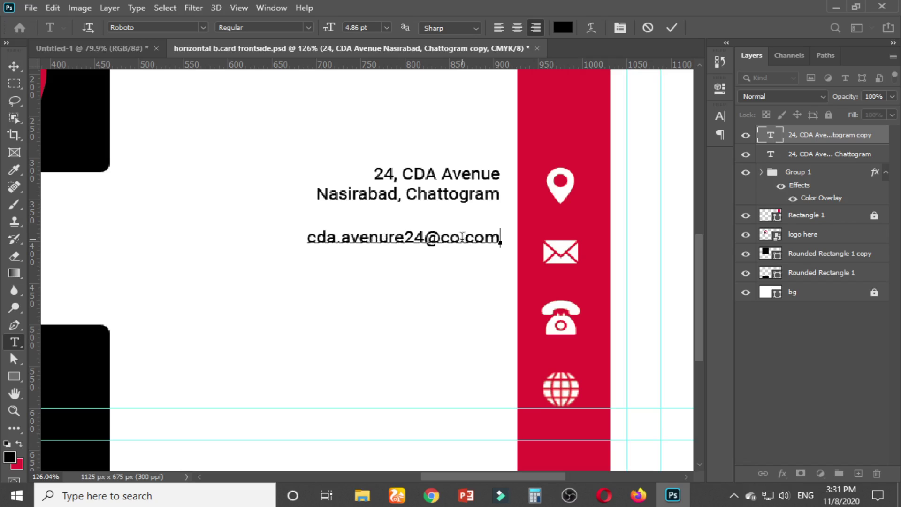
pyautogui.click(14, 66)
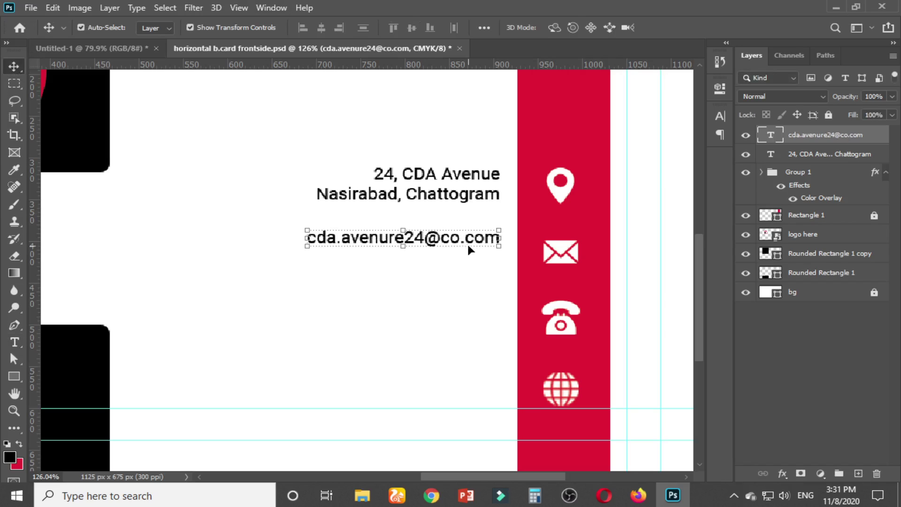
pyautogui.moveTo(468, 246); pyautogui.dragTo(474, 255)
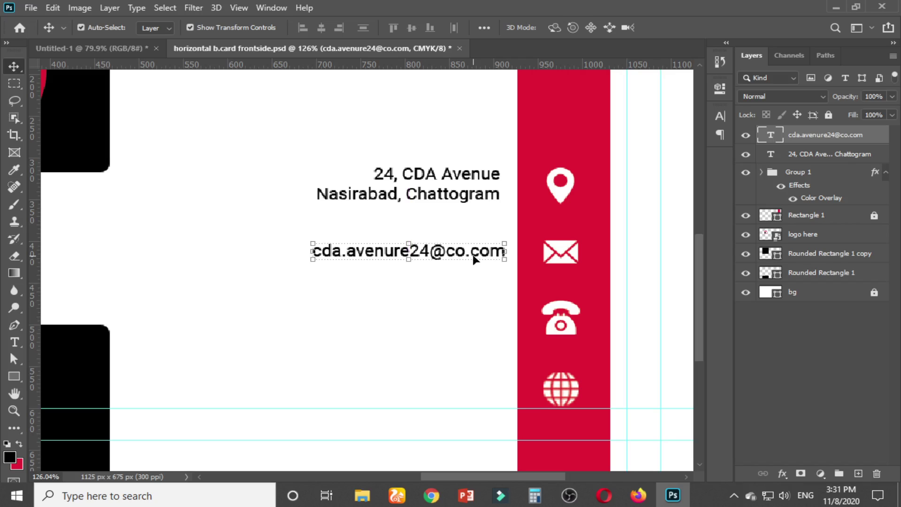
pyautogui.moveTo(473, 255); pyautogui.dragTo(427, 251)
# Add a second e-mail address line and align the block's right edge with the address
pyautogui.press('t')
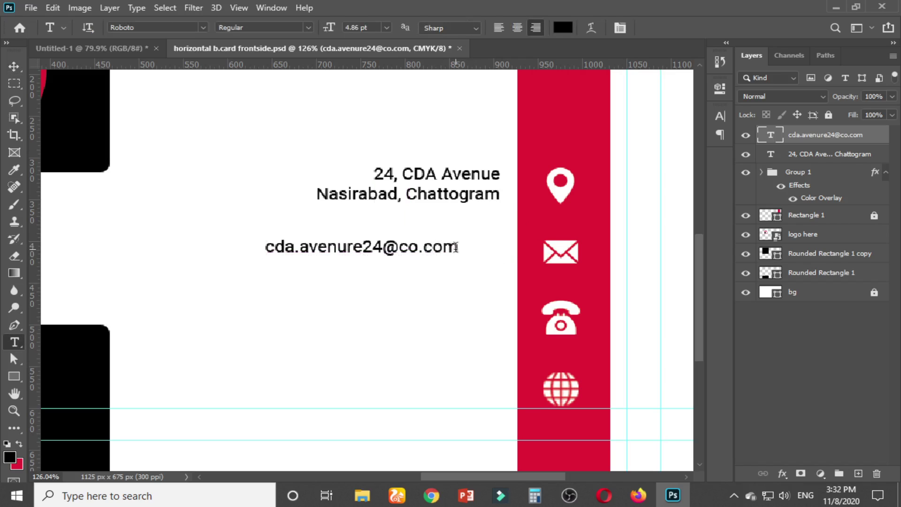
pyautogui.click(455, 247)
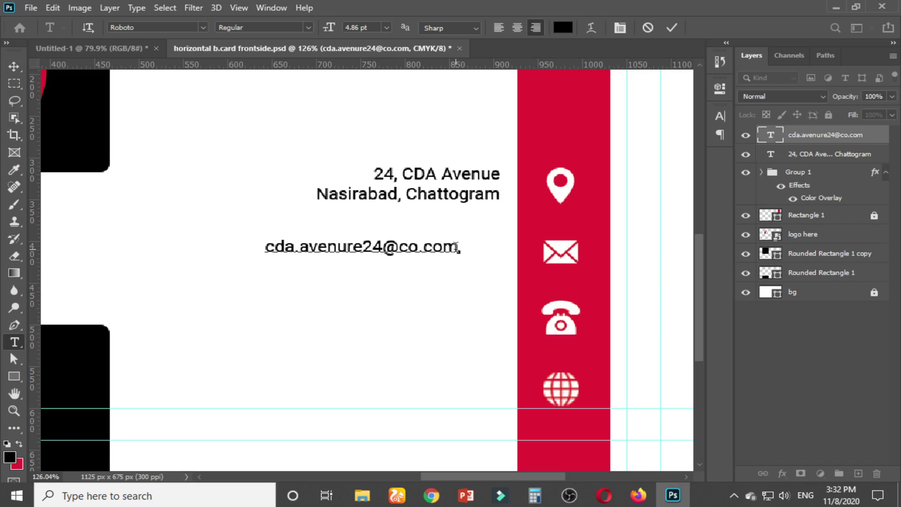
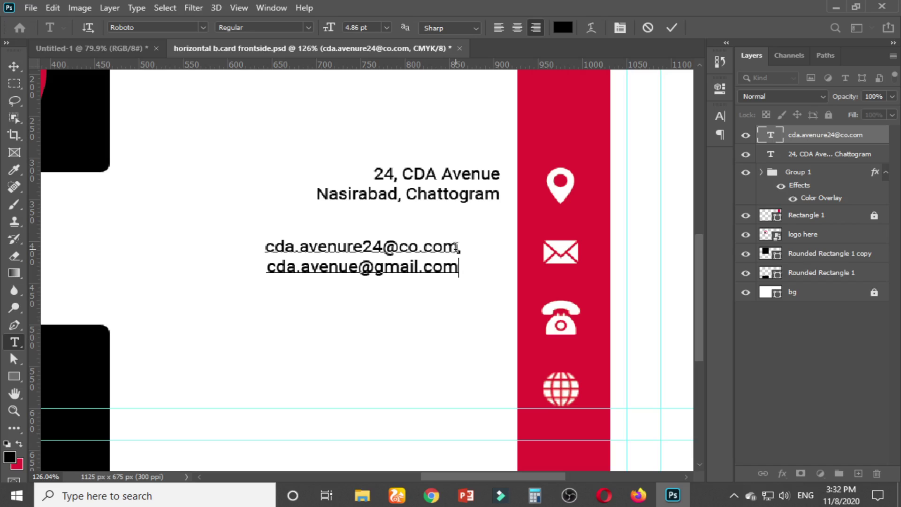
pyautogui.click(14, 67)
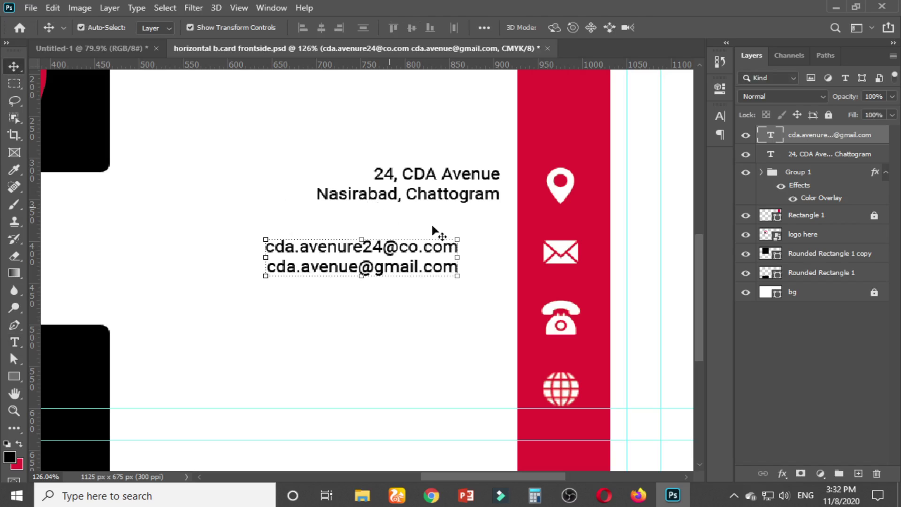
pyautogui.moveTo(431, 253); pyautogui.dragTo(459, 315)
# Replace the copied e-mail text with the phone number and commit it
pyautogui.press('t')
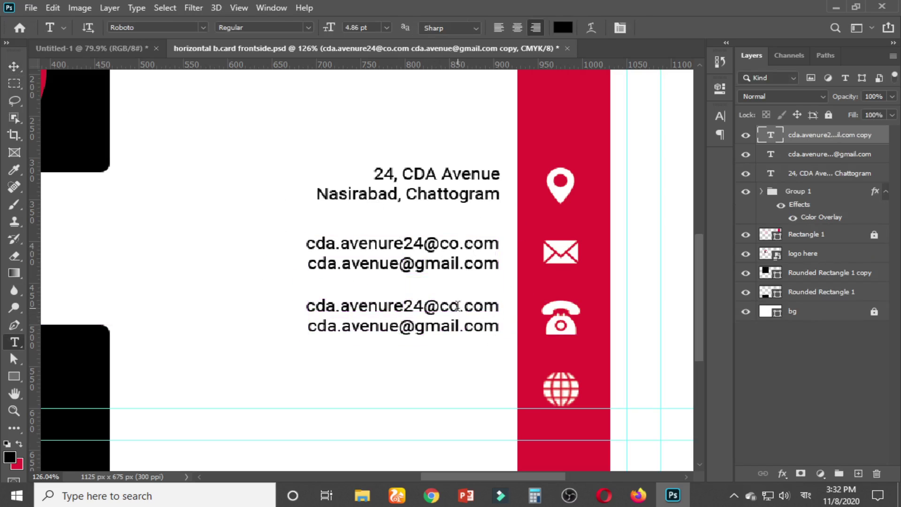
pyautogui.click(458, 306)
pyautogui.hotkey('ctrl', 'a')
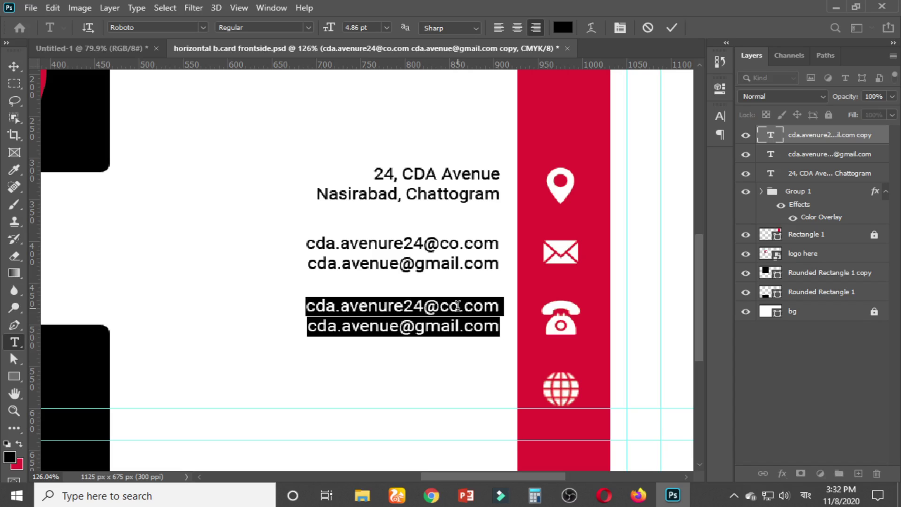
pyautogui.press('BackSpace')
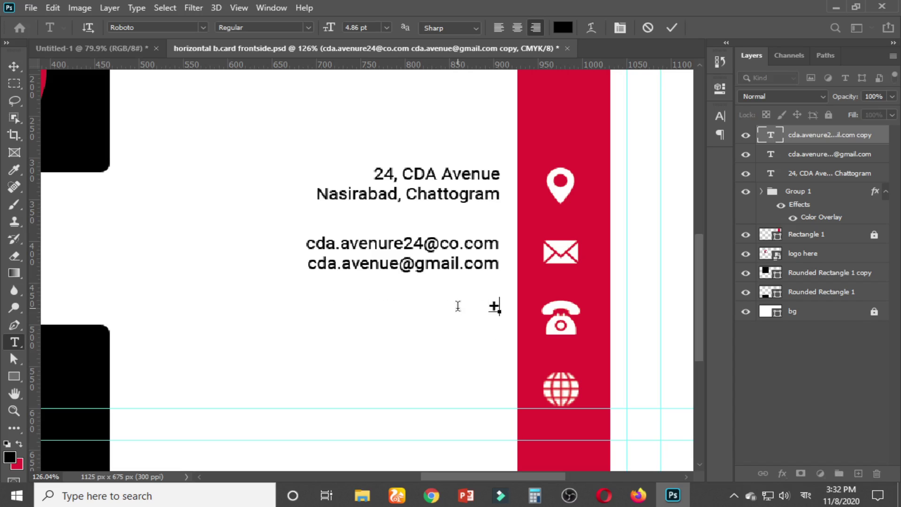
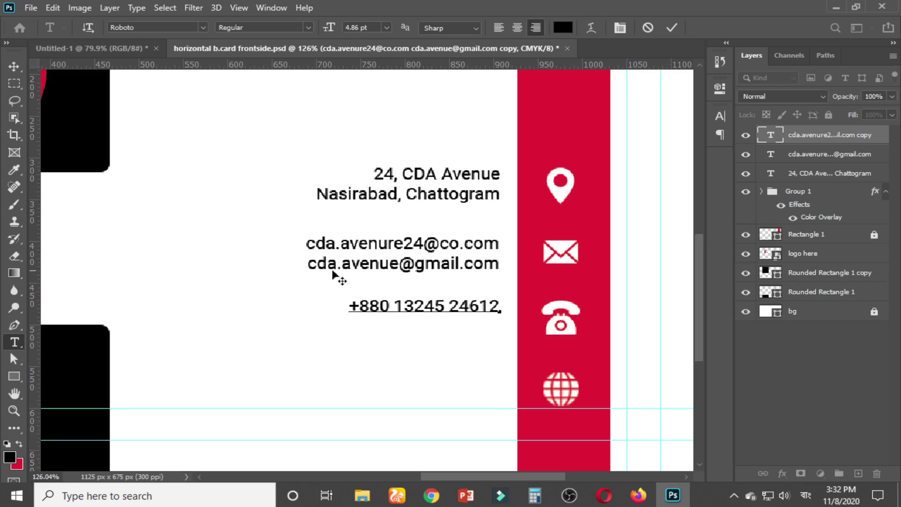
pyautogui.hotkey('ctrl', 'Return')
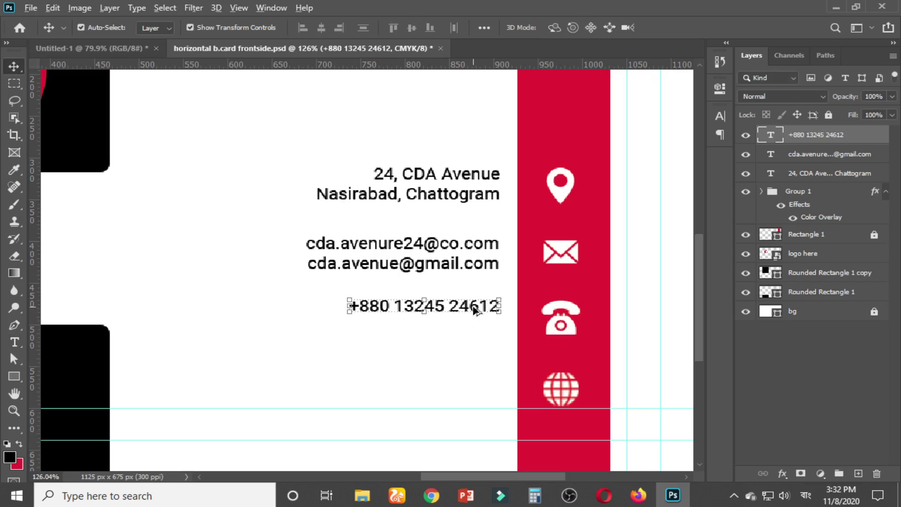
# Duplicate the phone number onto a line below and again beside the globe icon
pyautogui.moveTo(474, 312); pyautogui.dragTo(477, 327)
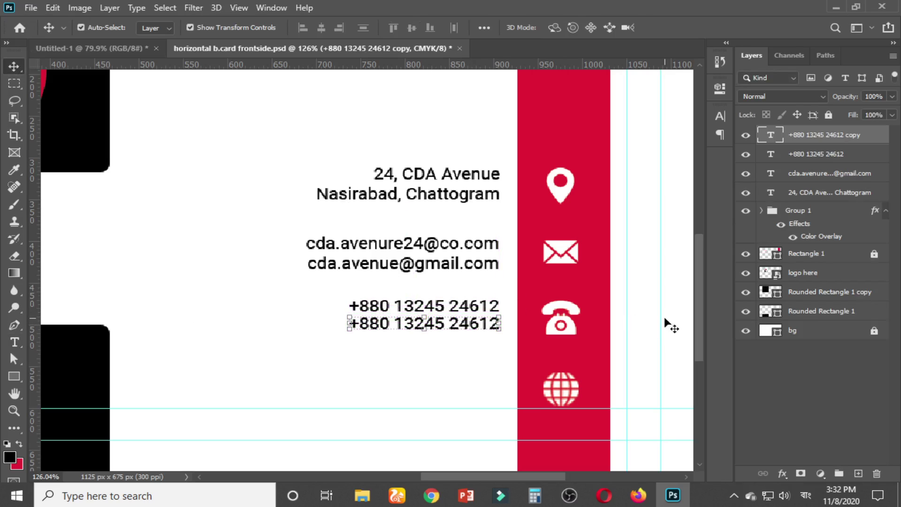
pyautogui.click(646, 322)
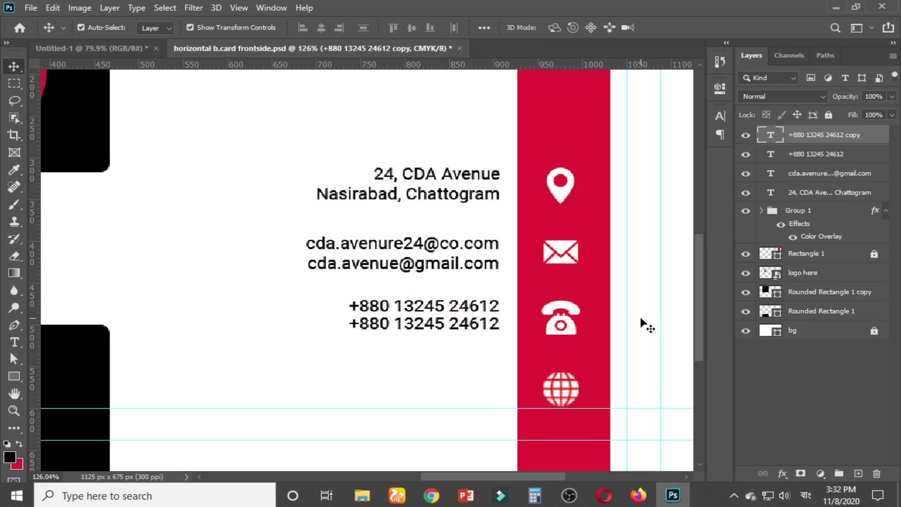
pyautogui.click(454, 327)
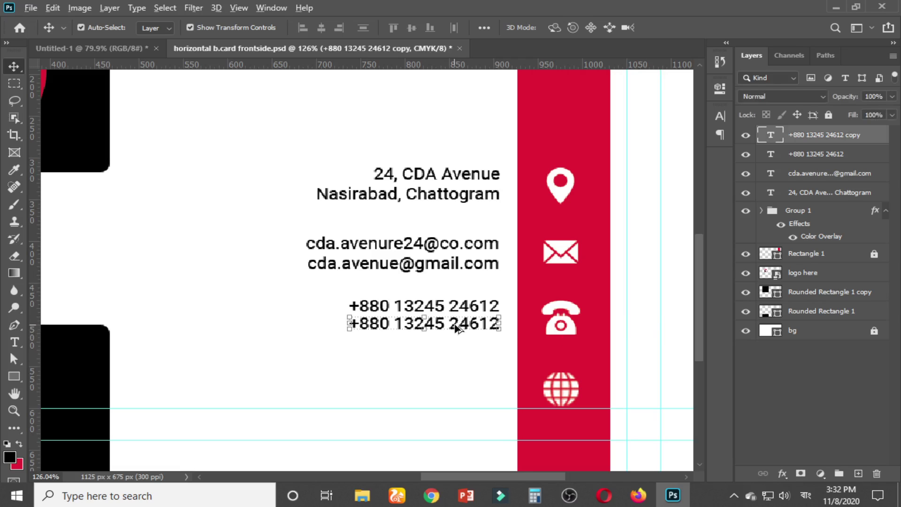
pyautogui.moveTo(459, 327); pyautogui.dragTo(466, 386)
pyautogui.doubleClick(467, 387)
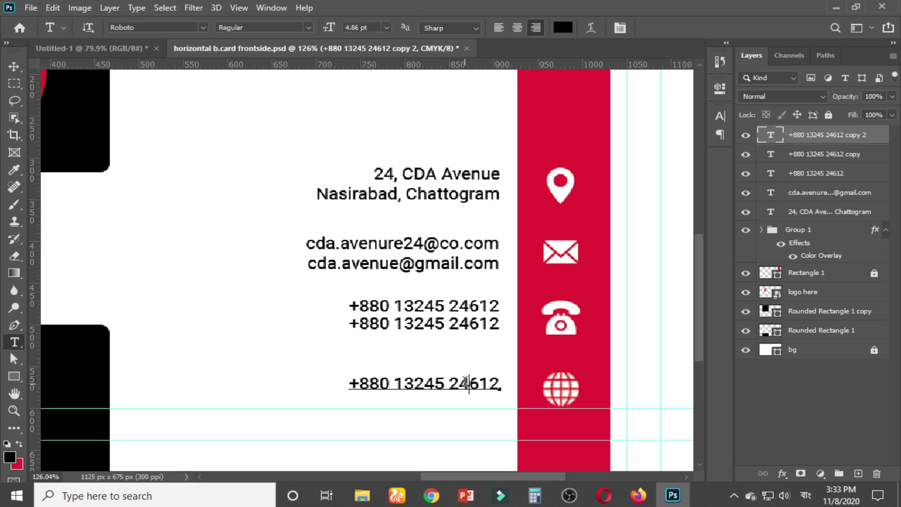
pyautogui.hotkey('ctrl', 'a')
pyautogui.write('টটট')
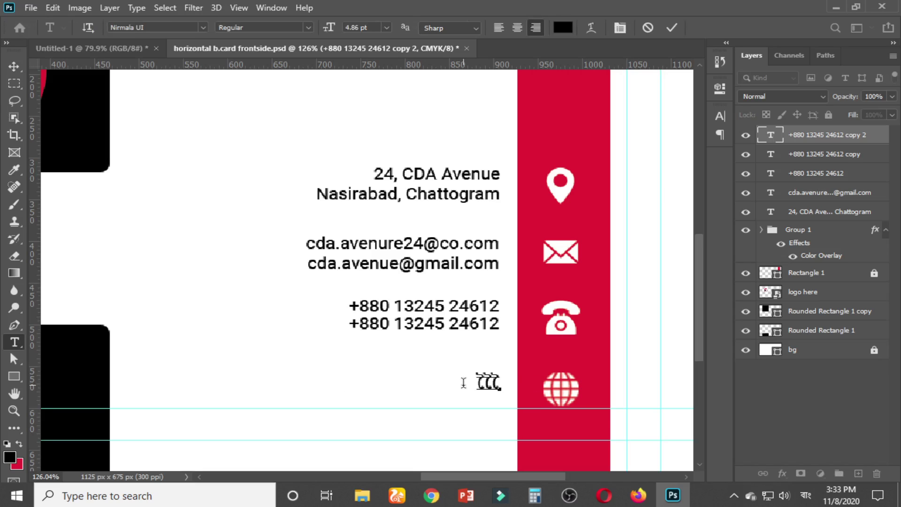
pyautogui.press('BackSpace')
pyautogui.press('BackSpace')
pyautogui.press('BackSpace')
pyautogui.click(805, 497)
pyautogui.click(782, 385)
pyautogui.write('w')
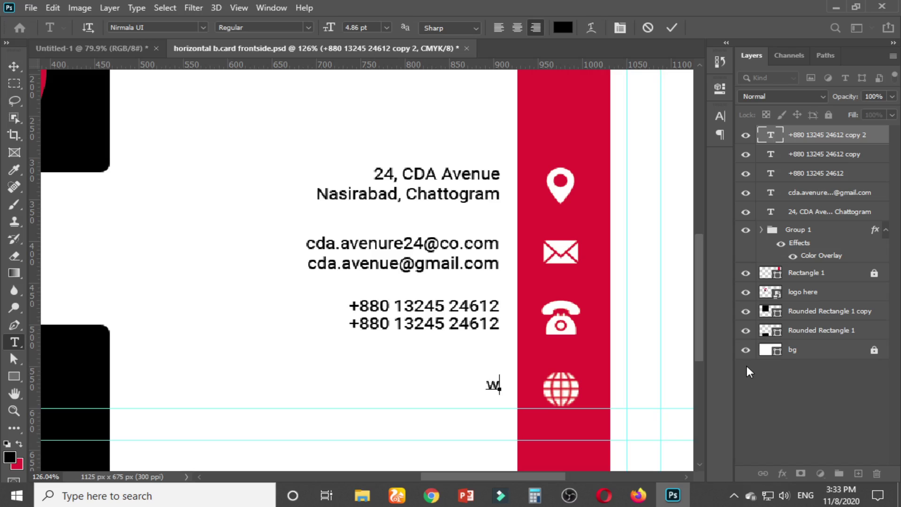
pyautogui.write('ww.your')
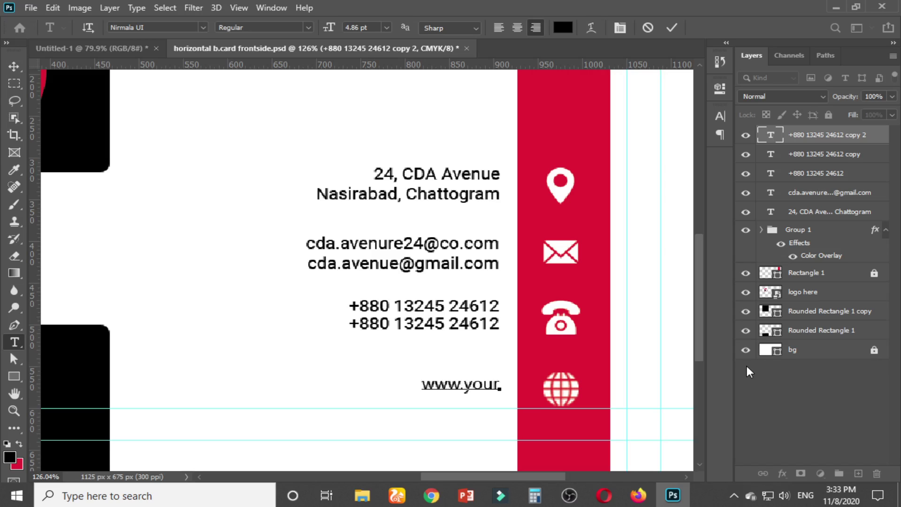
pyautogui.write('webs')
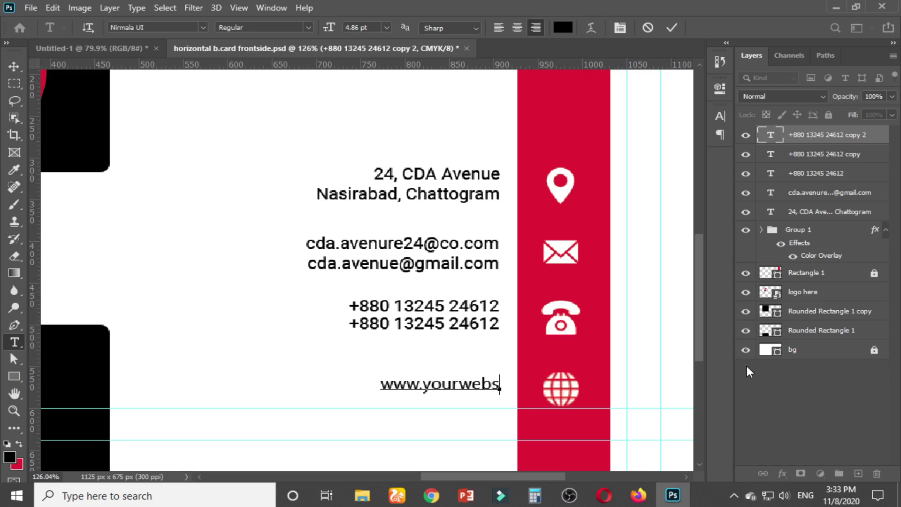
pyautogui.write('ite.com')
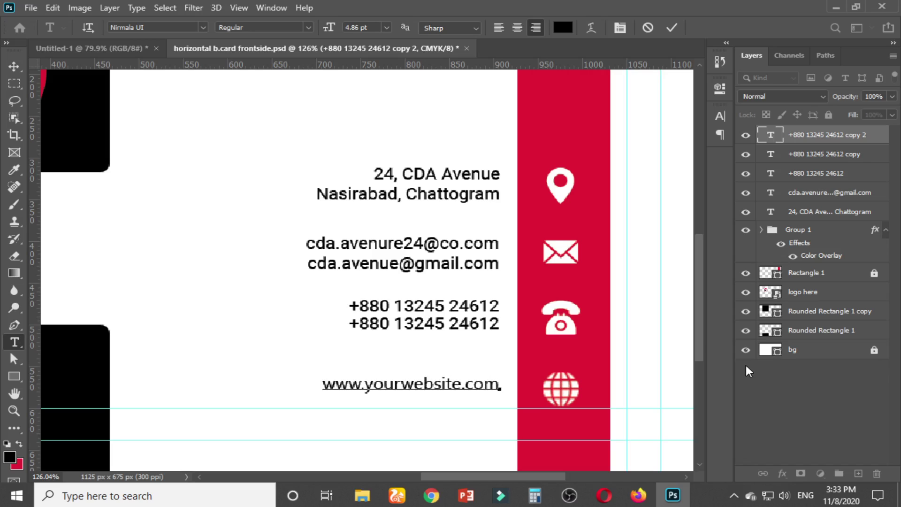
pyautogui.click(14, 66)
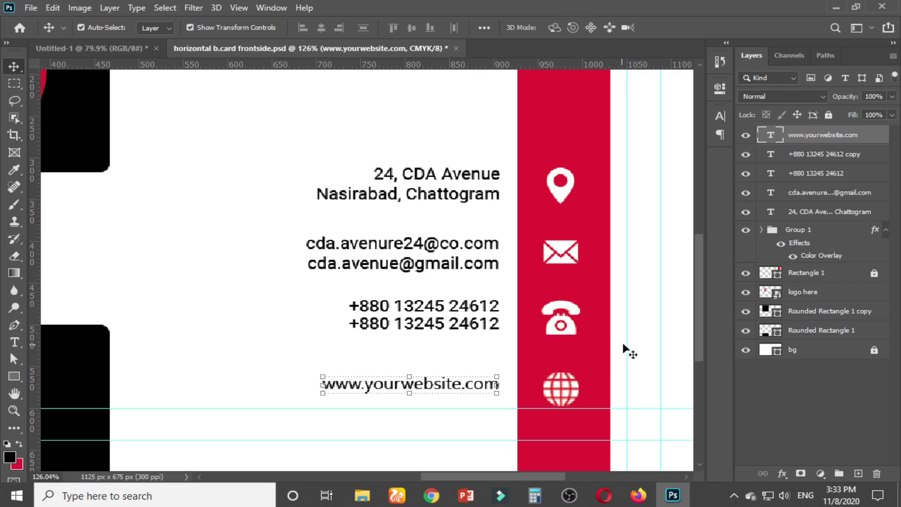
pyautogui.click(644, 348)
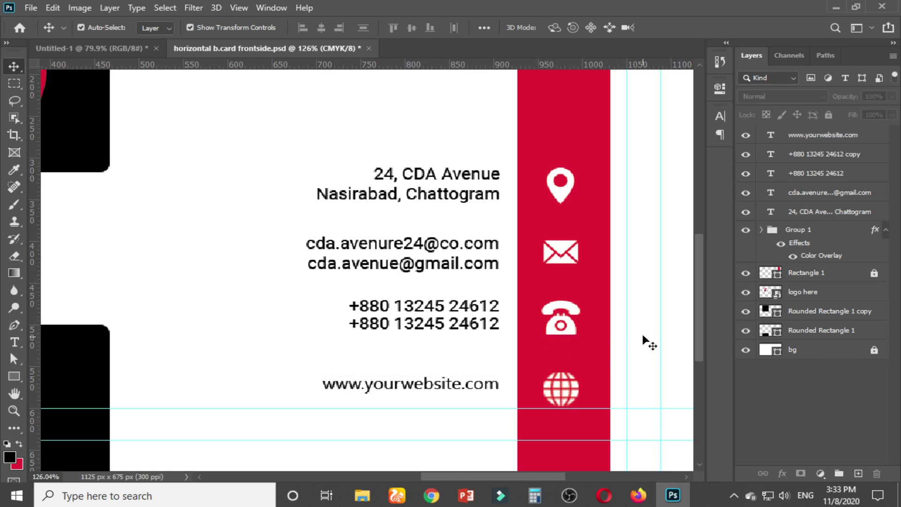
# Delete the separate second phone-number text layer
pyautogui.click(476, 199)
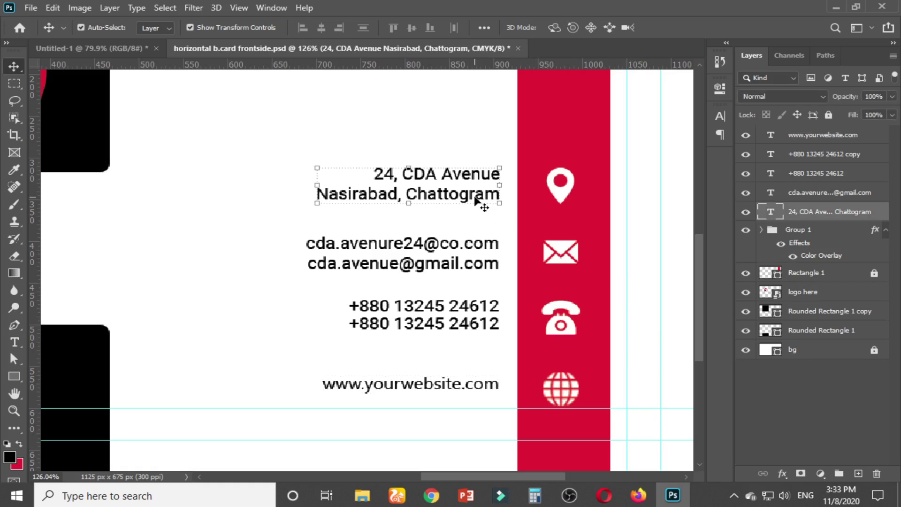
pyautogui.click(472, 248)
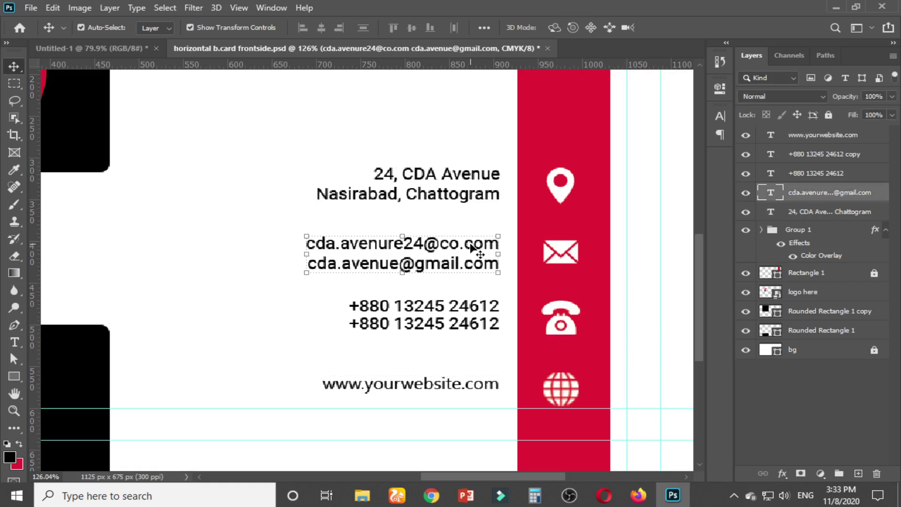
pyautogui.click(470, 311)
pyautogui.hotkey('ctrl', 't')
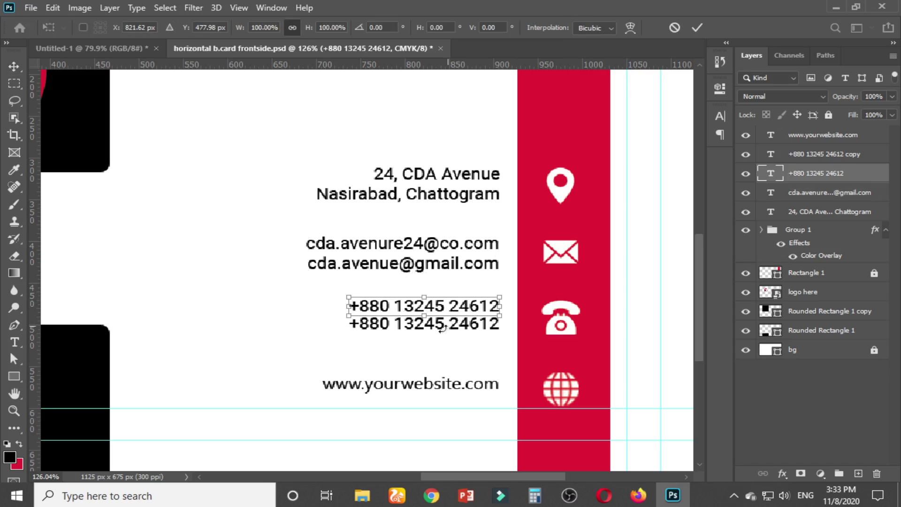
pyautogui.press('Return')
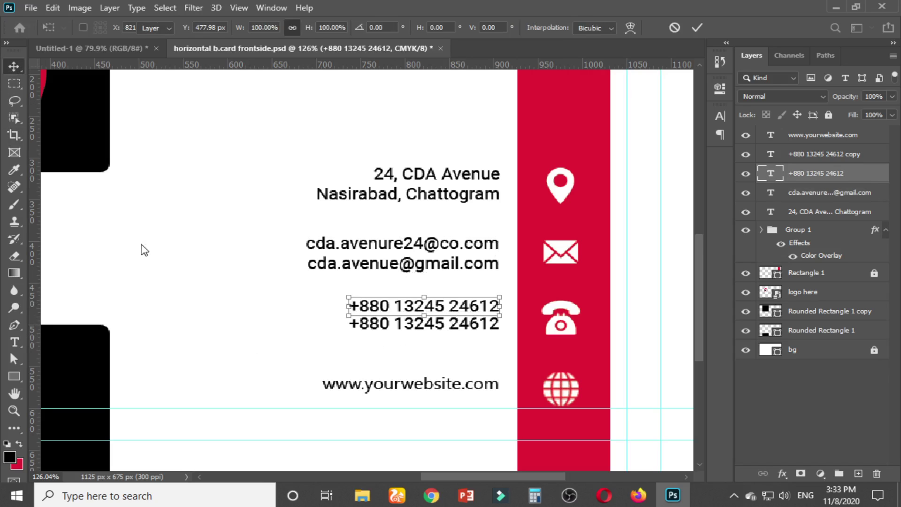
pyautogui.click(389, 347)
pyautogui.click(369, 326)
pyautogui.press('Delete')
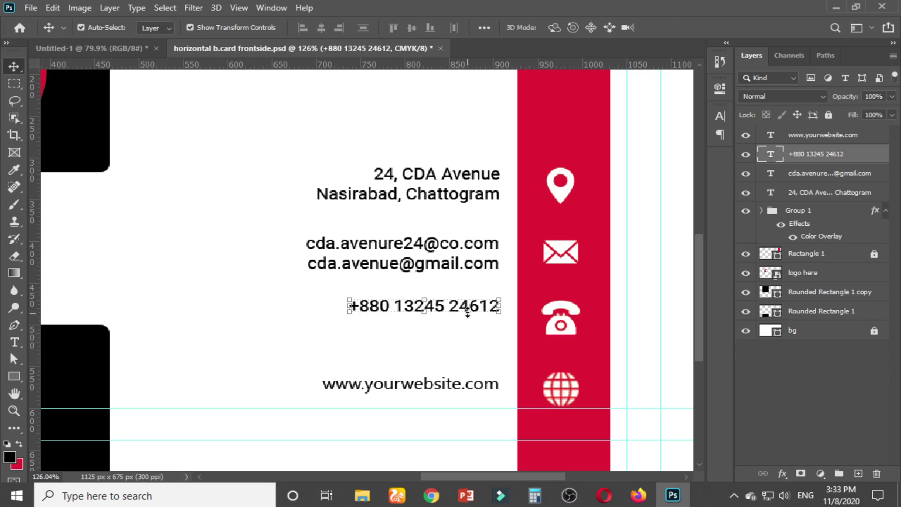
# Paste the phone number onto a second line inside the original phone text
pyautogui.press('t')
pyautogui.click(491, 309)
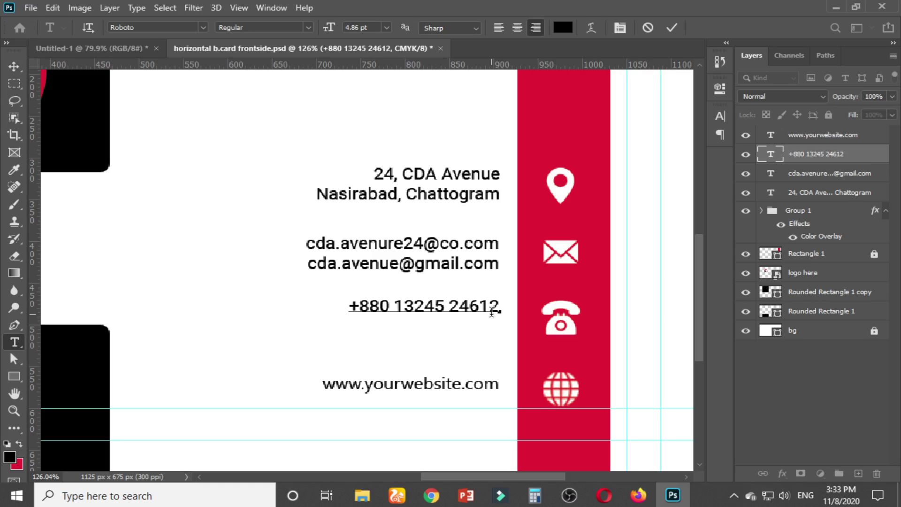
pyautogui.moveTo(499, 305); pyautogui.dragTo(342, 302)
pyautogui.hotkey('ctrl', 'c')
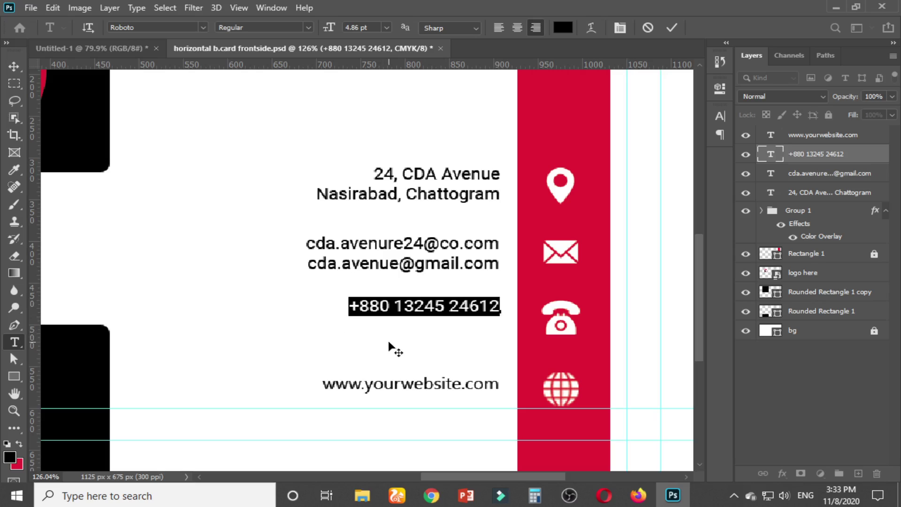
pyautogui.press('Right')
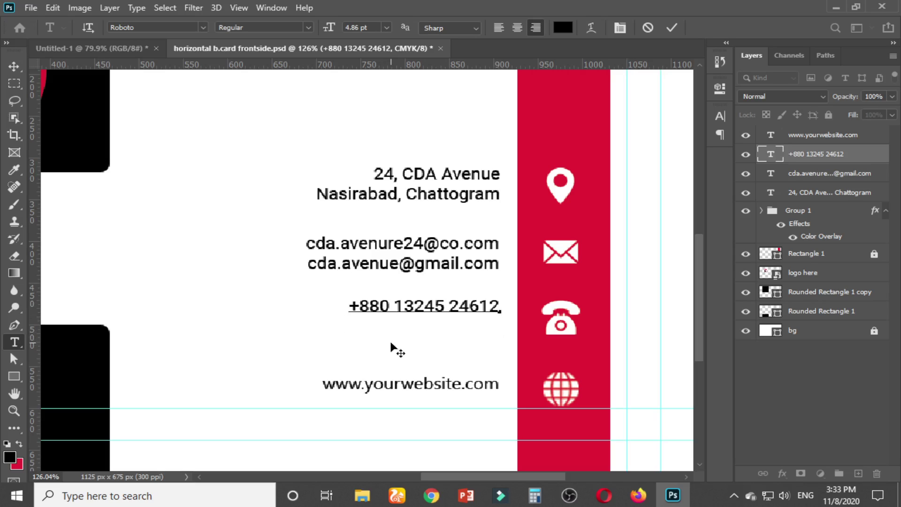
pyautogui.press('Return')
pyautogui.hotkey('ctrl', 'v')
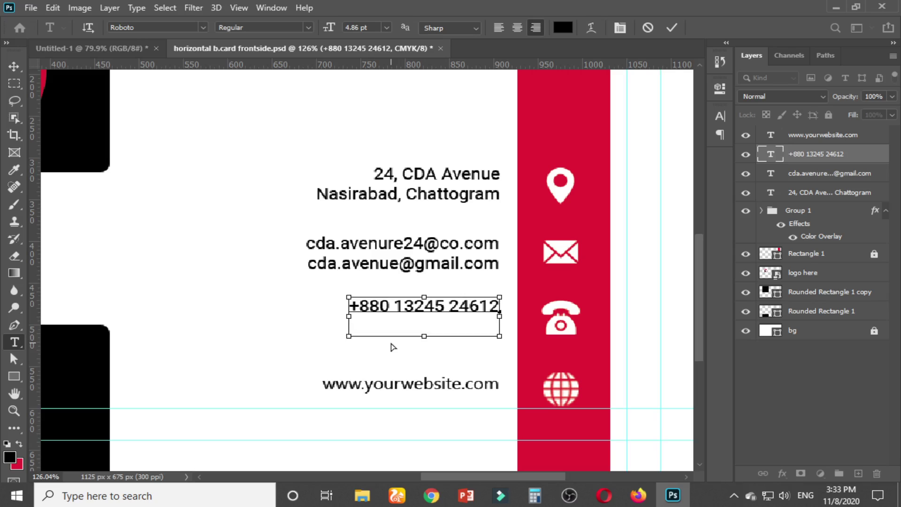
pyautogui.click(14, 66)
# Vertically centre the website text on the globe icon
pyautogui.click(472, 389)
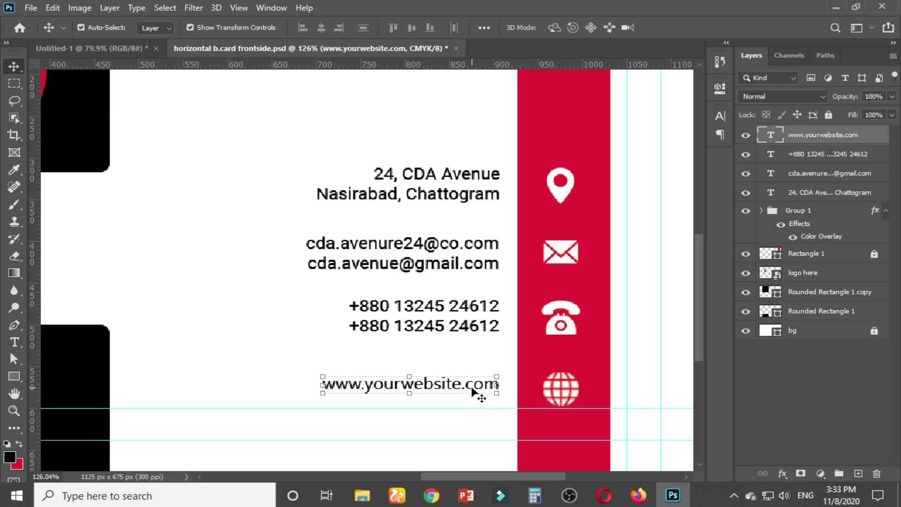
pyautogui.scroll(2, 627, 417)
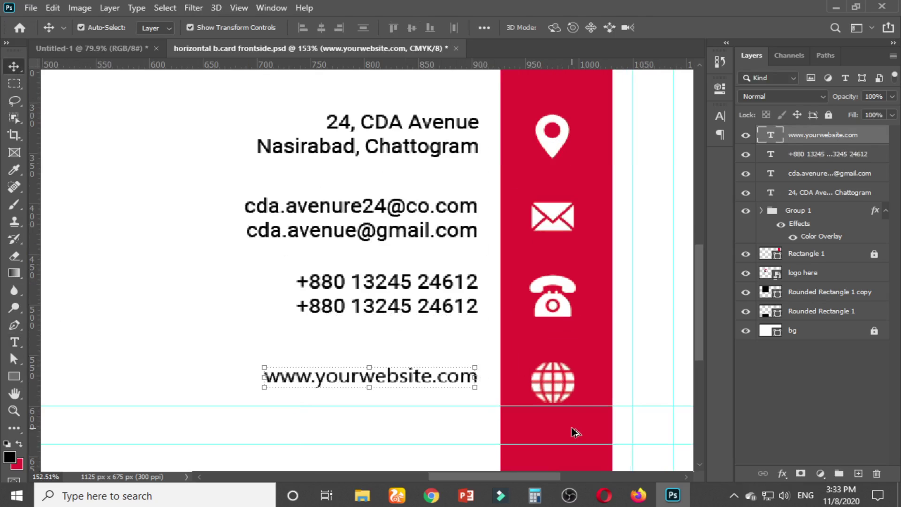
pyautogui.keyDown('shift'); pyautogui.click(558, 380); pyautogui.keyUp('shift')
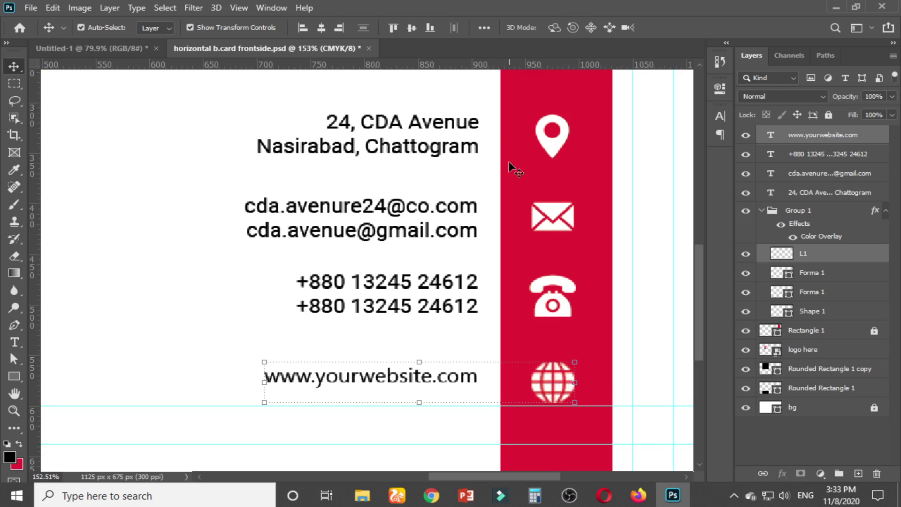
pyautogui.click(412, 29)
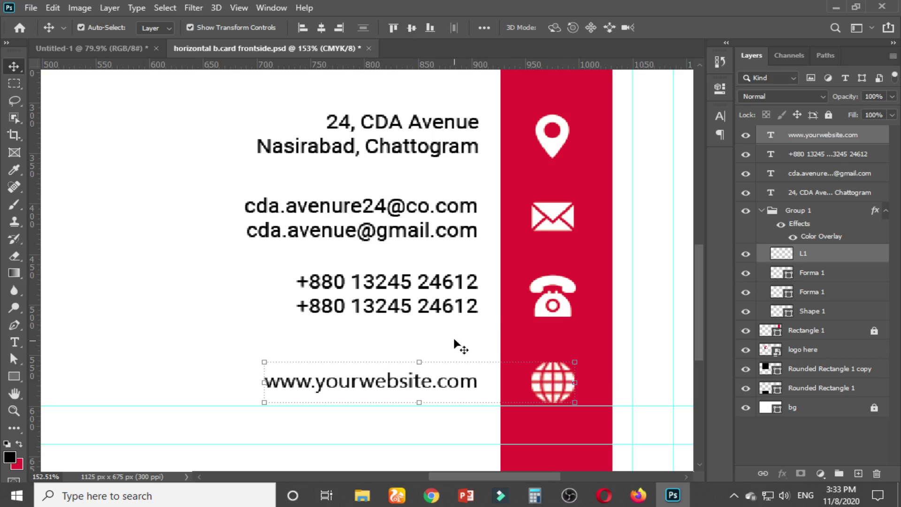
pyautogui.click(493, 340)
# Vertically centre the two phone numbers on the phone icon
pyautogui.click(564, 308)
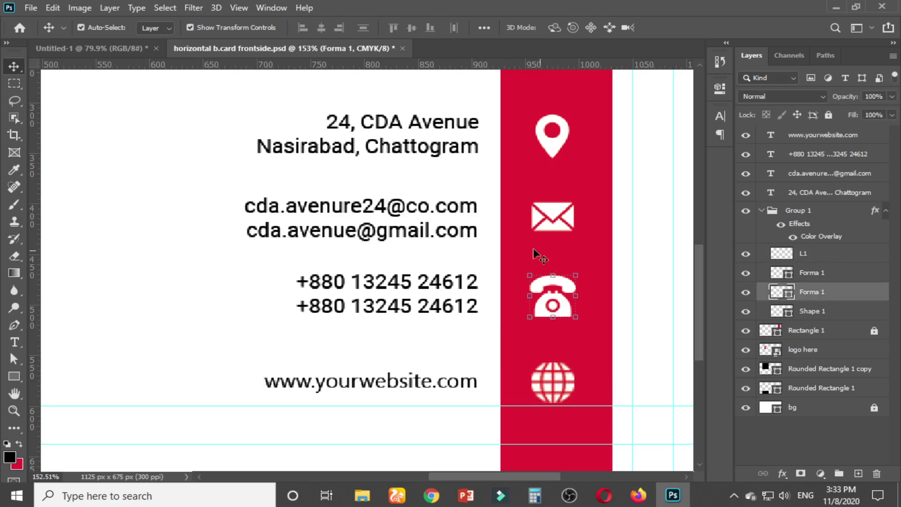
pyautogui.keyDown('shift'); pyautogui.click(453, 289); pyautogui.keyUp('shift')
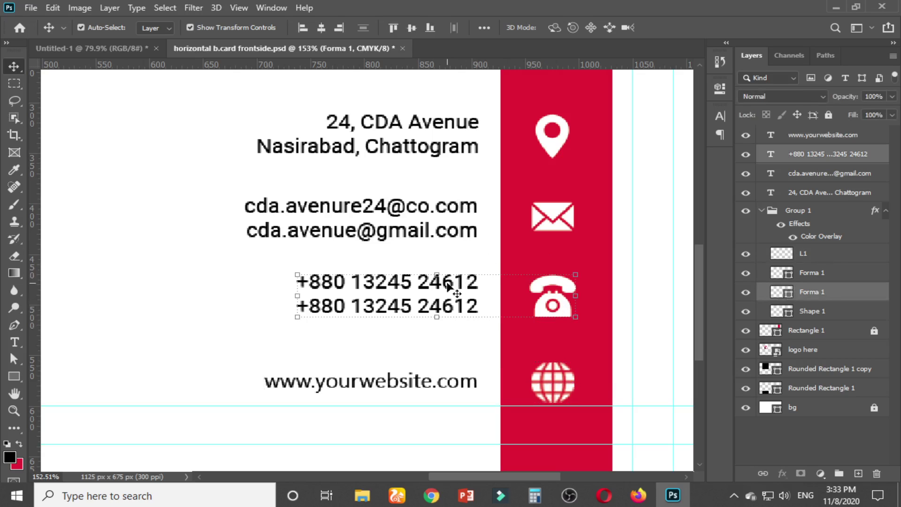
pyautogui.click(413, 28)
pyautogui.click(244, 257)
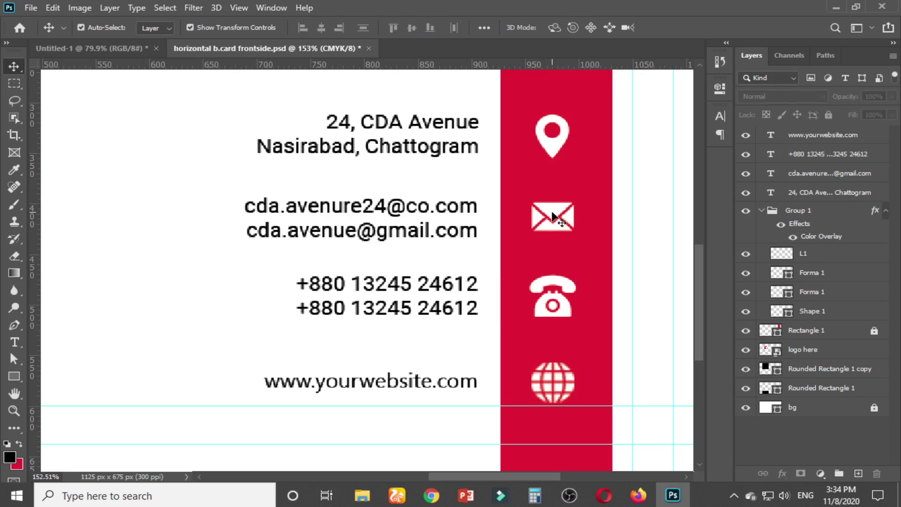
# Vertically centre the envelope icon on the two e-mail lines
pyautogui.click(553, 217)
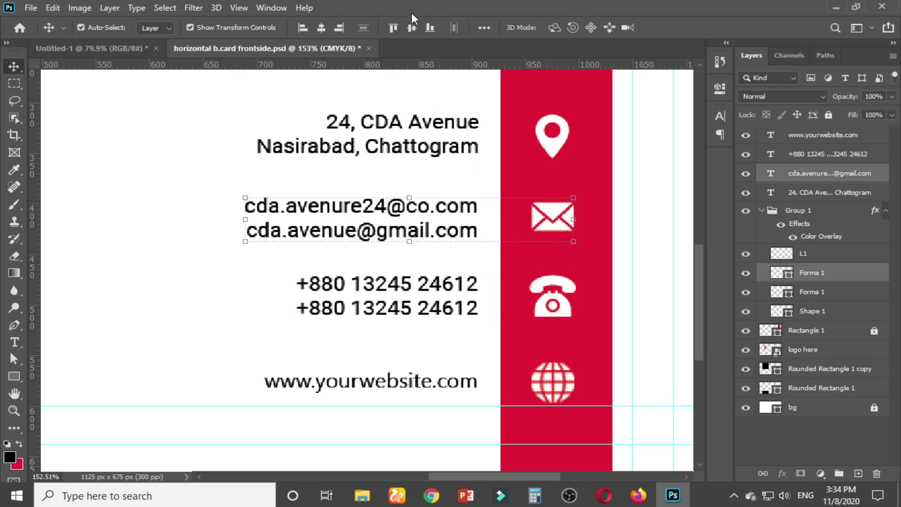
pyautogui.click(474, 149)
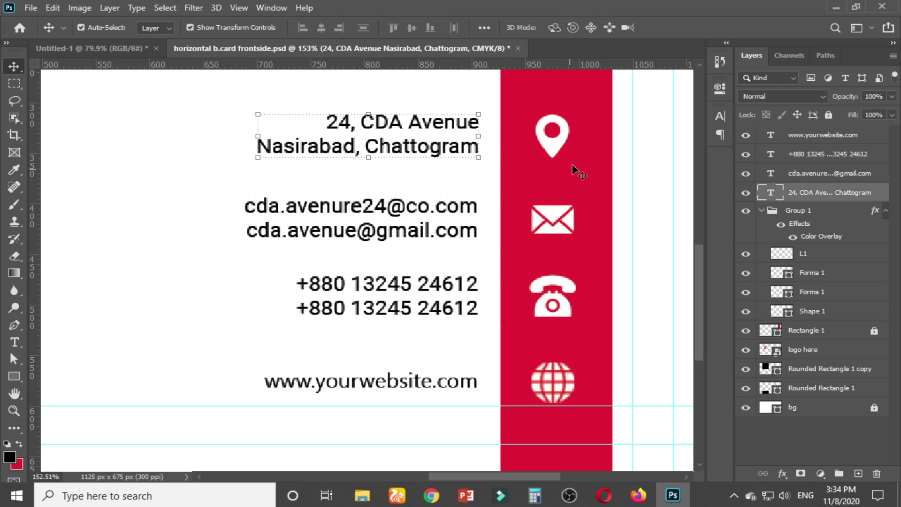
pyautogui.click(559, 150)
pyautogui.click(453, 178)
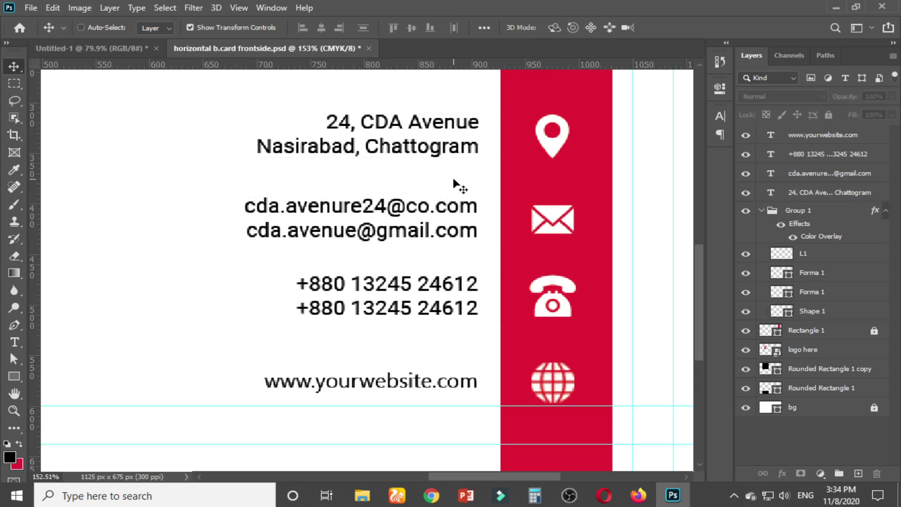
pyautogui.click(556, 216)
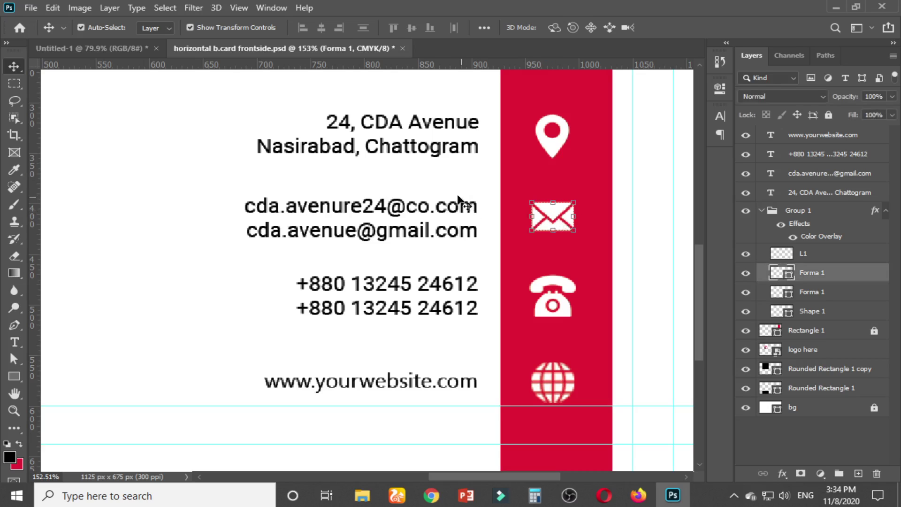
pyautogui.keyDown('shift'); pyautogui.click(450, 212); pyautogui.keyUp('shift')
pyautogui.click(412, 27)
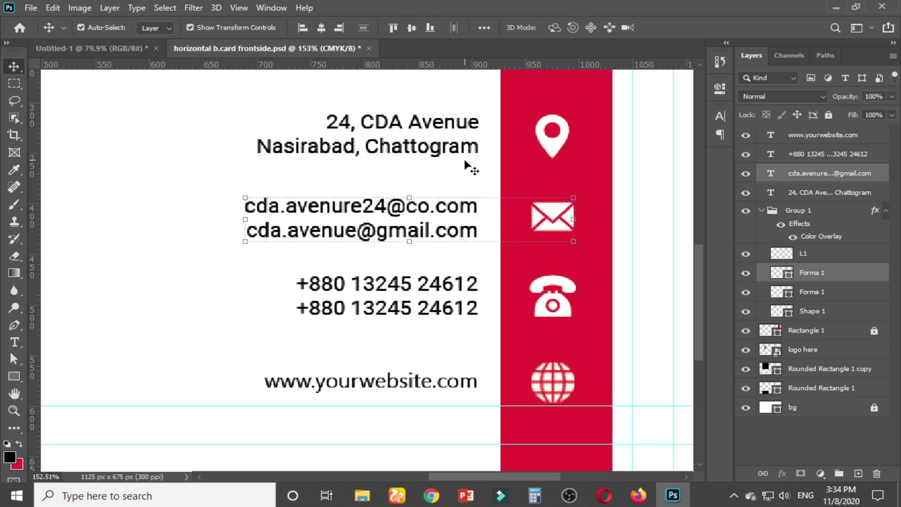
# Select all four contact text blocks by dragging a selection around them
pyautogui.click(474, 207)
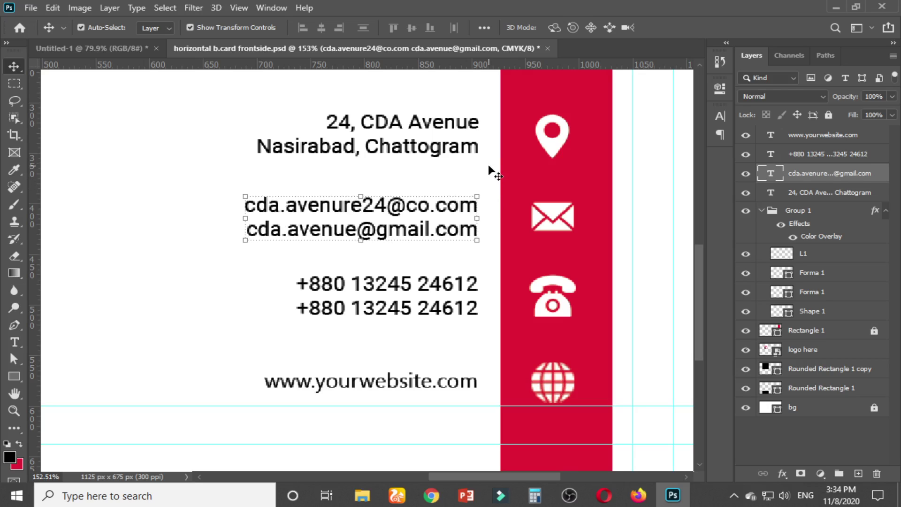
pyautogui.click(552, 141)
pyautogui.keyDown('shift'); pyautogui.click(469, 135); pyautogui.keyUp('shift')
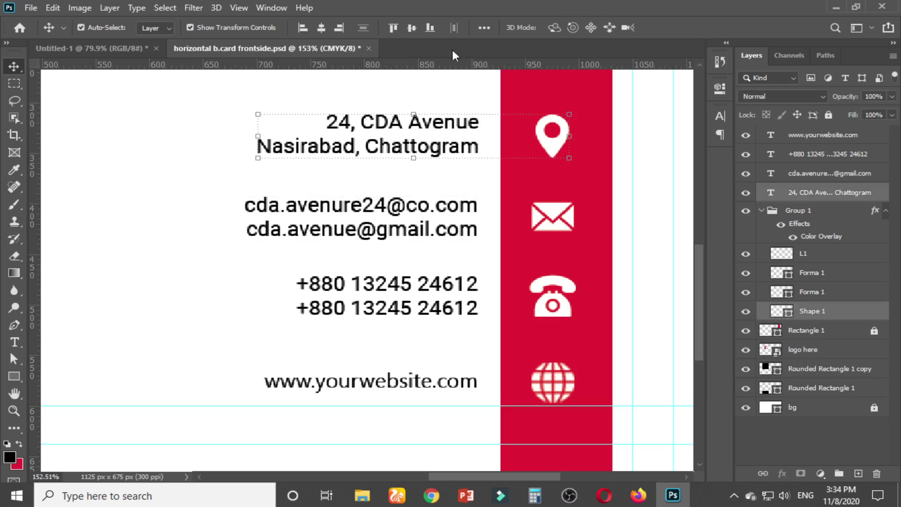
pyautogui.click(447, 176)
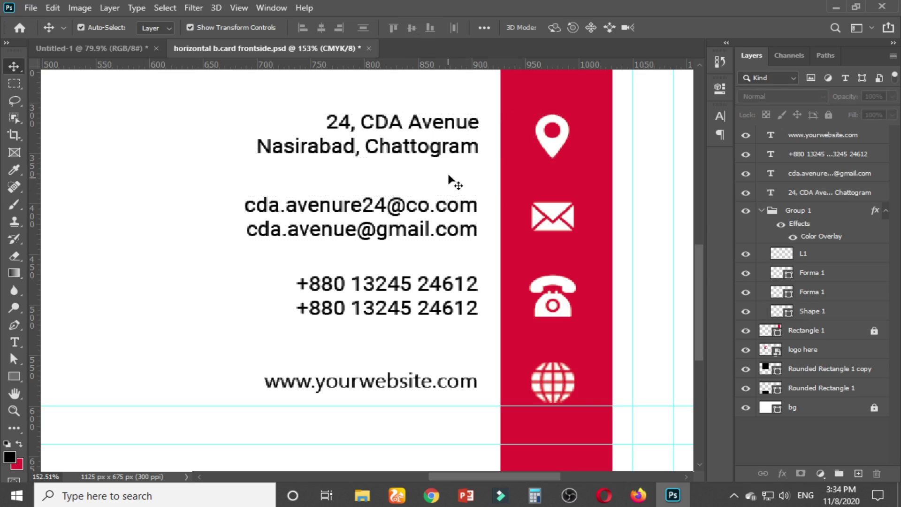
pyautogui.moveTo(219, 108); pyautogui.dragTo(418, 395)
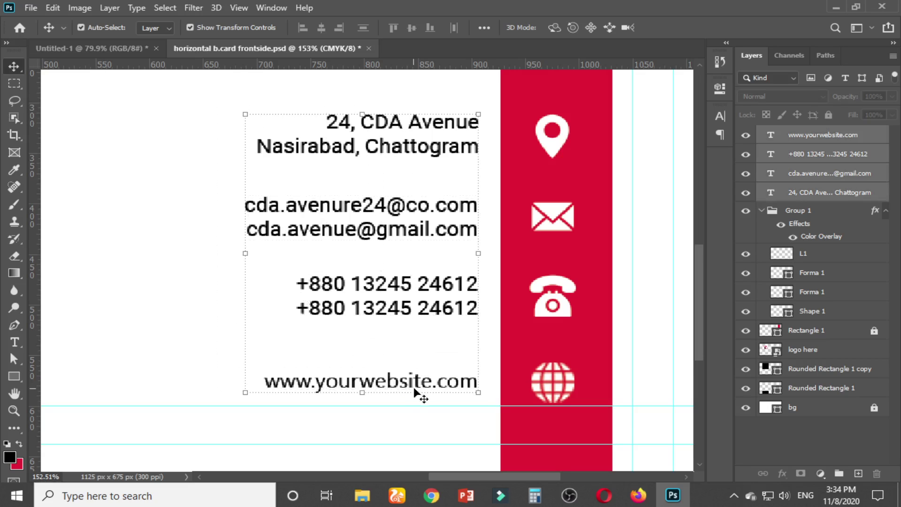
# Align the four text blocks on their right edges and nudge them right
pyautogui.click(342, 27)
pyautogui.press('Right')
pyautogui.press('Right')
pyautogui.press('Right')
pyautogui.press('Right')
pyautogui.press('Right')
pyautogui.press('Right')
pyautogui.press('Right')
pyautogui.press('Right')
pyautogui.press('Right')
pyautogui.press('Right')
pyautogui.press('Right')
pyautogui.press('Right')
pyautogui.press('Right')
pyautogui.press('Right')
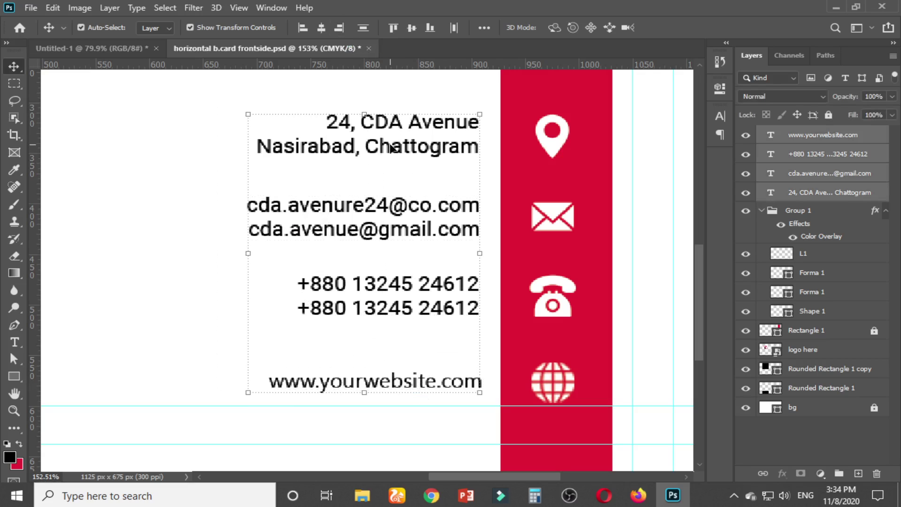
pyautogui.press('Right')
pyautogui.press('Right')
pyautogui.press('Right')
pyautogui.press('Right')
pyautogui.press('Right')
pyautogui.press('Right')
pyautogui.press('Right')
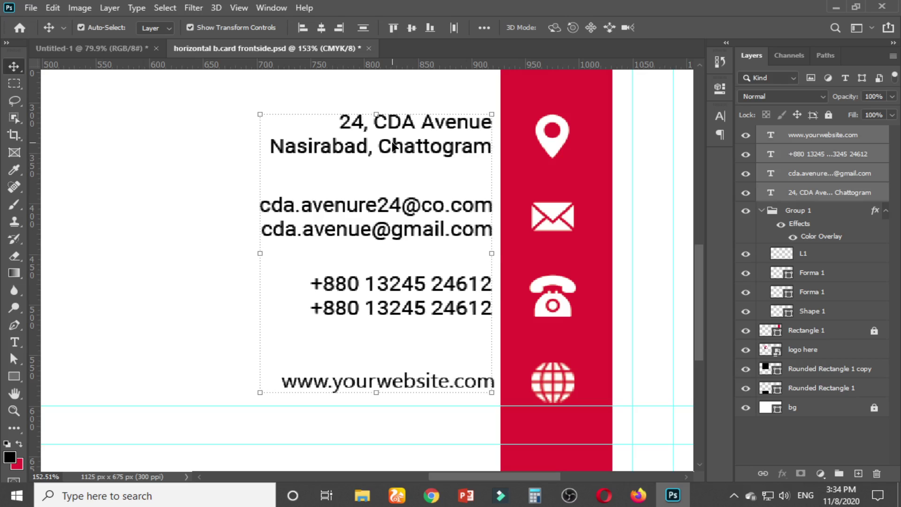
pyautogui.click(645, 190)
# Rename the icon group Group 1 to 'Icon' and collapse it
pyautogui.scroll(-5, 602, 228)
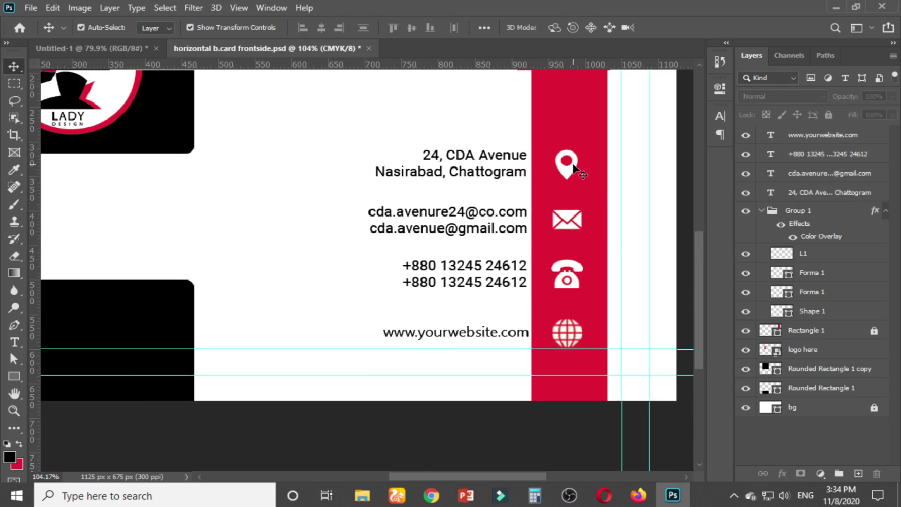
pyautogui.click(574, 168)
pyautogui.click(801, 214)
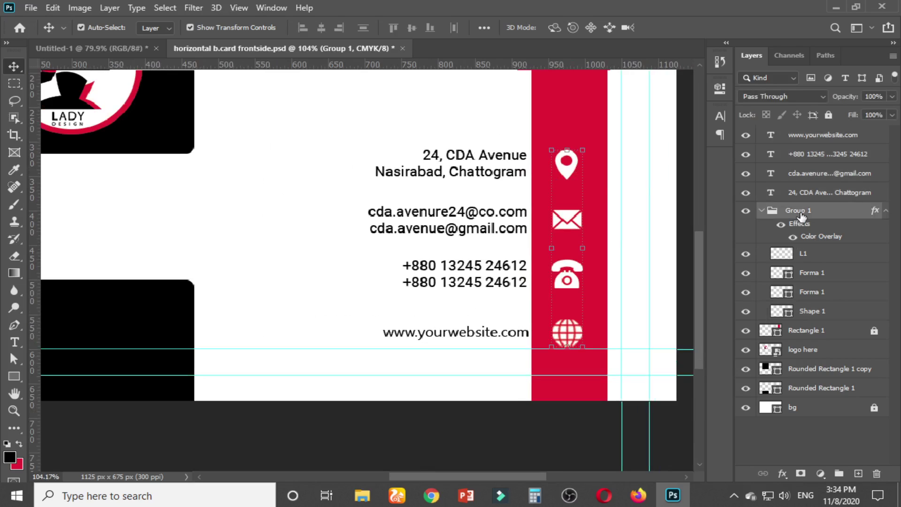
pyautogui.doubleClick(798, 210)
pyautogui.write('Icon')
pyautogui.press('Return')
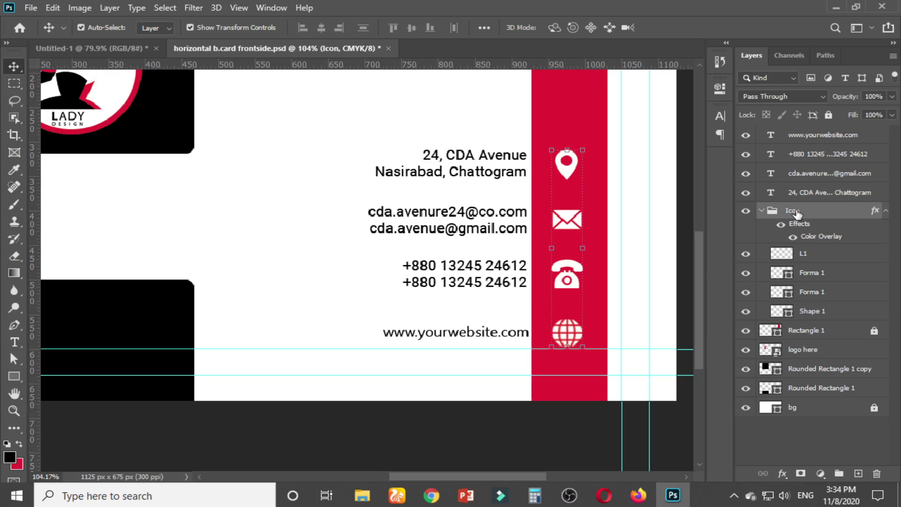
pyautogui.click(762, 210)
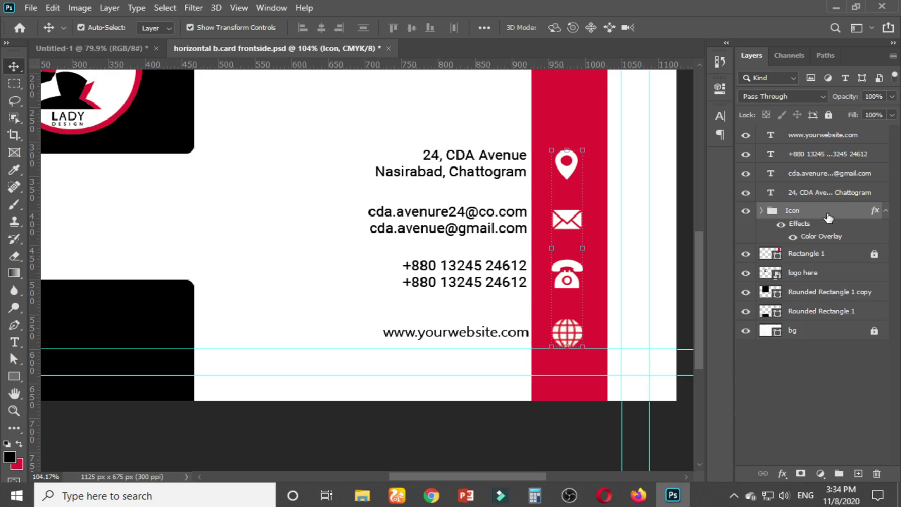
# Group the four contact text layers and name the group 'Contact info'
pyautogui.click(809, 137)
pyautogui.keyDown('shift'); pyautogui.click(815, 194); pyautogui.keyUp('shift')
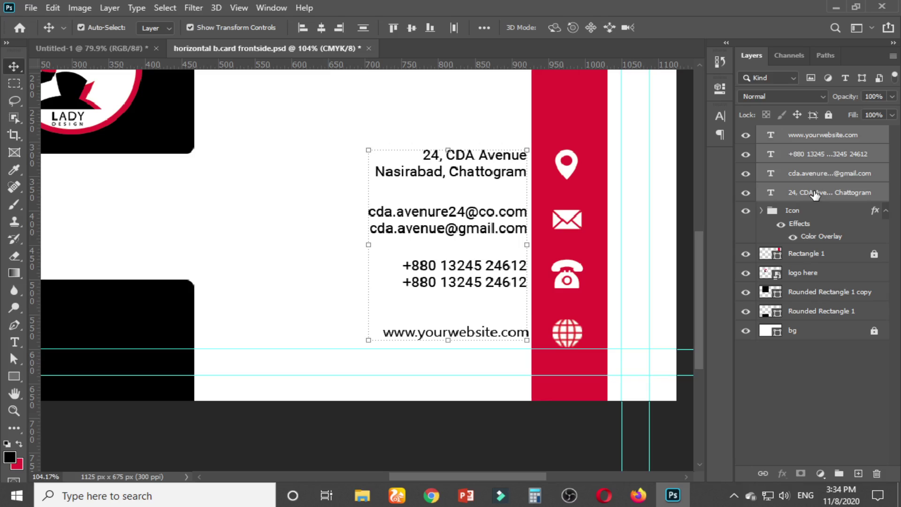
pyautogui.hotkey('ctrl', 'g')
pyautogui.doubleClick(804, 134)
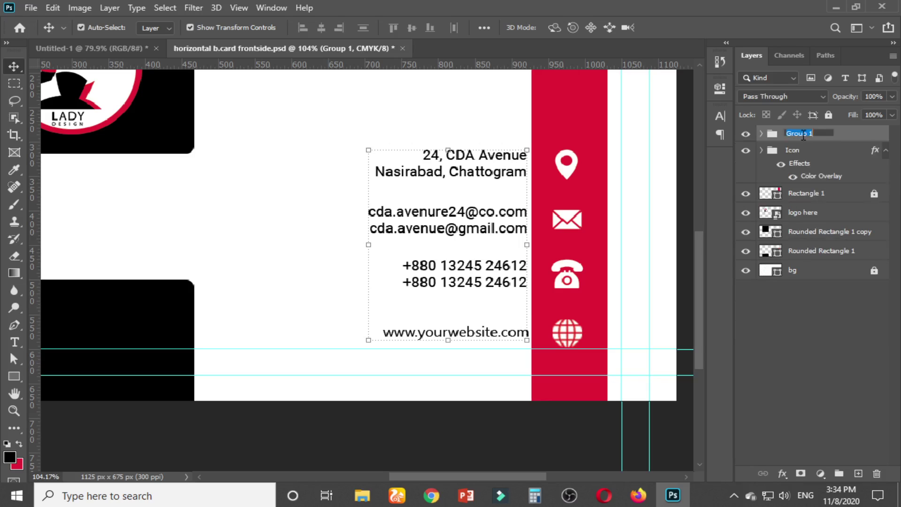
pyautogui.write('Contact info')
pyautogui.press('Return')
# Set Auto-Select to Group and fit the whole card in the window with Ctrl+0
pyautogui.click(461, 109)
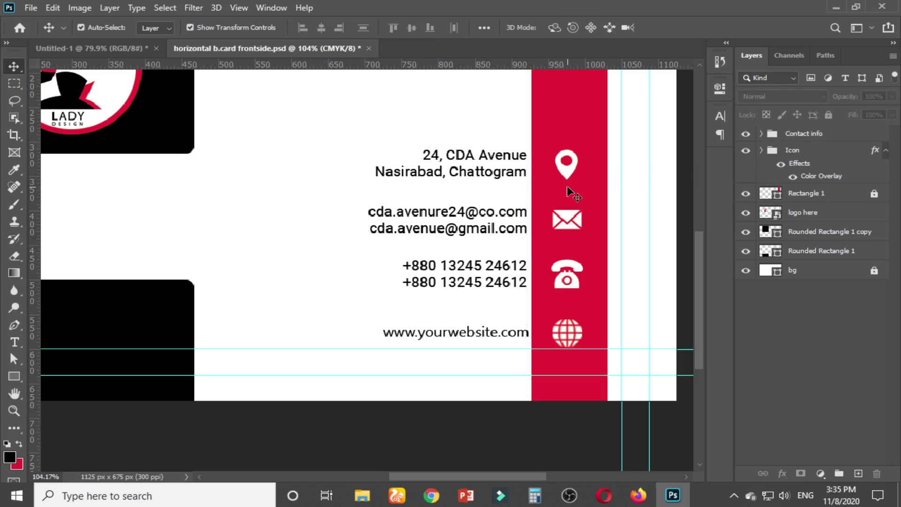
pyautogui.click(163, 30)
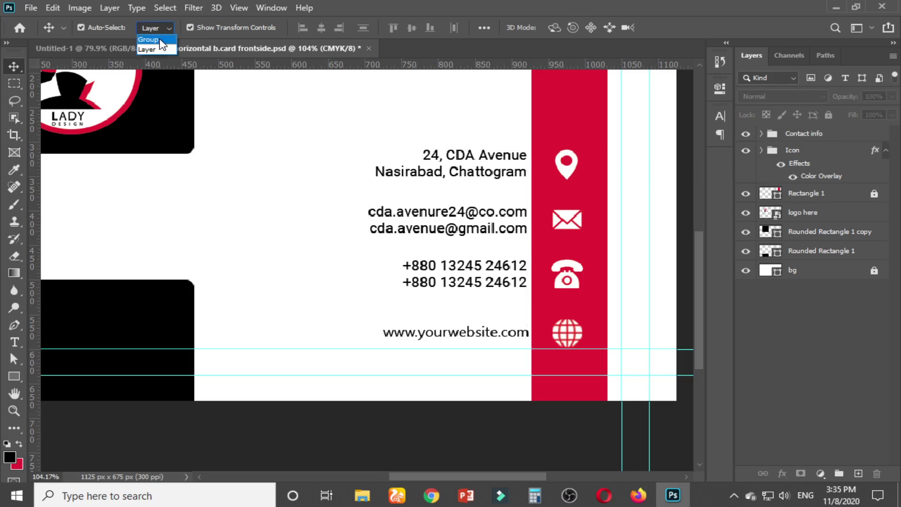
pyautogui.click(151, 38)
pyautogui.click(574, 188)
pyautogui.hotkey('ctrl', '0')
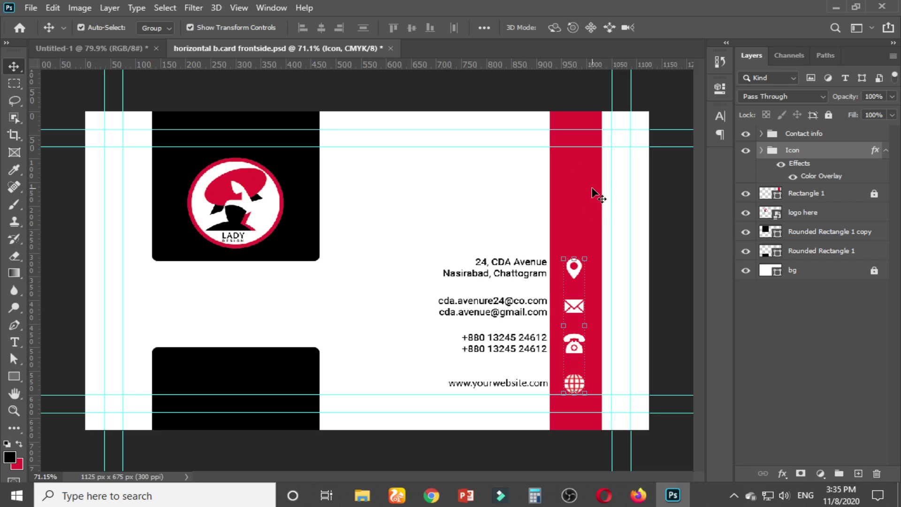
# Align the Icon group's horizontal centre to Rectangle 1, nudging the icons and re-aligning
pyautogui.click(637, 188)
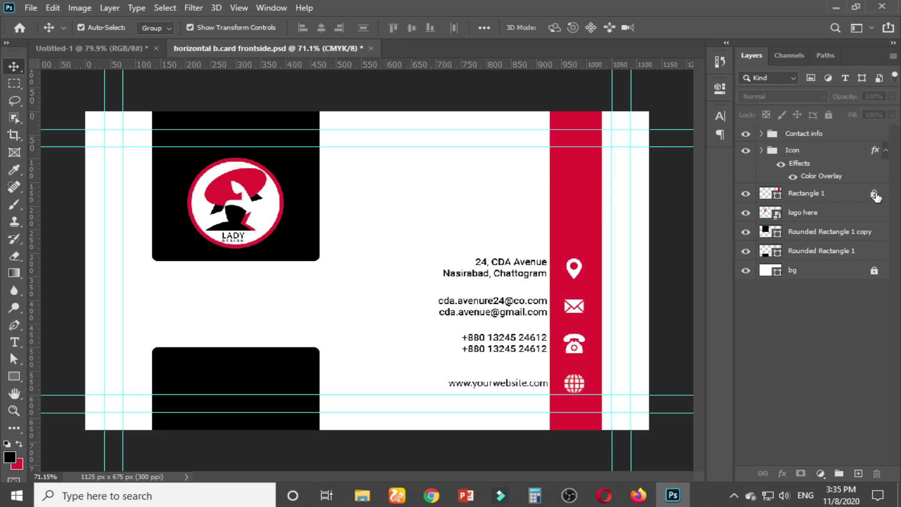
pyautogui.click(574, 185)
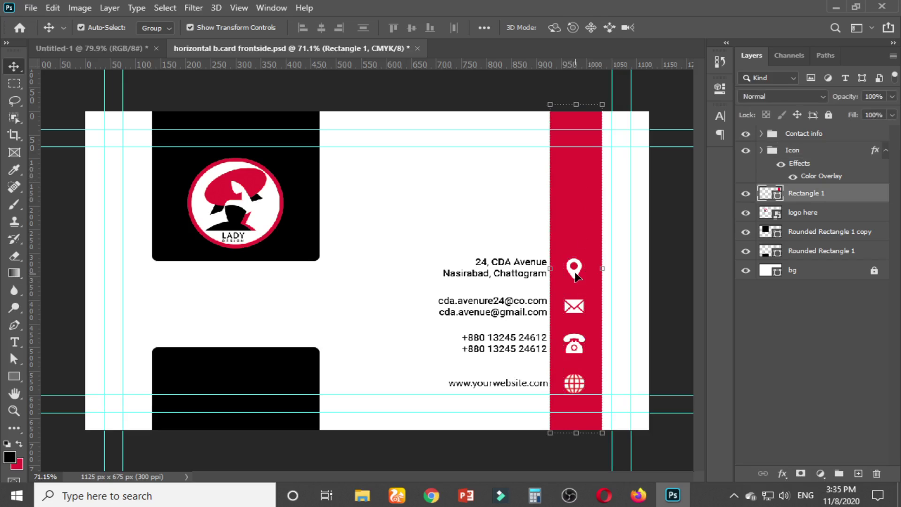
pyautogui.keyDown('shift'); pyautogui.click(577, 277); pyautogui.keyUp('shift')
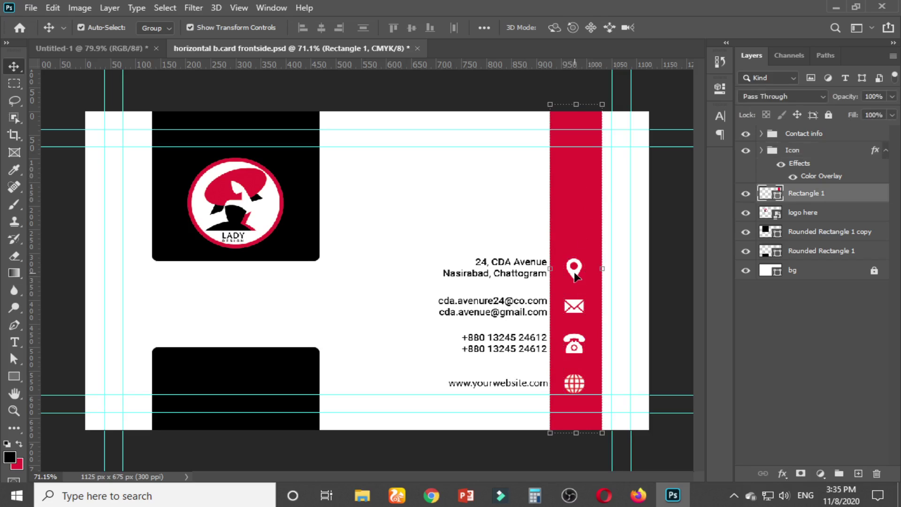
pyautogui.click(322, 27)
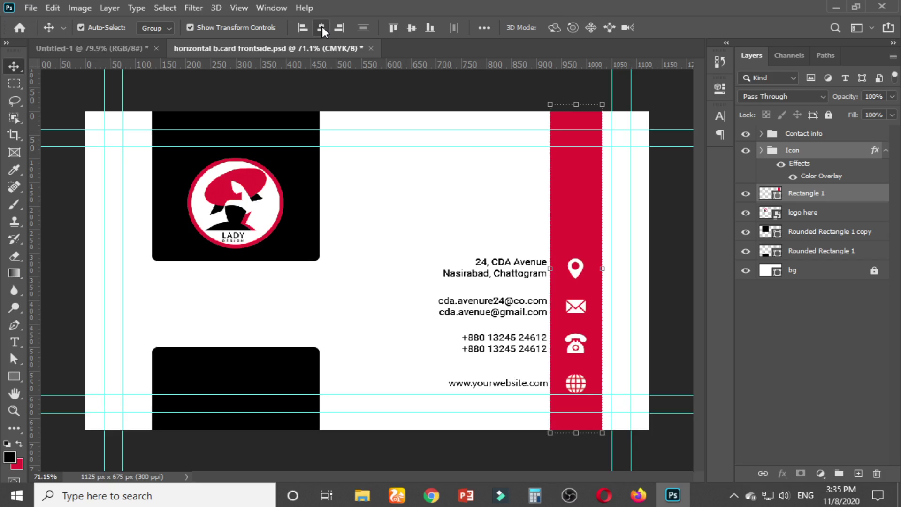
pyautogui.click(470, 187)
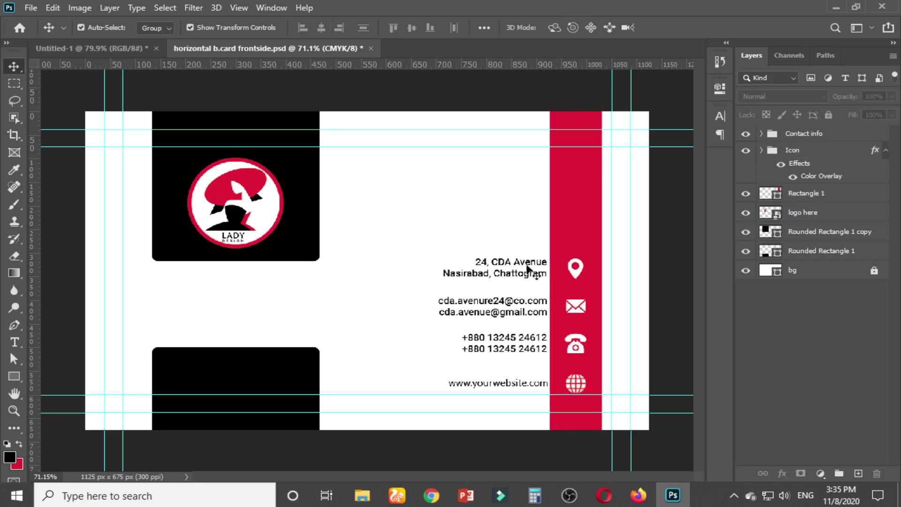
pyautogui.moveTo(574, 280); pyautogui.dragTo(566, 278)
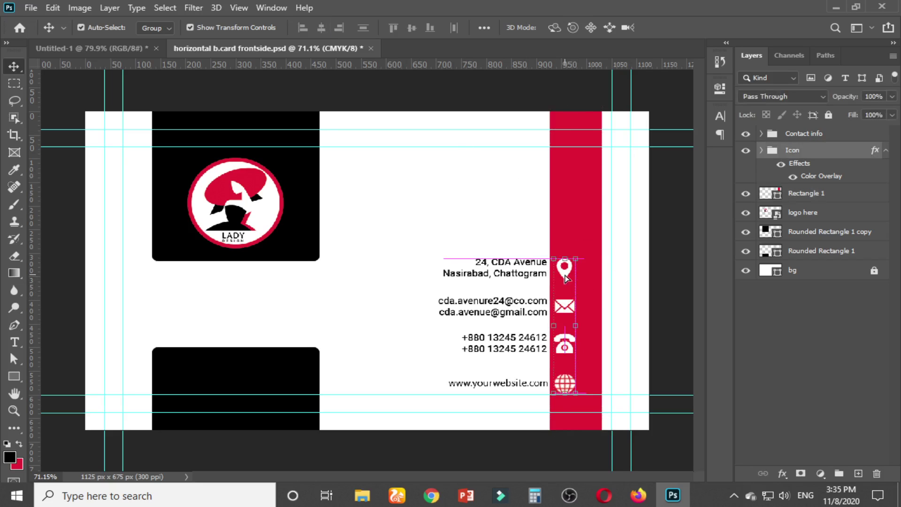
pyautogui.keyDown('shift'); pyautogui.click(579, 184); pyautogui.keyUp('shift')
pyautogui.click(320, 27)
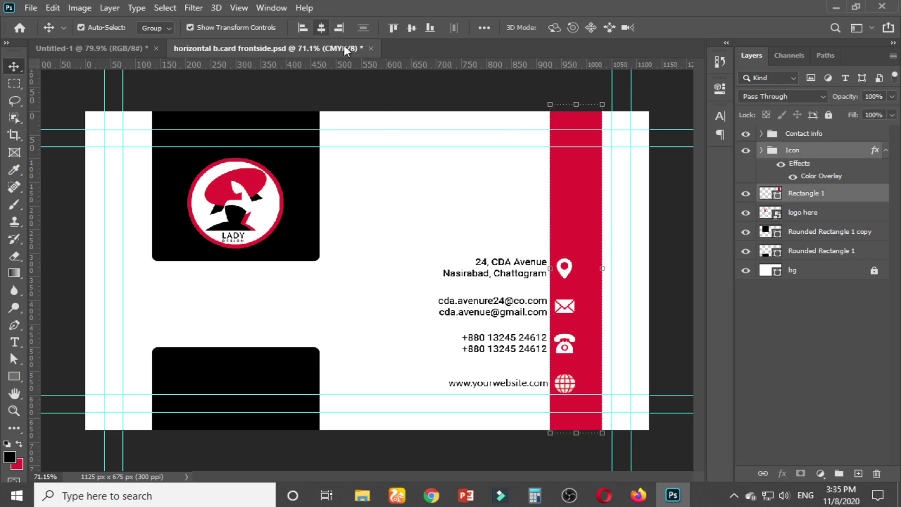
pyautogui.click(421, 188)
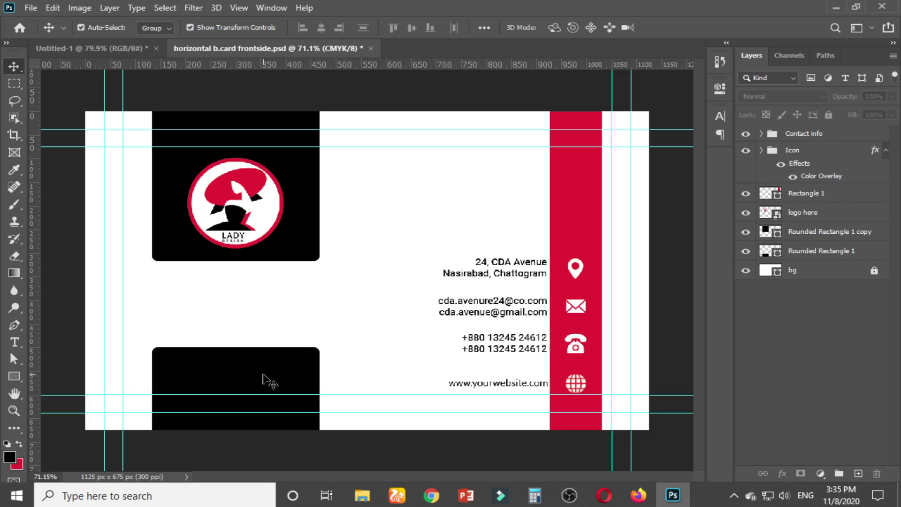
# Switch Auto-Select to Layer and Alt-drag a copy of the website line above the black card
pyautogui.scroll(2, 214, 421)
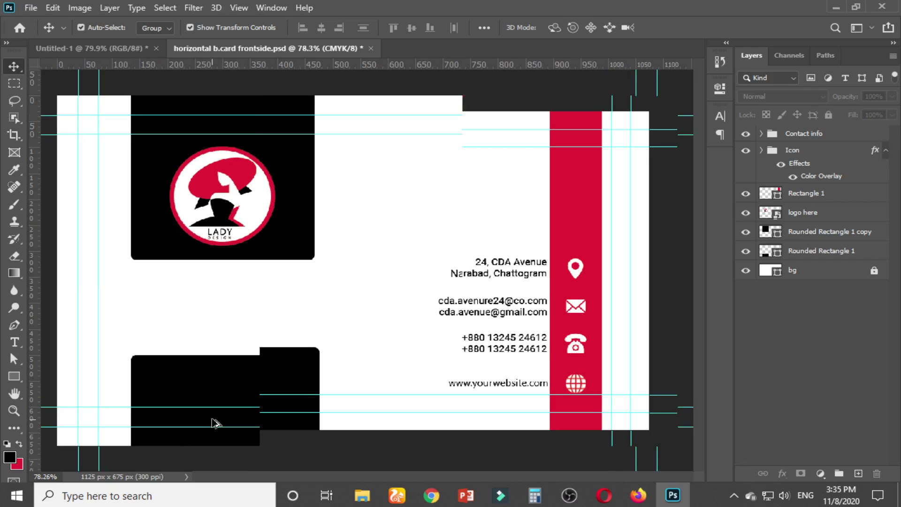
pyautogui.scroll(2, 214, 421)
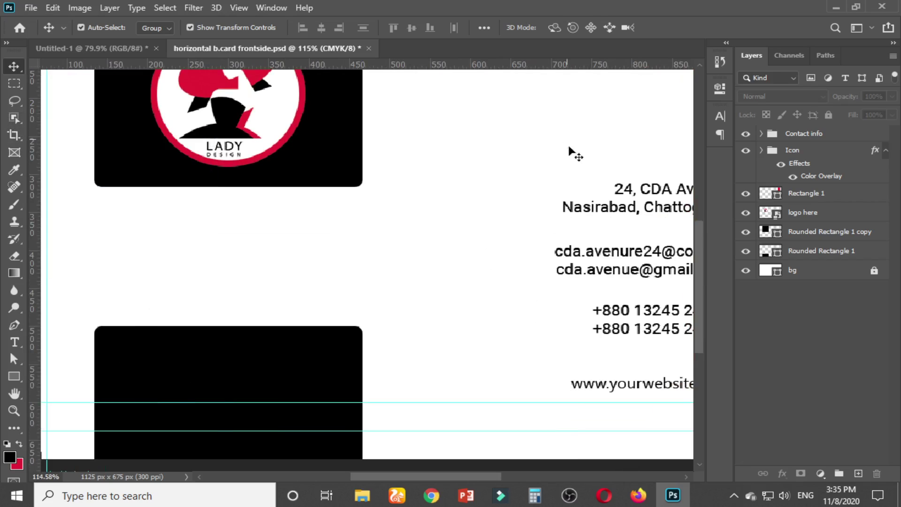
pyautogui.click(613, 393)
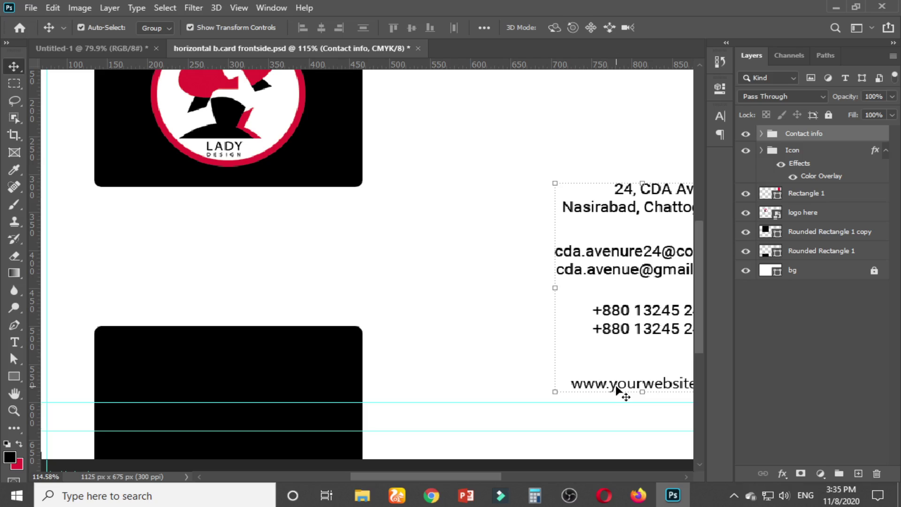
pyautogui.click(151, 50)
pyautogui.click(612, 388)
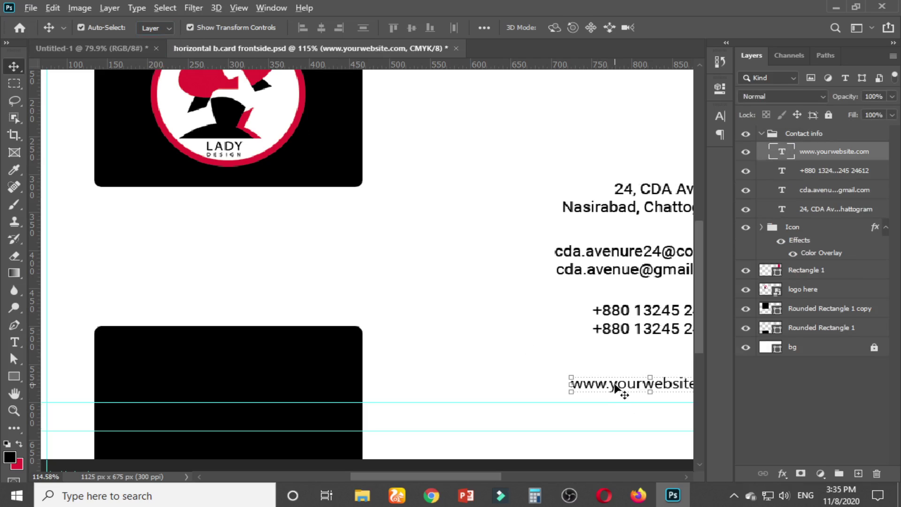
pyautogui.moveTo(615, 389); pyautogui.dragTo(209, 275)
# Set the copied website text in Roboto Black with All Caps enabled
pyautogui.doubleClick(278, 271)
pyautogui.hotkey('ctrl', 'a')
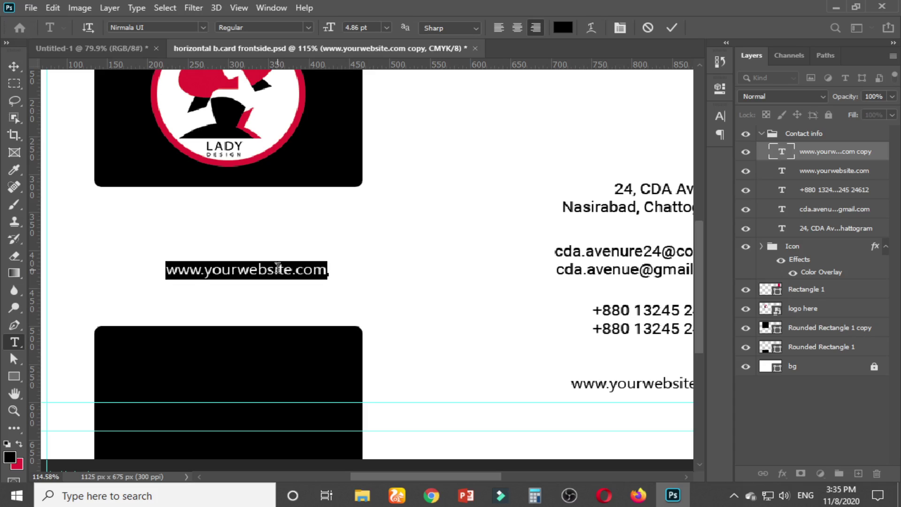
pyautogui.click(721, 117)
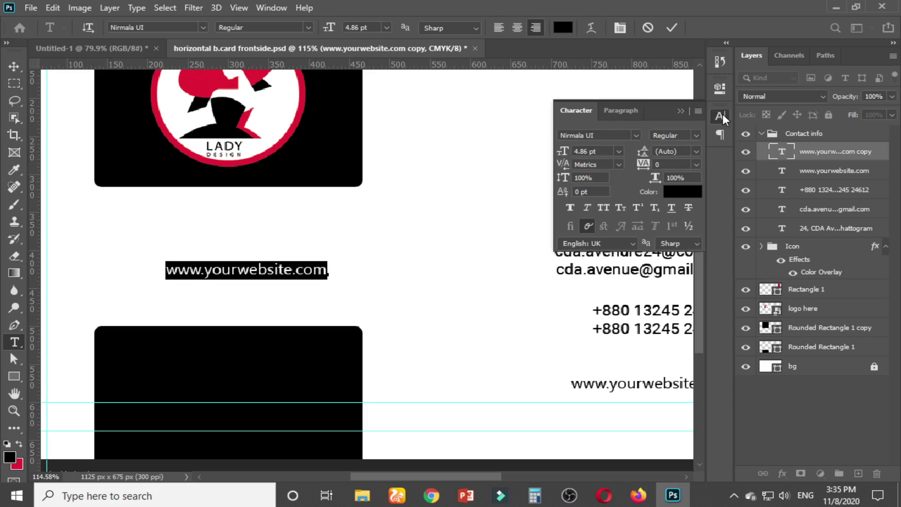
pyautogui.click(619, 136)
pyautogui.write('ro')
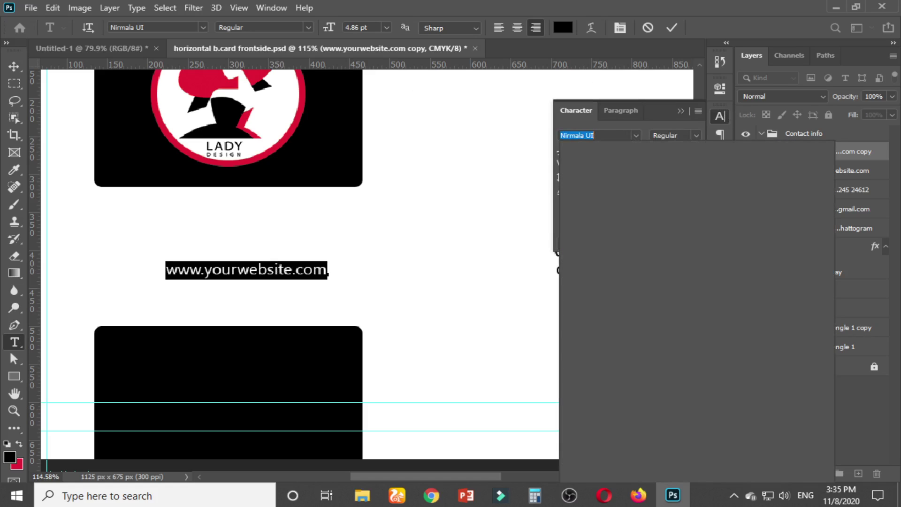
pyautogui.write('boto')
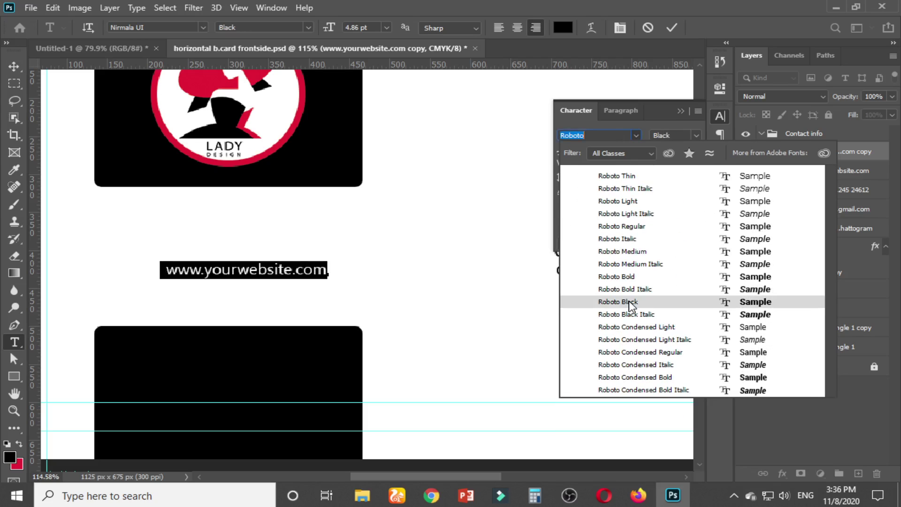
pyautogui.click(629, 303)
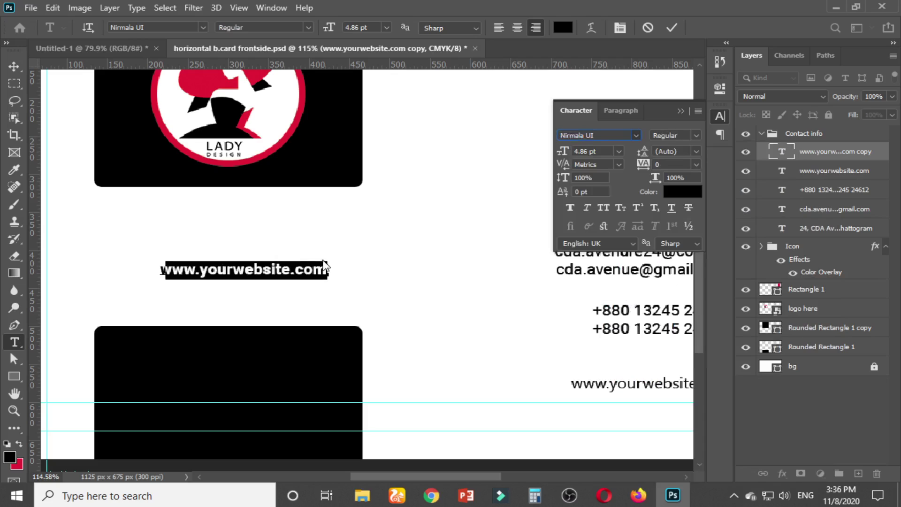
pyautogui.tripleClick(308, 267)
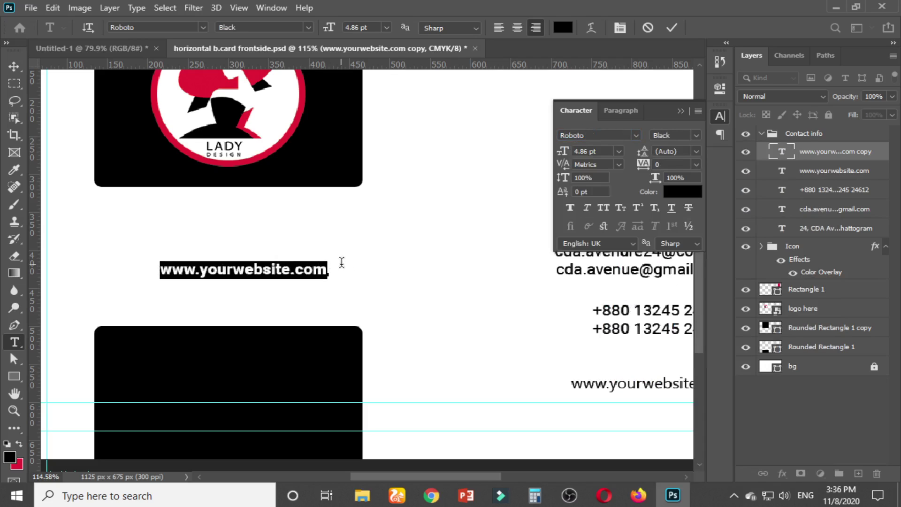
pyautogui.click(608, 207)
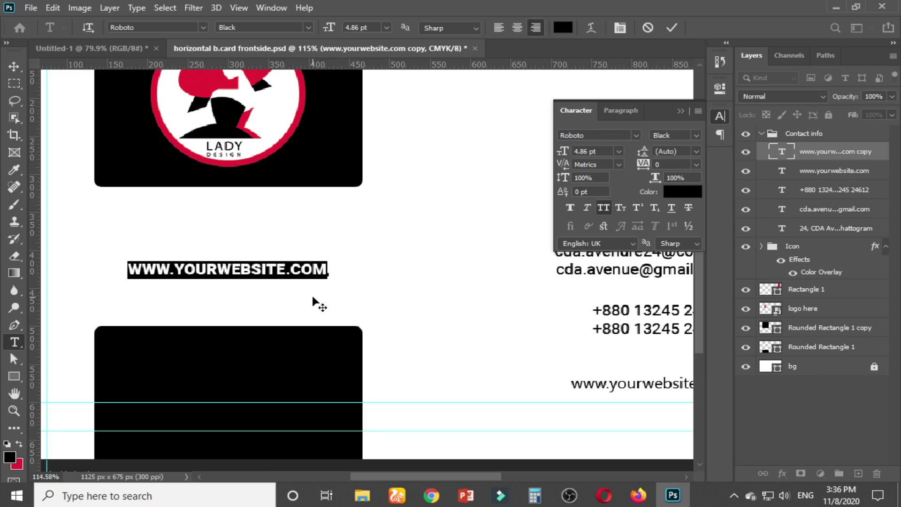
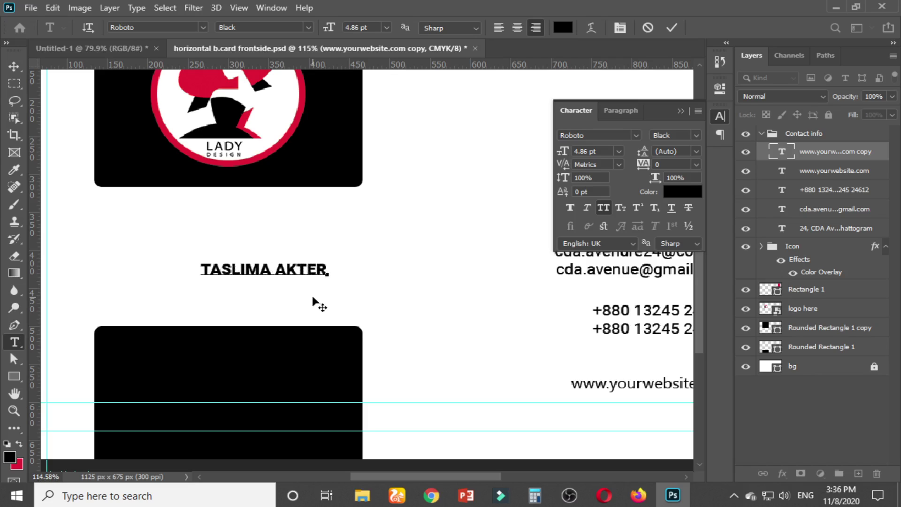
# Replace the copied text with the cardholder's name and colour it the logo's sampled red
pyautogui.hotkey('ctrl', 'a')
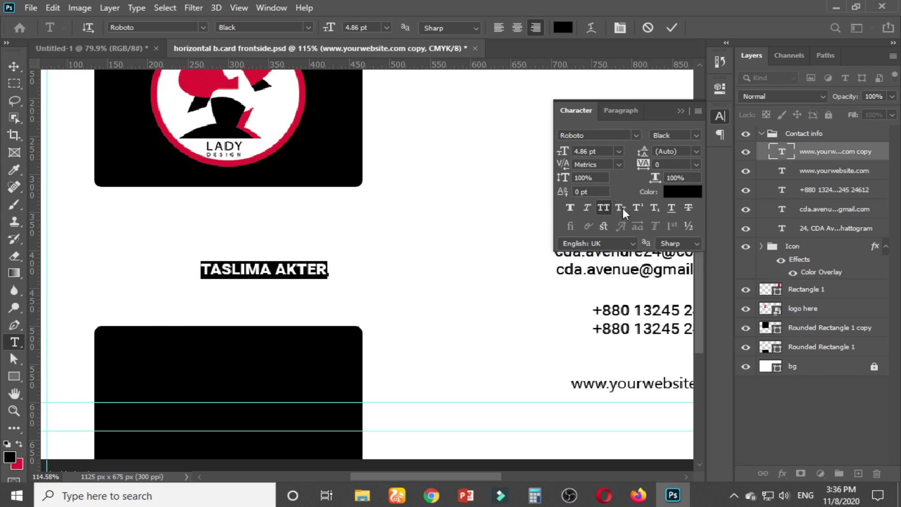
pyautogui.click(680, 192)
pyautogui.click(680, 192)
pyautogui.click(214, 78)
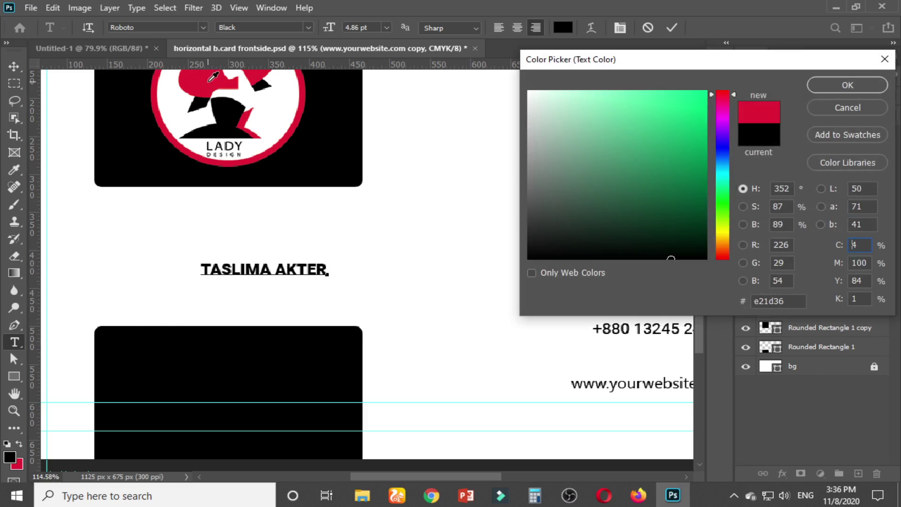
pyautogui.click(848, 85)
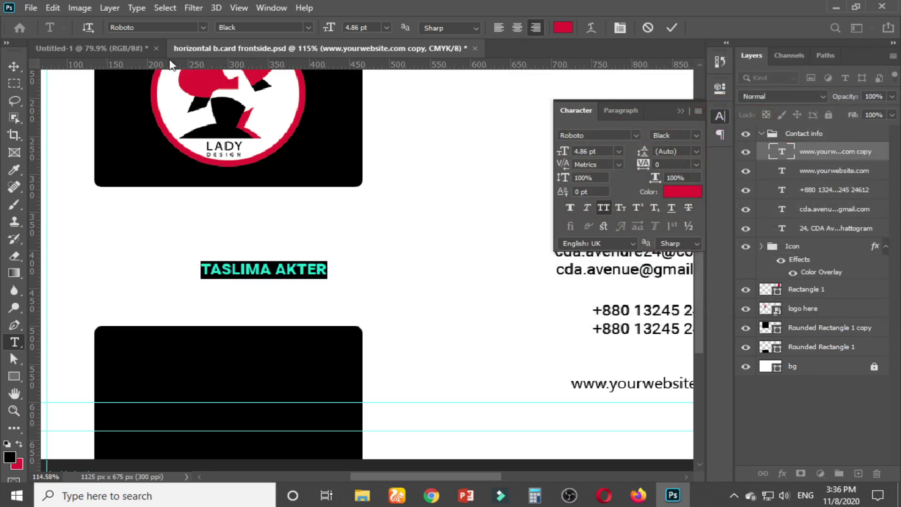
# Move the name onto the black card and try font sizes of 9 pt and 8 pt
pyautogui.click(13, 69)
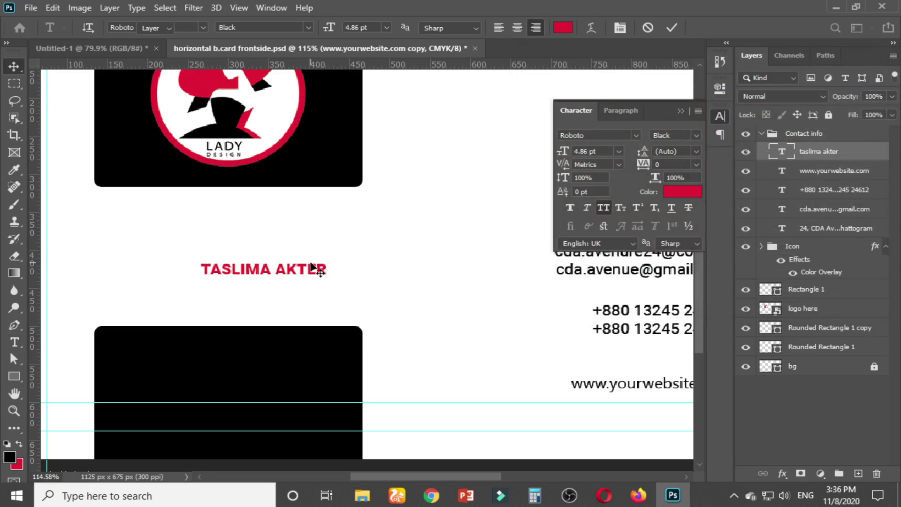
pyautogui.moveTo(302, 272); pyautogui.dragTo(253, 368)
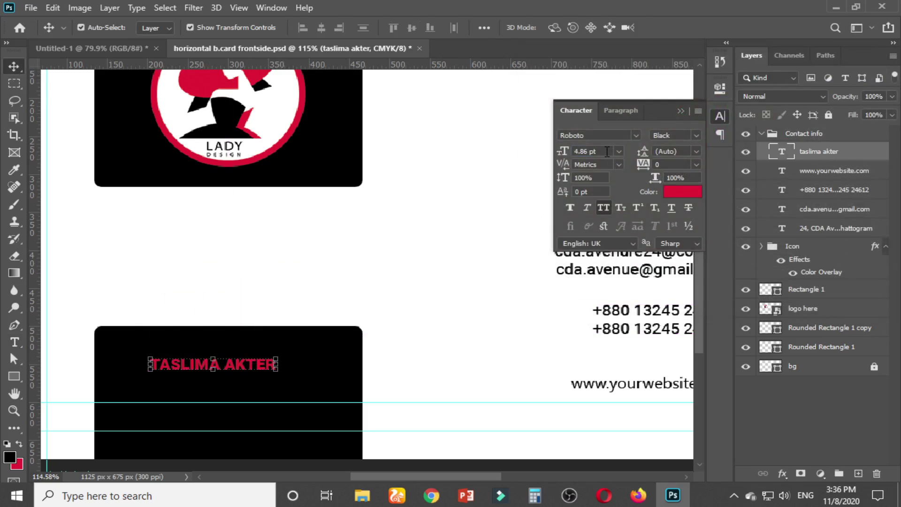
pyautogui.click(562, 153)
pyautogui.write('9')
pyautogui.press('Return')
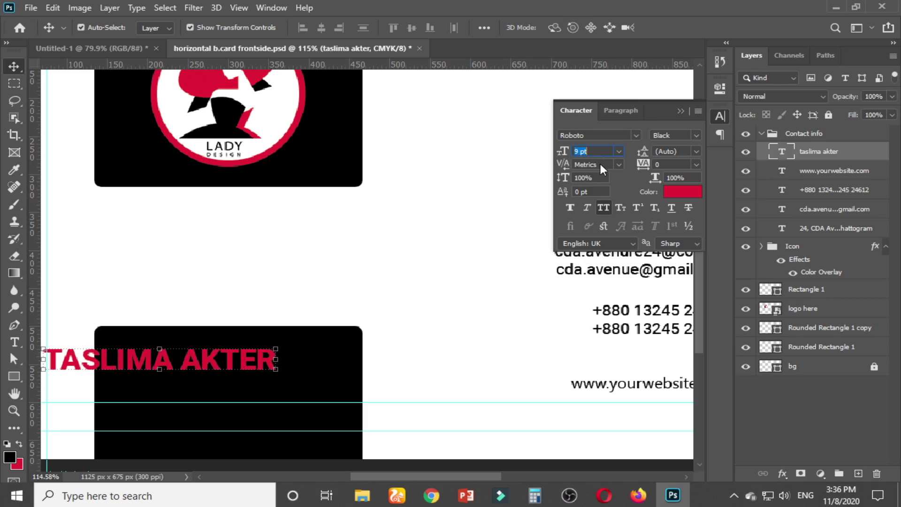
pyautogui.write('8')
pyautogui.press('Return')
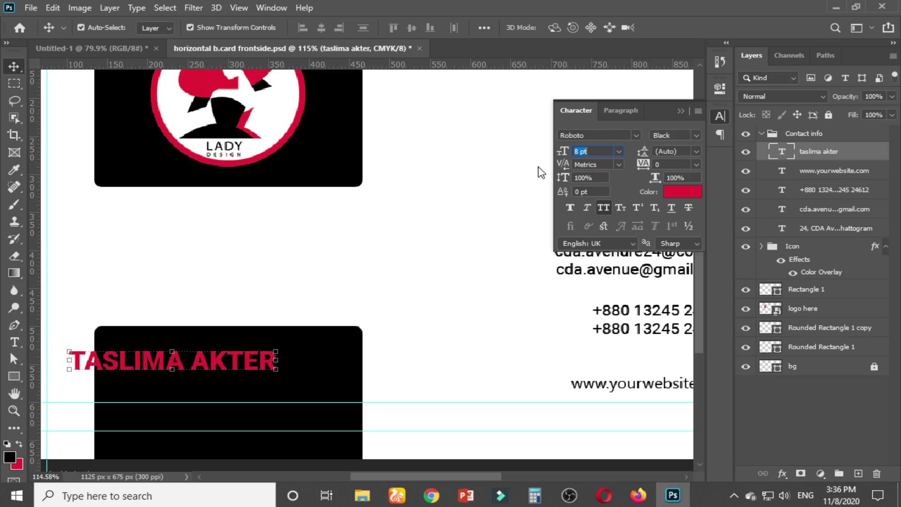
# Set the name back to 9 pt and centre it horizontally on the black card
pyautogui.moveTo(238, 370); pyautogui.dragTo(295, 365)
pyautogui.hotkey('ctrl', 'z')
pyautogui.click(563, 151)
pyautogui.press('Up')
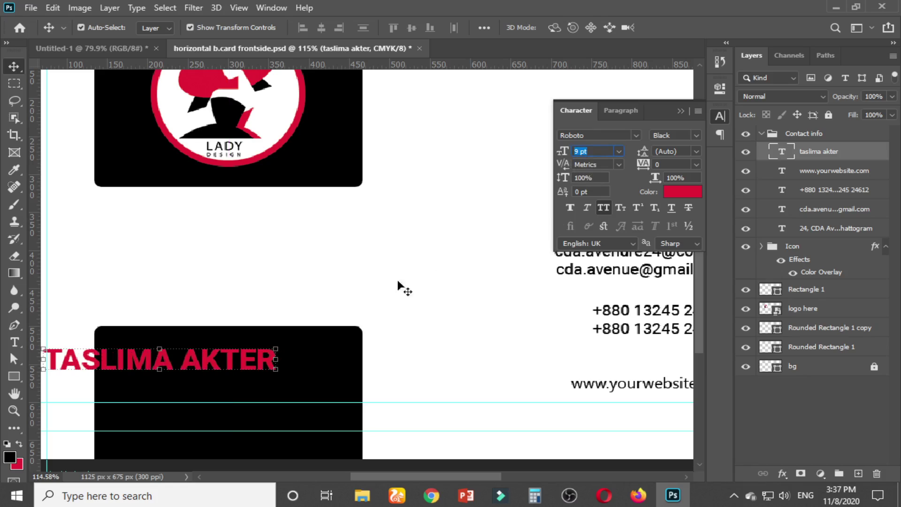
pyautogui.moveTo(263, 368); pyautogui.dragTo(331, 362)
pyautogui.hotkey('ctrl', 'z')
pyautogui.moveTo(183, 367); pyautogui.dragTo(346, 359)
pyautogui.press('t')
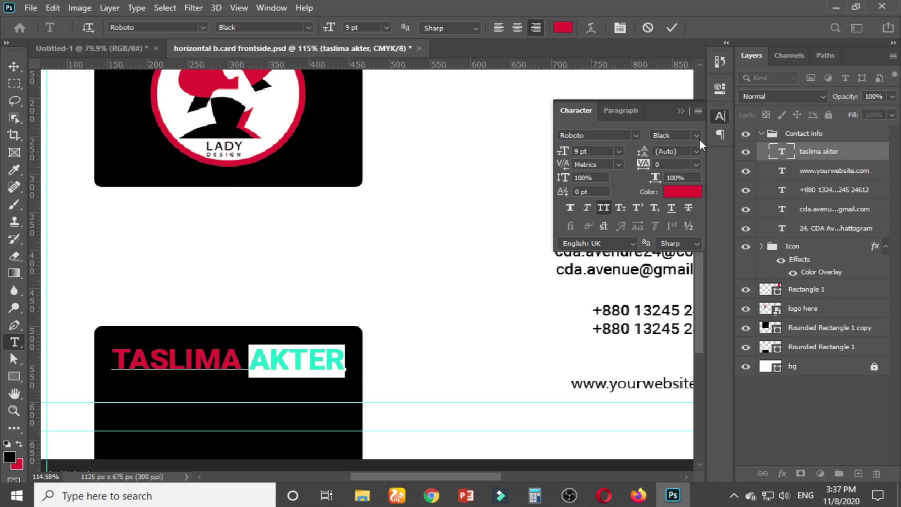
# Make the name's second word Regular weight and nudge the name slightly up
pyautogui.click(697, 136)
pyautogui.click(676, 190)
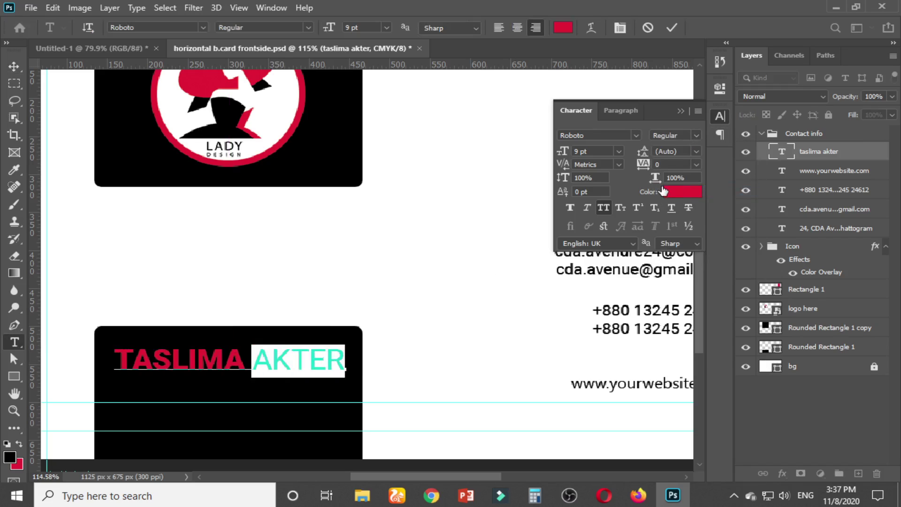
pyautogui.click(14, 67)
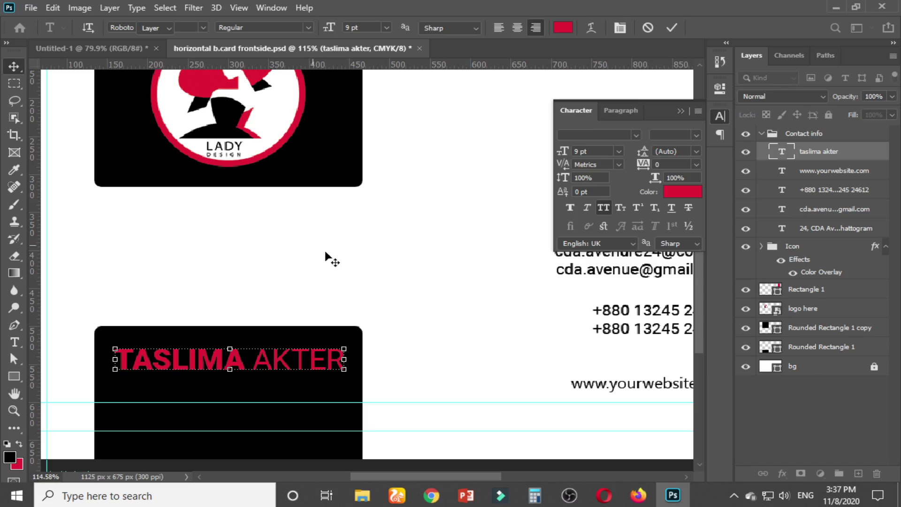
pyautogui.click(325, 251)
pyautogui.moveTo(310, 361); pyautogui.dragTo(296, 358)
# Colour the name's first word white and commit the text edit
pyautogui.click(262, 352)
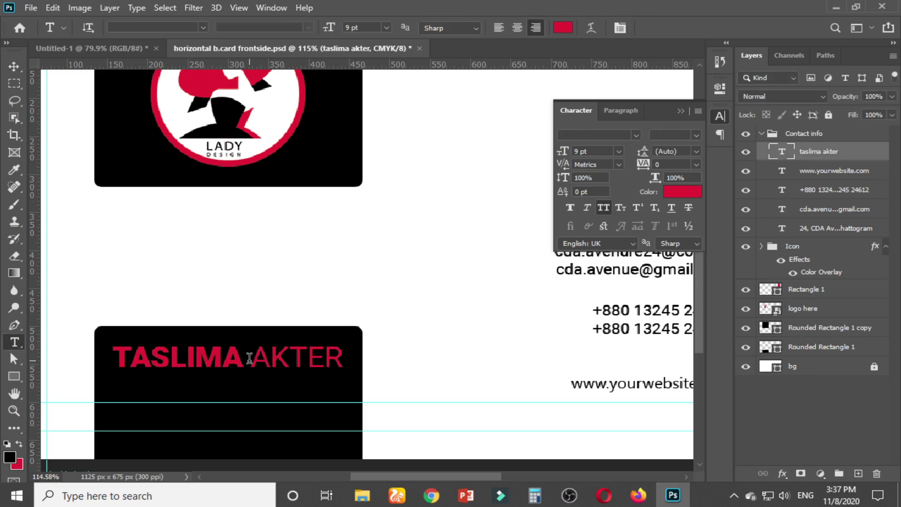
pyautogui.moveTo(251, 357); pyautogui.dragTo(352, 355)
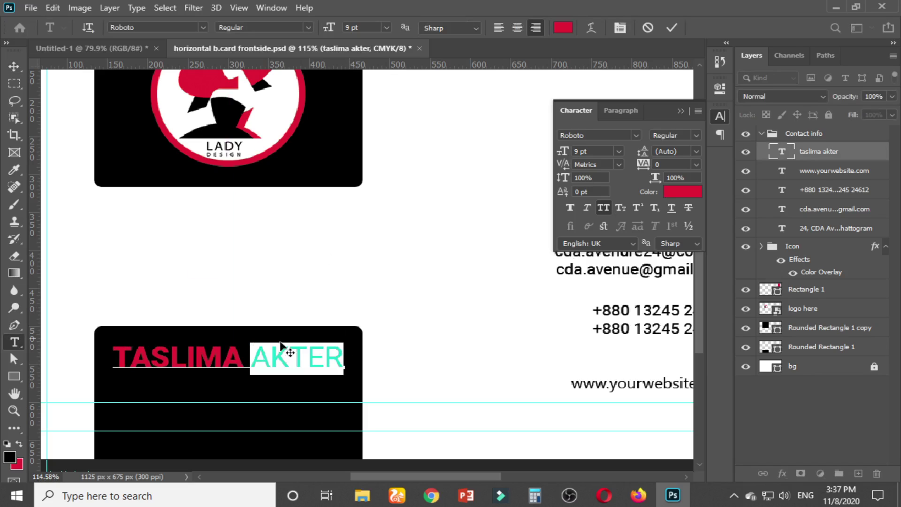
pyautogui.moveTo(250, 356); pyautogui.dragTo(105, 357)
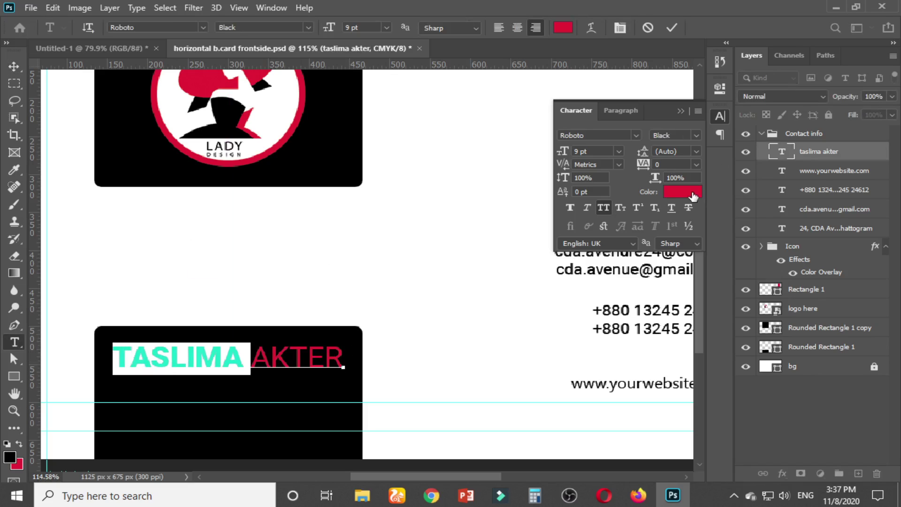
pyautogui.click(691, 193)
pyautogui.click(424, 131)
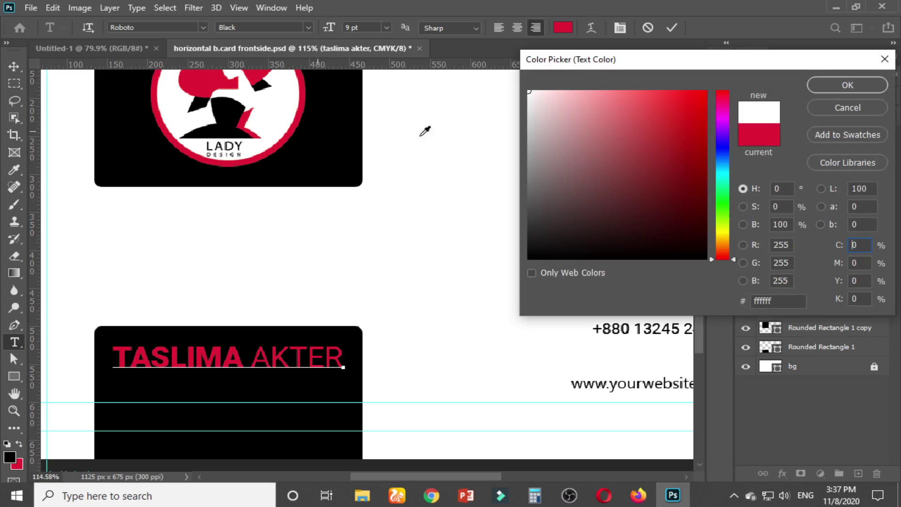
pyautogui.click(840, 86)
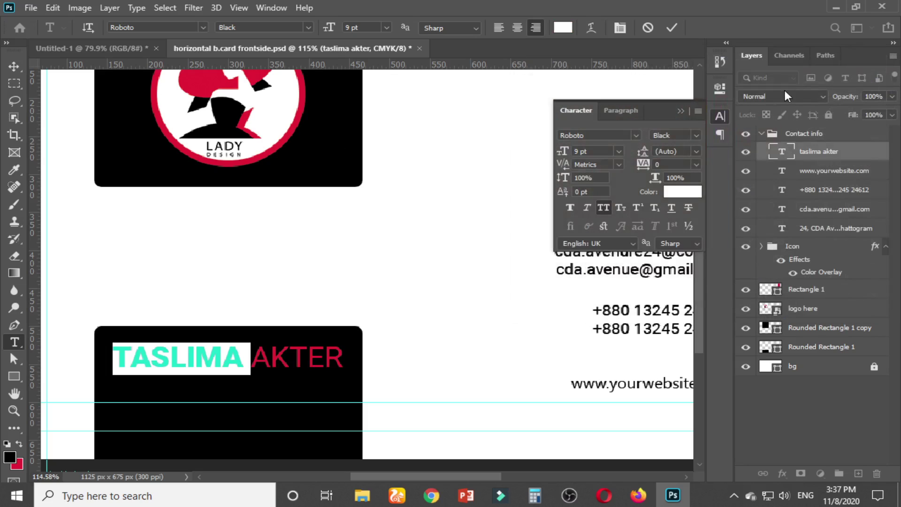
pyautogui.click(14, 67)
pyautogui.click(245, 276)
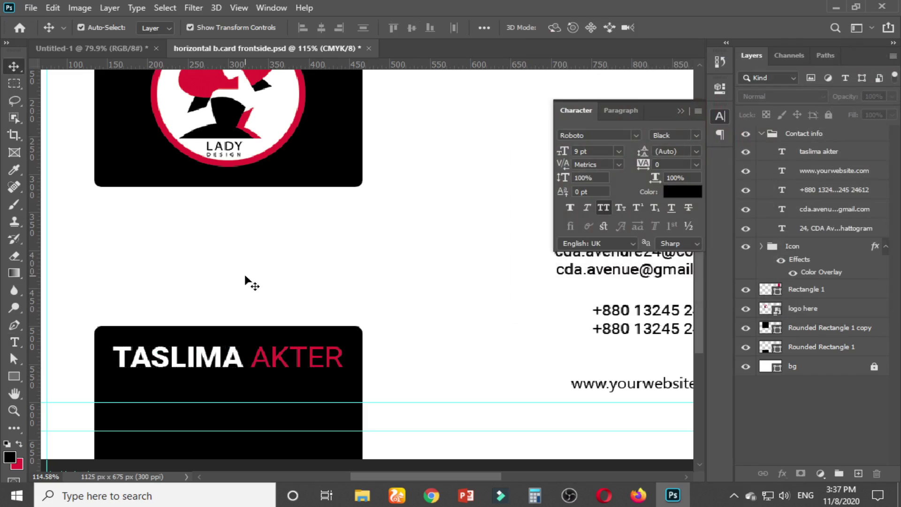
pyautogui.click(271, 362)
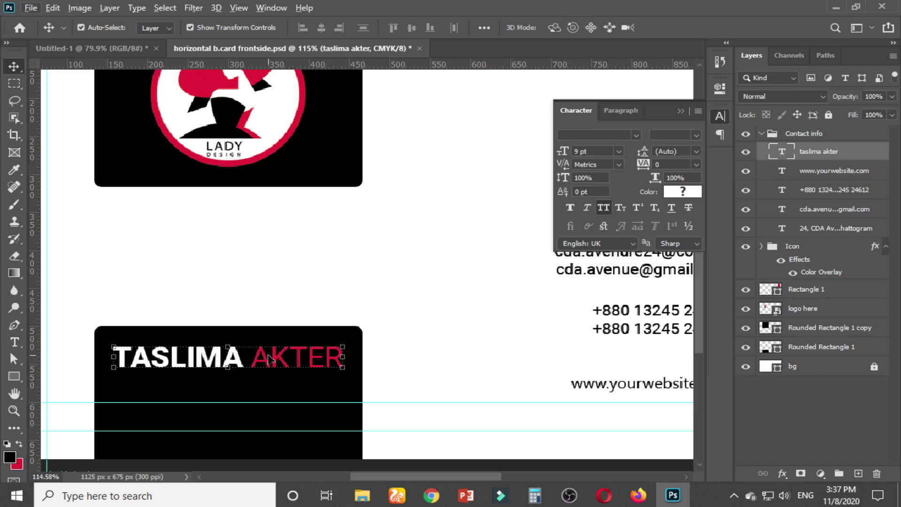
# Replace the name text on the card with the new cardholder's full name
pyautogui.press('t')
pyautogui.hotkey('alt', 't')
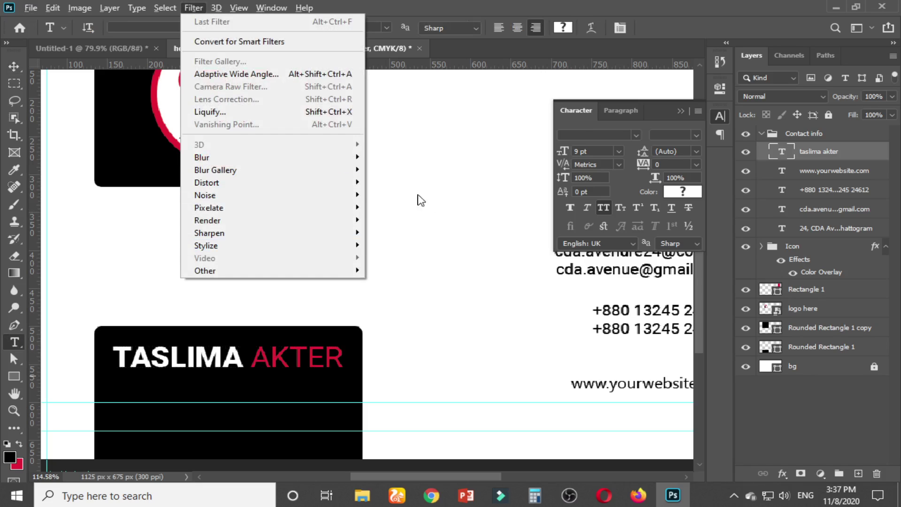
pyautogui.press('Escape')
pyautogui.click(445, 219)
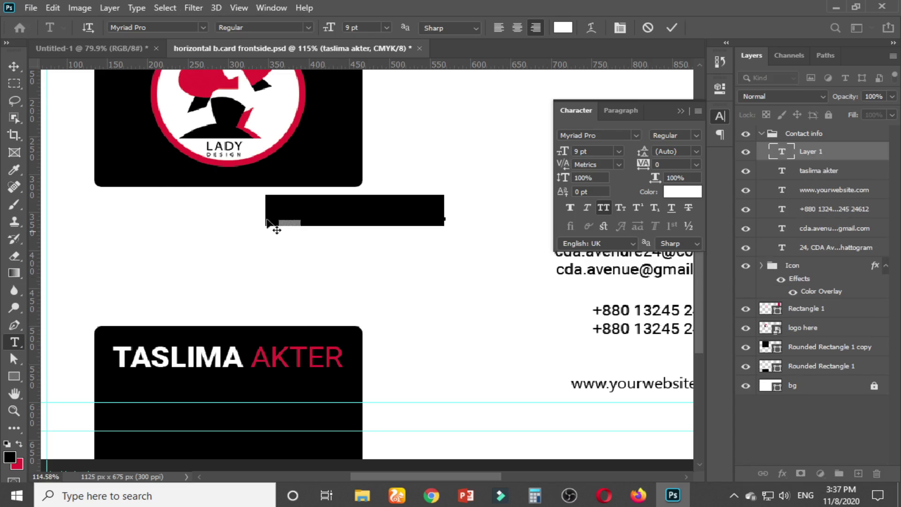
pyautogui.click(11, 62)
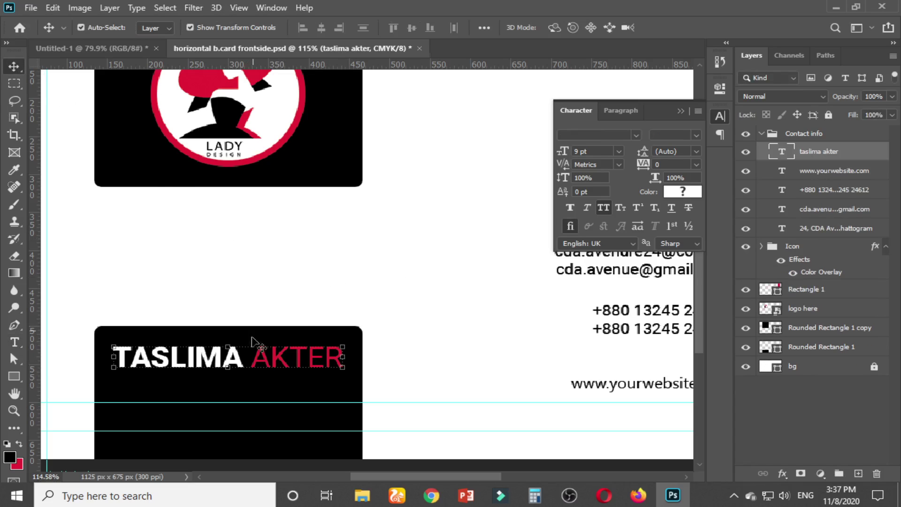
pyautogui.click(15, 342)
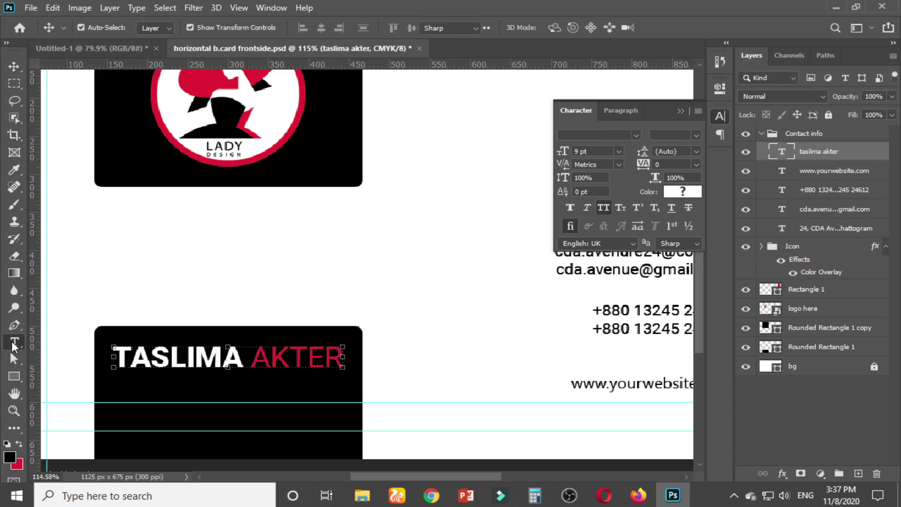
pyautogui.click(162, 355)
pyautogui.hotkey('ctrl', 'a')
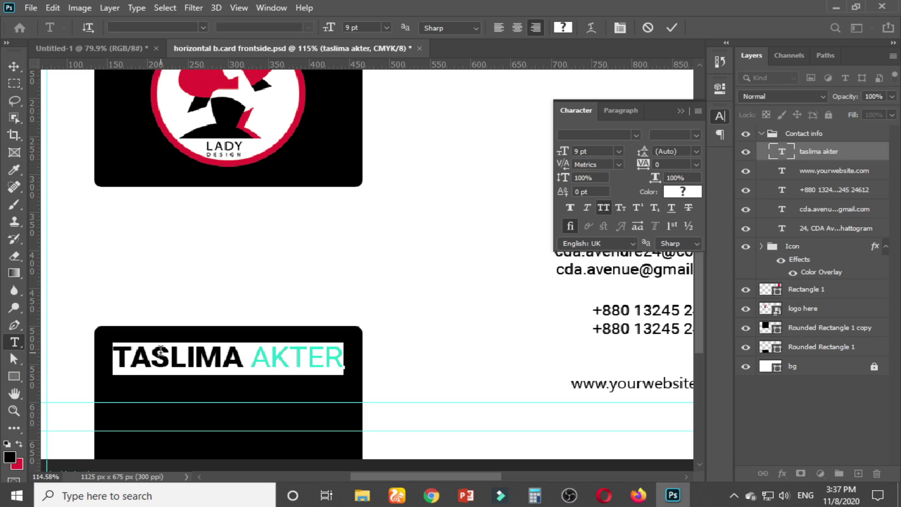
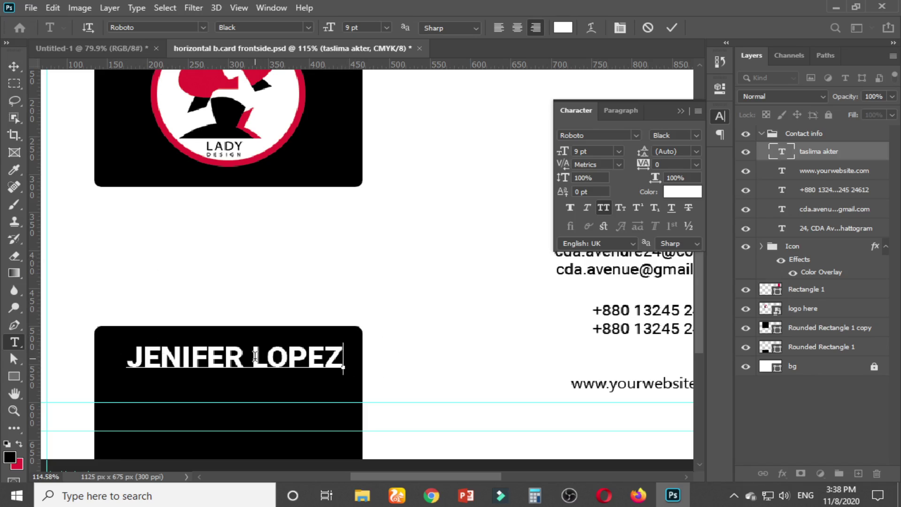
# Set the surname to Roboto Light in the logo's sampled red
pyautogui.moveTo(252, 356); pyautogui.dragTo(376, 358)
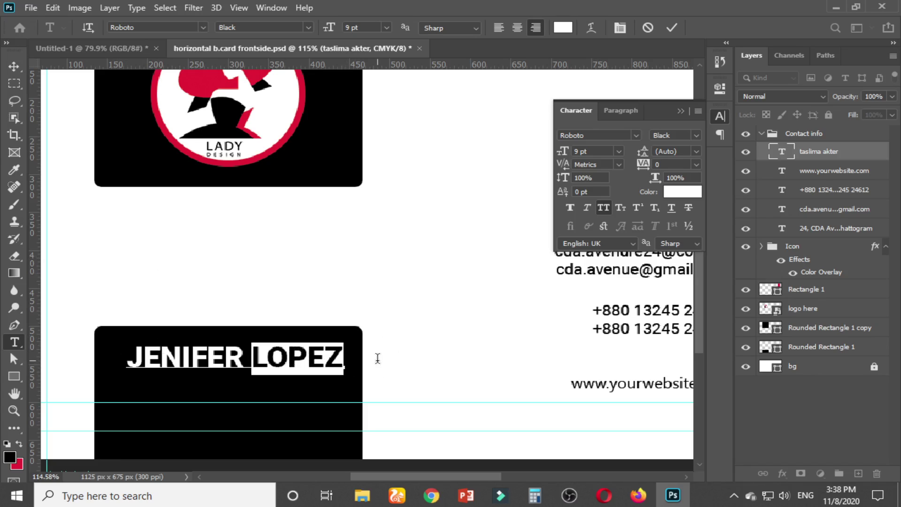
pyautogui.click(696, 136)
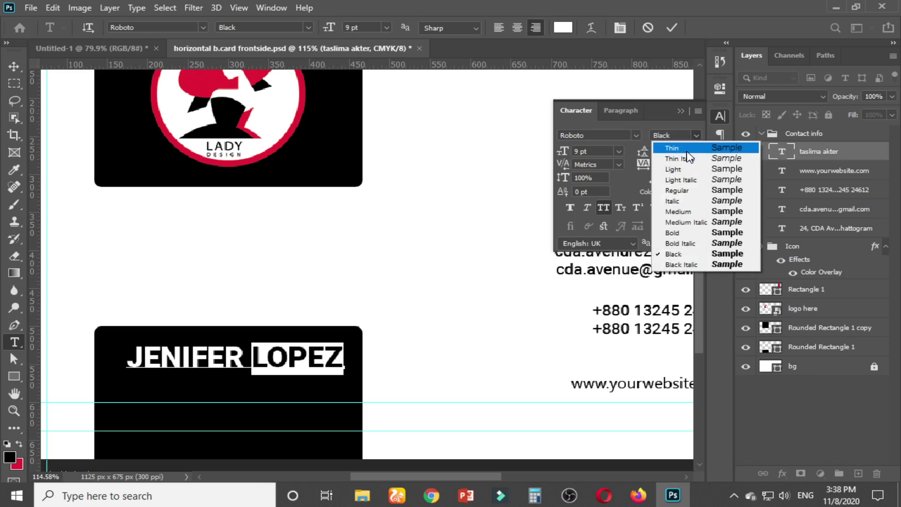
pyautogui.click(686, 170)
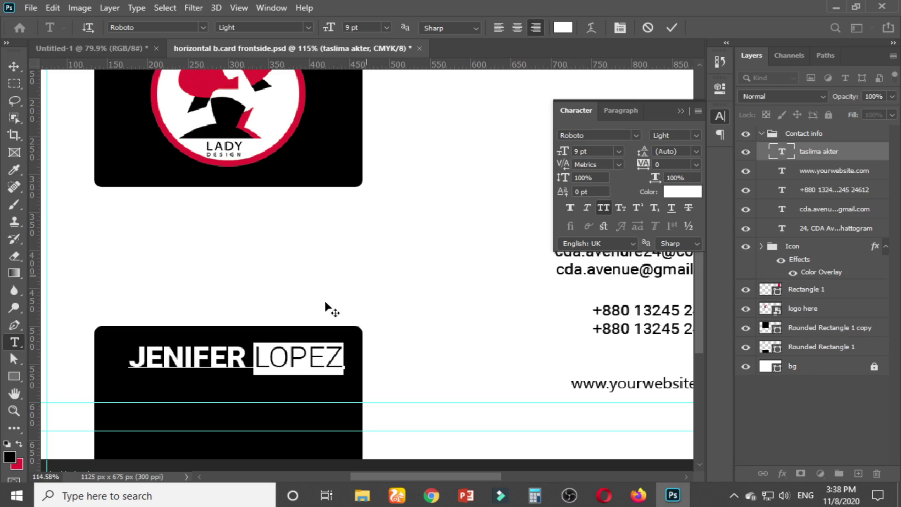
pyautogui.click(252, 354)
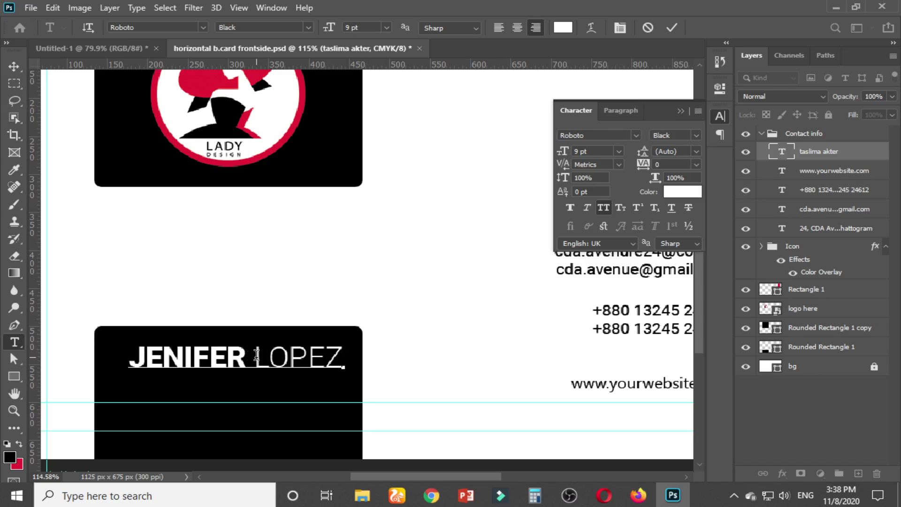
pyautogui.moveTo(252, 355); pyautogui.dragTo(359, 349)
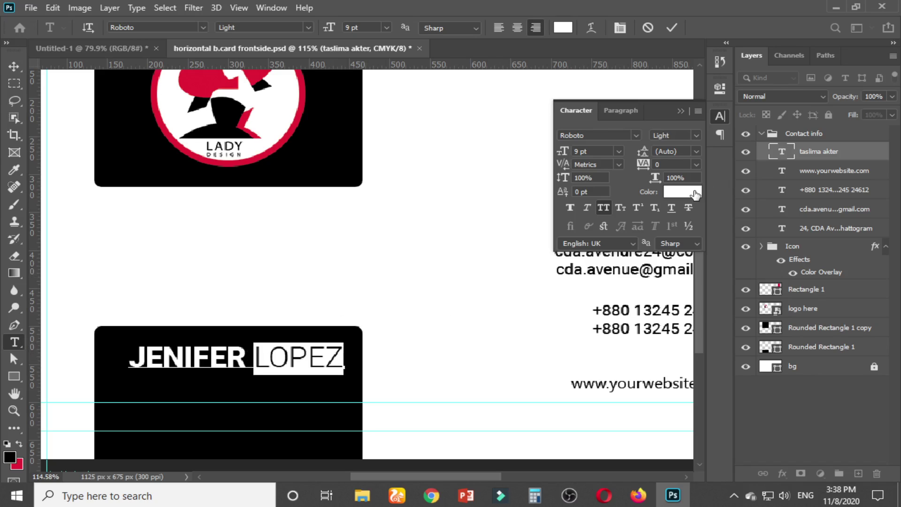
pyautogui.click(683, 192)
pyautogui.click(218, 79)
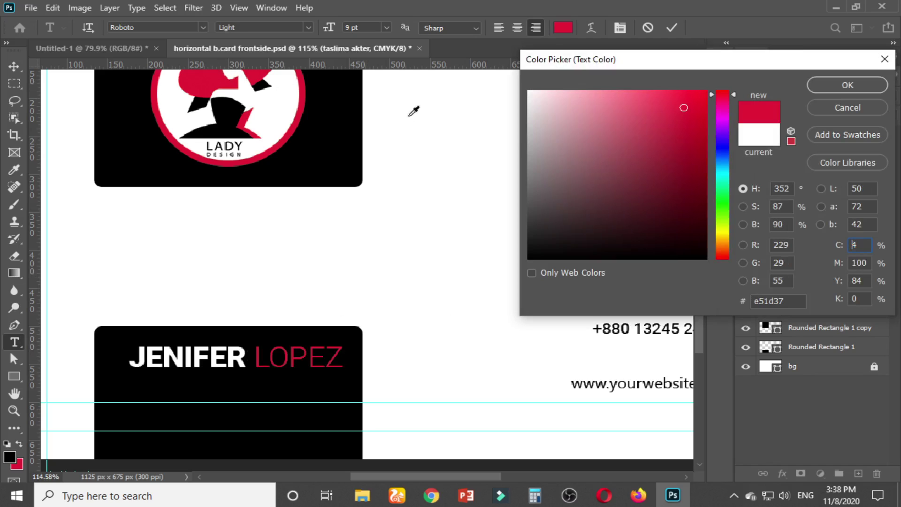
pyautogui.click(851, 88)
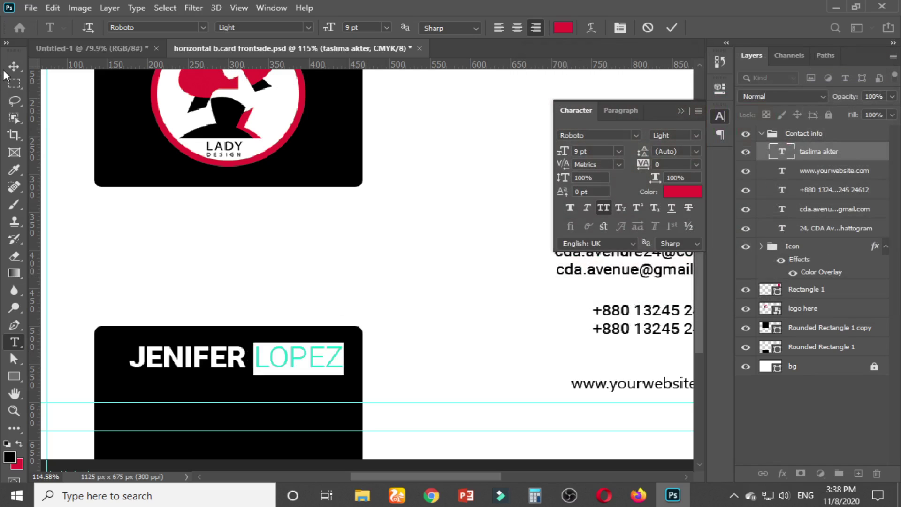
# Commit the name edit and reposition the name on the black card
pyautogui.click(13, 67)
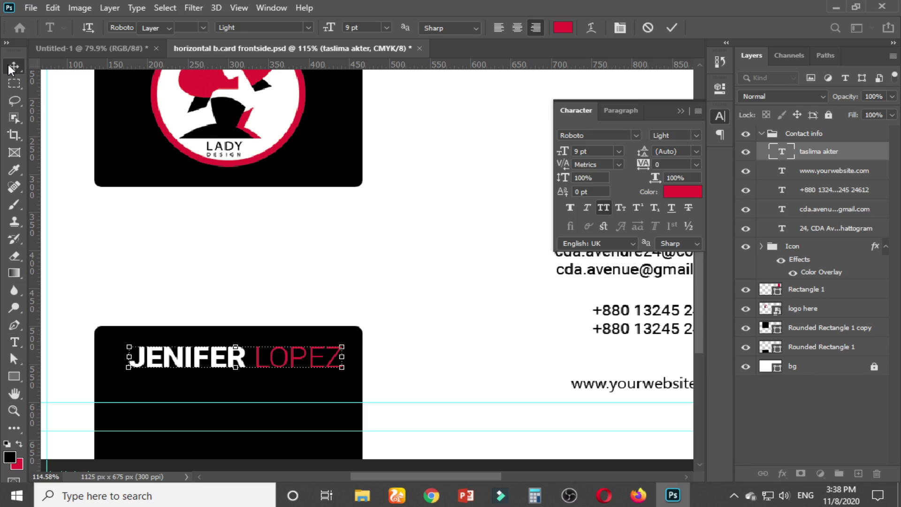
pyautogui.click(238, 363)
pyautogui.moveTo(230, 363); pyautogui.dragTo(236, 393)
# Duplicate the name line below the original and set the copy to 8 pt
pyautogui.click(231, 308)
pyautogui.click(234, 361)
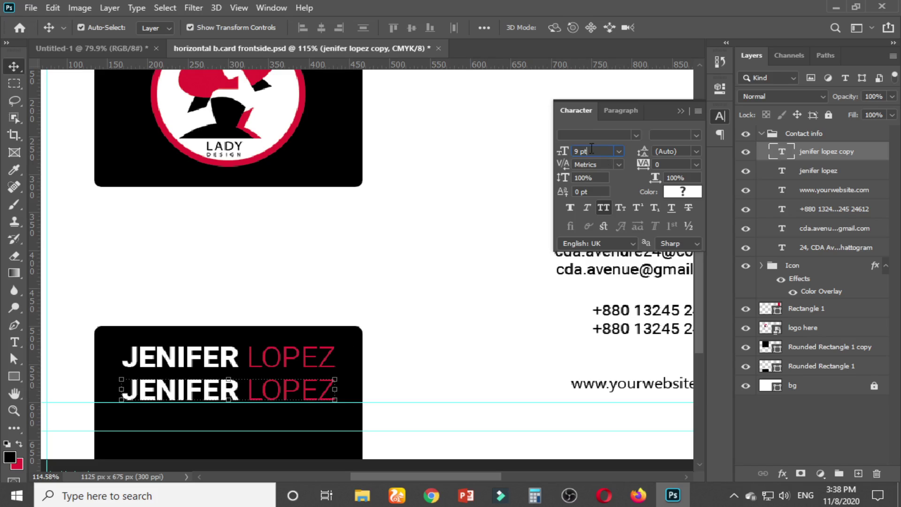
pyautogui.moveTo(592, 148); pyautogui.dragTo(564, 150)
pyautogui.write('8')
pyautogui.click(681, 164)
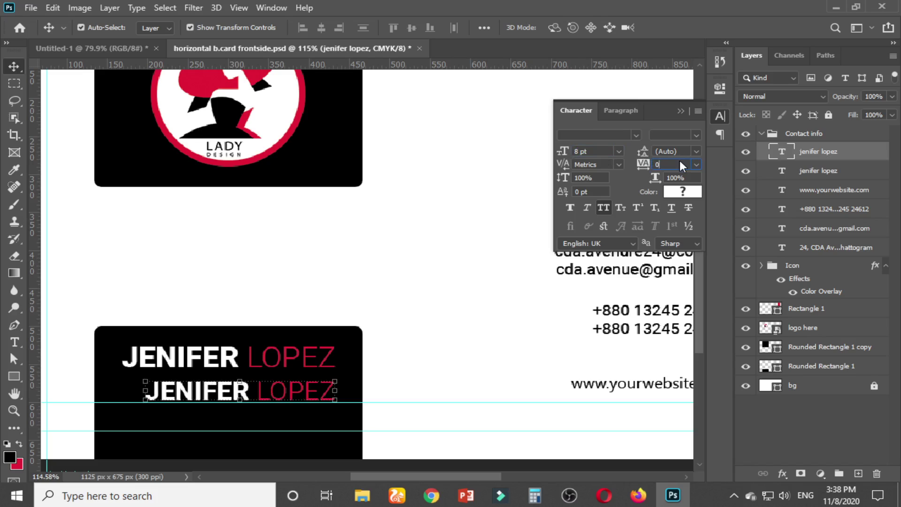
# Make the copy Roboto Regular and dismiss the invalid letter-spacing alert
pyautogui.click(696, 164)
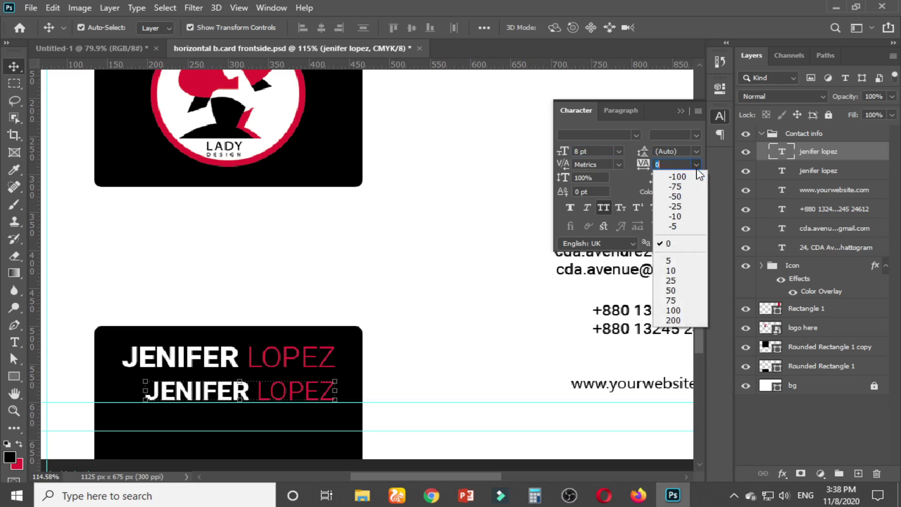
pyautogui.click(697, 154)
pyautogui.click(697, 134)
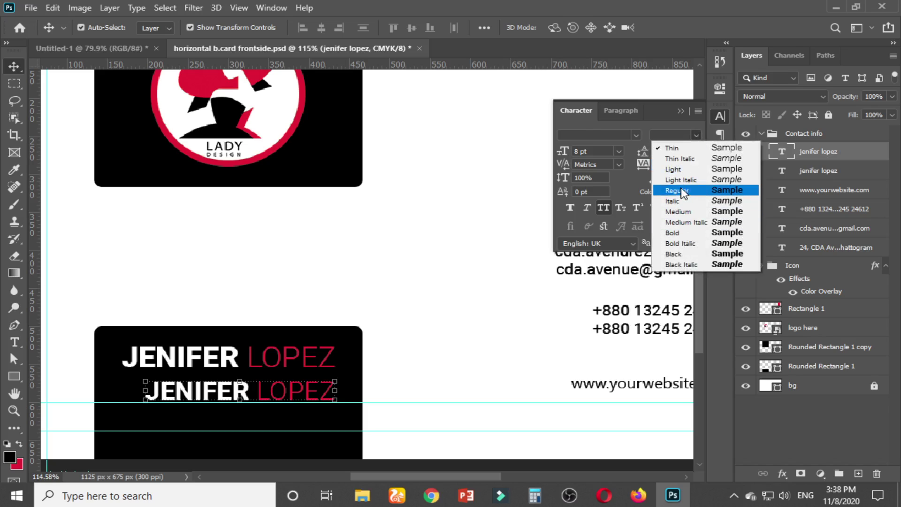
pyautogui.click(678, 190)
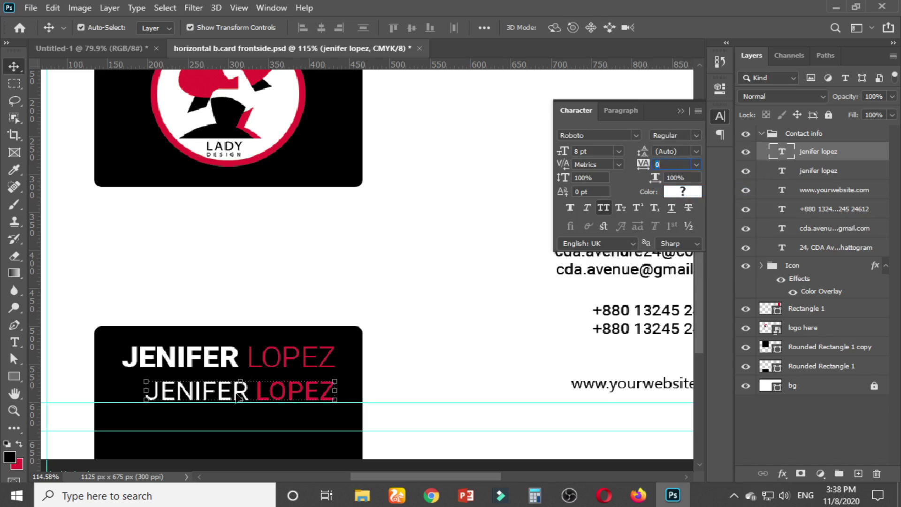
pyautogui.write('-')
pyautogui.press('Return')
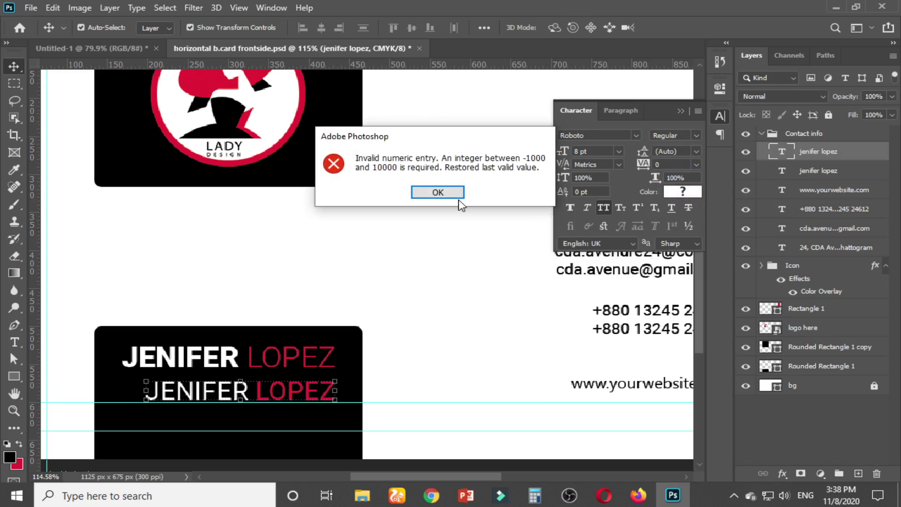
pyautogui.click(458, 197)
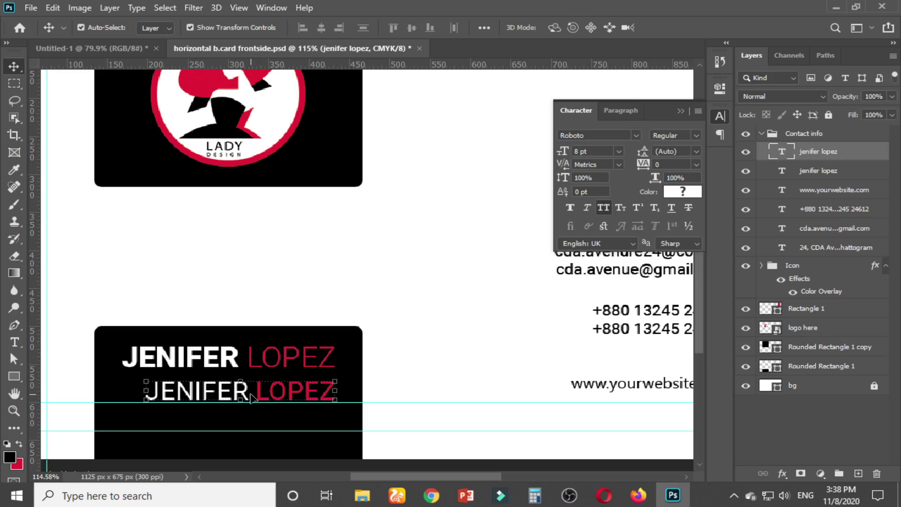
# Replace the copied line with FASHION DESIGNER and shrink it to 6 pt
pyautogui.press('t')
pyautogui.click(245, 390)
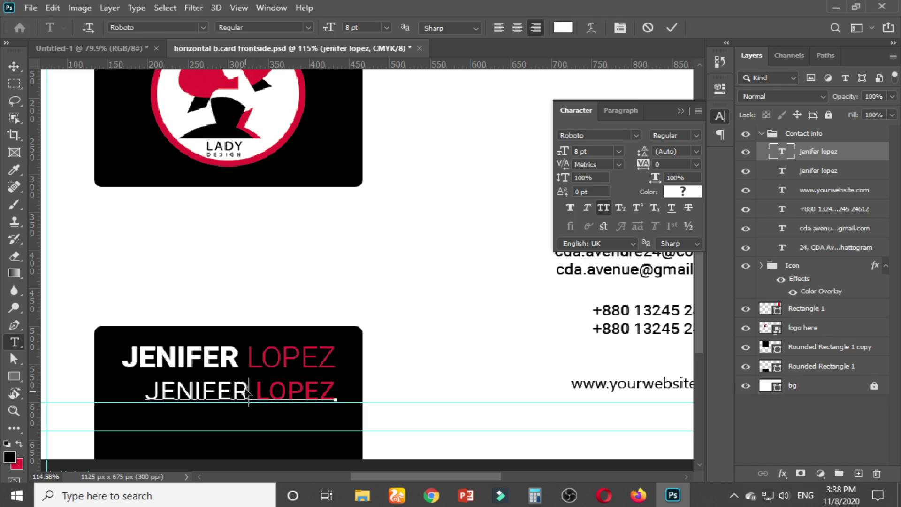
pyautogui.hotkey('ctrl', 'a')
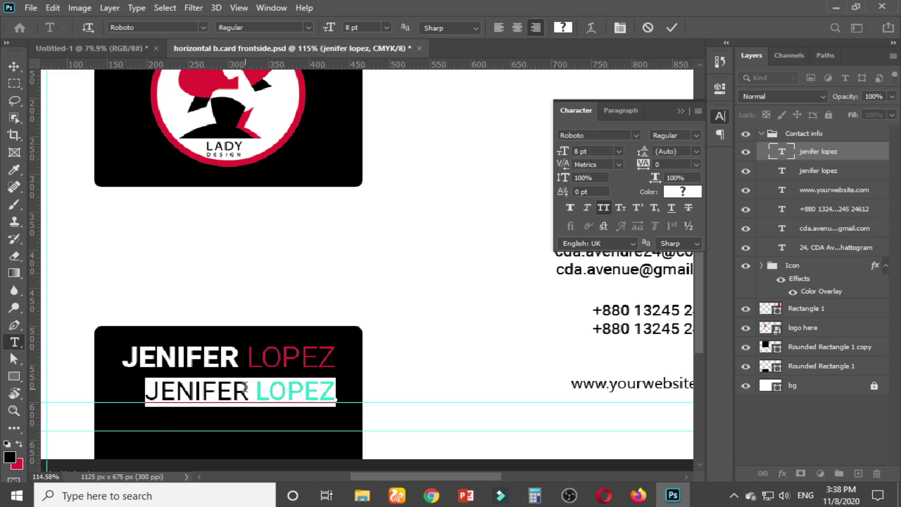
pyautogui.write('FA')
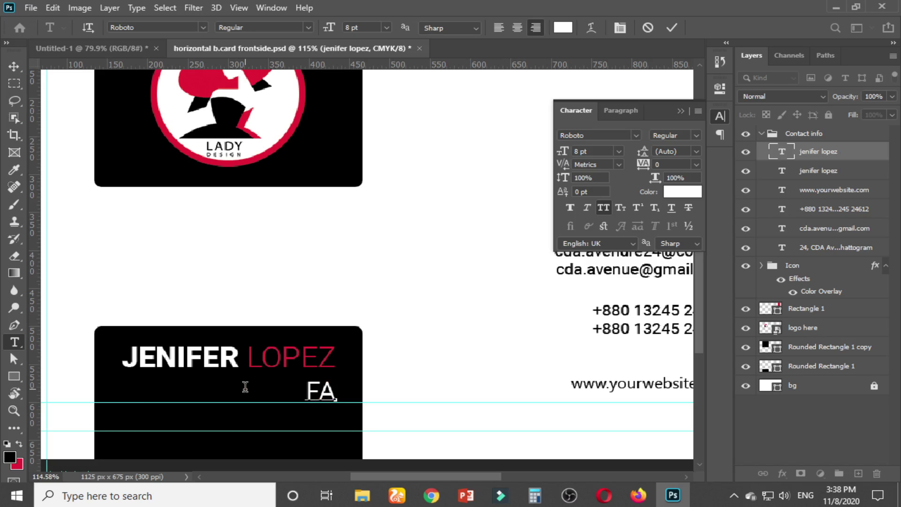
pyautogui.write('SHION ')
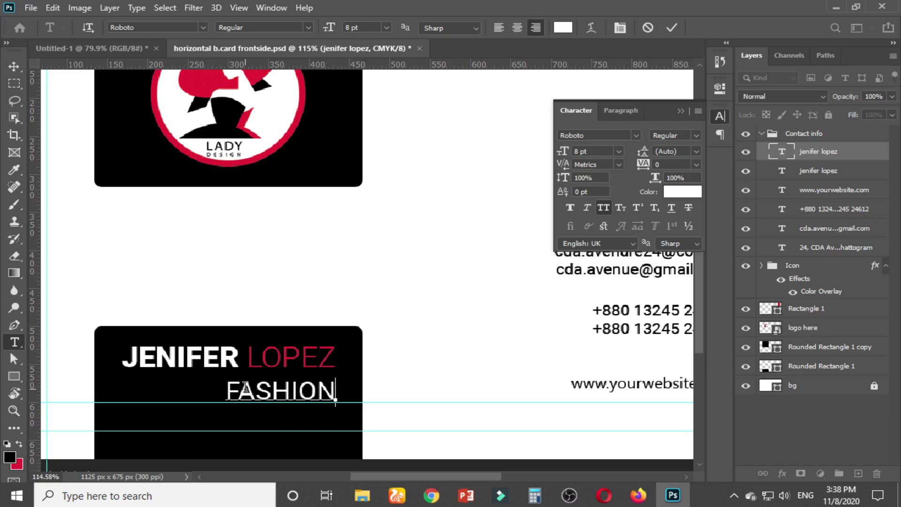
pyautogui.write('DESIGNER')
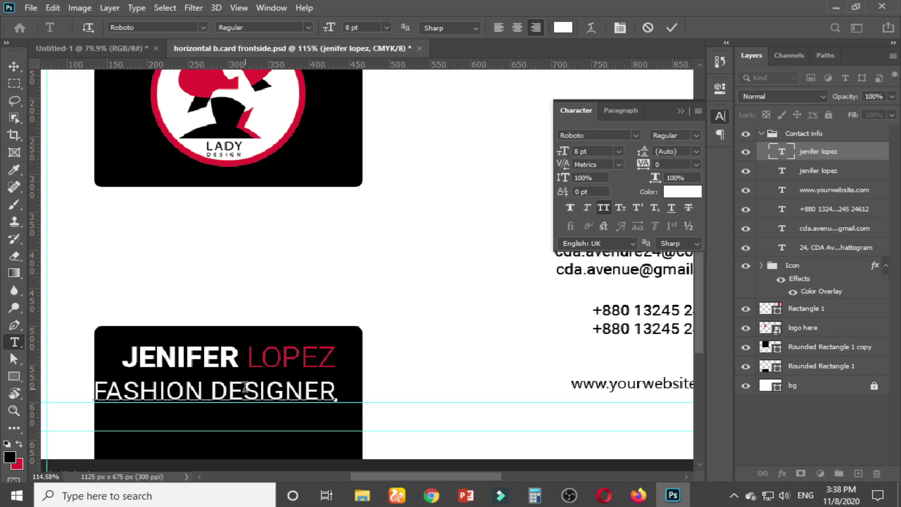
pyautogui.hotkey('ctrl', 'a')
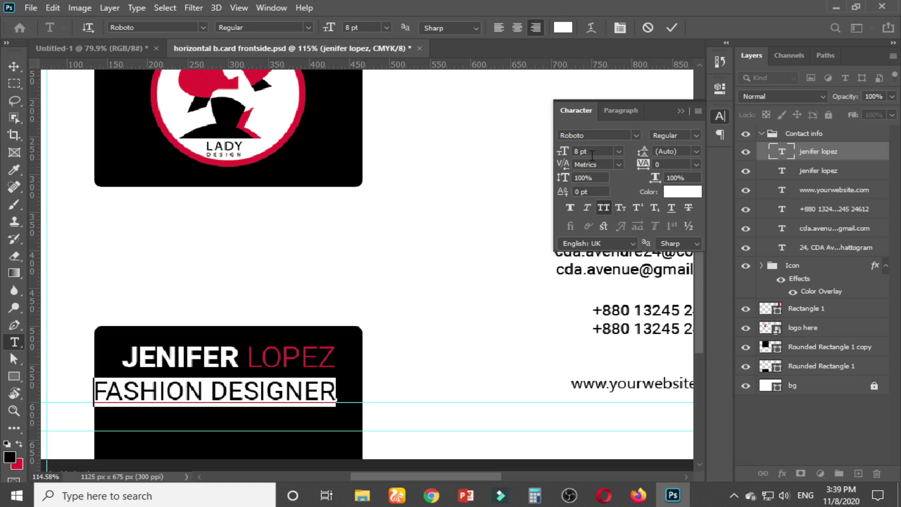
pyautogui.press('Down')
pyautogui.press('Down')
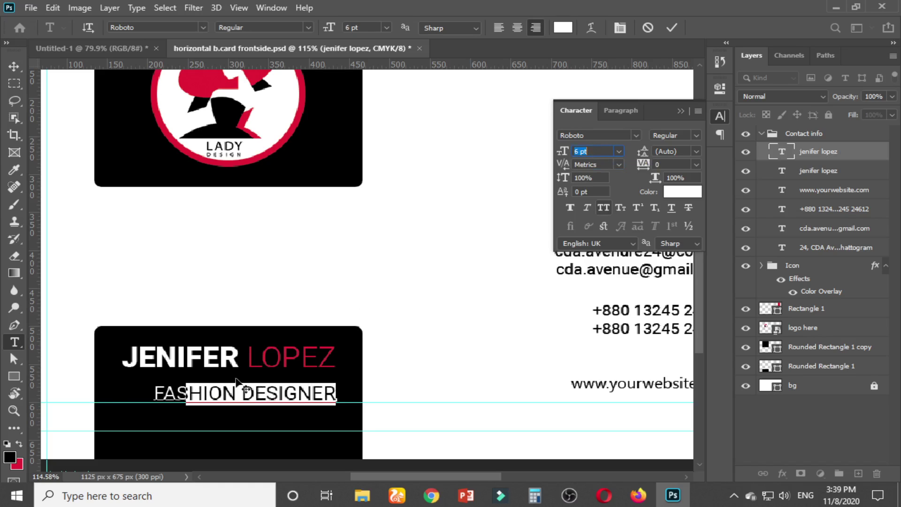
# Turn off All Caps, capitalise the F and D, and commit the text
pyautogui.hotkey('ctrl', 'shift', 'k')
pyautogui.press('Left')
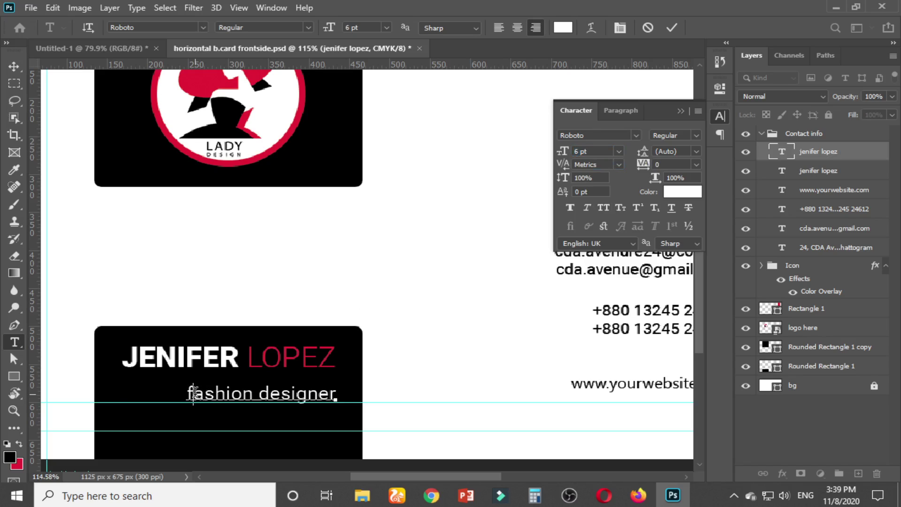
pyautogui.press('Delete')
pyautogui.write('F')
pyautogui.press('Delete')
pyautogui.write('D')
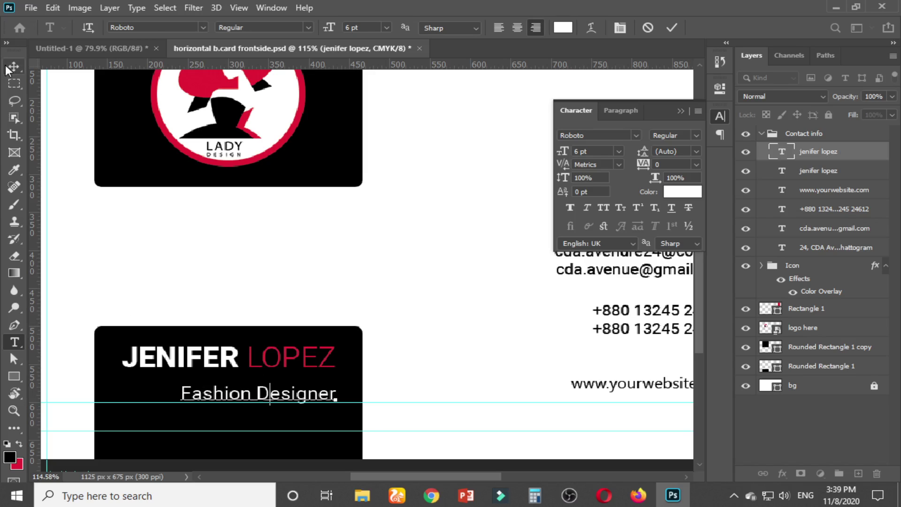
pyautogui.click(14, 66)
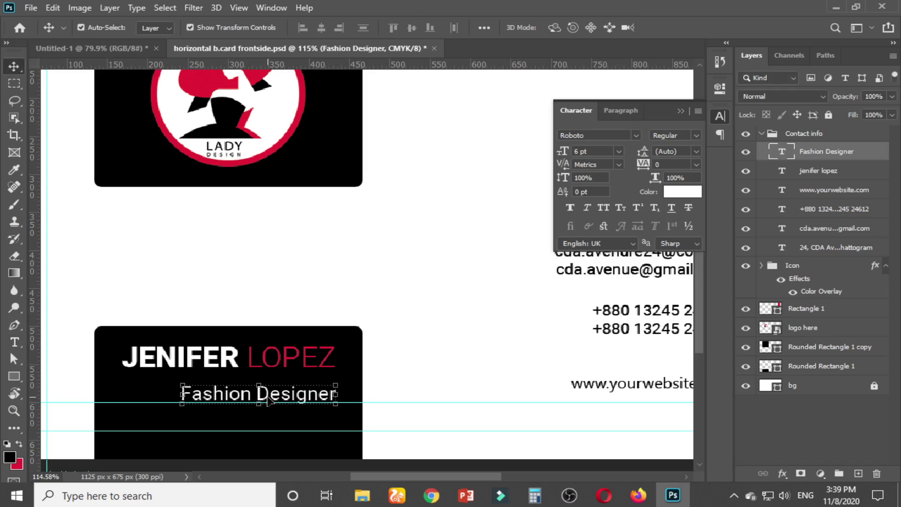
# Move the Fashion Designer subtitle up under the name and hide the Character panel
pyautogui.moveTo(268, 399); pyautogui.dragTo(243, 393)
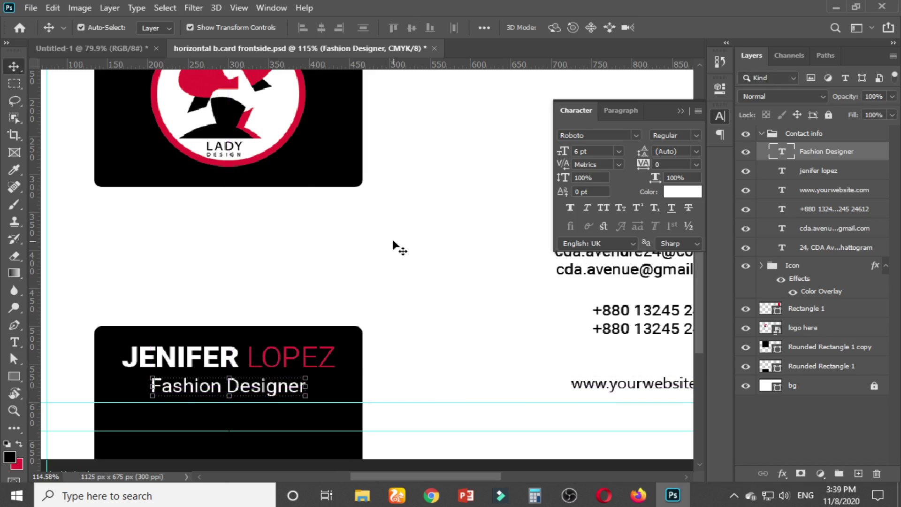
pyautogui.hotkey('ctrl', 'alt', 'a')
pyautogui.click(680, 111)
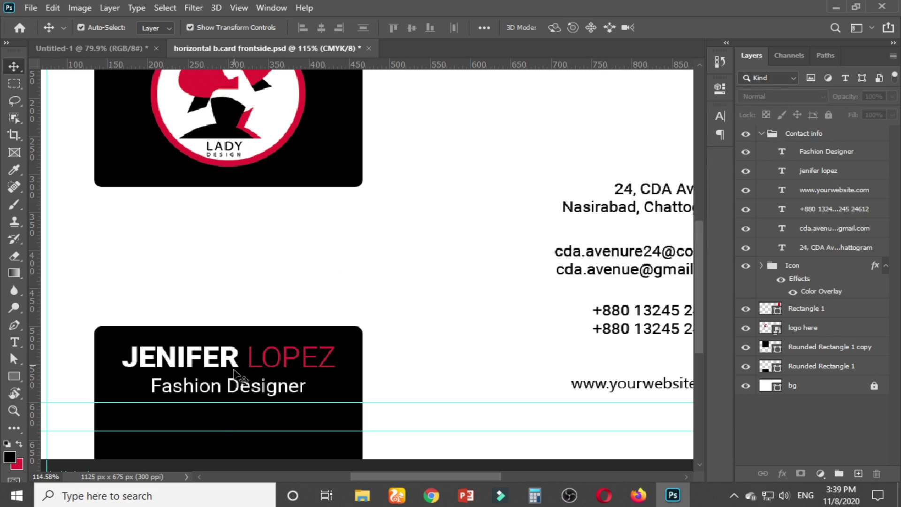
pyautogui.scroll(1, 192, 421)
pyautogui.scroll(2, 216, 378)
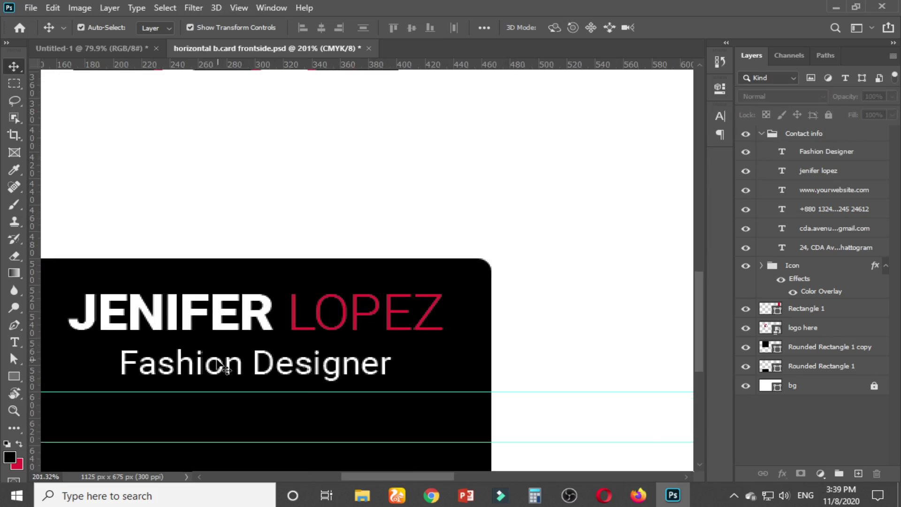
# Align the subtitle's horizontal centre with the name and reselect both text layers
pyautogui.click(224, 367)
pyautogui.keyDown('shift'); pyautogui.click(269, 309); pyautogui.keyUp('shift')
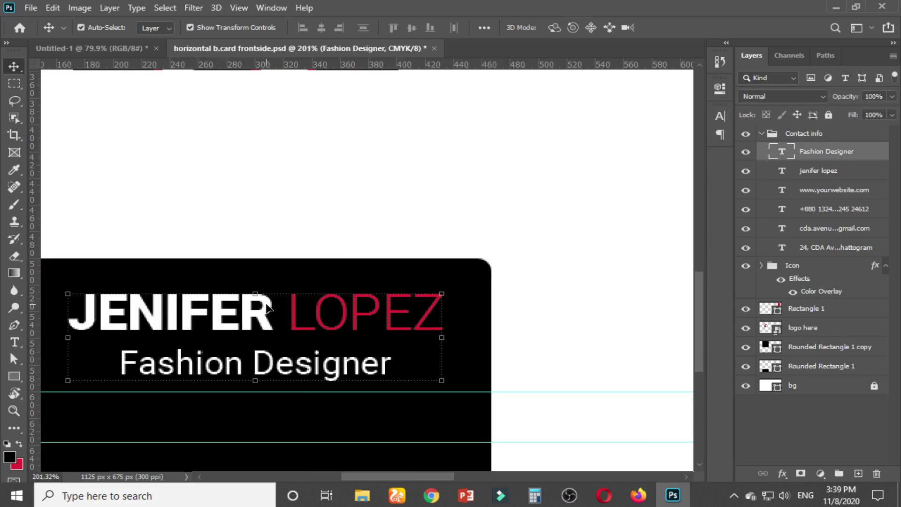
pyautogui.click(282, 217)
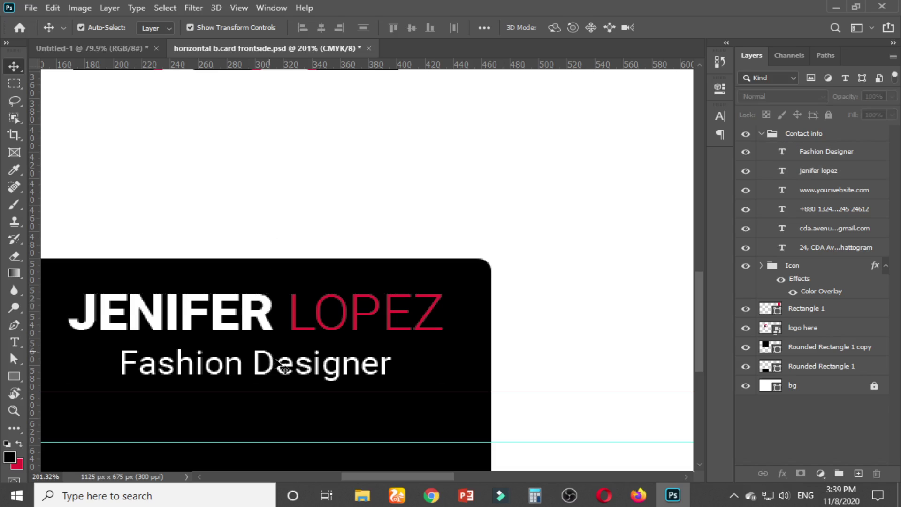
pyautogui.click(276, 364)
pyautogui.keyDown('shift'); pyautogui.click(267, 307); pyautogui.keyUp('shift')
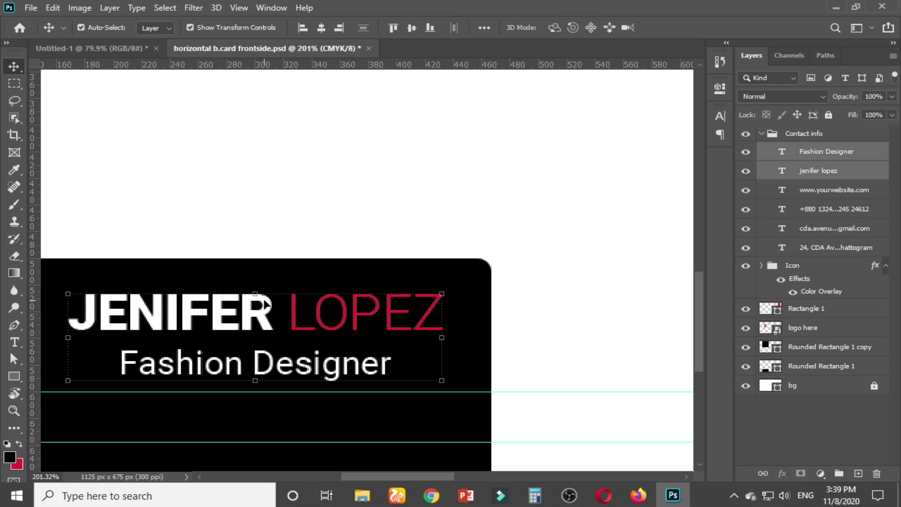
pyautogui.click(322, 28)
pyautogui.click(303, 165)
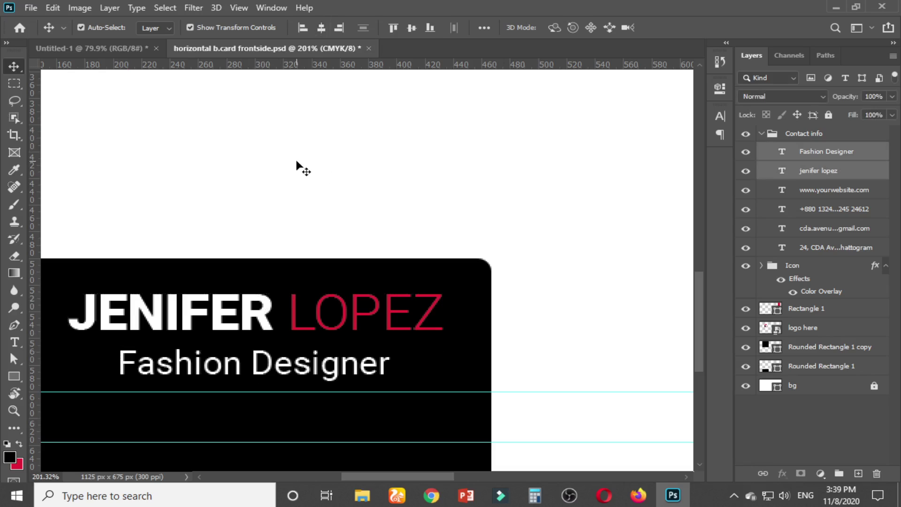
pyautogui.click(341, 374)
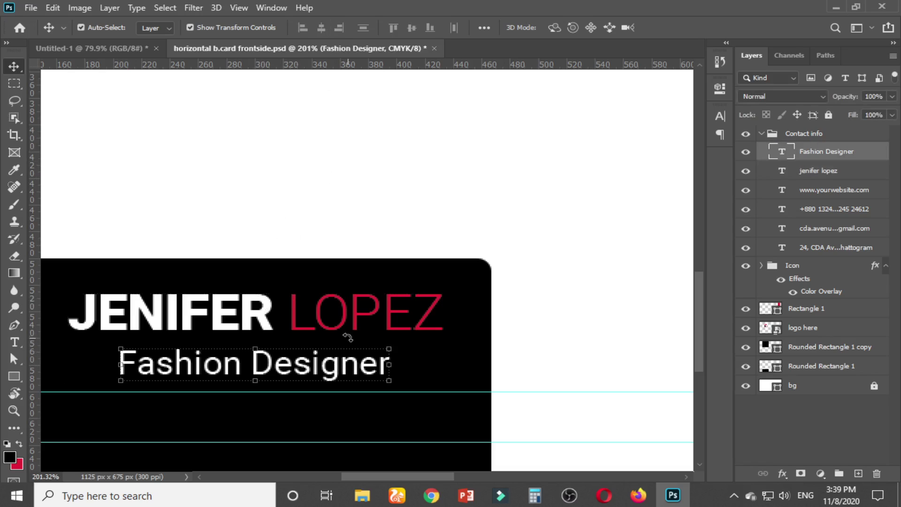
pyautogui.keyDown('shift'); pyautogui.click(836, 167); pyautogui.keyUp('shift')
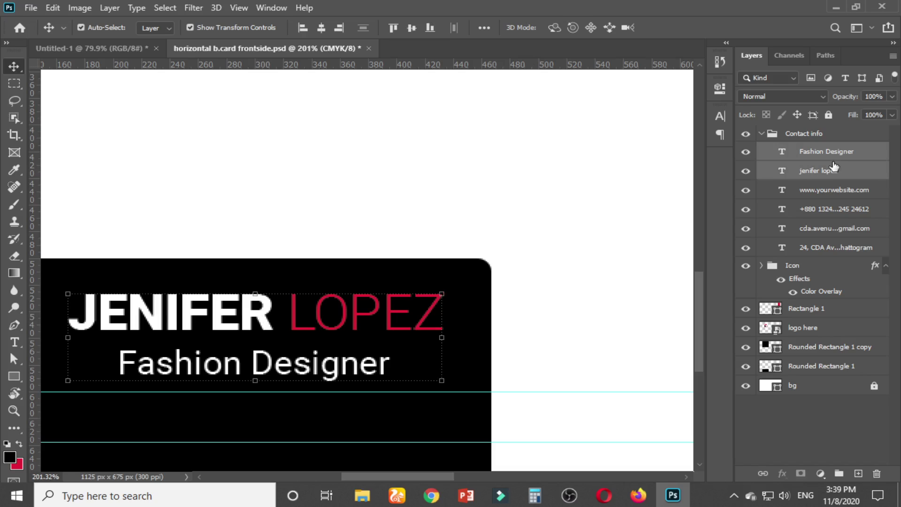
# Group both text layers with Ctrl+G, move the group above Contact info, and rename it 'Name & Title'
pyautogui.hotkey('ctrl', 'g')
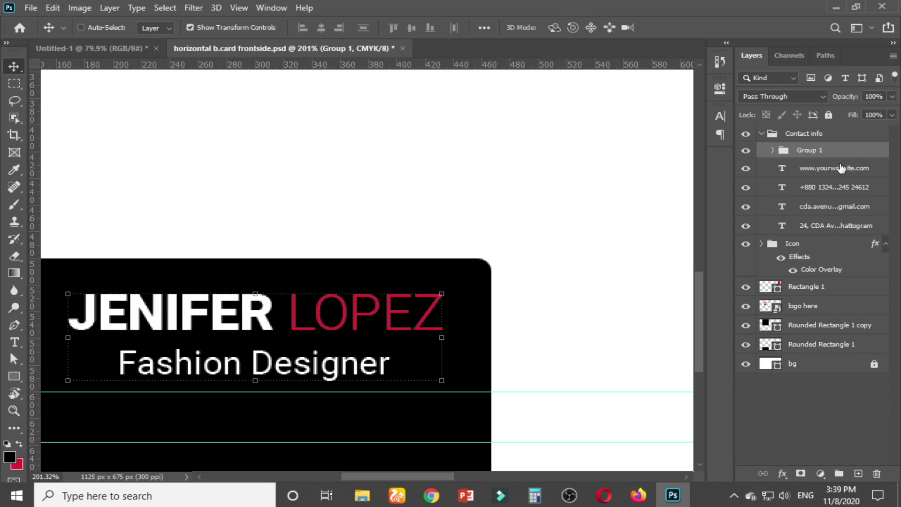
pyautogui.moveTo(819, 154); pyautogui.dragTo(810, 125)
pyautogui.doubleClick(804, 135)
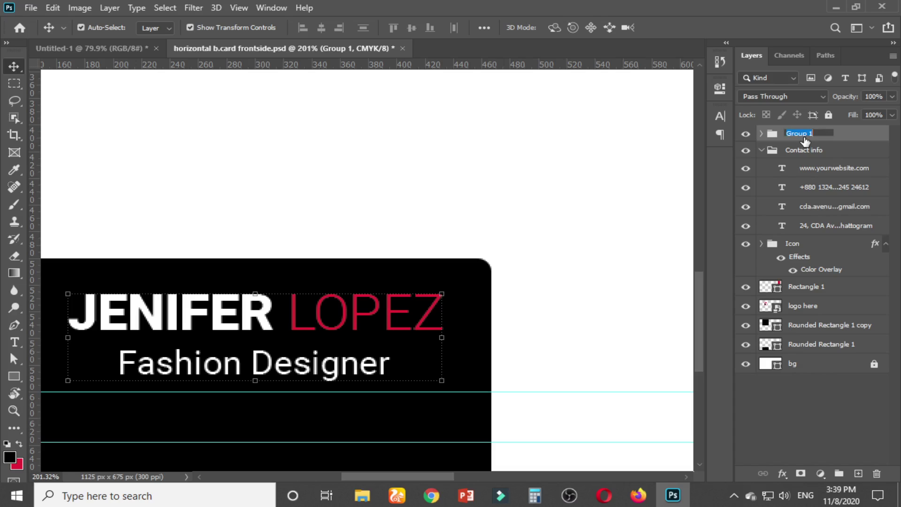
pyautogui.write('Name & Title')
pyautogui.press('Return')
pyautogui.scroll(-1, 343, 285)
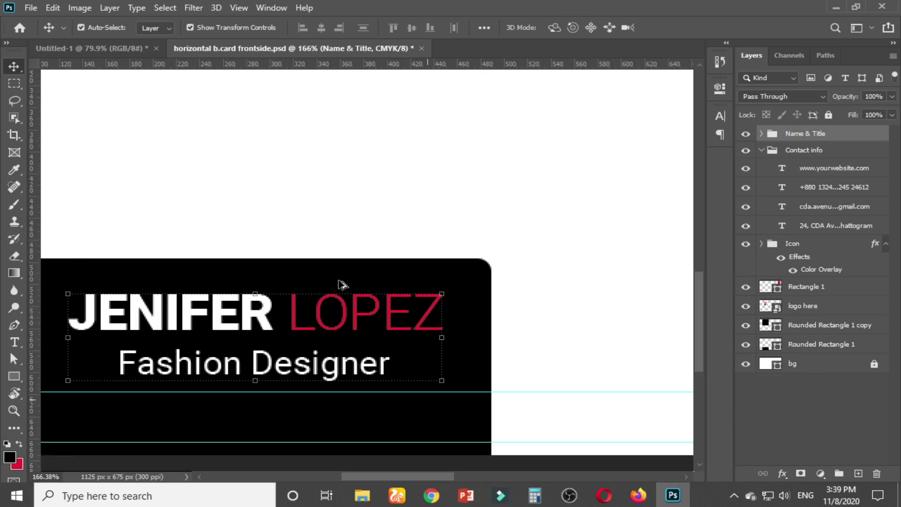
pyautogui.scroll(-2, 328, 244)
pyautogui.click(165, 27)
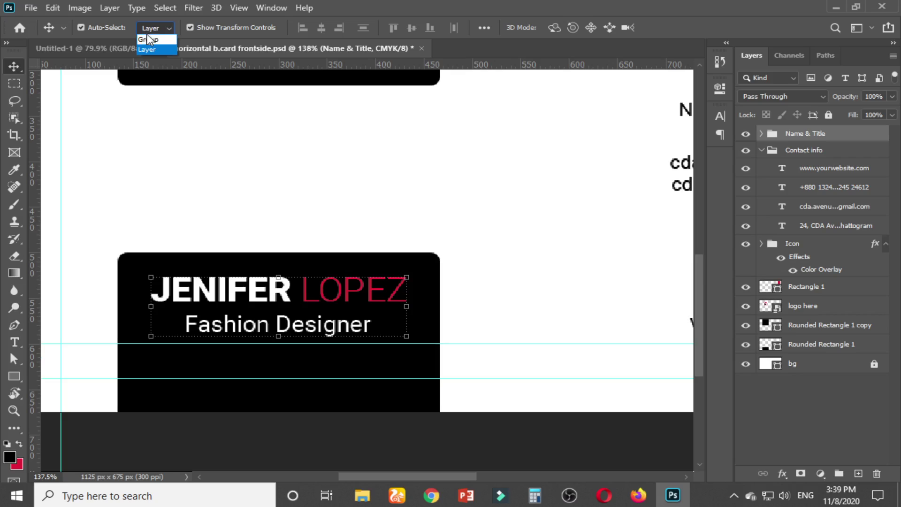
# With Auto-Select set to Group, align the Name & Title group to the black card's top edge
pyautogui.click(149, 40)
pyautogui.click(126, 271)
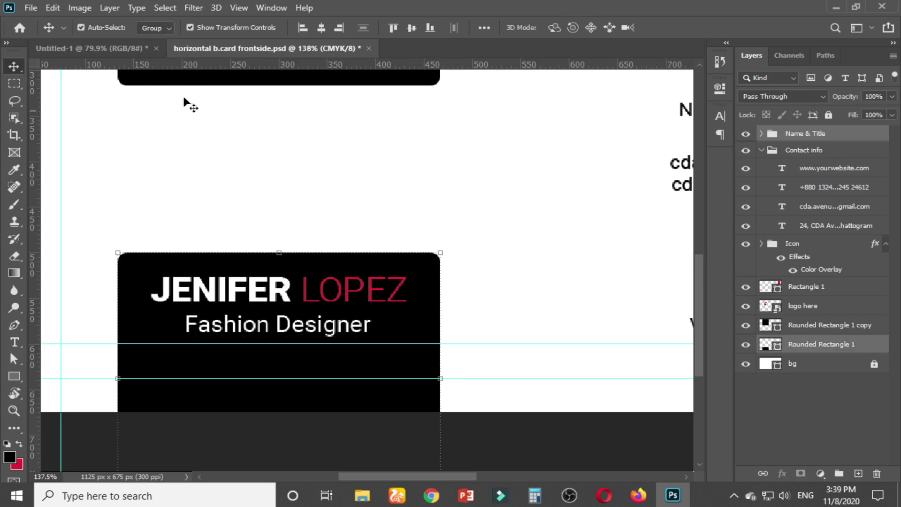
pyautogui.click(411, 27)
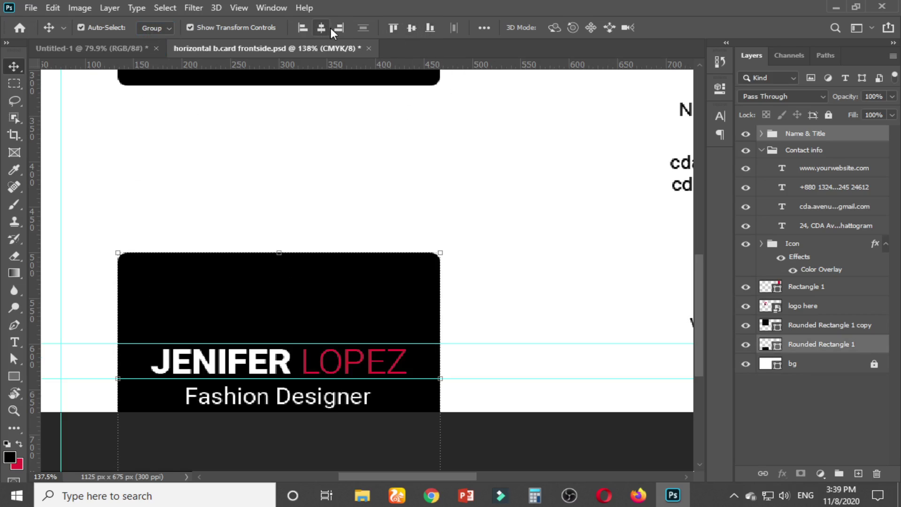
pyautogui.click(390, 27)
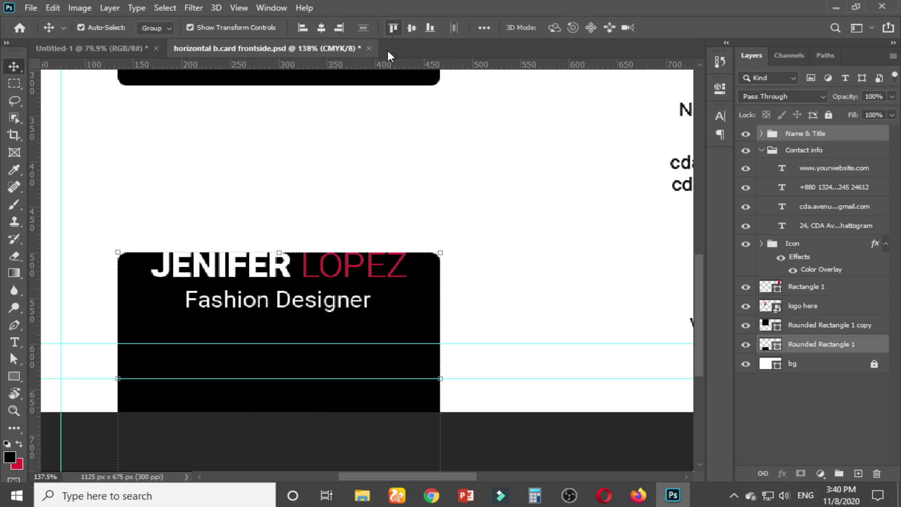
pyautogui.click(327, 189)
# Drag the name group about 22 px below the card's top edge, then nudge it slightly higher
pyautogui.moveTo(275, 271); pyautogui.dragTo(274, 290)
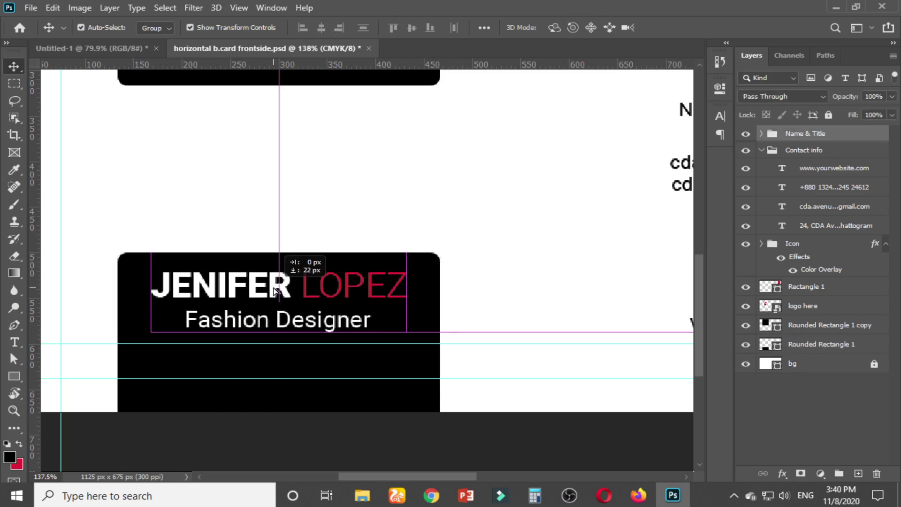
pyautogui.click(275, 232)
pyautogui.scroll(2, 194, 363)
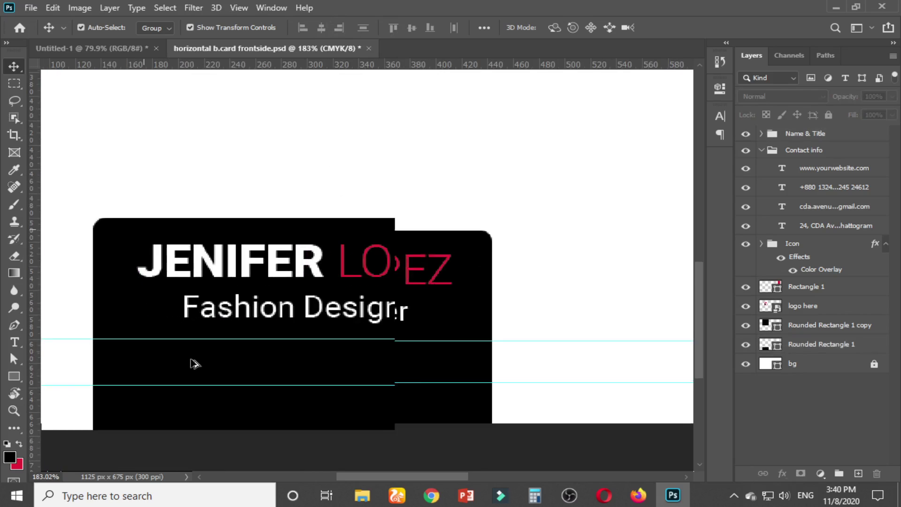
pyautogui.moveTo(317, 266); pyautogui.dragTo(314, 249)
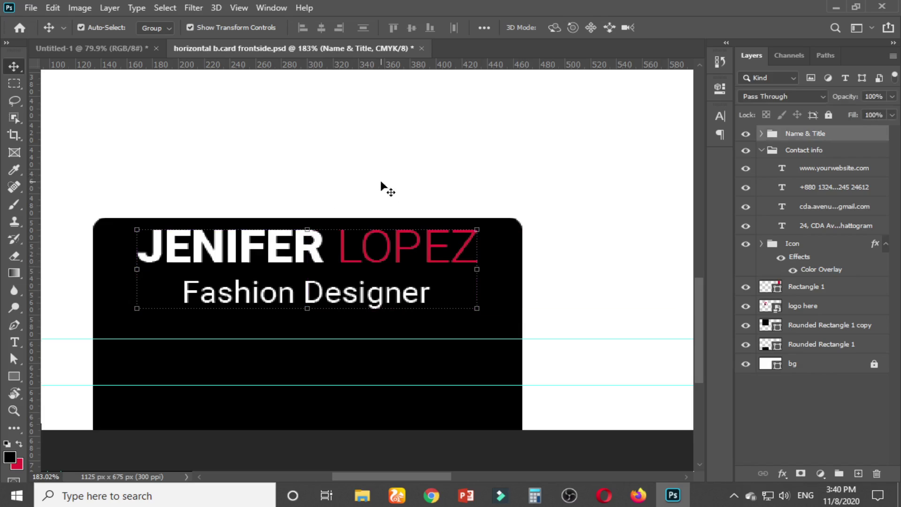
pyautogui.click(381, 182)
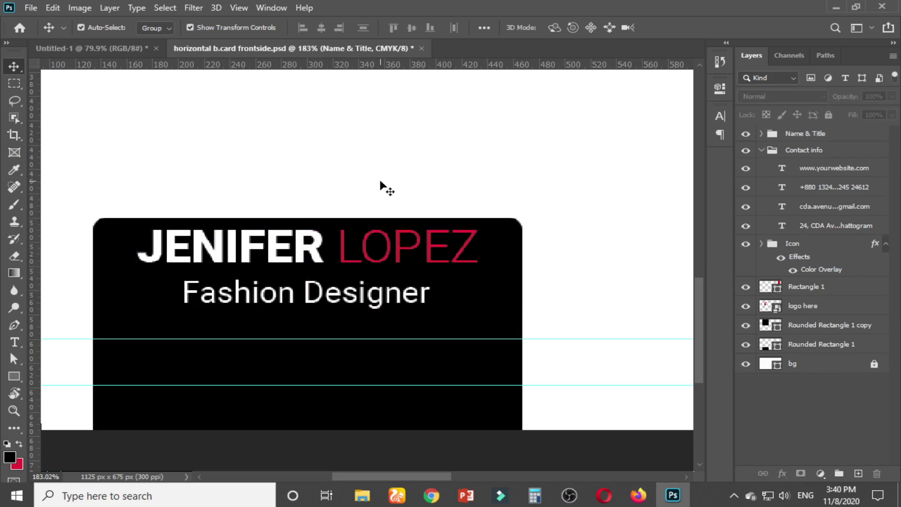
pyautogui.click(272, 251)
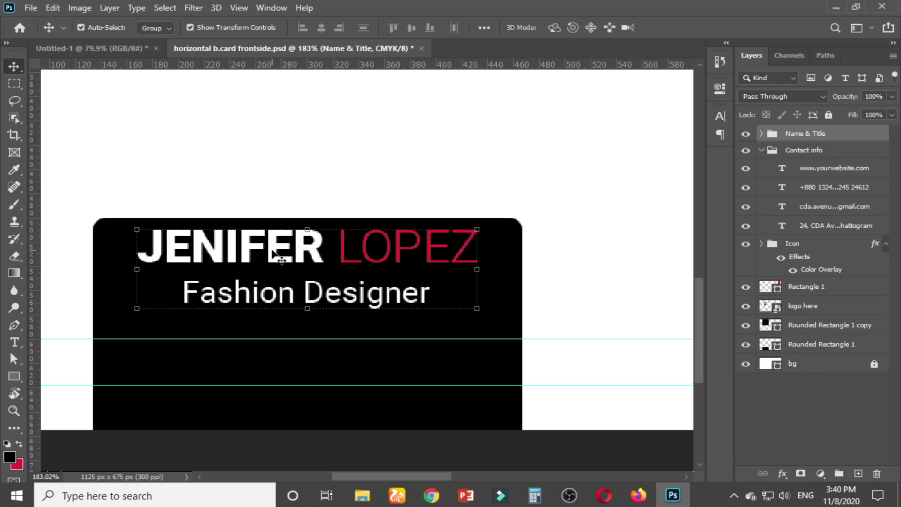
pyautogui.click(261, 150)
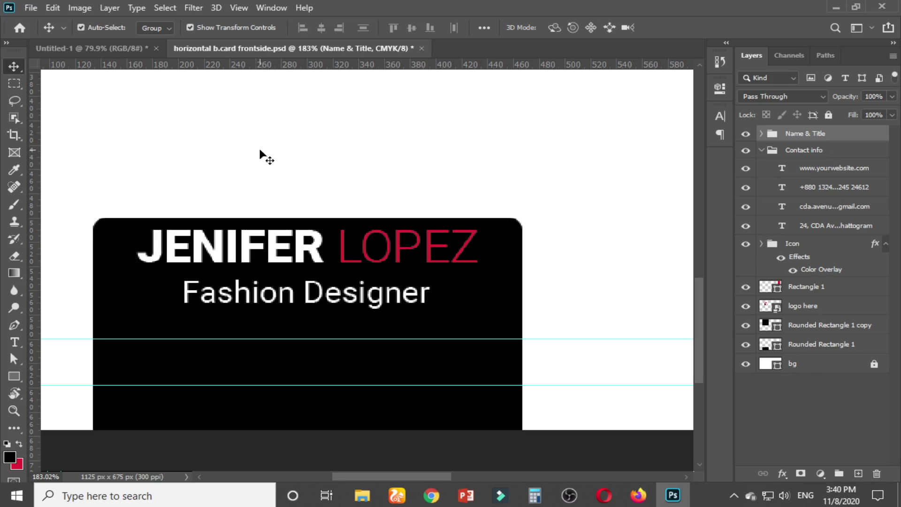
pyautogui.click(273, 247)
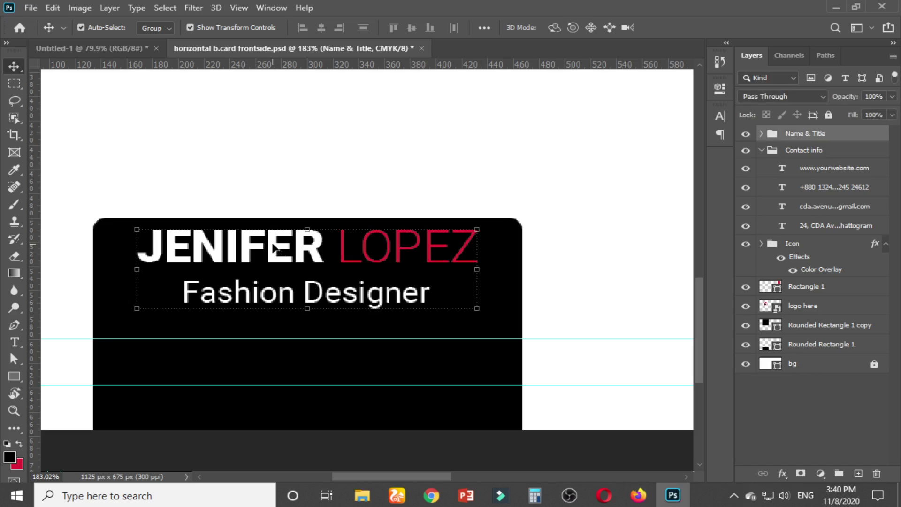
pyautogui.click(14, 83)
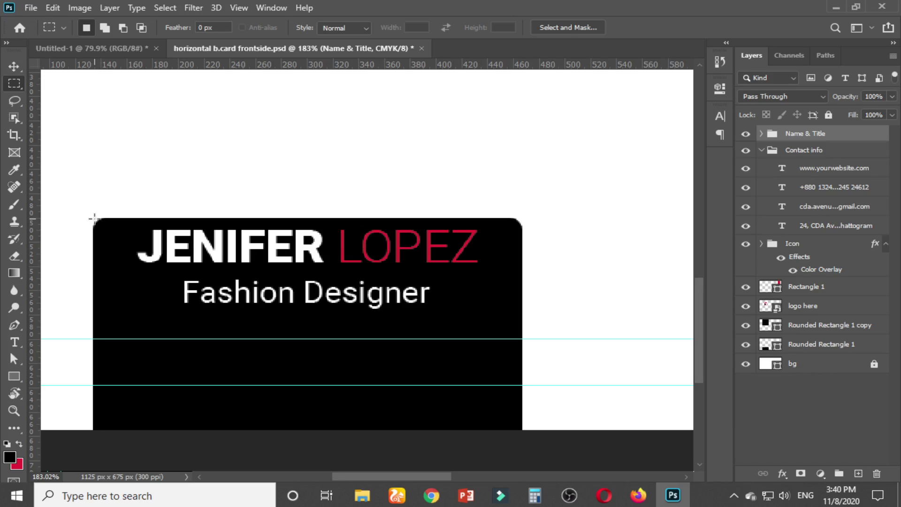
# Marquee the card's top band and nudge the Name & Title group down to sit centred in it
pyautogui.moveTo(94, 219); pyautogui.dragTo(519, 337)
pyautogui.click(13, 66)
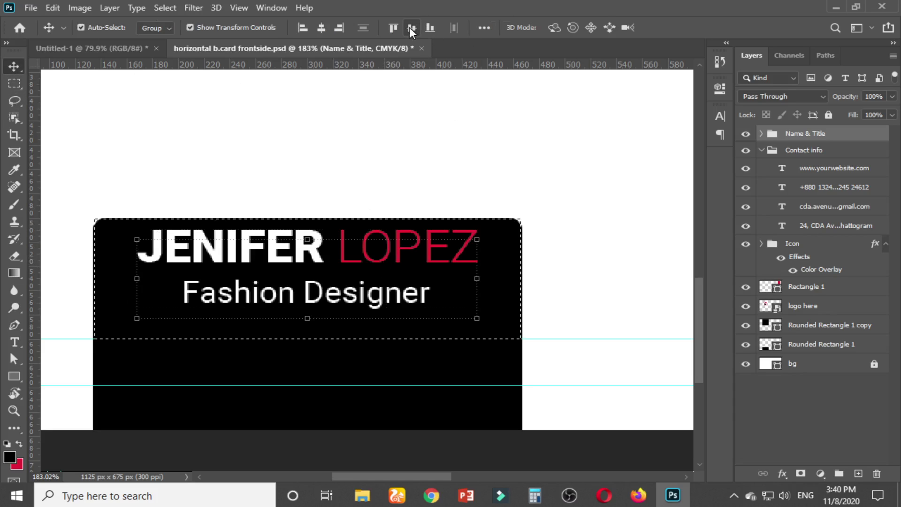
pyautogui.hotkey('shift', 'Down')
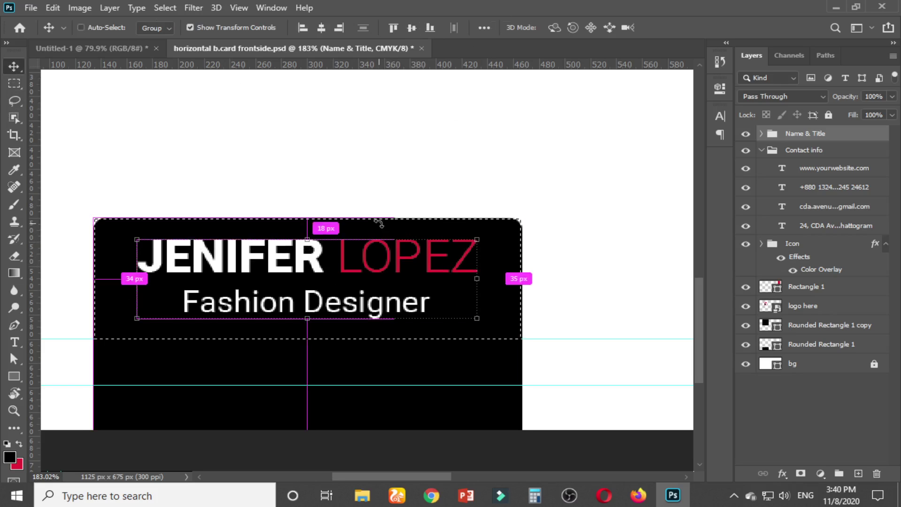
pyautogui.hotkey('ctrl', 'd')
pyautogui.click(263, 153)
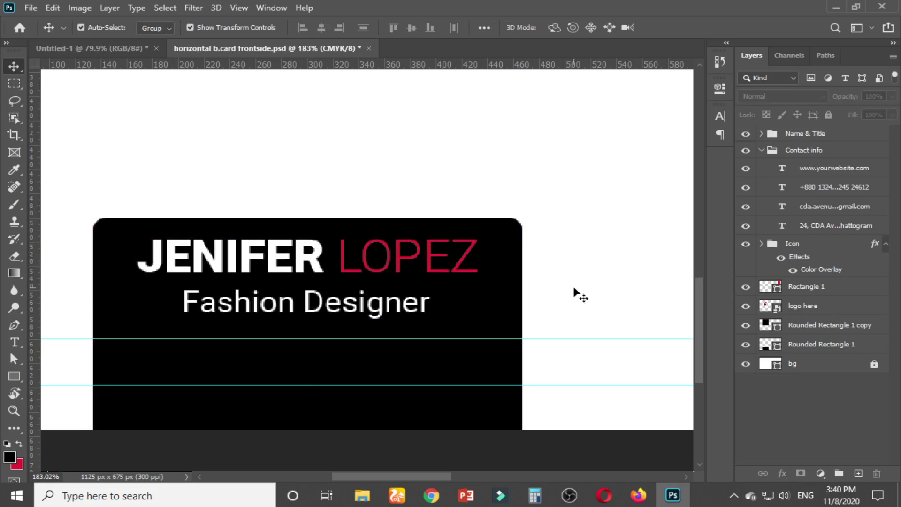
pyautogui.scroll(-5, 312, 237)
pyautogui.scroll(-1, 311, 231)
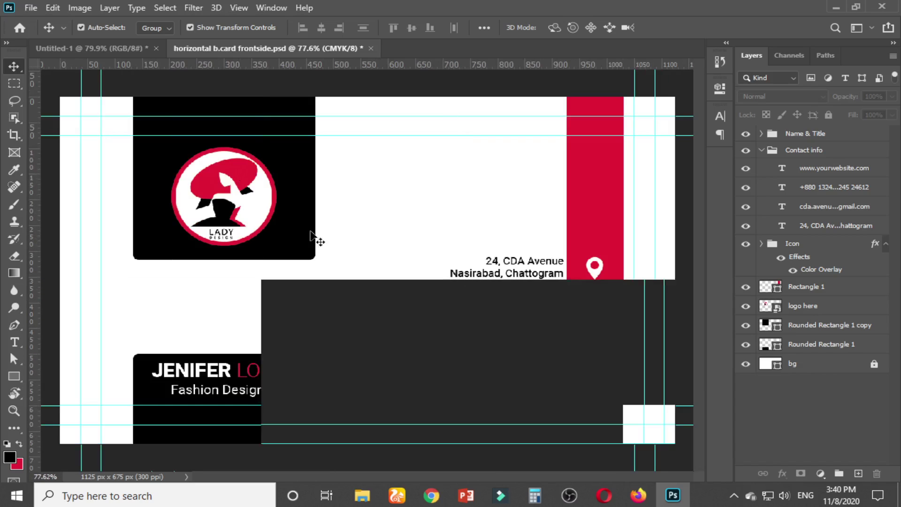
pyautogui.hotkey('ctrl', 's')
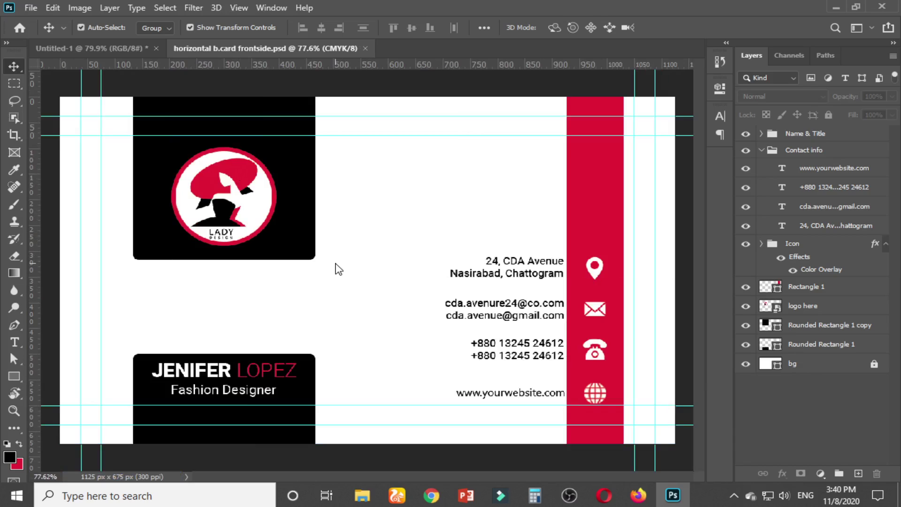
pyautogui.scroll(-1, 337, 268)
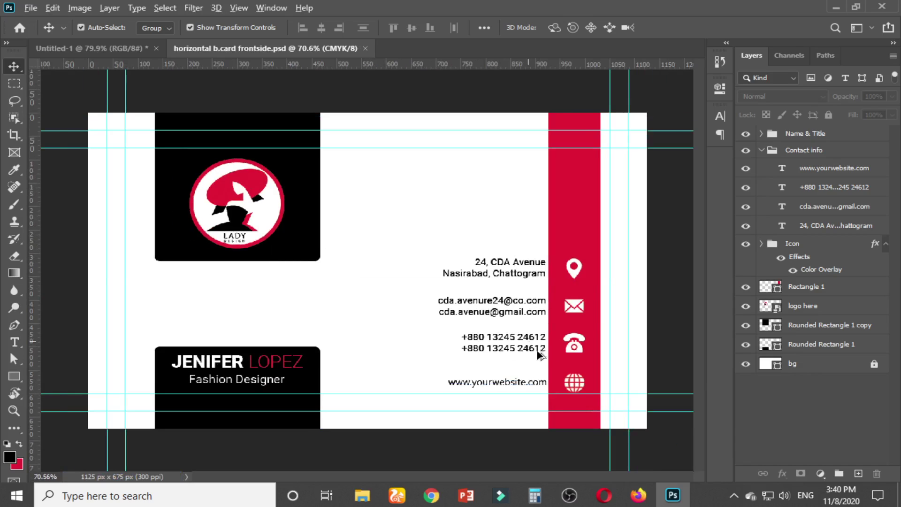
pyautogui.scroll(1, 544, 347)
pyautogui.click(538, 304)
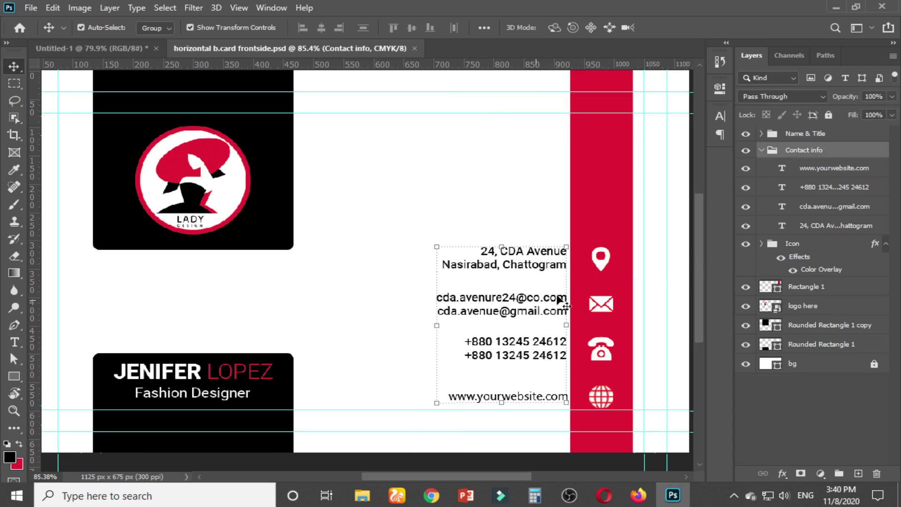
pyautogui.click(827, 171)
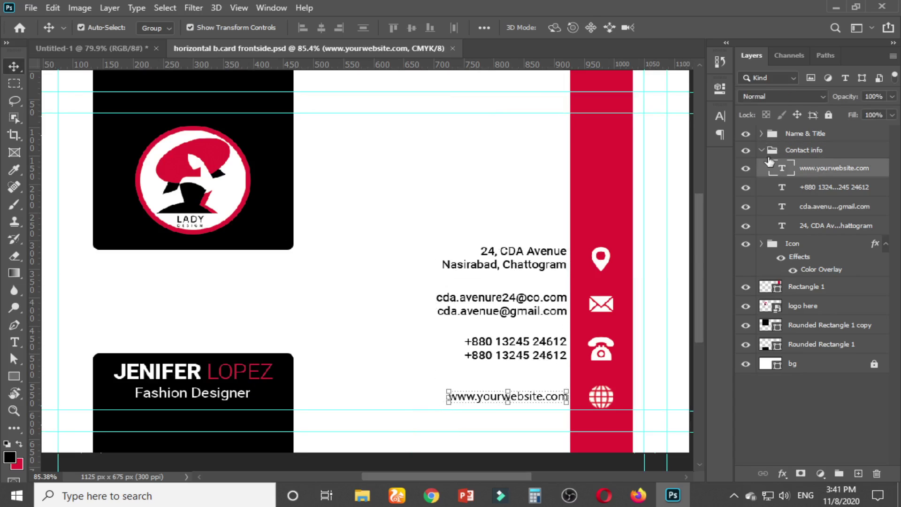
pyautogui.click(720, 116)
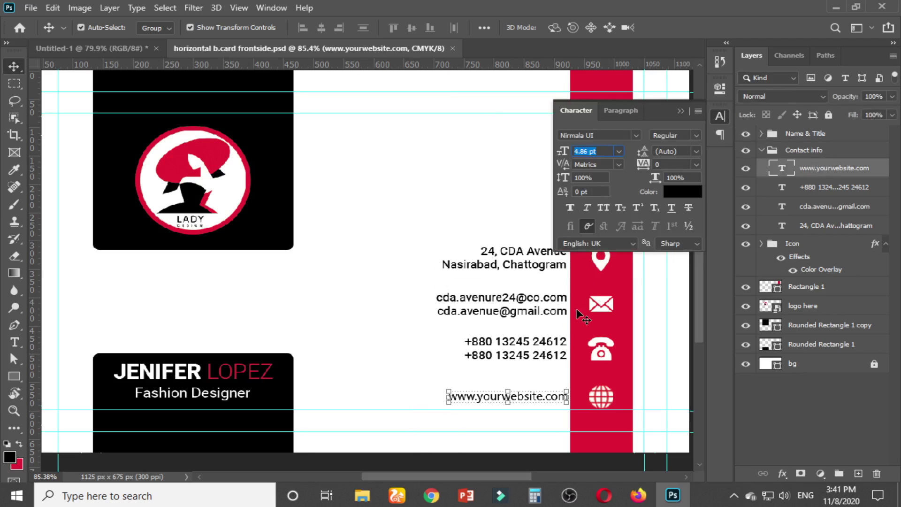
pyautogui.click(684, 110)
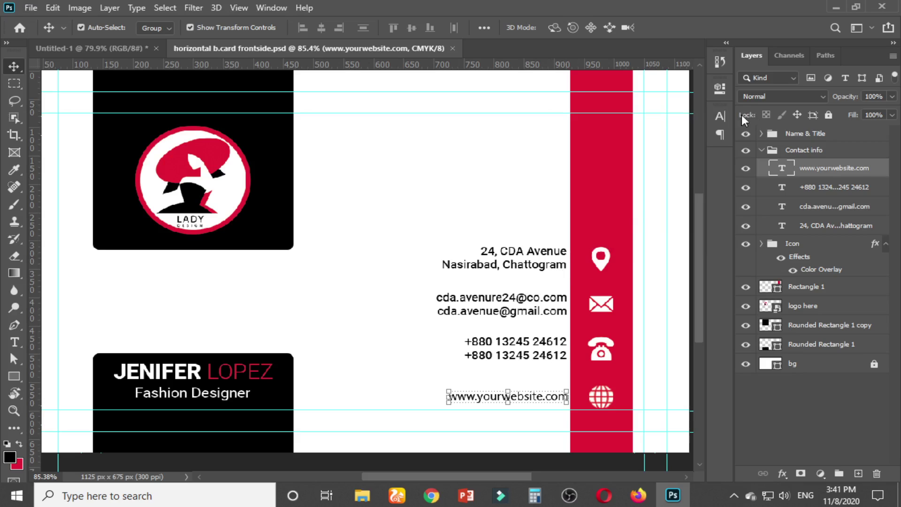
pyautogui.click(719, 117)
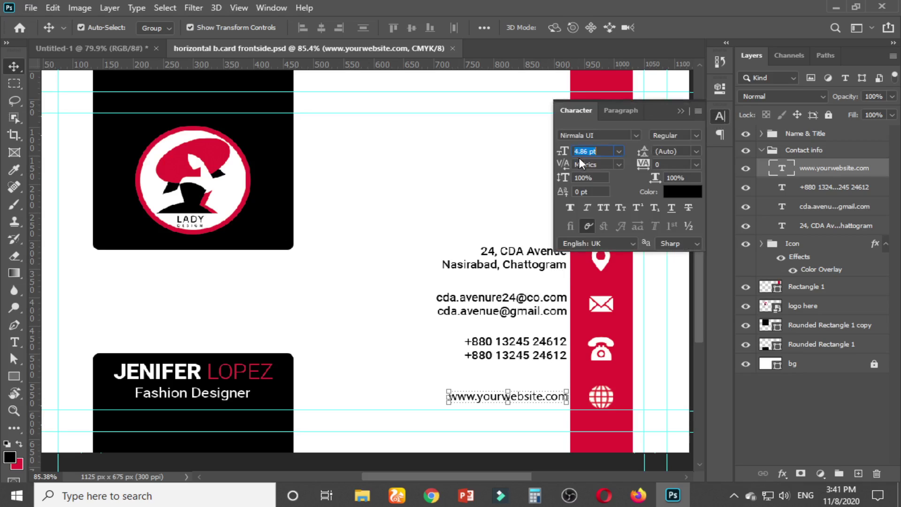
pyautogui.click(597, 136)
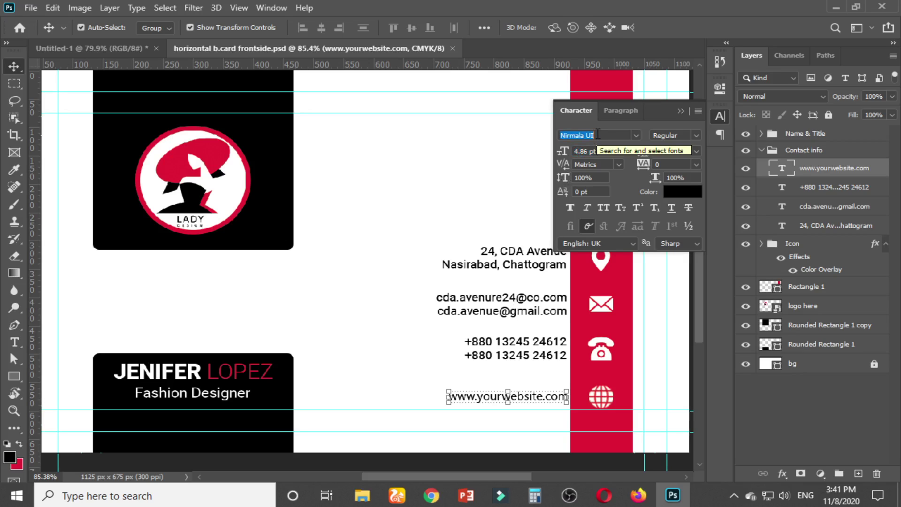
pyautogui.click(636, 135)
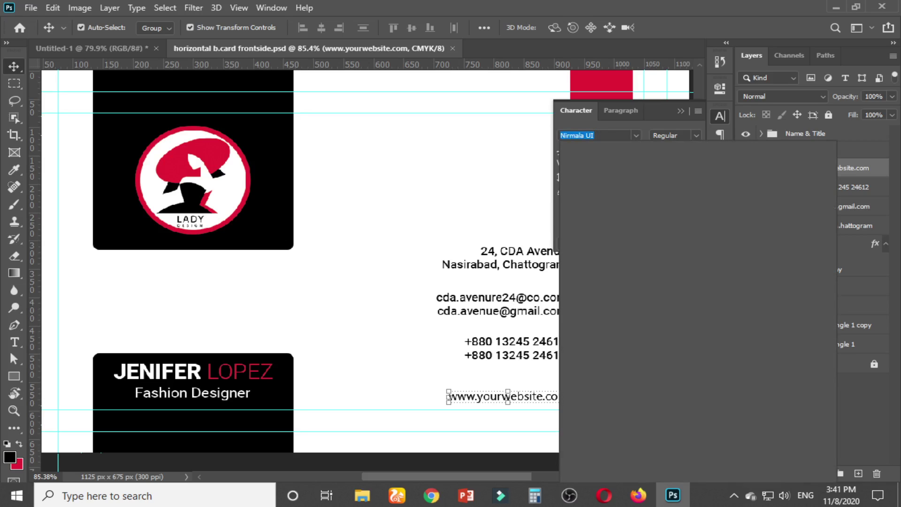
pyautogui.write('ro')
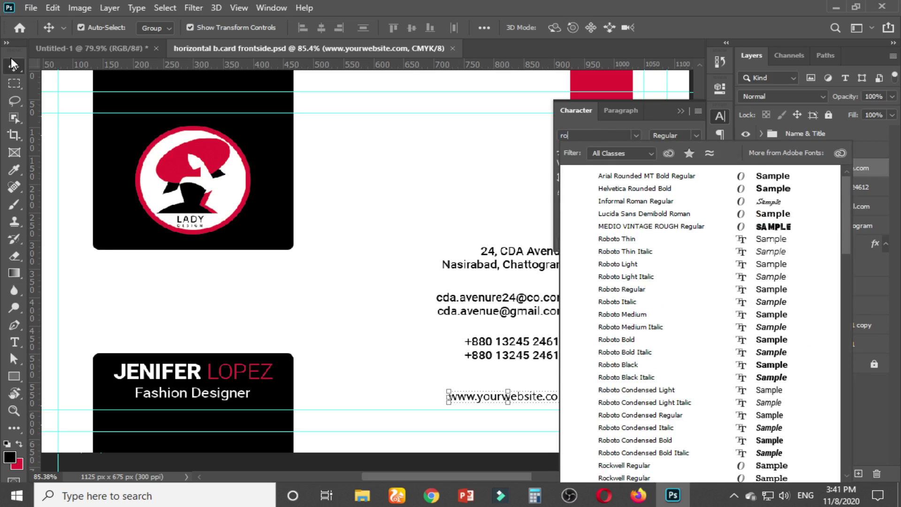
pyautogui.press('Escape')
pyautogui.click(409, 216)
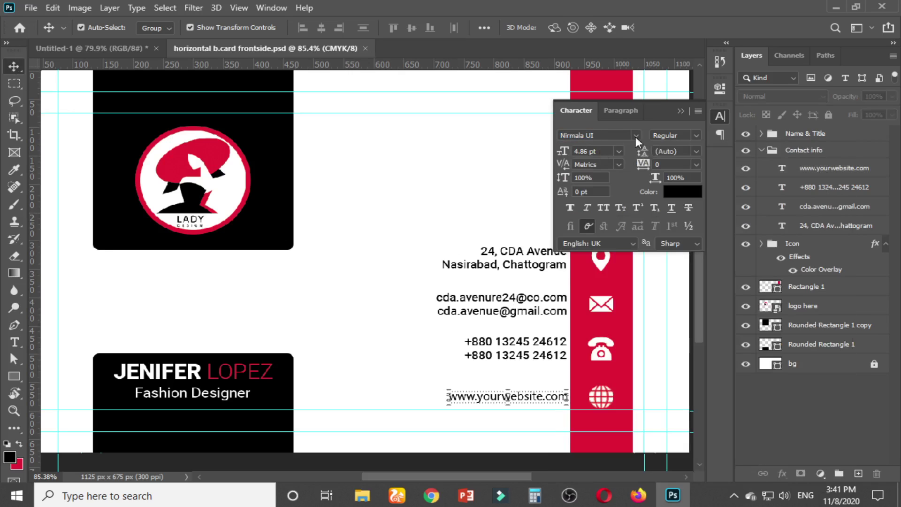
pyautogui.click(680, 111)
pyautogui.click(542, 254)
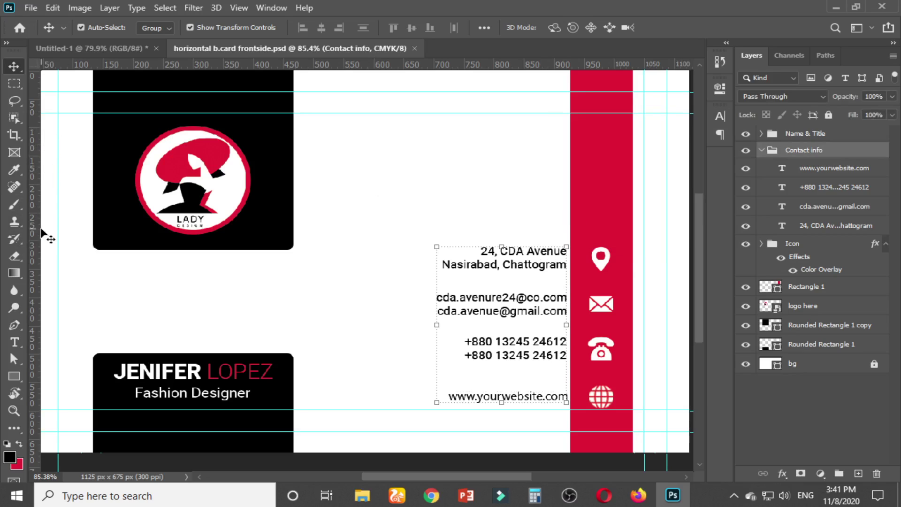
# Sample the white of the name text as the foreground colour
pyautogui.click(14, 170)
pyautogui.click(180, 371)
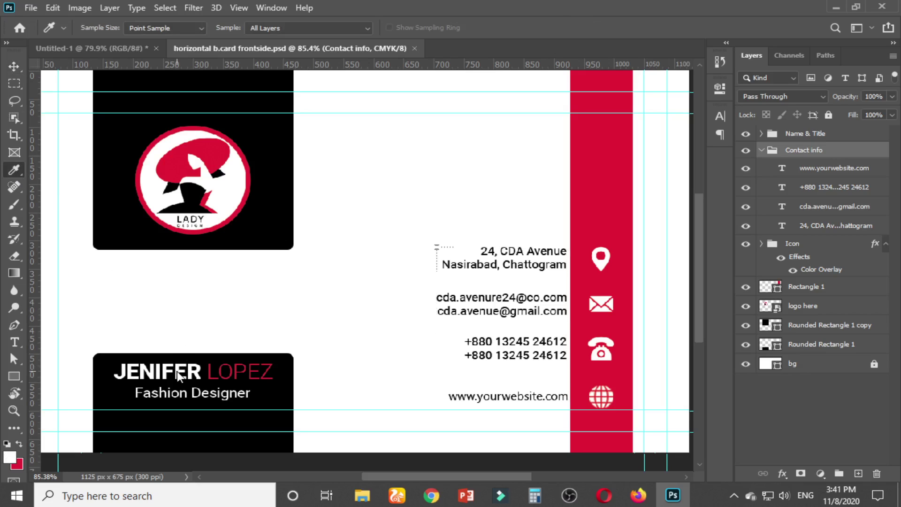
pyautogui.click(14, 66)
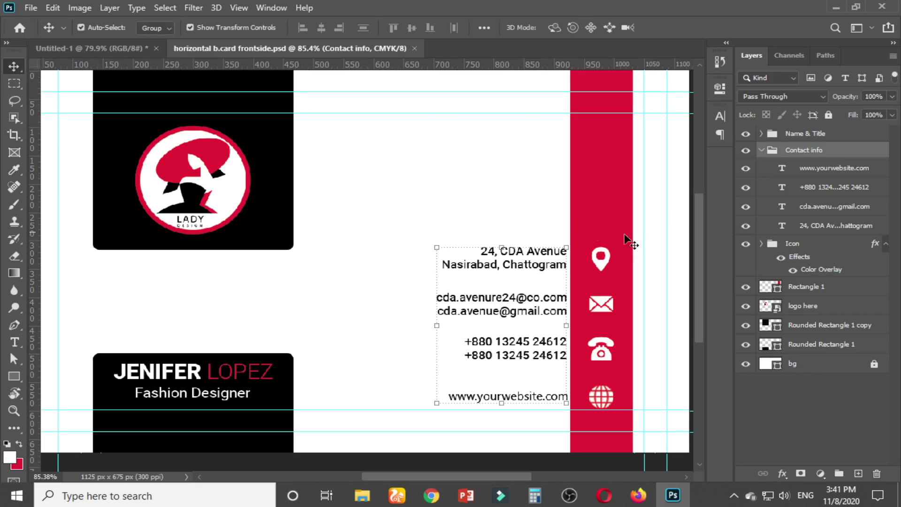
# Apply Roboto Regular to the Contact info group's text
pyautogui.click(720, 116)
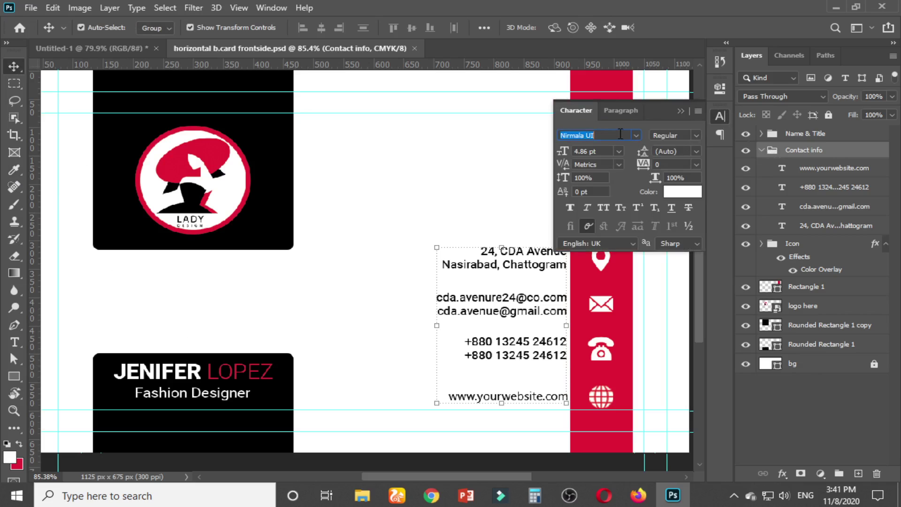
pyautogui.write('robot')
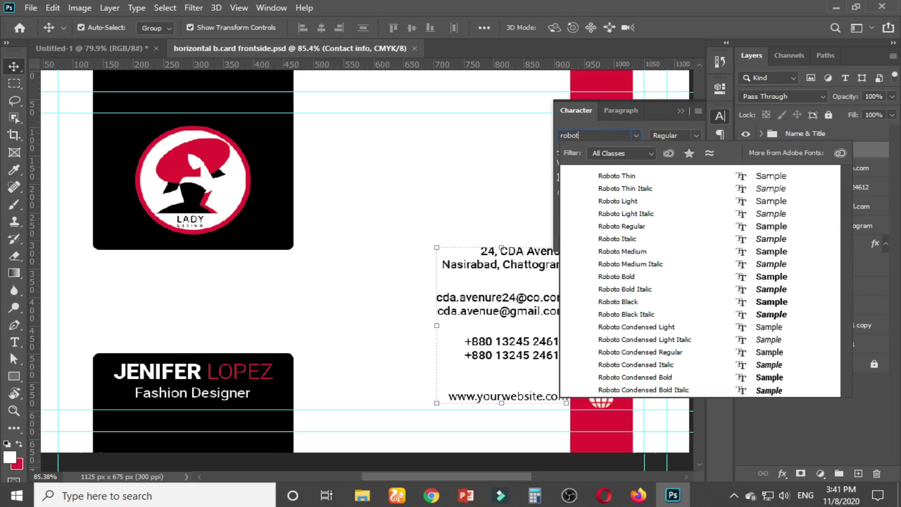
pyautogui.click(635, 227)
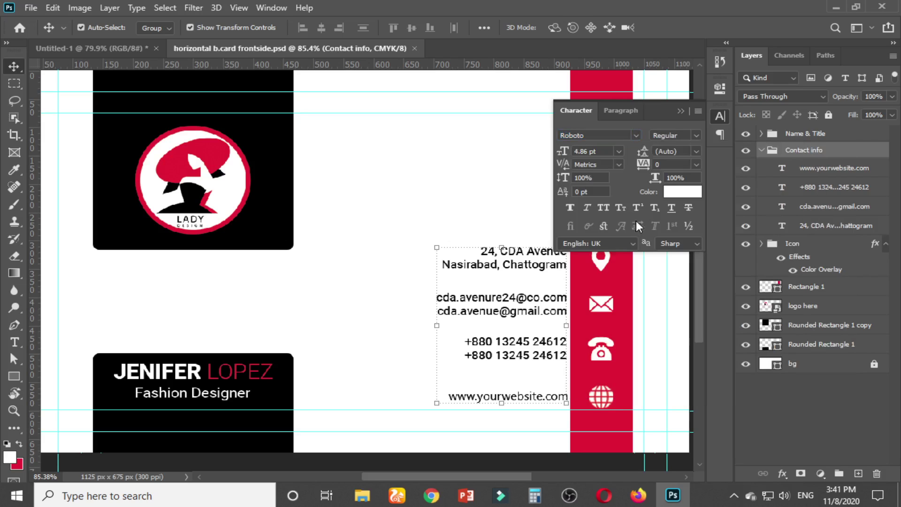
pyautogui.click(682, 111)
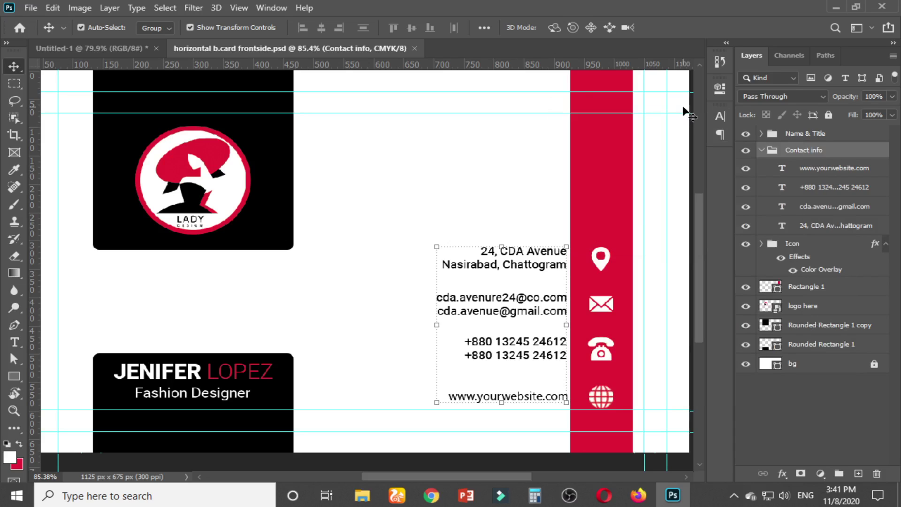
pyautogui.click(722, 116)
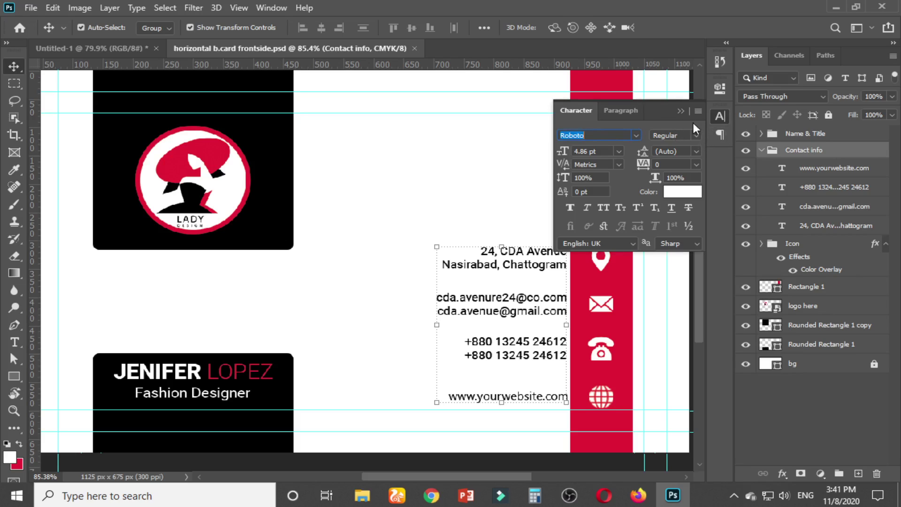
pyautogui.click(679, 112)
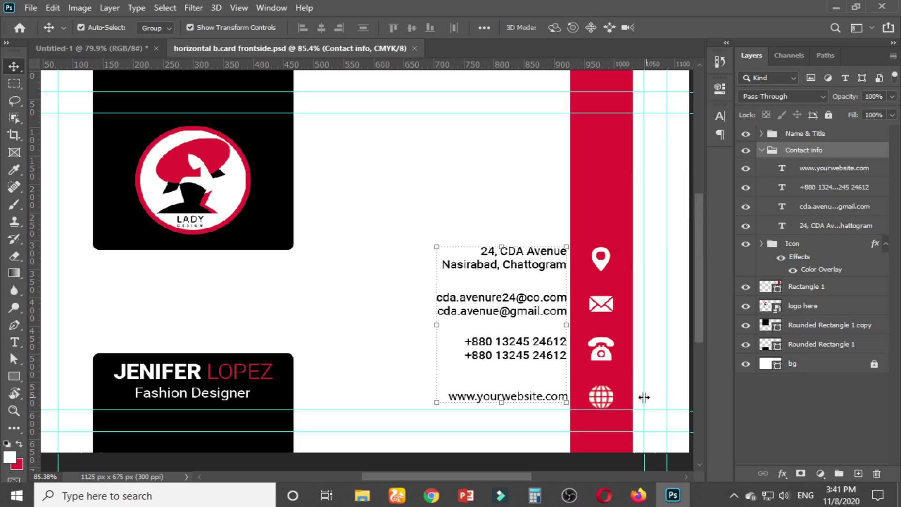
pyautogui.scroll(2, 630, 396)
pyautogui.click(722, 117)
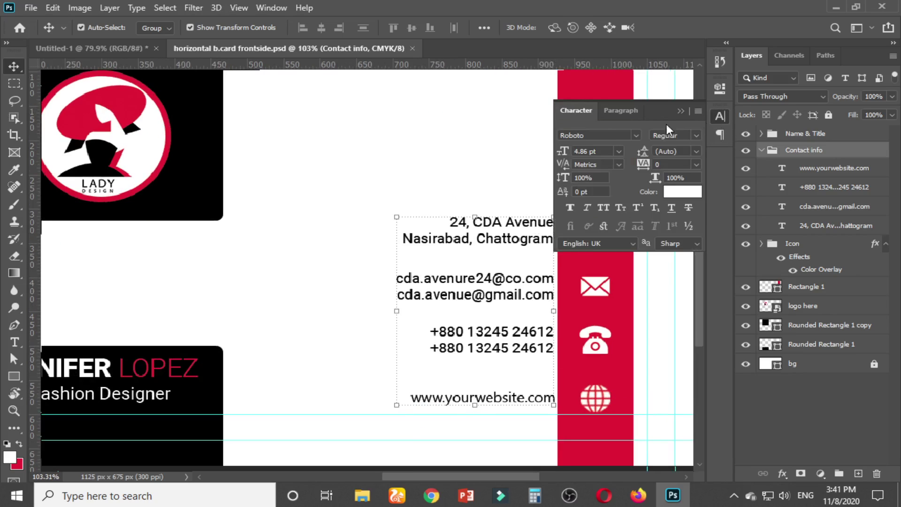
pyautogui.click(587, 151)
pyautogui.write('6')
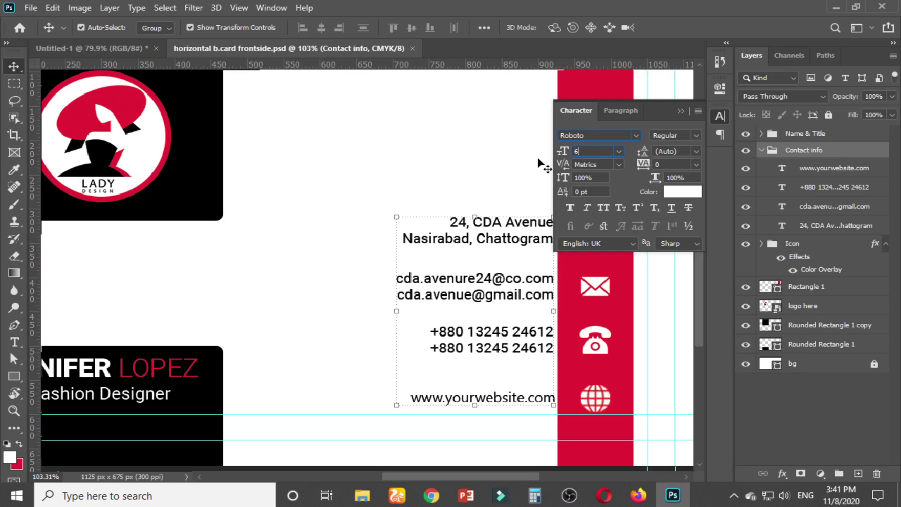
pyautogui.press('Return')
pyautogui.click(816, 170)
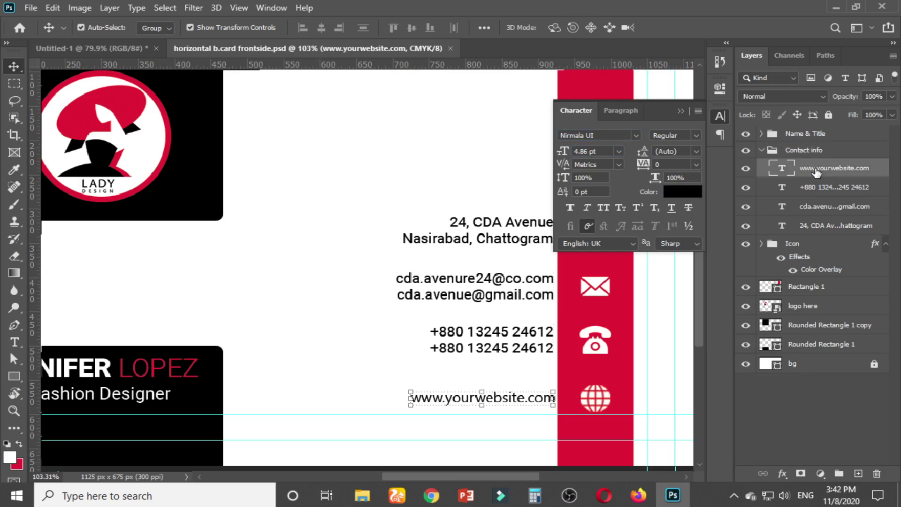
# Give all four selected contact text layers Roboto Regular at 6 pt
pyautogui.keyDown('shift'); pyautogui.click(826, 227); pyautogui.keyUp('shift')
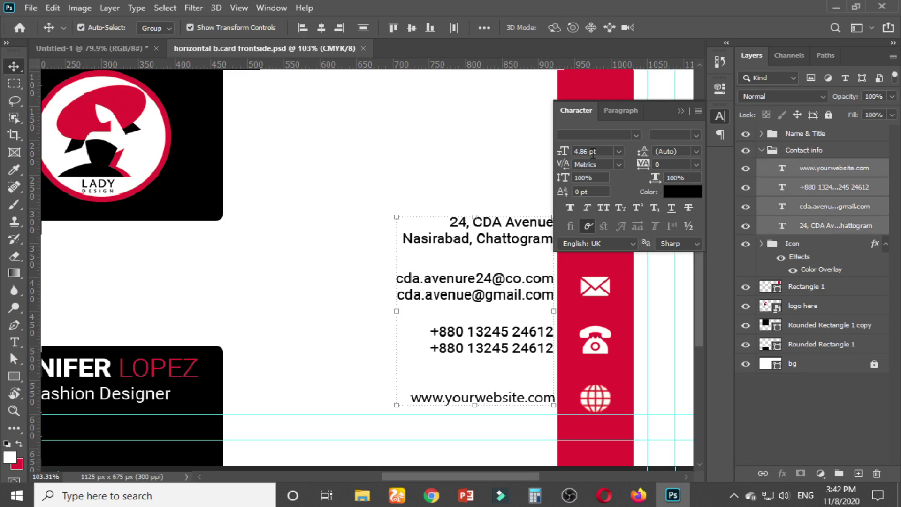
pyautogui.click(593, 133)
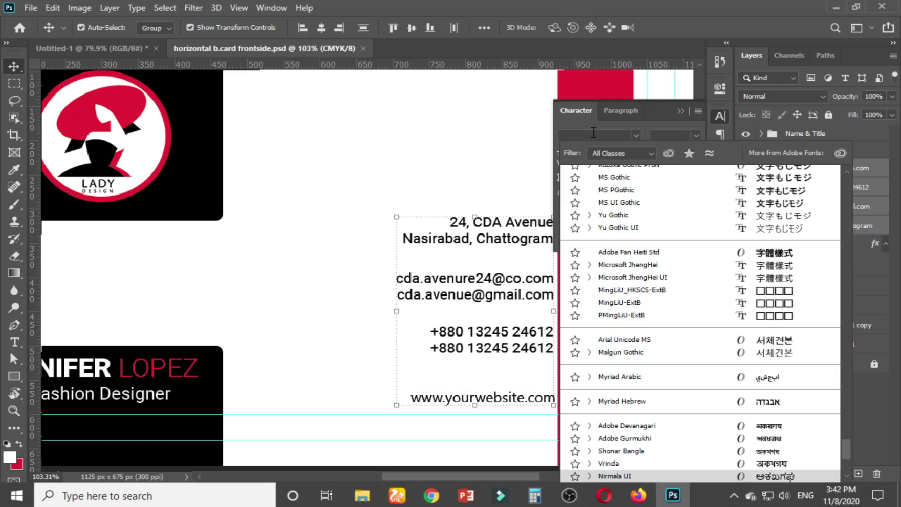
pyautogui.write('roboto')
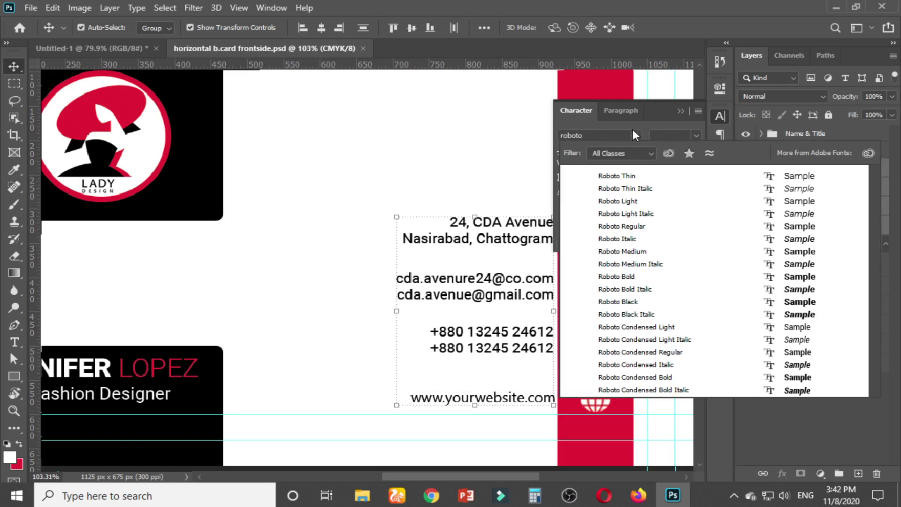
pyautogui.press('Down')
pyautogui.press('Down')
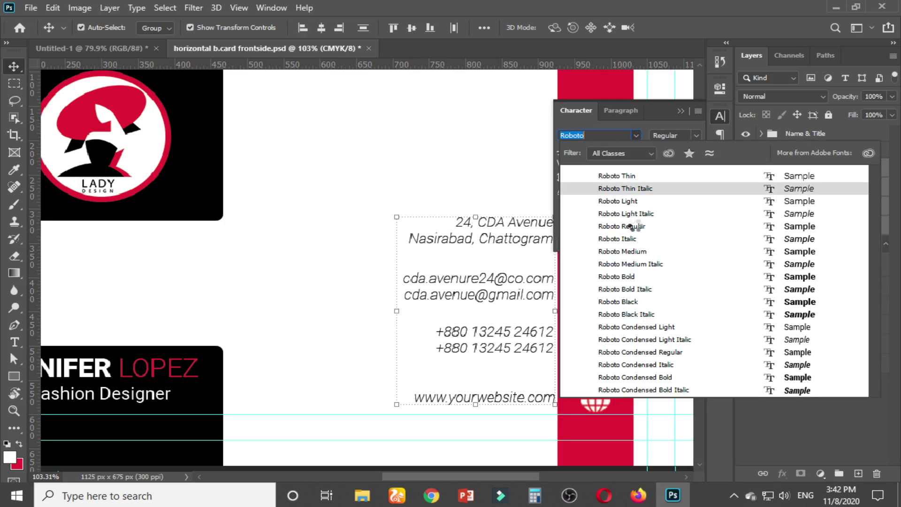
pyautogui.click(632, 226)
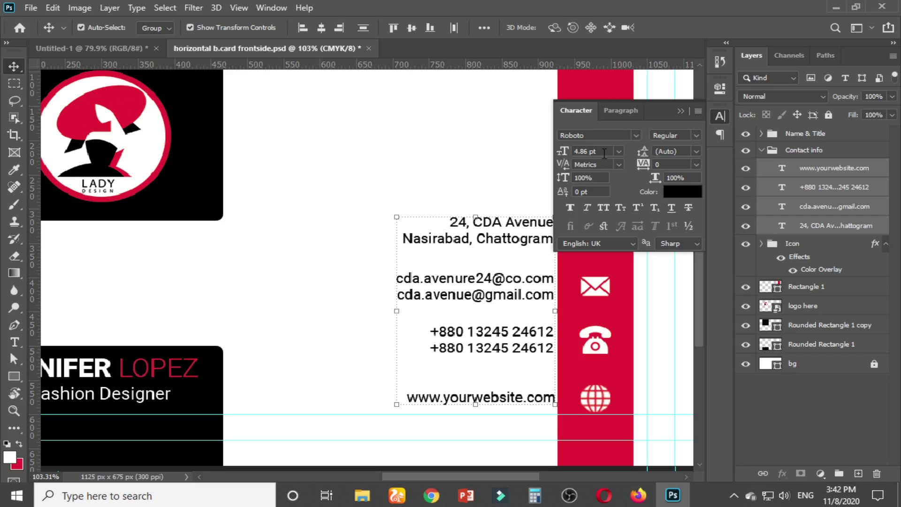
pyautogui.click(562, 152)
pyautogui.write('6')
pyautogui.press('Return')
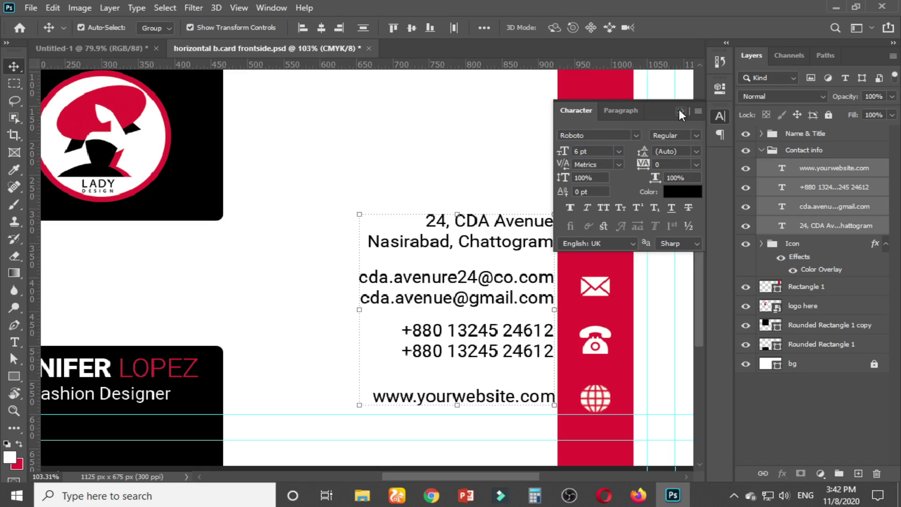
pyautogui.click(680, 110)
pyautogui.click(530, 181)
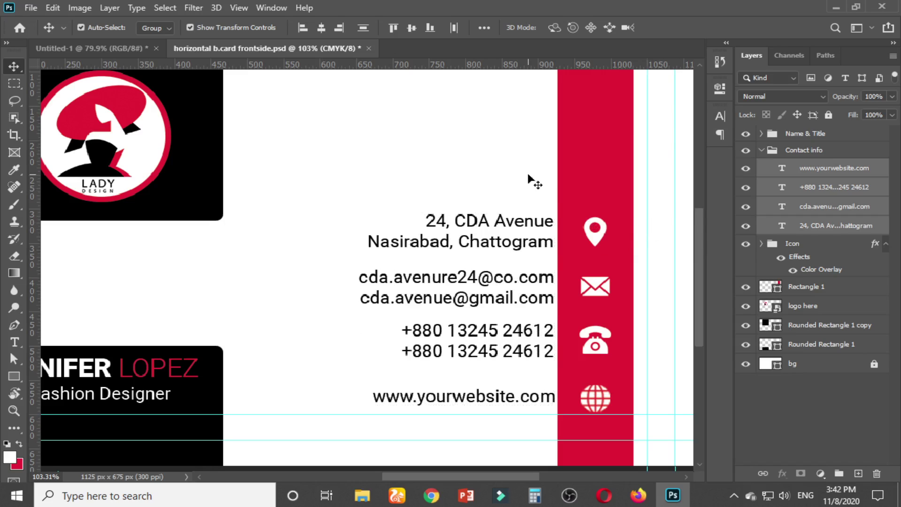
pyautogui.click(509, 306)
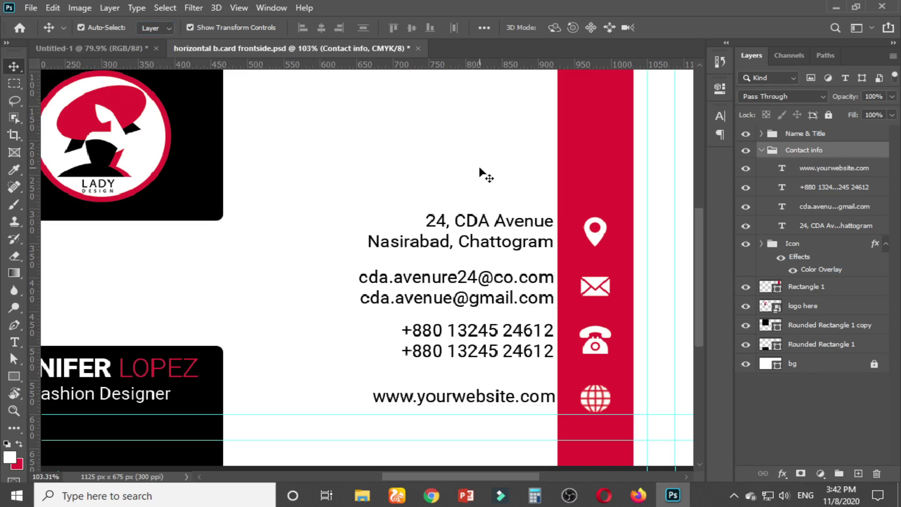
# Pair the address and email text layers with their location and envelope icons
pyautogui.click(493, 188)
pyautogui.click(511, 229)
pyautogui.keyDown('shift'); pyautogui.click(593, 240); pyautogui.keyUp('shift')
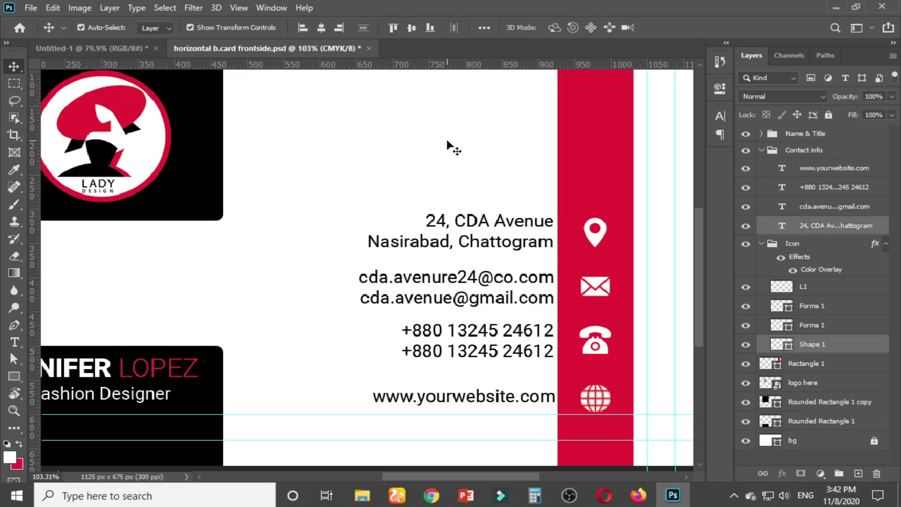
pyautogui.click(513, 282)
pyautogui.click(610, 287)
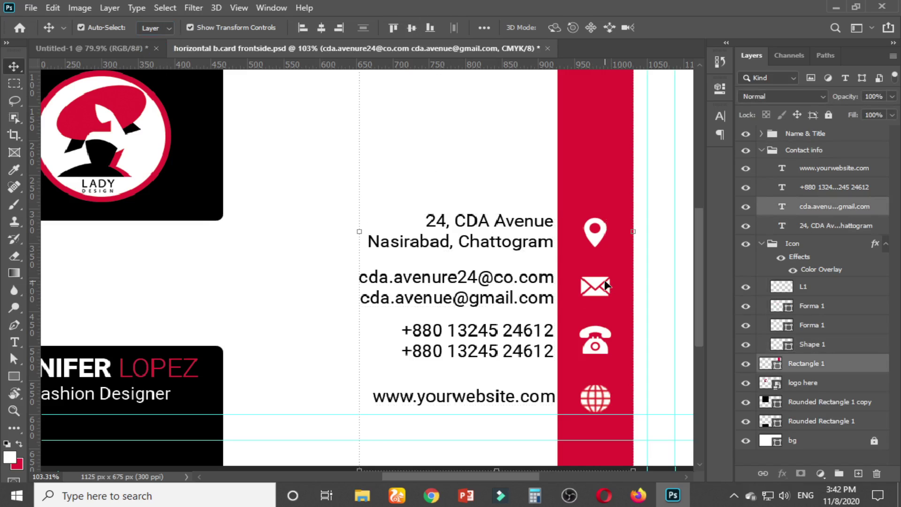
pyautogui.click(519, 281)
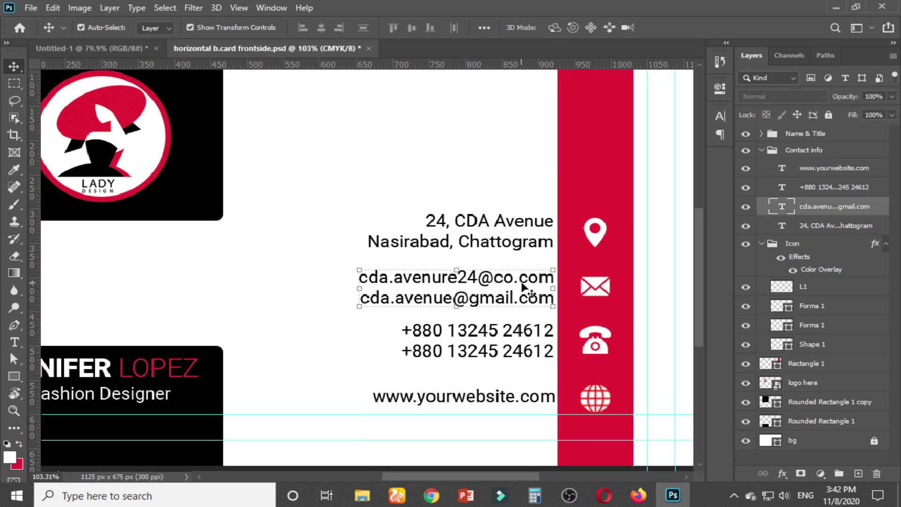
pyautogui.keyDown('shift'); pyautogui.click(596, 287); pyautogui.keyUp('shift')
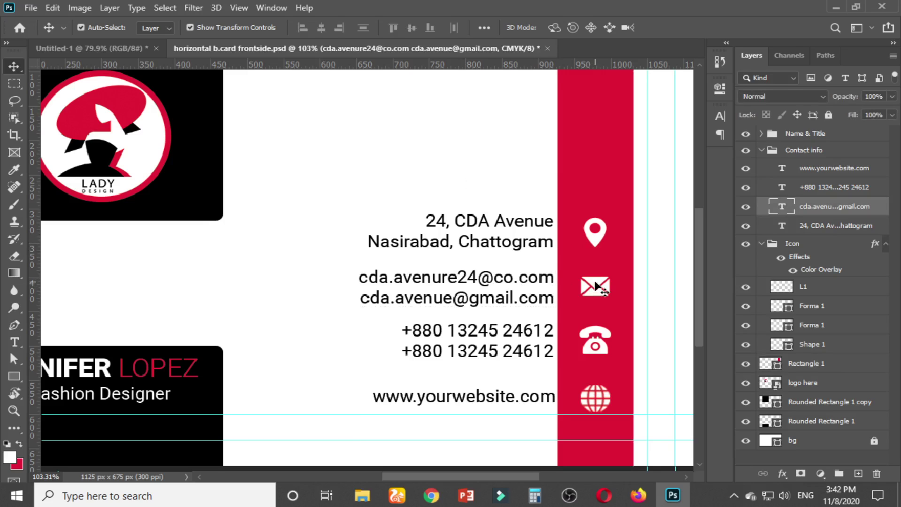
pyautogui.click(462, 132)
# Pair the phone and website text with their icons, aligning vertical centres with the globe
pyautogui.click(524, 338)
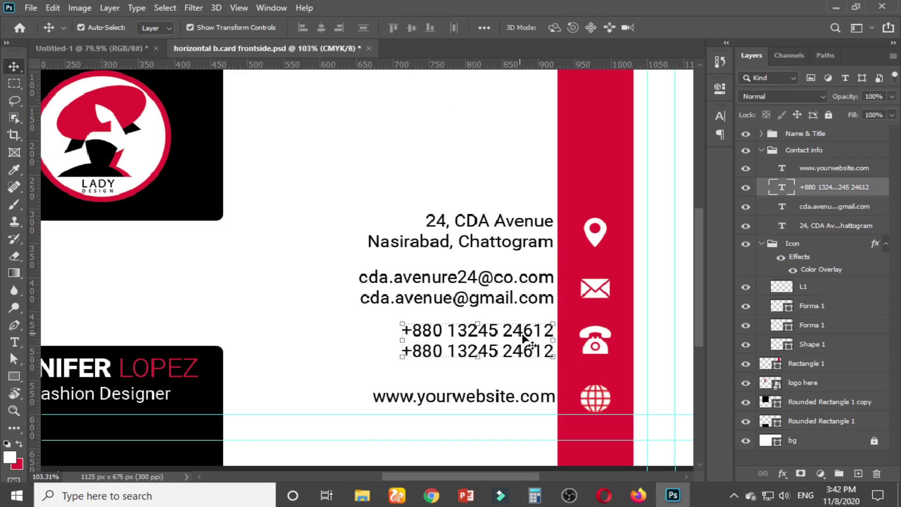
pyautogui.keyDown('shift'); pyautogui.click(595, 337); pyautogui.keyUp('shift')
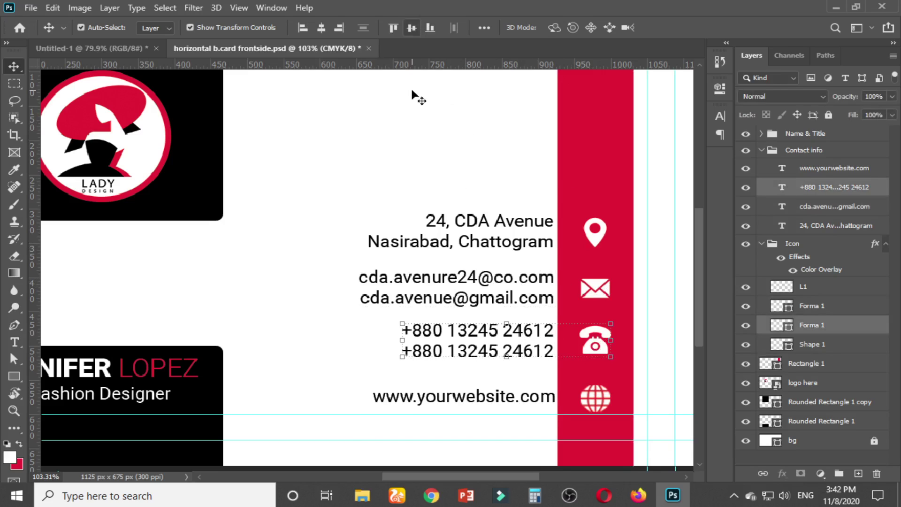
pyautogui.click(475, 210)
pyautogui.click(528, 399)
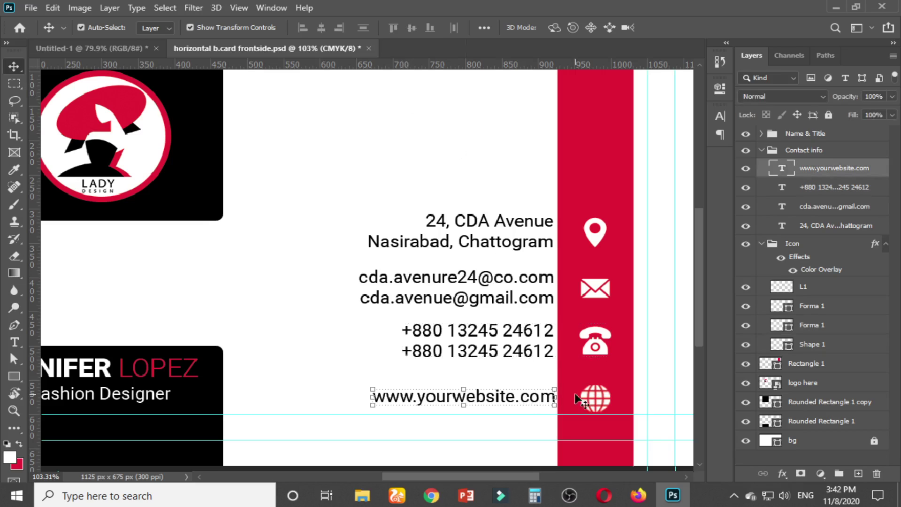
pyautogui.keyDown('shift'); pyautogui.click(592, 398); pyautogui.keyUp('shift')
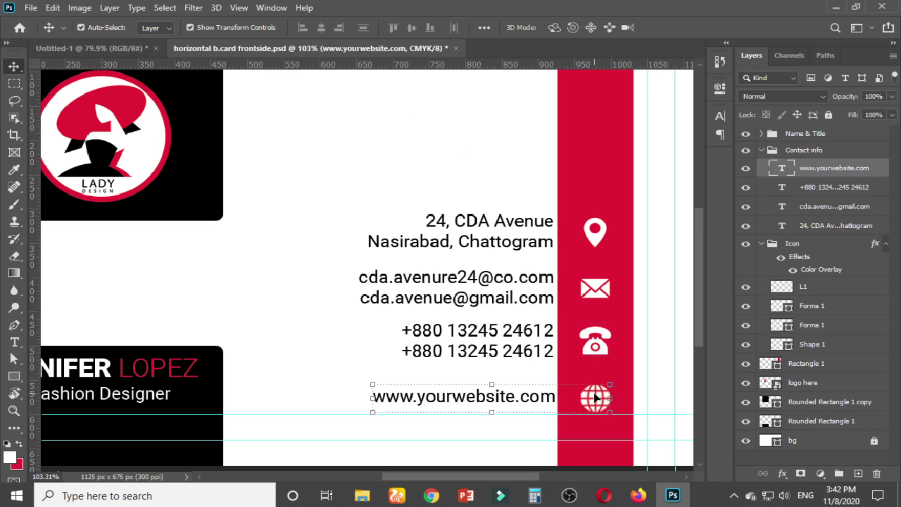
pyautogui.click(410, 28)
pyautogui.click(427, 123)
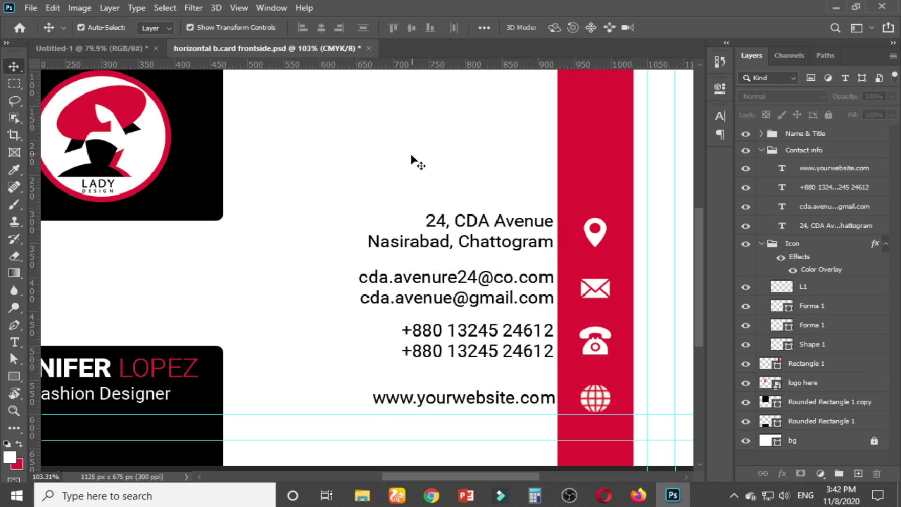
# Nudge the four contact text lines slightly left and save the card
pyautogui.scroll(-1, 411, 155)
pyautogui.moveTo(385, 170); pyautogui.dragTo(471, 376)
pyautogui.press('Left')
pyautogui.press('Left')
pyautogui.press('Left')
pyautogui.press('Left')
pyautogui.press('Left')
pyautogui.press('Left')
pyautogui.press('Left')
pyautogui.press('Left')
pyautogui.press('Left')
pyautogui.press('Left')
pyautogui.press('Left')
pyautogui.press('Left')
pyautogui.press('Left')
pyautogui.press('Left')
pyautogui.press('Left')
pyautogui.press('Left')
pyautogui.press('Left')
pyautogui.press('Left')
pyautogui.press('Left')
pyautogui.press('Left')
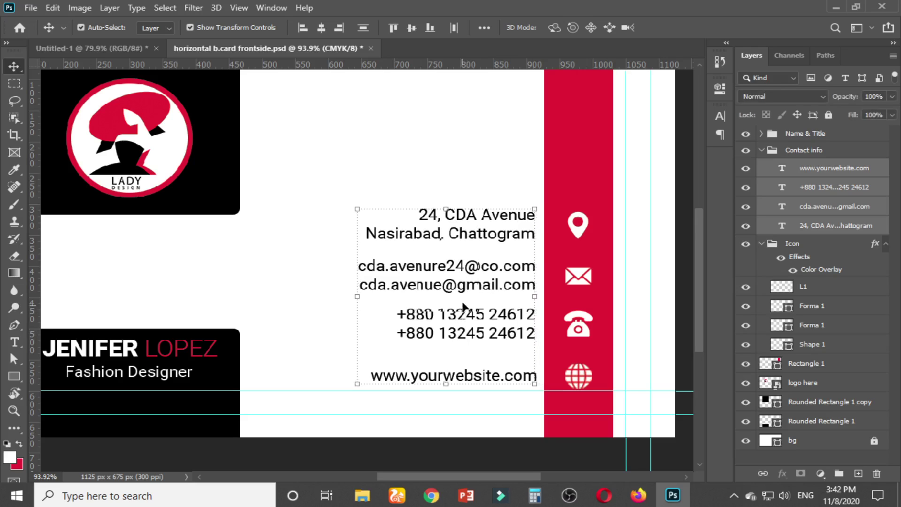
pyautogui.click(412, 156)
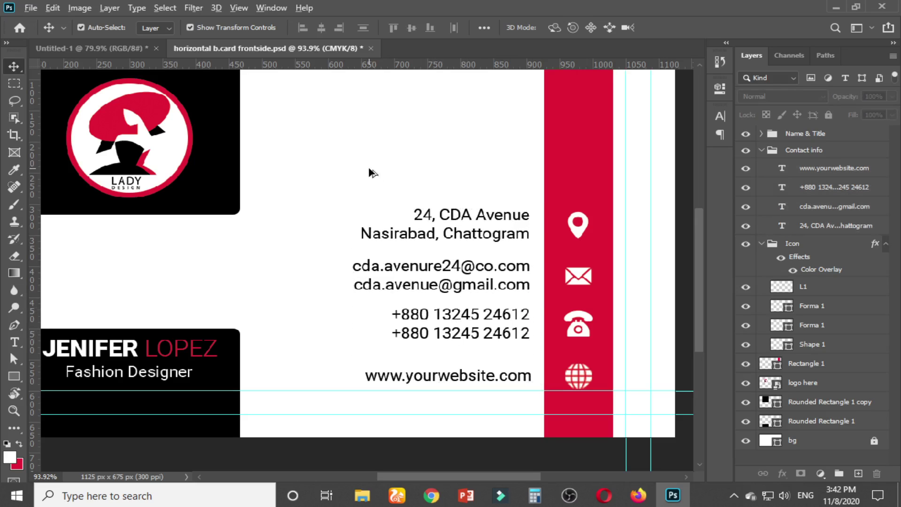
pyautogui.scroll(-2, 369, 169)
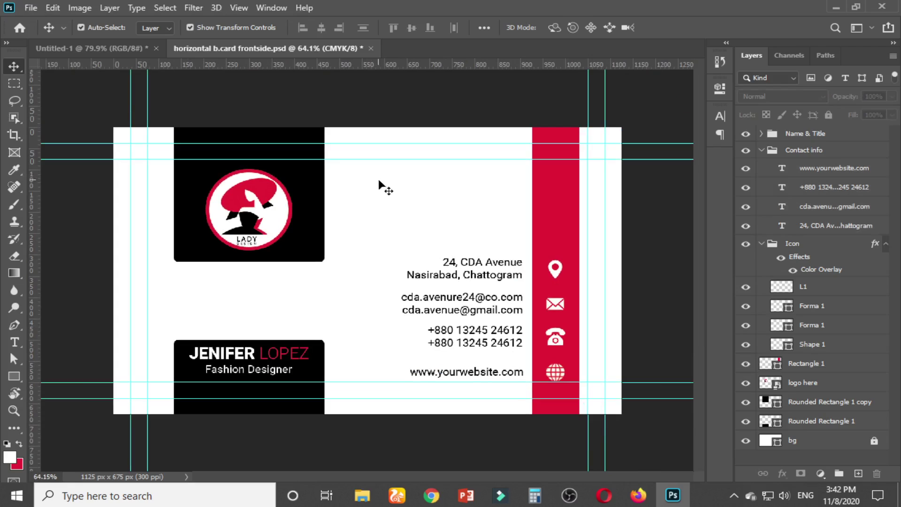
pyautogui.hotkey('ctrl', 's')
pyautogui.click(81, 27)
pyautogui.click(234, 8)
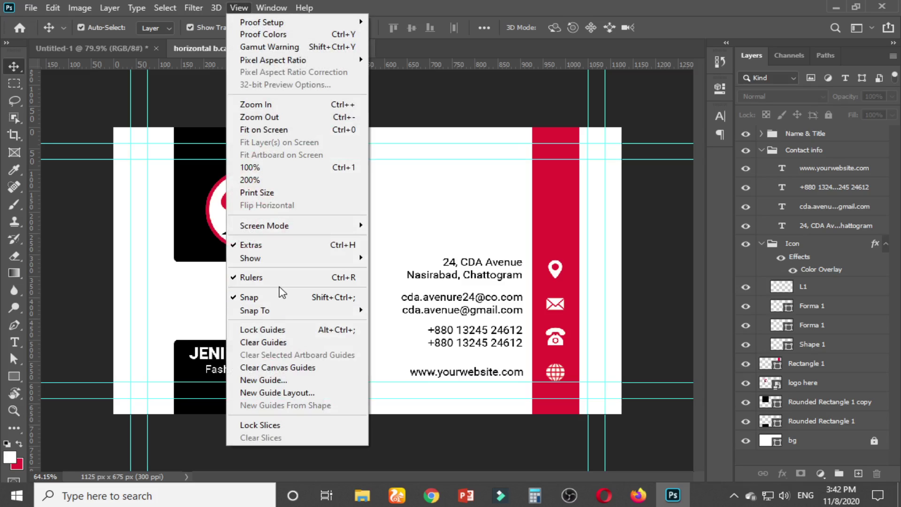
pyautogui.moveTo(272, 257)
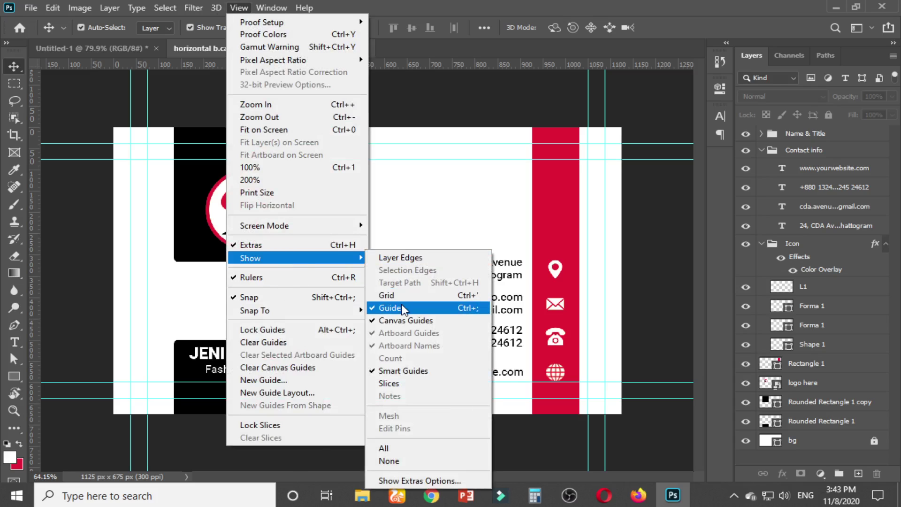
pyautogui.click(402, 307)
pyautogui.scroll(-3, 390, 277)
pyautogui.scroll(2, 404, 310)
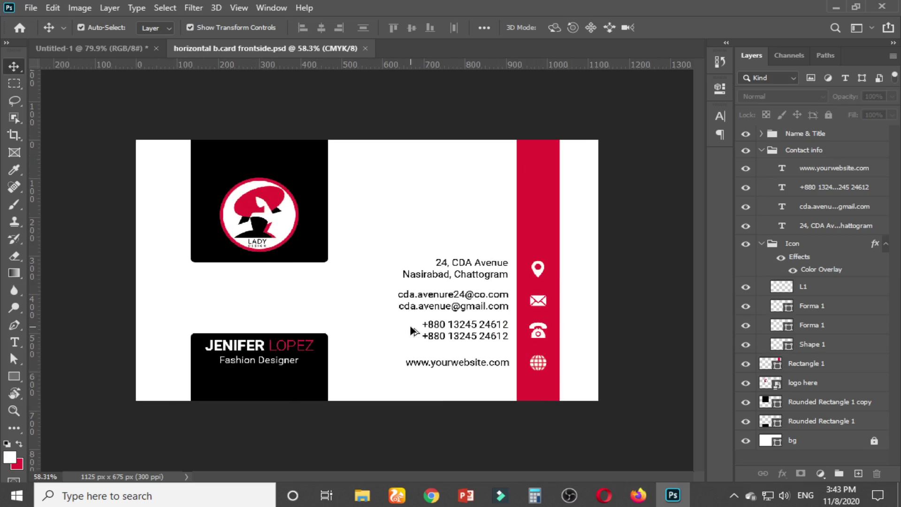
pyautogui.scroll(1, 410, 324)
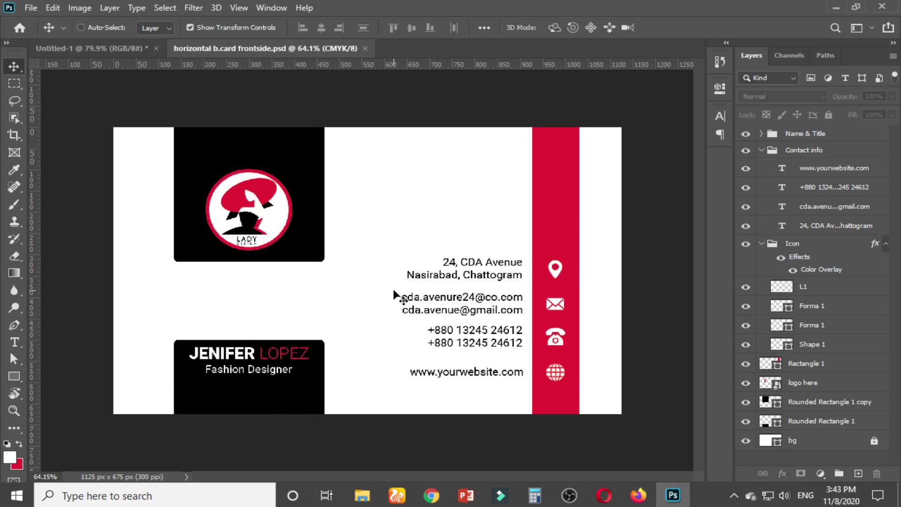
pyautogui.hotkey('ctrl', ';')
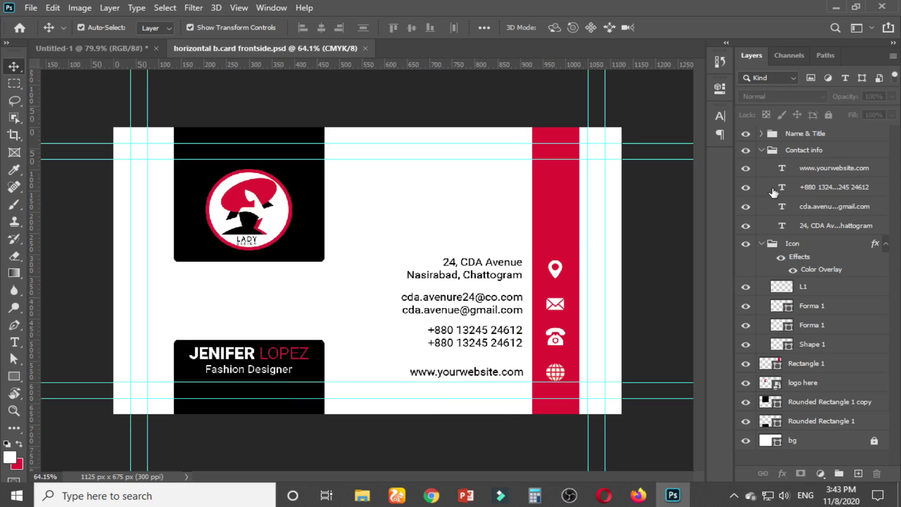
# Move Rectangle 1 below logo here, group the three shape layers, and name the group 'shape'
pyautogui.click(761, 150)
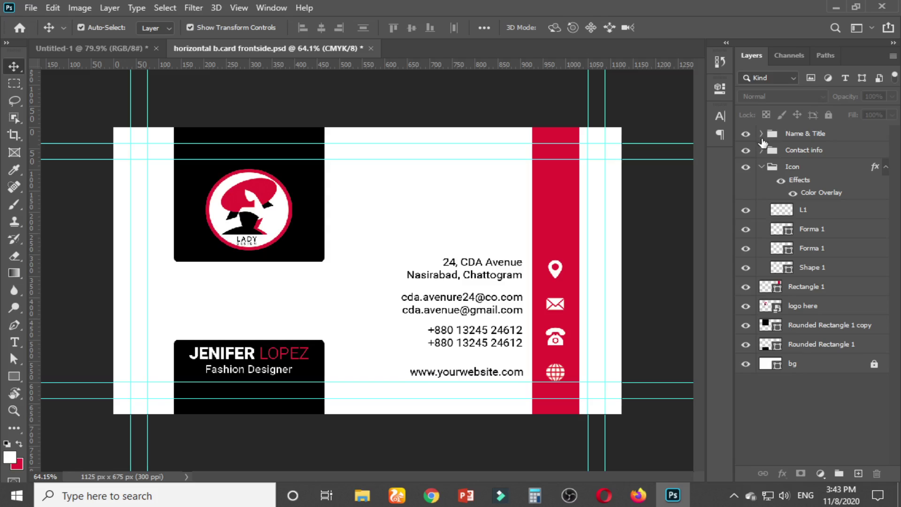
pyautogui.click(762, 168)
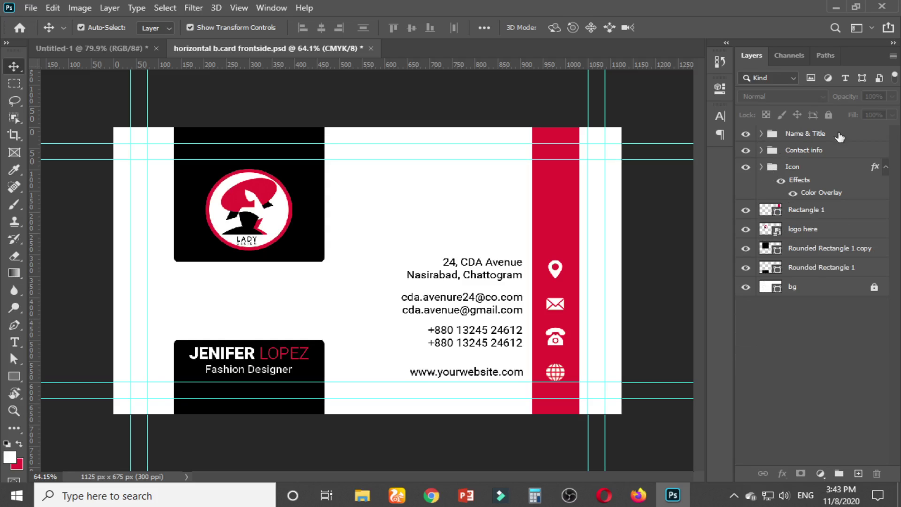
pyautogui.click(804, 214)
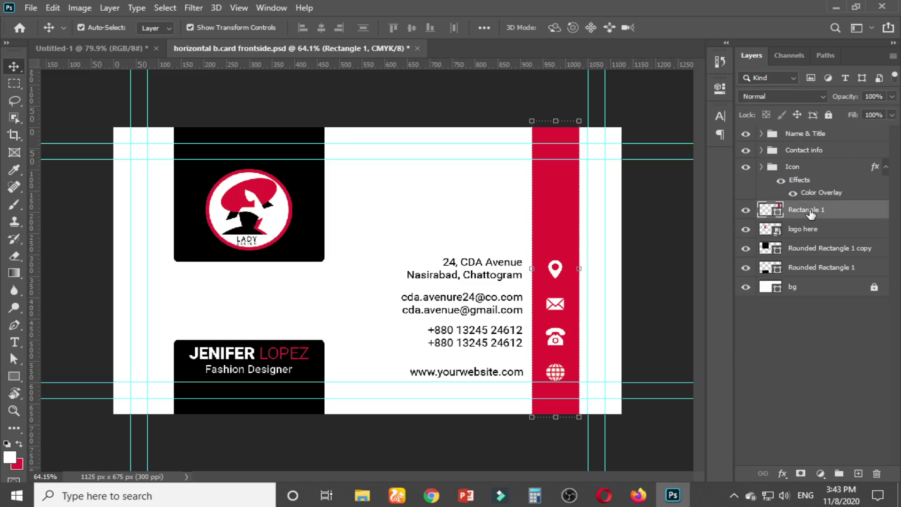
pyautogui.moveTo(811, 214); pyautogui.dragTo(816, 249)
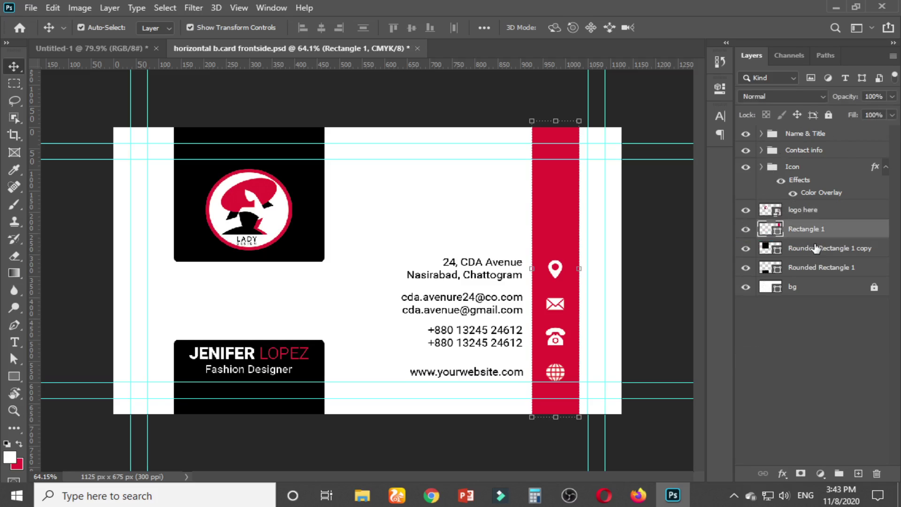
pyautogui.keyDown('shift'); pyautogui.click(812, 268); pyautogui.keyUp('shift')
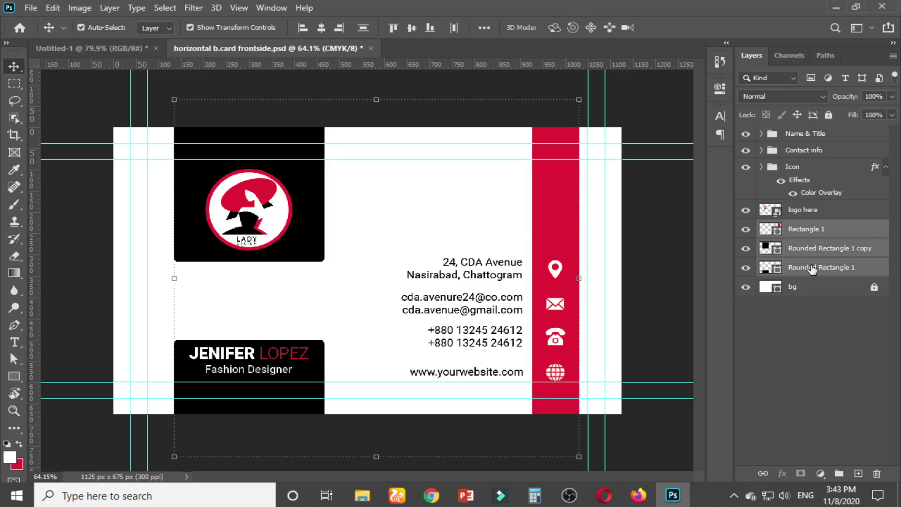
pyautogui.hotkey('ctrl', 'g')
pyautogui.doubleClick(797, 228)
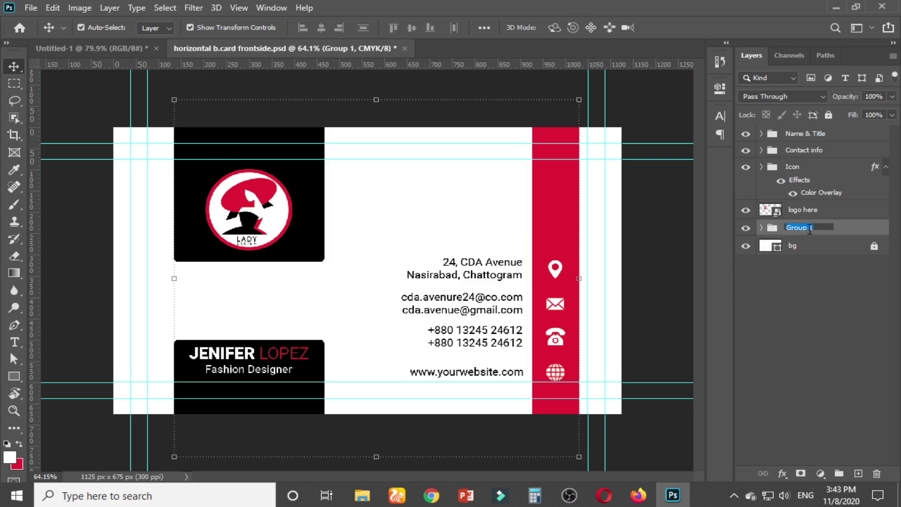
pyautogui.write('shape')
pyautogui.press('Return')
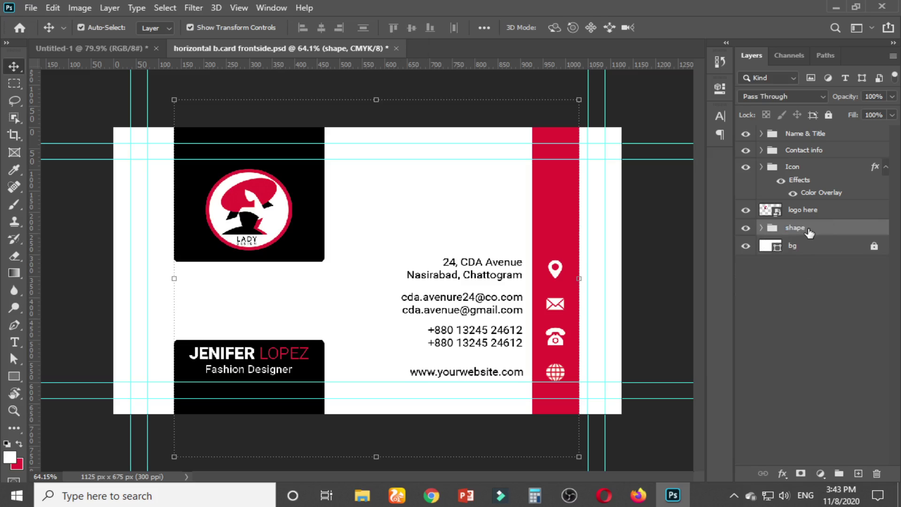
# Move the logo here layer to the top of the stack and toggle its visibility to compare
pyautogui.click(809, 211)
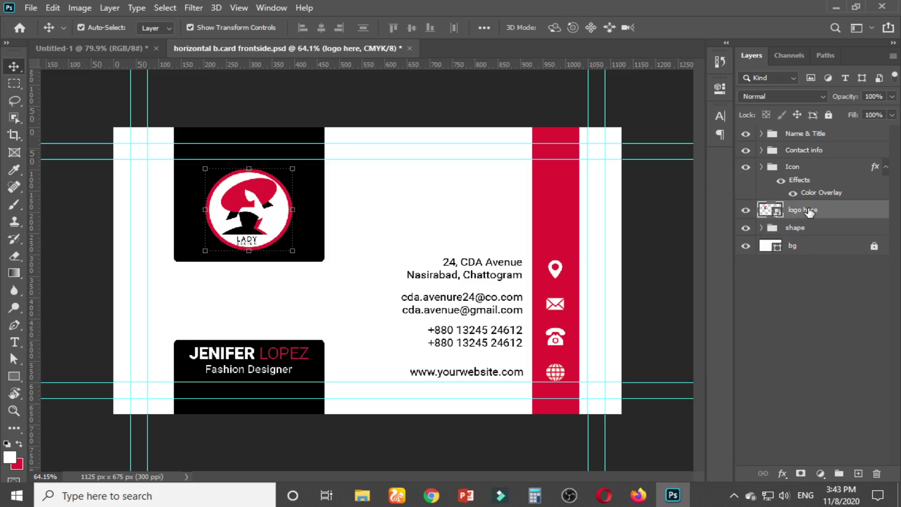
pyautogui.moveTo(809, 212); pyautogui.dragTo(798, 126)
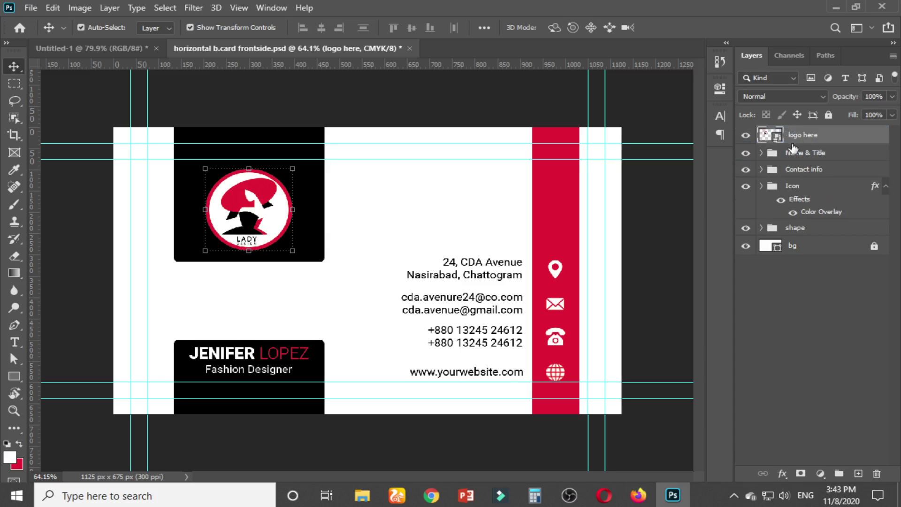
pyautogui.click(746, 135)
pyautogui.click(747, 136)
pyautogui.click(416, 83)
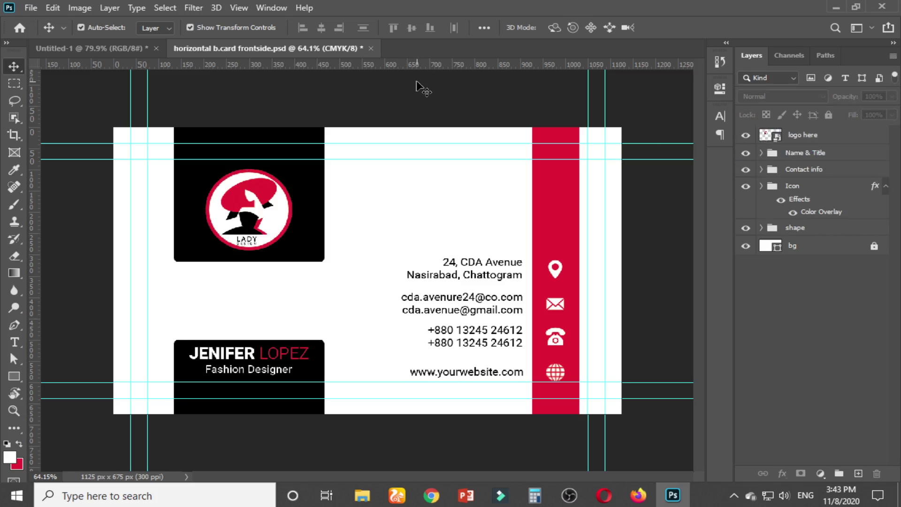
# Enlarge the LADY logo with a transform and shift it slightly down
pyautogui.click(279, 197)
pyautogui.moveTo(294, 252); pyautogui.dragTo(301, 257)
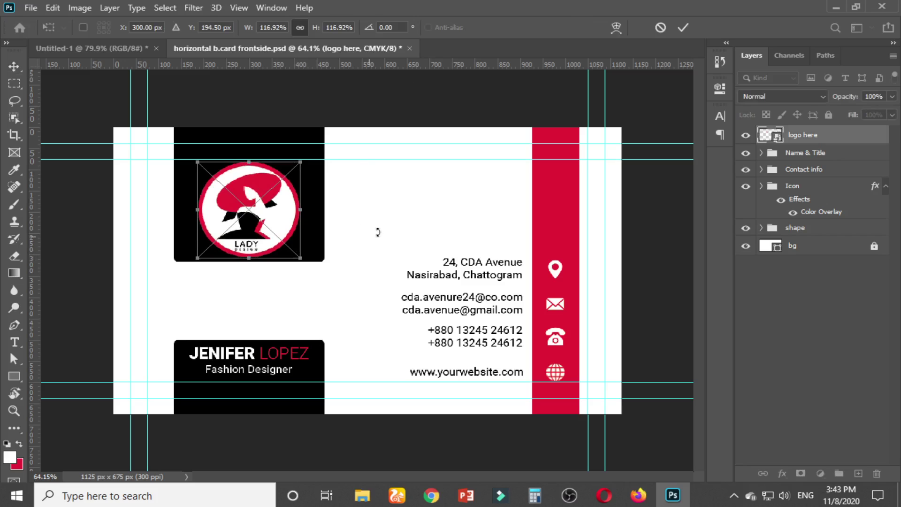
pyautogui.press('Return')
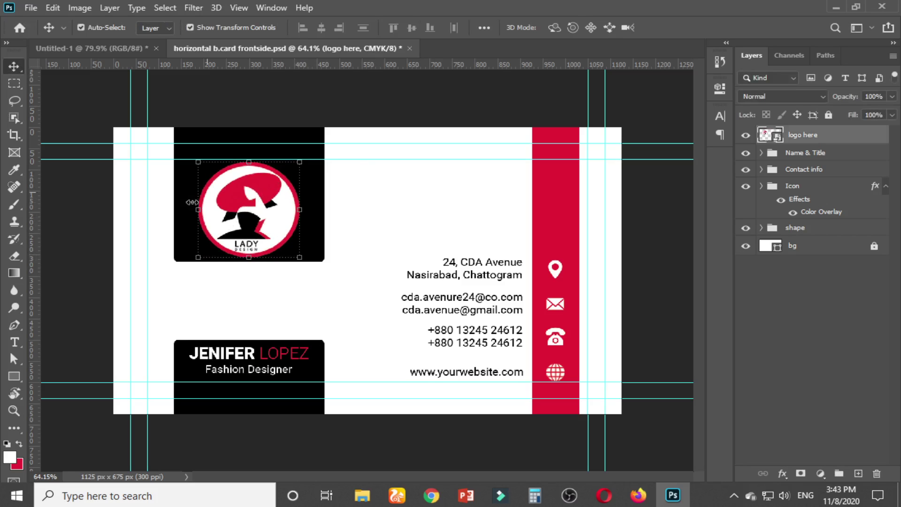
pyautogui.hotkey('ctrl', '+')
pyautogui.scroll(1, 221, 252)
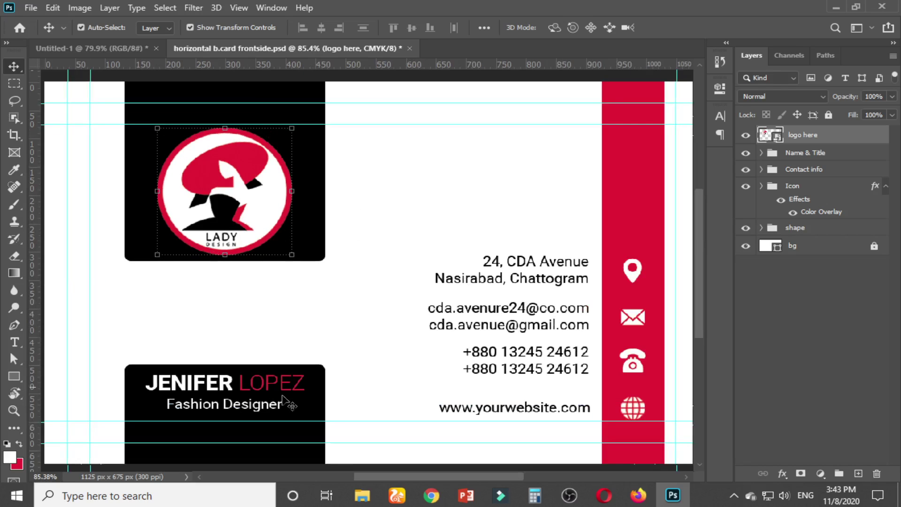
pyautogui.scroll(1, 257, 254)
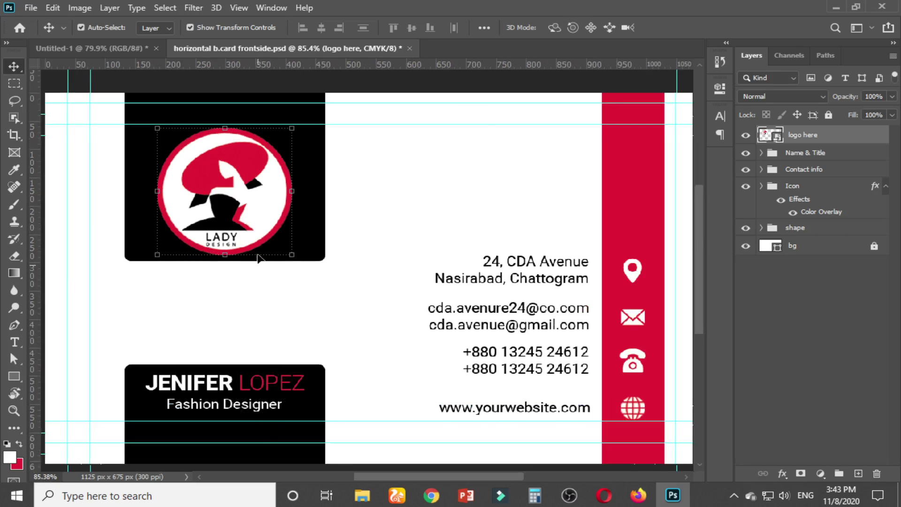
pyautogui.scroll(2, 258, 257)
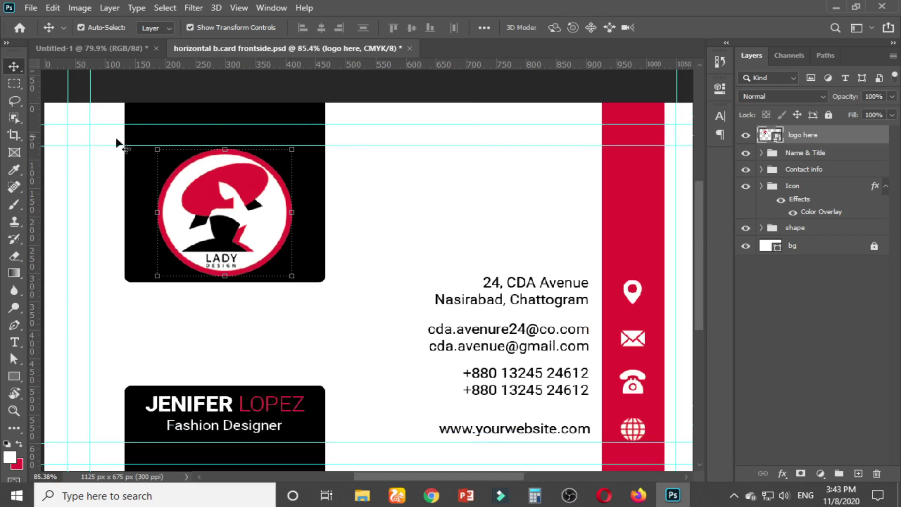
pyautogui.moveTo(163, 175); pyautogui.dragTo(163, 180)
# Centre the logo vertically within a marquee drawn around its black panel
pyautogui.click(15, 83)
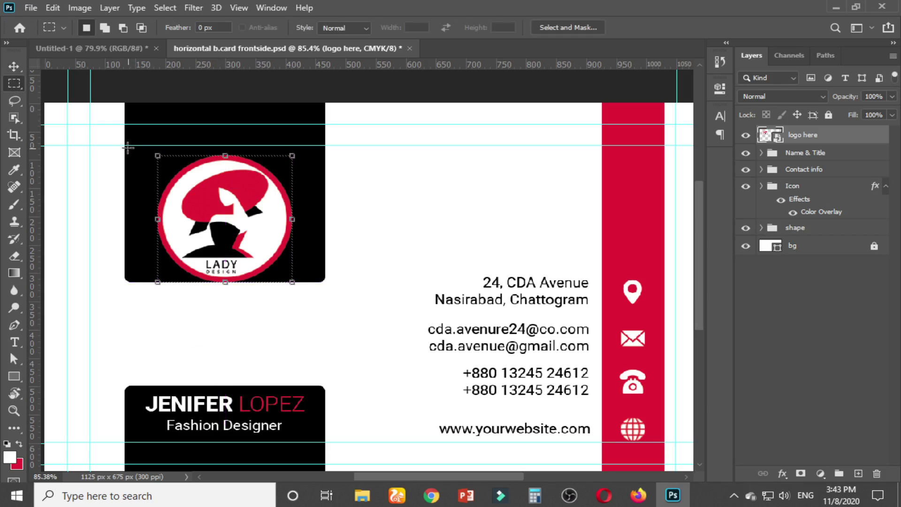
pyautogui.moveTo(124, 146); pyautogui.dragTo(327, 282)
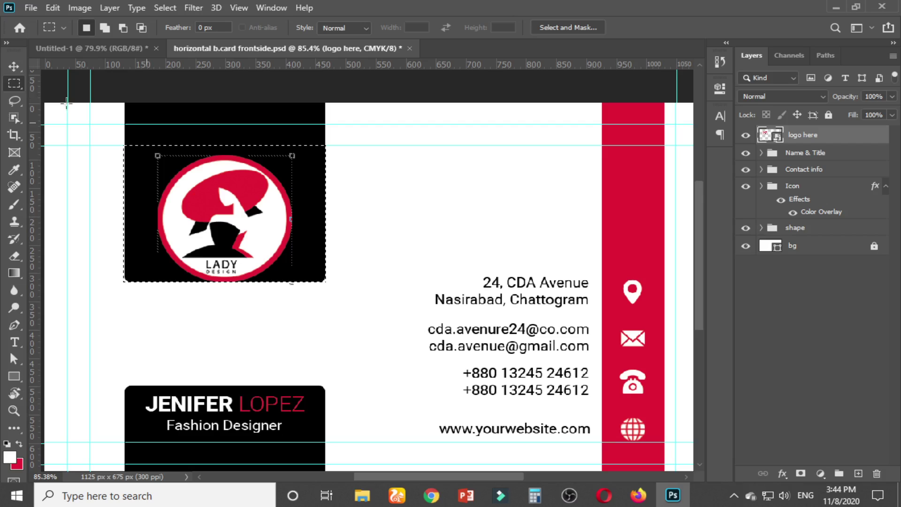
pyautogui.click(14, 67)
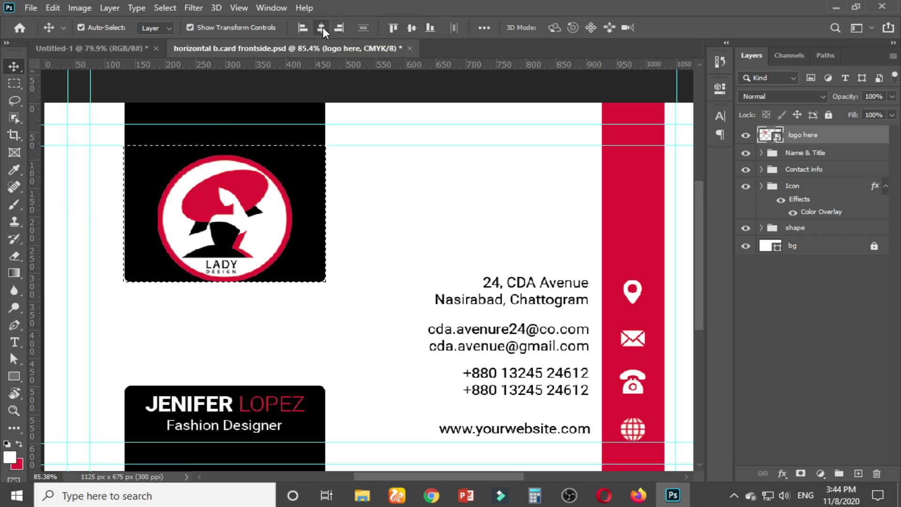
pyautogui.click(413, 28)
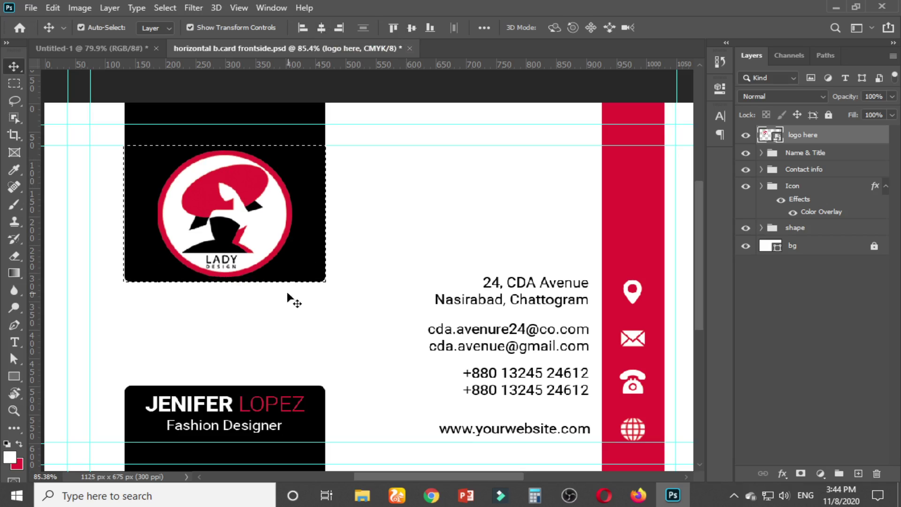
pyautogui.hotkey('ctrl', 'd')
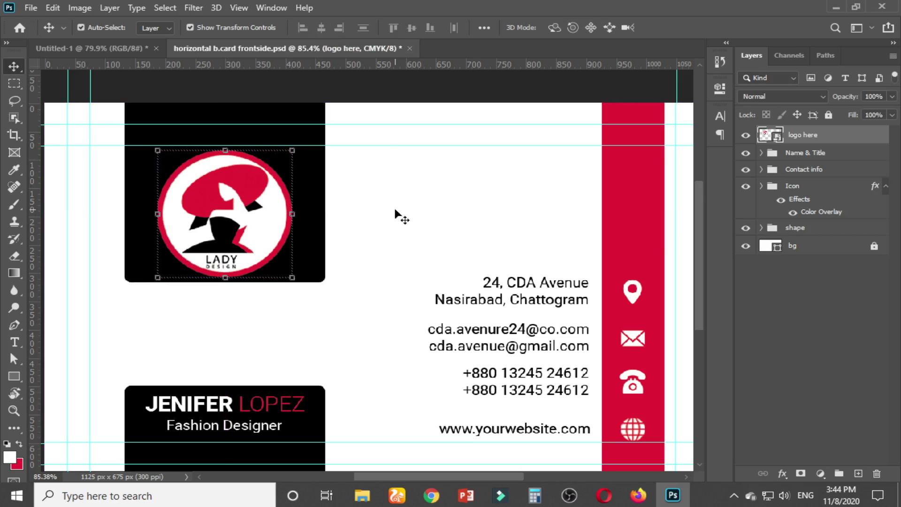
pyautogui.click(399, 217)
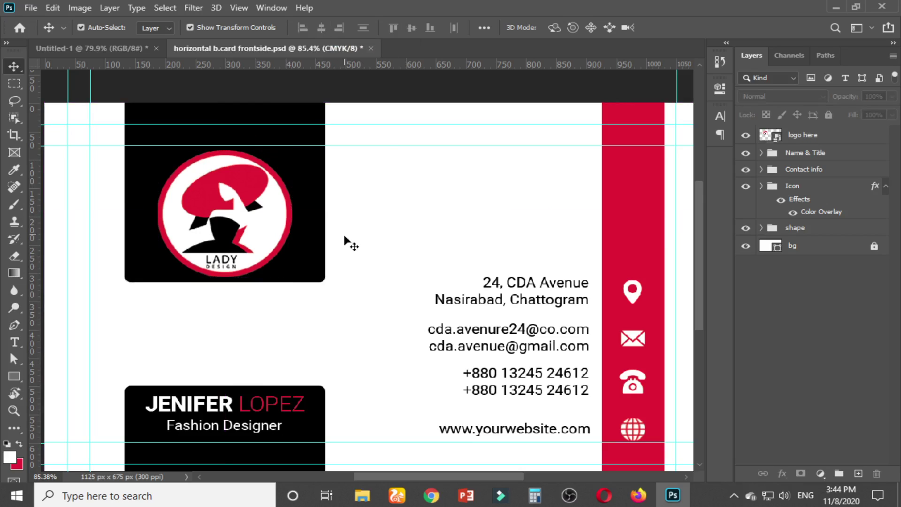
# Switch over to the Chrome browser window
pyautogui.scroll(-5, 305, 311)
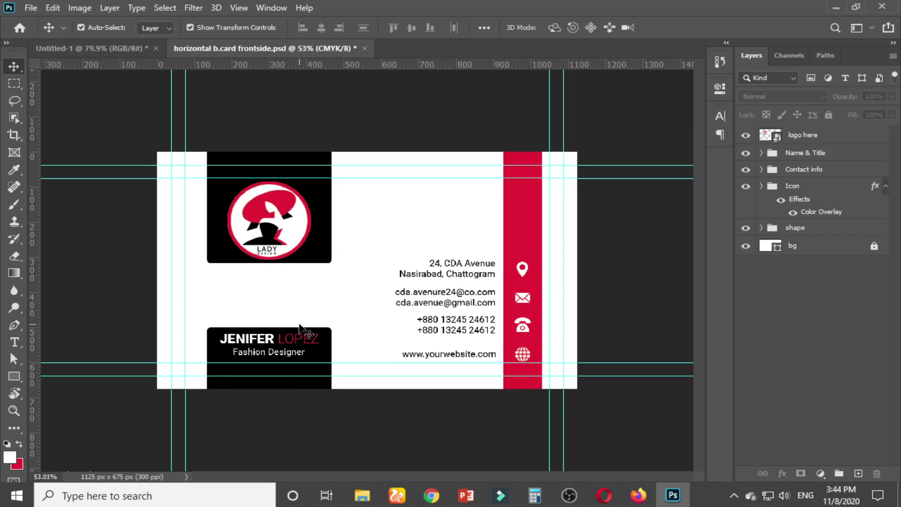
pyautogui.press('ctrl')
pyautogui.scroll(2, 312, 326)
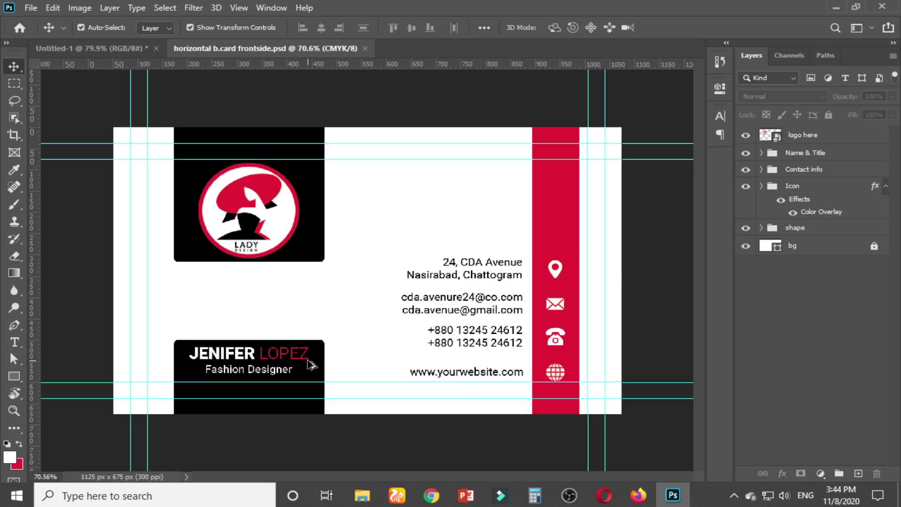
pyautogui.scroll(1, 310, 366)
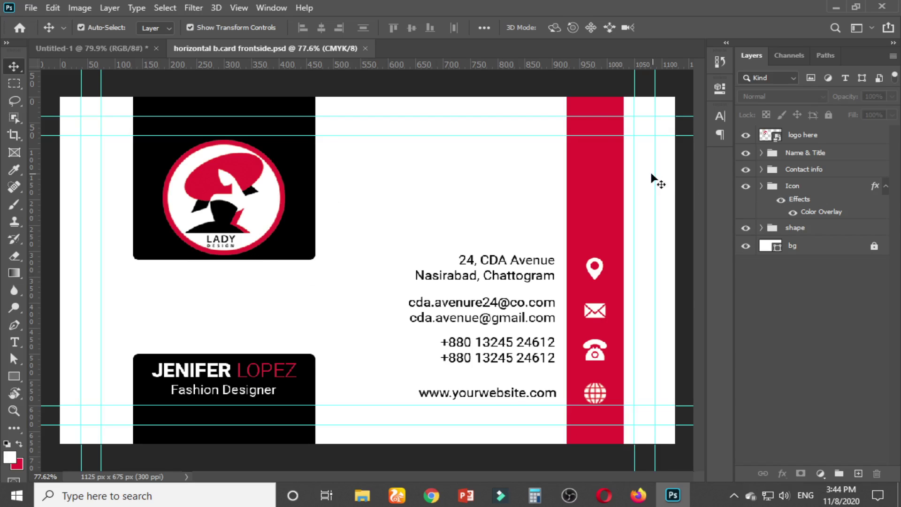
pyautogui.scroll(-3, 357, 192)
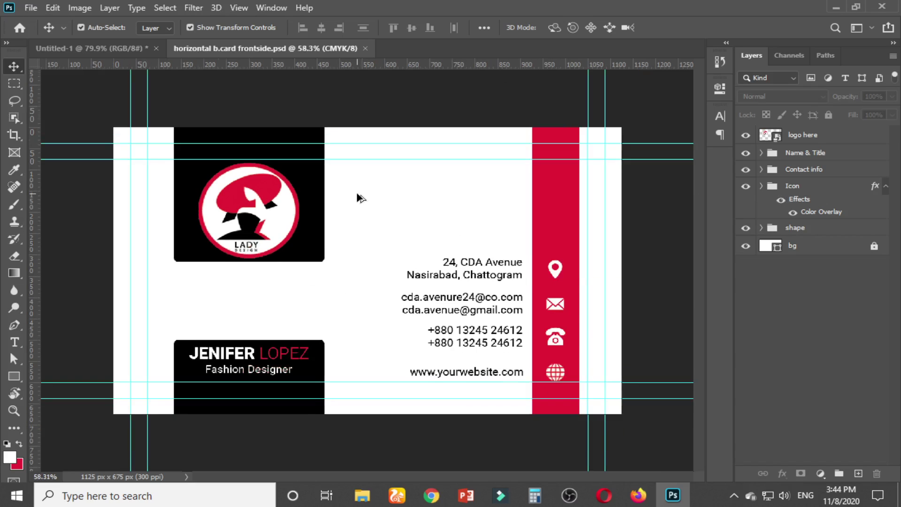
pyautogui.moveTo(431, 495)
pyautogui.click(346, 422)
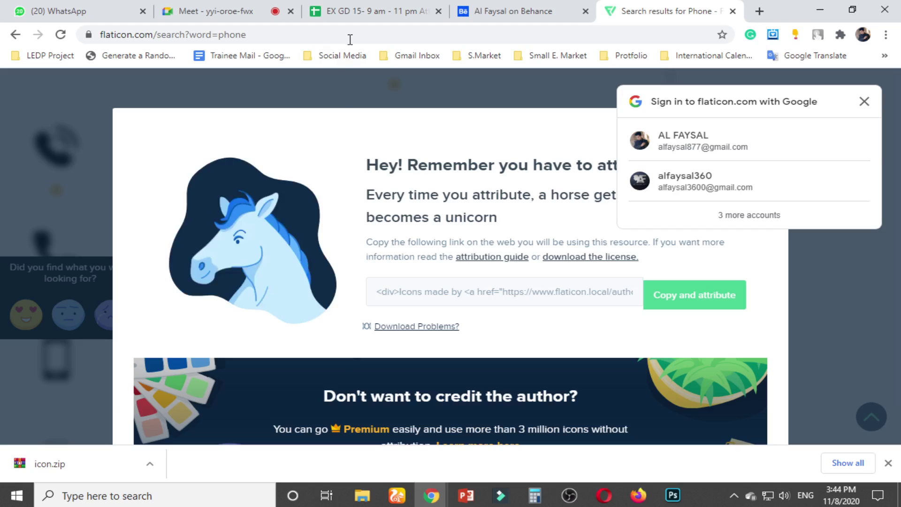
# Close the Meet chat, scroll through the People list, and minimize Chrome
pyautogui.click(270, 15)
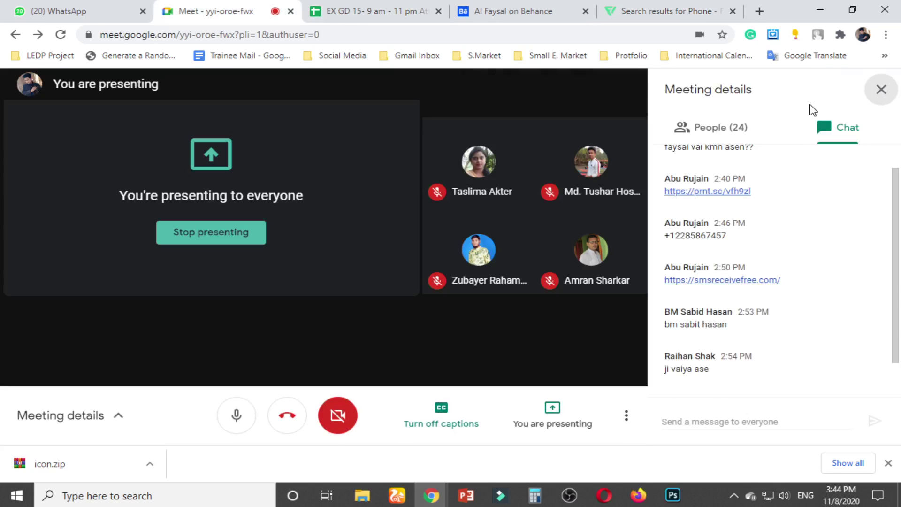
pyautogui.click(881, 90)
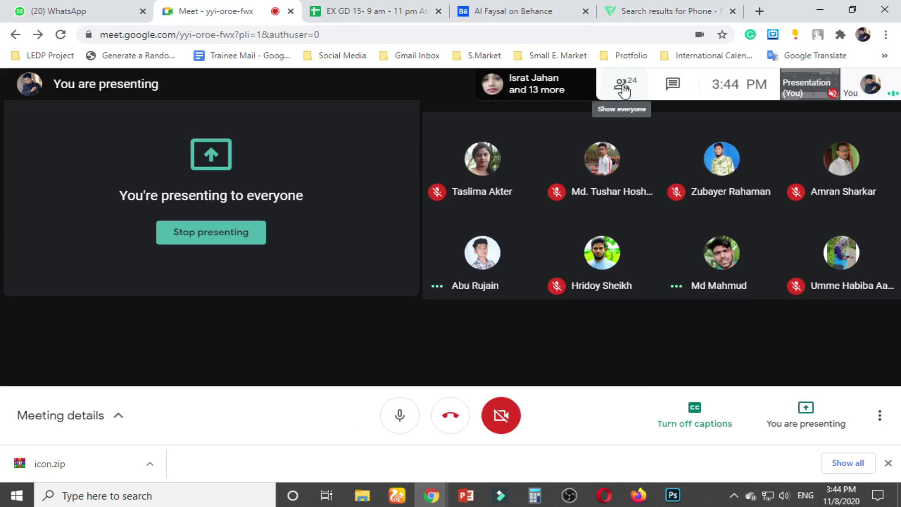
pyautogui.click(624, 83)
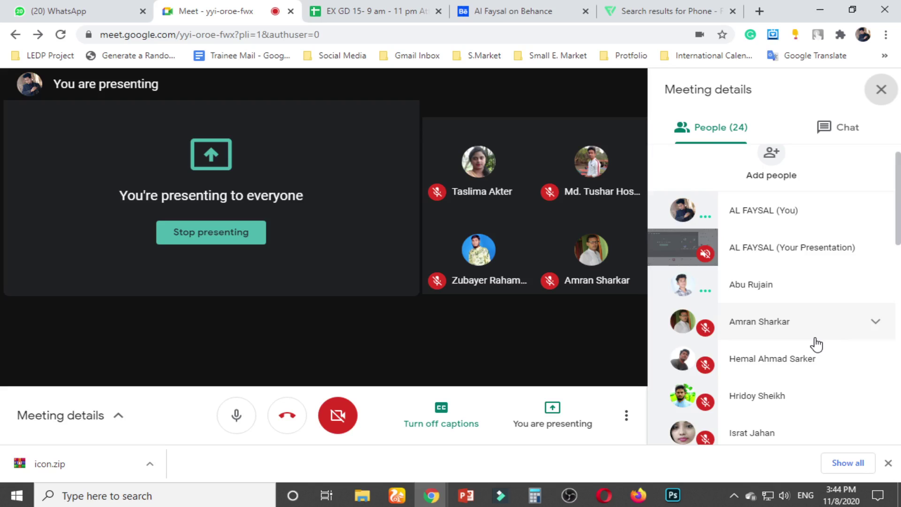
pyautogui.scroll(-6, 816, 342)
pyautogui.scroll(-5, 817, 338)
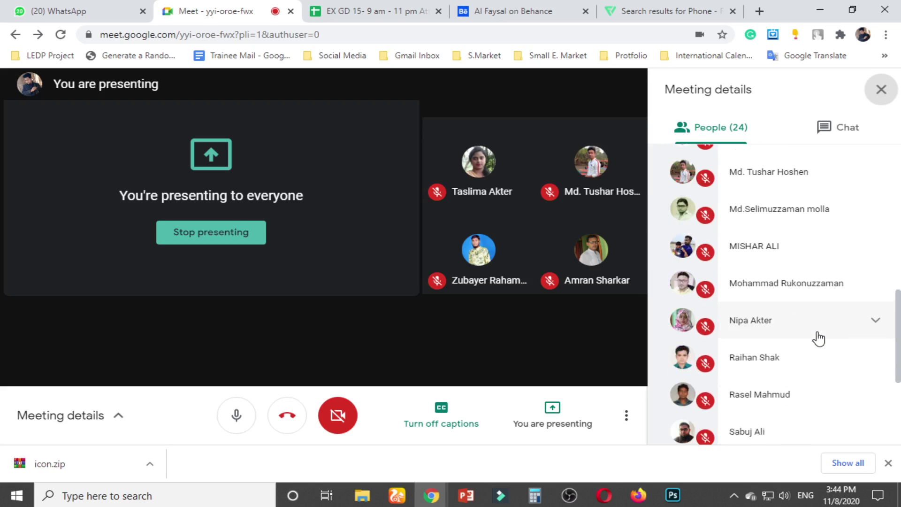
pyautogui.scroll(-1, 820, 335)
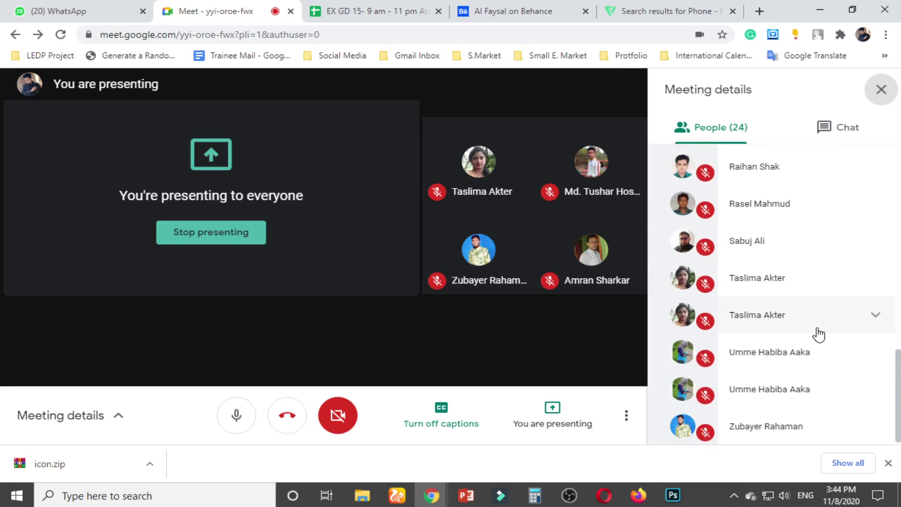
pyautogui.scroll(3, 820, 333)
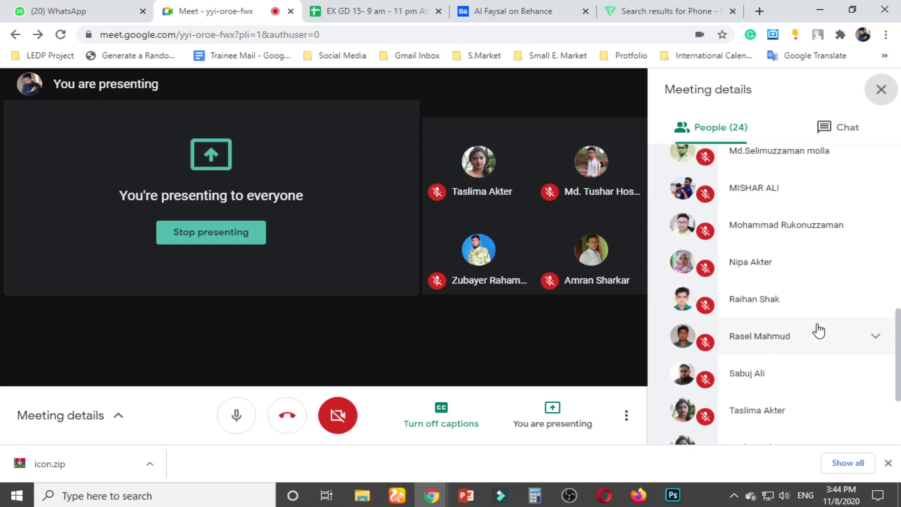
pyautogui.scroll(2, 819, 331)
pyautogui.scroll(2, 820, 328)
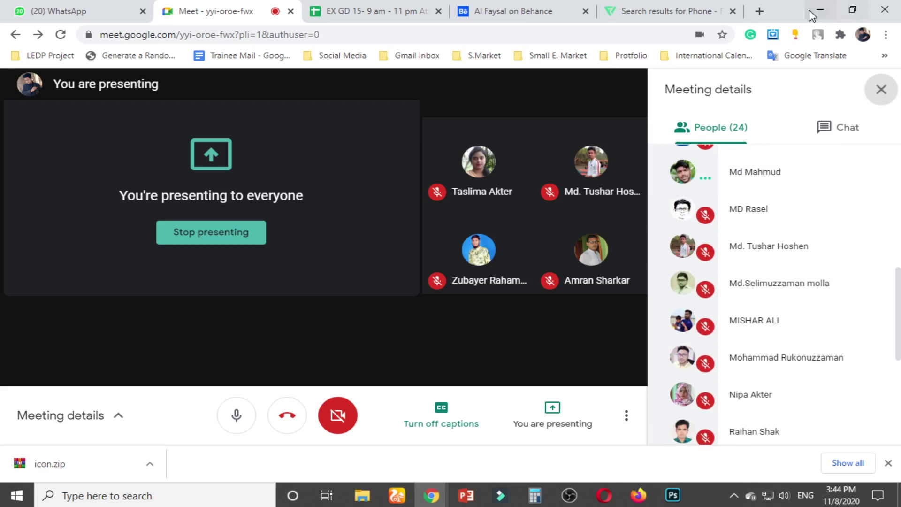
pyautogui.click(820, 10)
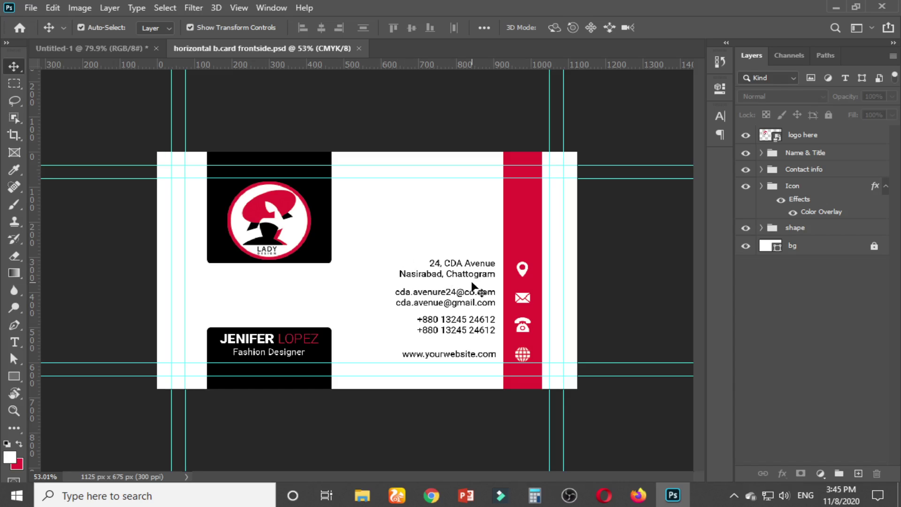
# Close the New Document dialog without creating a file
pyautogui.click(31, 8)
pyautogui.click(44, 22)
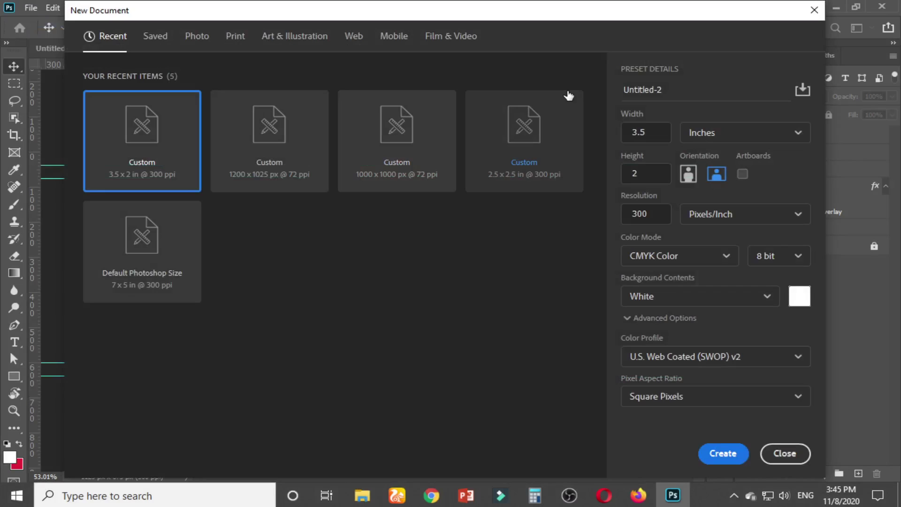
pyautogui.click(785, 453)
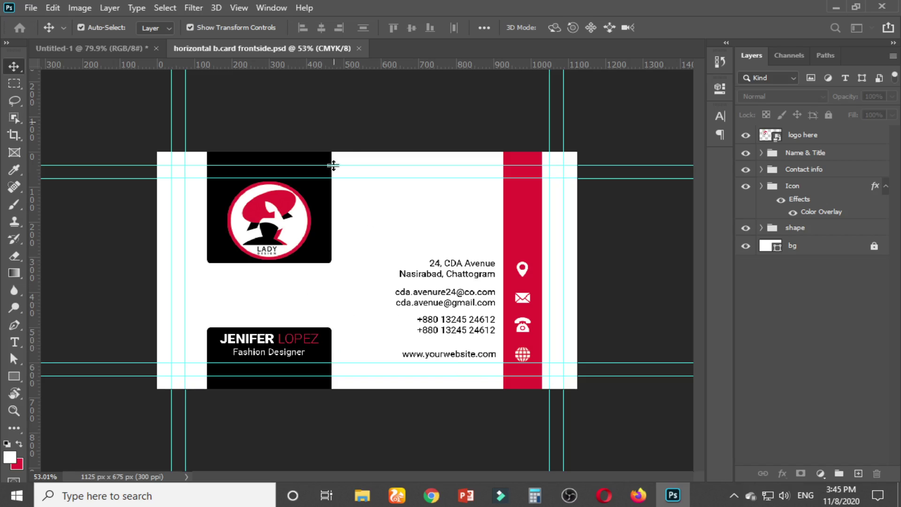
# Flip between the Untitled-1 mockup and horizontal b.card frontside.psd tabs to compare layouts
pyautogui.click(809, 137)
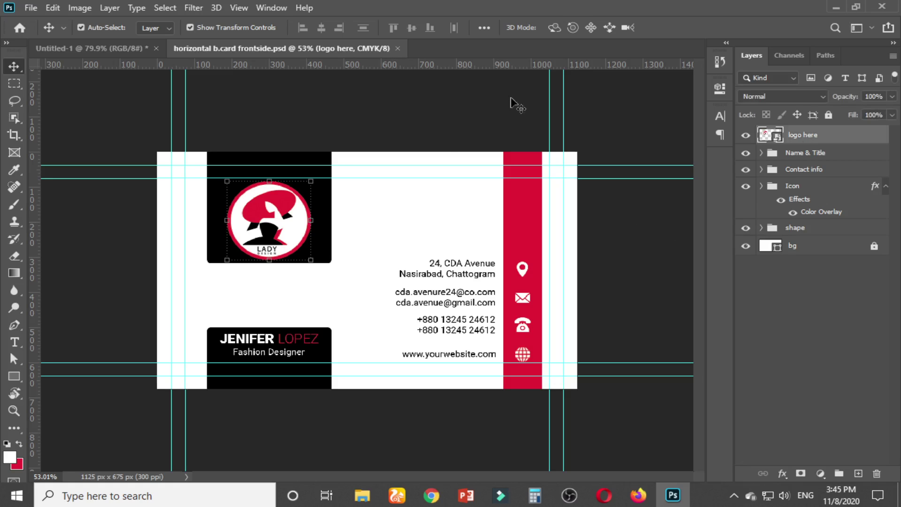
pyautogui.click(106, 44)
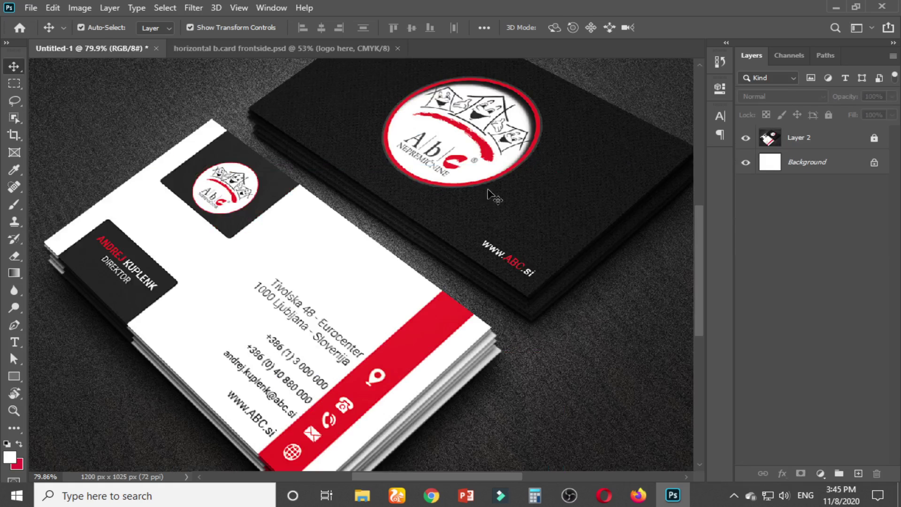
pyautogui.click(240, 46)
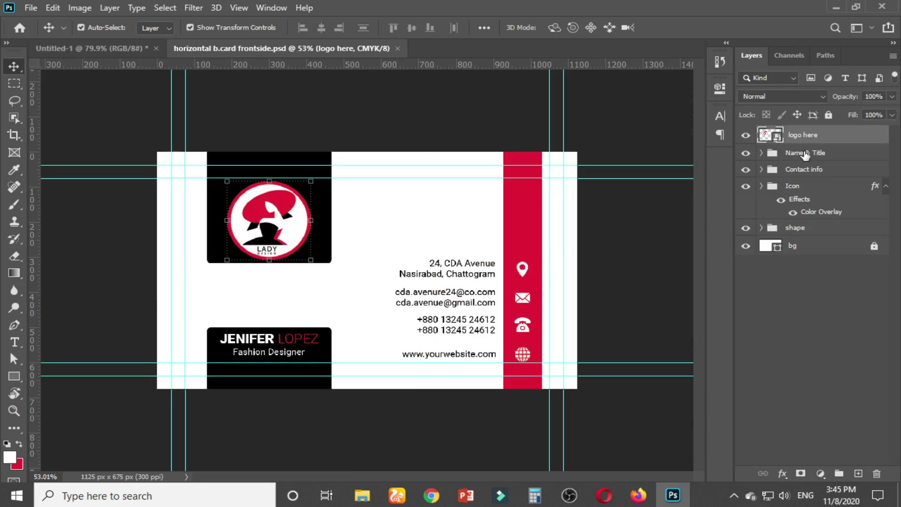
pyautogui.click(118, 47)
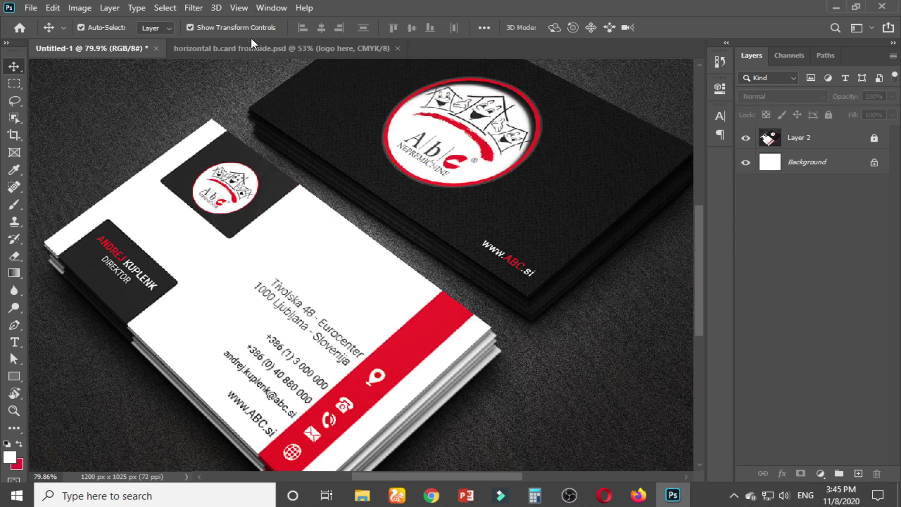
pyautogui.click(250, 47)
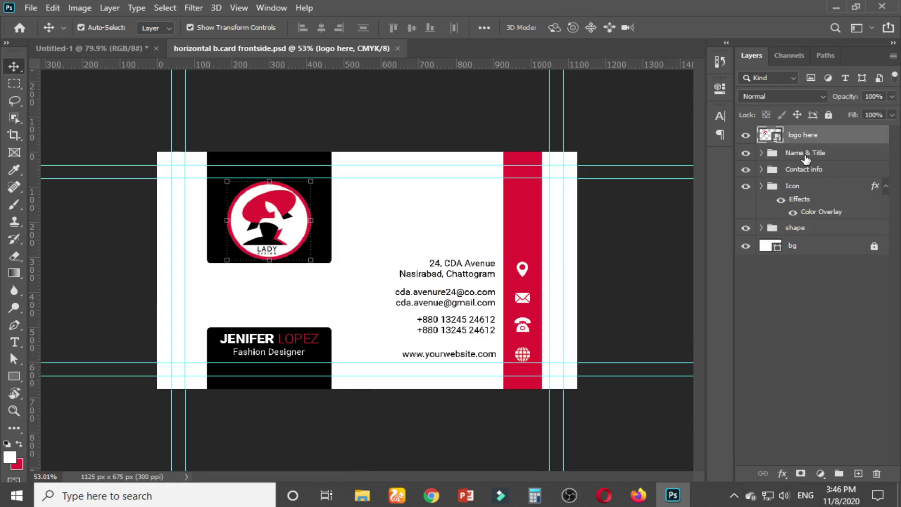
pyautogui.click(806, 157)
# Delete the Name & Title, Contact info and shape groups, leaving only the logo
pyautogui.press('Delete')
pyautogui.press('Delete')
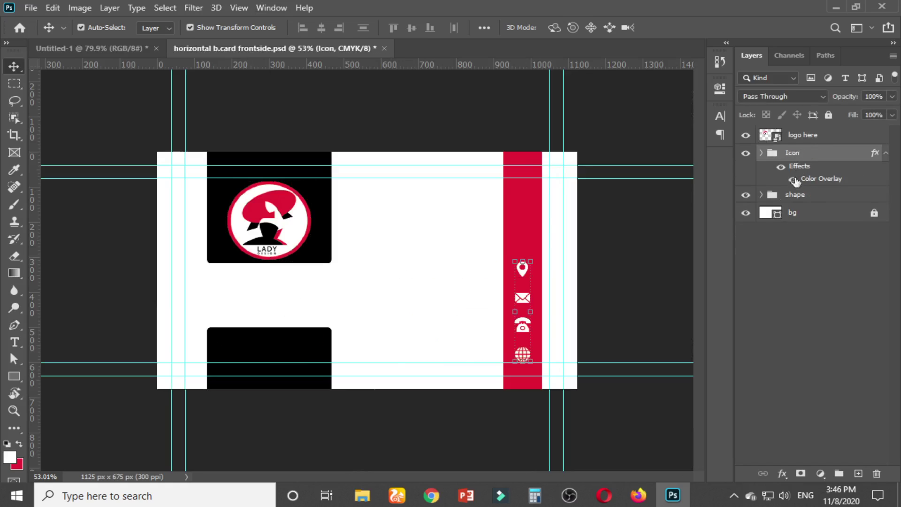
pyautogui.press('Delete')
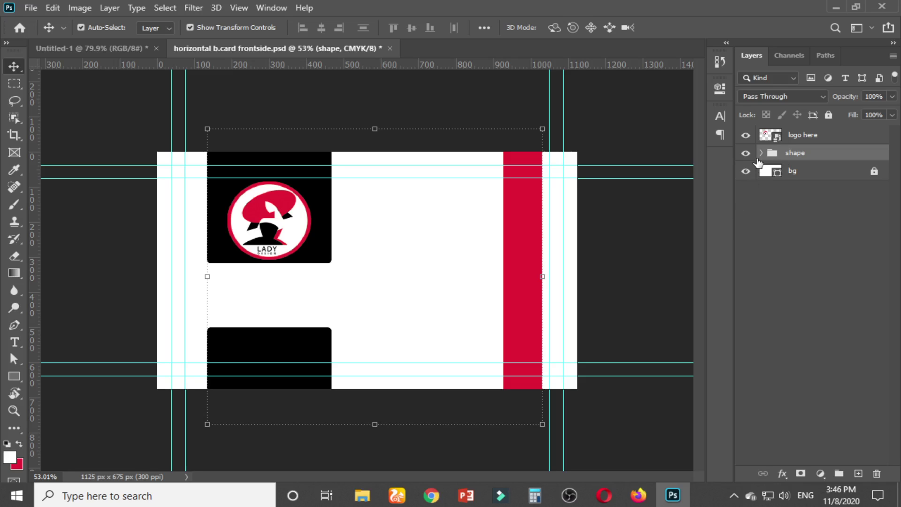
pyautogui.press('Delete')
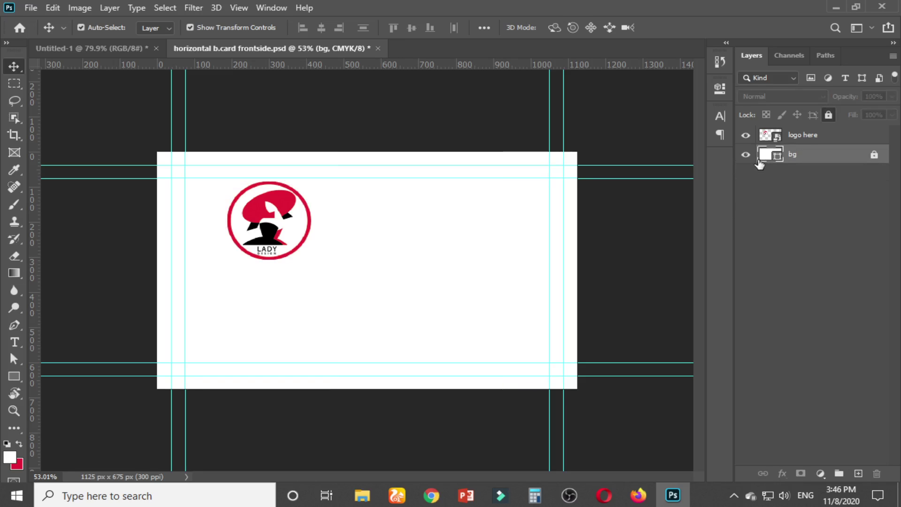
pyautogui.click(805, 138)
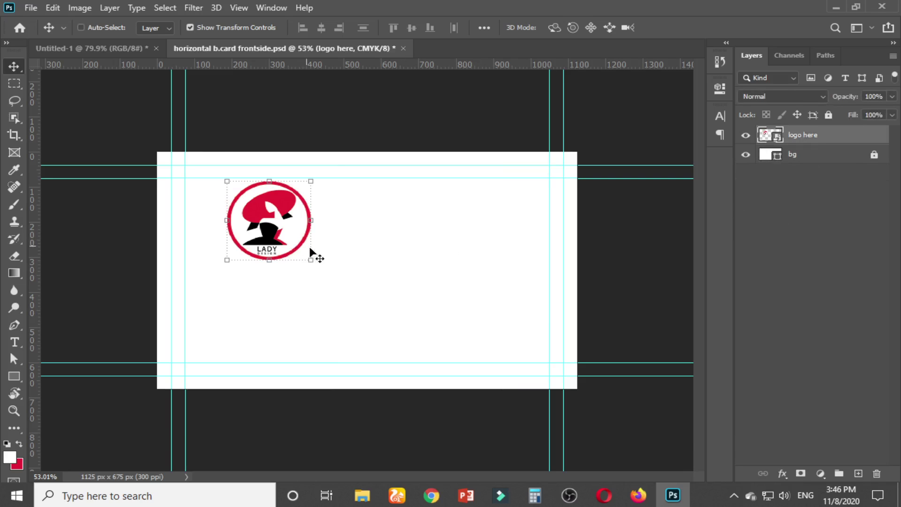
# Save the card on this computer as horizontal b.card backside.psd
pyautogui.hotkey('ctrl', 's')
pyautogui.click(582, 363)
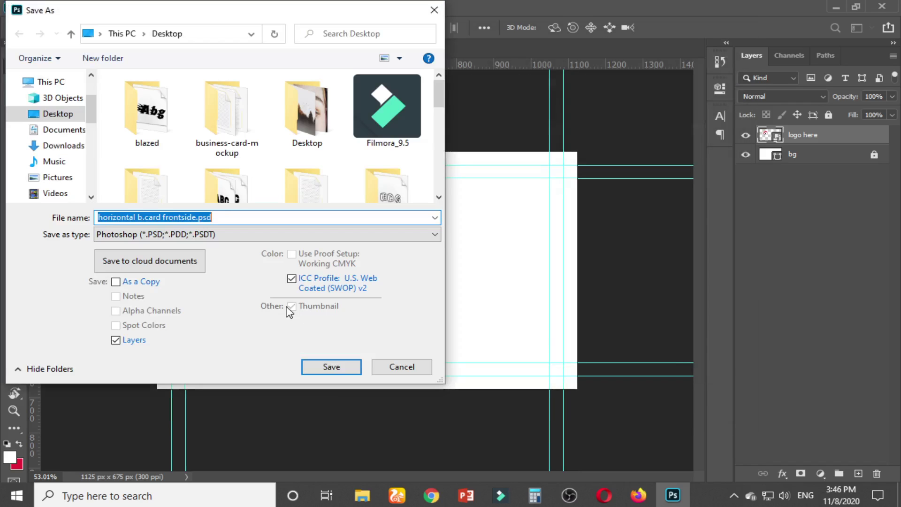
pyautogui.click(187, 216)
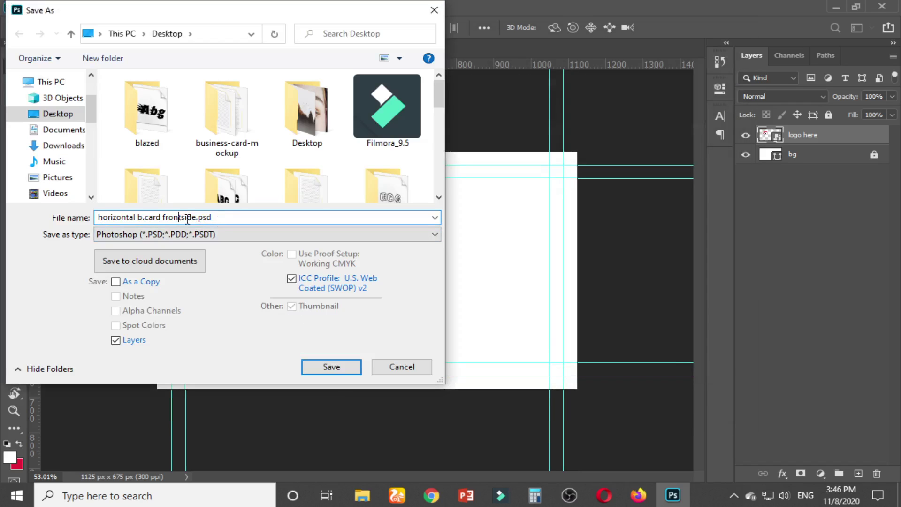
pyautogui.press('BackSpace')
pyautogui.press('BackSpace')
pyautogui.press('BackSpace')
pyautogui.press('BackSpace')
pyautogui.press('BackSpace')
pyautogui.write('back')
pyautogui.press('Return')
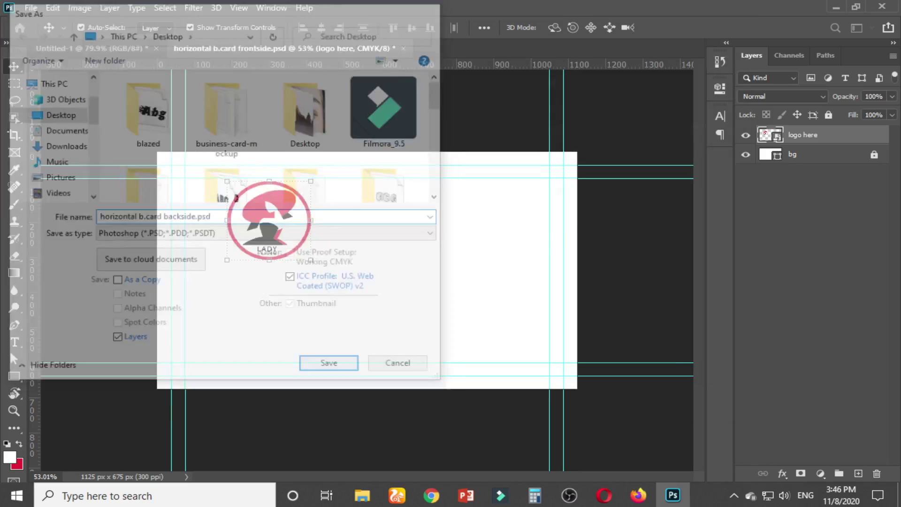
pyautogui.press('Return')
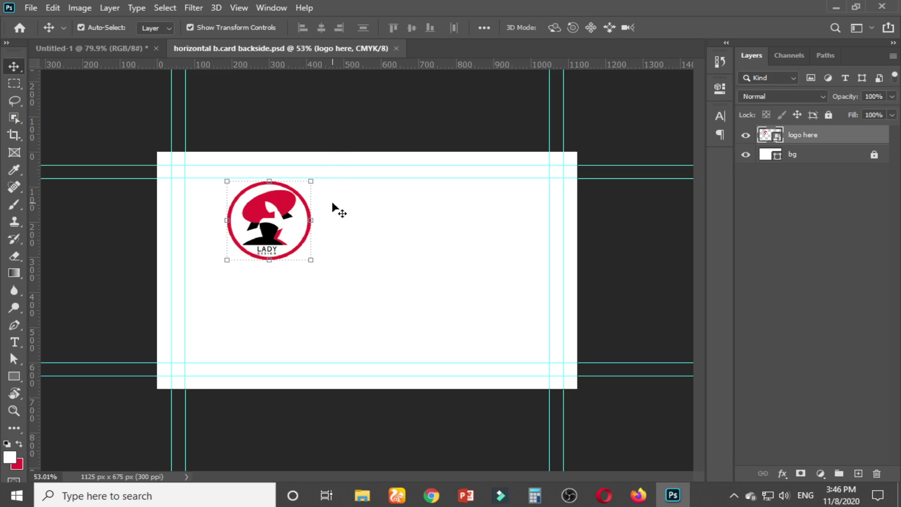
# Centre the logo horizontally and vertically in a marquee drawn inside the margin guides
pyautogui.press('m')
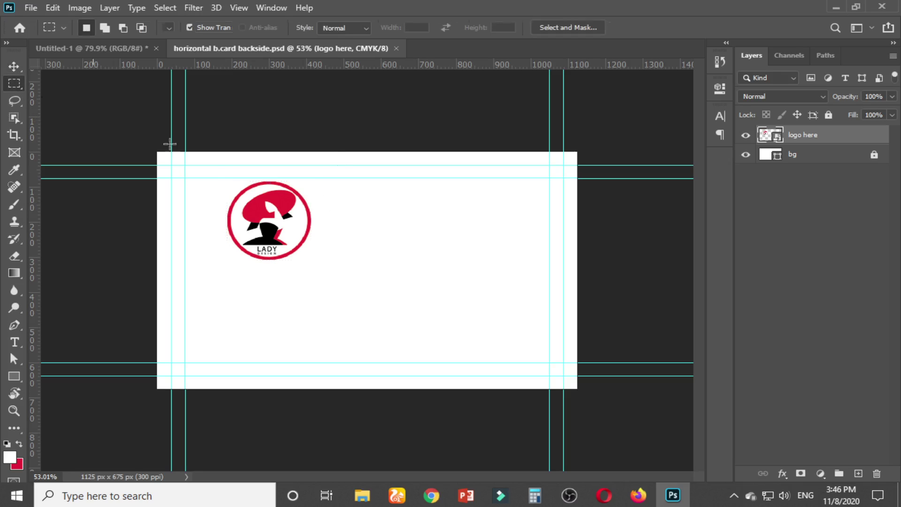
pyautogui.moveTo(183, 178); pyautogui.dragTo(547, 361)
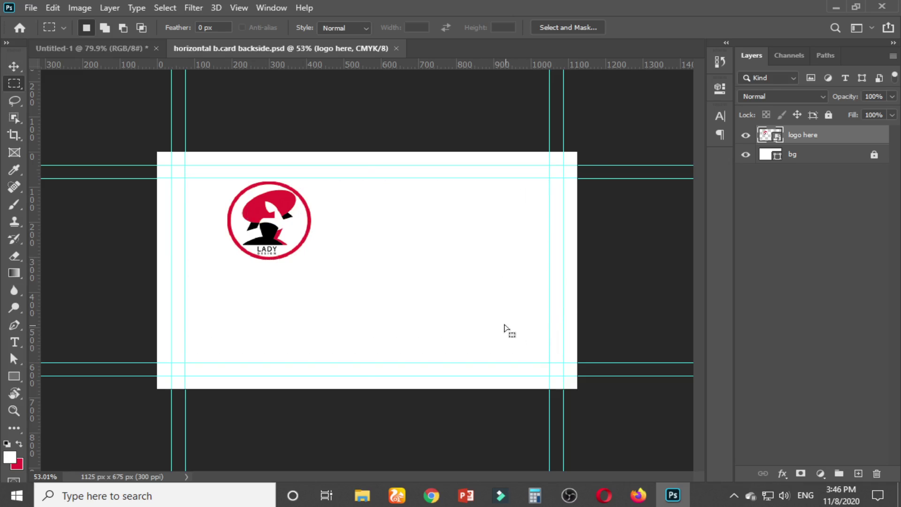
pyautogui.click(14, 66)
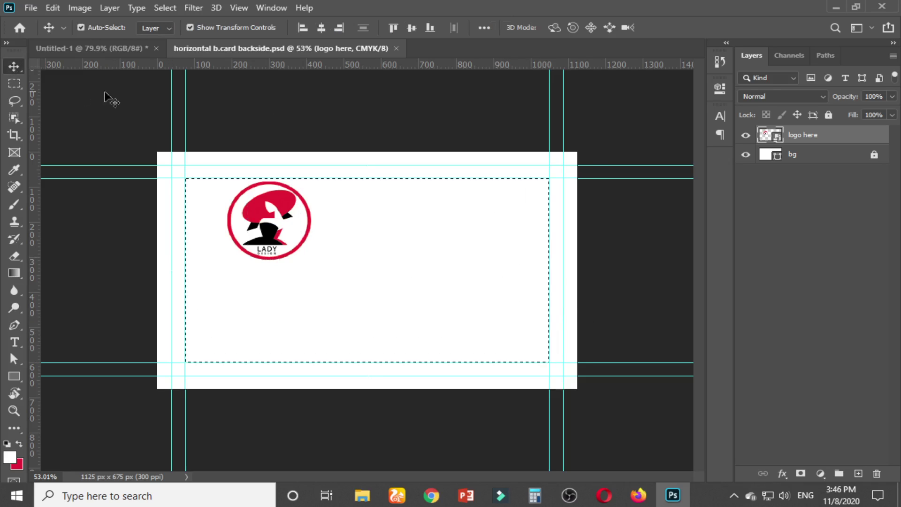
pyautogui.click(322, 27)
pyautogui.click(412, 27)
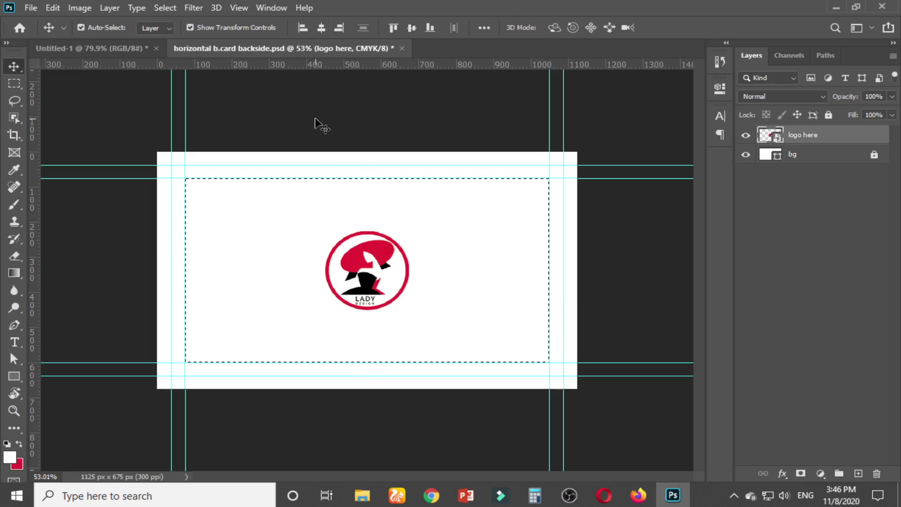
pyautogui.hotkey('ctrl', 'd')
# Duplicate the bg layer on the backside card and select the bg copy layer
pyautogui.click(809, 157)
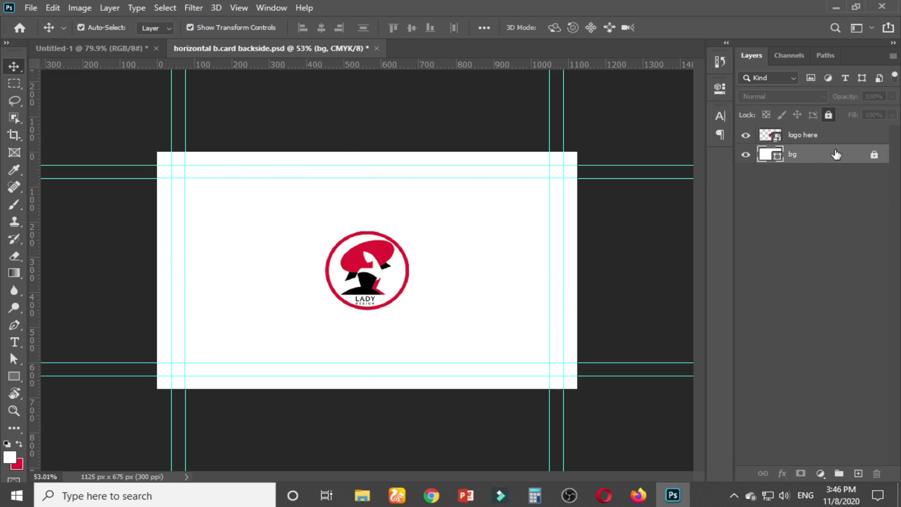
pyautogui.hotkey('ctrl', 'j')
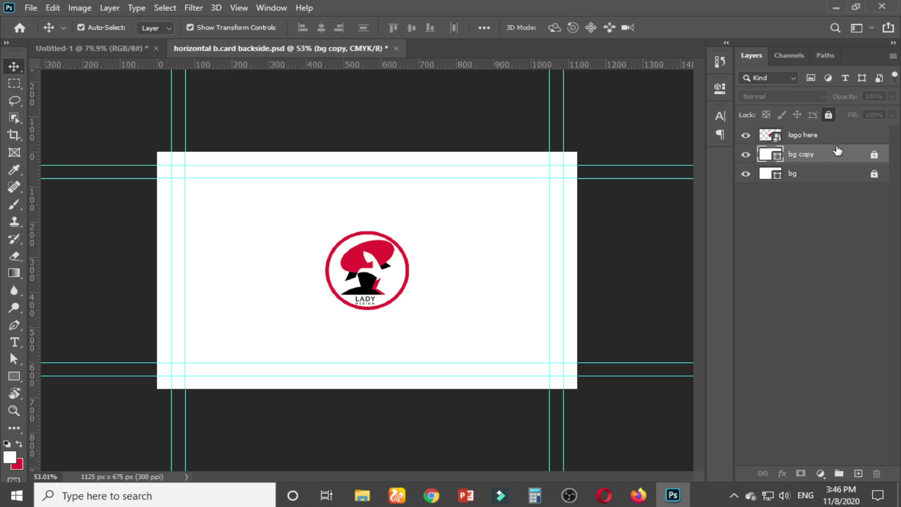
pyautogui.click(874, 155)
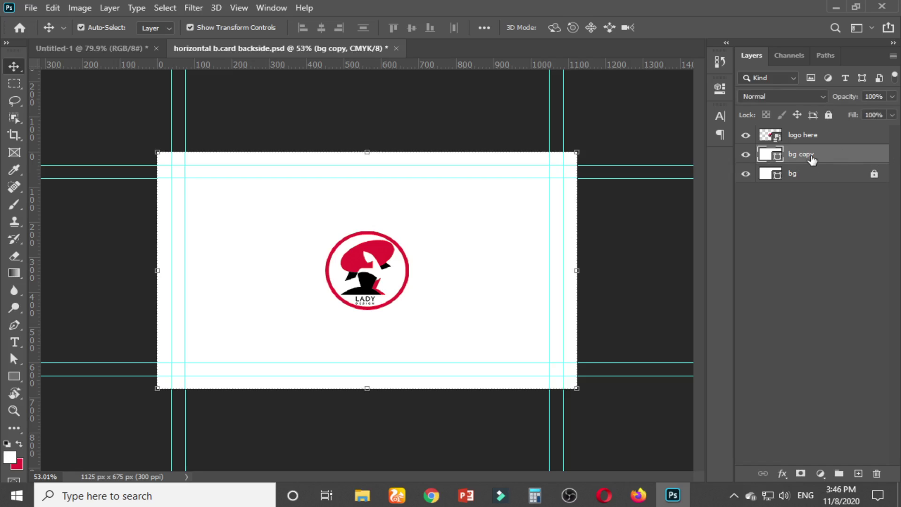
pyautogui.click(129, 47)
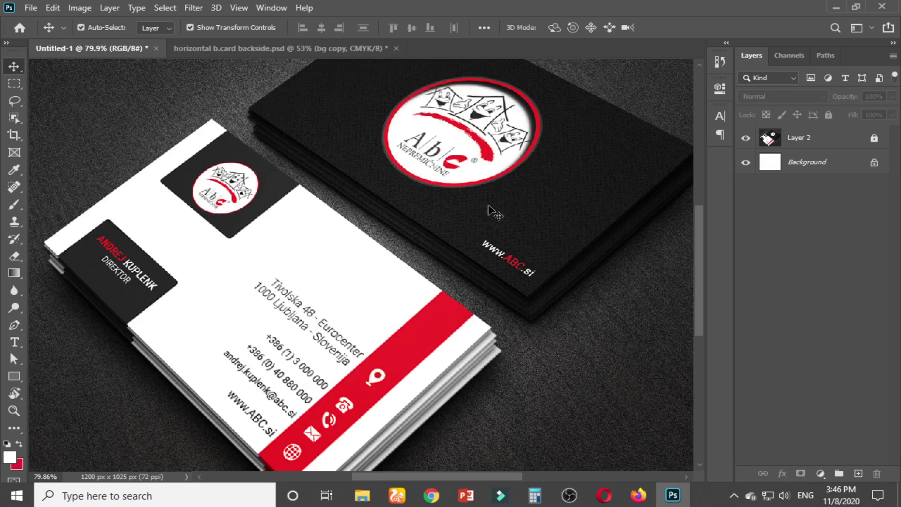
pyautogui.click(244, 44)
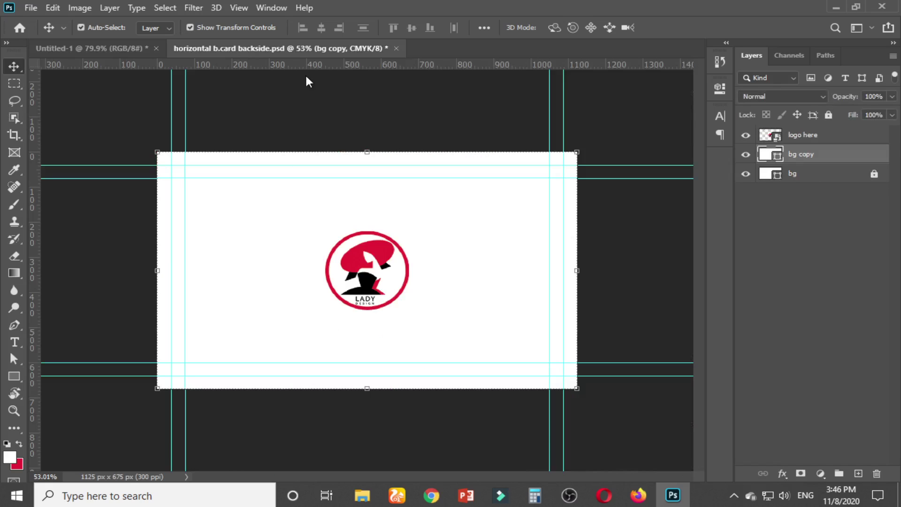
# Fill the bg copy layer with black sampled from the logo, then reselect the logo
pyautogui.click(12, 378)
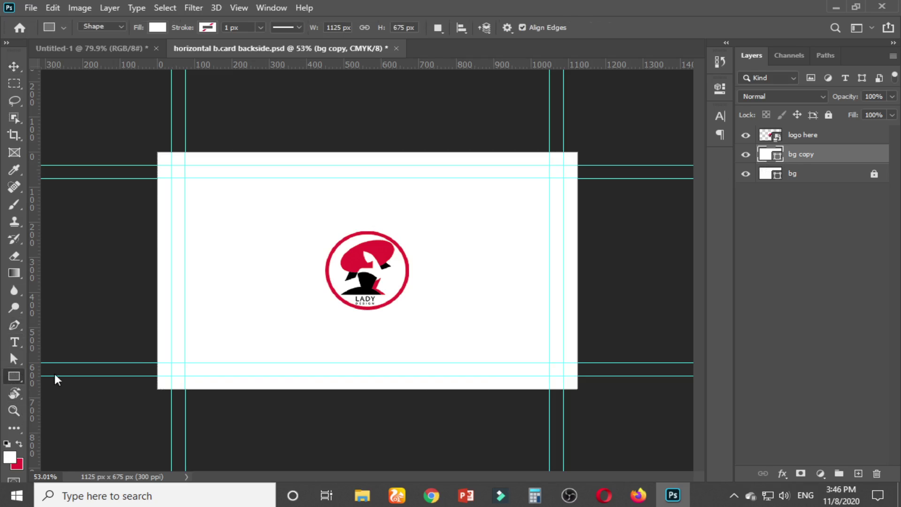
pyautogui.click(158, 28)
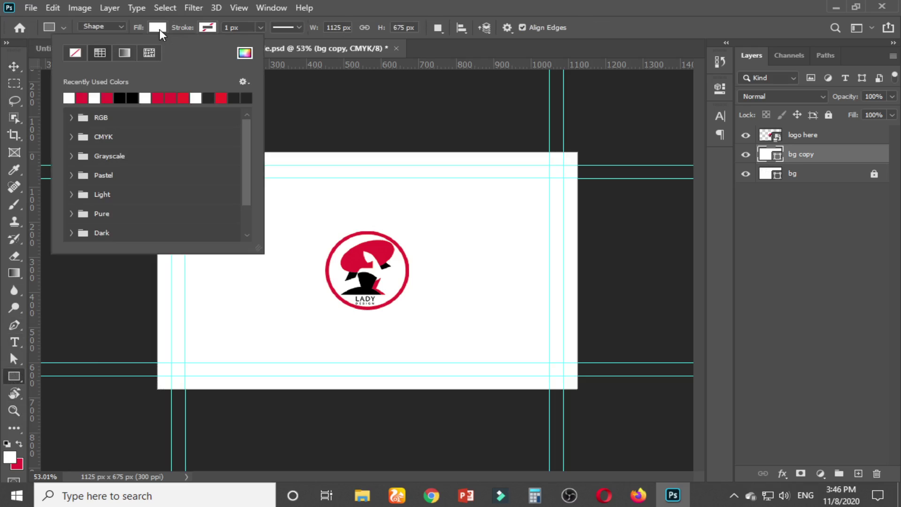
pyautogui.click(244, 53)
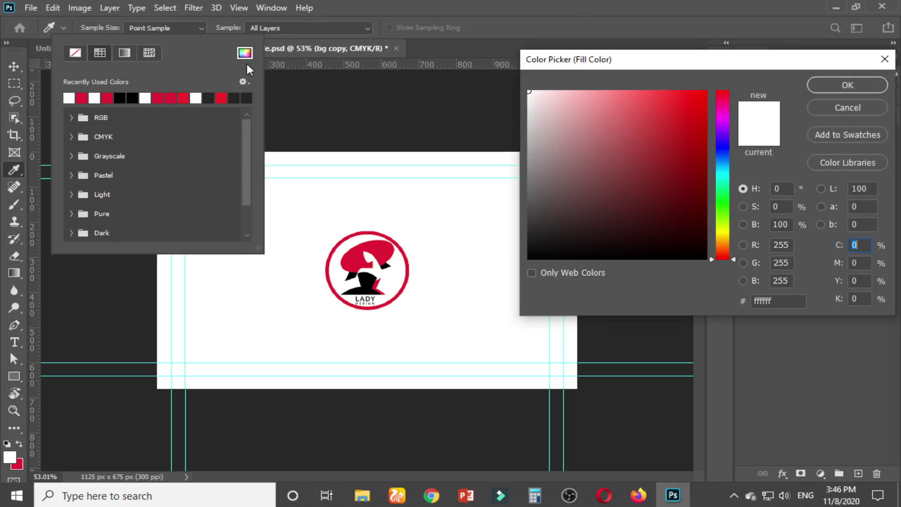
pyautogui.click(369, 280)
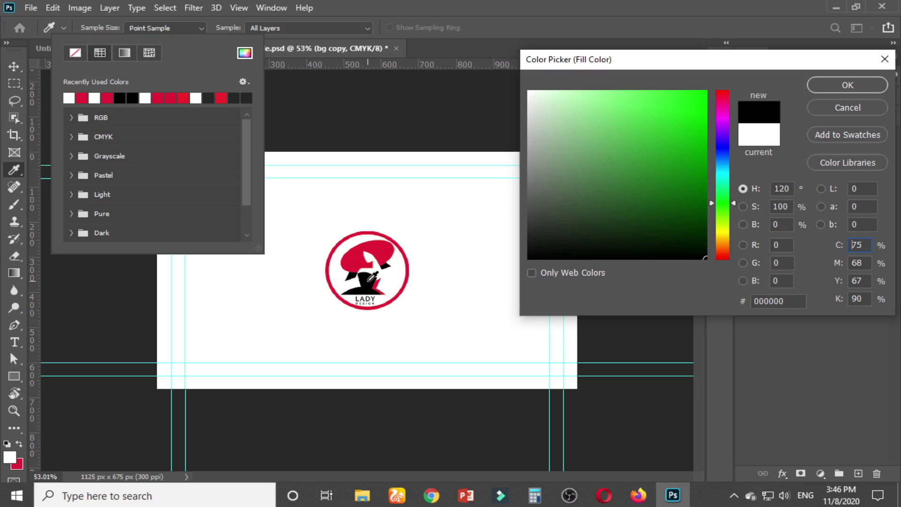
pyautogui.click(834, 88)
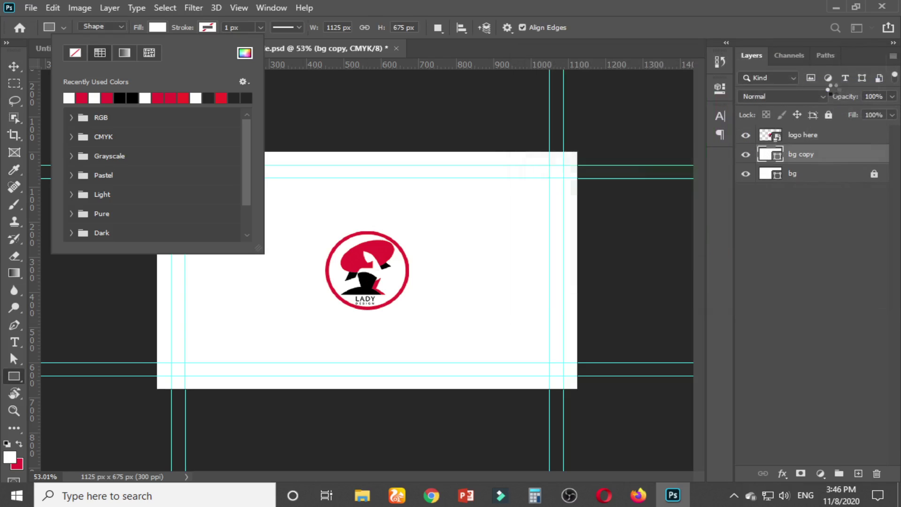
pyautogui.click(14, 66)
pyautogui.click(404, 107)
pyautogui.click(393, 276)
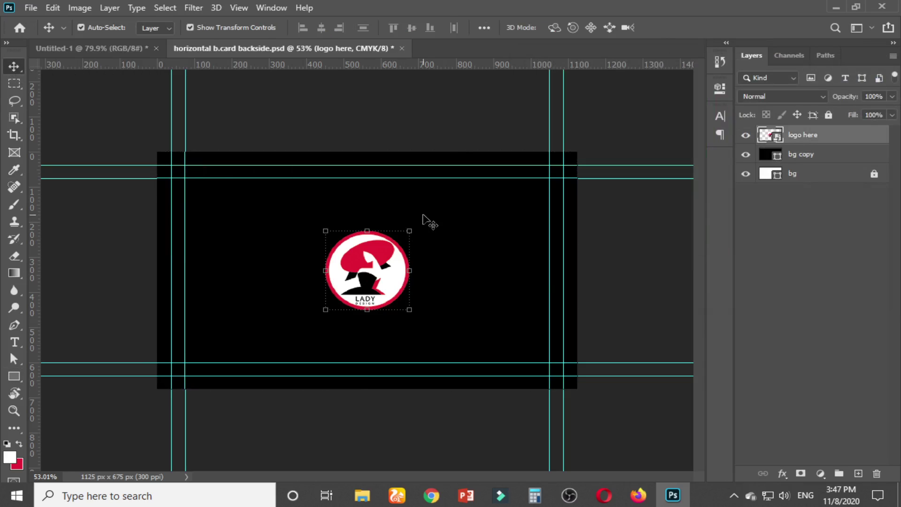
# Scale the LADY logo up to about 217% and commit the new size
pyautogui.moveTo(412, 230); pyautogui.dragTo(445, 191)
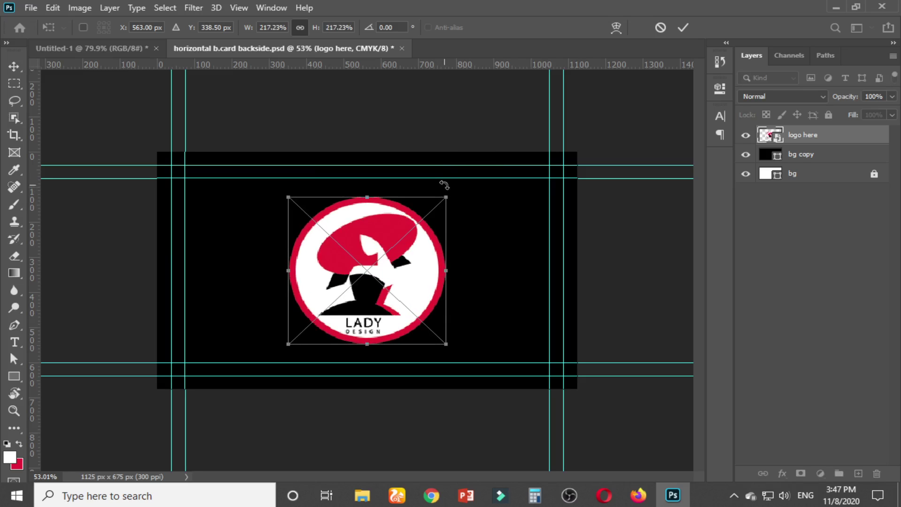
pyautogui.click(424, 111)
pyautogui.click(425, 112)
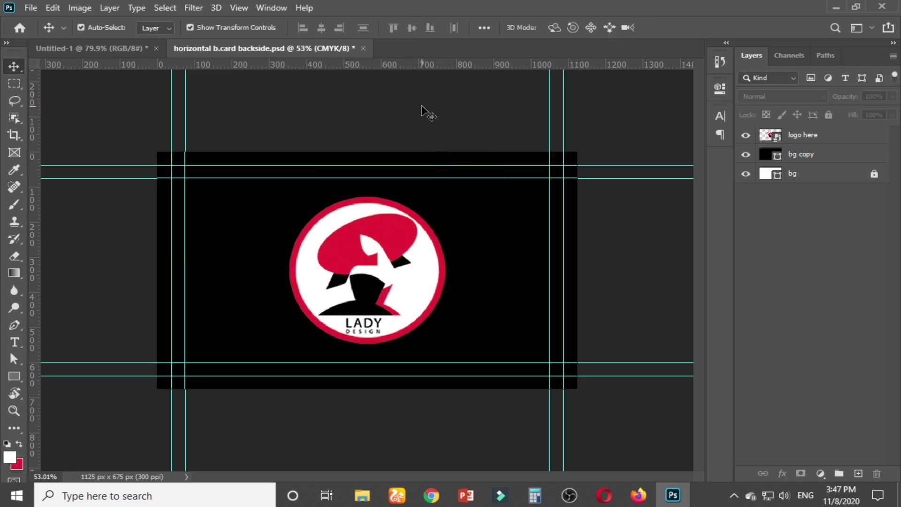
pyautogui.click(137, 49)
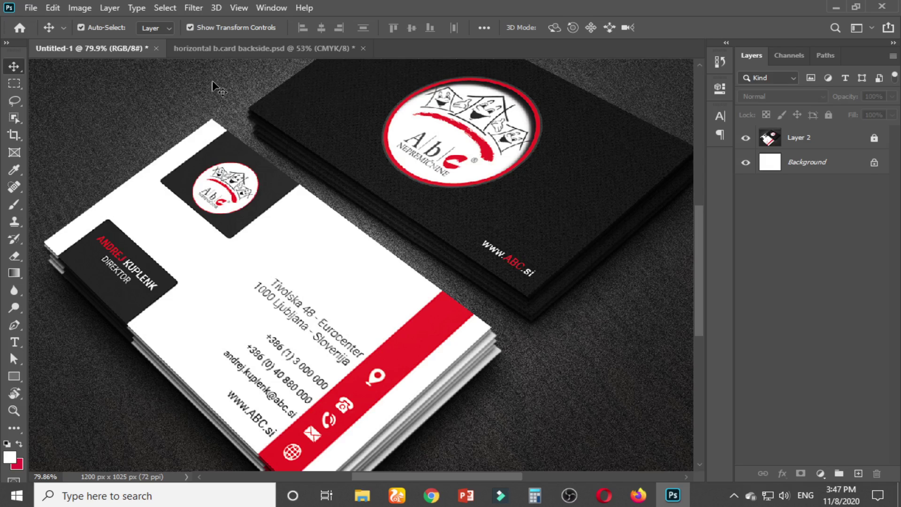
pyautogui.click(199, 48)
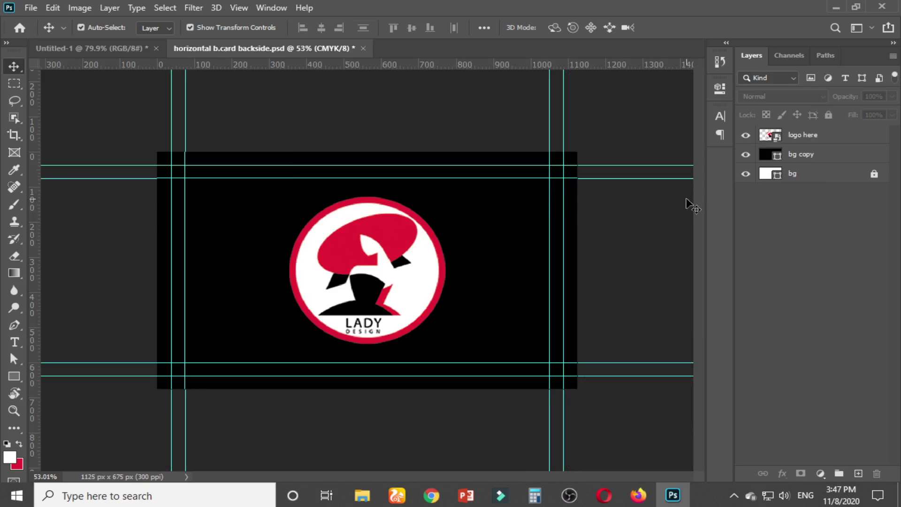
pyautogui.click(14, 342)
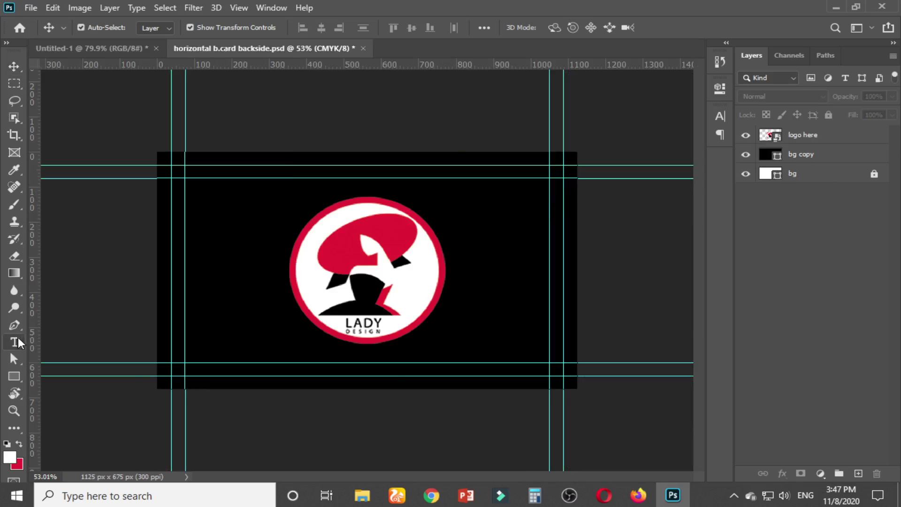
pyautogui.click(443, 346)
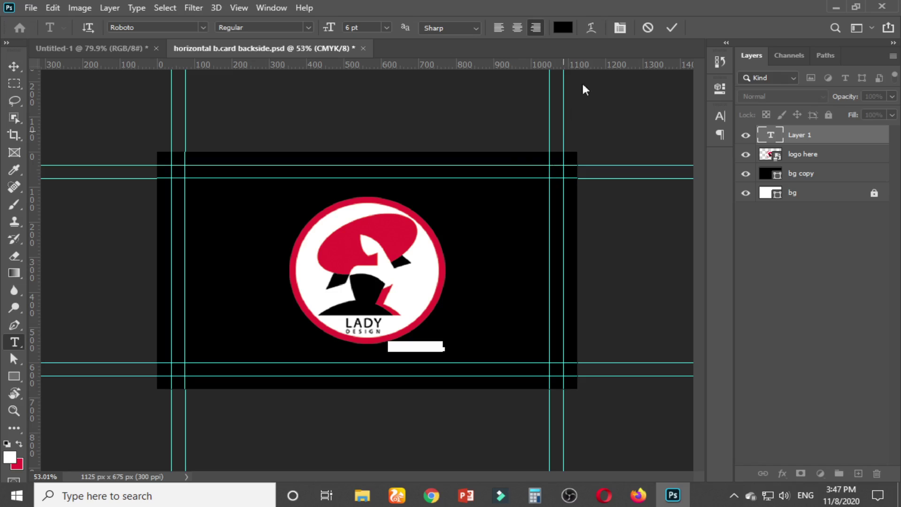
pyautogui.click(565, 27)
pyautogui.click(419, 263)
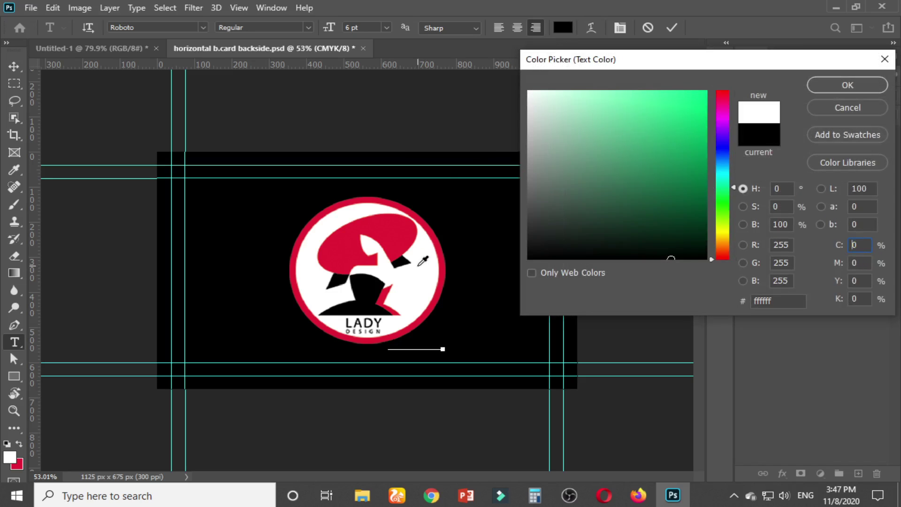
pyautogui.click(844, 90)
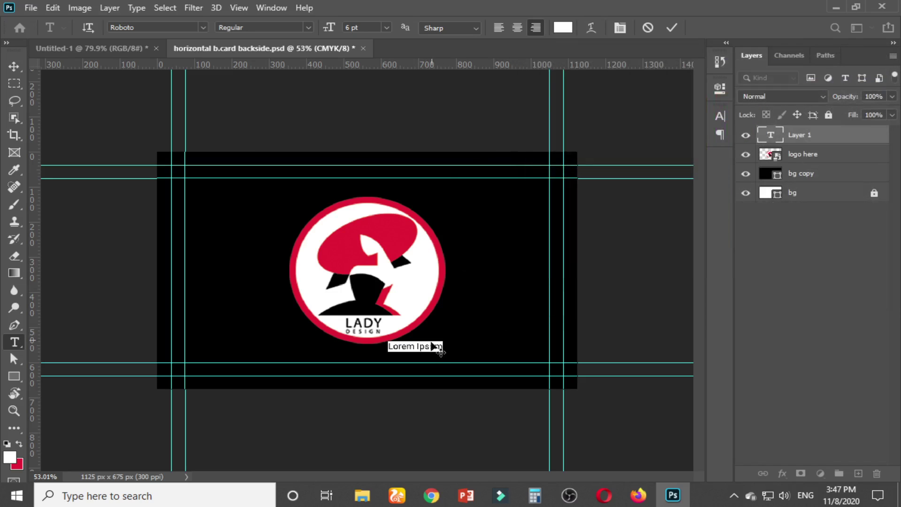
pyautogui.tripleClick(429, 344)
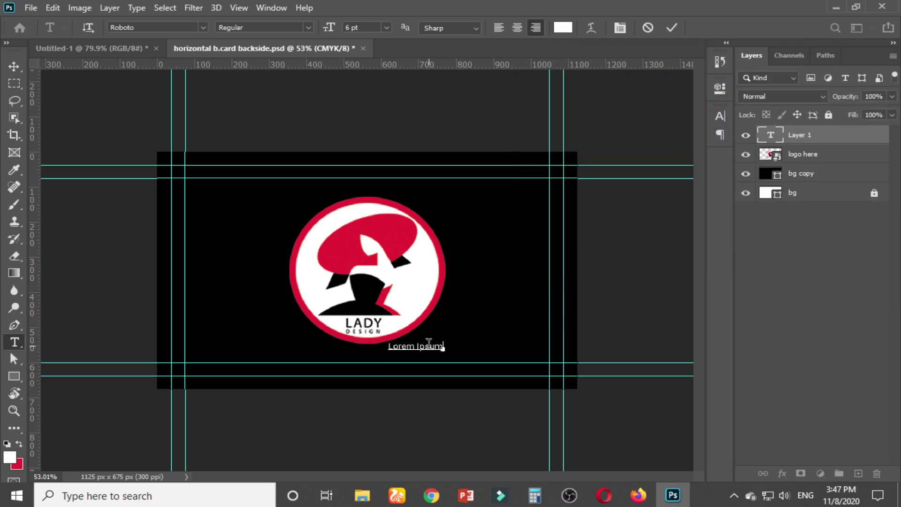
pyautogui.write('www')
pyautogui.write('.LADYDESIGN.')
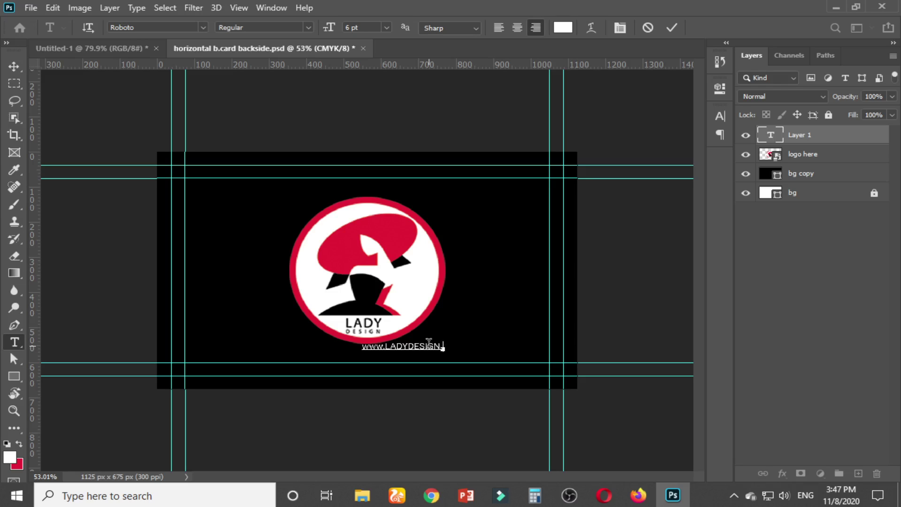
pyautogui.write('com')
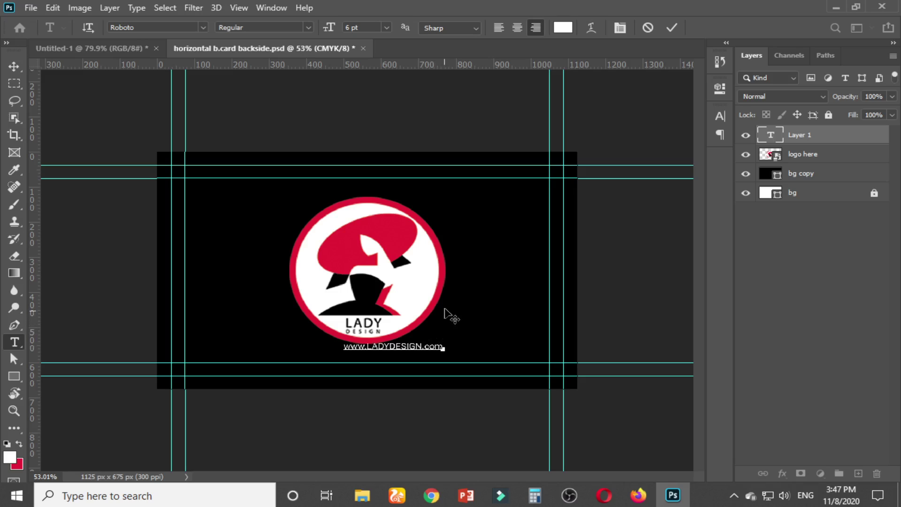
# Format the URL text as Roboto Black at 8 pt
pyautogui.hotkey('ctrl', 'a')
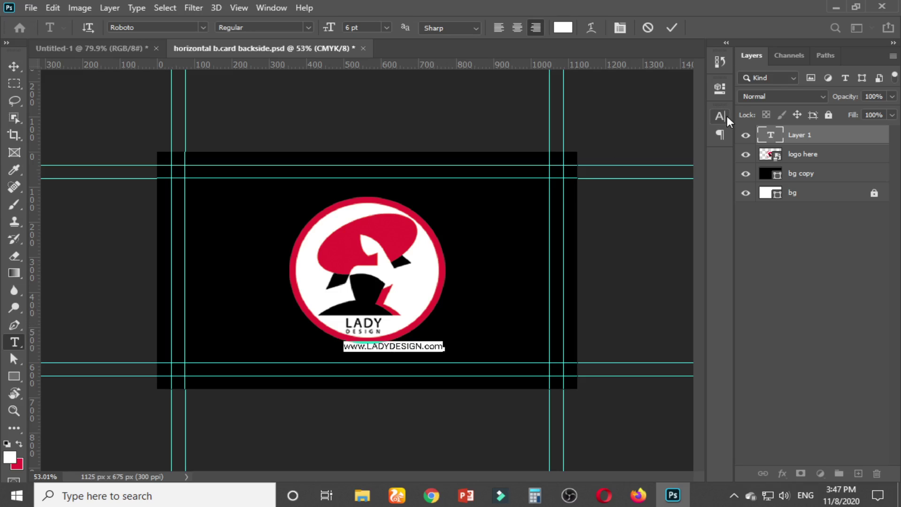
pyautogui.click(728, 120)
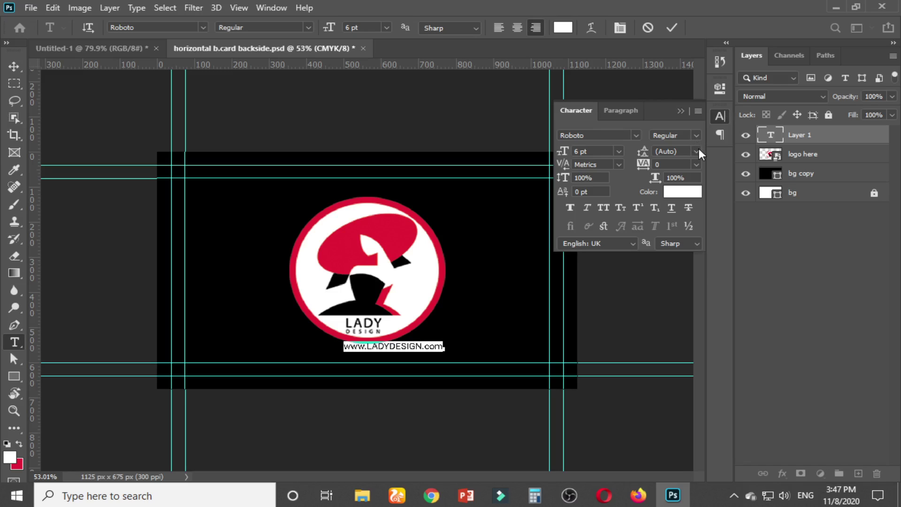
pyautogui.click(697, 136)
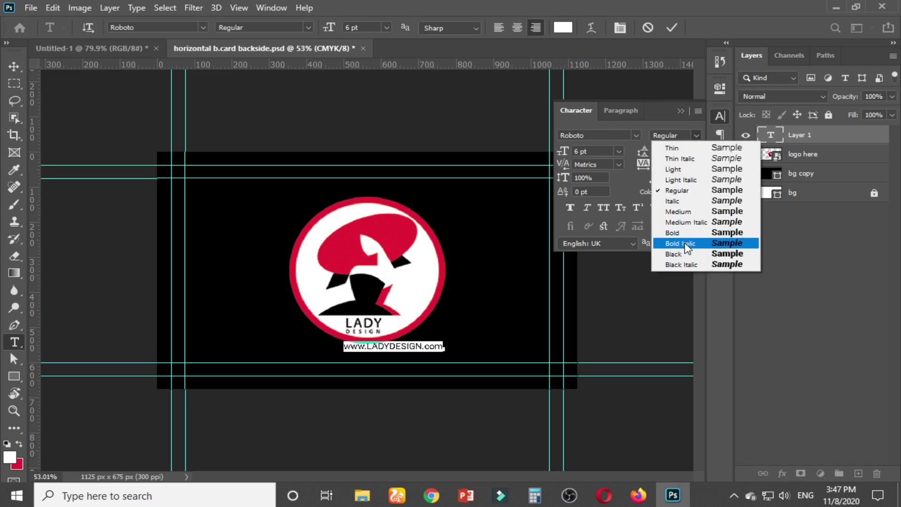
pyautogui.click(687, 254)
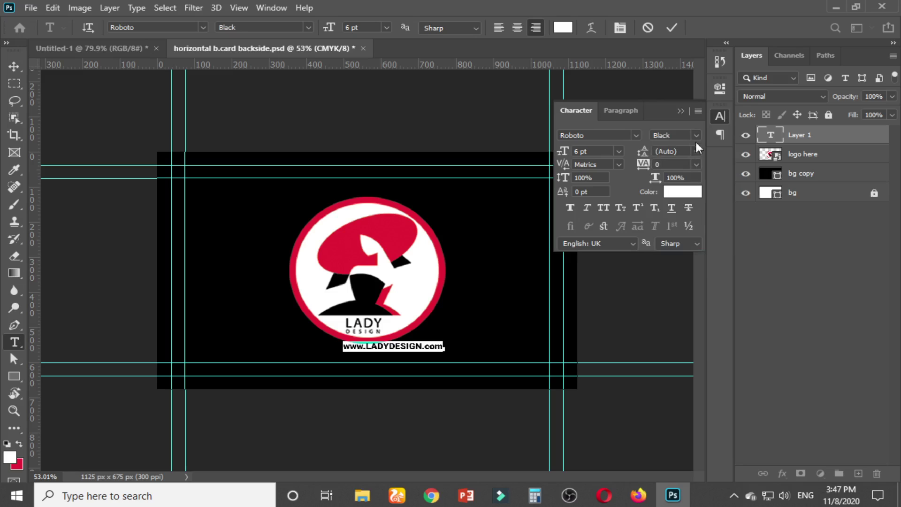
pyautogui.press('Up')
pyautogui.press('Up')
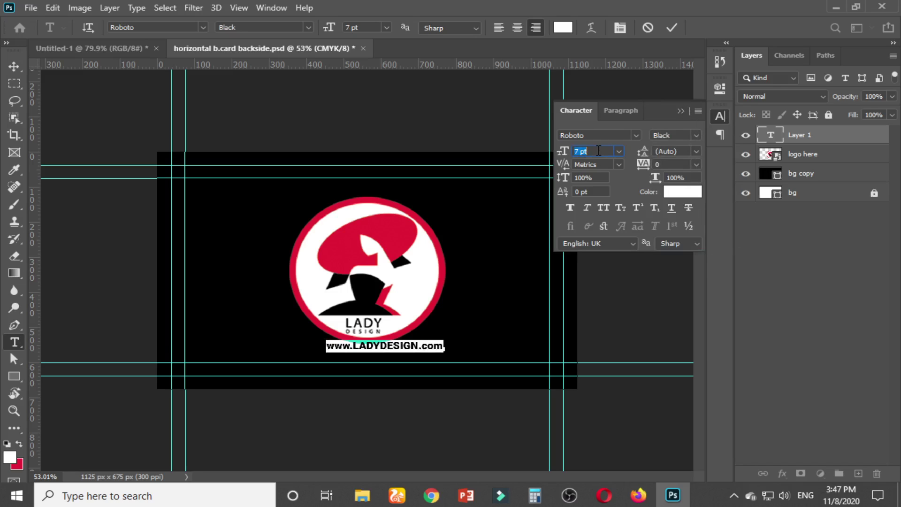
pyautogui.click(679, 113)
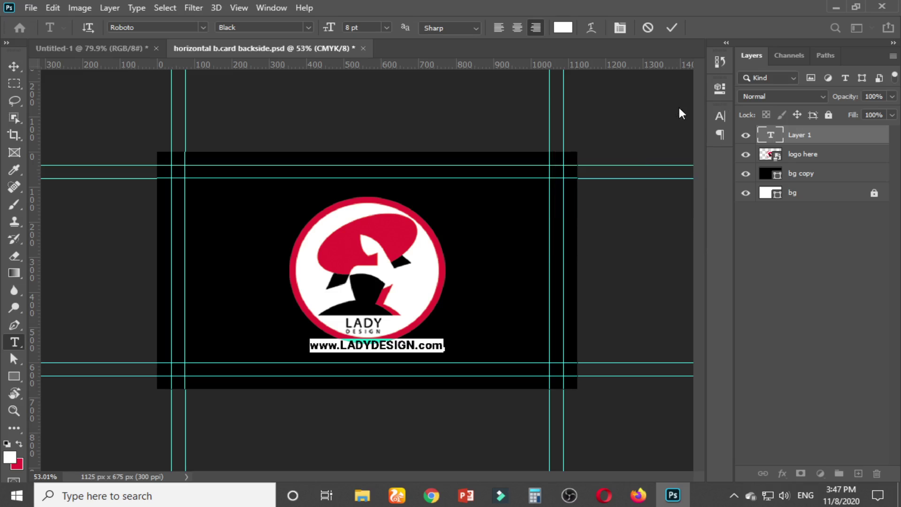
pyautogui.click(14, 66)
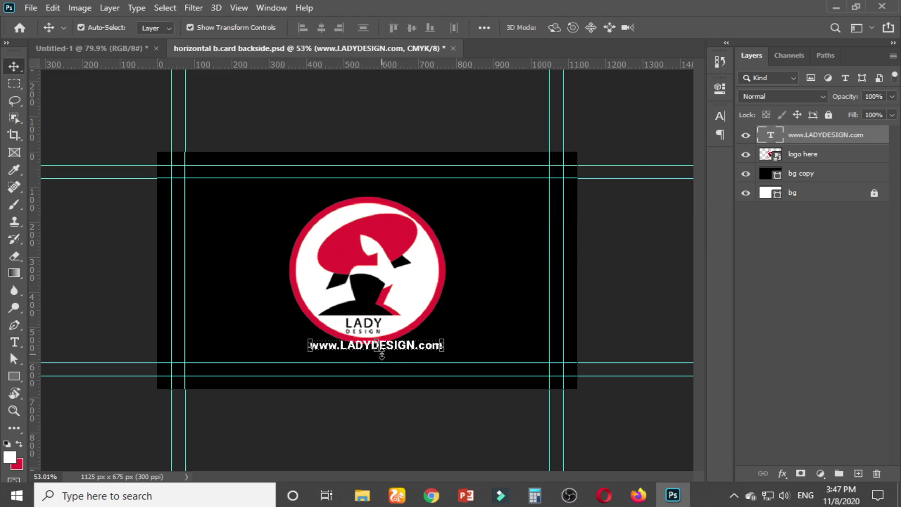
# Move the URL text to the right, beneath the logo's right side
pyautogui.moveTo(400, 351); pyautogui.dragTo(501, 359)
pyautogui.click(610, 329)
pyautogui.scroll(5, 550, 364)
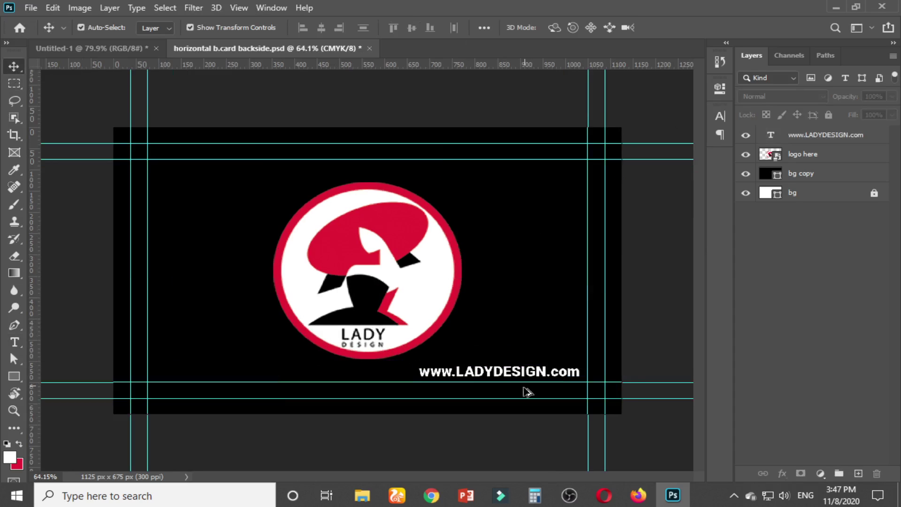
pyautogui.moveTo(424, 478); pyautogui.dragTo(448, 477)
pyautogui.click(405, 375)
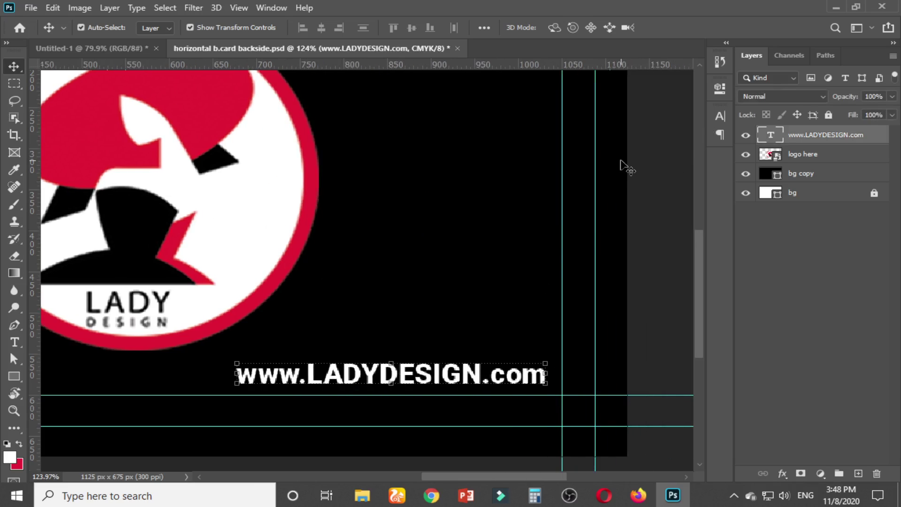
# Colour the LADYDESIGN part of the URL red, sampled from the logo
pyautogui.click(14, 342)
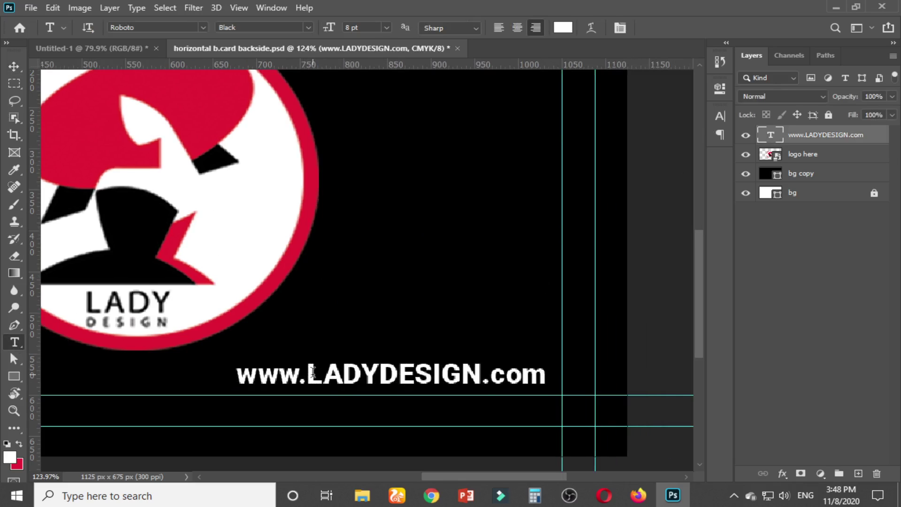
pyautogui.moveTo(308, 374); pyautogui.dragTo(483, 376)
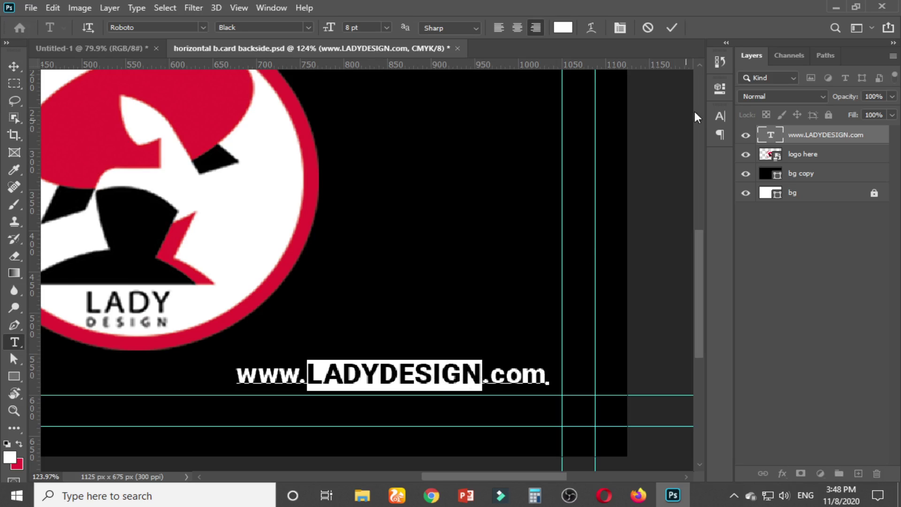
pyautogui.click(720, 116)
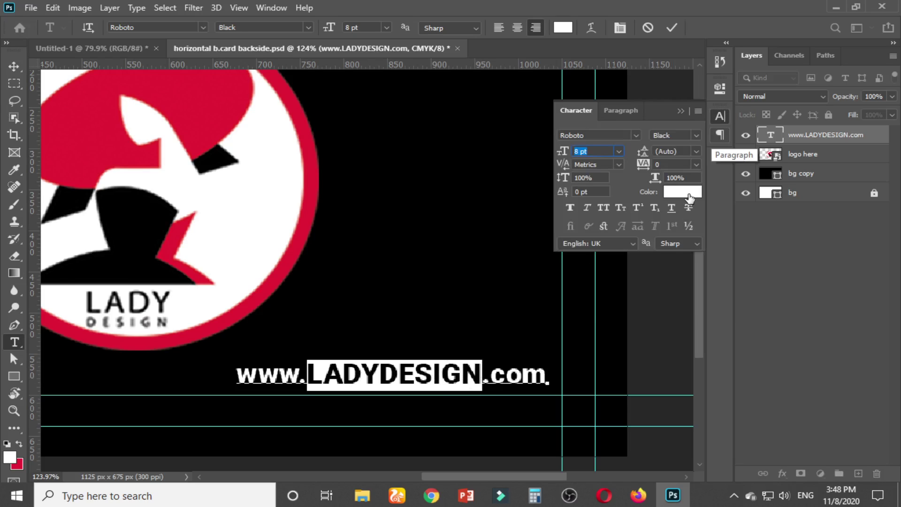
pyautogui.click(688, 197)
pyautogui.click(222, 104)
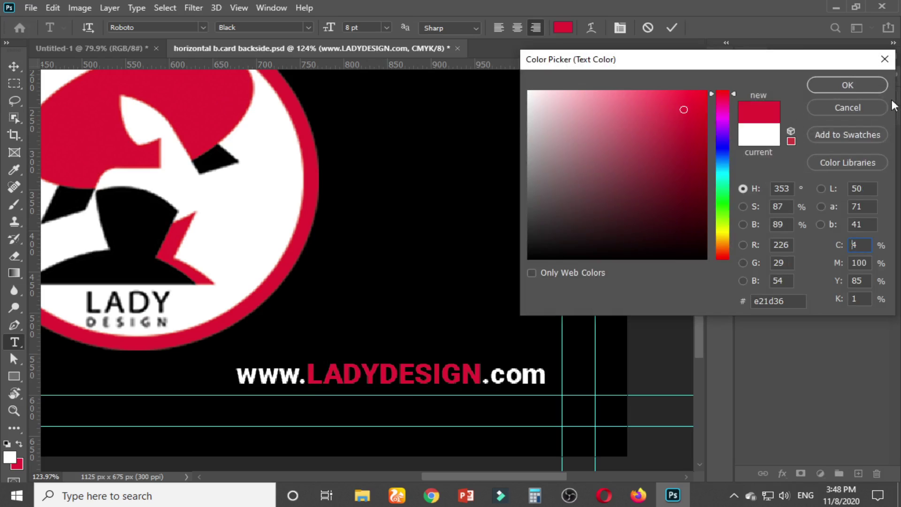
pyautogui.click(848, 85)
pyautogui.click(22, 70)
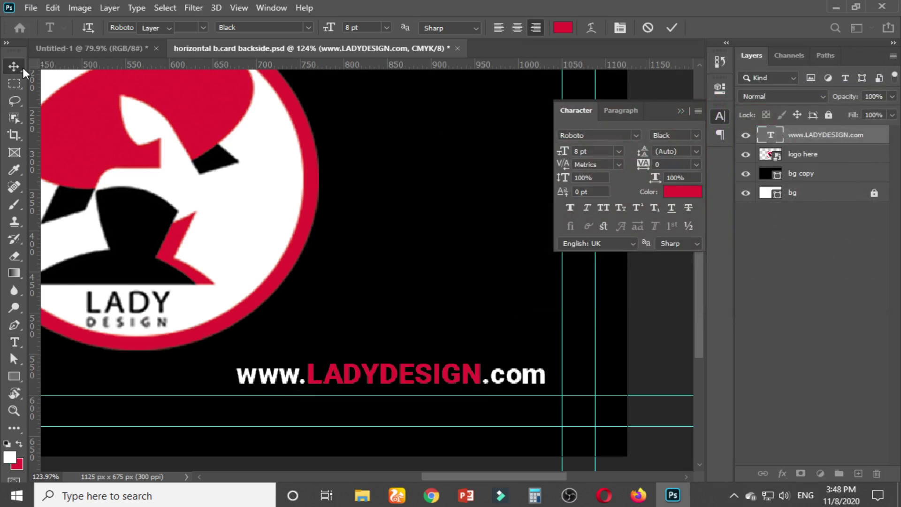
pyautogui.click(682, 112)
pyautogui.click(649, 269)
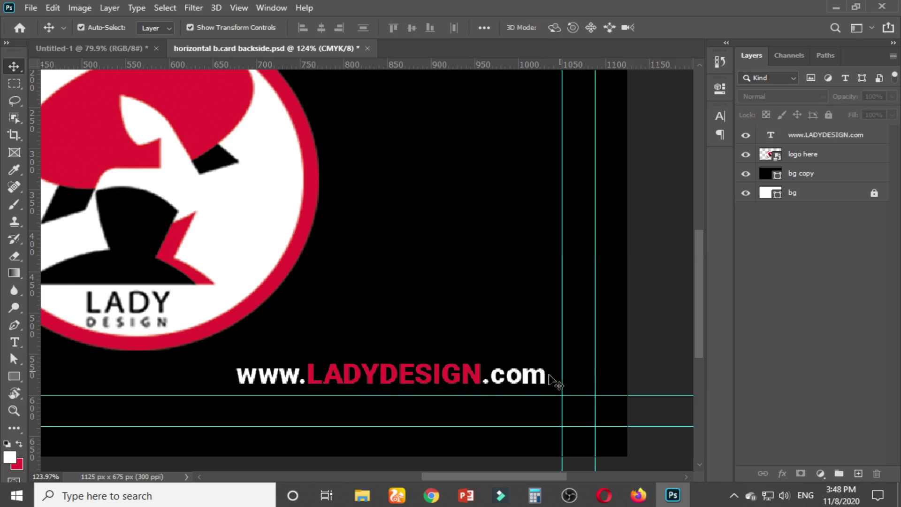
pyautogui.click(550, 375)
pyautogui.press('Right')
pyautogui.press('Right')
pyautogui.press('Right')
pyautogui.press('Right')
pyautogui.press('Right')
pyautogui.press('Right')
pyautogui.press('Right')
pyautogui.press('Right')
pyautogui.press('Right')
pyautogui.press('Right')
pyautogui.press('Right')
pyautogui.press('Right')
pyautogui.press('Right')
pyautogui.press('Right')
pyautogui.press('Right')
pyautogui.press('Right')
pyautogui.press('Right')
pyautogui.press('Right')
pyautogui.press('Right')
pyautogui.press('Right')
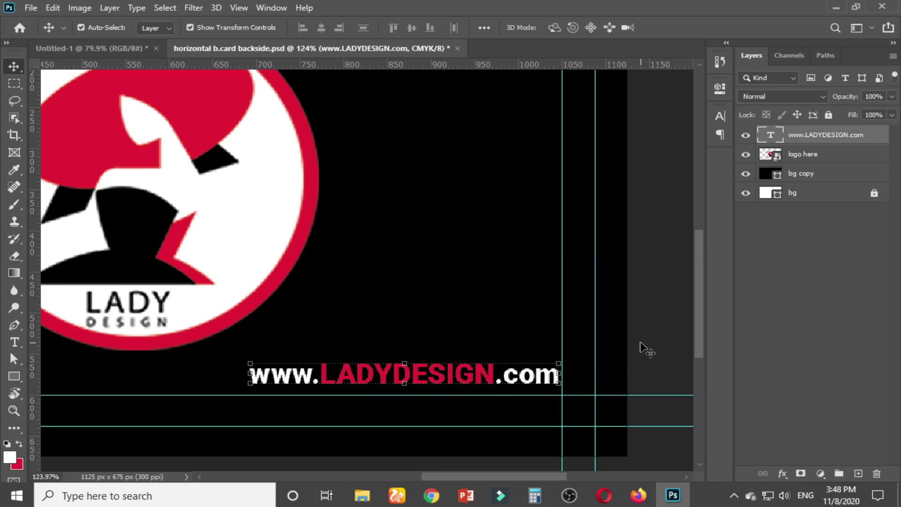
pyautogui.scroll(3, 521, 416)
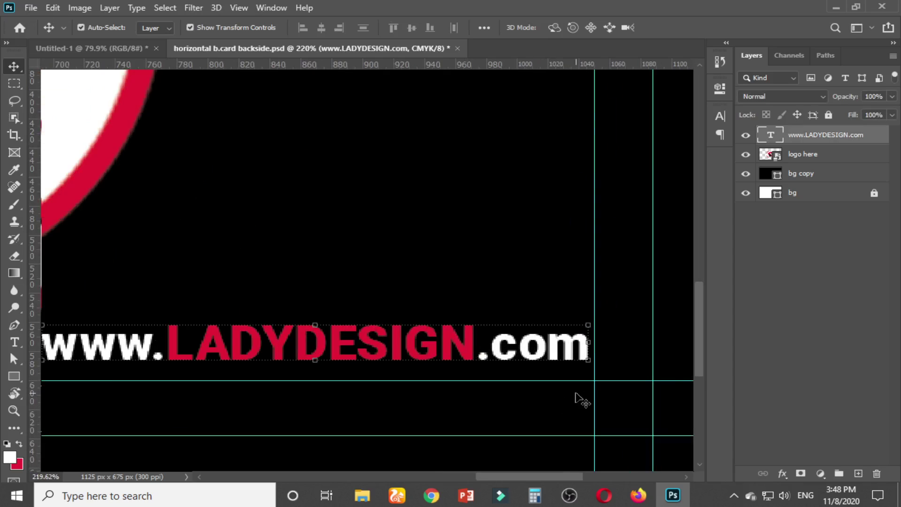
pyautogui.press('Right')
pyautogui.press('Right')
pyautogui.press('Right')
pyautogui.press('Right')
pyautogui.press('Right')
pyautogui.press('Right')
pyautogui.press('Down')
pyautogui.press('Down')
pyautogui.press('Down')
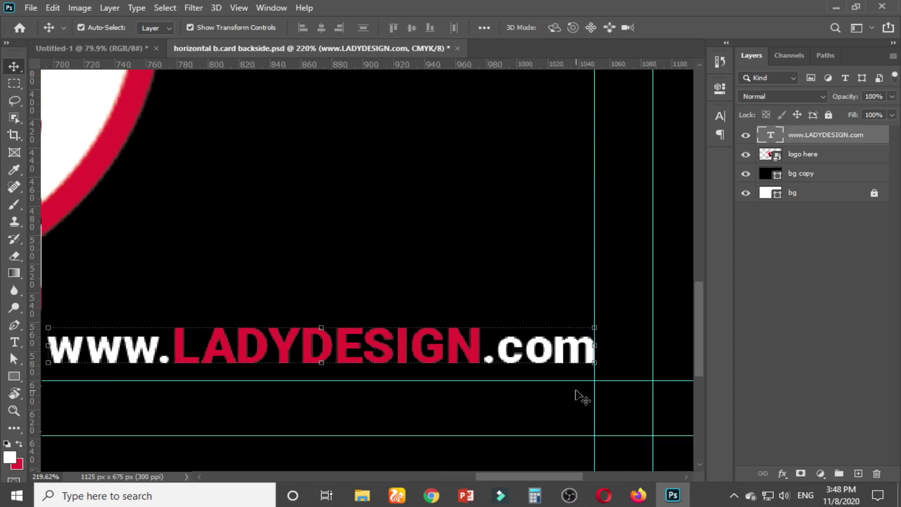
pyautogui.press('Down')
pyautogui.press('Down')
pyautogui.press('Down')
pyautogui.press('Down')
pyautogui.press('Down')
pyautogui.press('Down')
pyautogui.press('Down')
pyautogui.press('Down')
pyautogui.press('Down')
pyautogui.press('Down')
pyautogui.press('Down')
pyautogui.press('Down')
pyautogui.press('Down')
pyautogui.press('Down')
pyautogui.press('Down')
pyautogui.press('Down')
pyautogui.press('Down')
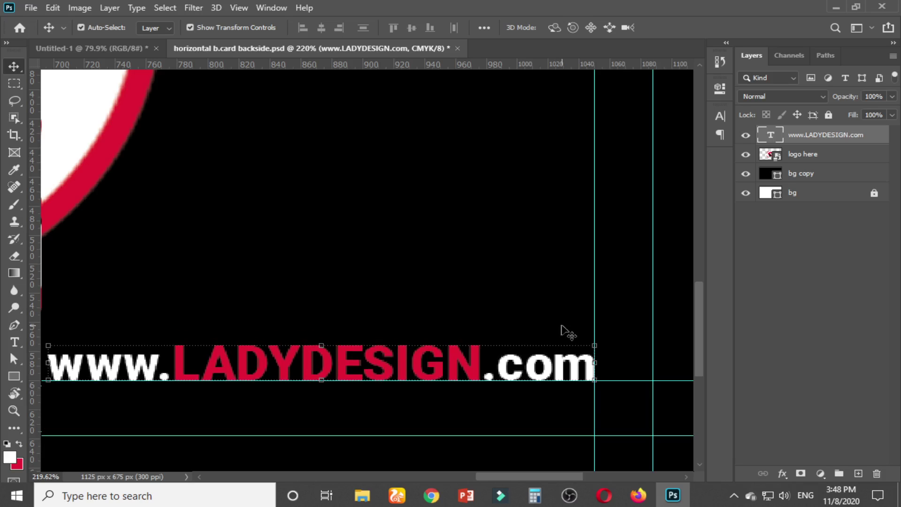
# Deselect the text and save the back-side card design with Ctrl+S
pyautogui.scroll(-4, 477, 262)
pyautogui.scroll(-2, 477, 261)
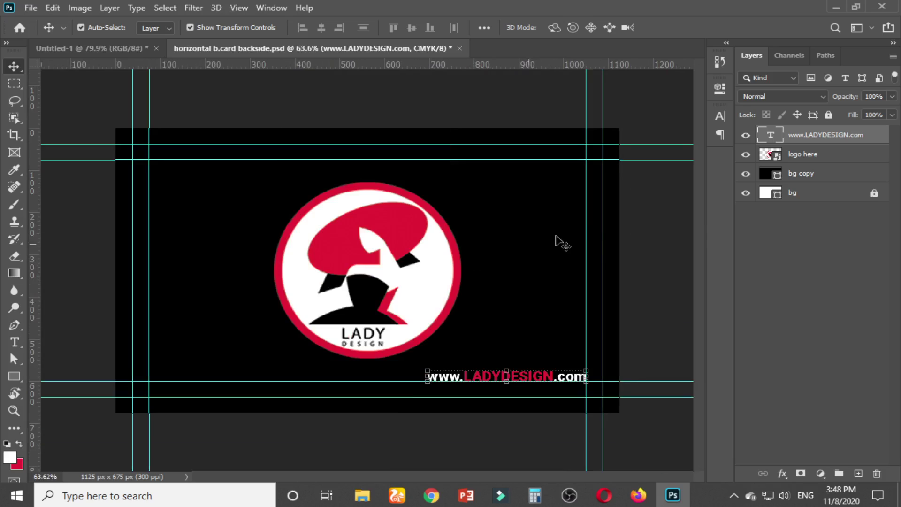
pyautogui.click(657, 229)
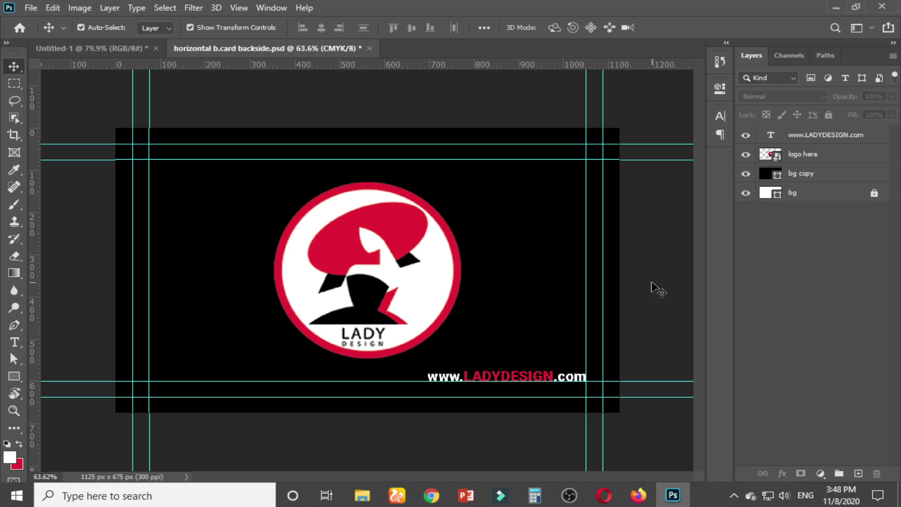
pyautogui.press('ctrl')
pyautogui.hotkey('ctrl', 's')
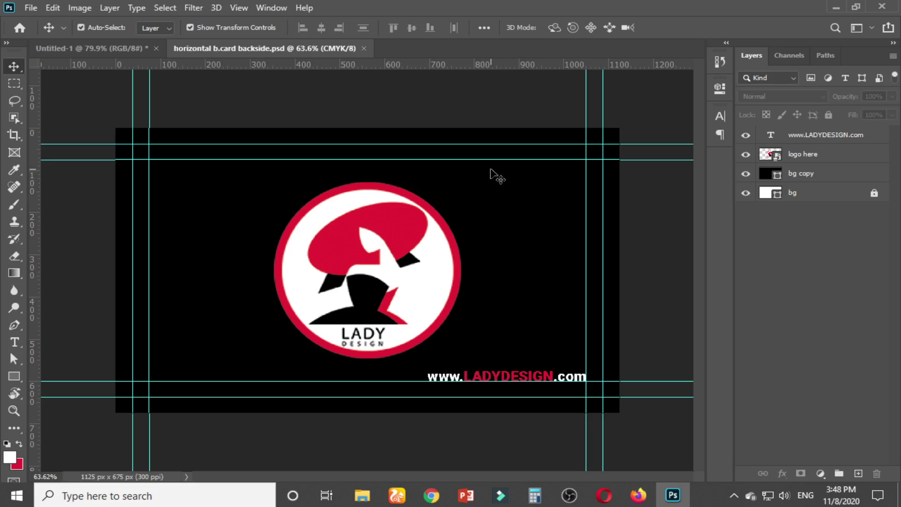
pyautogui.scroll(-3, 370, 157)
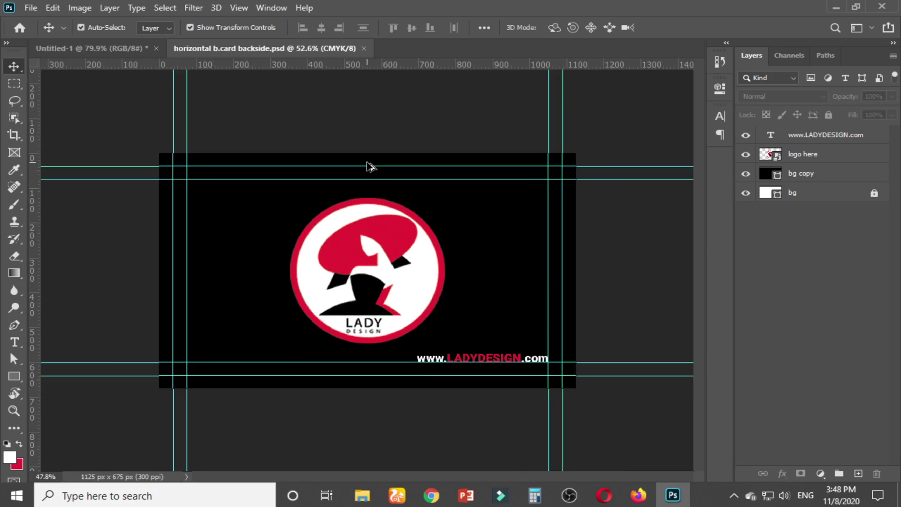
# View the whole Untitled-1 mockup, then switch over to the Chrome meeting window
pyautogui.click(71, 49)
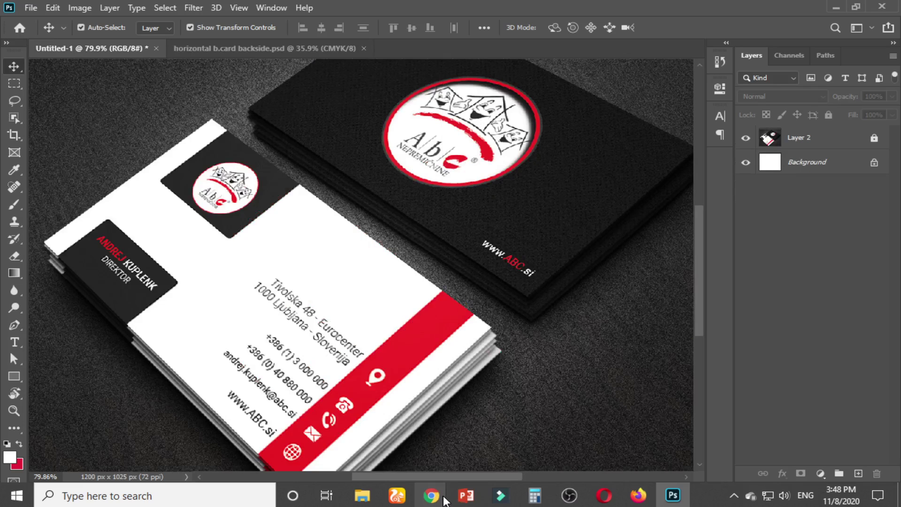
pyautogui.scroll(-3, 432, 287)
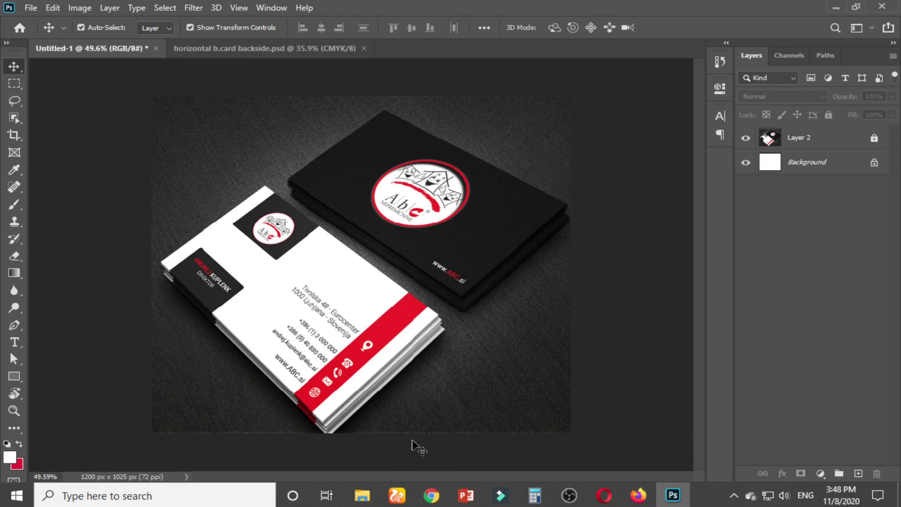
pyautogui.hotkey('alt', 'Tab')
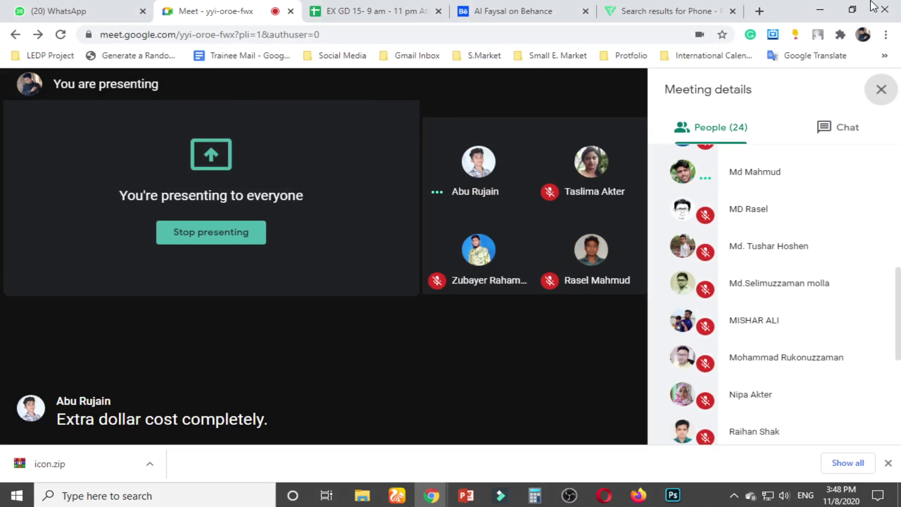
# Search Google for 'free download business card mockup' and open the Freepik result
pyautogui.click(648, 11)
pyautogui.click(186, 36)
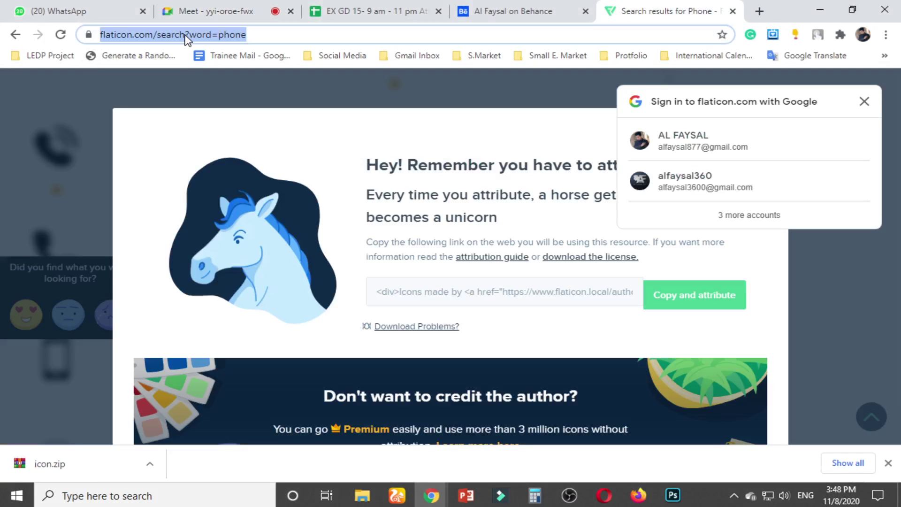
pyautogui.write('free dow')
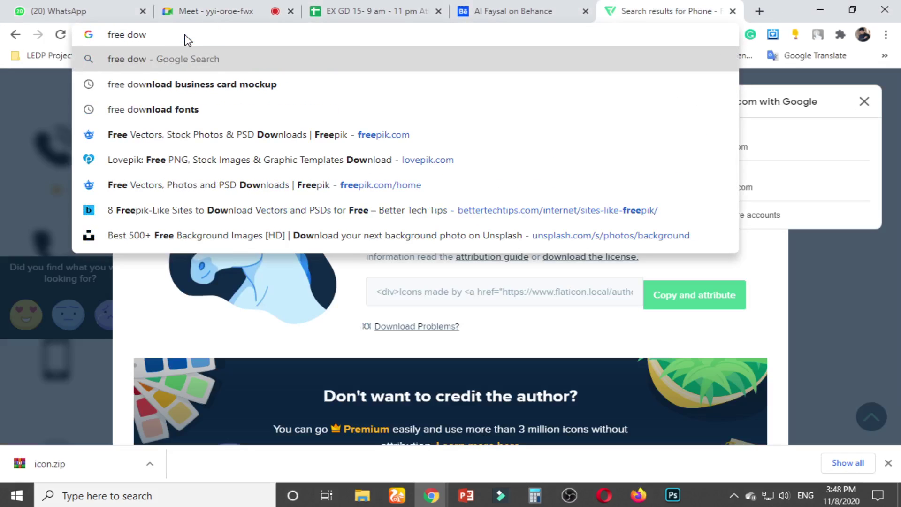
pyautogui.press('Down')
pyautogui.press('Return')
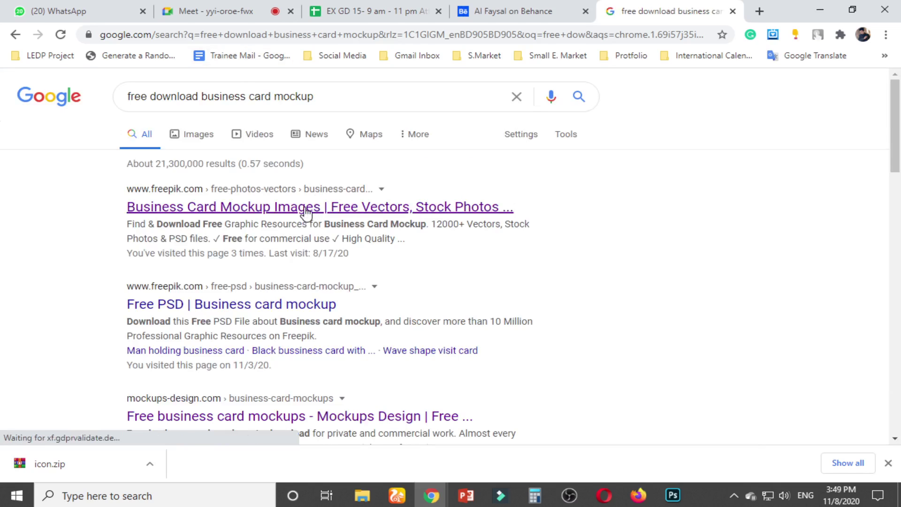
pyautogui.middleClick(310, 208)
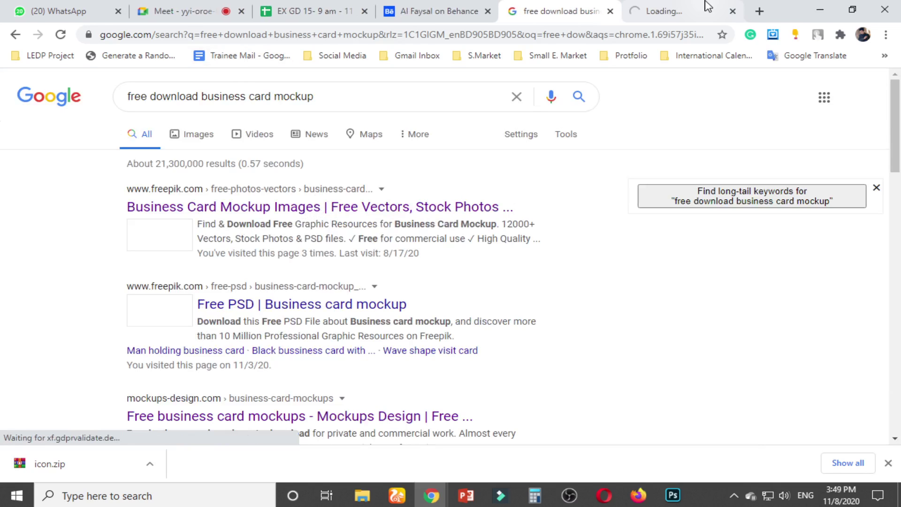
pyautogui.scroll(-3, 358, 262)
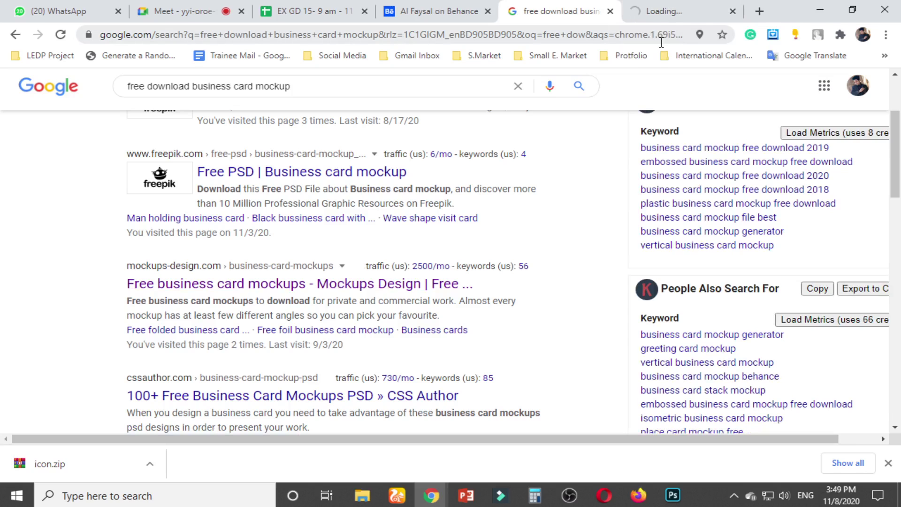
pyautogui.click(680, 10)
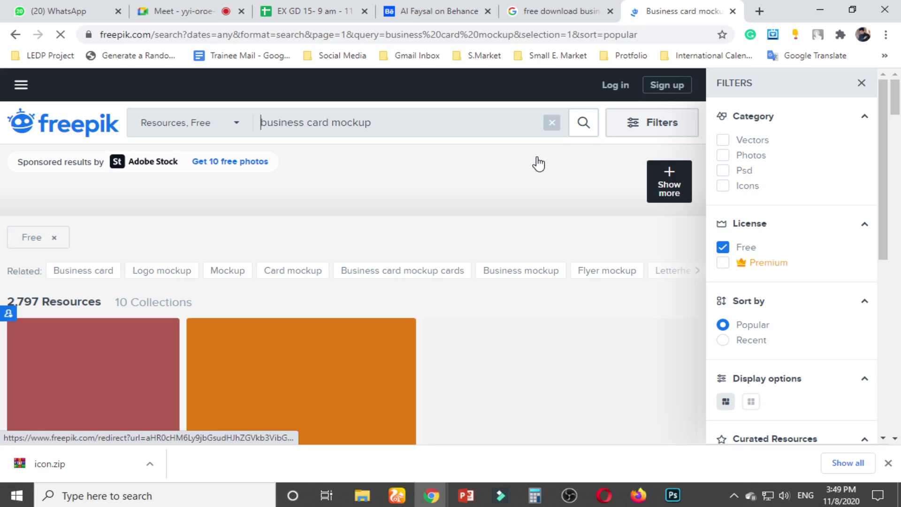
# Open the Elegant dark and copper business card psd mockup page and browse its details
pyautogui.scroll(-4, 595, 197)
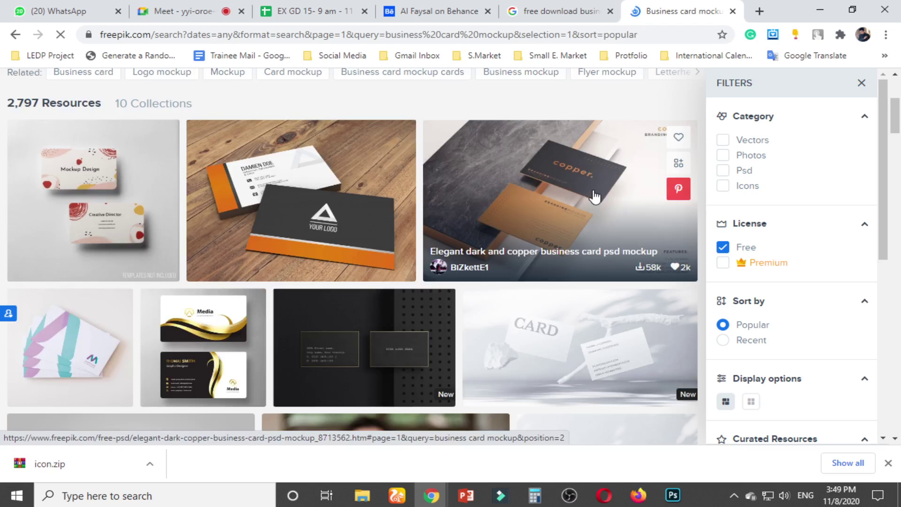
pyautogui.click(595, 196)
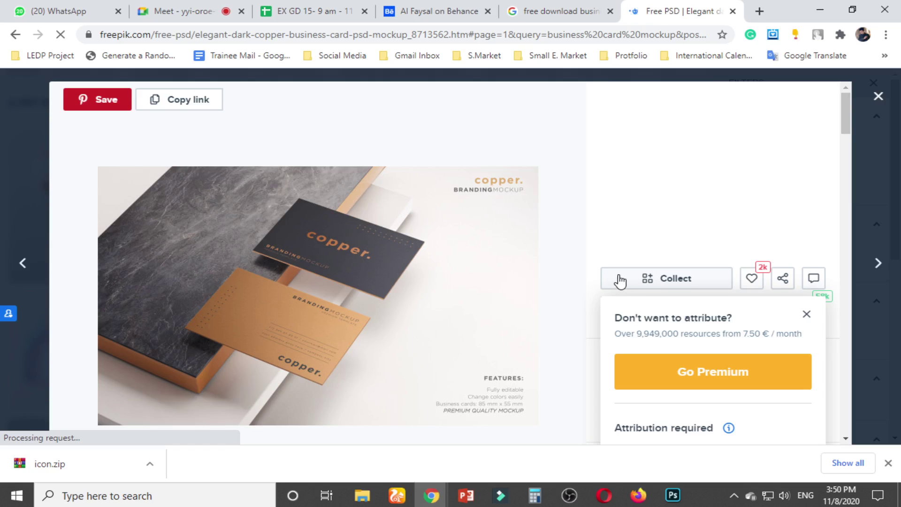
pyautogui.scroll(-4, 570, 310)
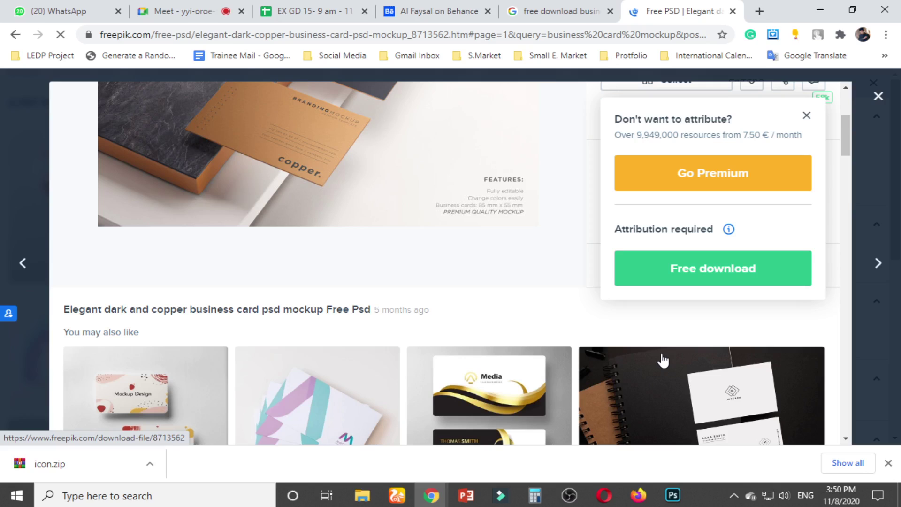
pyautogui.scroll(3, 570, 331)
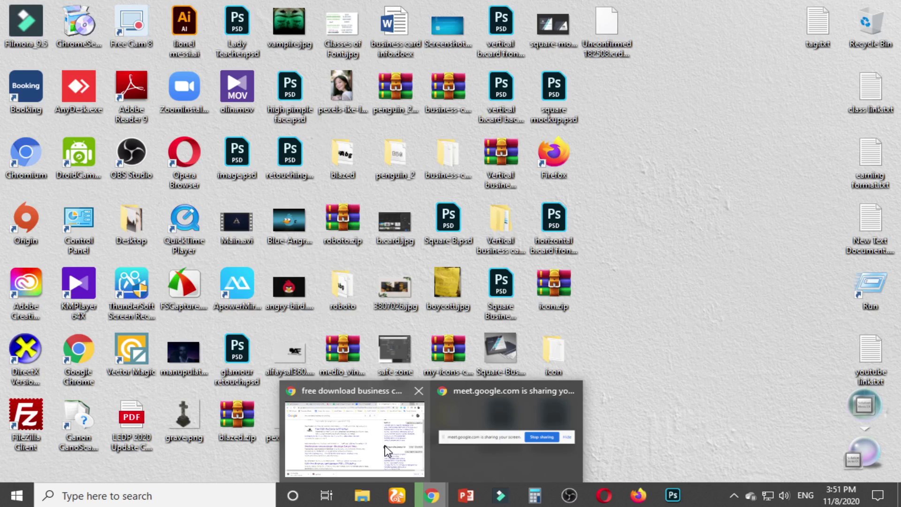
# Restore Chrome and move from the Google Meet tab to the EX GD 15 attendance spreadsheet
pyautogui.click(386, 451)
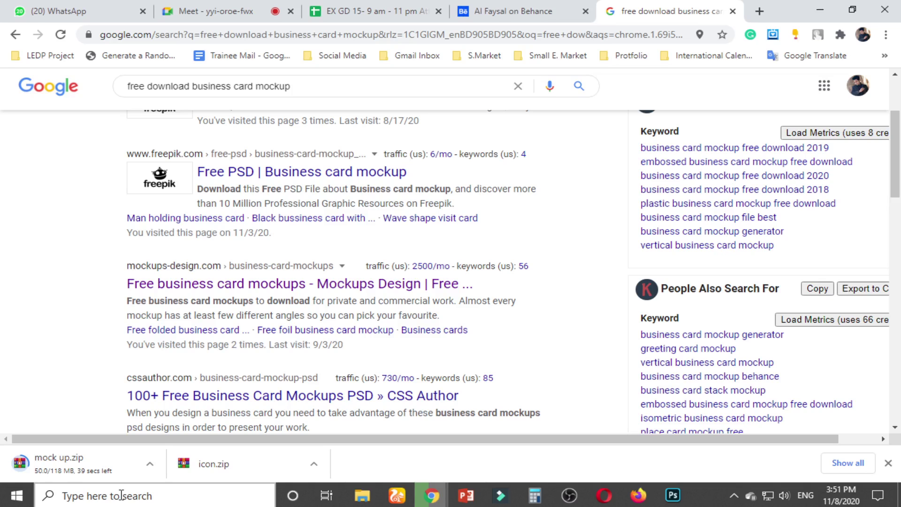
pyautogui.click(262, 19)
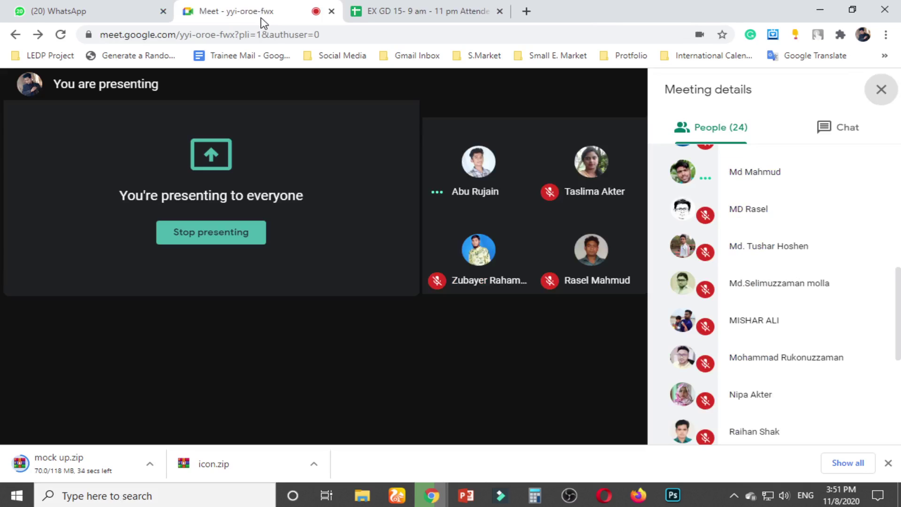
pyautogui.click(422, 11)
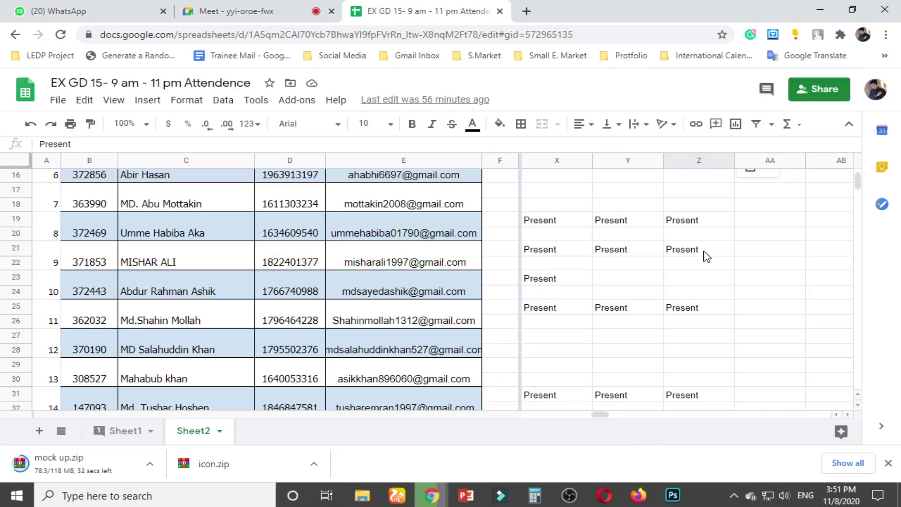
# Check the column Z attendance marks, scrolling down toward row 62
pyautogui.click(704, 279)
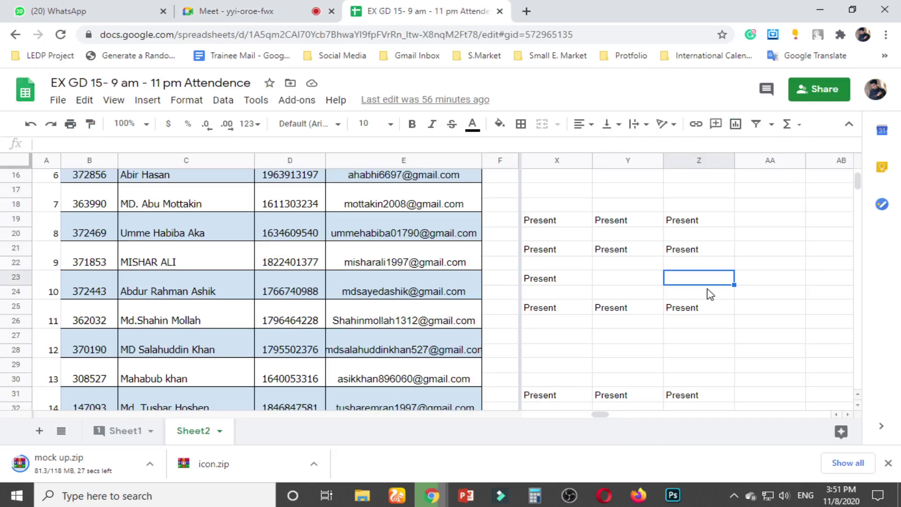
pyautogui.scroll(-2, 709, 296)
pyautogui.click(706, 296)
pyautogui.scroll(-2, 704, 296)
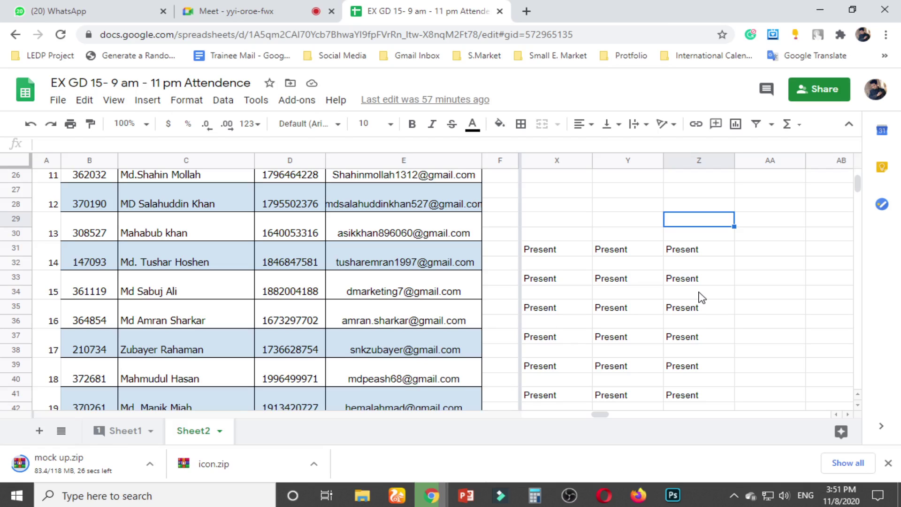
pyautogui.scroll(-5, 702, 297)
pyautogui.click(698, 272)
pyautogui.scroll(-2, 695, 254)
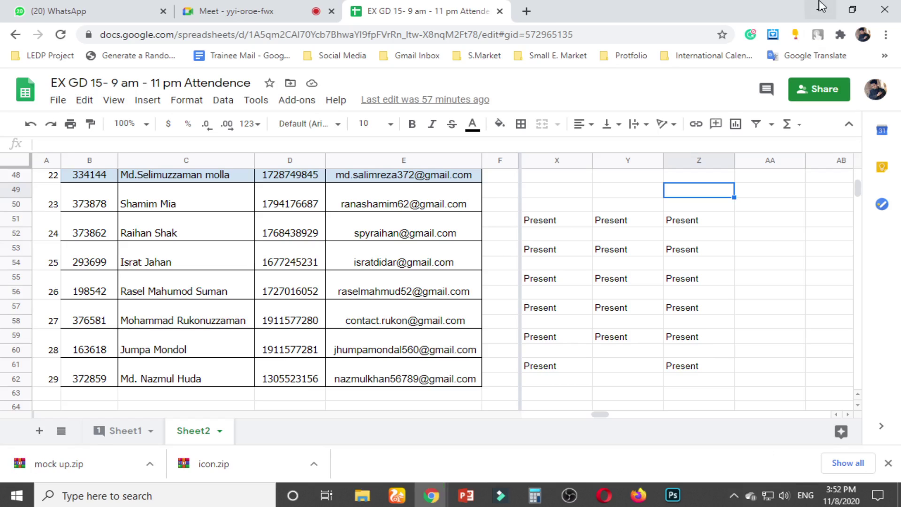
# Minimize Chrome and bring up the context menu for mock up.zip on the desktop
pyautogui.click(821, 7)
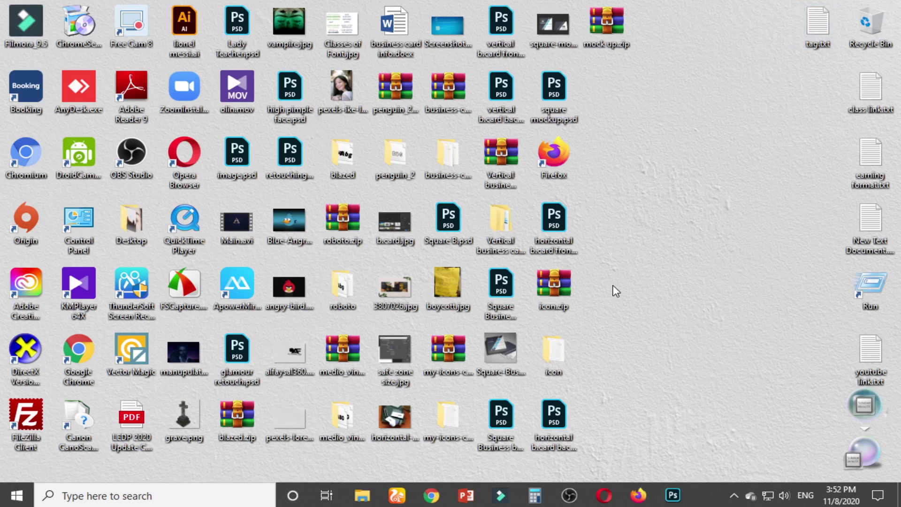
pyautogui.click(602, 32)
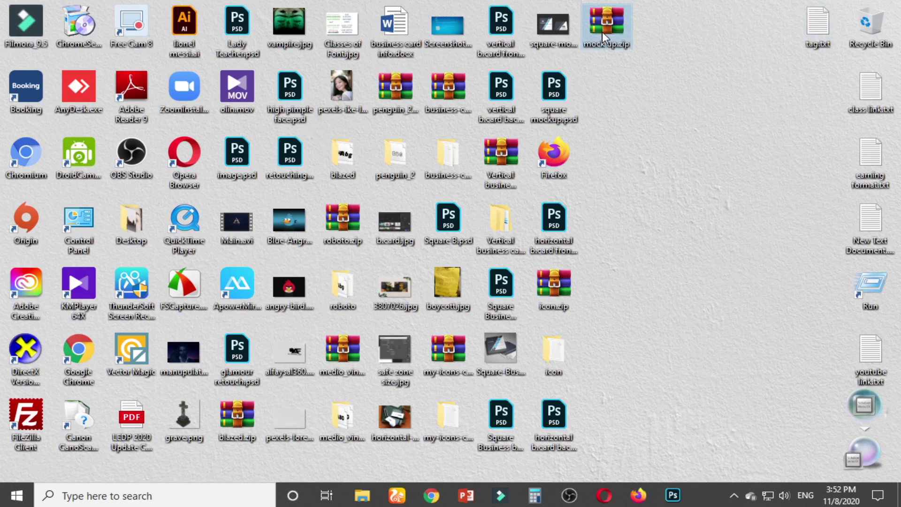
pyautogui.rightClick(602, 33)
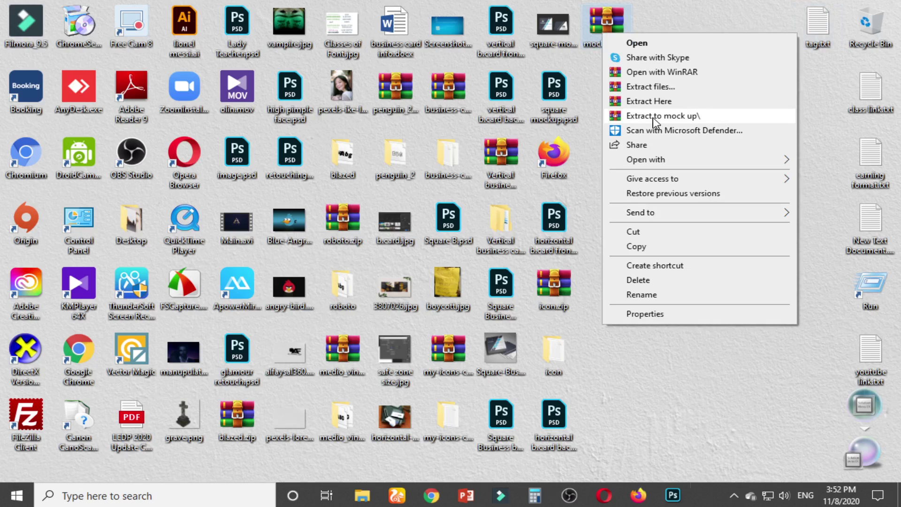
# Extract the archive into a mock up folder and open 2552.psd from it in Photoshop
pyautogui.click(656, 119)
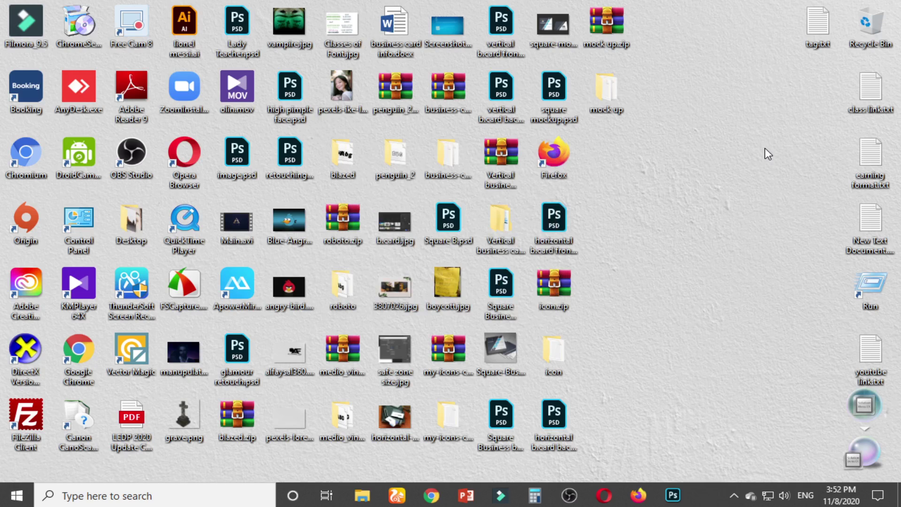
pyautogui.doubleClick(616, 87)
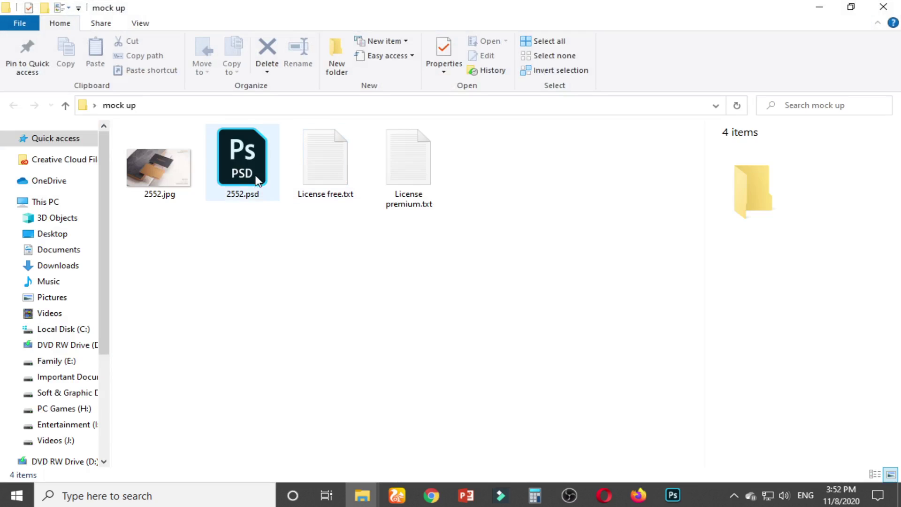
pyautogui.doubleClick(256, 179)
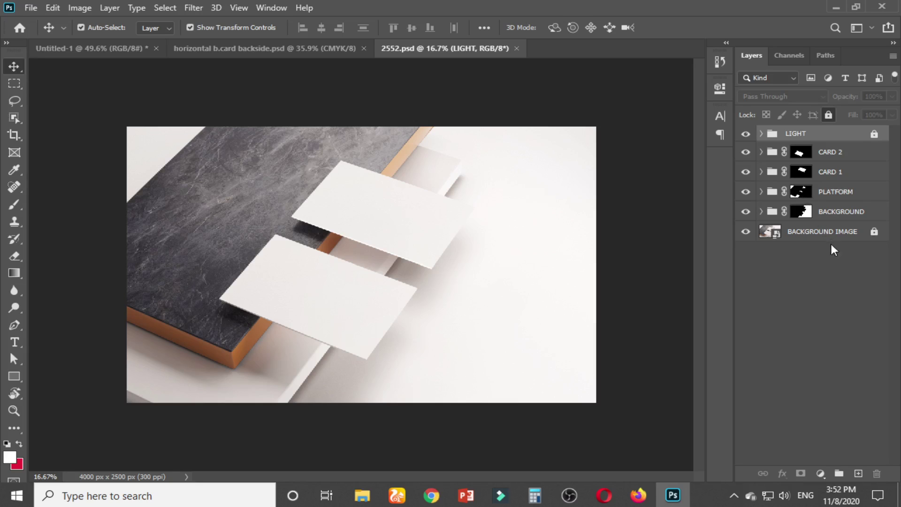
# Expand the CARD 2 group and open its YOUR DESIGN HERE smart object as Rectángulo 1 copia1.psb
pyautogui.click(796, 321)
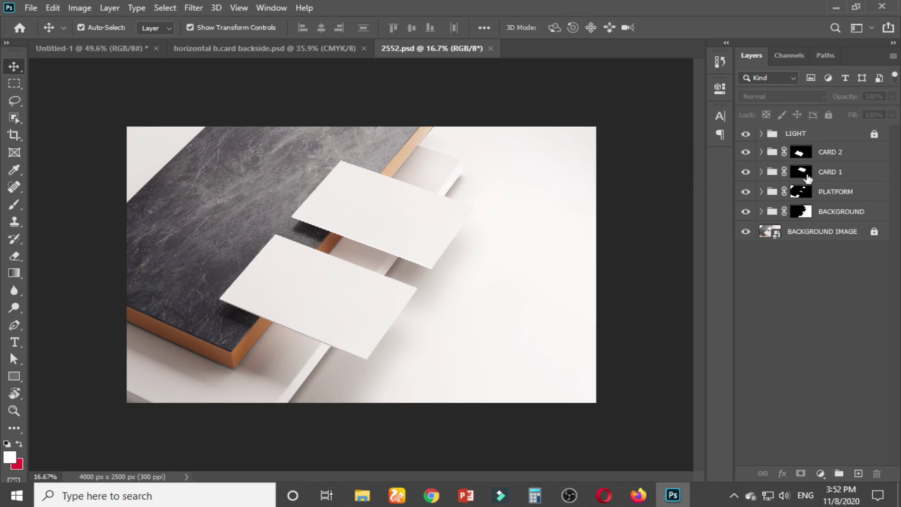
pyautogui.click(746, 153)
pyautogui.click(745, 212)
pyautogui.click(746, 212)
pyautogui.click(762, 152)
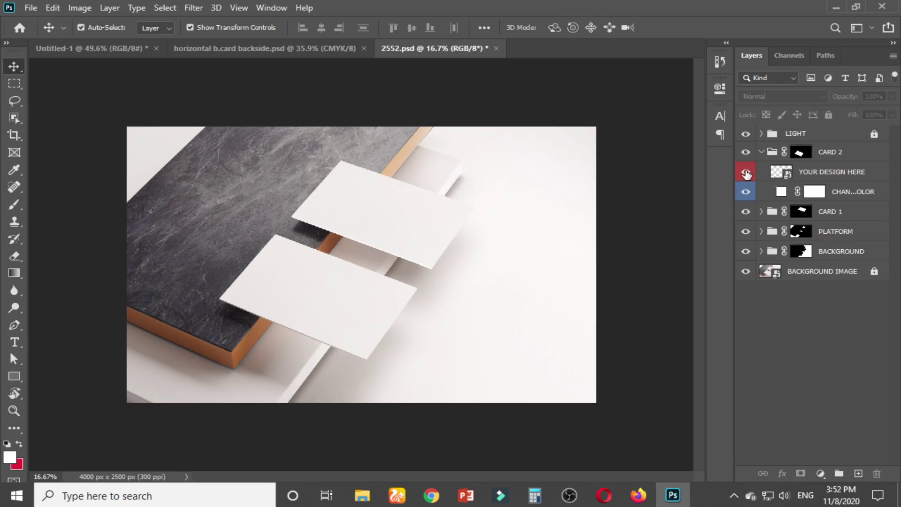
pyautogui.doubleClick(782, 172)
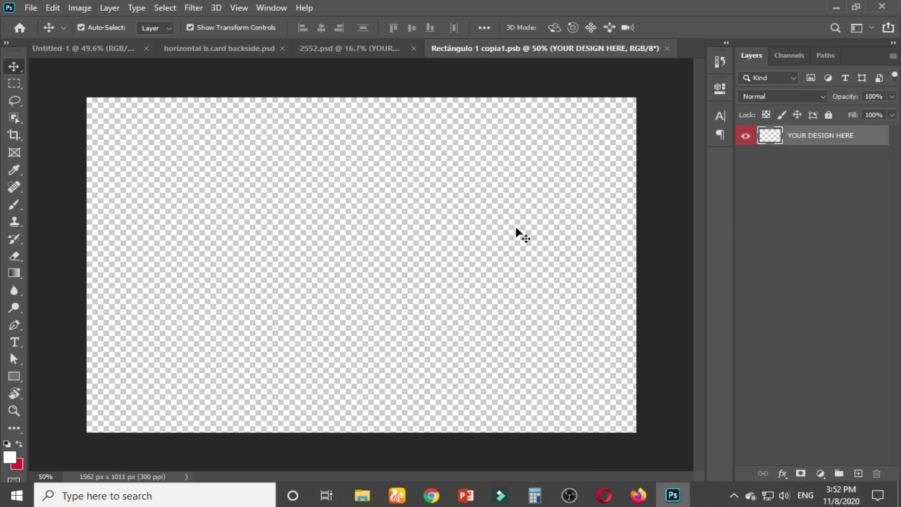
# Close the Untitled-1 document without saving changes
pyautogui.scroll(-3, 516, 235)
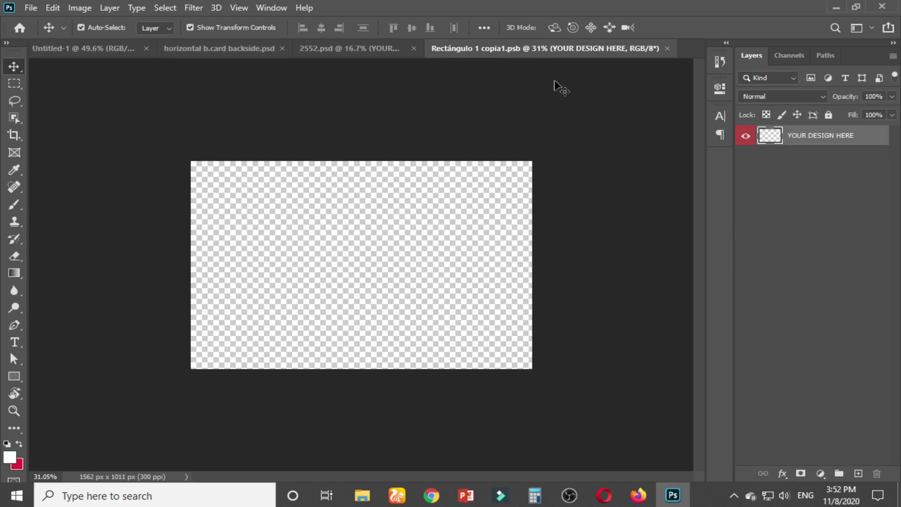
pyautogui.click(388, 50)
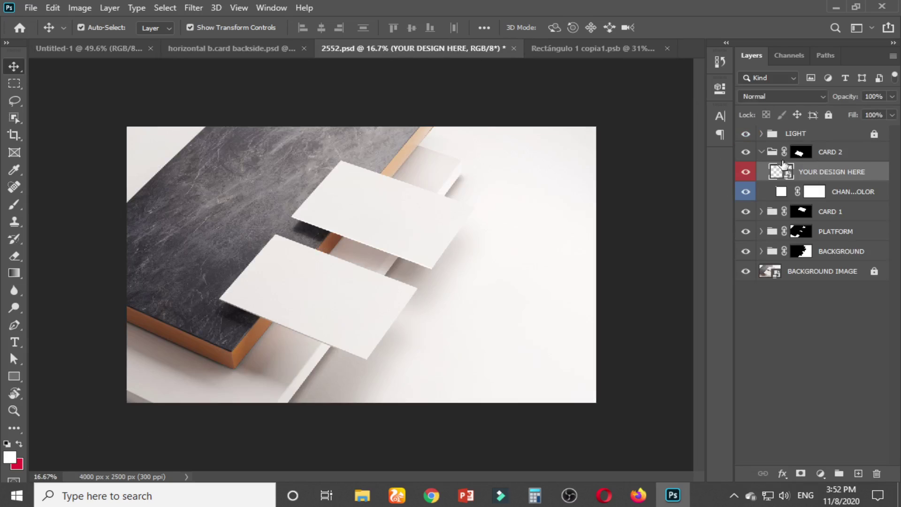
pyautogui.click(257, 55)
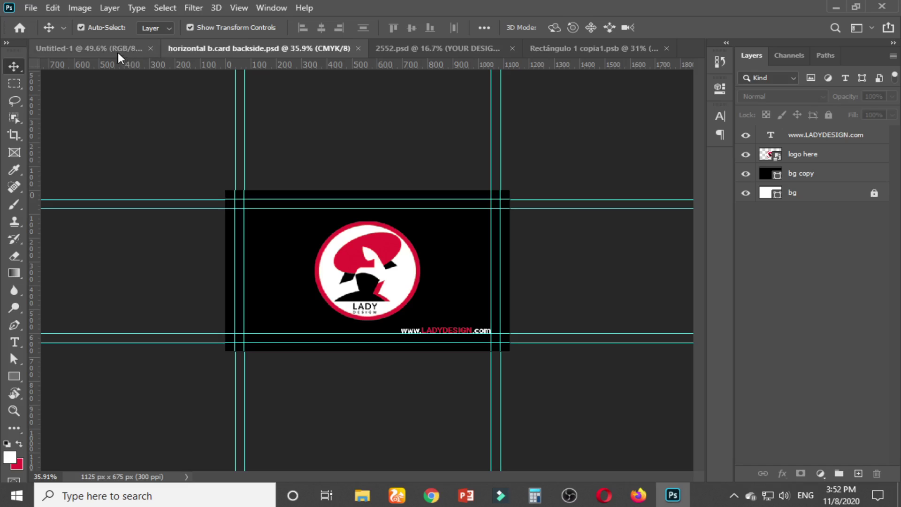
pyautogui.click(120, 52)
pyautogui.click(157, 49)
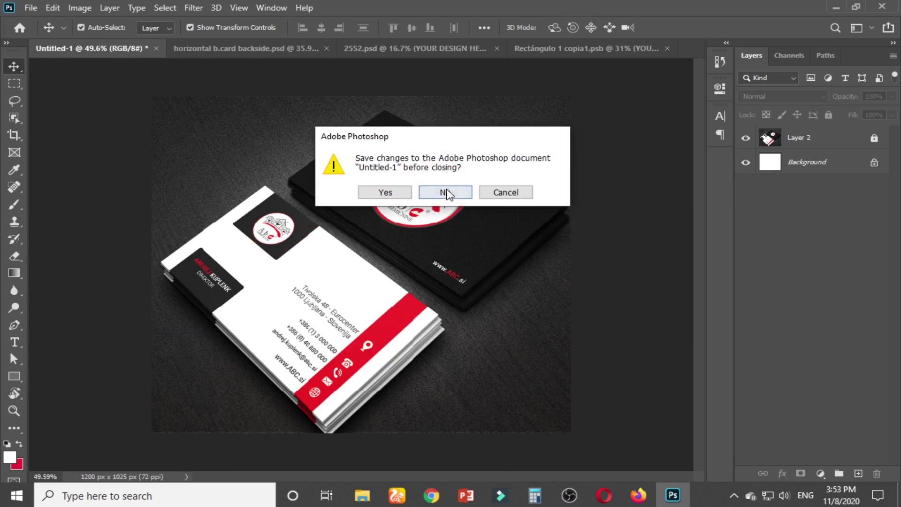
pyautogui.click(442, 191)
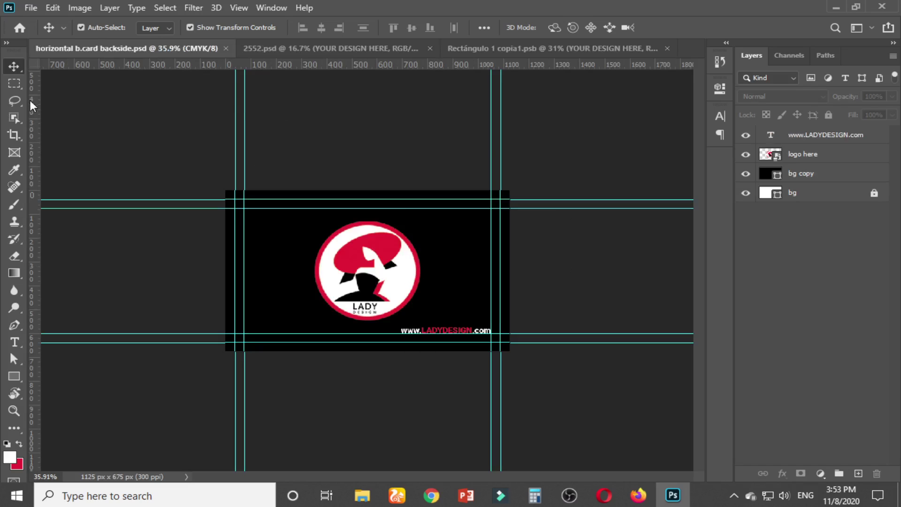
# Marquee-select the backside card area between the guides, then minimize Photoshop
pyautogui.click(14, 83)
pyautogui.hotkey('ctrl', '+')
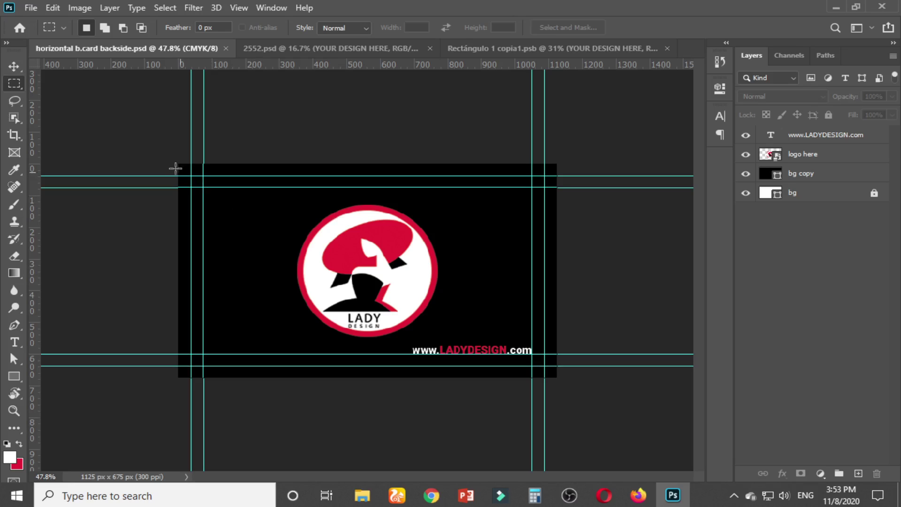
pyautogui.moveTo(178, 164); pyautogui.dragTo(249, 233)
pyautogui.click(191, 188)
pyautogui.moveTo(191, 176); pyautogui.dragTo(544, 364)
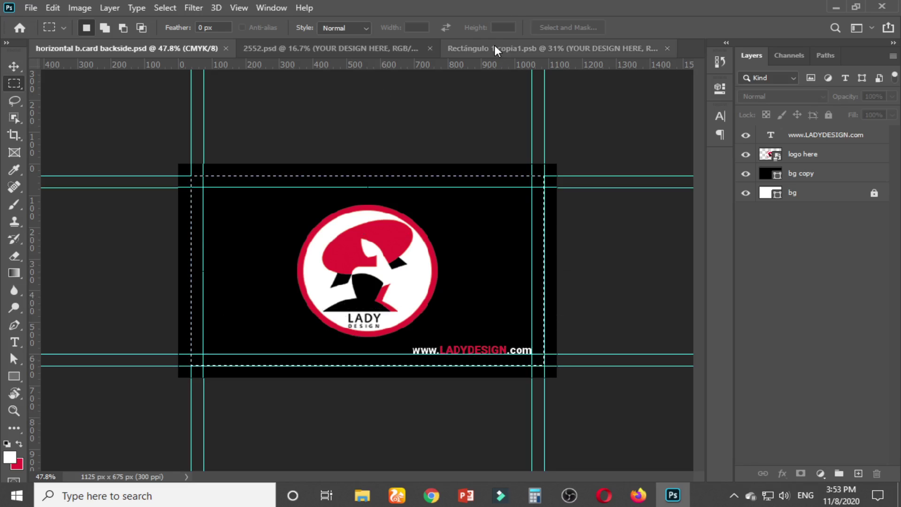
pyautogui.click(496, 50)
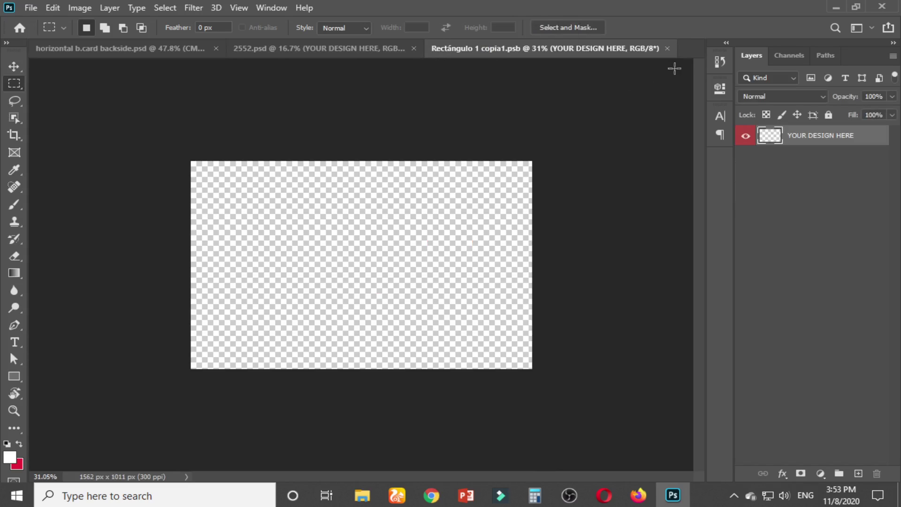
pyautogui.click(836, 9)
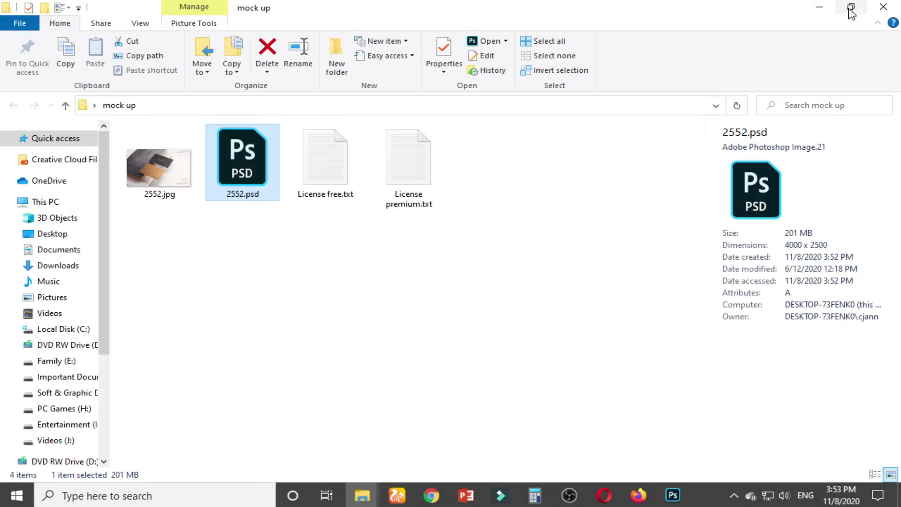
# Preview the 2552.jpg sample mockup in Photos, then bring Photoshop back to the front
pyautogui.click(184, 169)
pyautogui.doubleClick(184, 169)
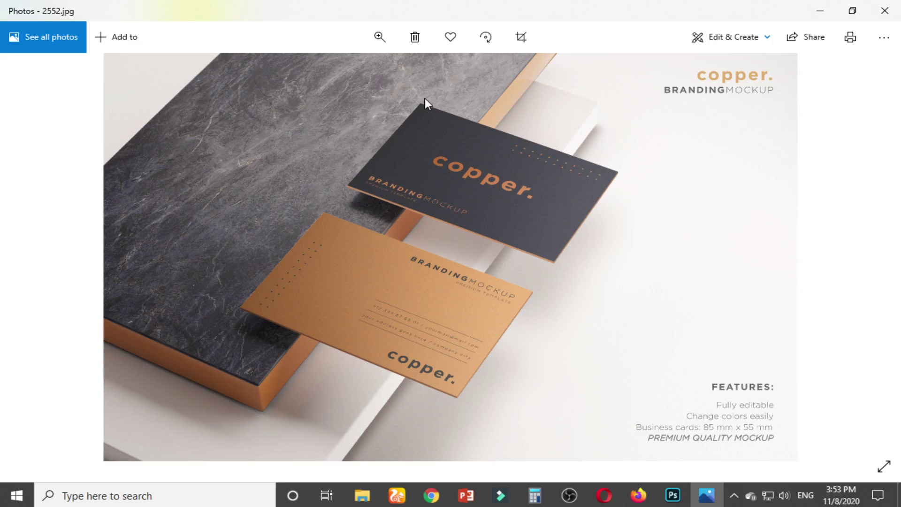
pyautogui.click(819, 9)
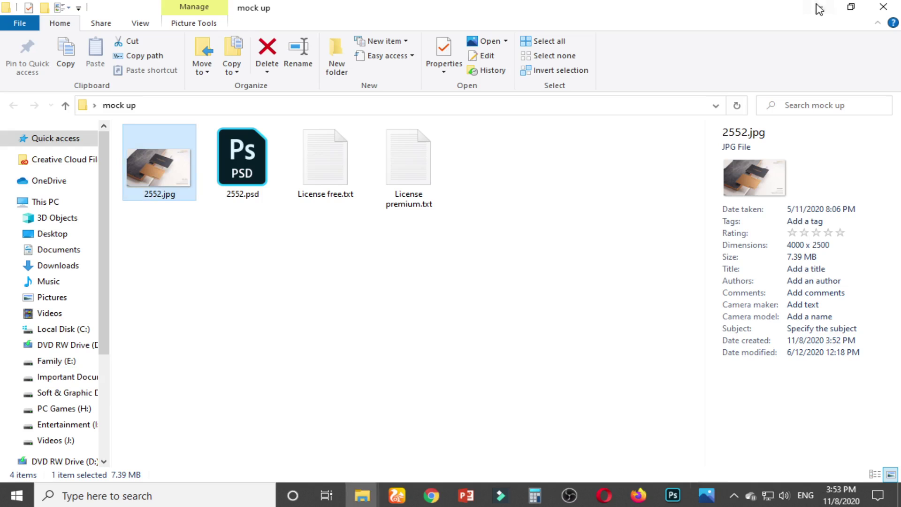
pyautogui.click(673, 495)
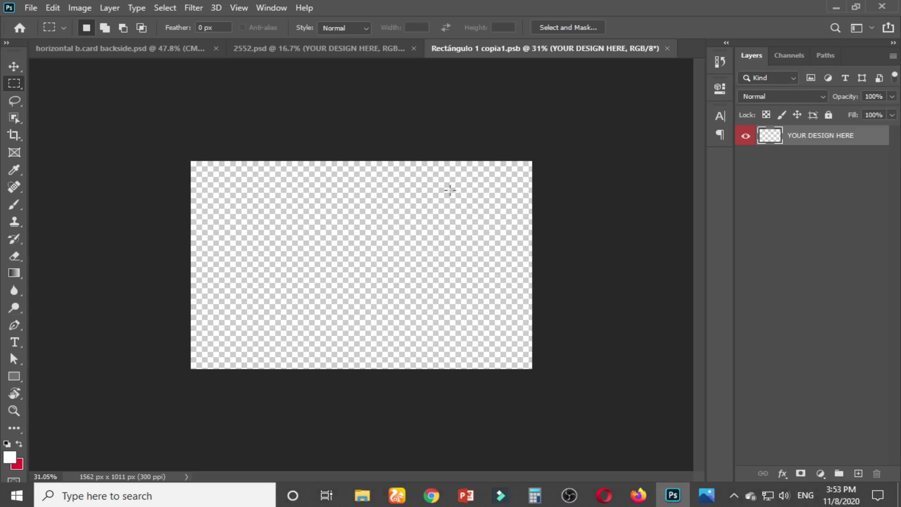
# Select the backside card inside the guides and Copy Merged it
pyautogui.click(159, 52)
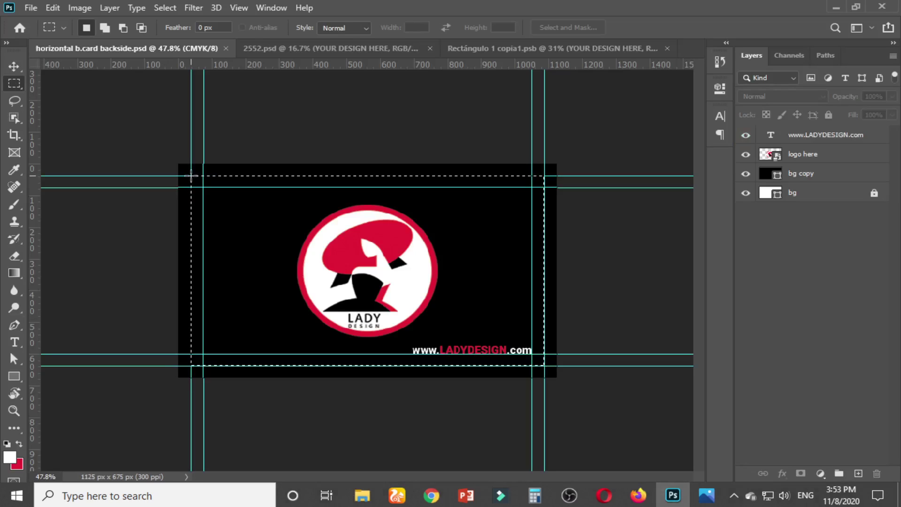
pyautogui.click(192, 176)
pyautogui.moveTo(191, 175); pyautogui.dragTo(545, 366)
pyautogui.click(53, 7)
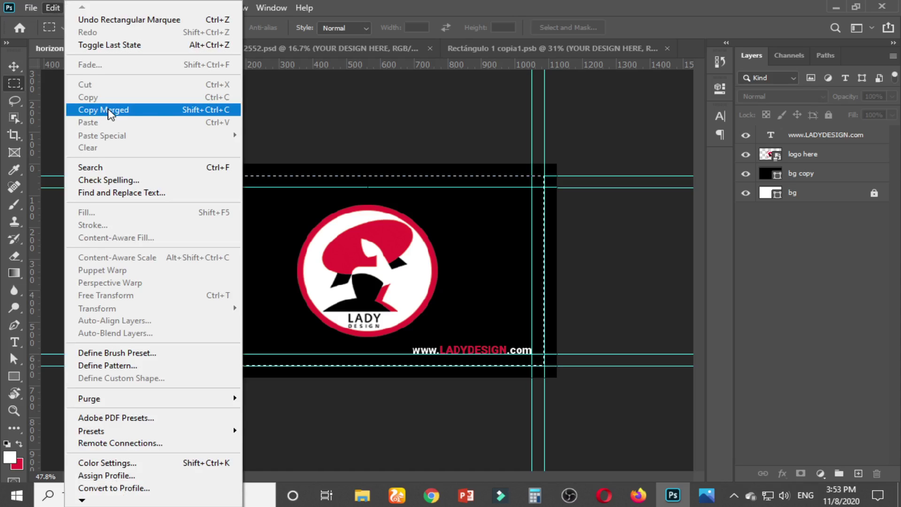
pyautogui.click(196, 110)
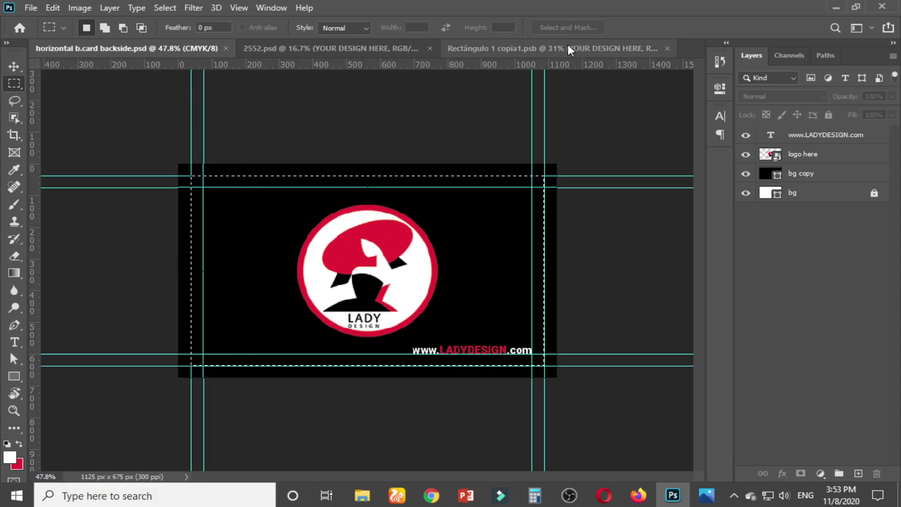
# Paste In Place into the smart object and stretch it to 148.76% × 168.67% to fill the canvas
pyautogui.click(569, 49)
pyautogui.click(53, 8)
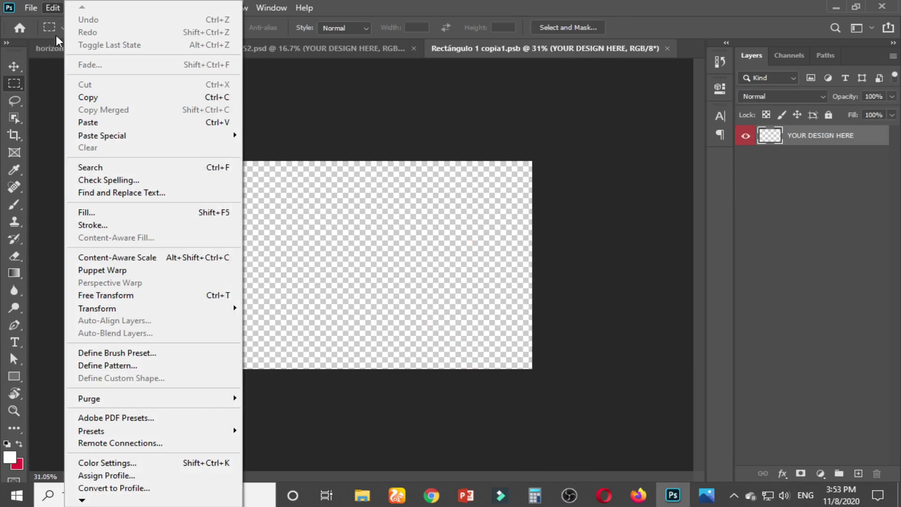
pyautogui.moveTo(120, 136)
pyautogui.click(272, 147)
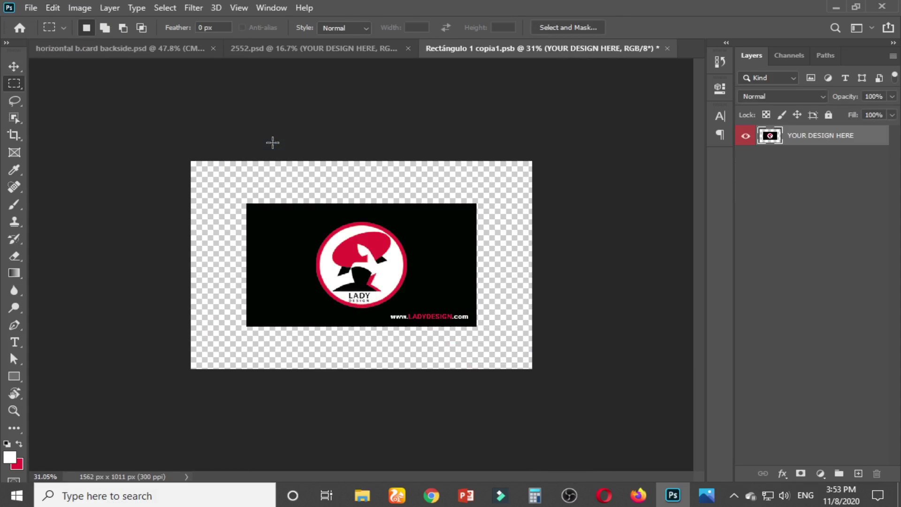
pyautogui.click(14, 66)
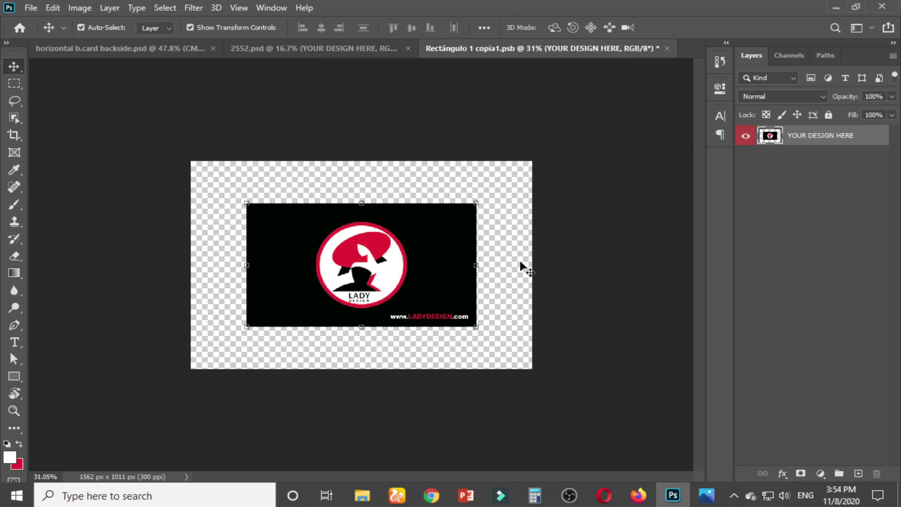
pyautogui.moveTo(476, 266); pyautogui.dragTo(533, 265)
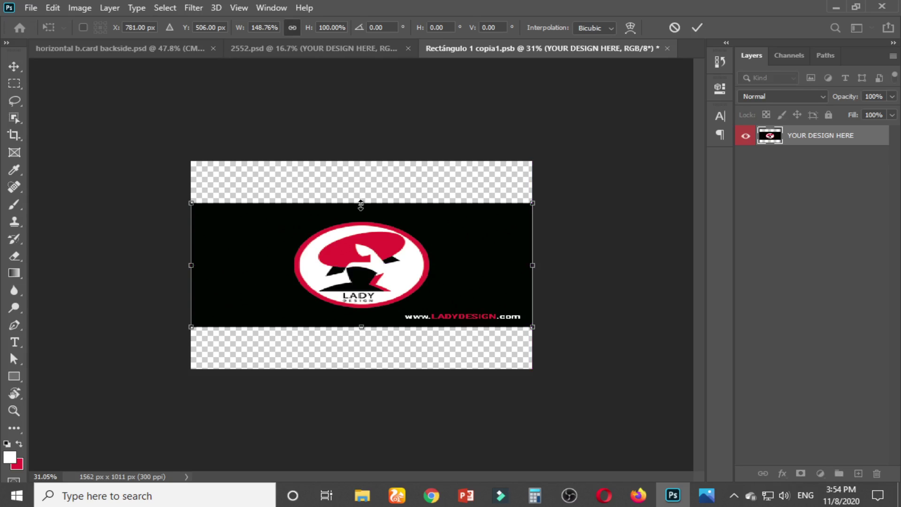
pyautogui.moveTo(361, 203); pyautogui.dragTo(386, 165)
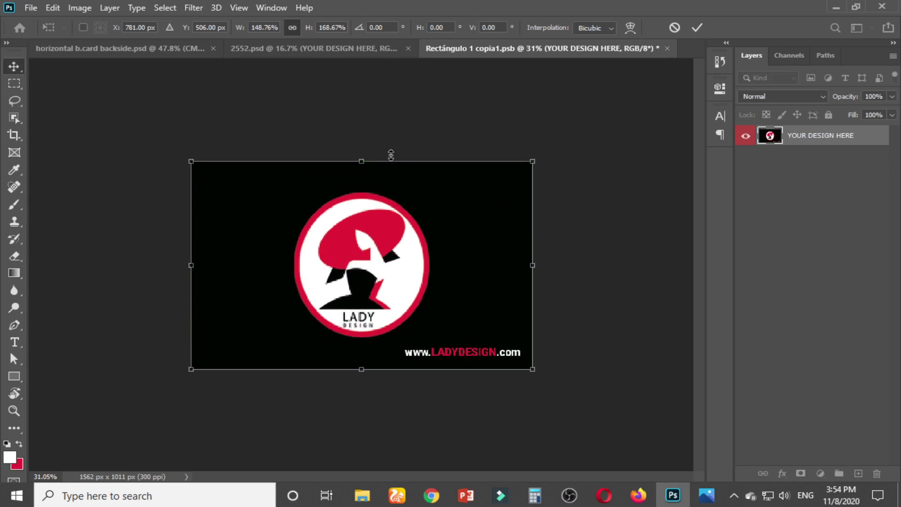
pyautogui.press('Return')
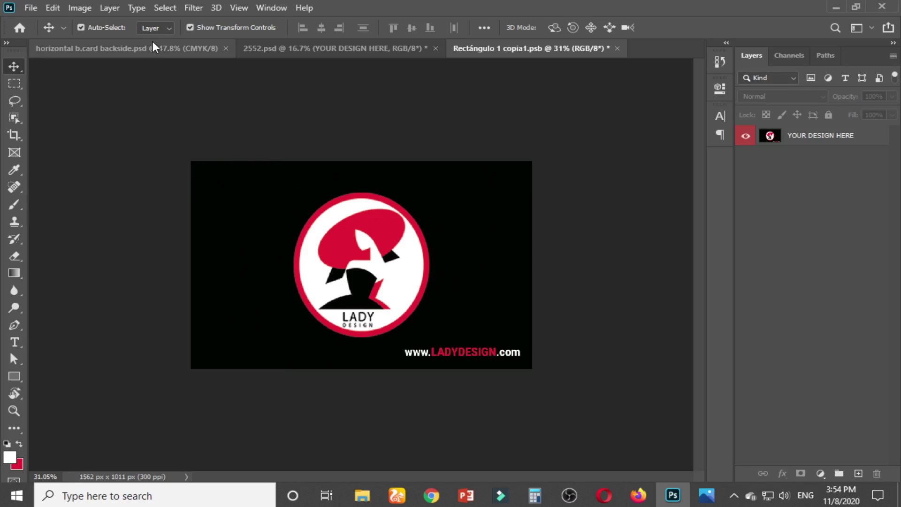
# Re-copy the merged backside card, then save and close the Rectángulo 1 copia1.psb smart object
pyautogui.click(252, 48)
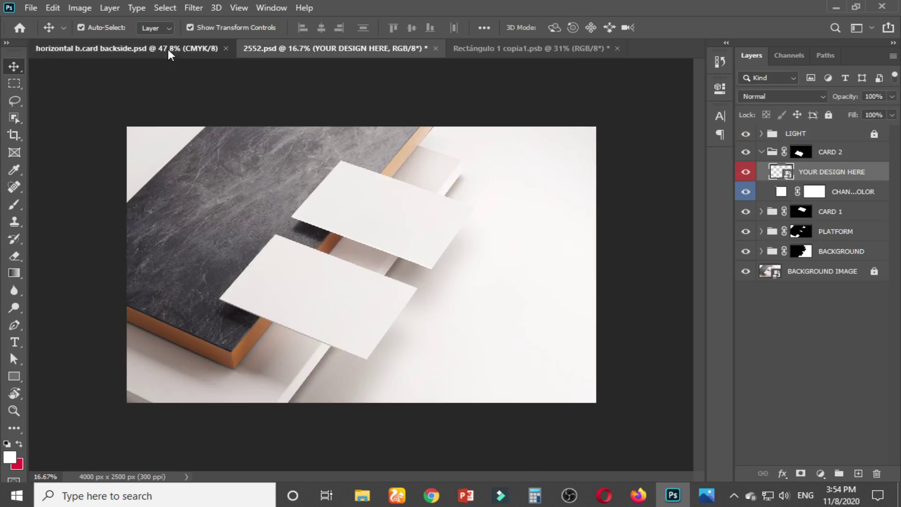
pyautogui.click(168, 47)
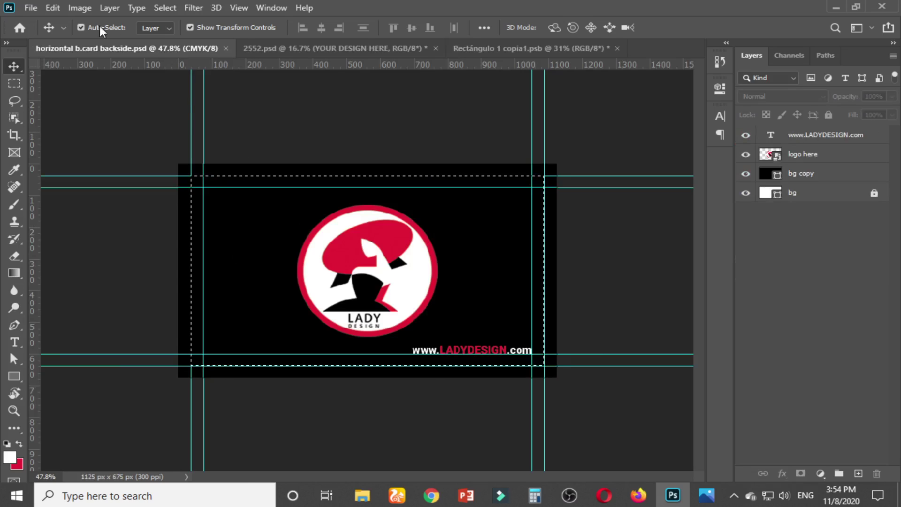
pyautogui.click(53, 8)
pyautogui.click(126, 107)
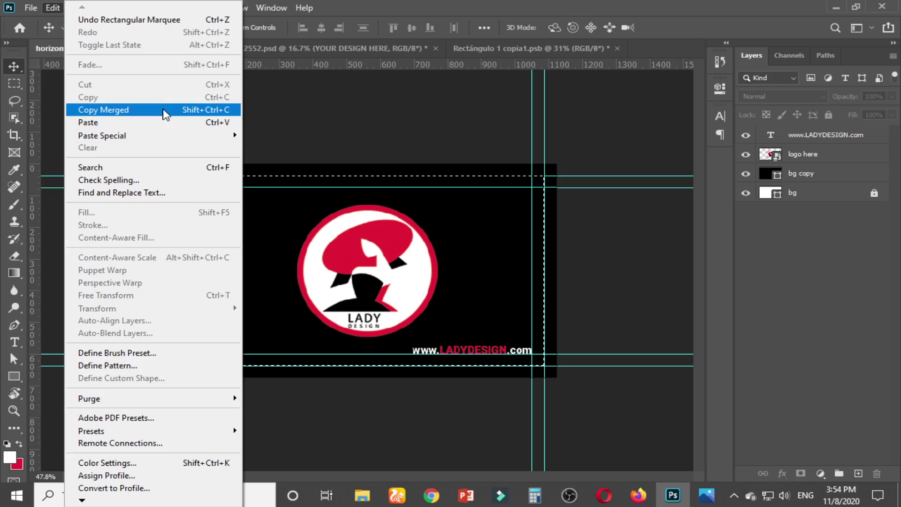
pyautogui.click(202, 111)
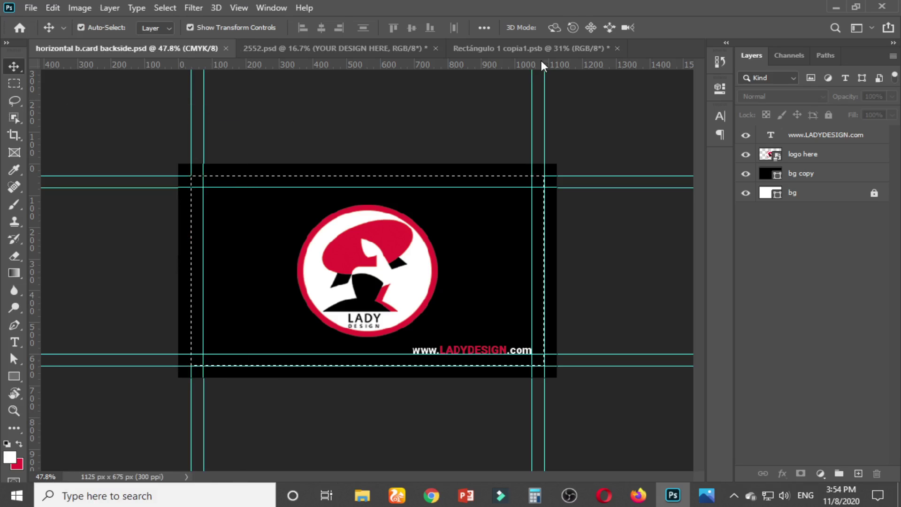
pyautogui.click(548, 46)
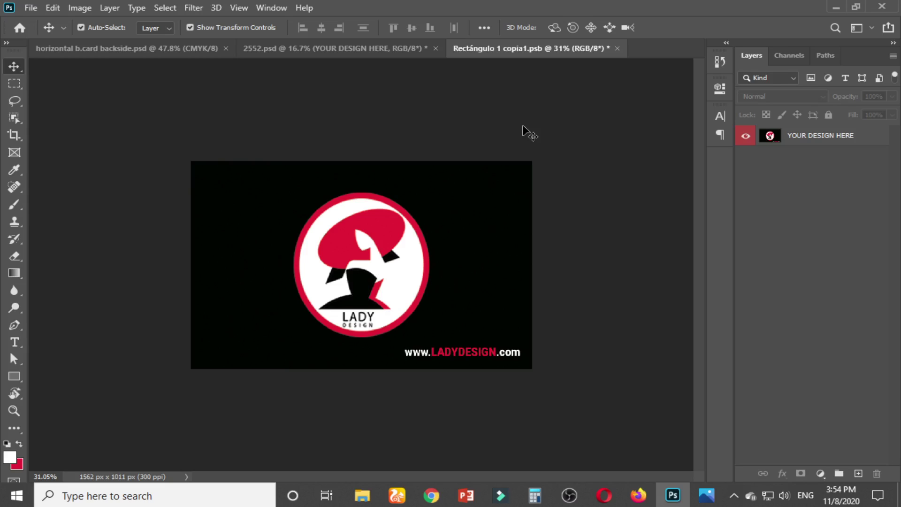
pyautogui.hotkey('ctrl', 's')
pyautogui.click(616, 48)
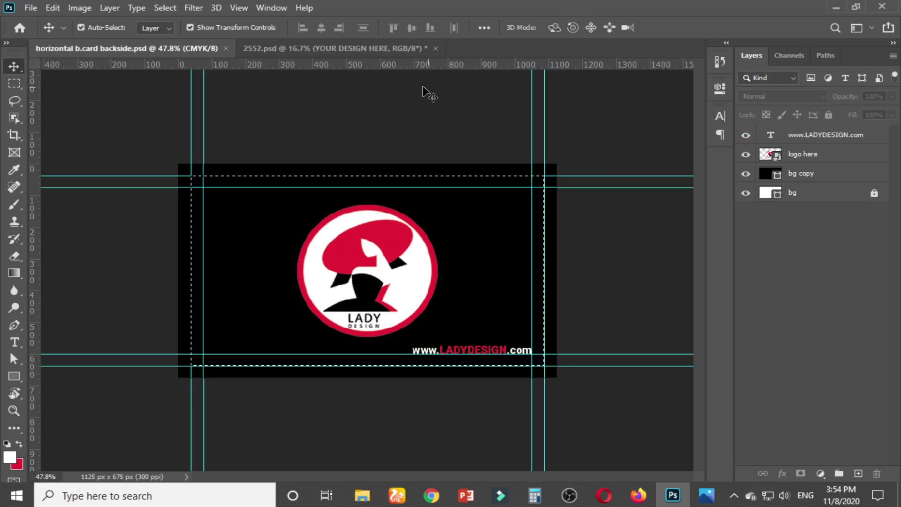
# Check the LADY backside on the mockup's lower card, then collapse CARD 2 and expand CARD 1
pyautogui.click(368, 49)
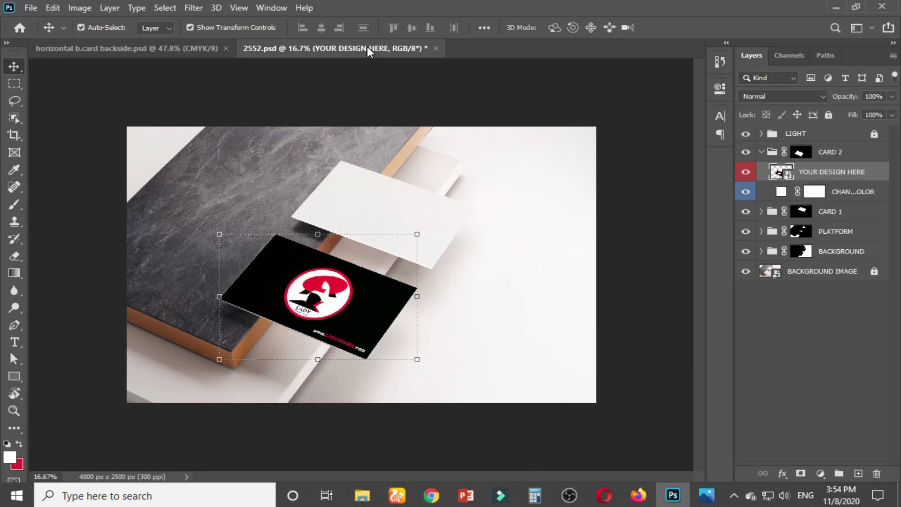
pyautogui.click(628, 187)
pyautogui.hotkey('ctrl', '+')
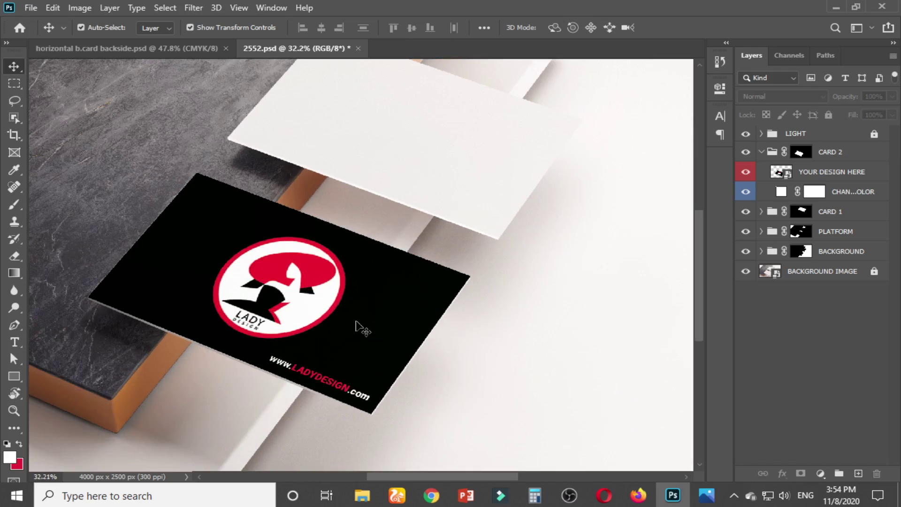
pyautogui.scroll(-3, 359, 324)
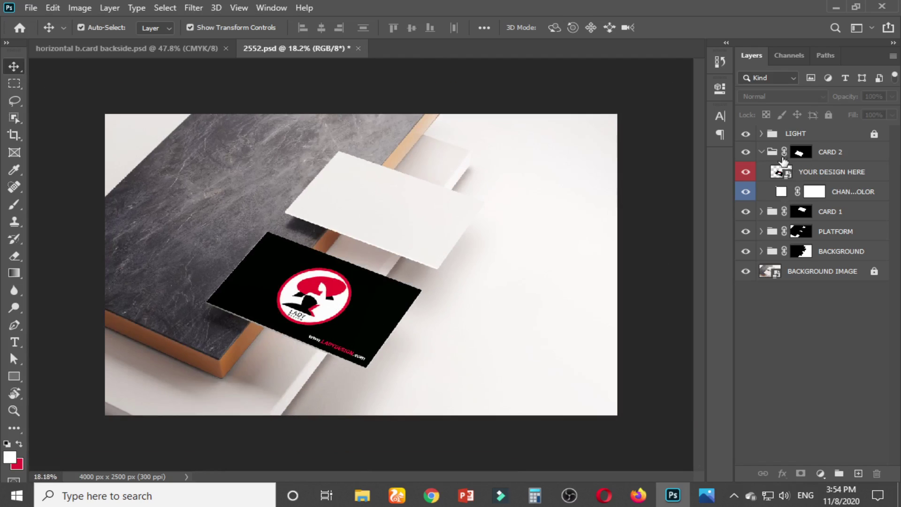
pyautogui.click(762, 152)
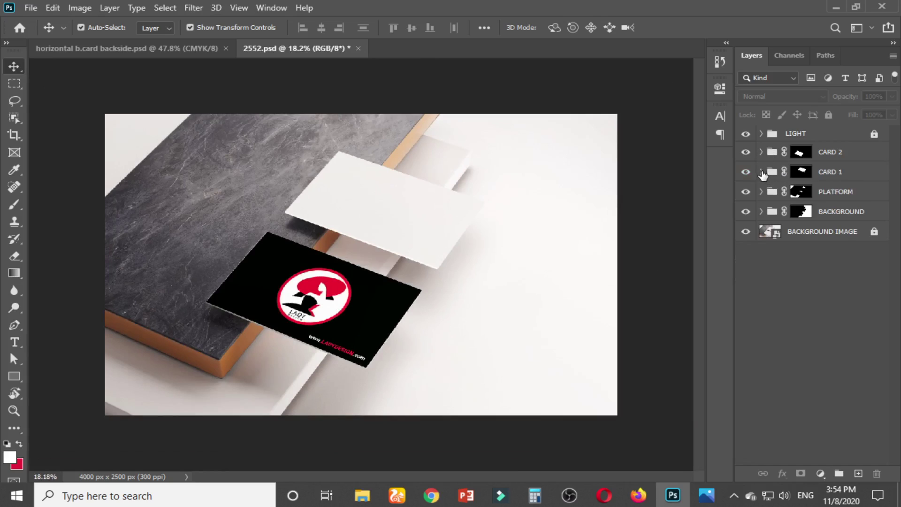
pyautogui.click(762, 171)
# Open CARD 1's smart object and the recent horizontal b.card frontside.psd, then marquee-select its card within the guides
pyautogui.doubleClick(783, 192)
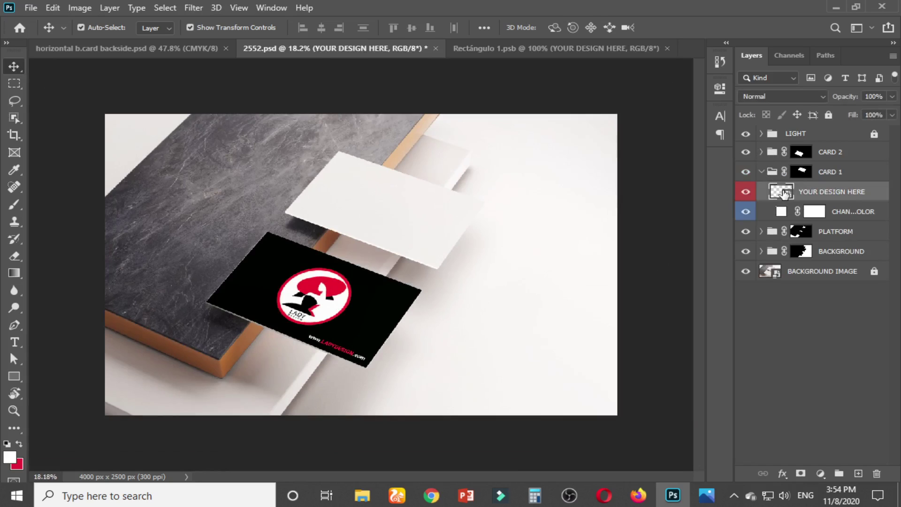
pyautogui.click(151, 45)
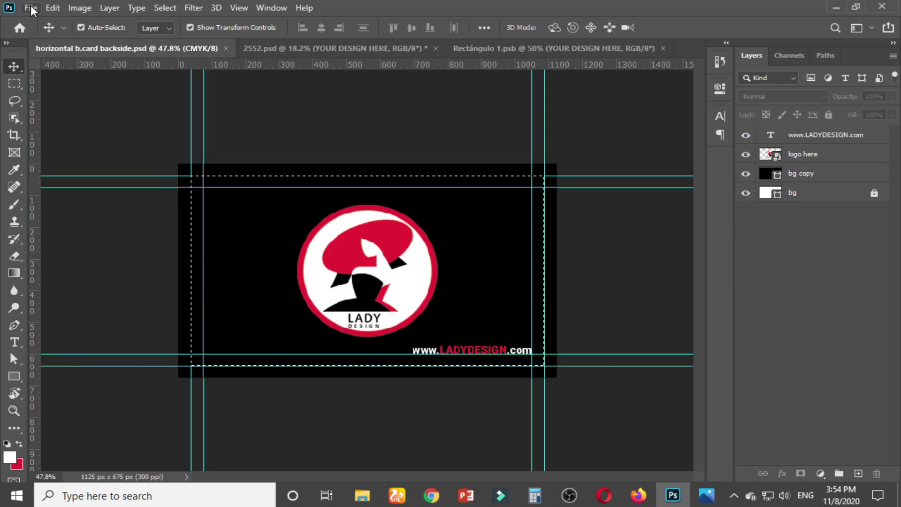
pyautogui.click(31, 7)
pyautogui.moveTo(75, 85)
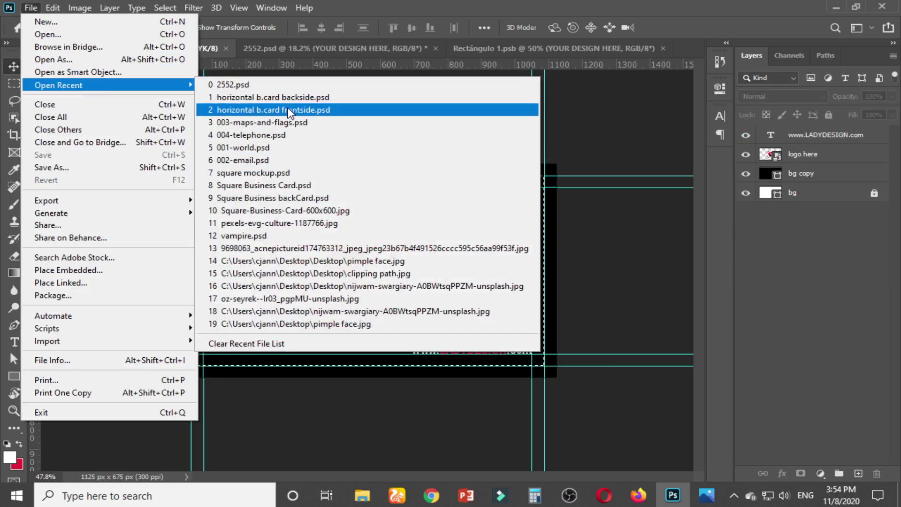
pyautogui.click(288, 110)
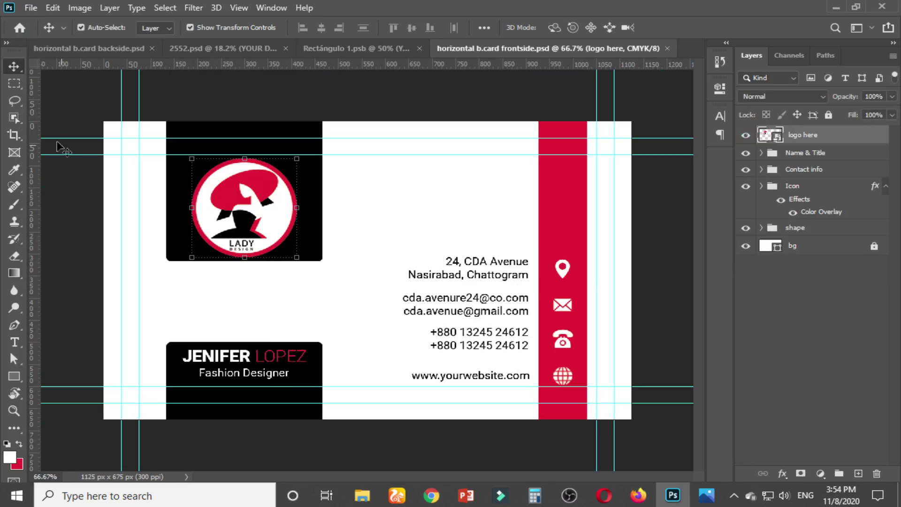
pyautogui.click(15, 85)
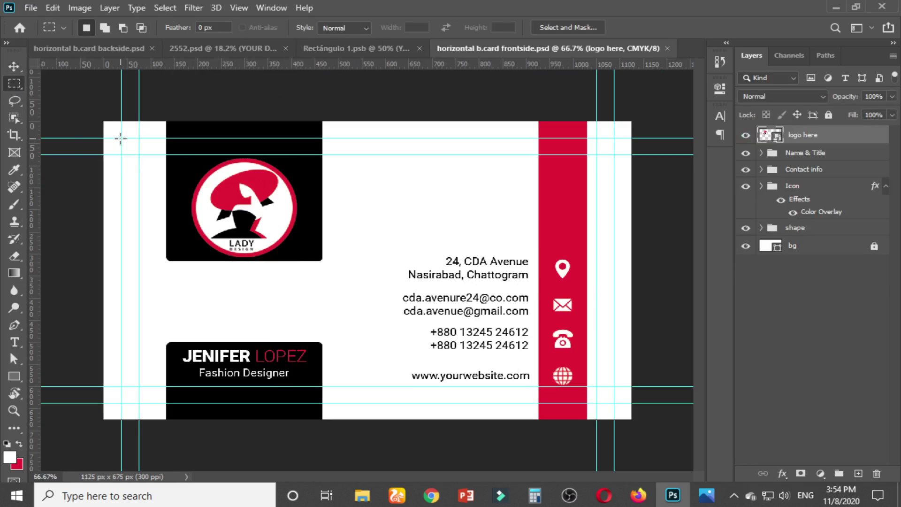
pyautogui.moveTo(121, 138); pyautogui.dragTo(611, 402)
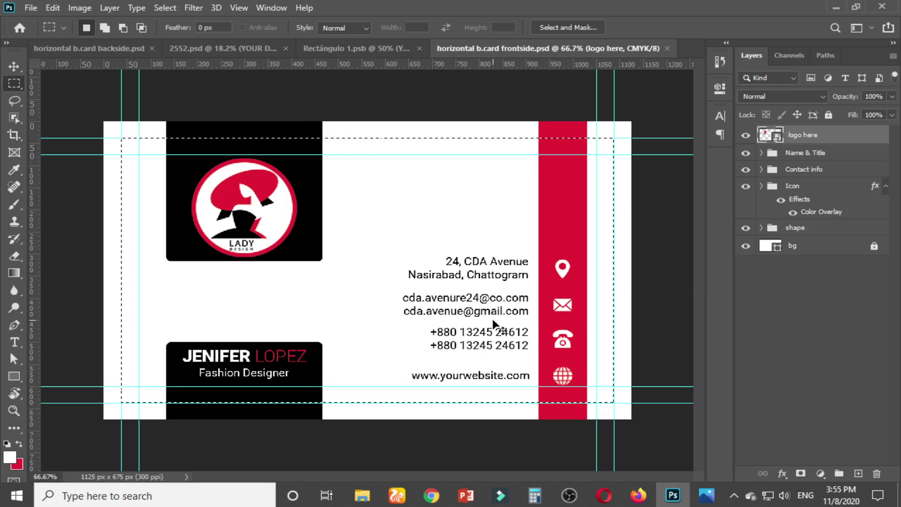
# Paste the front-side design into Rectángulo 1.psb and stretch it to the canvas width and height
pyautogui.click(383, 45)
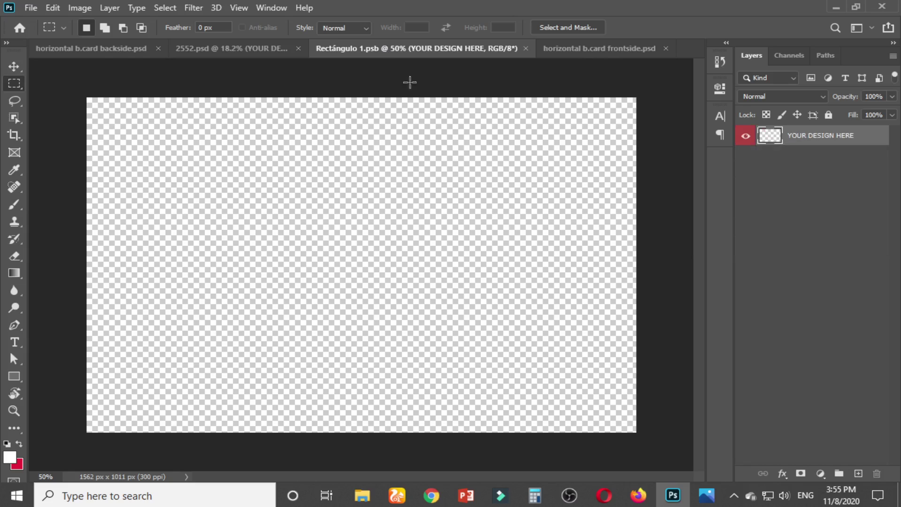
pyautogui.hotkey('ctrl', 'v')
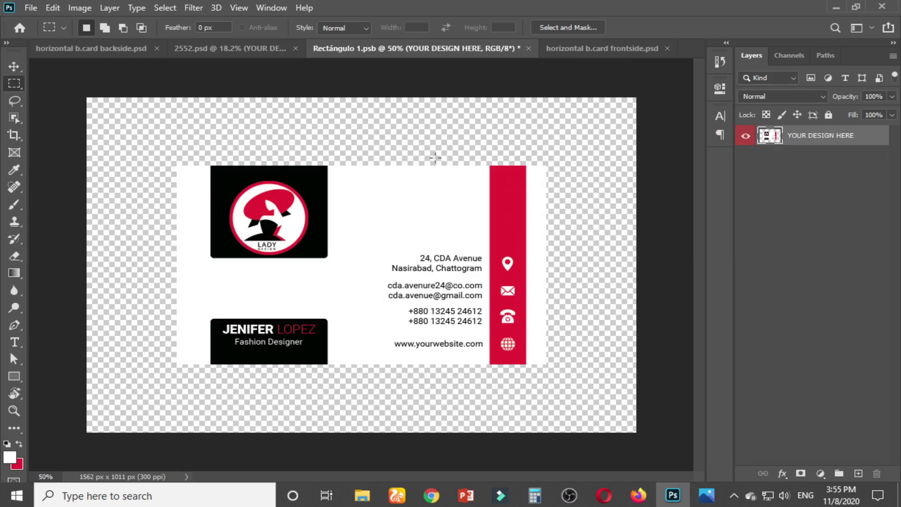
pyautogui.scroll(-3, 413, 221)
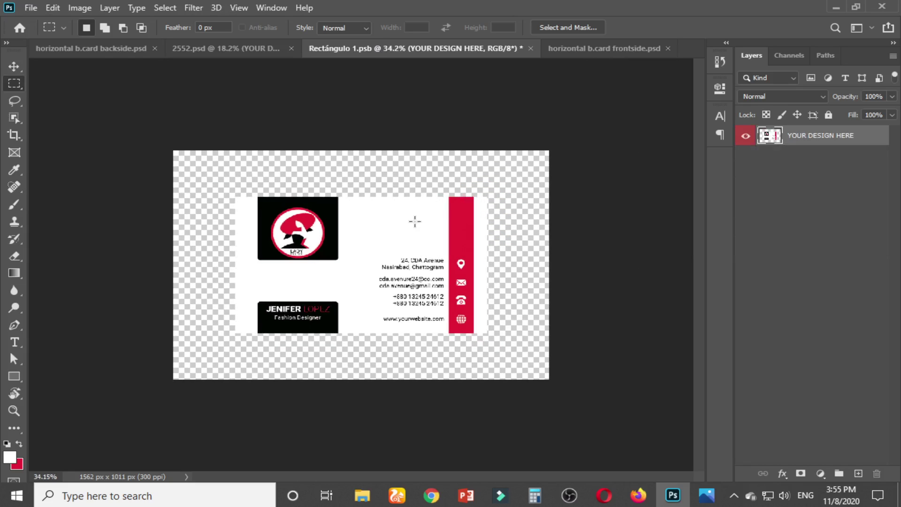
pyautogui.press('v')
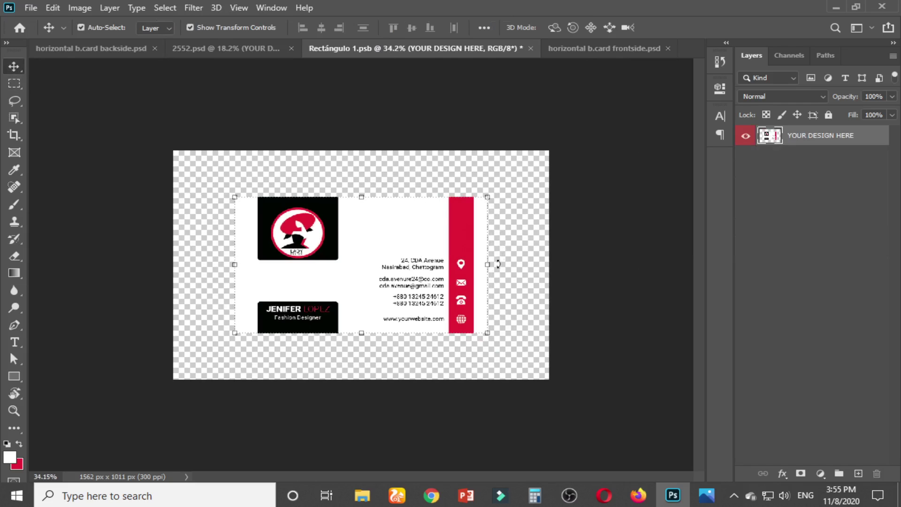
pyautogui.moveTo(490, 268); pyautogui.dragTo(550, 267)
pyautogui.moveTo(364, 196); pyautogui.dragTo(364, 150)
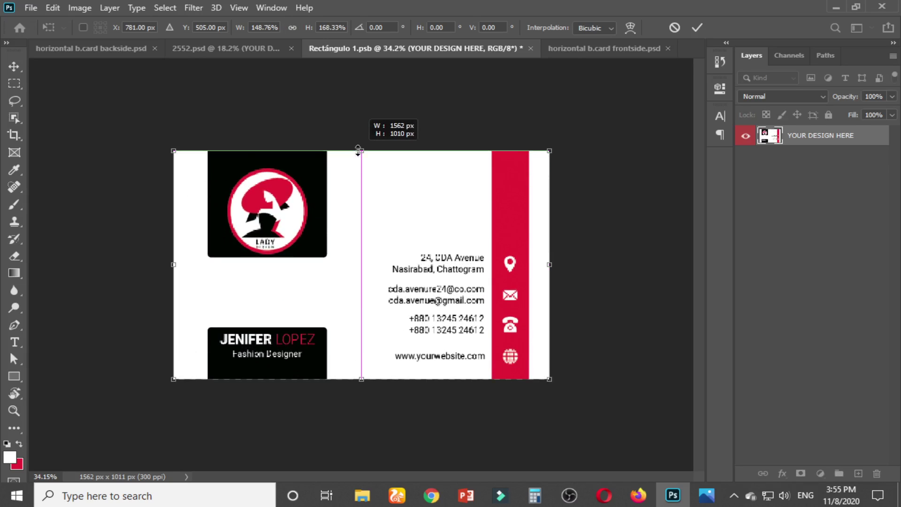
pyautogui.press('Return')
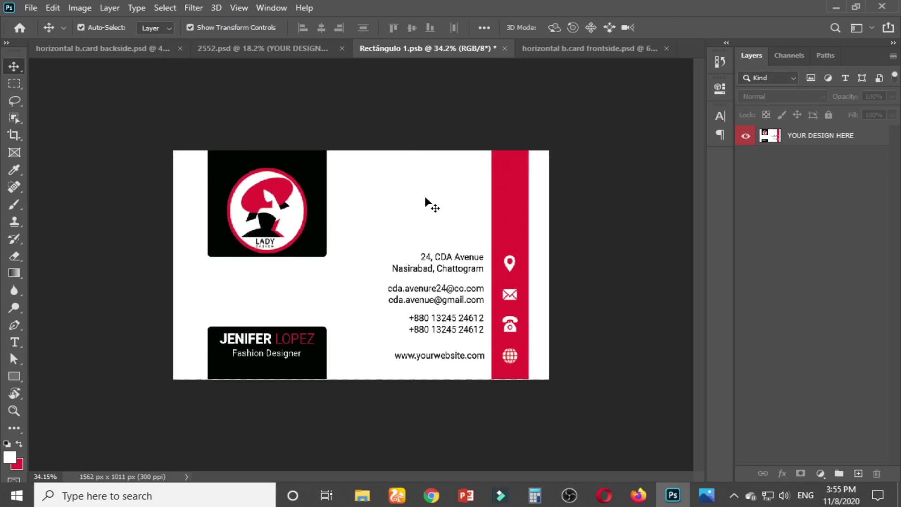
# Centre the design horizontally and vertically on the canvas, apply the transform and save
pyautogui.hotkey('ctrl', 'a')
pyautogui.click(836, 137)
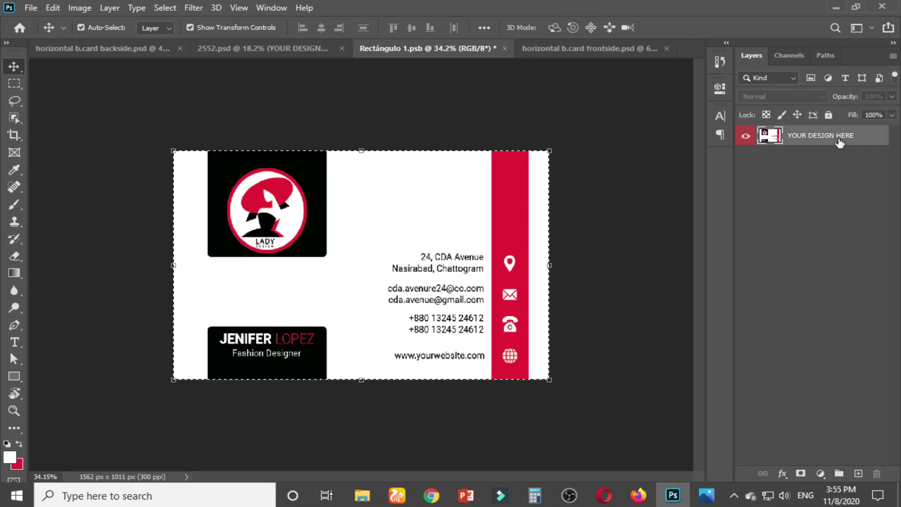
pyautogui.click(412, 28)
pyautogui.click(322, 27)
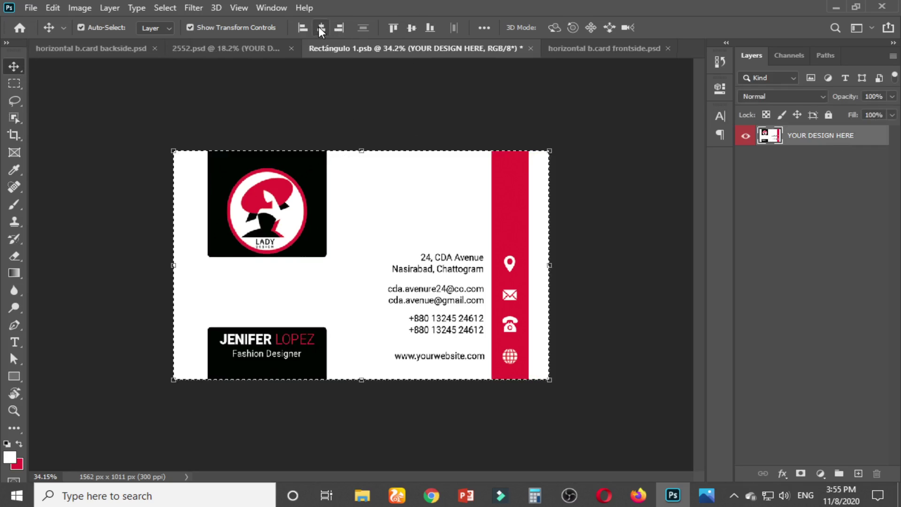
pyautogui.hotkey('ctrl', 'd')
pyautogui.click(151, 150)
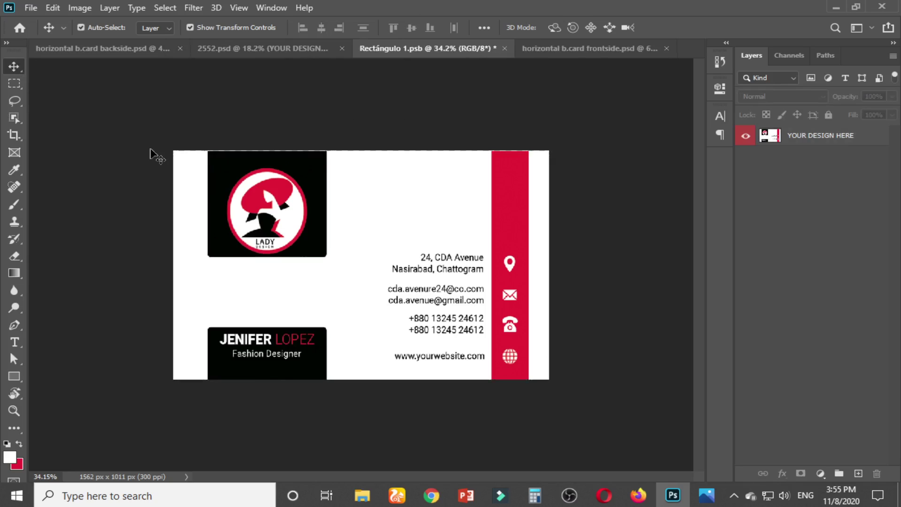
pyautogui.press('ctrl')
pyautogui.click(457, 194)
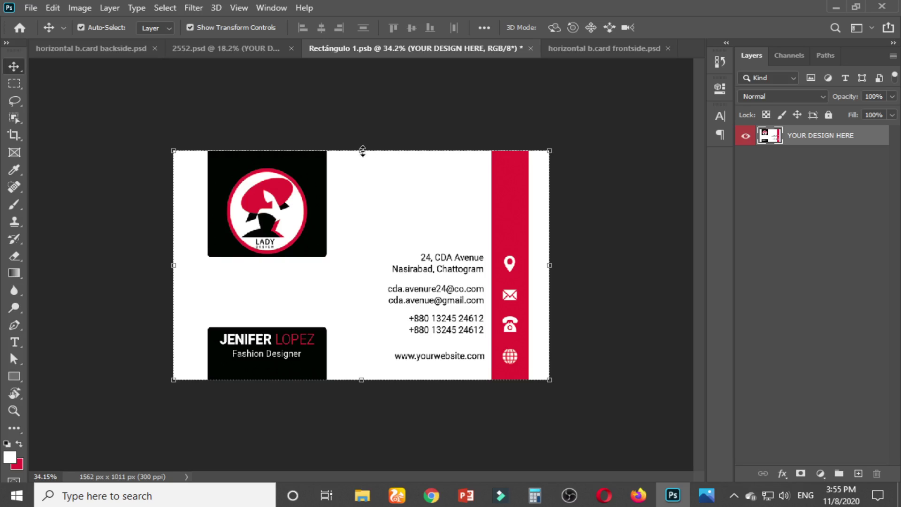
pyautogui.moveTo(362, 150)
pyautogui.mouseDown()
pyautogui.moveTo(362, 140)
pyautogui.moveTo(363, 151)
pyautogui.mouseUp()
pyautogui.press('Return')
pyautogui.hotkey('ctrl', 's')
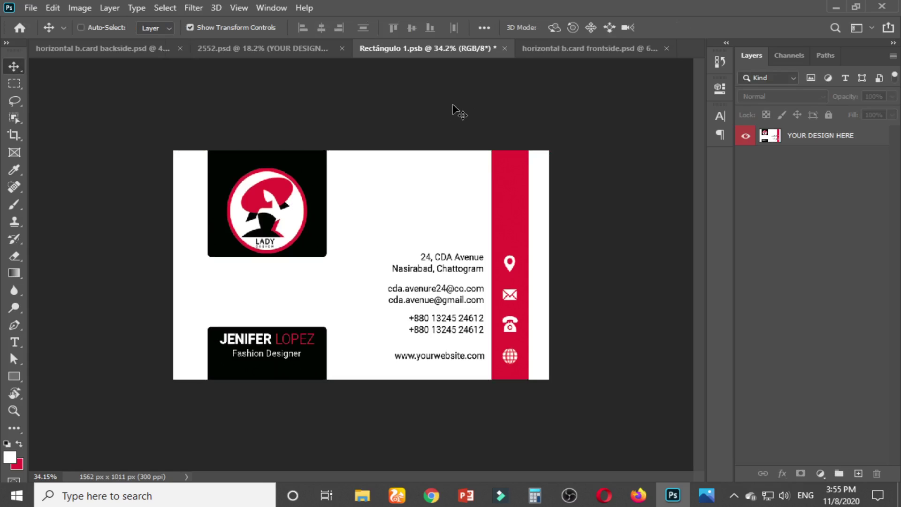
# Close Rectángulo 1.psb and view the 2552.psd mockup showing the front design on the upper card
pyautogui.click(500, 46)
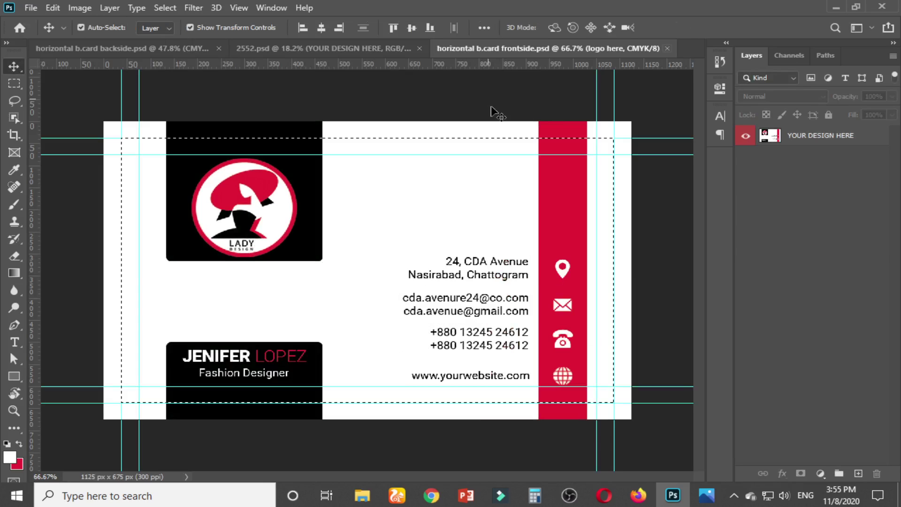
pyautogui.click(492, 87)
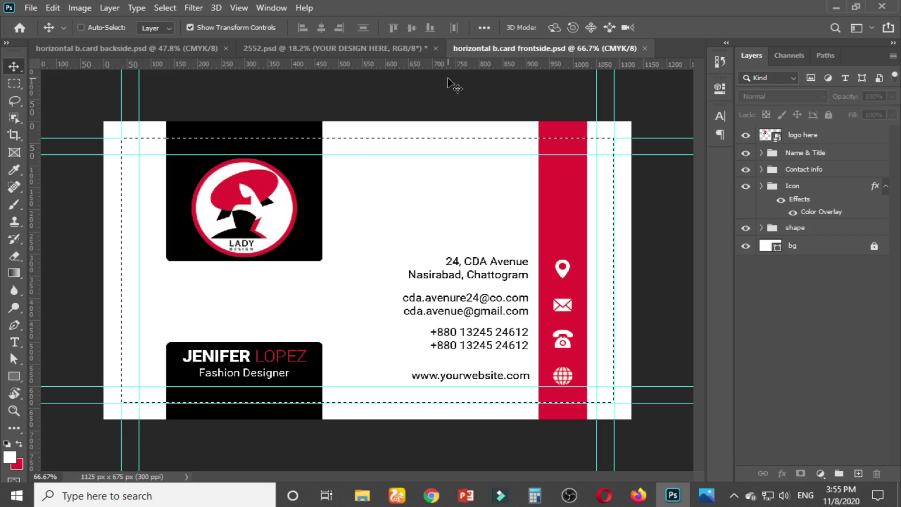
pyautogui.click(376, 48)
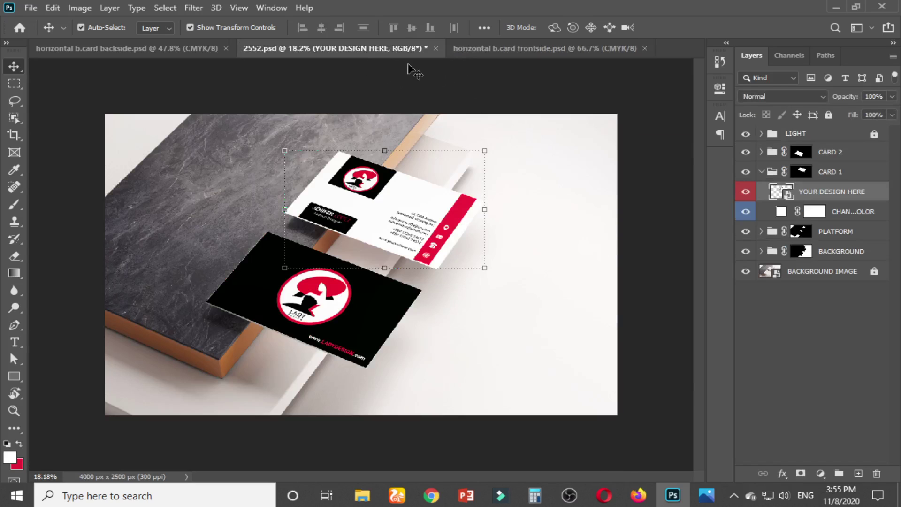
pyautogui.click(629, 96)
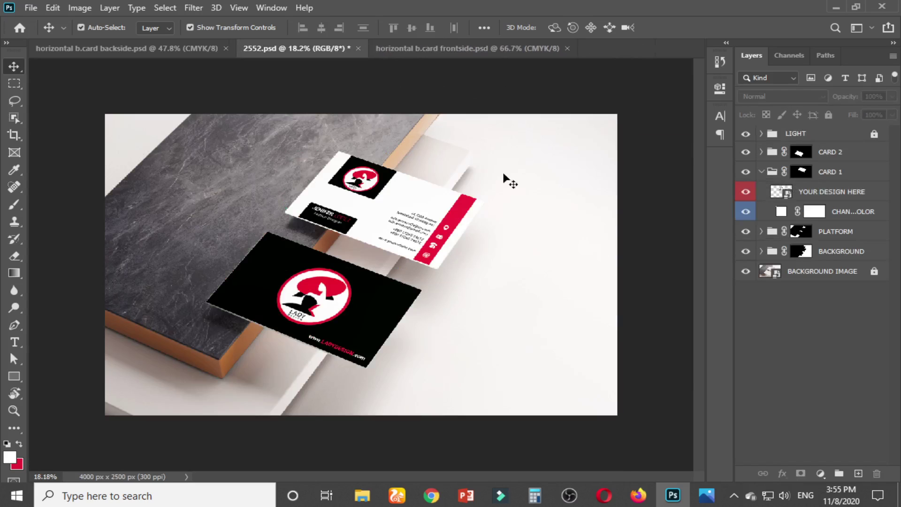
pyautogui.click(33, 9)
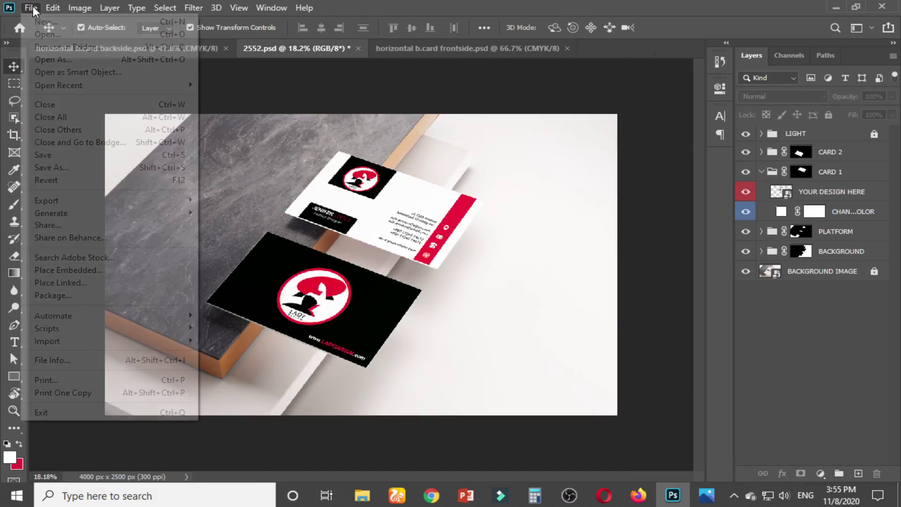
# Open Save for Web (Legacy) at JPEG quality 100 and pan the preview over both cards
pyautogui.moveTo(61, 202)
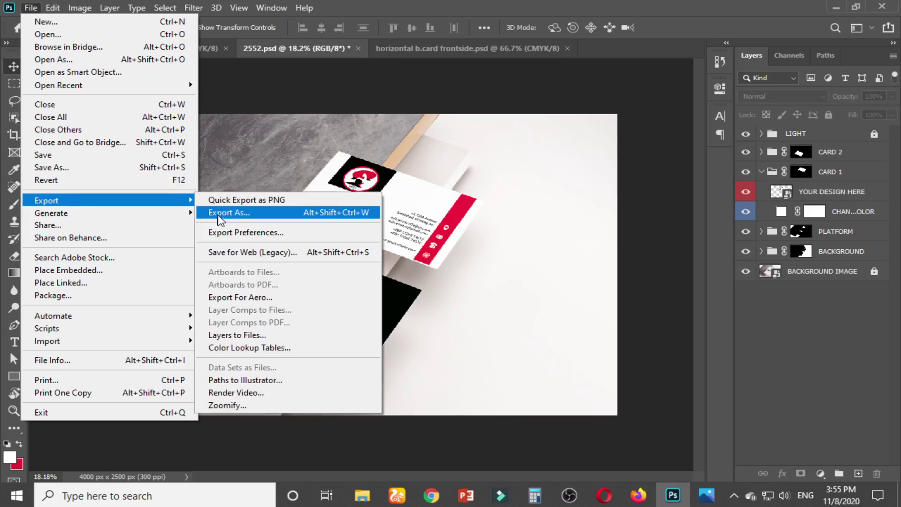
pyautogui.click(247, 252)
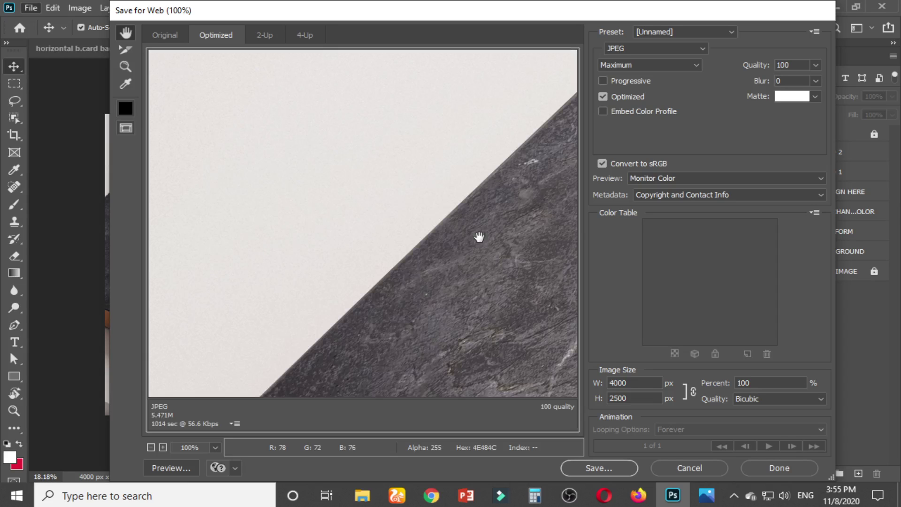
pyautogui.moveTo(485, 246); pyautogui.dragTo(324, 287)
pyautogui.moveTo(413, 184); pyautogui.dragTo(378, 247)
pyautogui.scroll(-1, 379, 247)
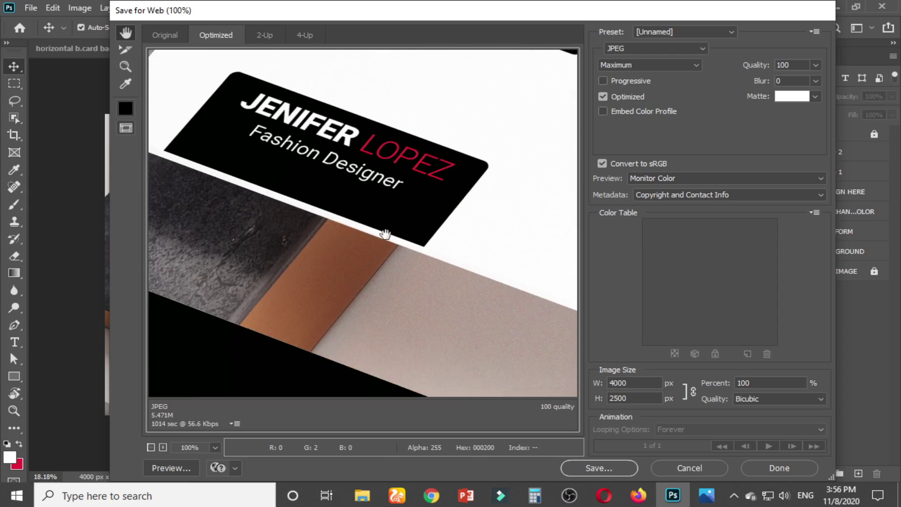
pyautogui.scroll(-5, 378, 239)
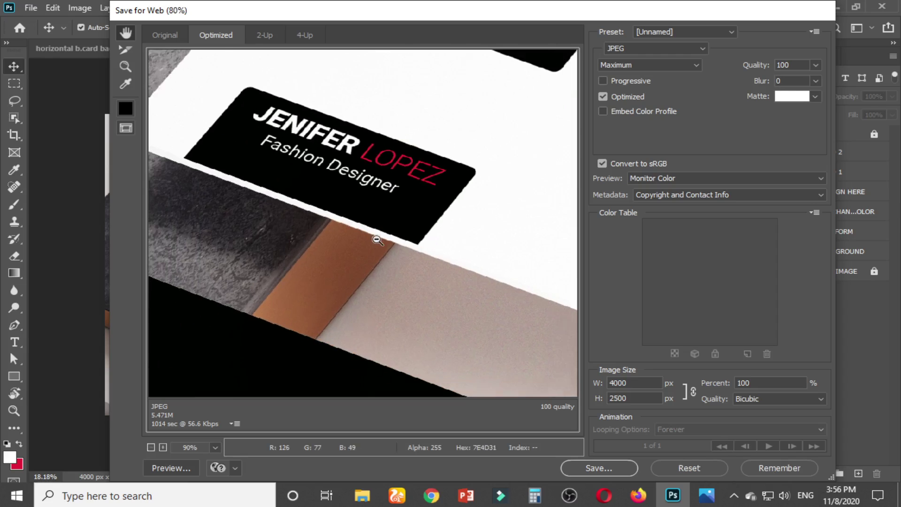
pyautogui.scroll(-3, 377, 240)
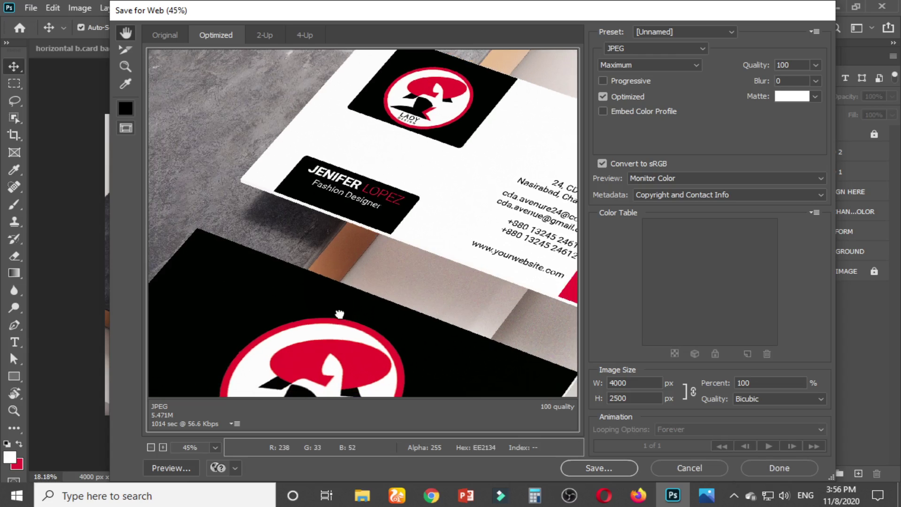
pyautogui.moveTo(341, 315); pyautogui.dragTo(358, 127)
pyautogui.moveTo(409, 189); pyautogui.dragTo(419, 306)
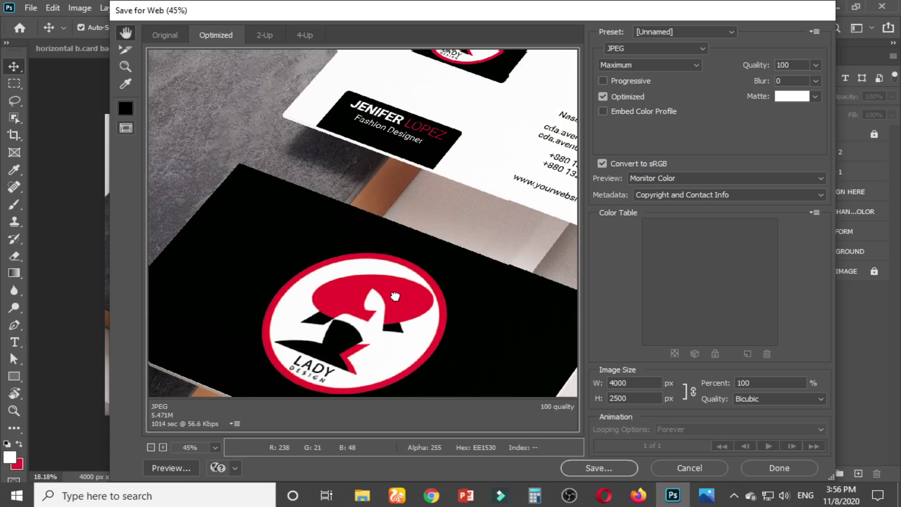
pyautogui.moveTo(447, 209); pyautogui.dragTo(432, 108)
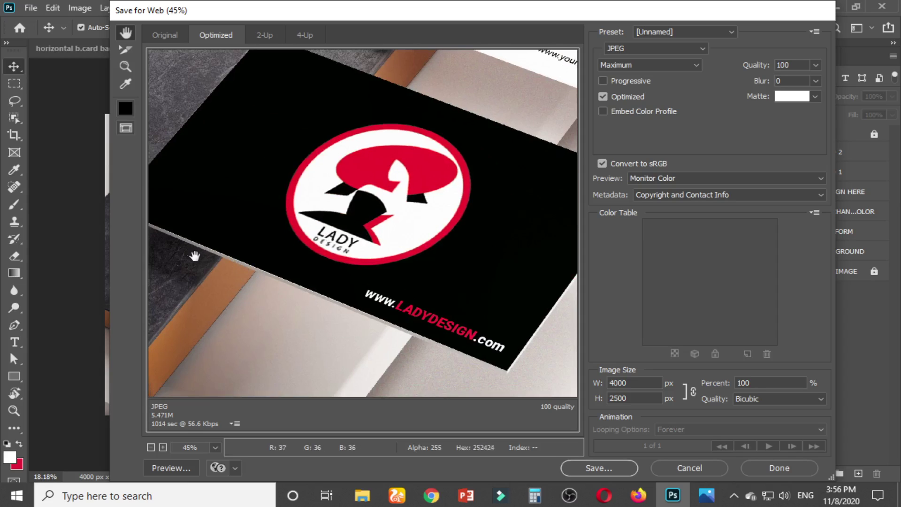
pyautogui.moveTo(368, 197); pyautogui.dragTo(331, 319)
pyautogui.moveTo(365, 160); pyautogui.dragTo(283, 206)
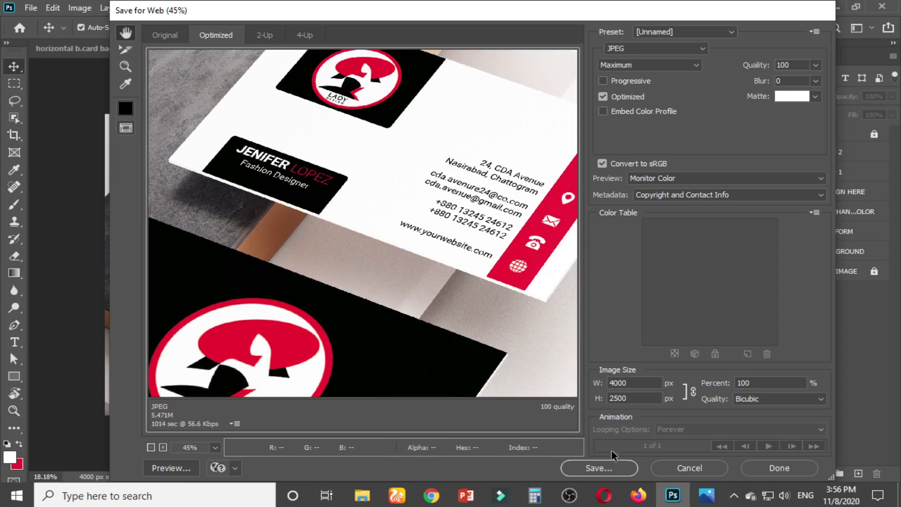
# Save the JPEG as mock-up.jpg in the mock up folder
pyautogui.click(603, 469)
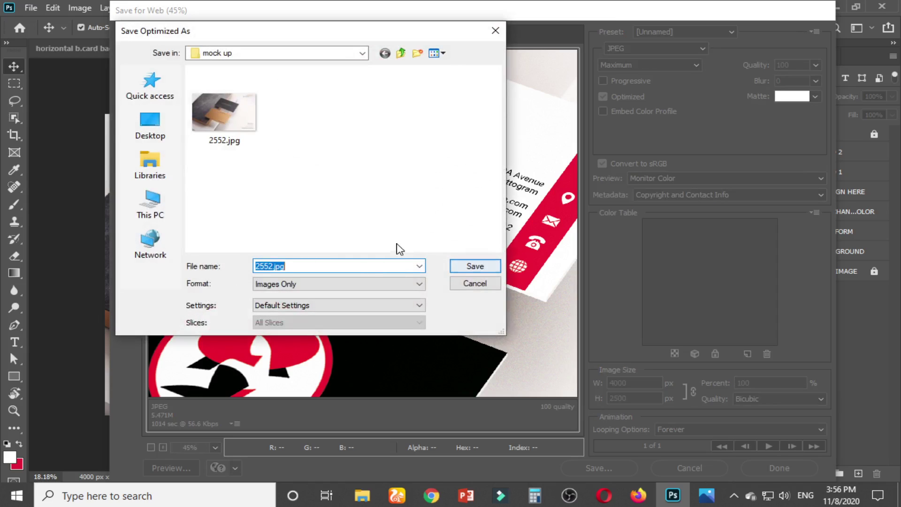
pyautogui.write('mock up')
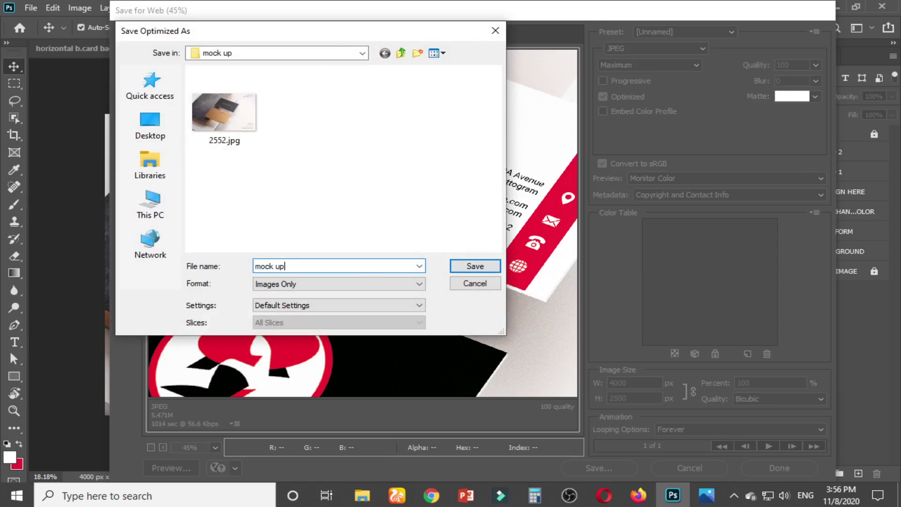
pyautogui.press('Return')
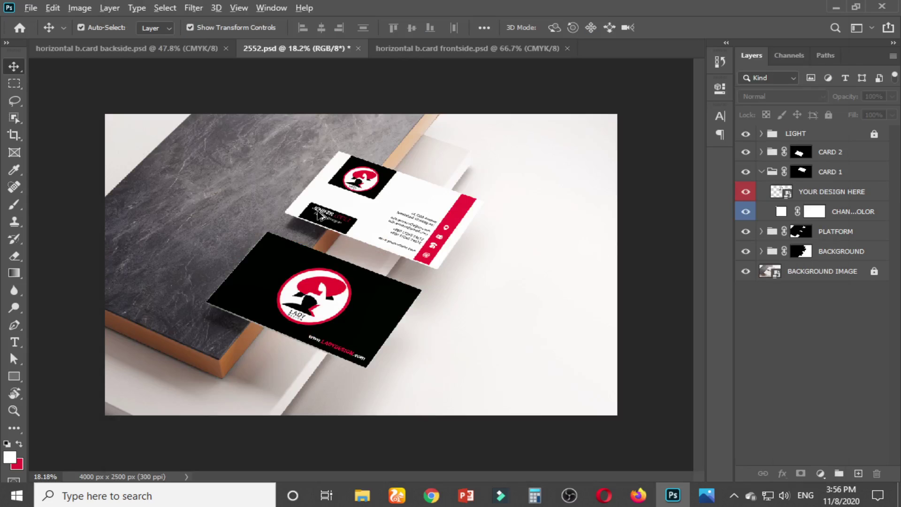
# Hide the BACKGROUND layer group and the card design layer to compare against the blank card
pyautogui.scroll(5, 323, 216)
pyautogui.scroll(1, 322, 215)
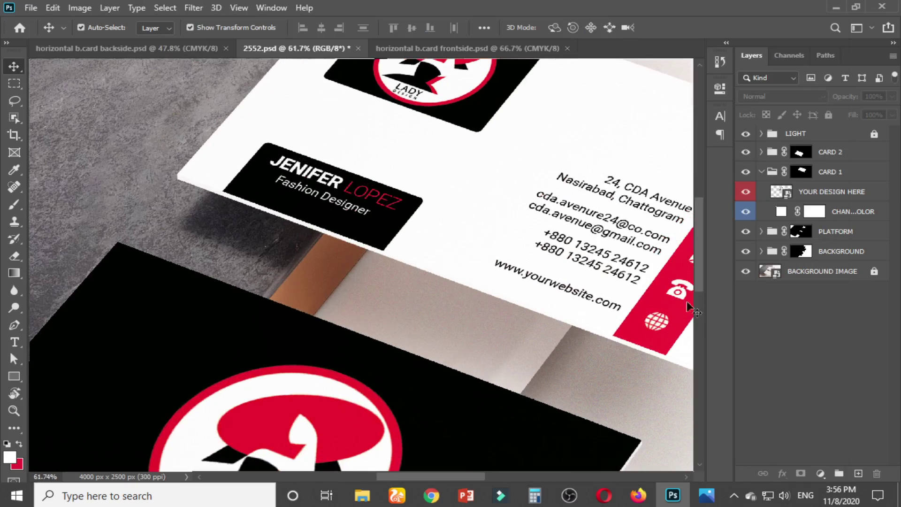
pyautogui.click(746, 254)
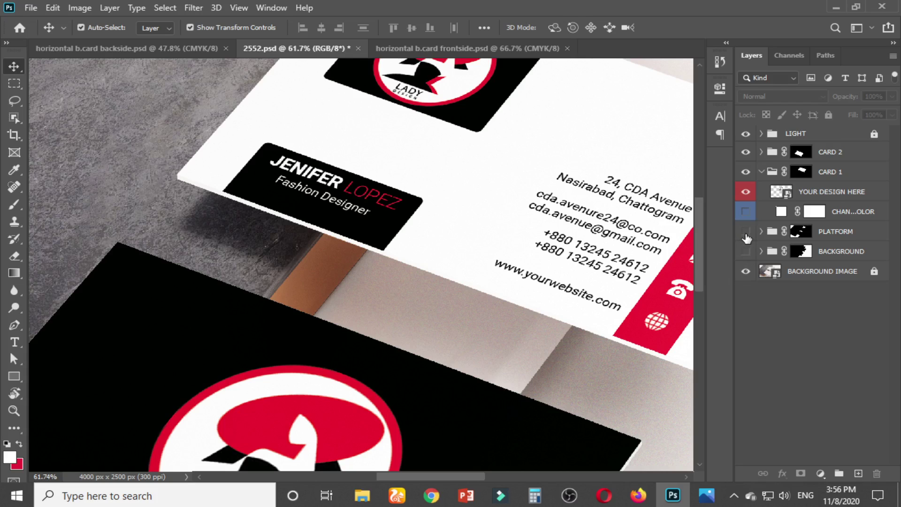
pyautogui.click(746, 193)
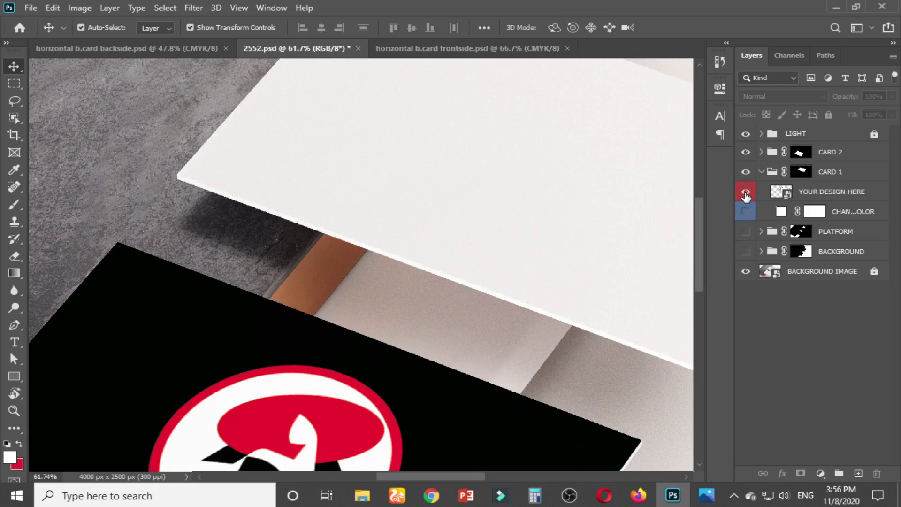
pyautogui.click(747, 192)
pyautogui.click(746, 192)
pyautogui.scroll(-5, 539, 235)
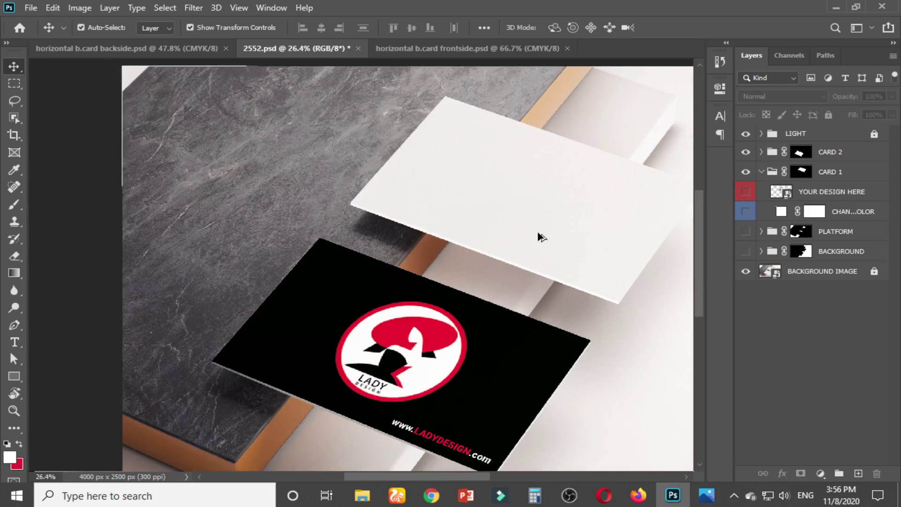
pyautogui.scroll(-3, 537, 231)
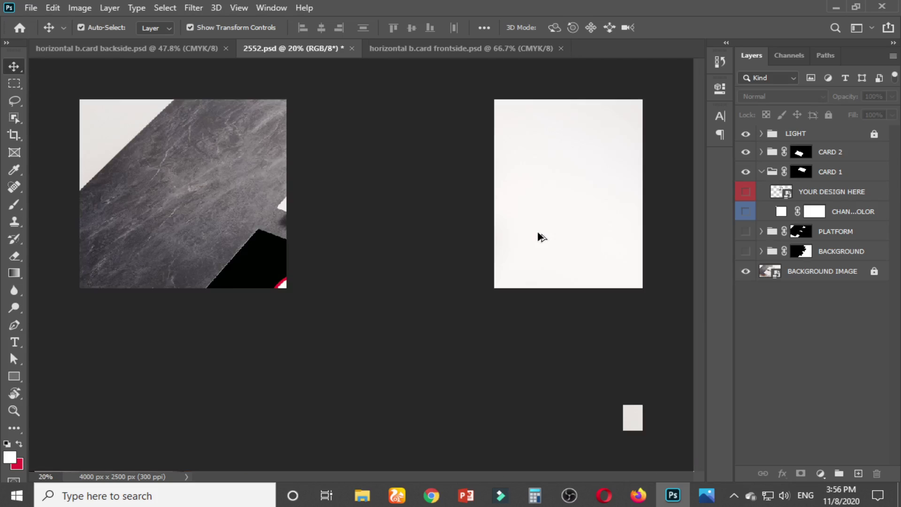
# Clear the selection in the backside document, then open the desktop mock up folder and select mock-up.jpg
pyautogui.click(190, 49)
pyautogui.hotkey('ctrl', 'd')
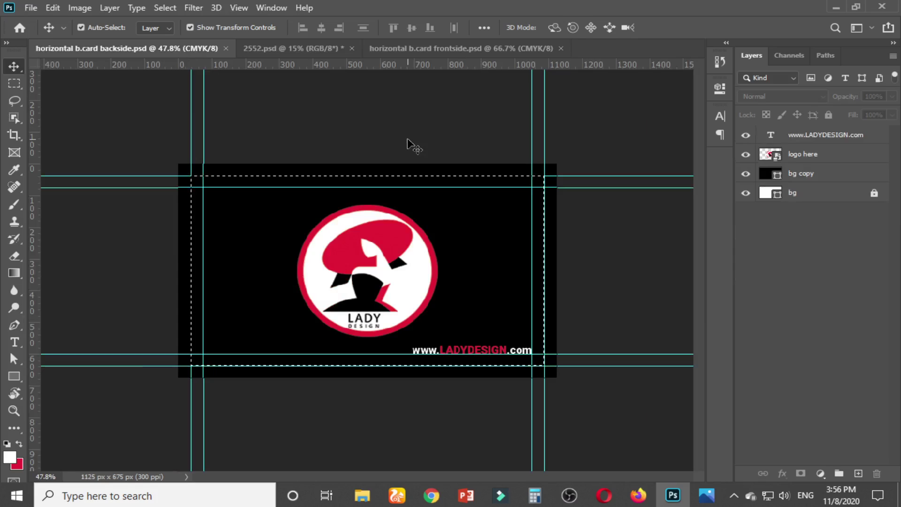
pyautogui.click(836, 7)
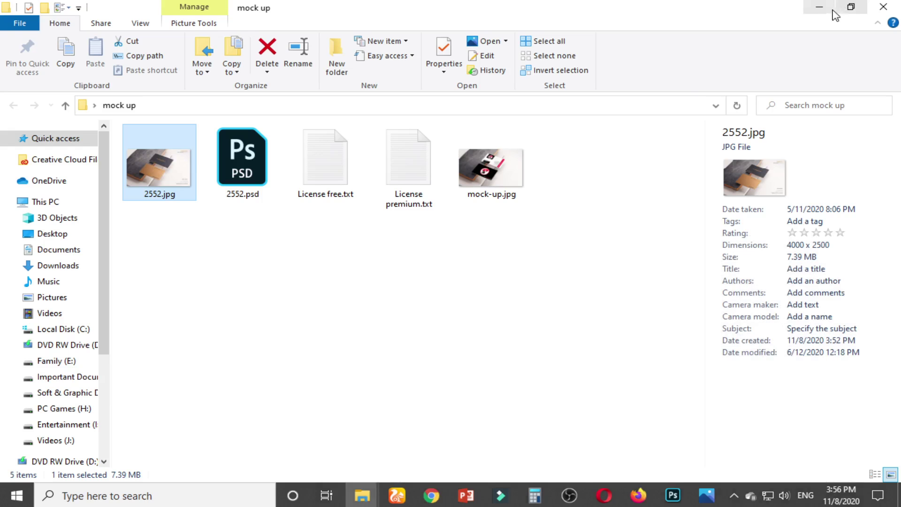
pyautogui.click(828, 10)
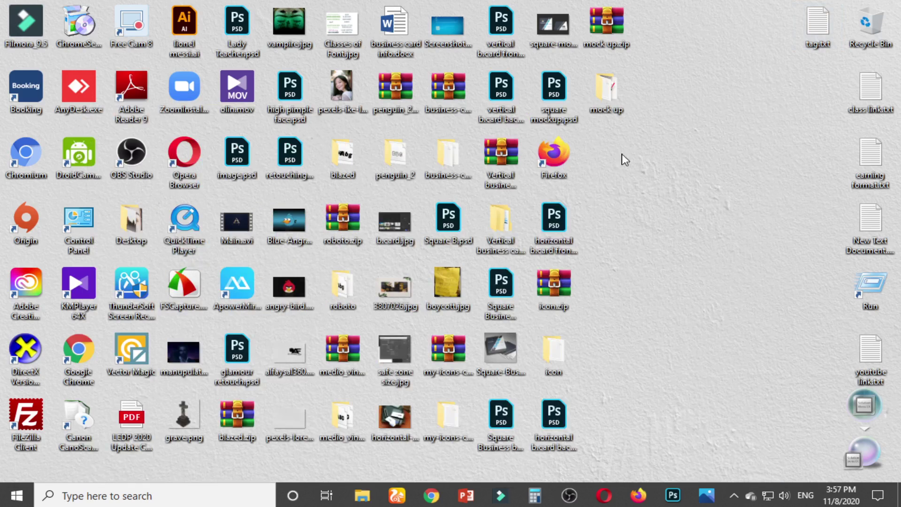
pyautogui.doubleClick(612, 90)
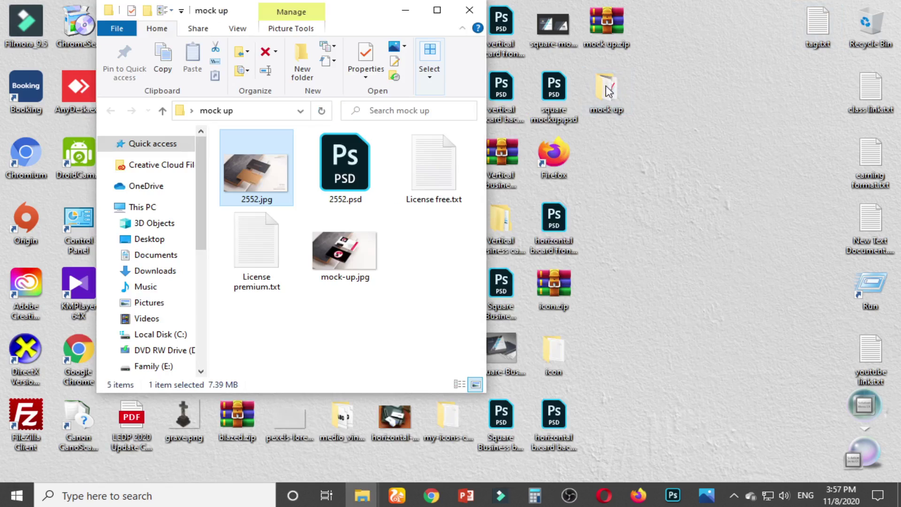
pyautogui.click(443, 7)
pyautogui.click(514, 172)
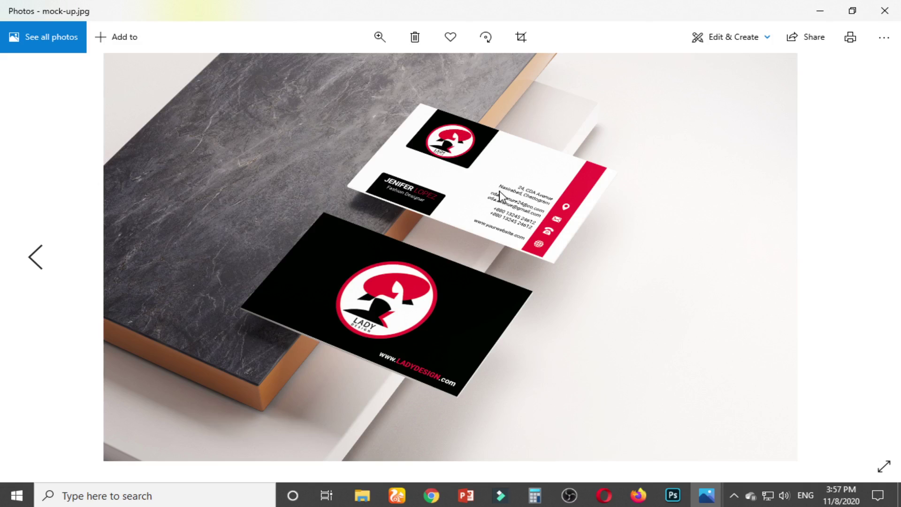
# Zoom into mock-up.jpg in Photos, pan to the black LADY card's top, then zoom back out
pyautogui.scroll(3, 500, 196)
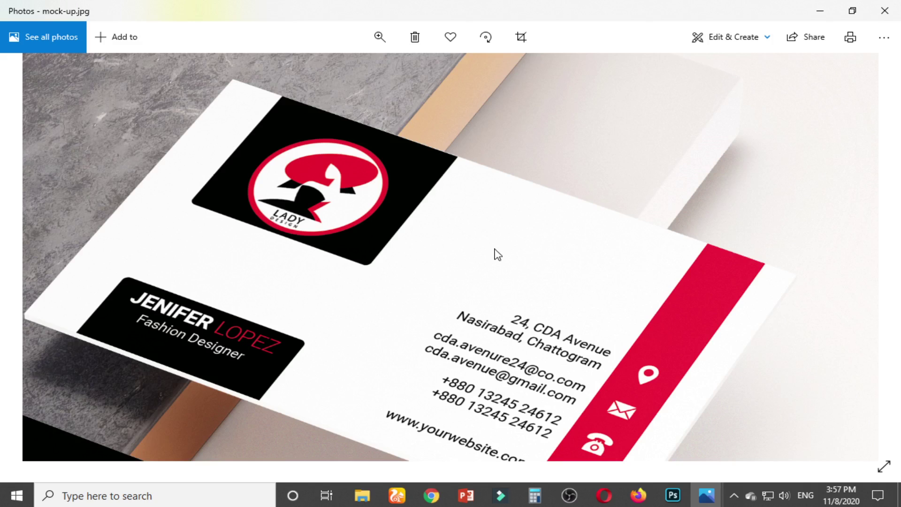
pyautogui.scroll(-4, 445, 242)
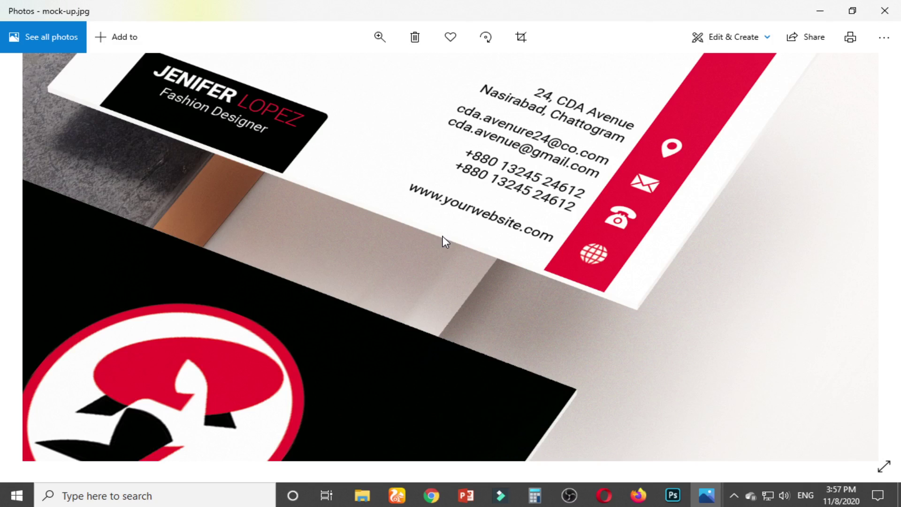
pyautogui.scroll(-3, 446, 241)
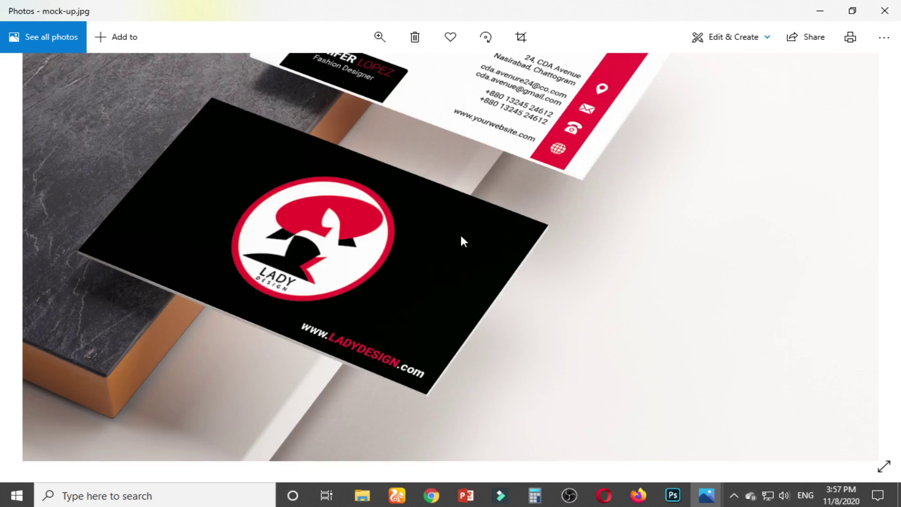
pyautogui.scroll(2, 380, 299)
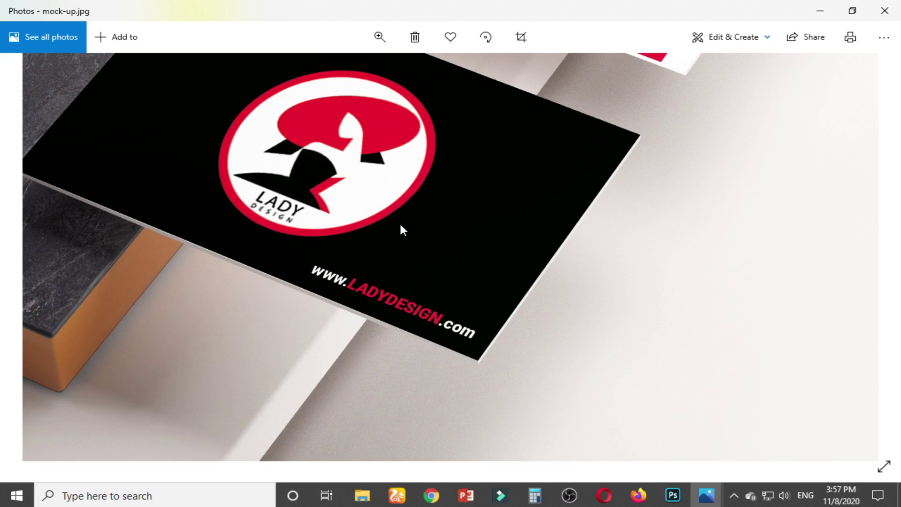
pyautogui.moveTo(402, 230); pyautogui.dragTo(358, 378)
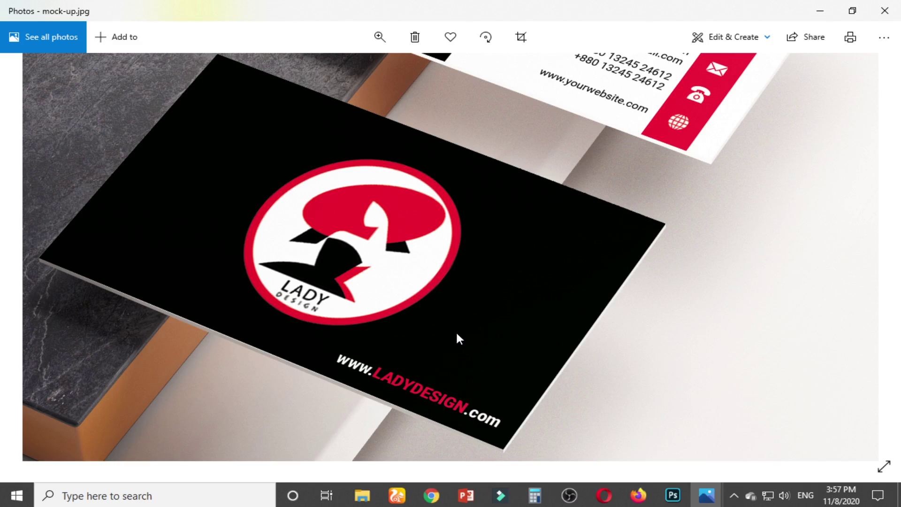
pyautogui.scroll(-5, 476, 334)
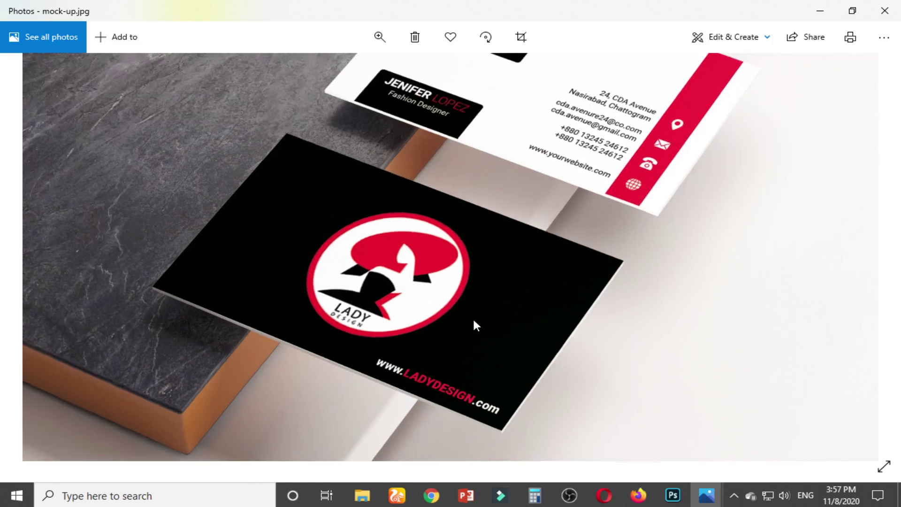